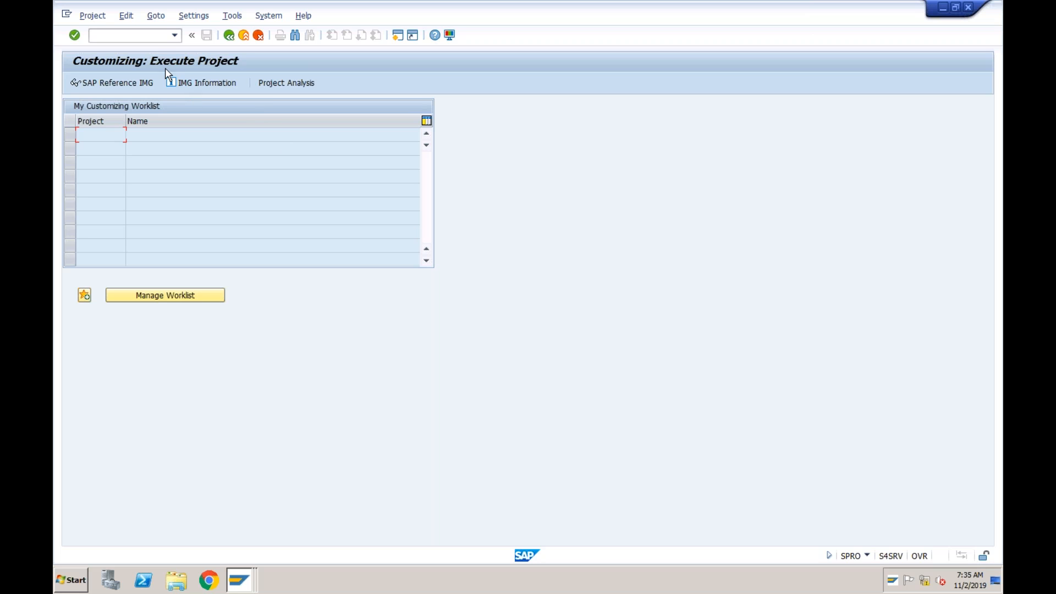
# Start transaction FK01 and choose Organization as the type of business partner to create
pyautogui.click(152, 38)
pyautogui.write('/nfk01')
pyautogui.press('Return')
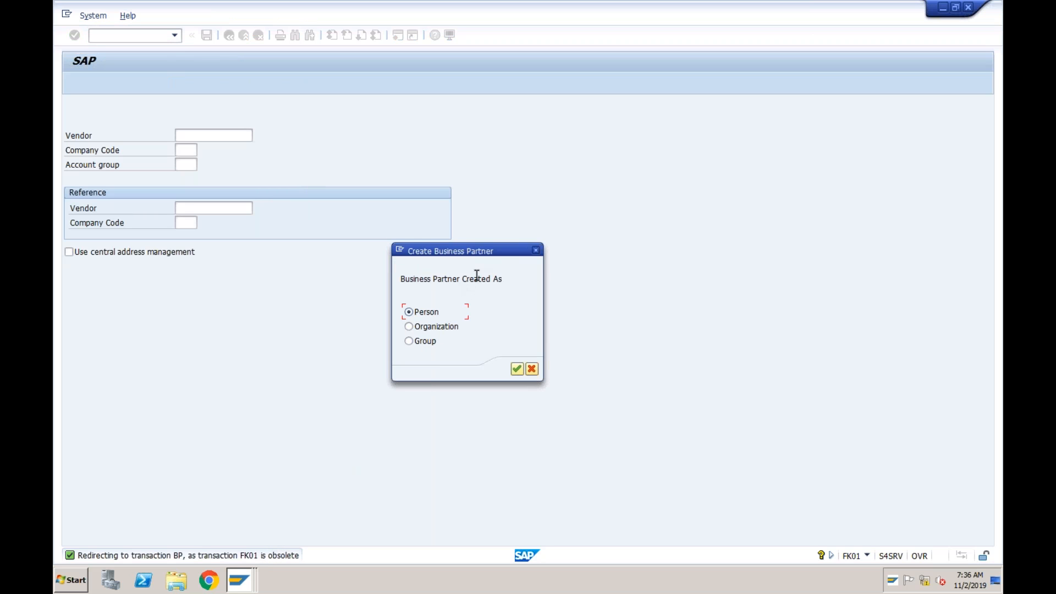
pyautogui.click(409, 327)
pyautogui.click(517, 369)
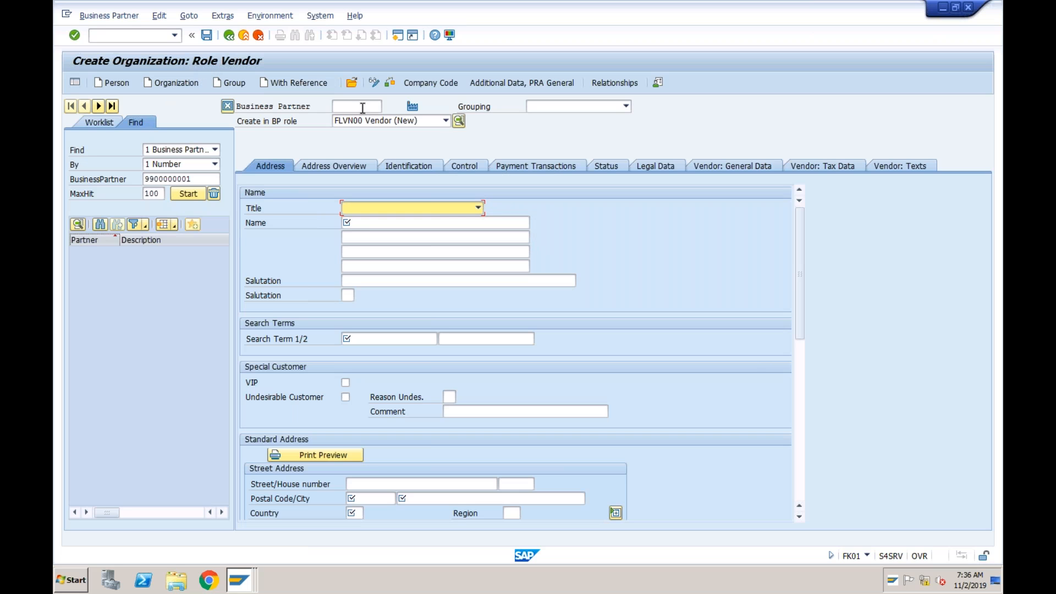
# Look through the BP roles available for the new organization, including the FLCU01 Customer and FLVN00 Vendor roles
pyautogui.click(412, 121)
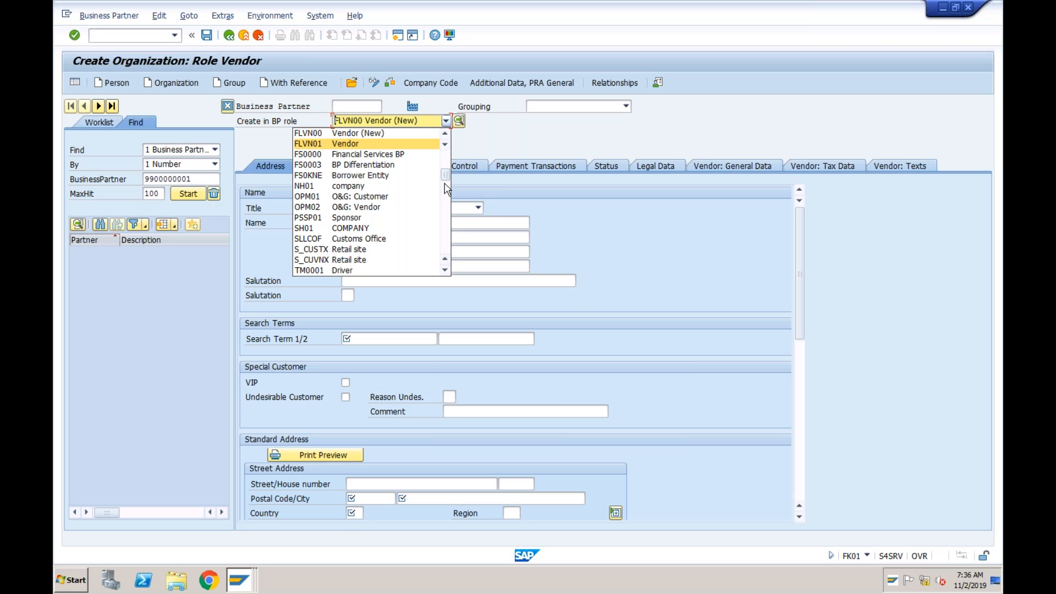
pyautogui.click(446, 163)
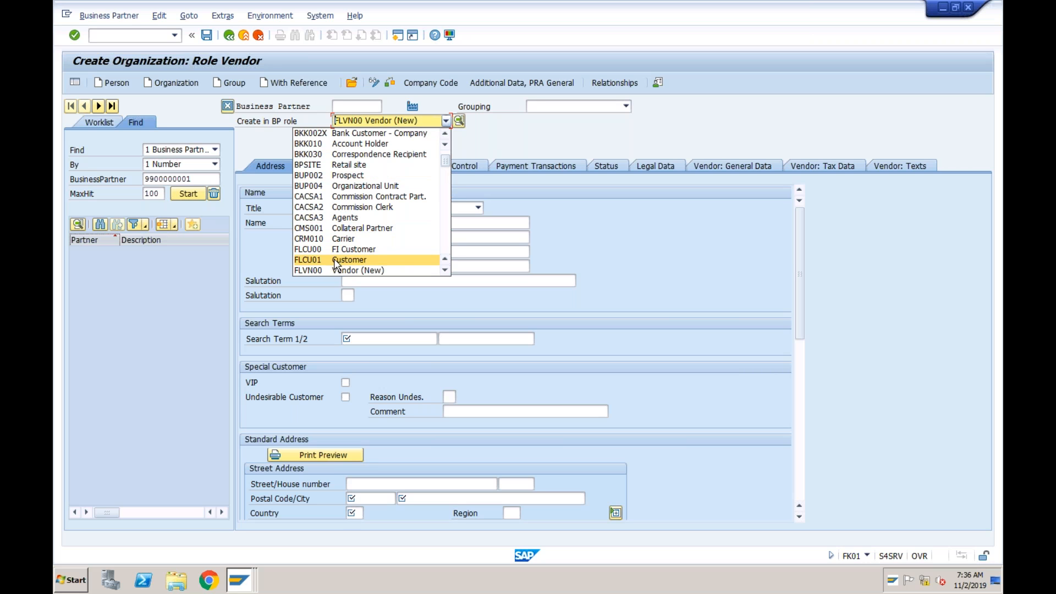
pyautogui.click(484, 125)
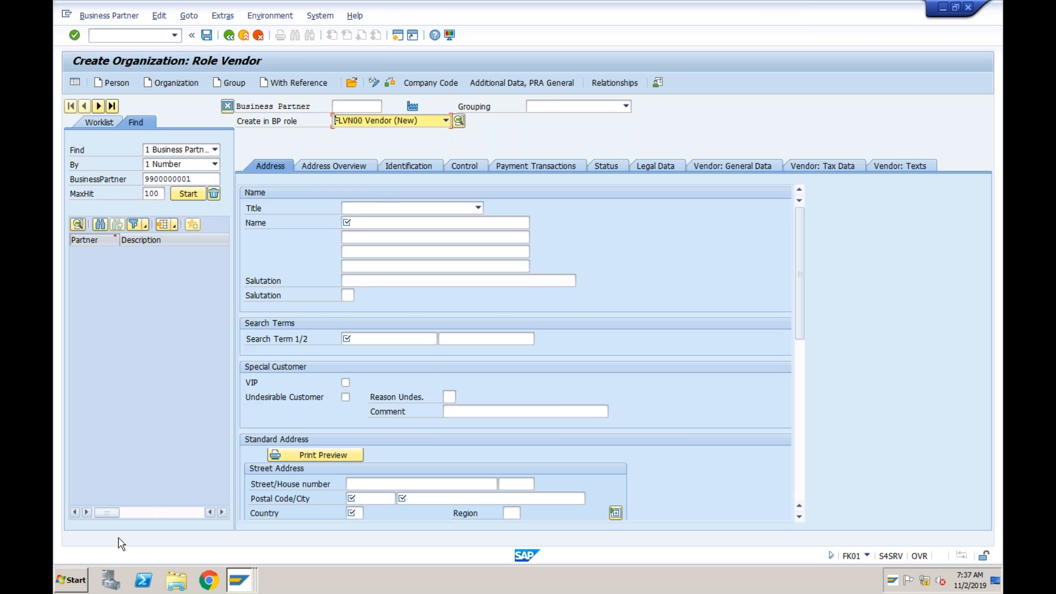
# Switch to a new Notepad document, accept the font Lucida Console Regular at size 20, and maximize the window
pyautogui.click(85, 577)
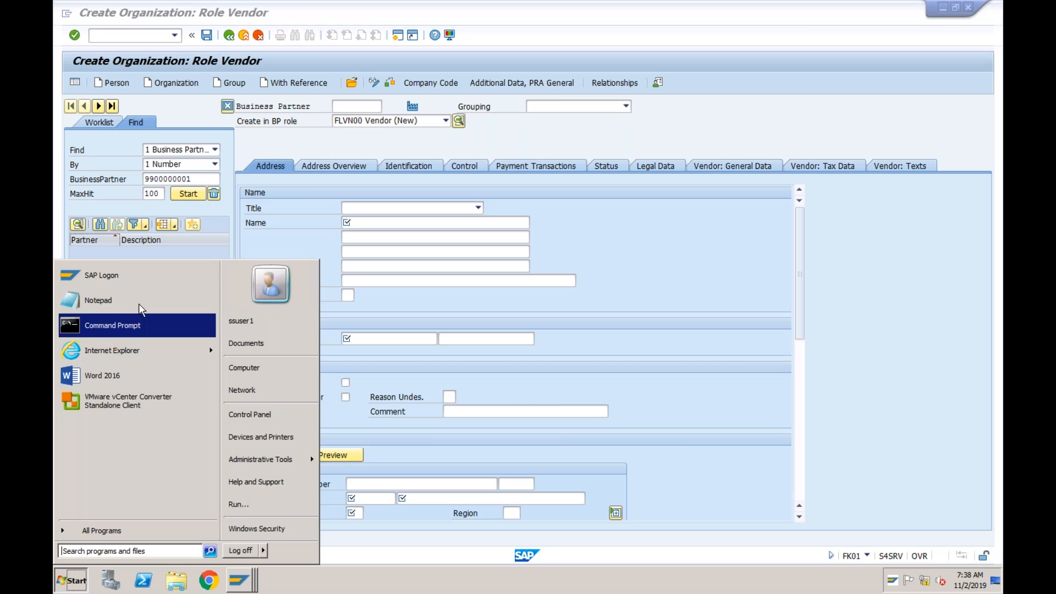
pyautogui.click(83, 236)
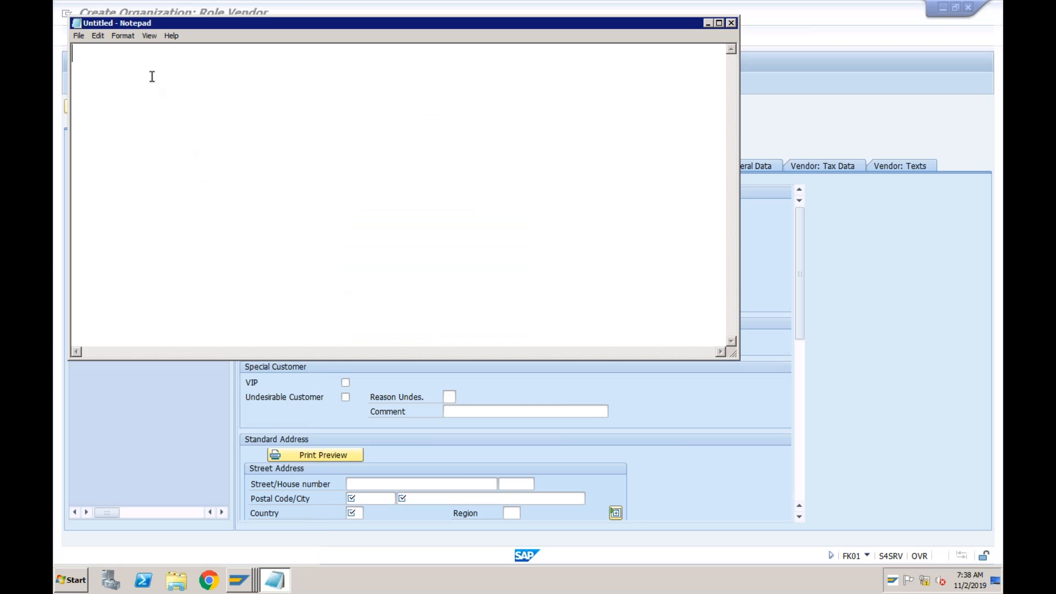
pyautogui.click(122, 35)
pyautogui.click(131, 61)
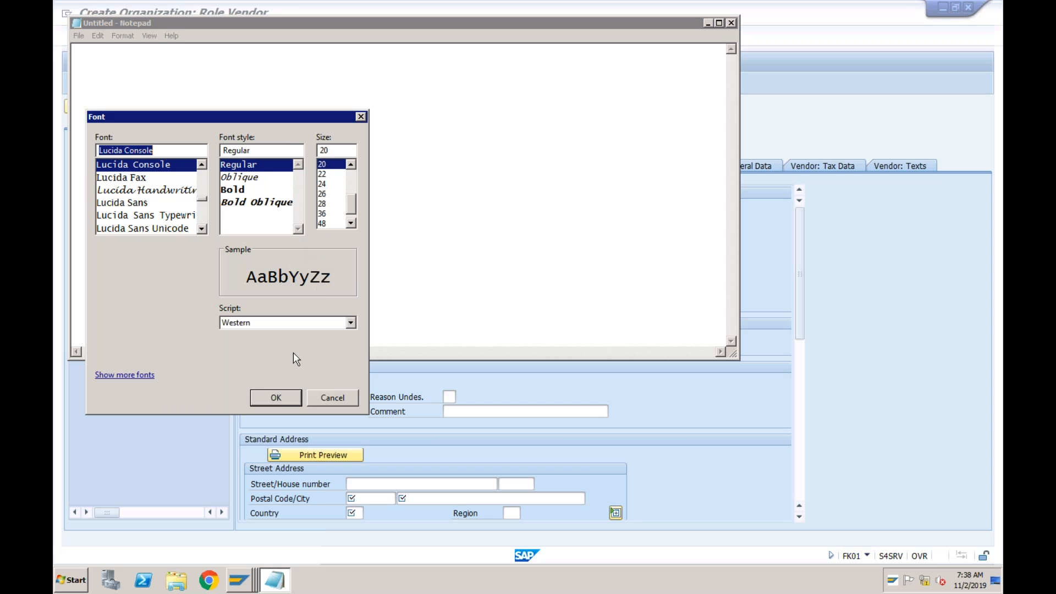
pyautogui.click(276, 398)
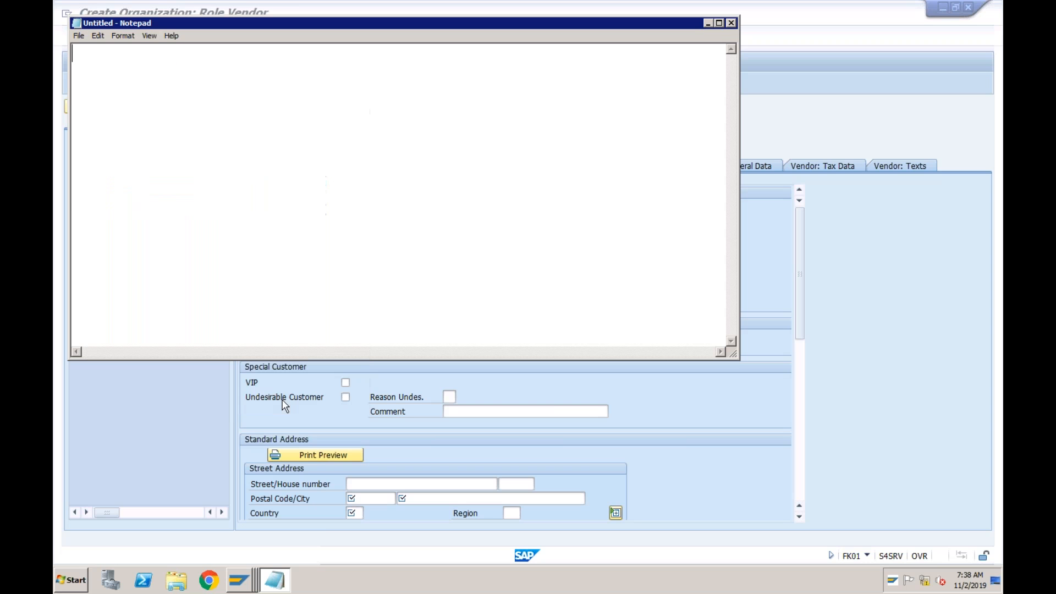
pyautogui.doubleClick(339, 21)
# Write the first list line "1. Booking Vendor Invoice" in the note
pyautogui.write('1')
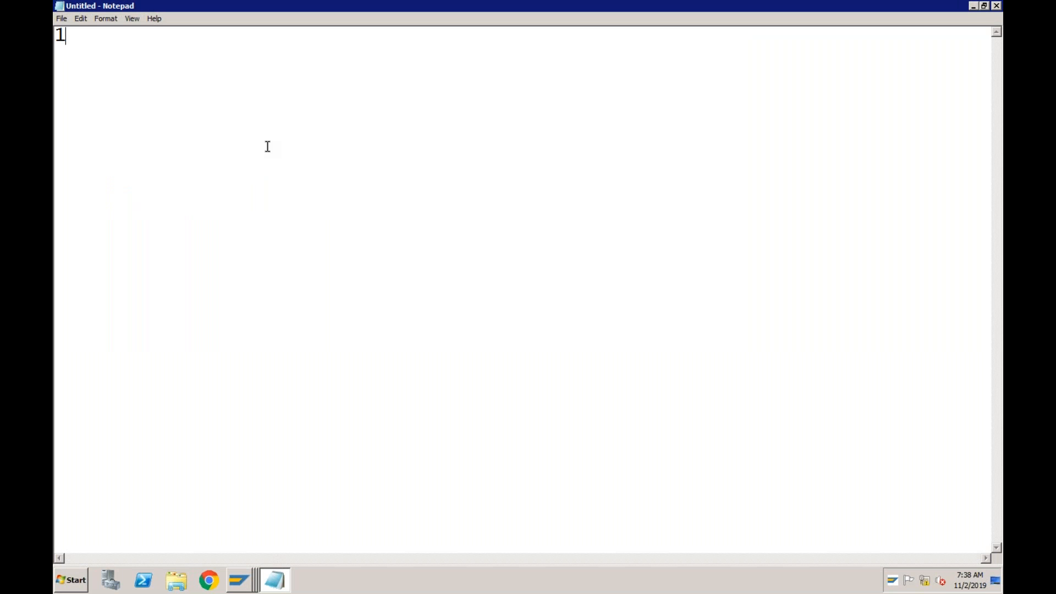
pyautogui.write('. Booking ')
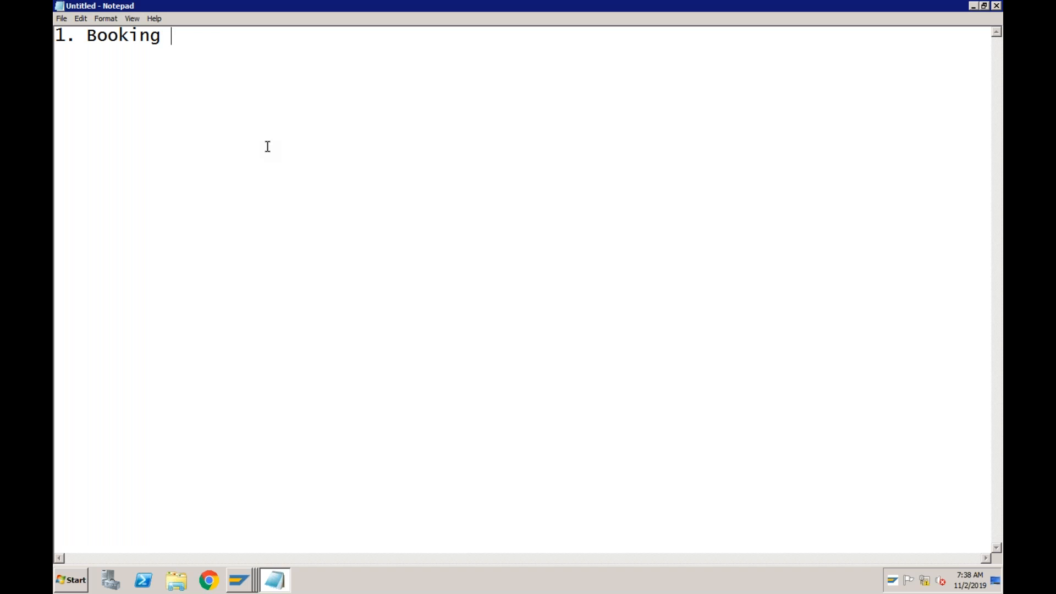
pyautogui.write('Vendor Invoice ')
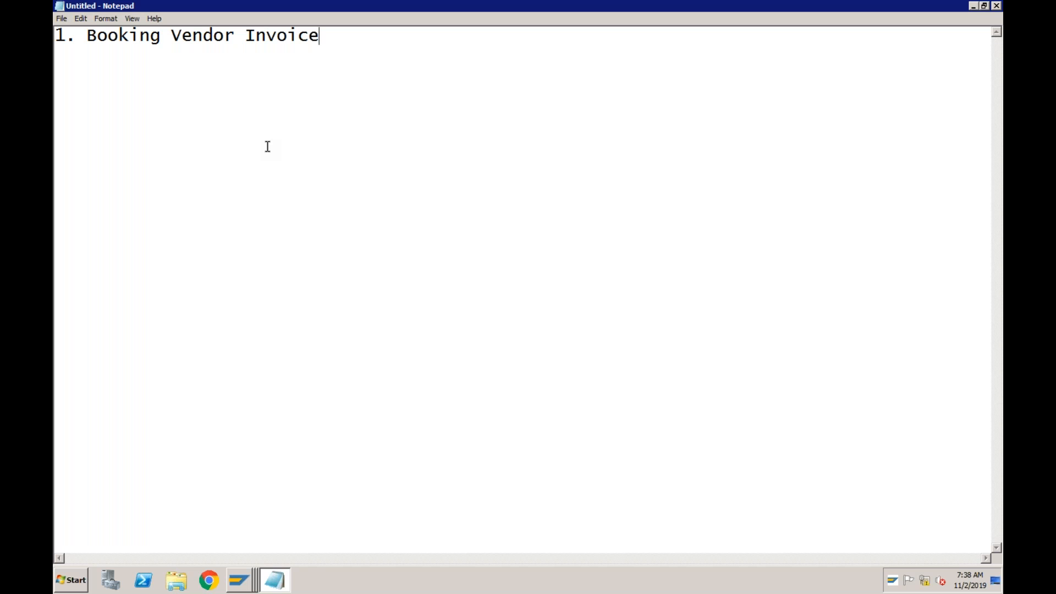
pyautogui.write('2. Make paymen')
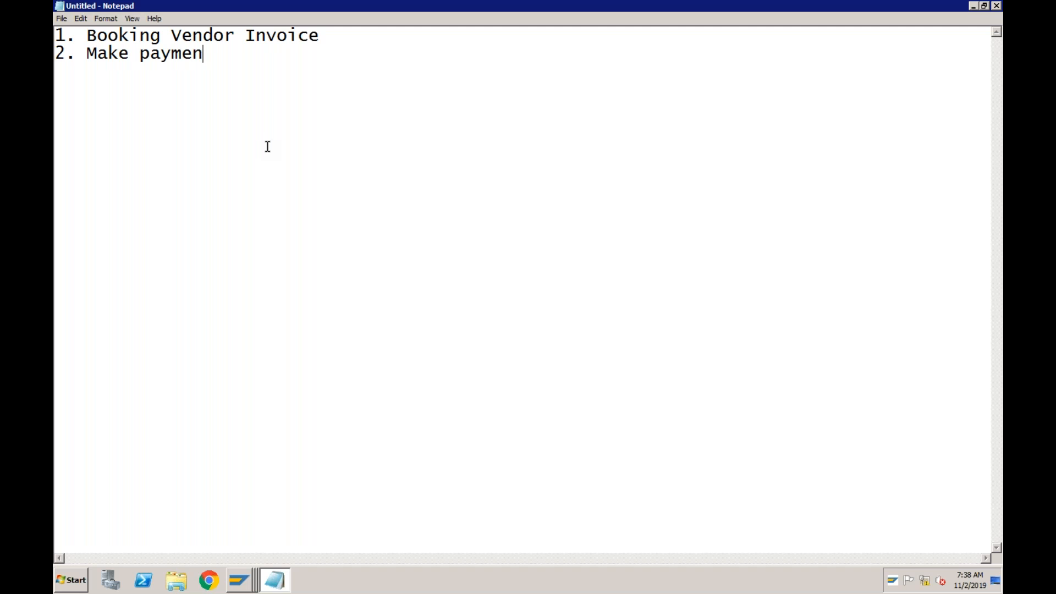
pyautogui.write('ts to vendors  ')
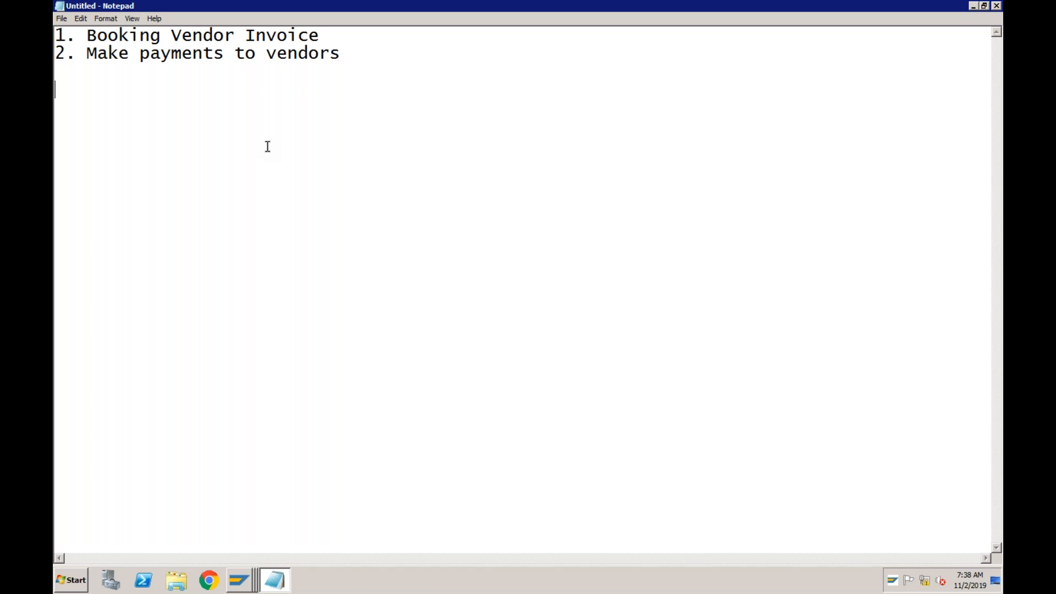
pyautogui.write('3. Book Customer ')
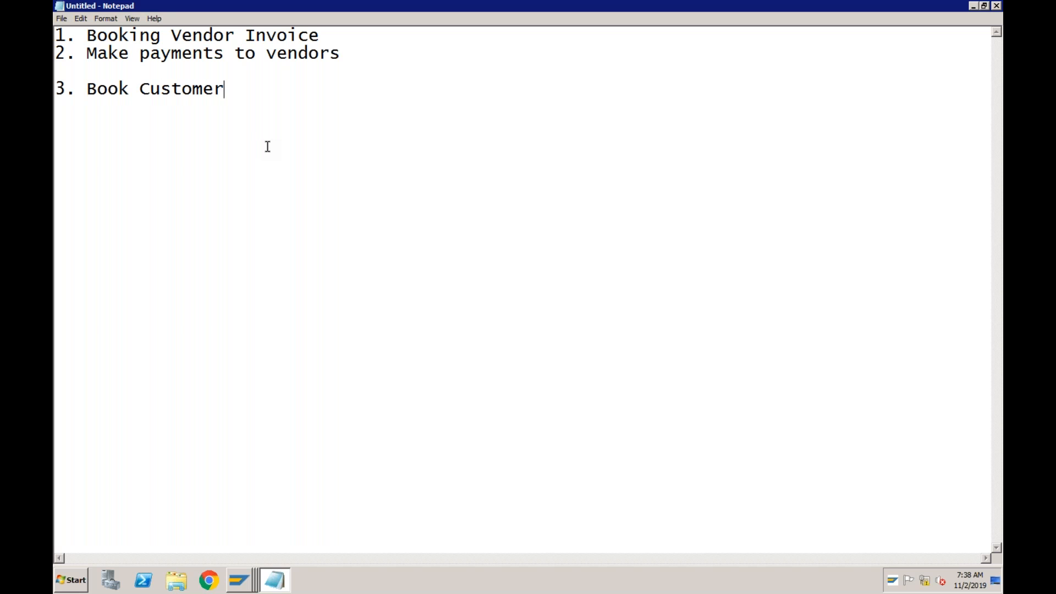
pyautogui.write('Invoices')
# Add the line "3. Book Customer Invoices" to the note
pyautogui.press('Return')
# Add the line "4. Receive payments from customers" to the note
pyautogui.write('4.')
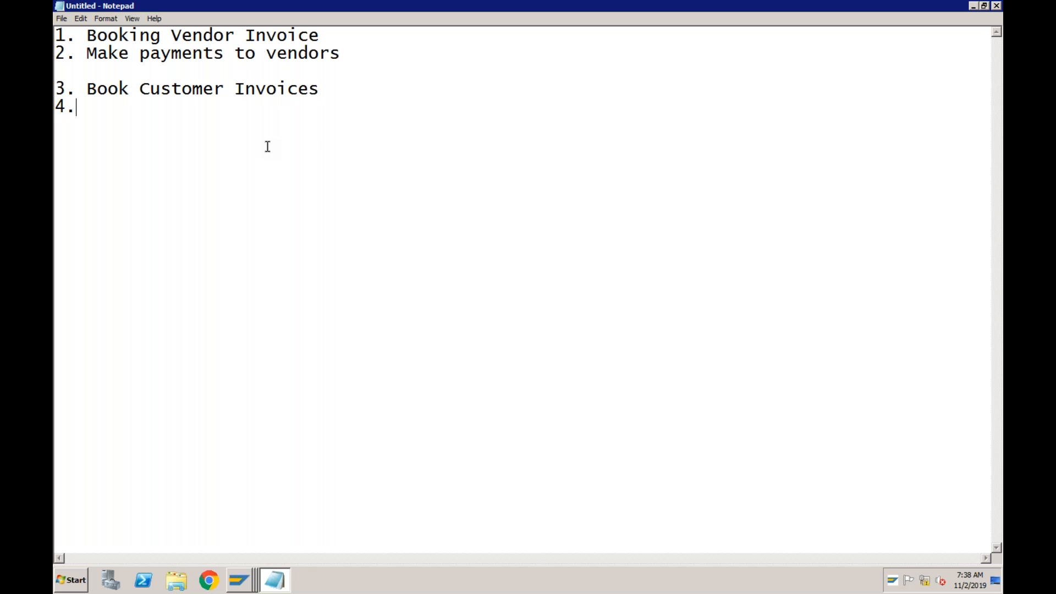
pyautogui.write(' Receive payments from customers')
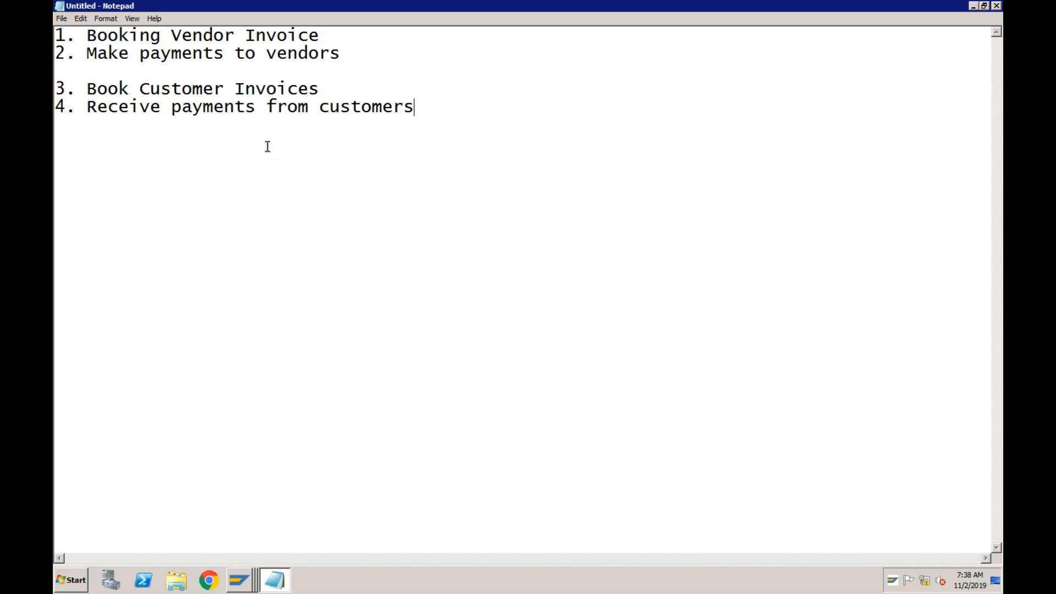
# Append the transaction code "(FB60)" in capitals to the Booking Vendor Invoice line
pyautogui.click(330, 34)
pyautogui.write('(Fb60')
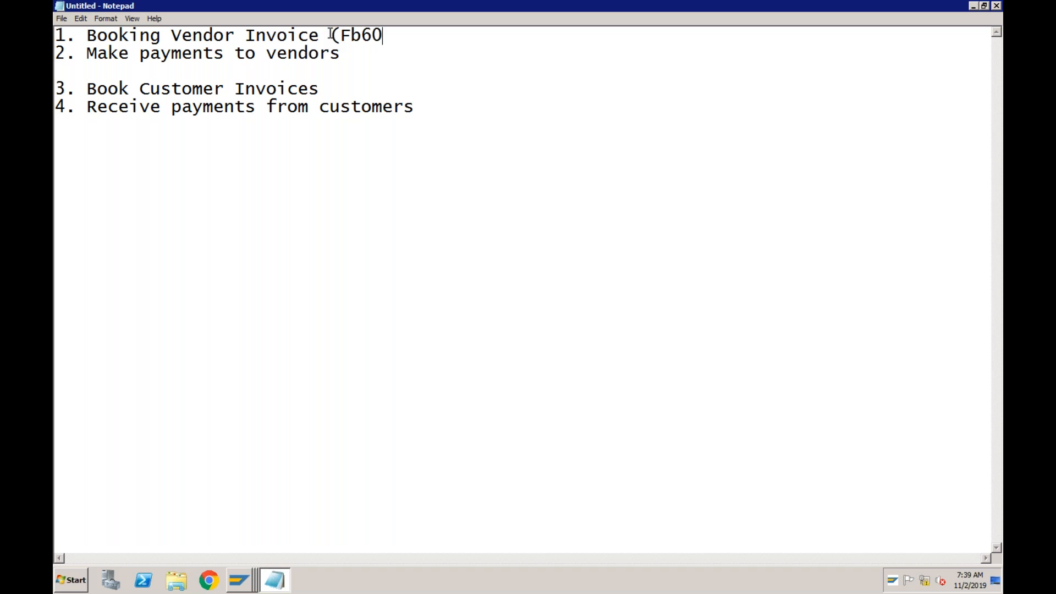
pyautogui.press('Left')
pyautogui.press('Left')
pyautogui.hotkey('shift', 'Left')
pyautogui.write('B')
pyautogui.press('End')
pyautogui.write(')')
# Append the transaction code "(FB70)" to the Book Customer Invoices line
pyautogui.click(332, 94)
pyautogui.write('(FB7')
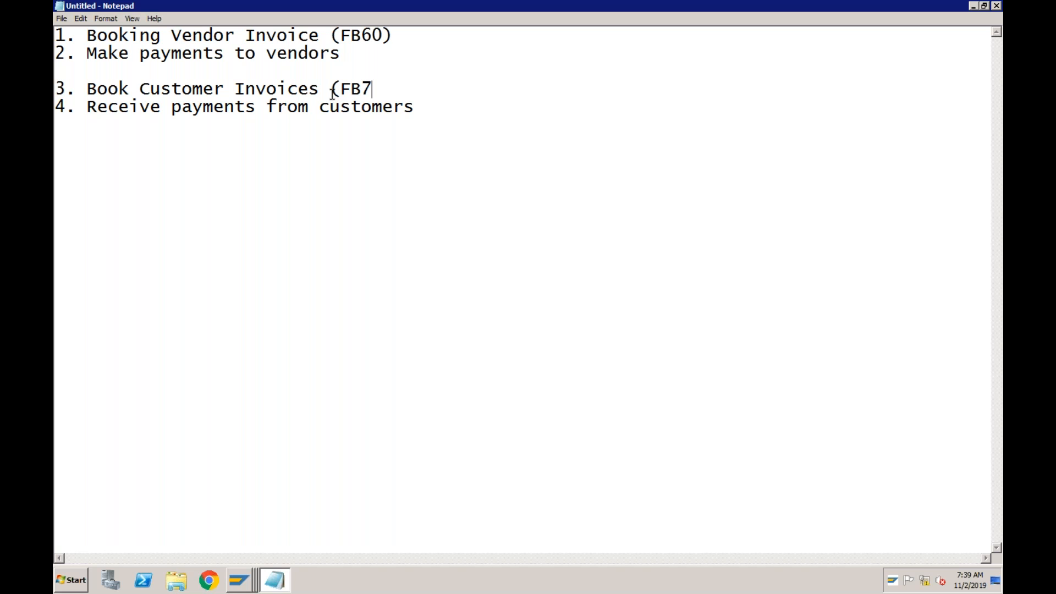
pyautogui.write('0)')
# Append the transaction code "(F-53)" to the Make payments to vendors line
pyautogui.click(349, 55)
pyautogui.write('(F-53)')
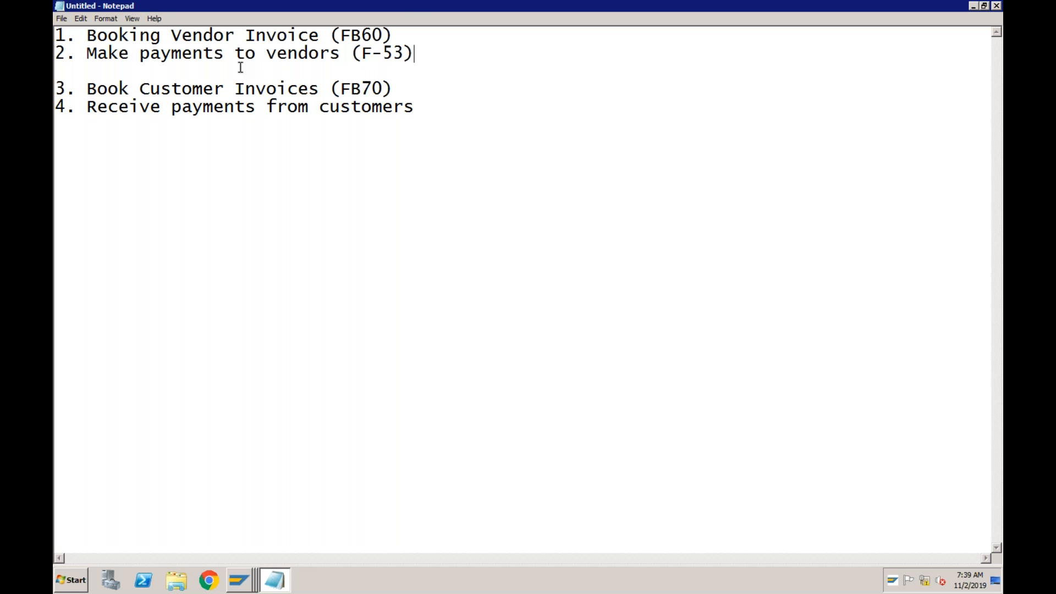
# Append the transaction code "(F-28)" to the Receive payments from customers line
pyautogui.click(427, 108)
pyautogui.write('(F-28)')
pyautogui.click(362, 43)
pyautogui.click(404, 37)
# Switch back to the SAP session with the Create Organization screen and start transaction BP in it
pyautogui.click(240, 584)
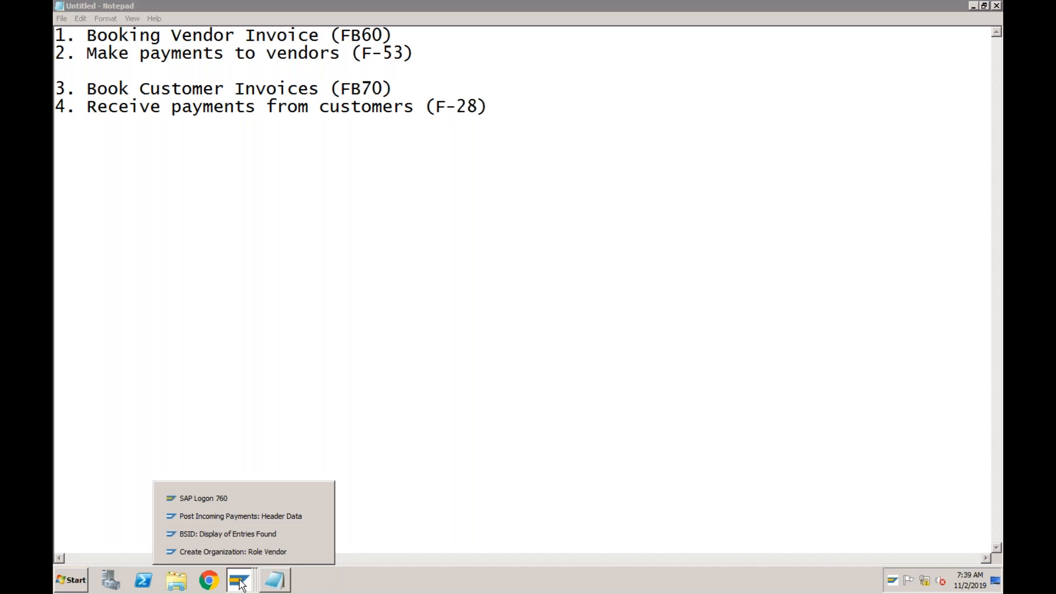
pyautogui.click(242, 552)
pyautogui.click(139, 37)
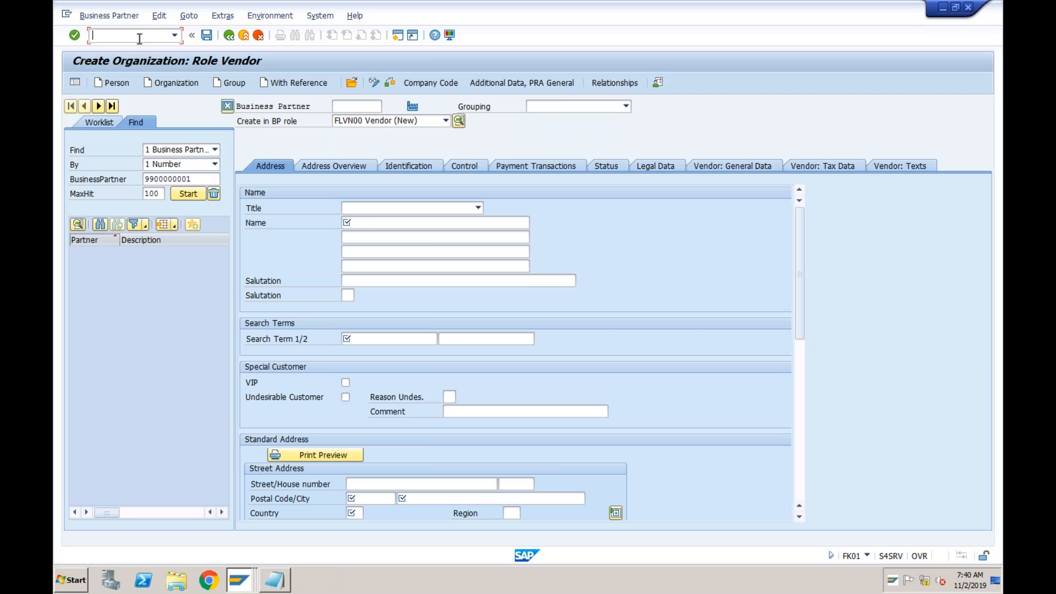
pyautogui.write('/nbp')
pyautogui.press('Return')
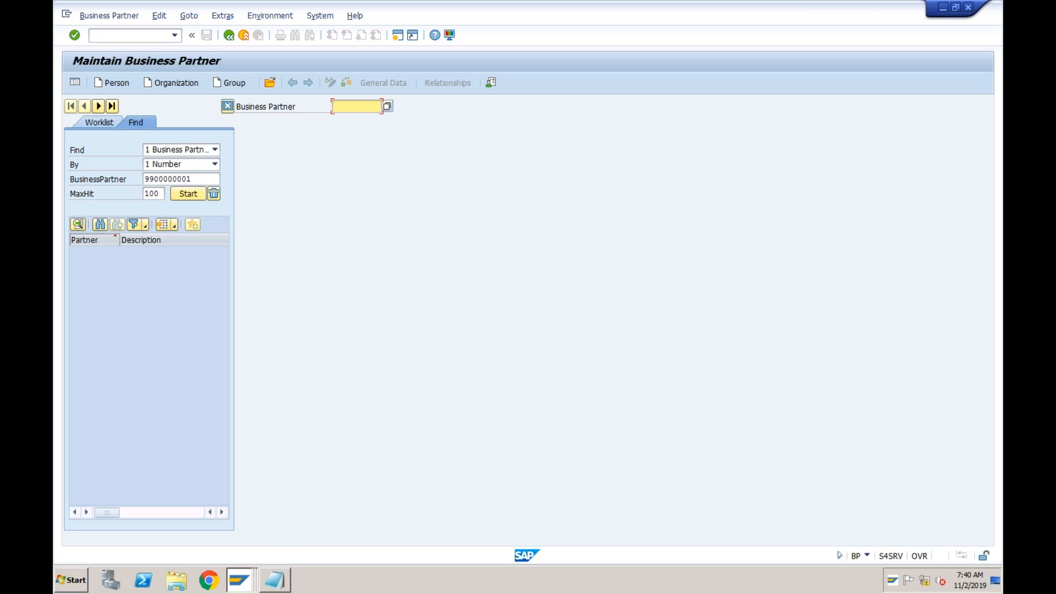
# Set the partner search to find a Business Partner by Supplier Number
pyautogui.click(179, 154)
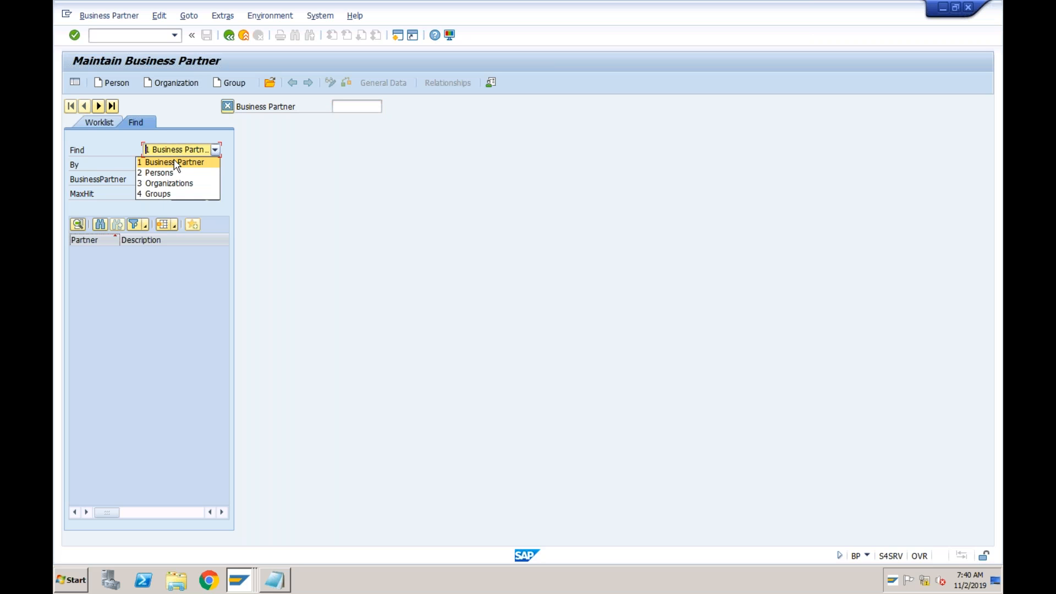
pyautogui.click(177, 162)
pyautogui.click(187, 166)
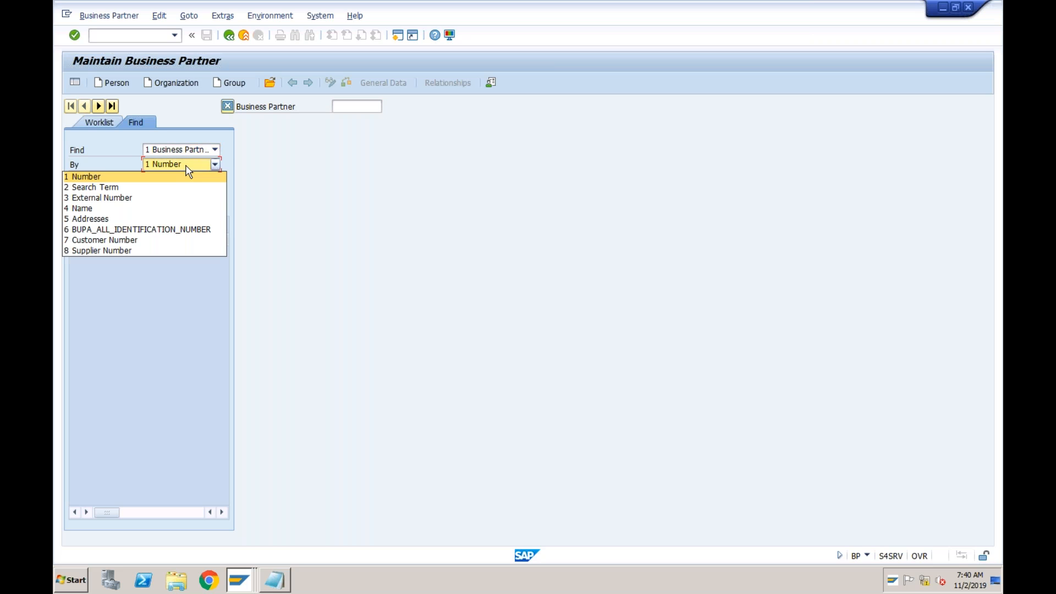
pyautogui.click(157, 252)
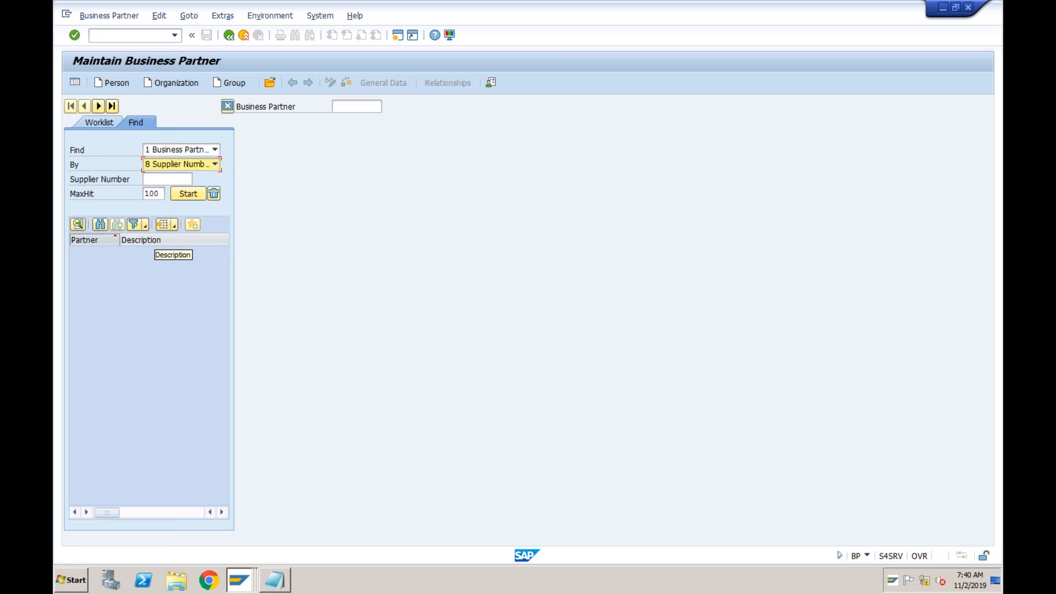
# Use the supplier number's search help by country/company code to look up suppliers in company code ABCI
pyautogui.click(176, 181)
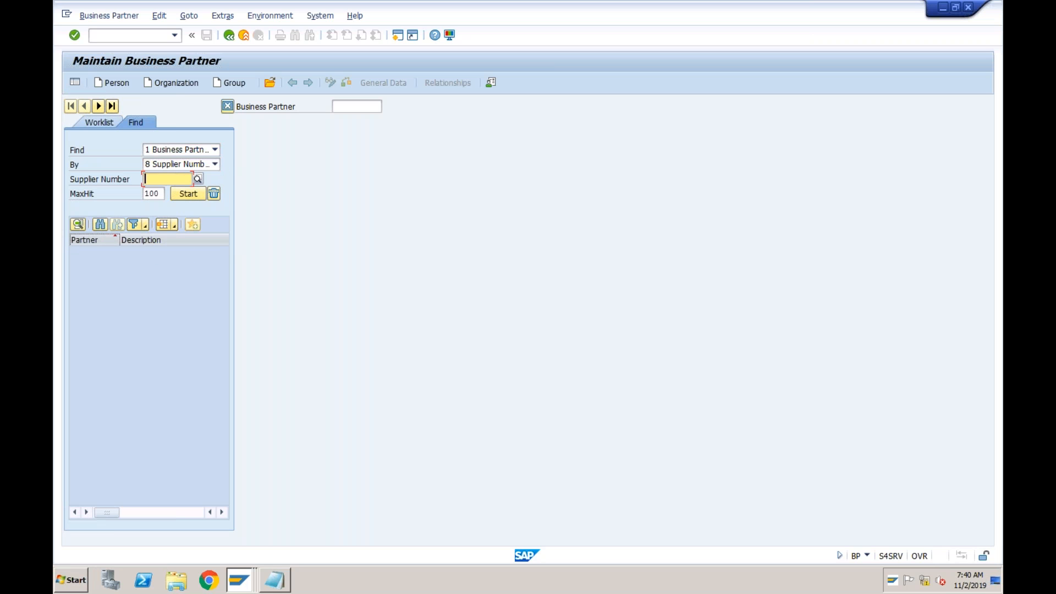
pyautogui.click(198, 179)
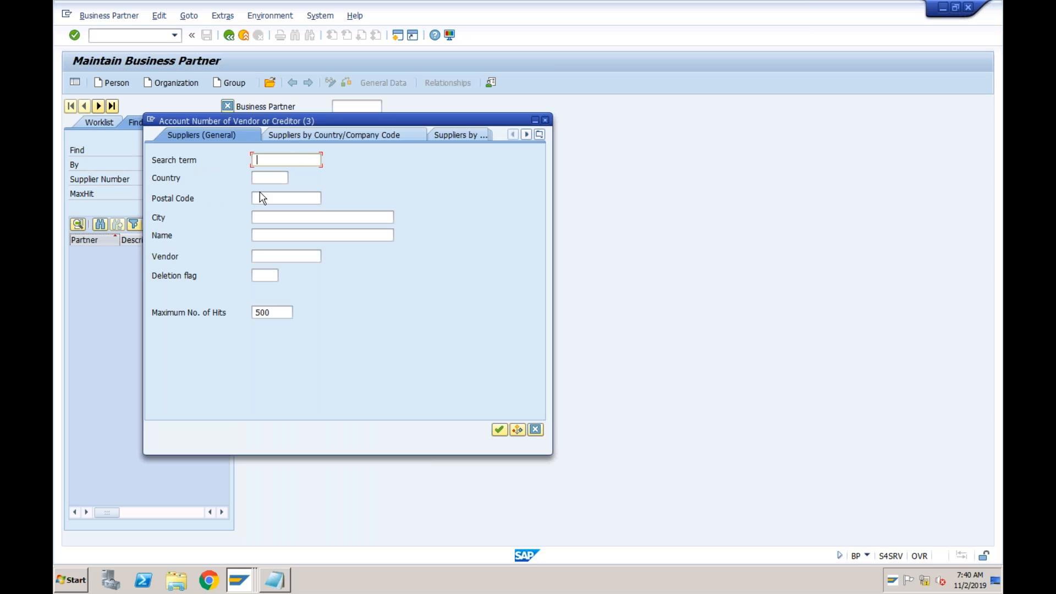
pyautogui.click(349, 139)
pyautogui.click(286, 257)
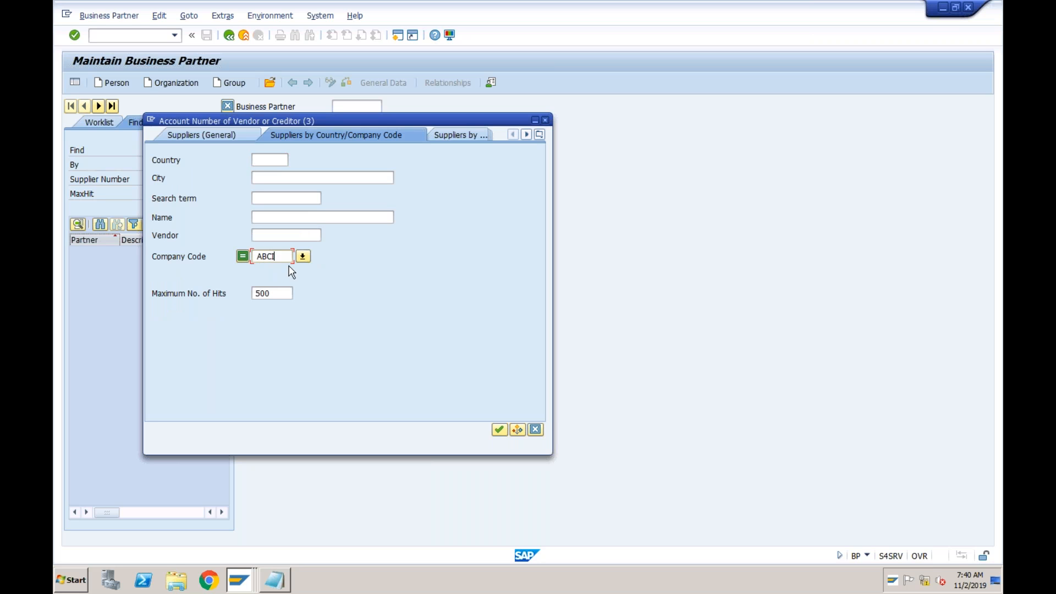
pyautogui.click(499, 430)
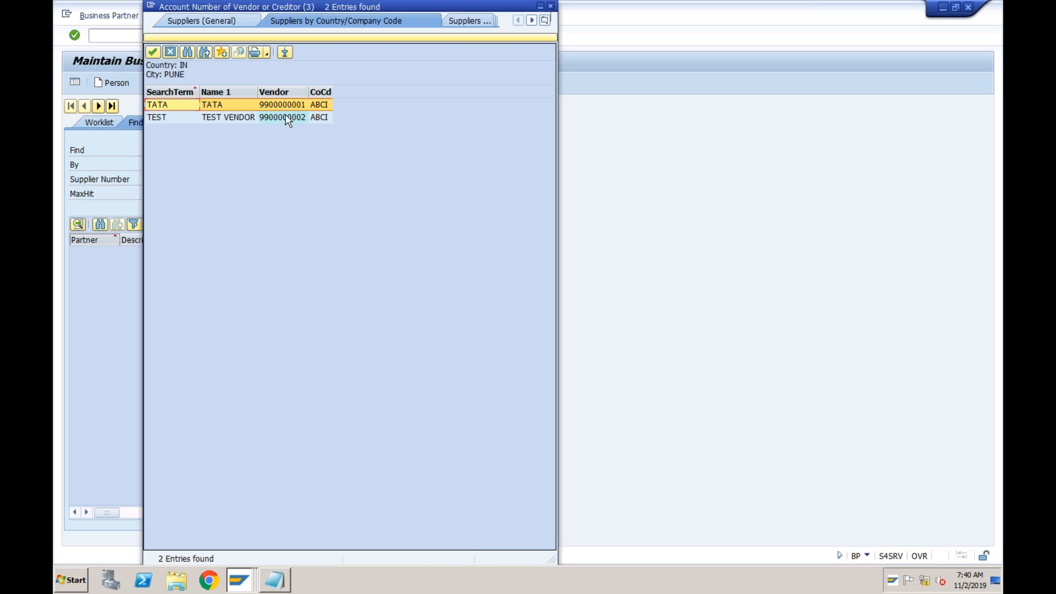
# Review the TEST VENDOR and TATA entries in the supplier list, and close it without choosing one
pyautogui.click(251, 122)
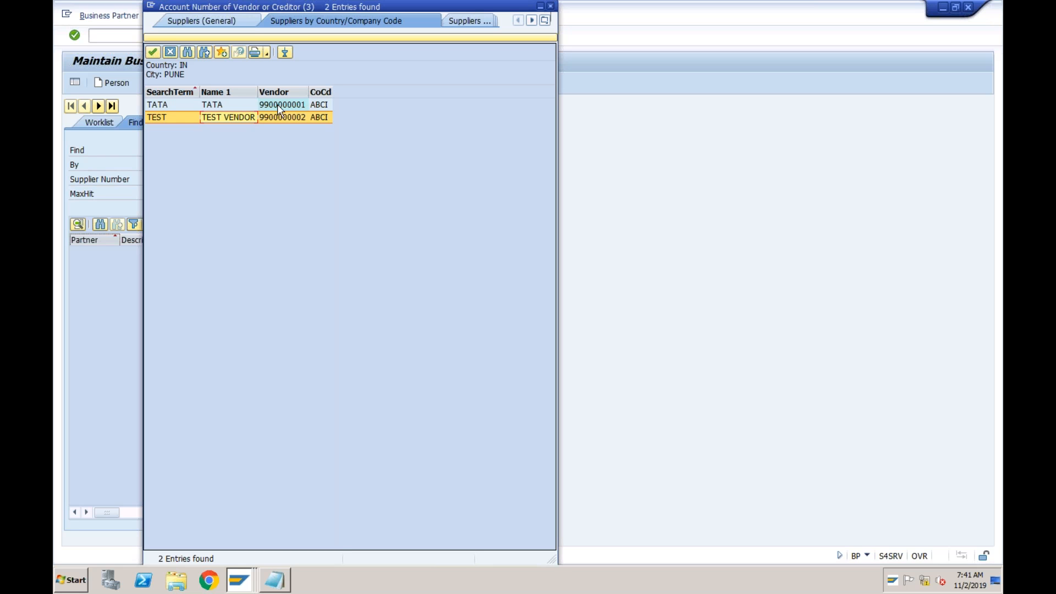
pyautogui.click(225, 106)
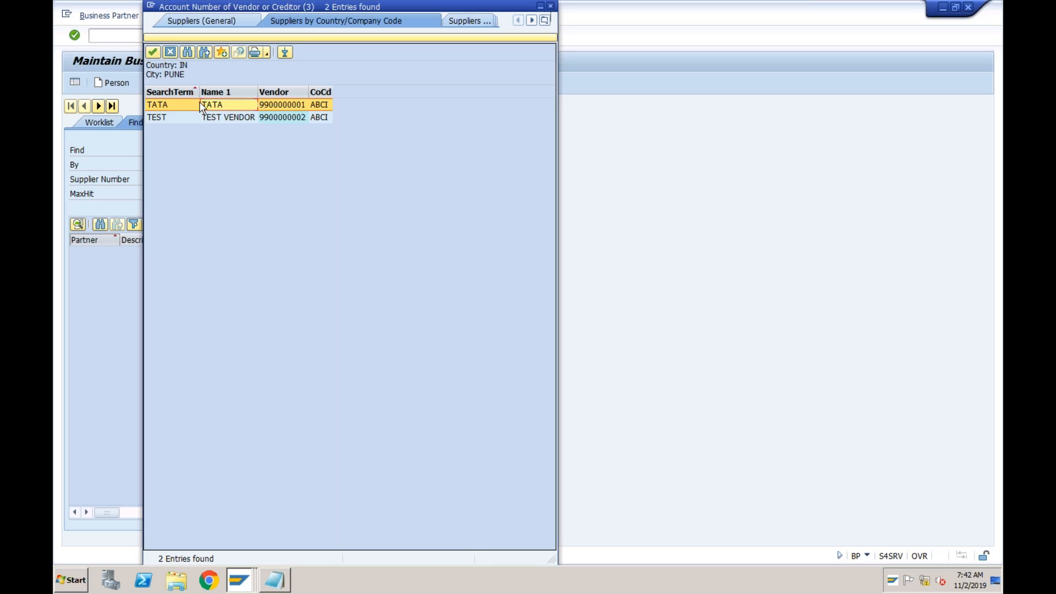
pyautogui.moveTo(390, 3); pyautogui.dragTo(409, 54)
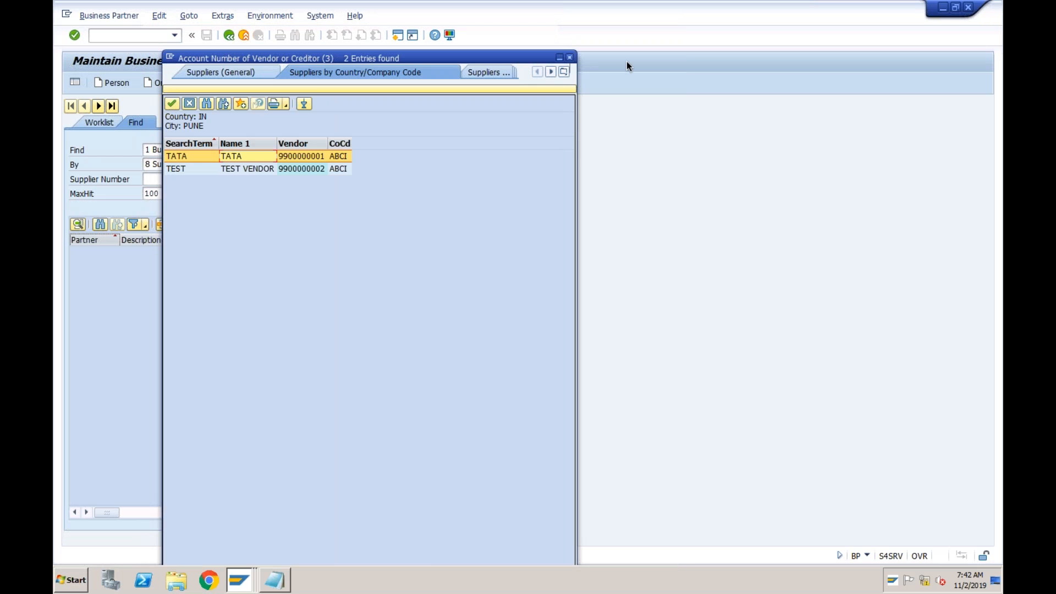
pyautogui.click(569, 57)
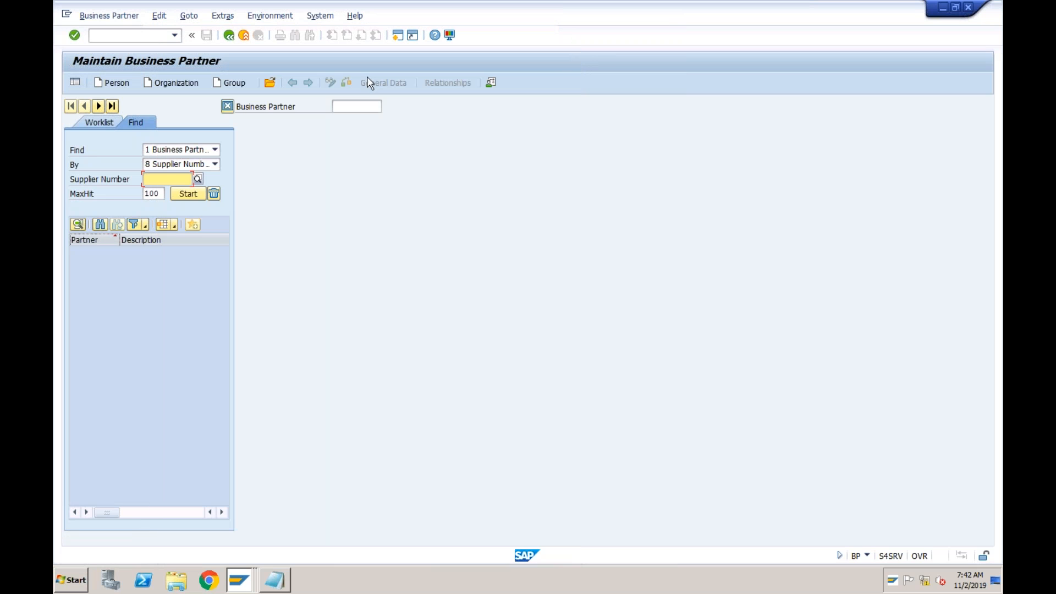
pyautogui.click(151, 36)
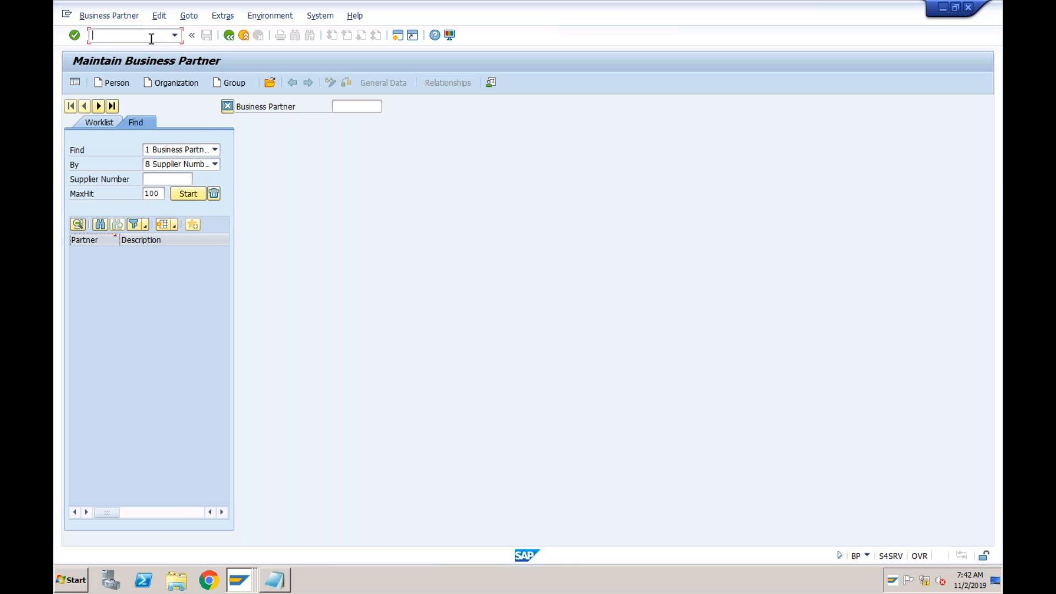
pyautogui.write('/nfb60')
pyautogui.moveTo(151, 38); pyautogui.dragTo(126, 43)
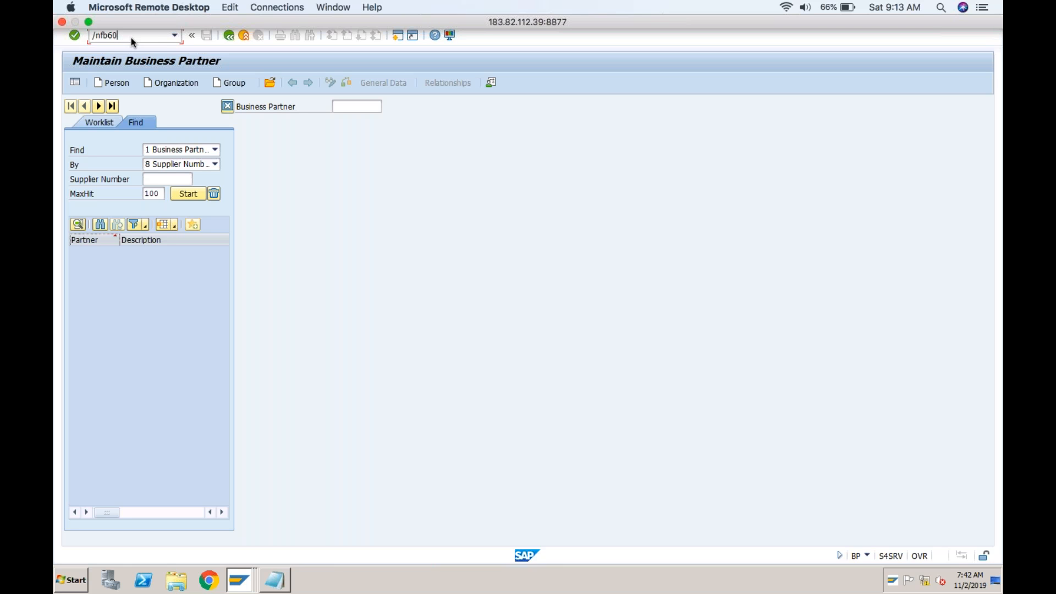
# Return to SAP Easy Access and locate the Invoice transaction under Accounting, Financial Accounting, Accounts Payable, Document Entry
pyautogui.click(246, 38)
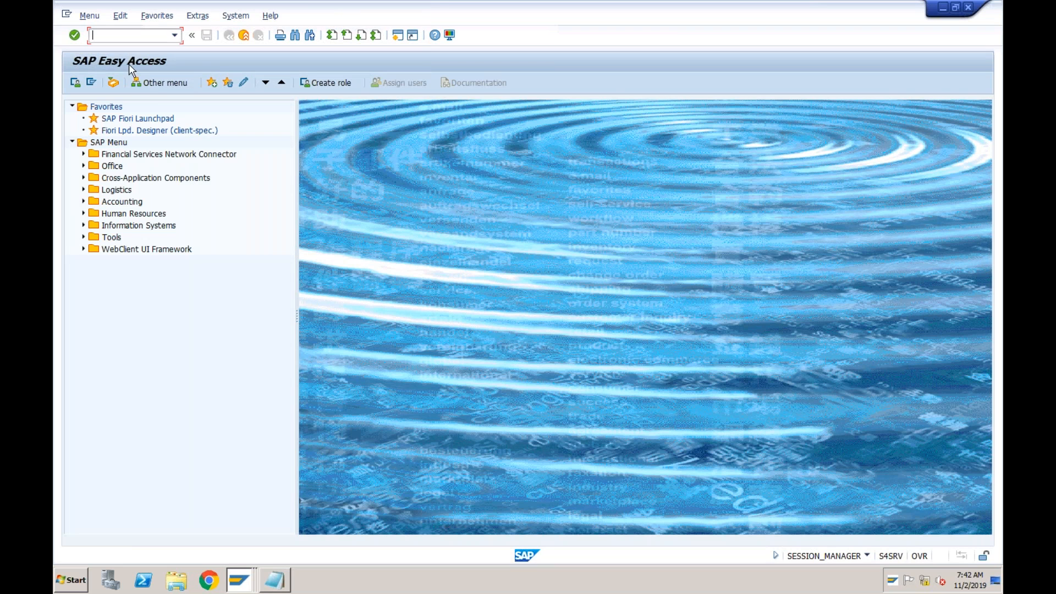
pyautogui.click(84, 201)
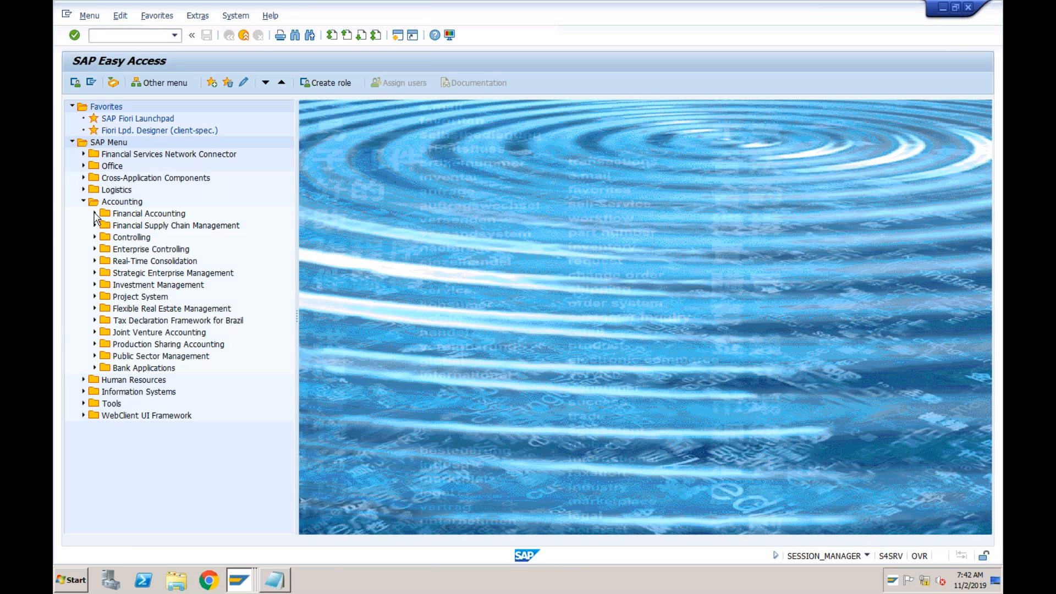
pyautogui.click(94, 214)
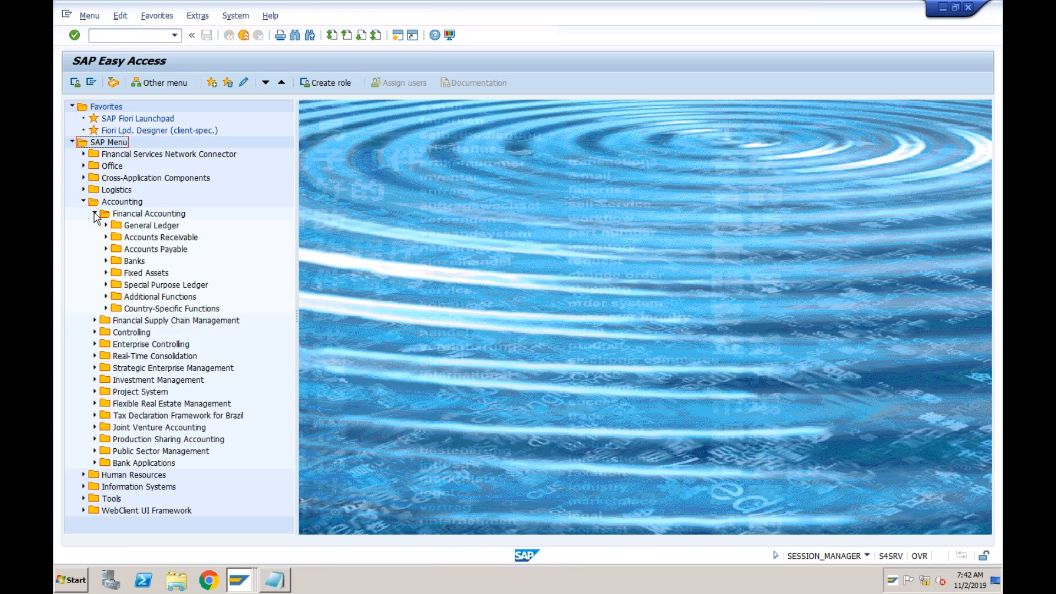
pyautogui.click(106, 250)
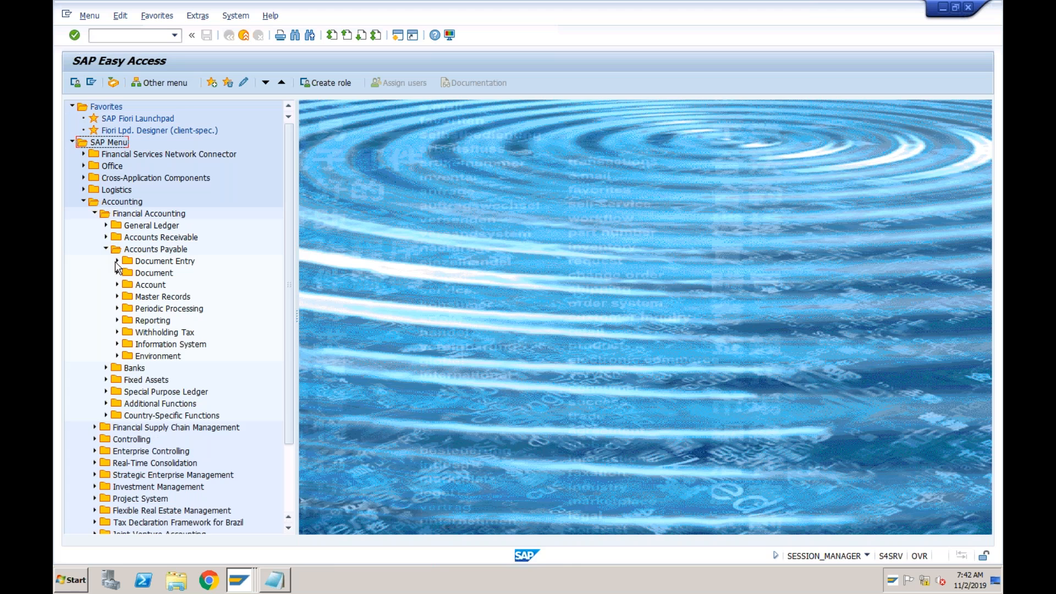
pyautogui.click(117, 261)
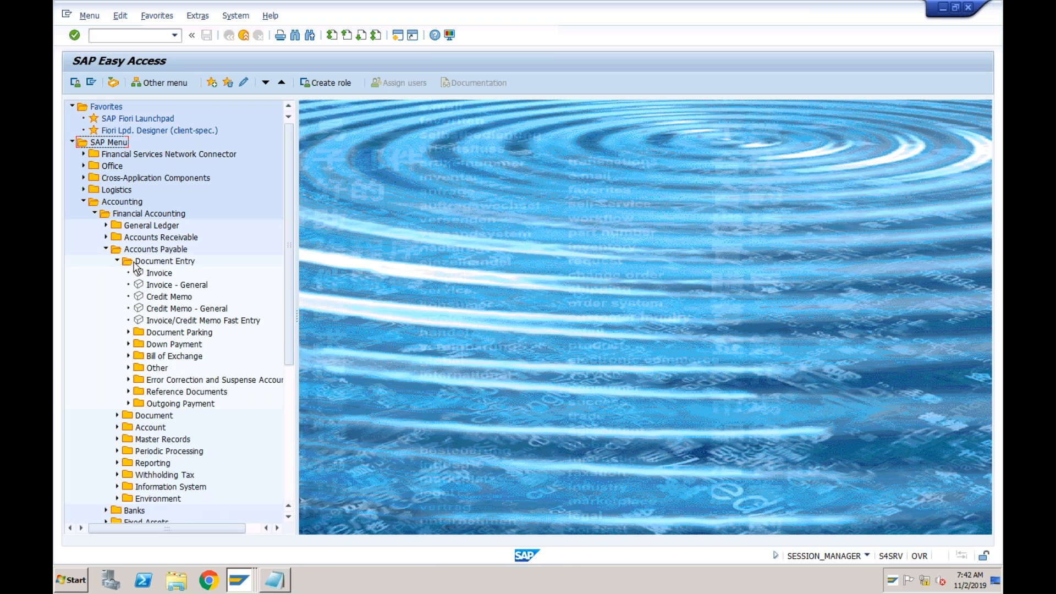
pyautogui.click(158, 274)
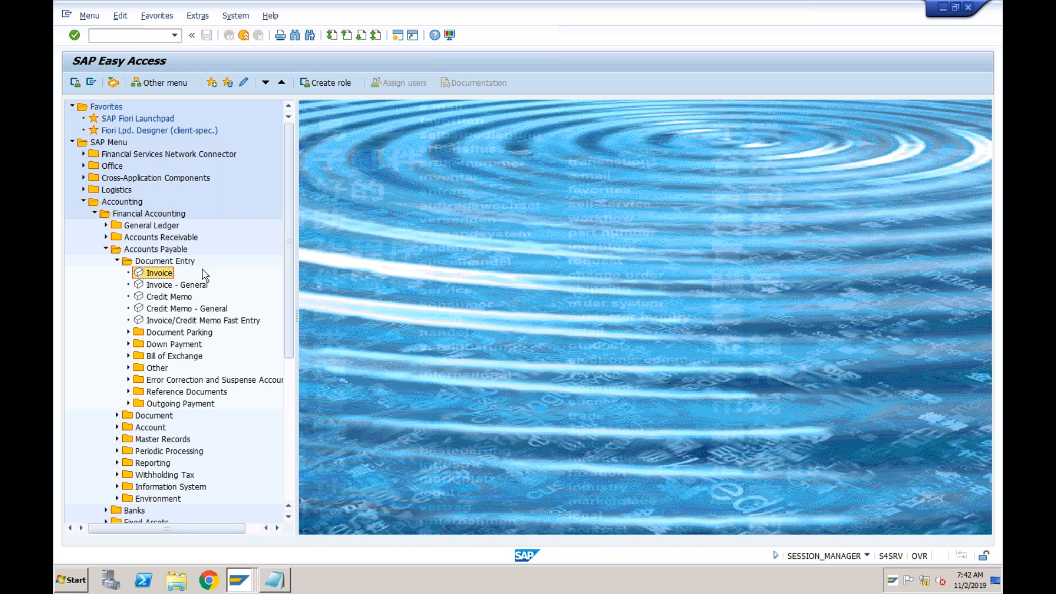
# Turn on the display of technical names in the SAP Easy Access settings
pyautogui.click(198, 17)
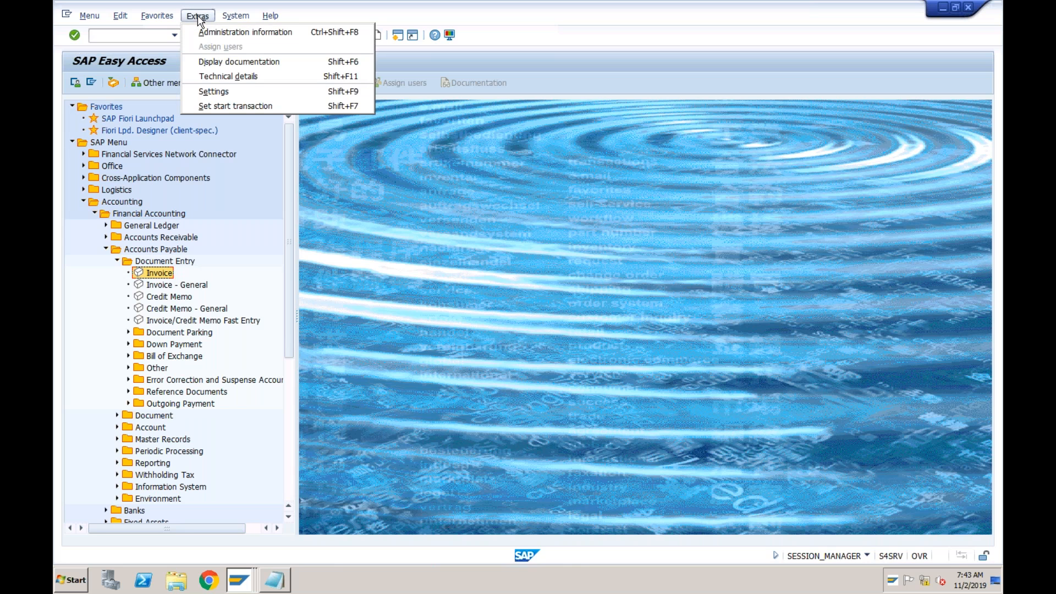
pyautogui.click(208, 94)
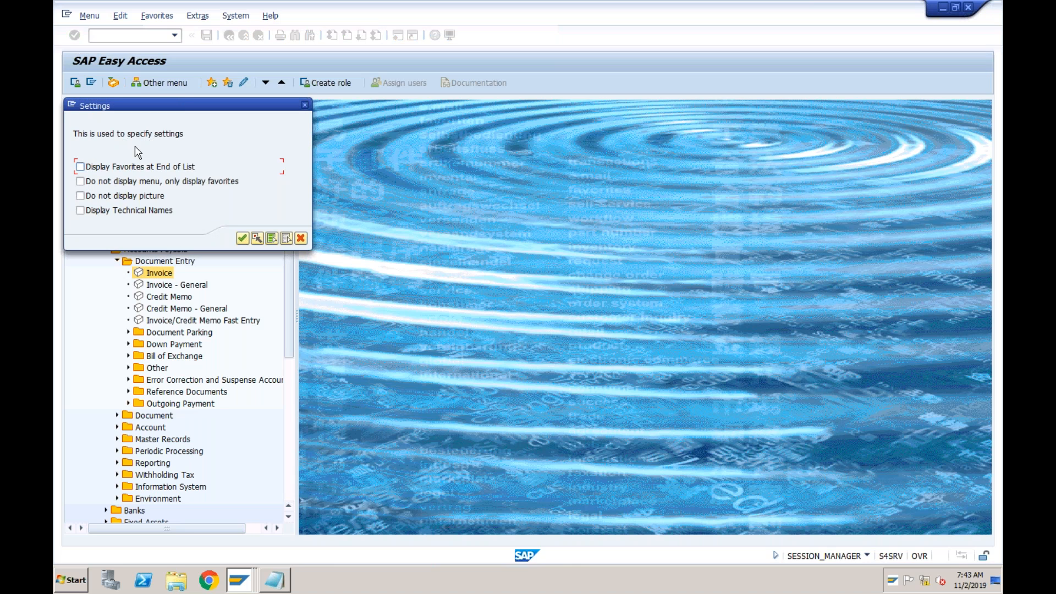
pyautogui.click(80, 211)
pyautogui.click(242, 238)
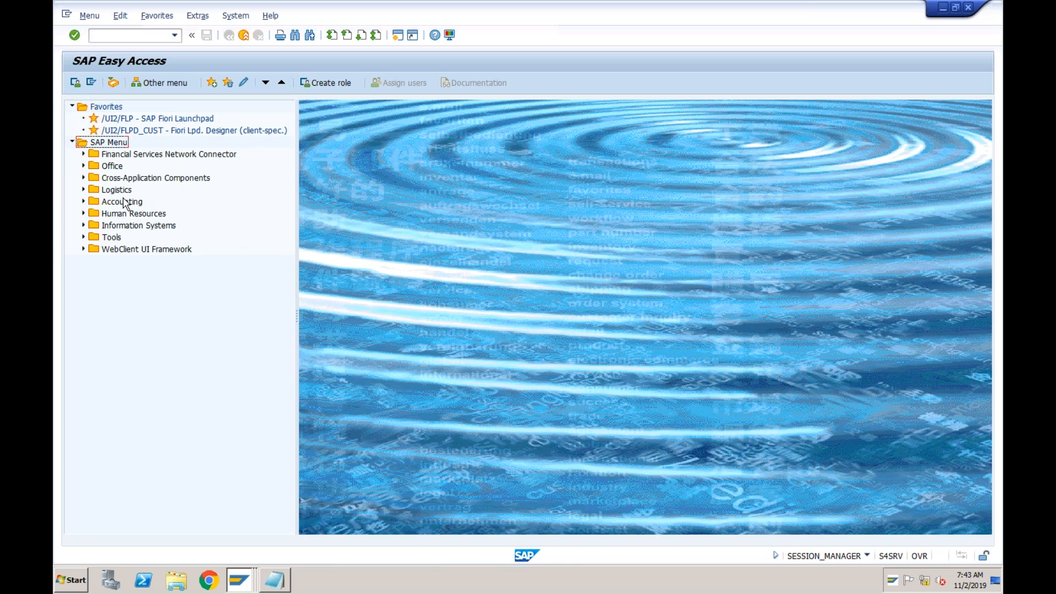
# Start FB60 - Invoice from Accounting, Financial Accounting, Accounts Payable, Document Entry in the SAP menu
pyautogui.click(83, 202)
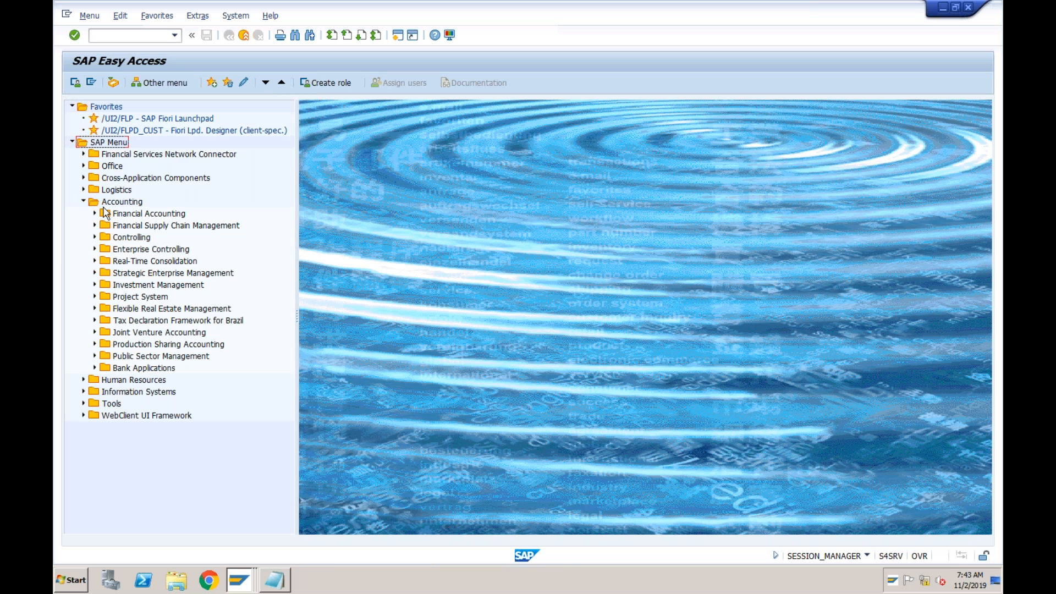
pyautogui.click(95, 214)
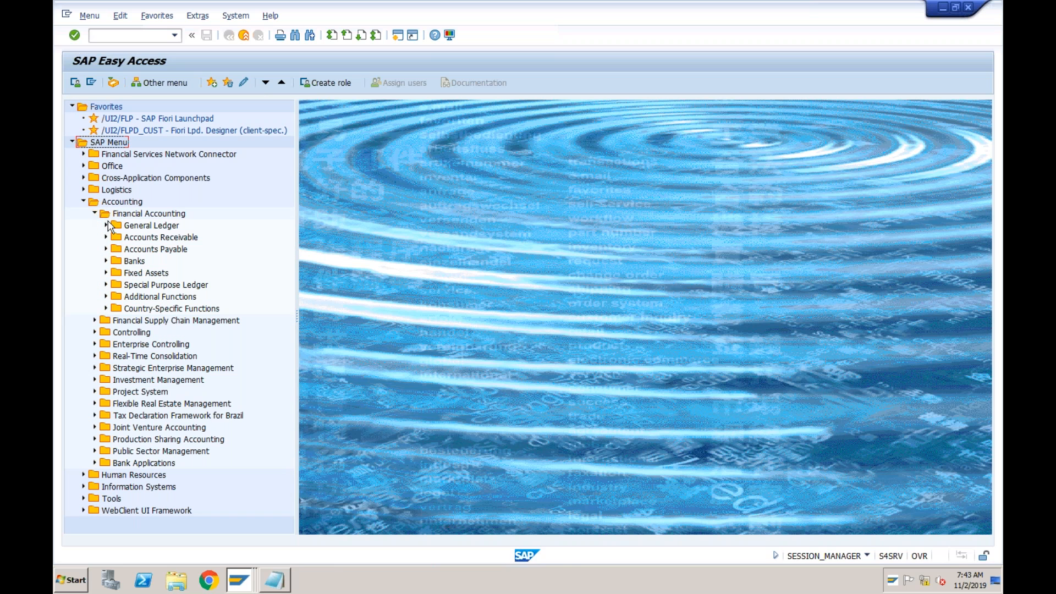
pyautogui.click(105, 250)
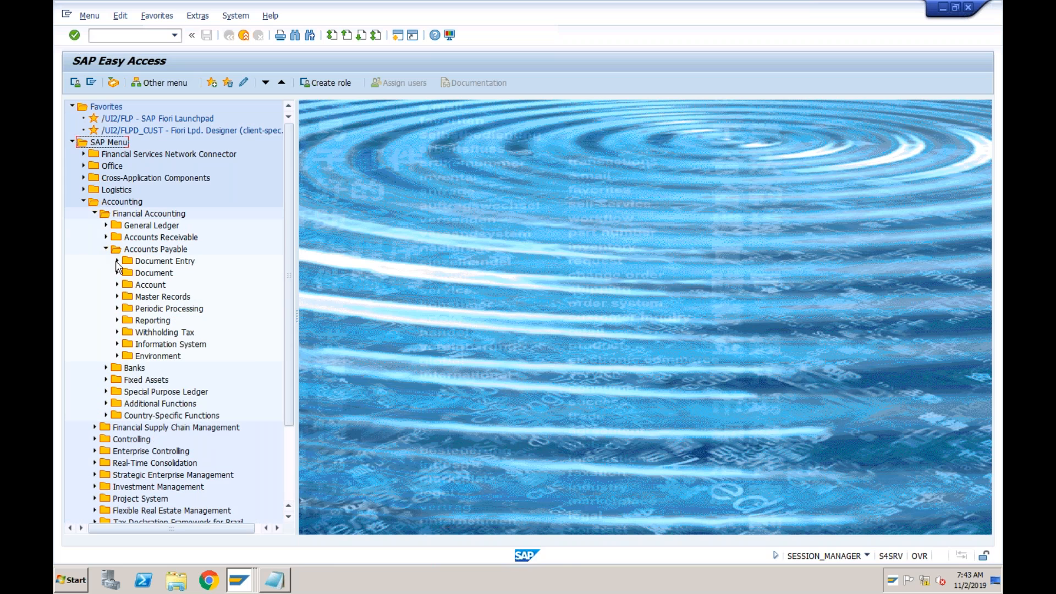
pyautogui.click(116, 262)
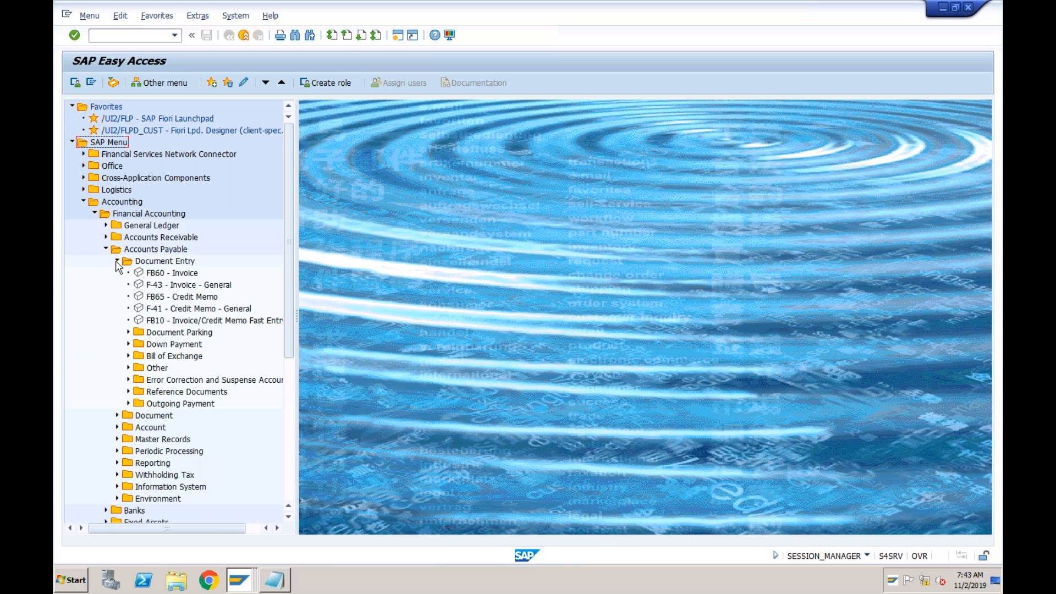
pyautogui.click(159, 277)
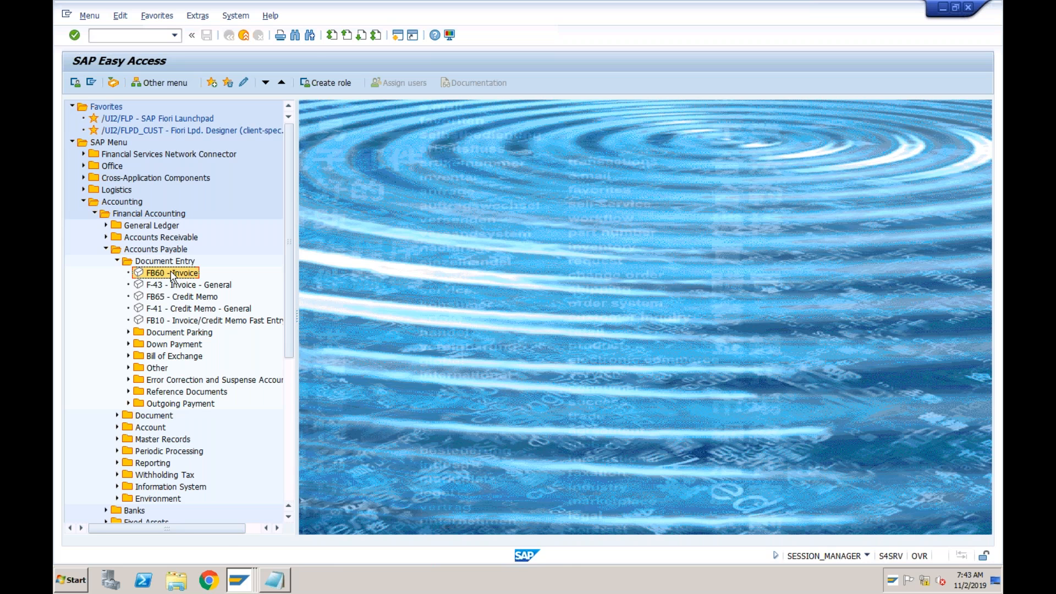
pyautogui.doubleClick(172, 274)
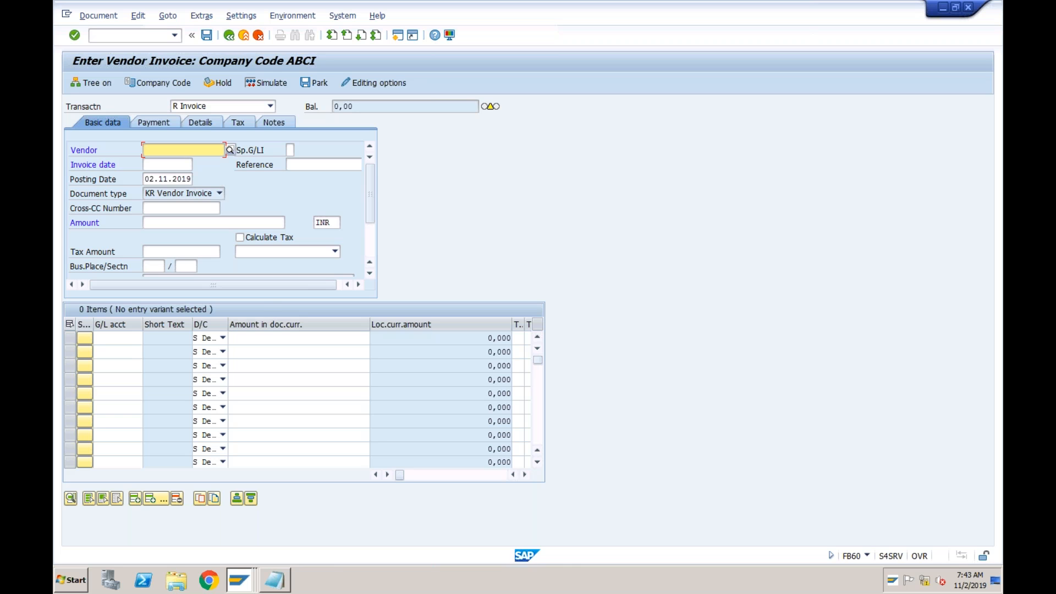
# Switch to Word 2016 and create a blank document
pyautogui.click(82, 579)
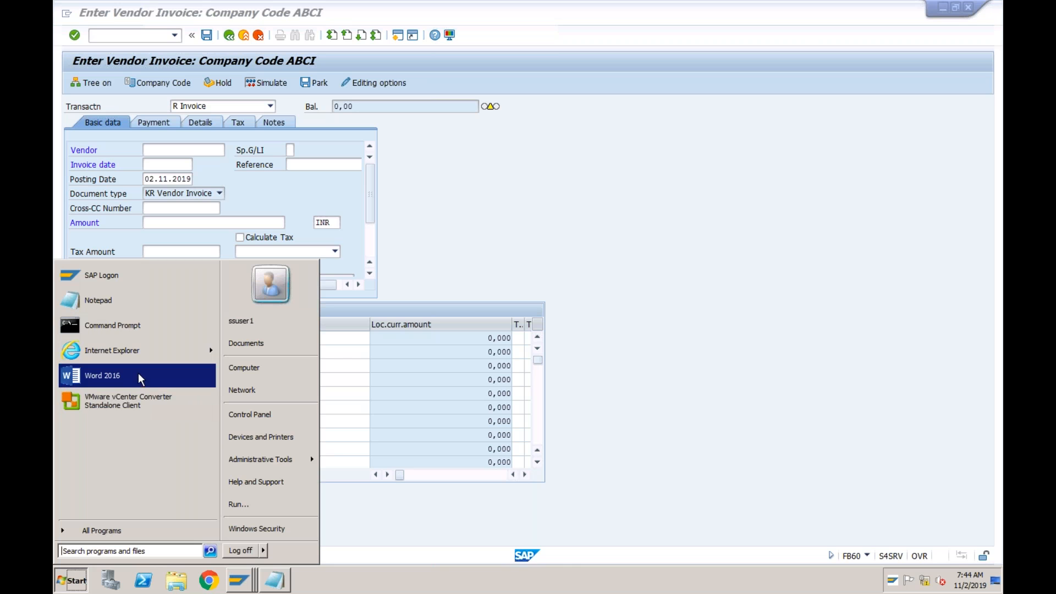
pyautogui.click(102, 375)
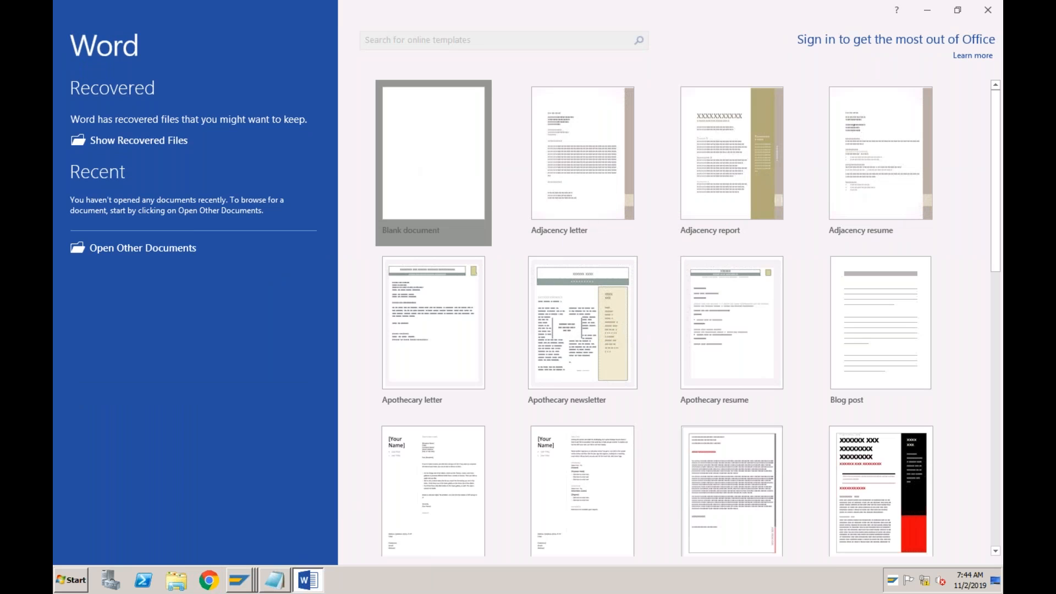
pyautogui.click(427, 168)
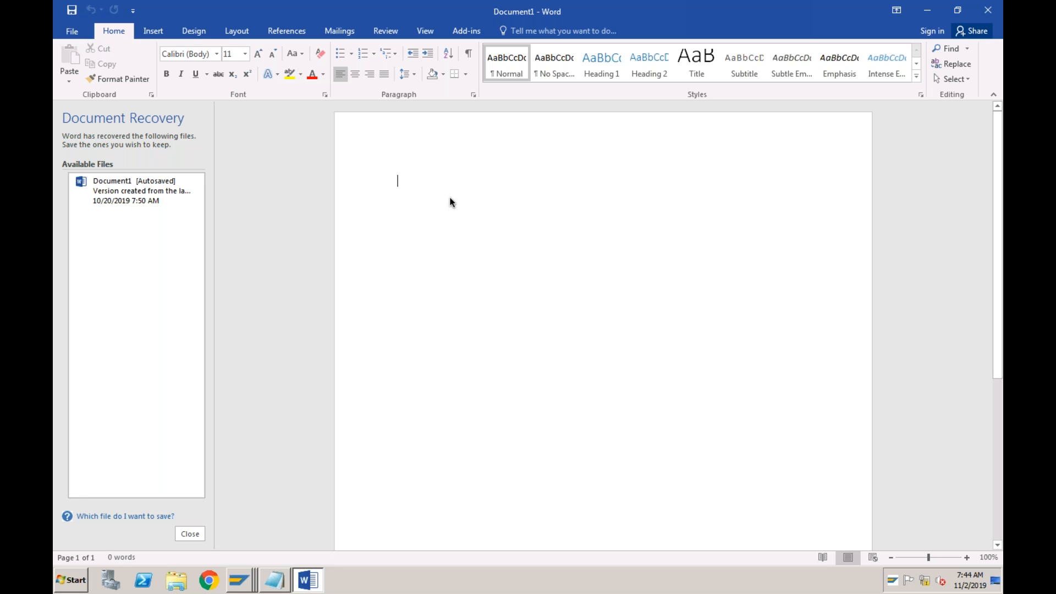
# Write "TATA Power Limited" as a centered, bold title and leave a blank line below it
pyautogui.write('T')
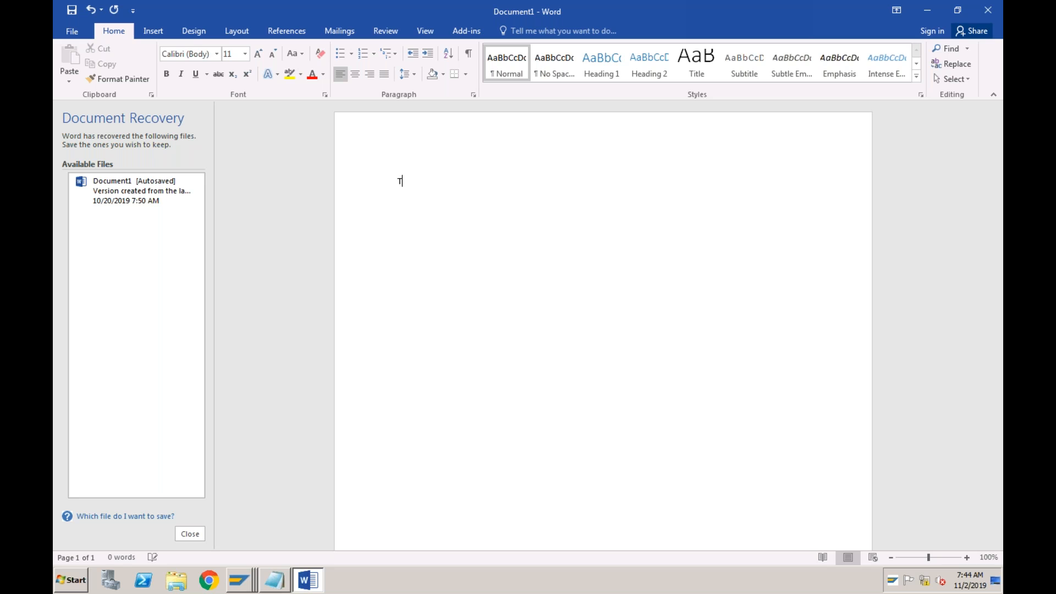
pyautogui.write('ATA Power Limited')
pyautogui.click(398, 180)
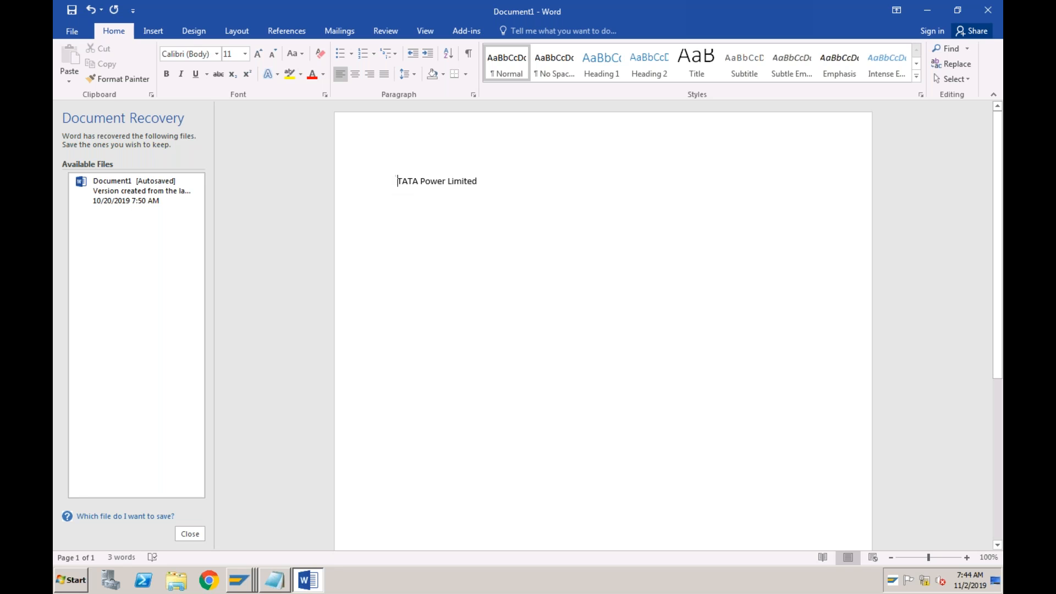
pyautogui.click(356, 75)
pyautogui.click(651, 187)
pyautogui.tripleClick(598, 183)
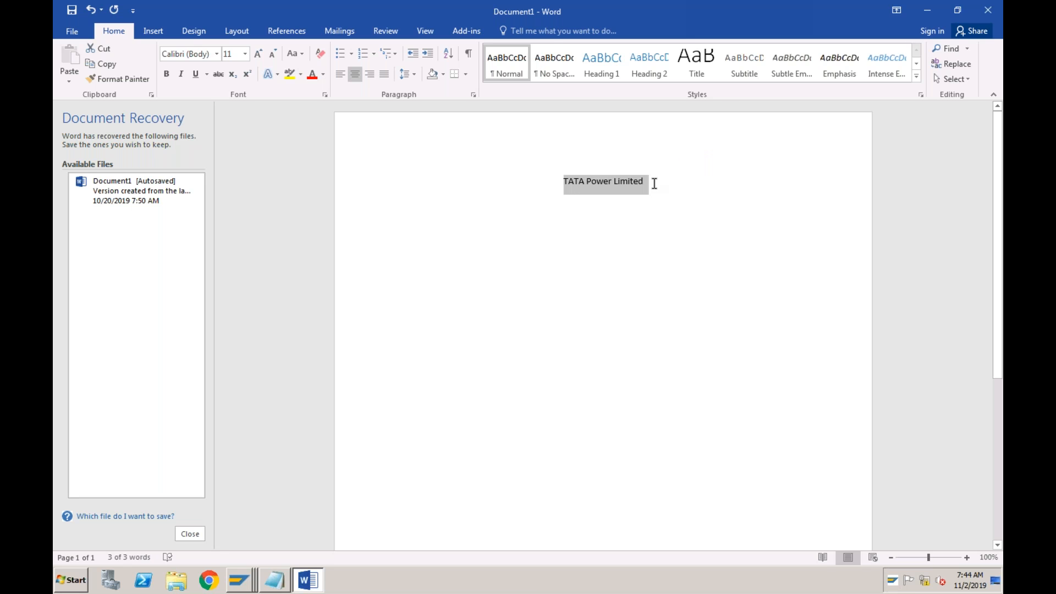
pyautogui.hotkey('ctrl', 'b')
pyautogui.press('Right')
pyautogui.press('Return')
pyautogui.press('Return')
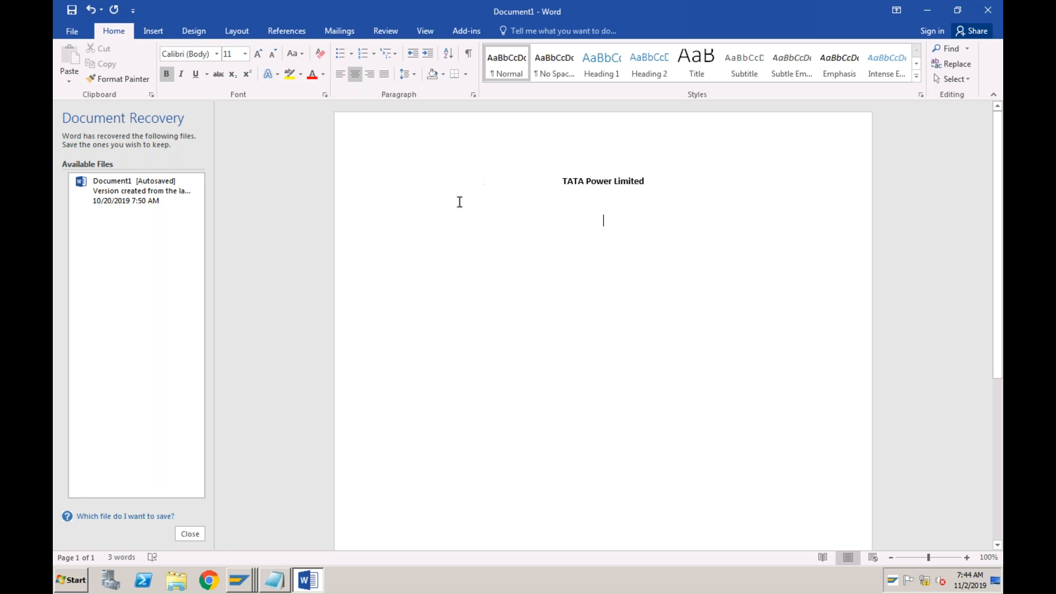
# Add a left-aligned line reading "Customer Name: ABC India Limited" below the title
pyautogui.click(341, 74)
pyautogui.write('T')
pyautogui.press('BackSpace')
pyautogui.write('Customer Name: ABC India Lim')
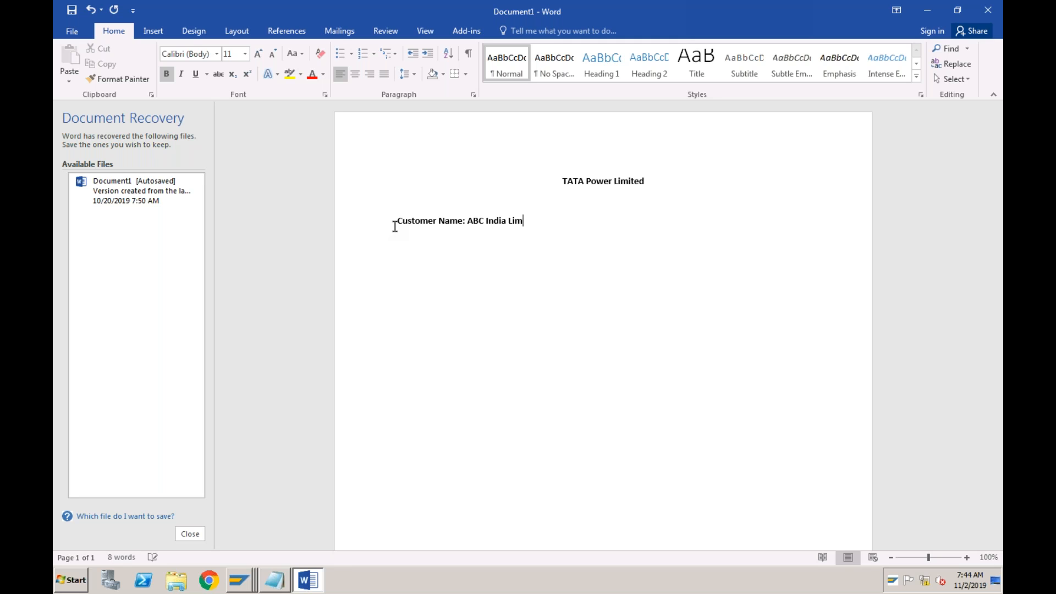
pyautogui.write('ited Invoice Number: 10001 ')
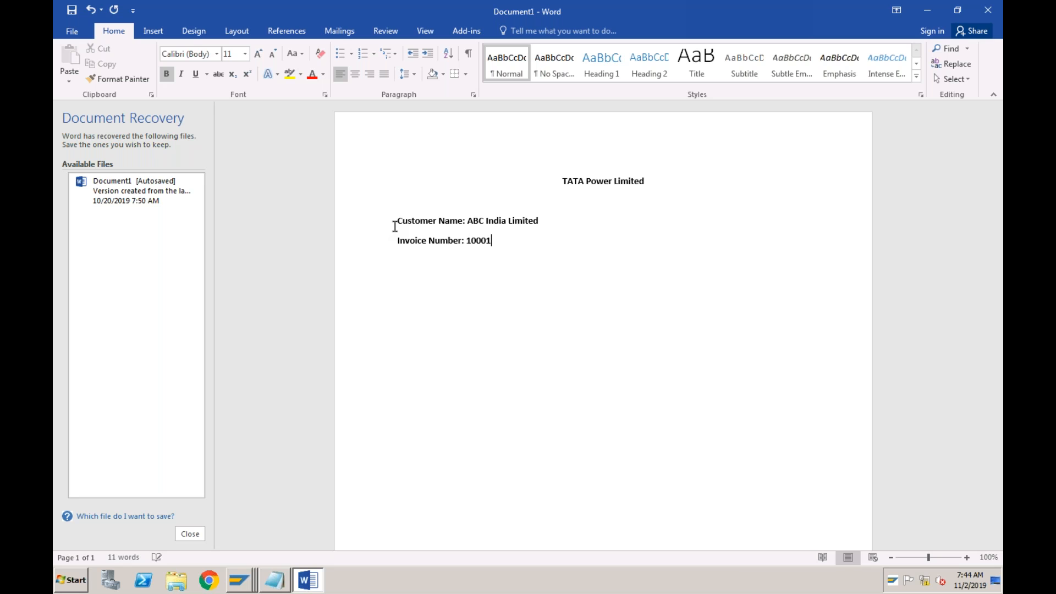
pyautogui.write('Invoice Date: 31/10/2019')
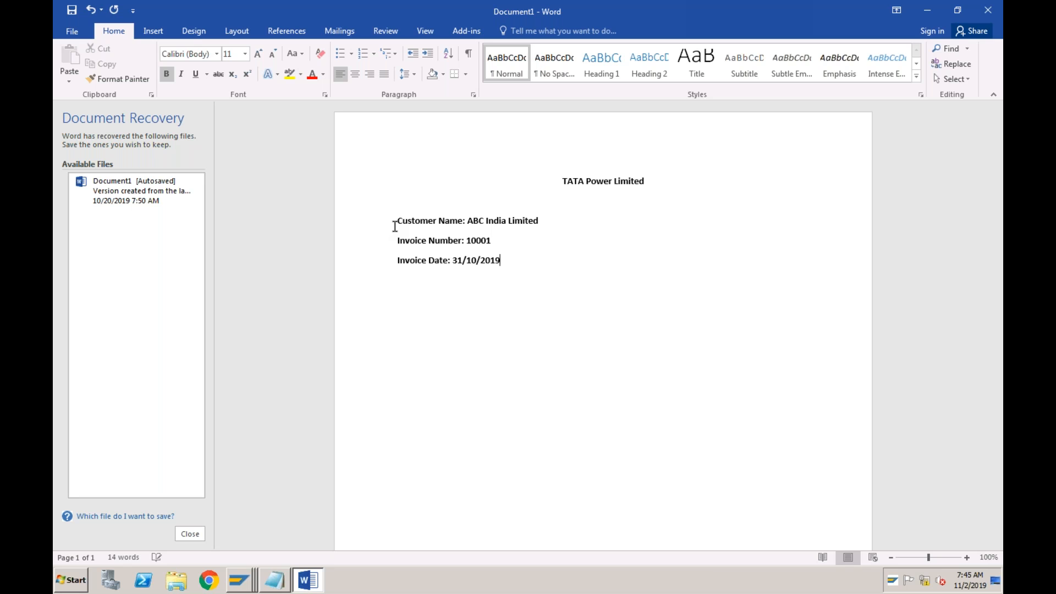
# Add the line "Due Date: after 15 days (15.11.2019)" below the invoice date, followed by a blank line
pyautogui.press('Return')
pyautogui.write('Due Date: after 15 days (1')
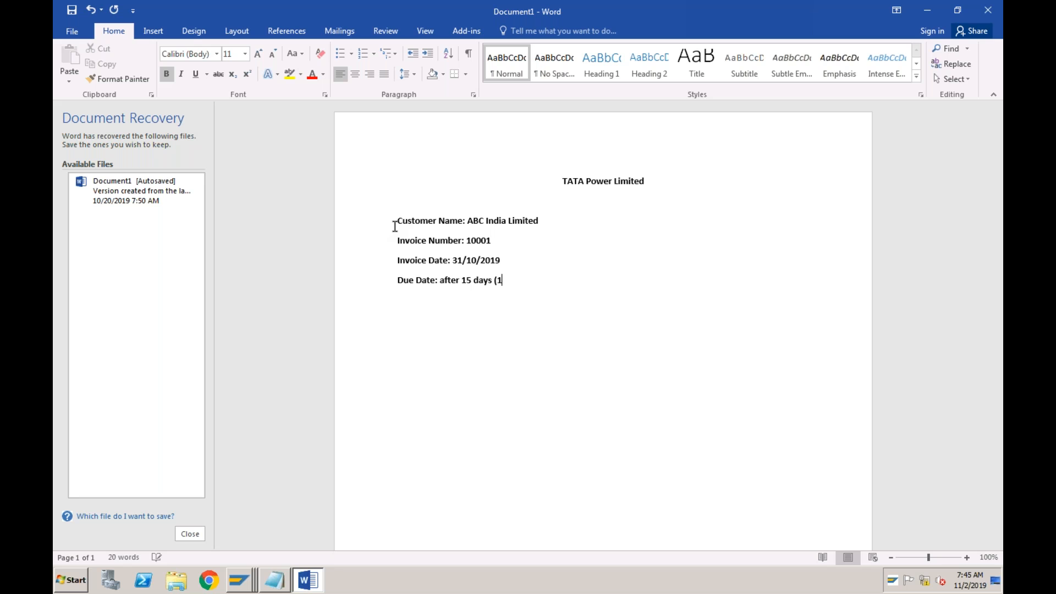
pyautogui.write('5.11.2019)')
pyautogui.press('Return')
# Insert a table of three columns and four rows with the headers Particulars, Qty and Value
pyautogui.click(159, 34)
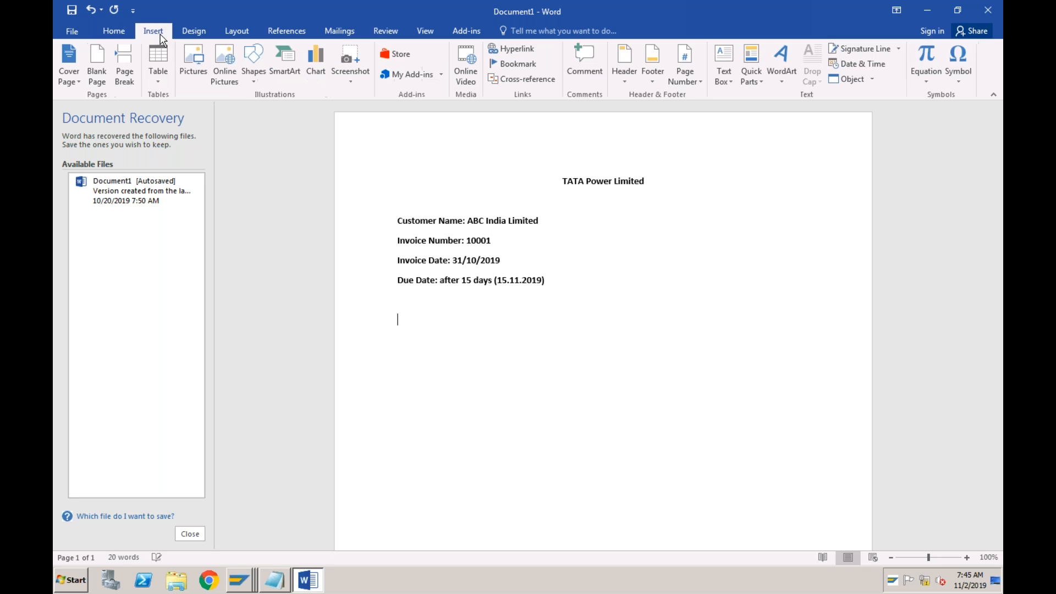
pyautogui.click(158, 80)
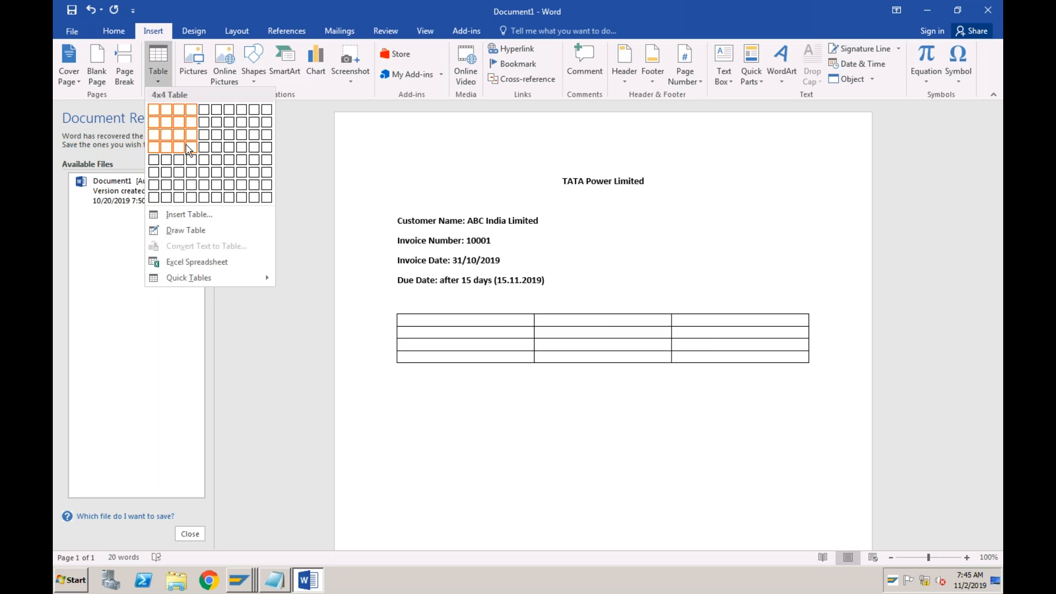
pyautogui.click(177, 147)
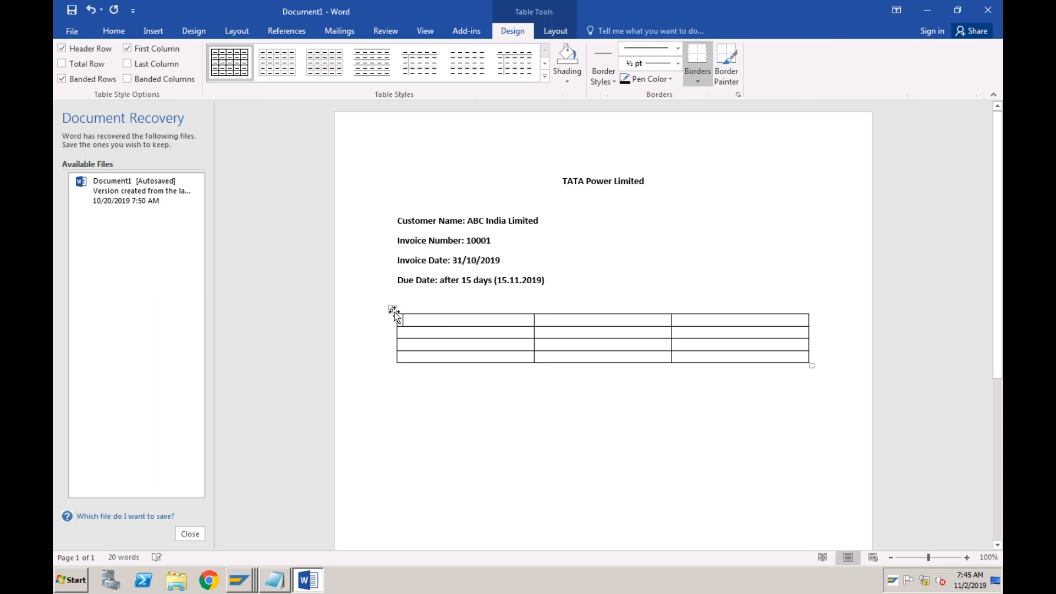
pyautogui.write('Particulars ')
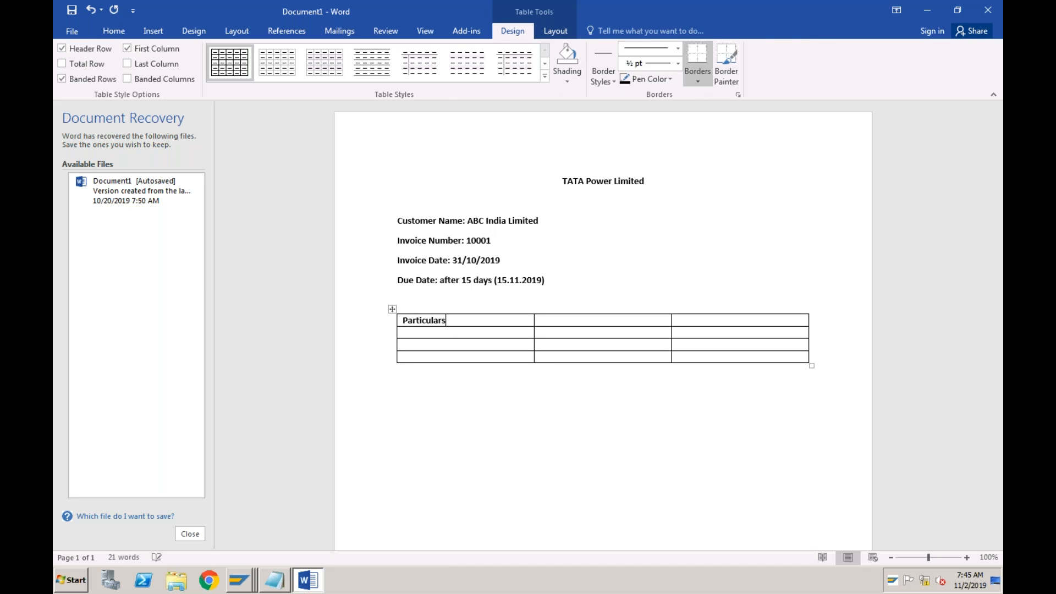
pyautogui.write('Qty')
pyautogui.press('Tab')
pyautogui.write('Value')
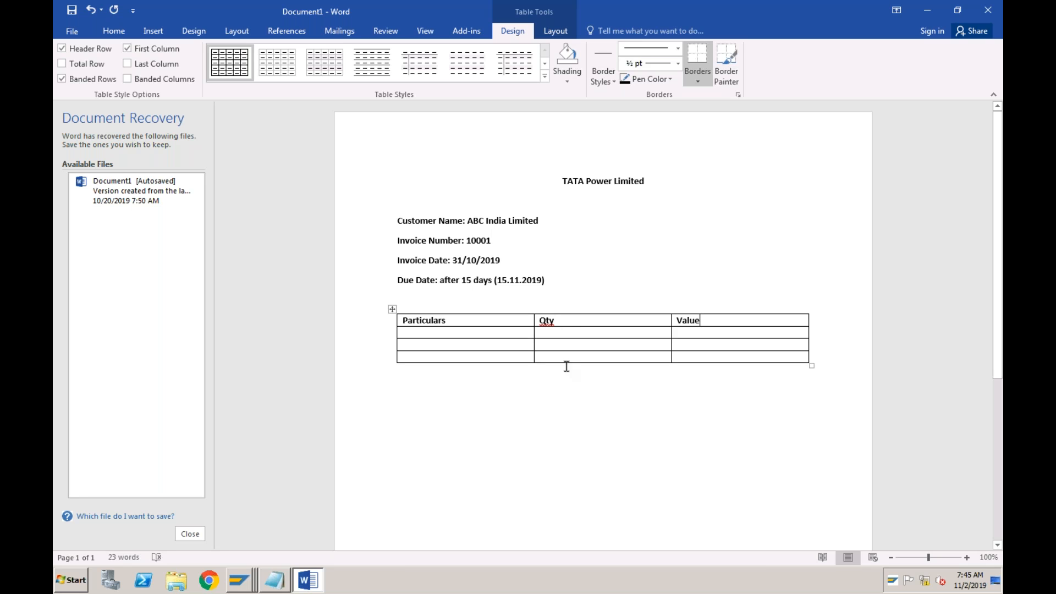
pyautogui.write('S')
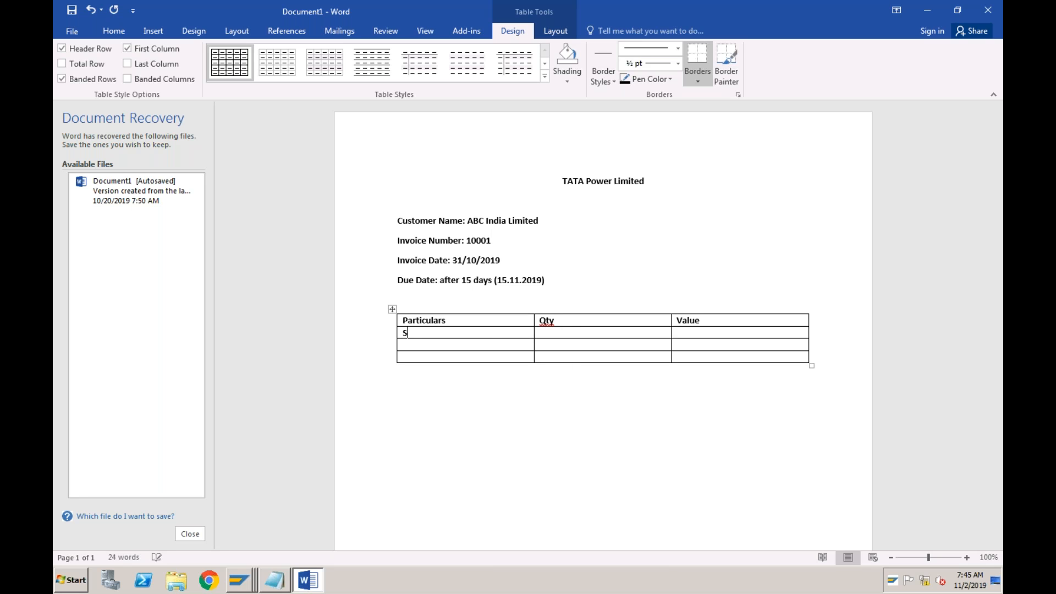
pyautogui.write('ervice 1')
pyautogui.write('Service')
pyautogui.write(' 2')
# Fill the Particulars column with Service 1, Service 2 and Service 3
pyautogui.click(435, 356)
pyautogui.write('Service 3')
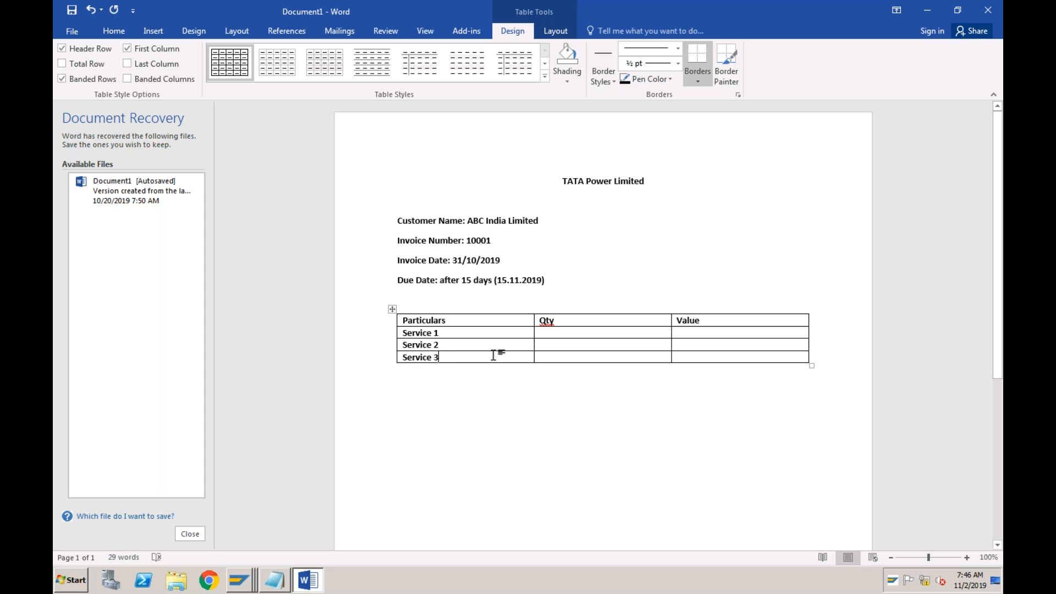
# Fill the Qty column with 1 for Service 1, 2 for Service 2 and 1 for Service 3
pyautogui.click(550, 332)
pyautogui.write('1')
pyautogui.press('Down')
pyautogui.write('2')
pyautogui.click(549, 357)
pyautogui.write('110000')
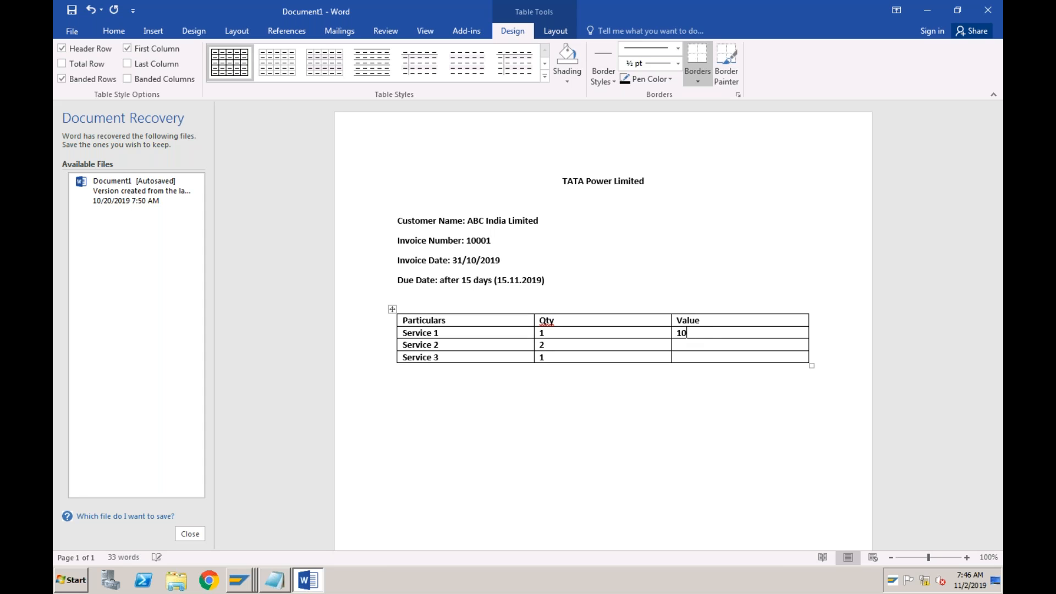
# Fill the Value column with 10000, 15000 and 5000 for the three service rows
pyautogui.click(691, 344)
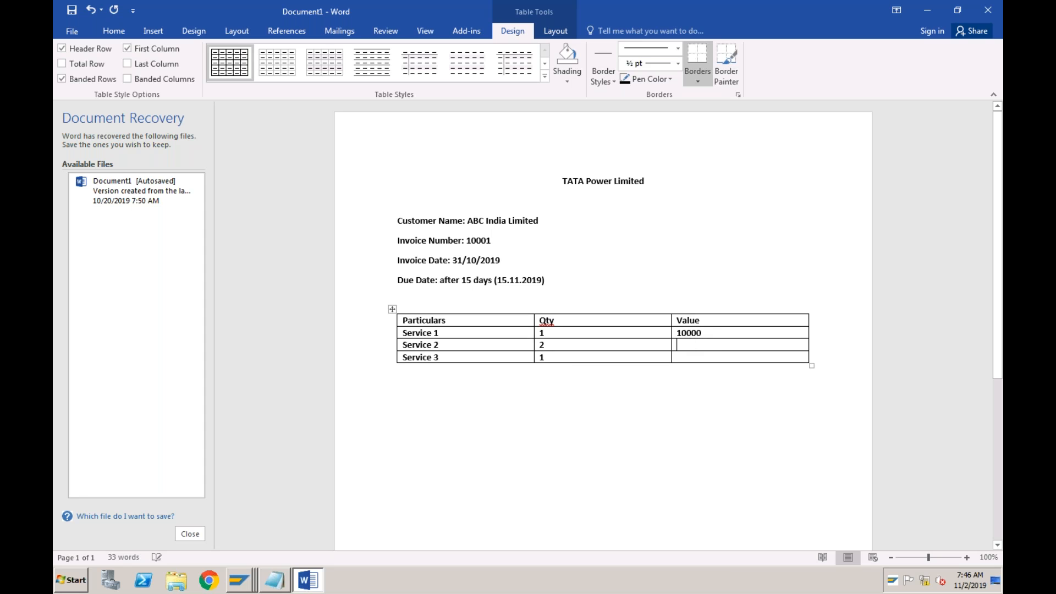
pyautogui.write('150005000')
pyautogui.click(400, 357)
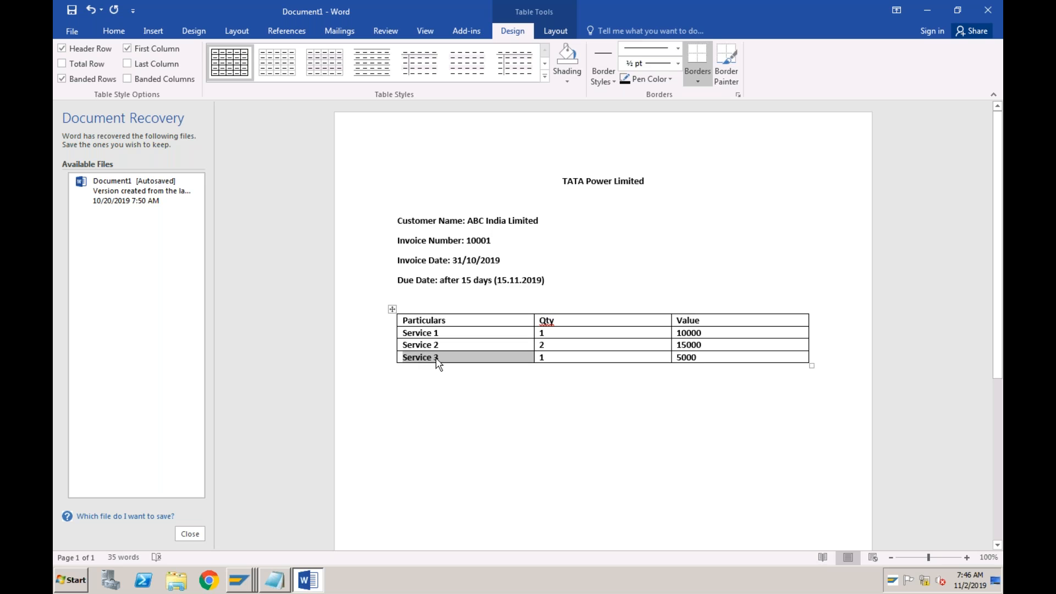
pyautogui.press('BackSpace')
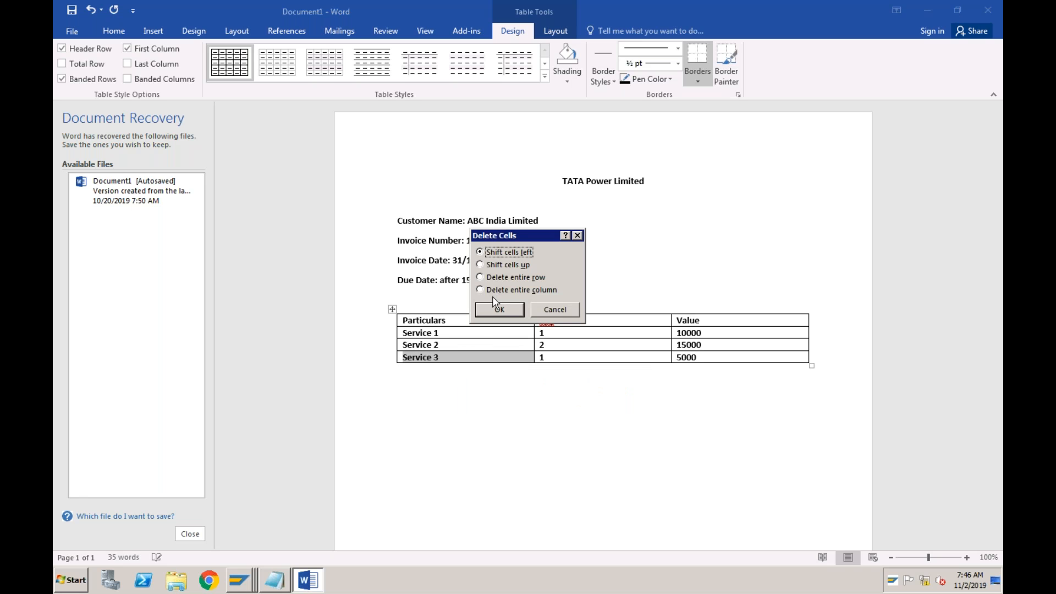
pyautogui.click(491, 279)
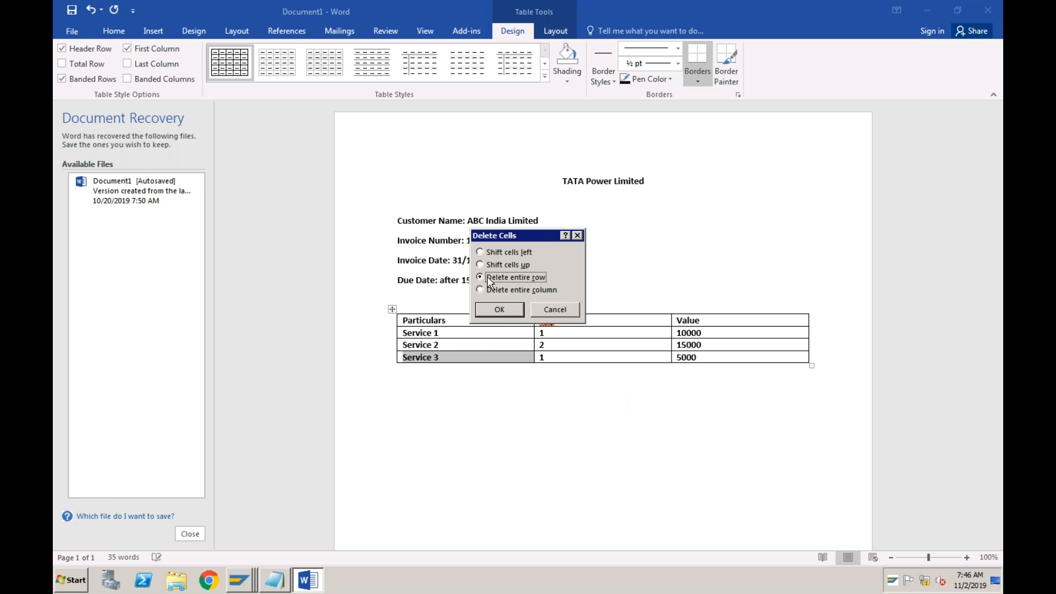
pyautogui.click(552, 310)
# Turn the Service 3 row into a Total row with an empty quantity and the value 25000
pyautogui.click(439, 357)
pyautogui.press('BackSpace')
pyautogui.press('BackSpace')
pyautogui.press('BackSpace')
pyautogui.press('BackSpace')
pyautogui.press('BackSpace')
pyautogui.press('BackSpace')
pyautogui.press('BackSpace')
pyautogui.press('BackSpace')
pyautogui.press('BackSpace')
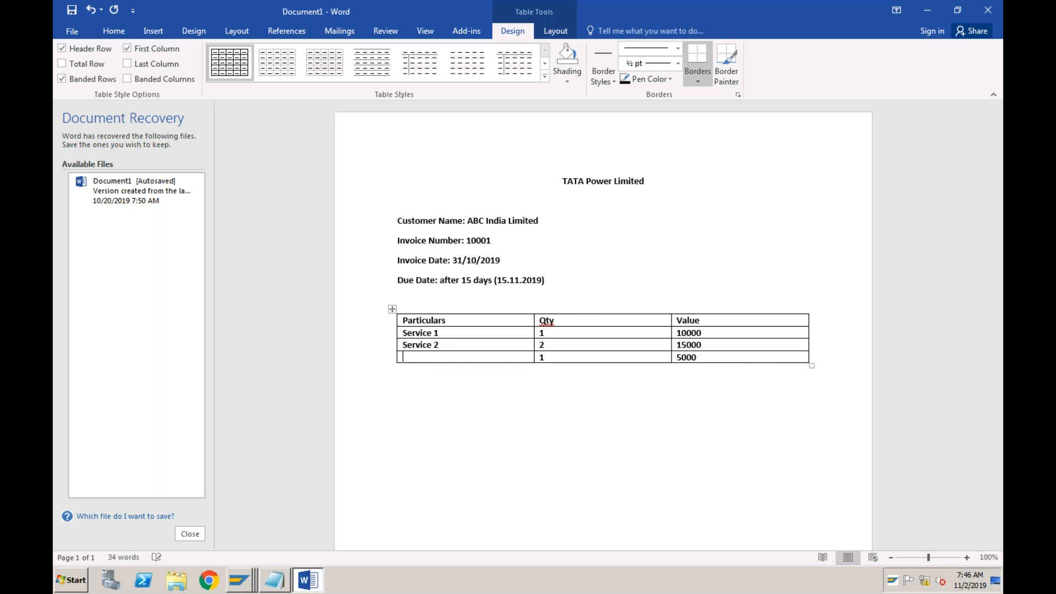
pyautogui.write('Total')
pyautogui.press('Tab')
pyautogui.press('Delete')
pyautogui.press('Tab')
pyautogui.write('25000')
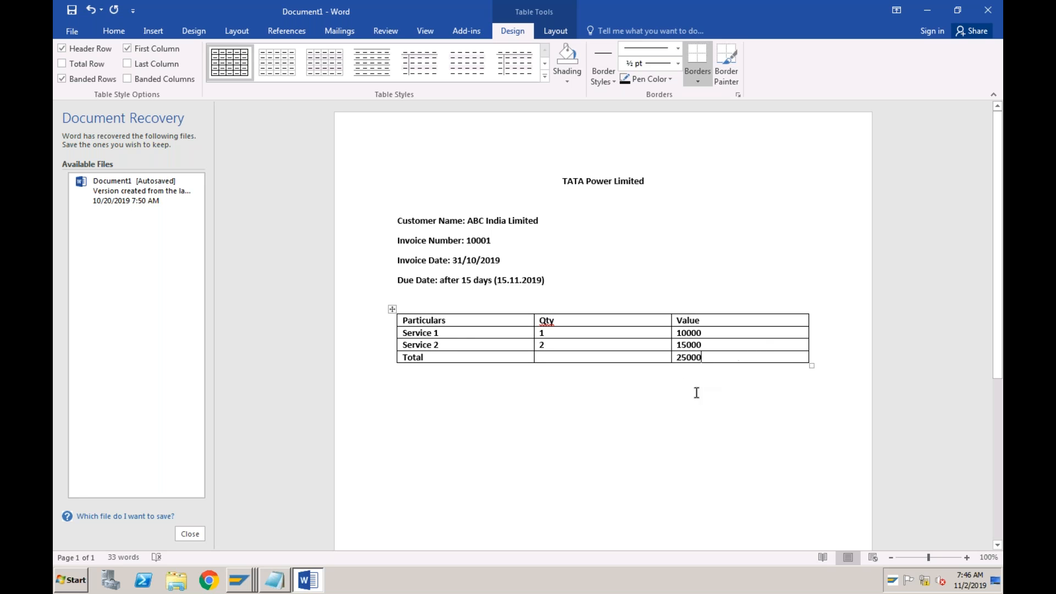
# Add the line "Amount in words: Twenty Five Thousand only" below the table, followed by a blank line
pyautogui.click(415, 396)
pyautogui.press('Return')
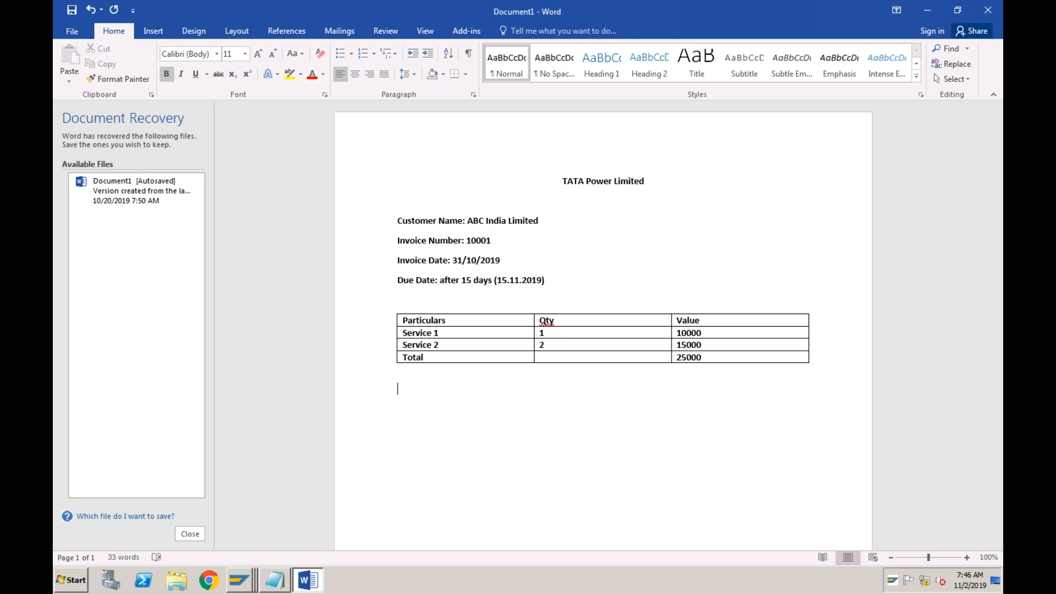
pyautogui.write('Amount in words')
pyautogui.press('Return')
pyautogui.click(467, 389)
pyautogui.write(': Twenty Five ')
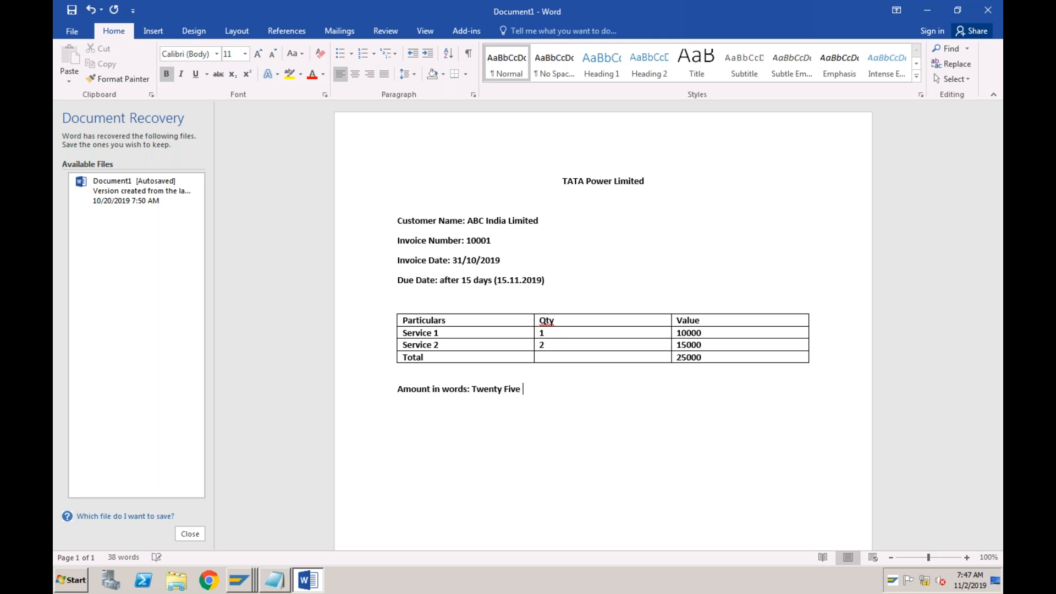
pyautogui.write('Thousand only')
pyautogui.press('Return')
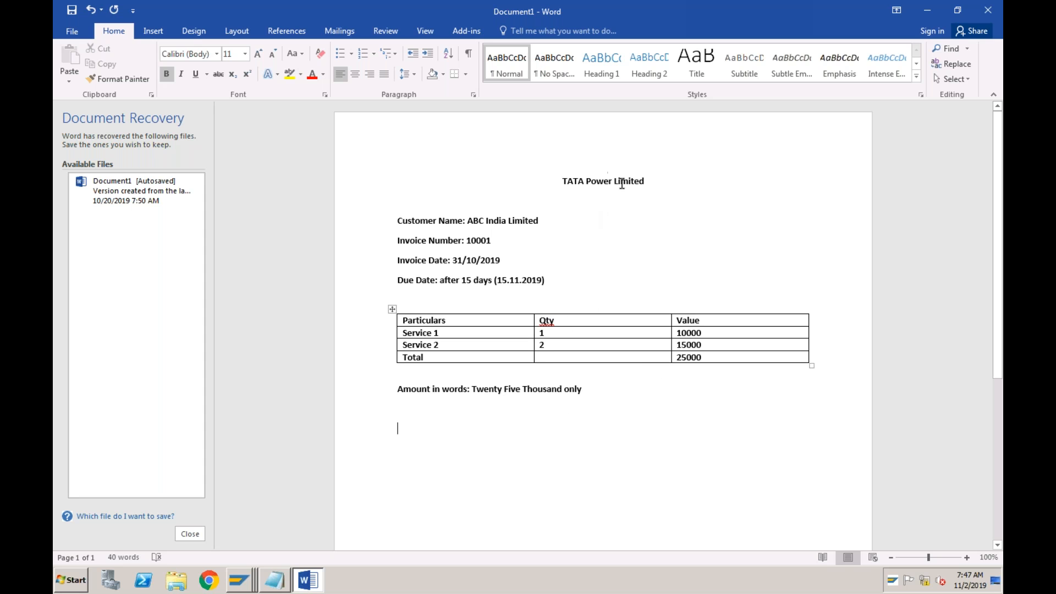
# Switch to the SAP Enter Vendor Invoice window for company code ABCI
pyautogui.click(586, 181)
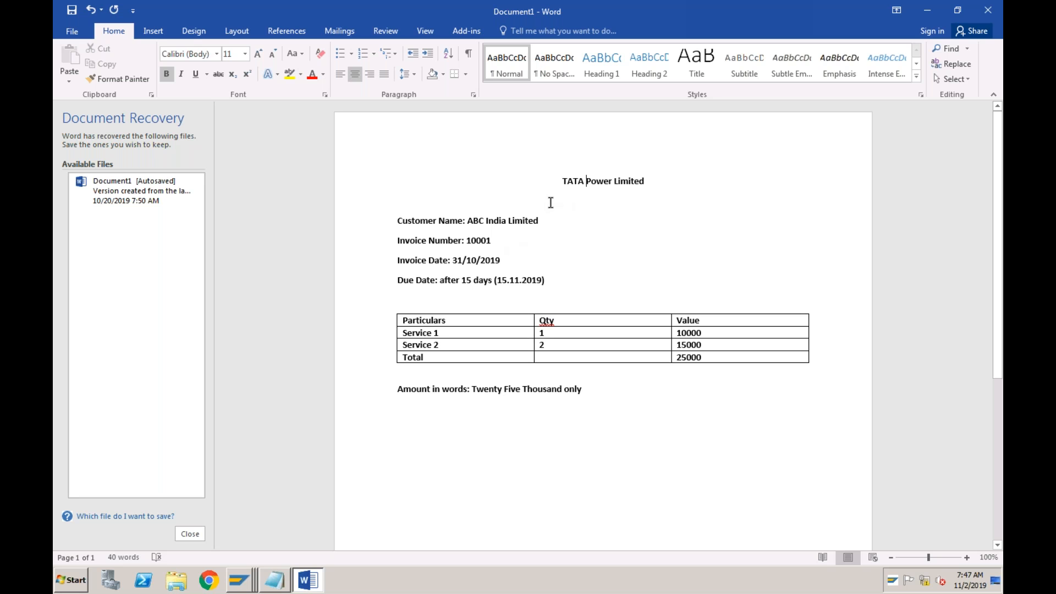
pyautogui.click(562, 184)
pyautogui.click(248, 581)
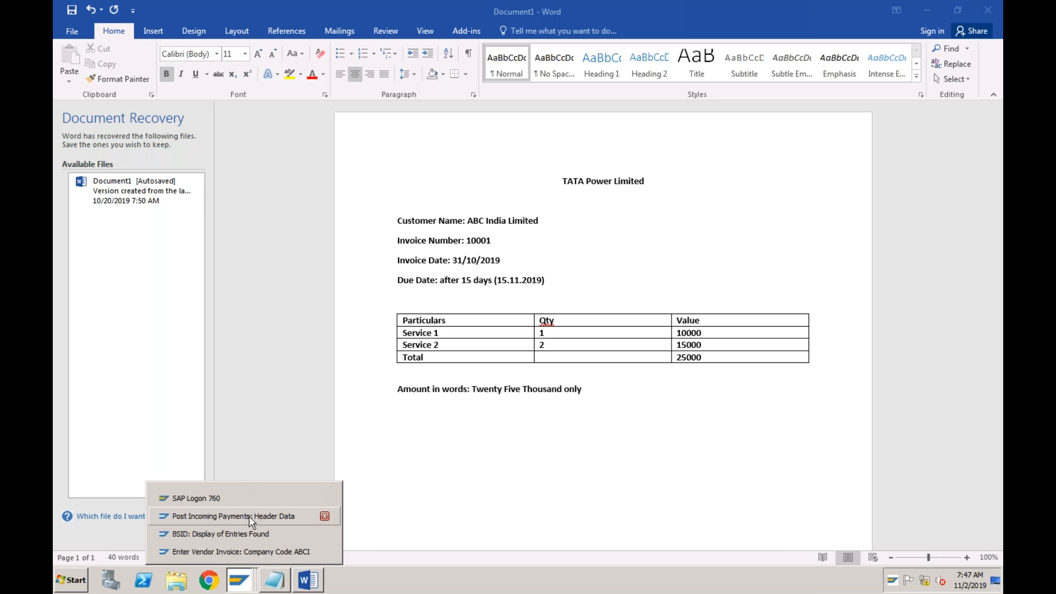
pyautogui.click(252, 521)
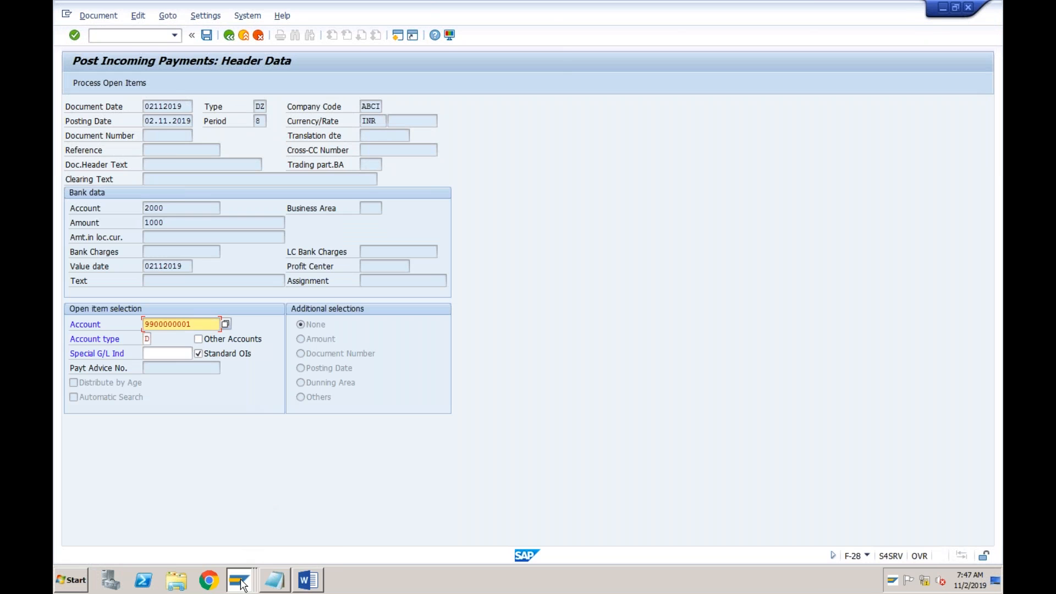
pyautogui.click(242, 582)
pyautogui.click(242, 552)
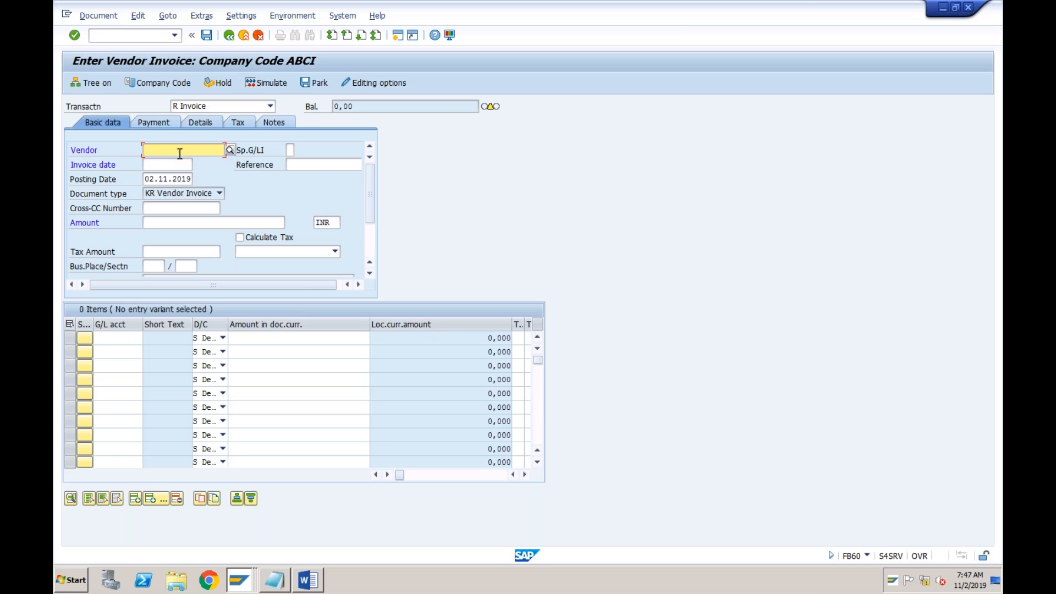
# Look up the suppliers of company code ABCI and choose TATA as the invoice's vendor
pyautogui.click(230, 151)
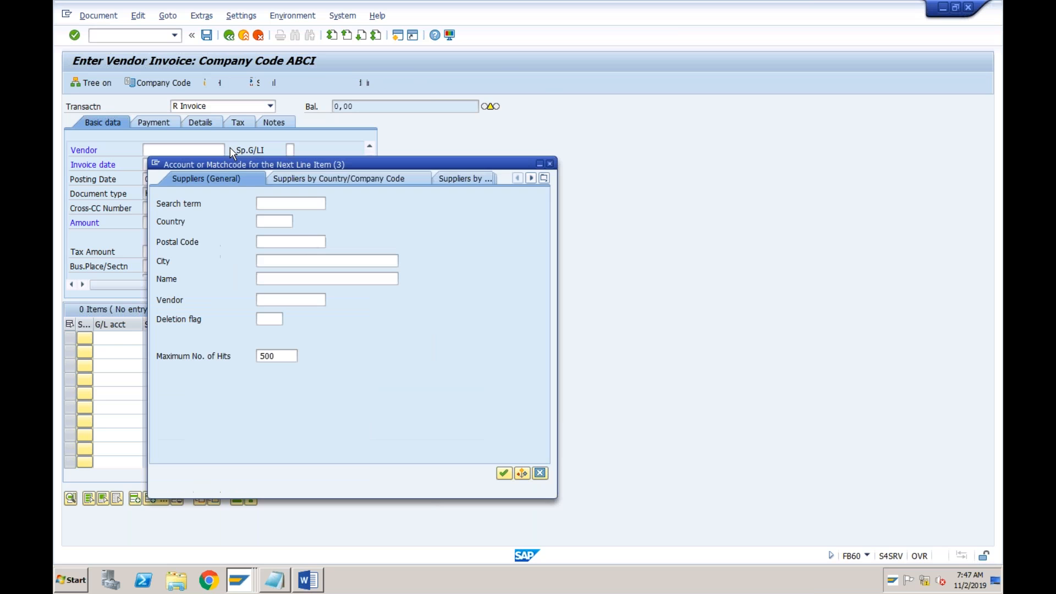
pyautogui.click(346, 178)
pyautogui.click(285, 299)
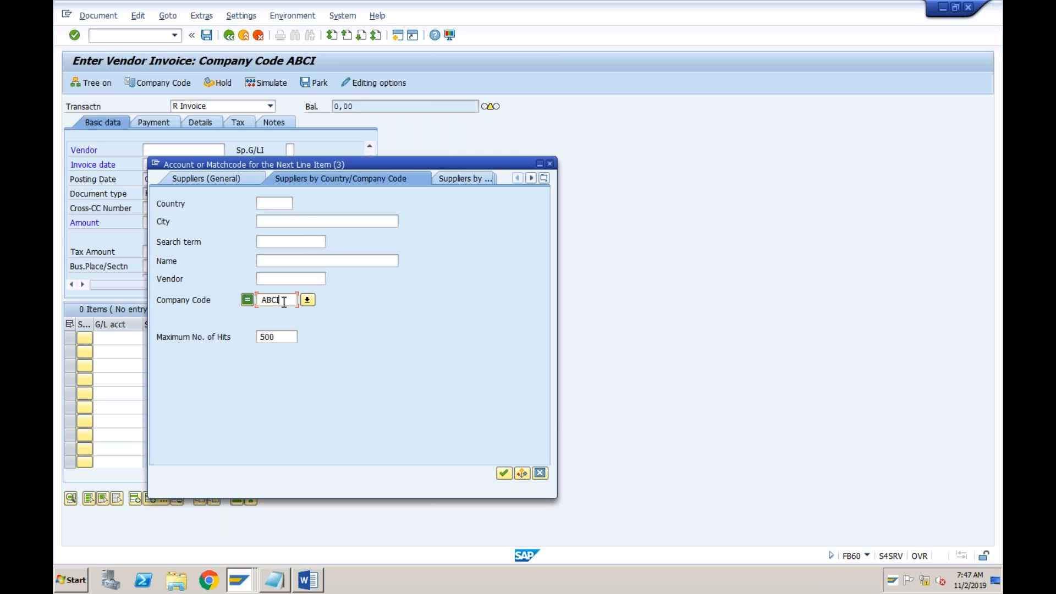
pyautogui.click(503, 473)
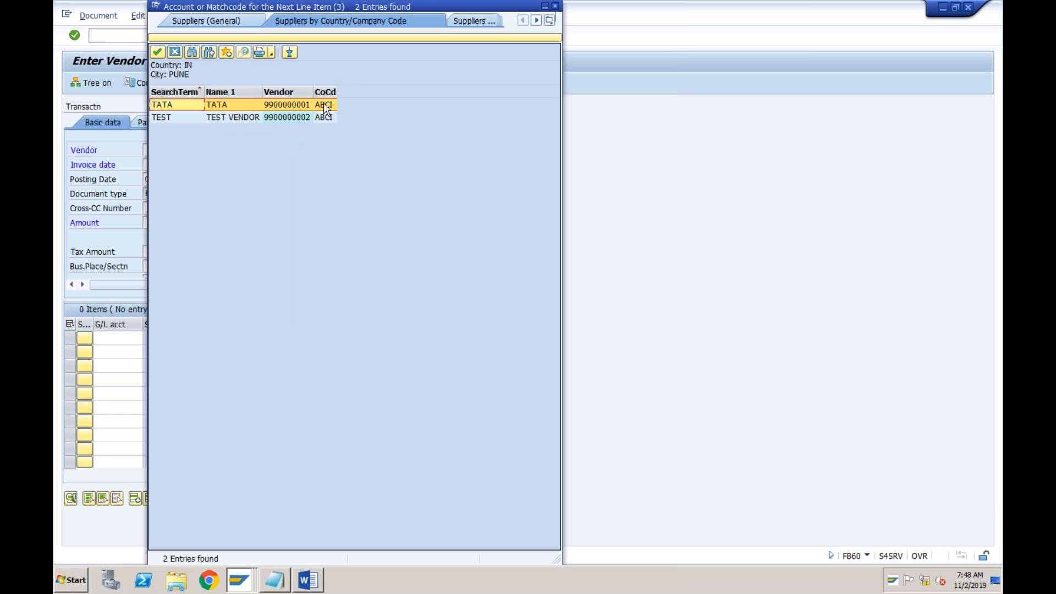
pyautogui.doubleClick(293, 104)
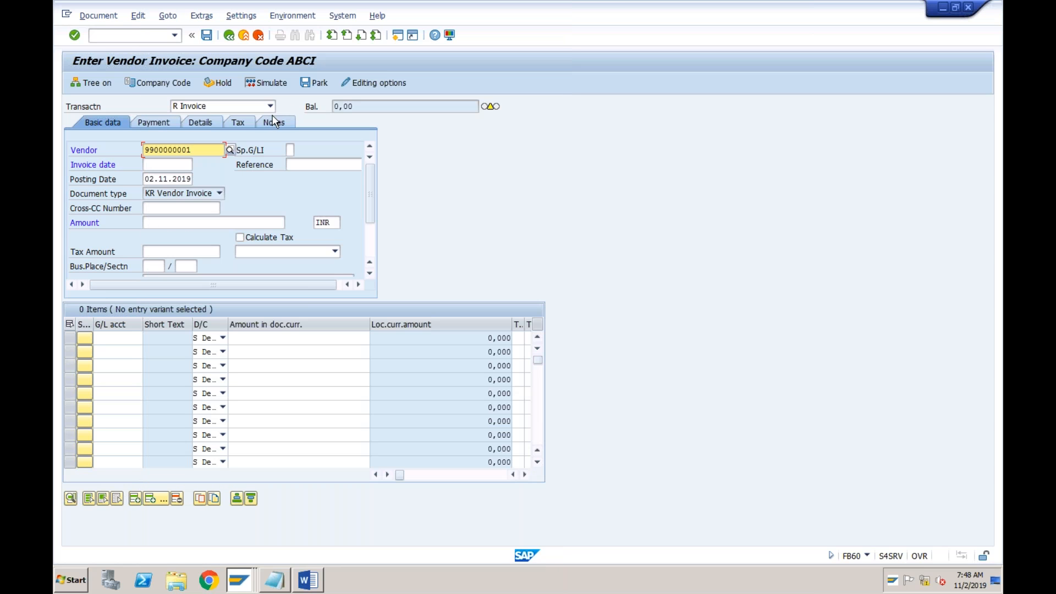
# Check the invoice date in the Word document and enter 31102019 as the SAP invoice date
pyautogui.click(174, 166)
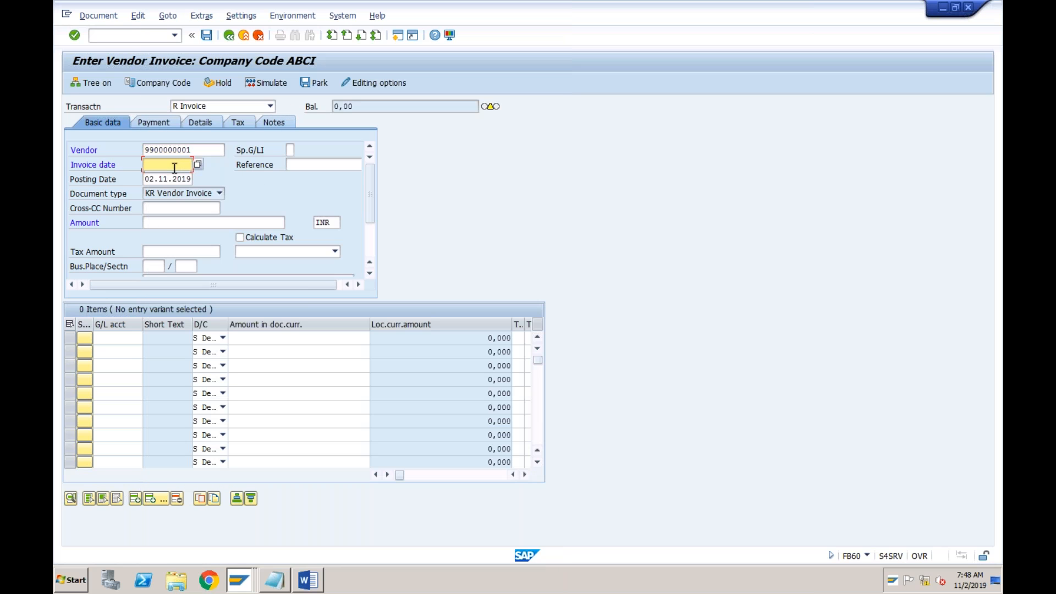
pyautogui.click(308, 579)
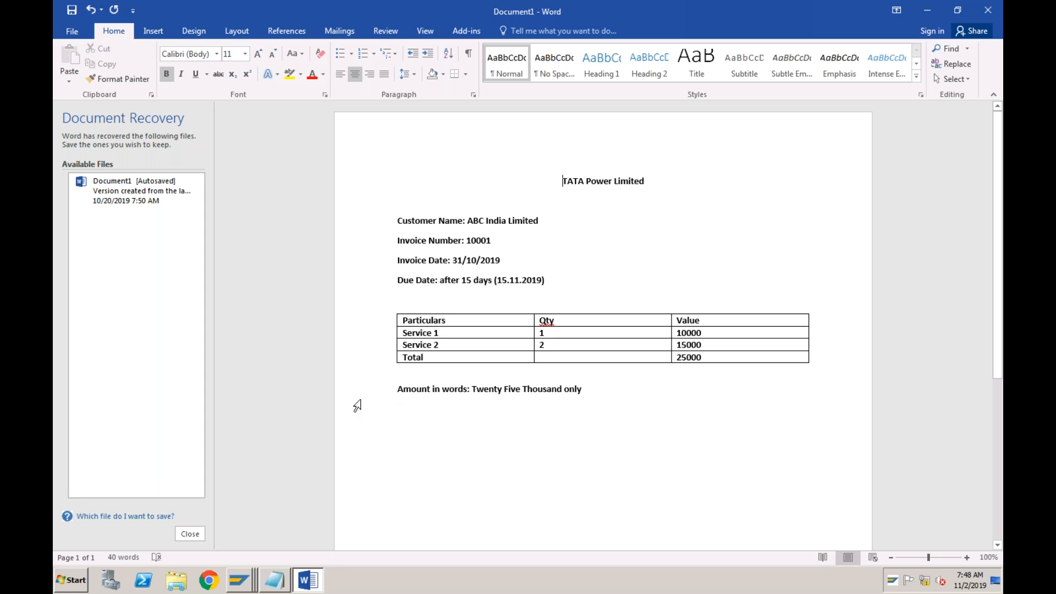
pyautogui.click(242, 580)
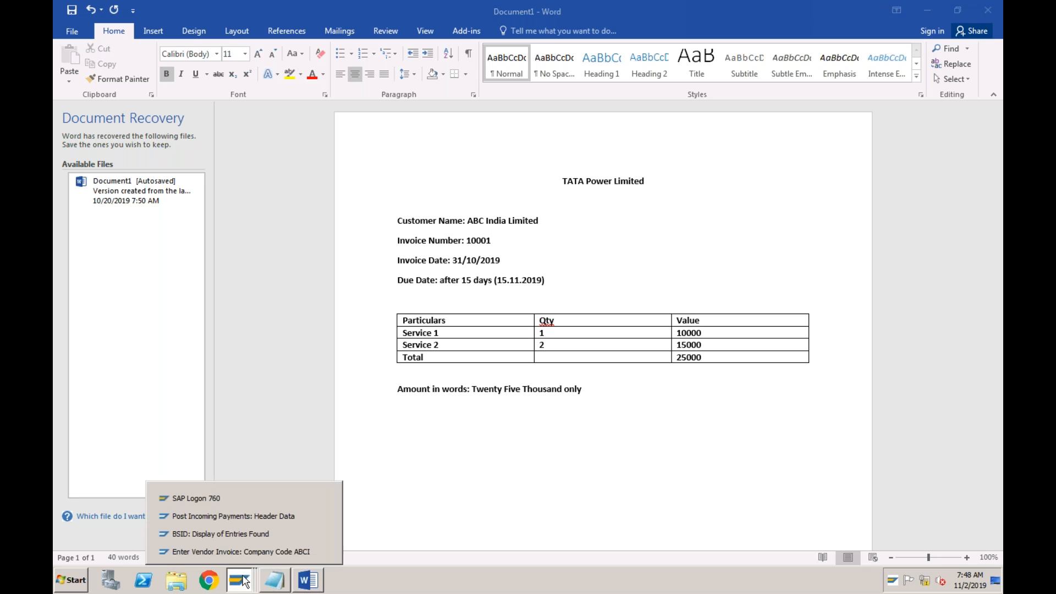
pyautogui.click(242, 549)
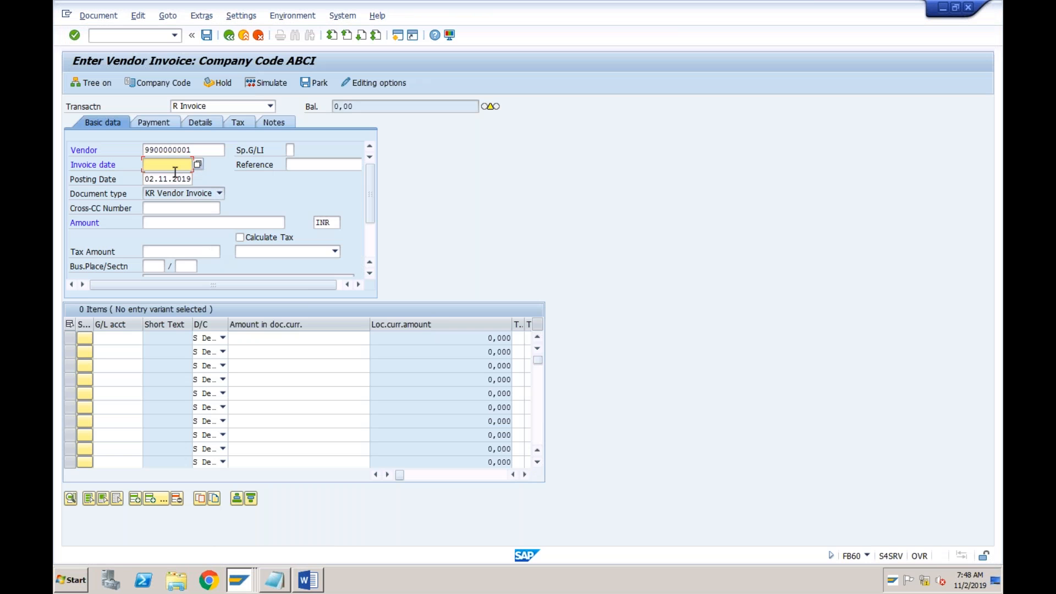
pyautogui.write('31102019')
# Check the invoice number in the Word document and enter 10001 as the reference in the SAP vendor invoice
pyautogui.click(308, 580)
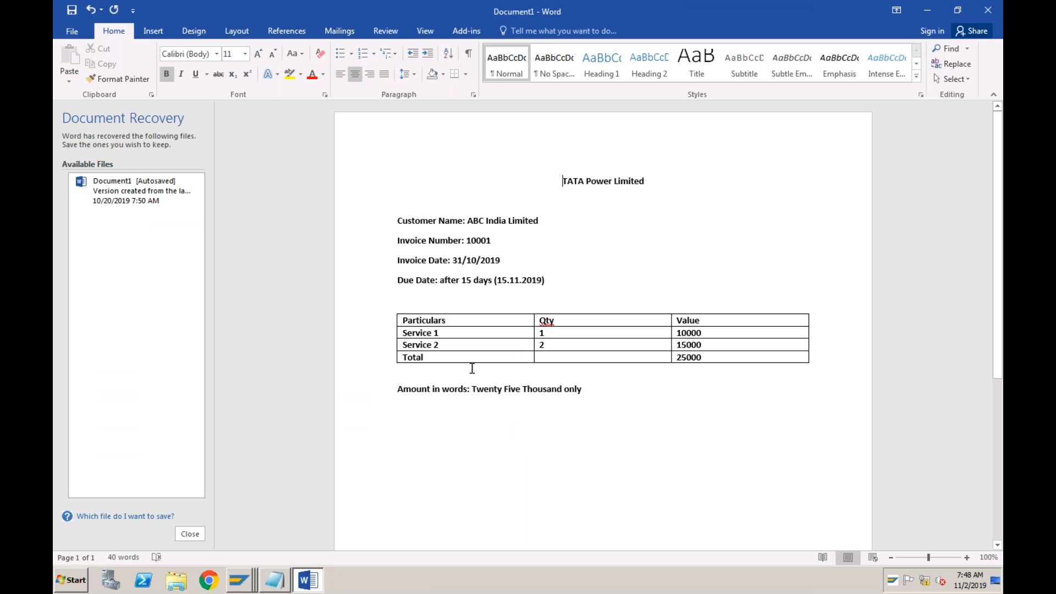
pyautogui.click(489, 241)
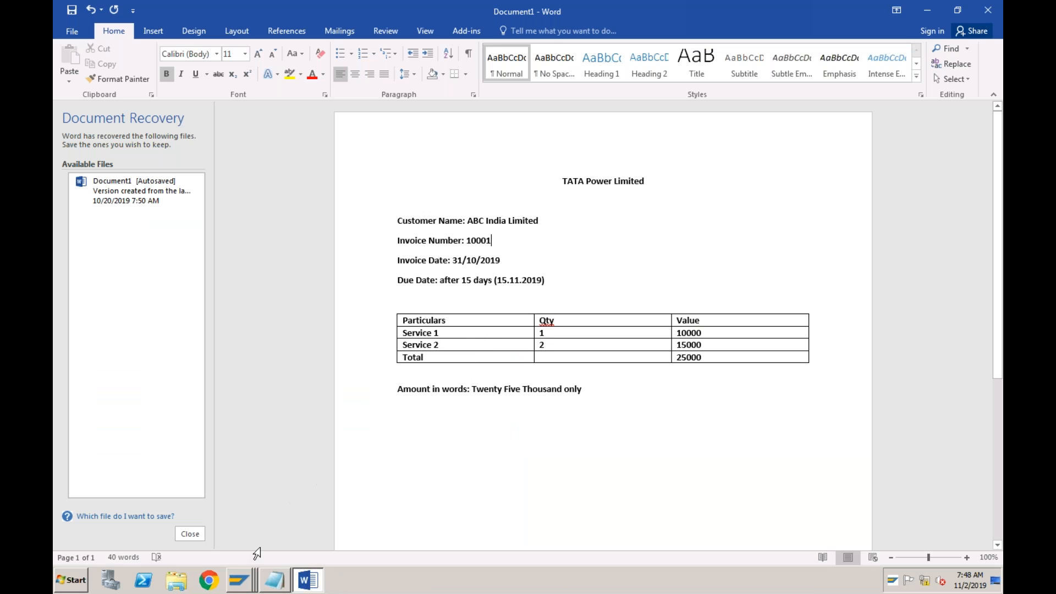
pyautogui.click(247, 578)
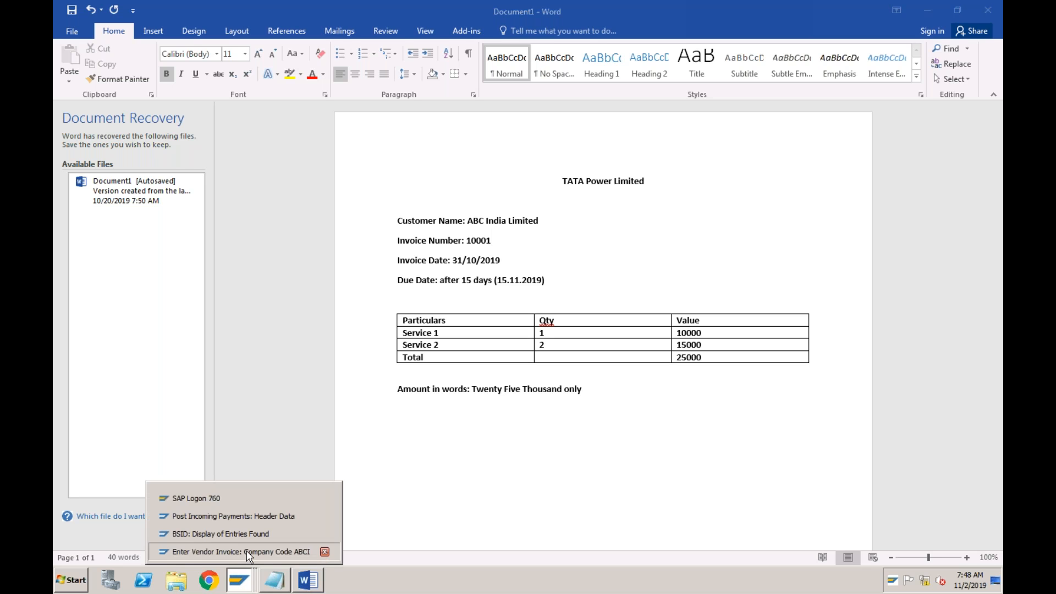
pyautogui.click(242, 551)
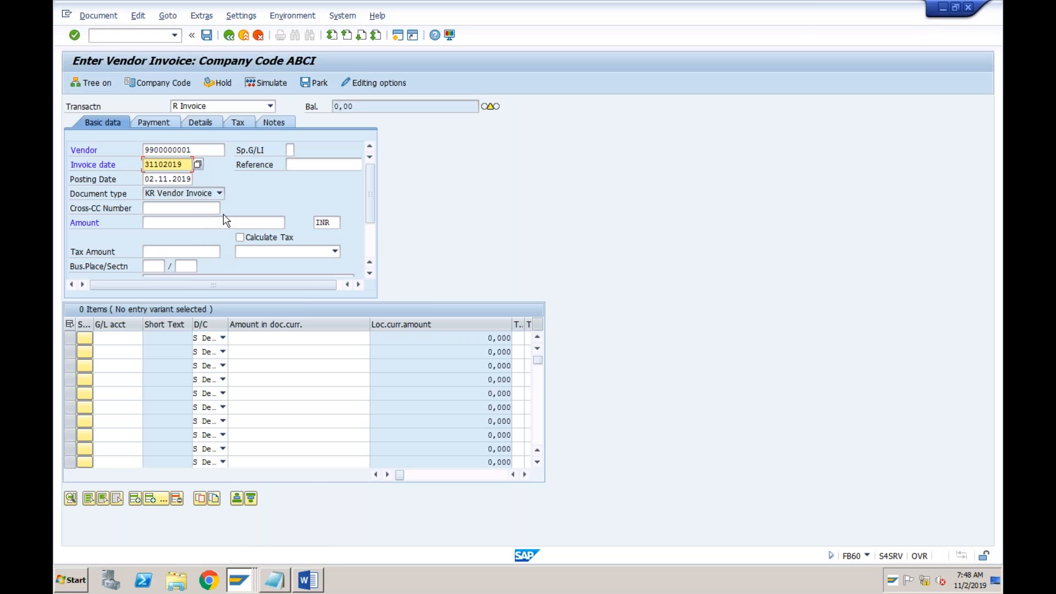
pyautogui.click(303, 165)
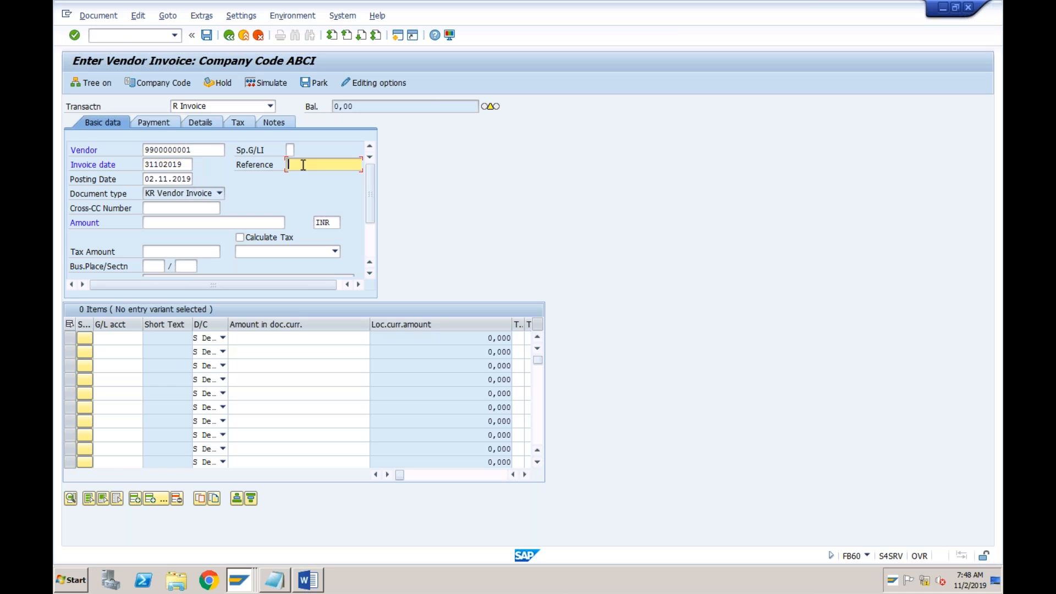
pyautogui.write('10001')
# Open FB50 in a new session to examine its posting and document date fields, and return to the ABCI vendor invoice
pyautogui.click(159, 181)
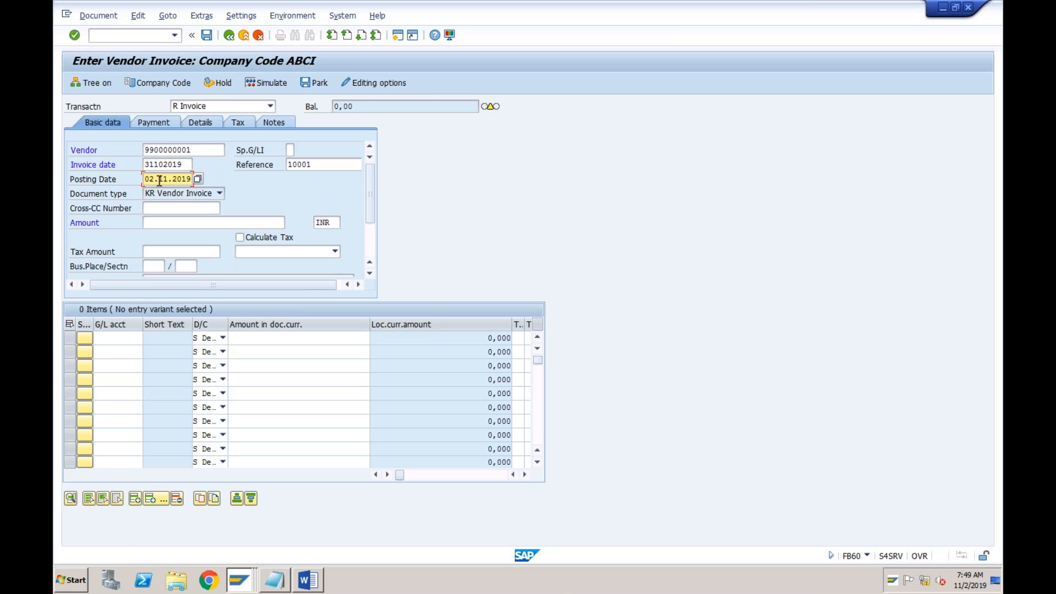
pyautogui.click(398, 38)
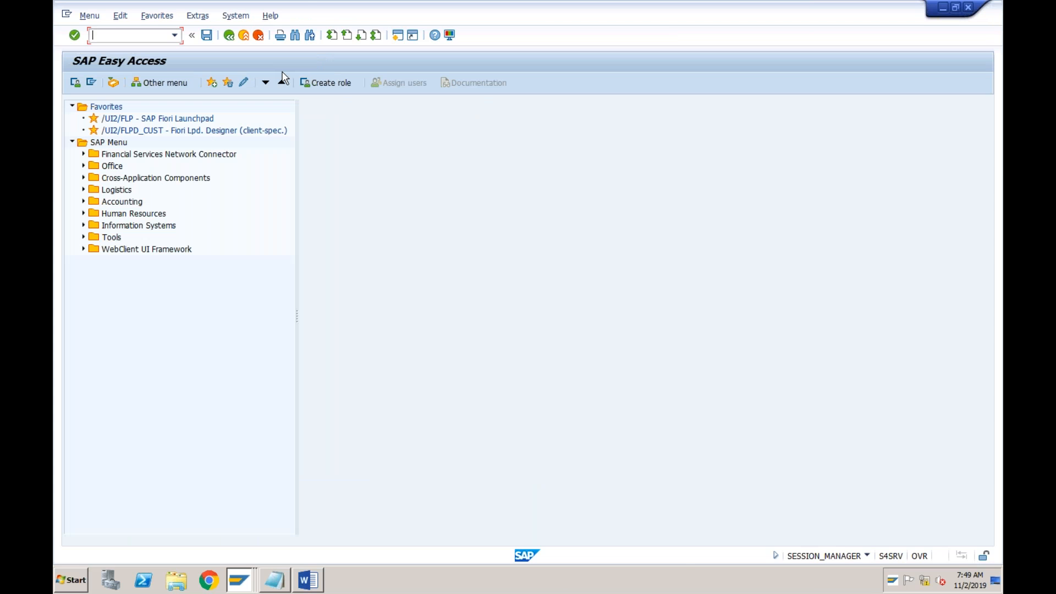
pyautogui.write('fb5')
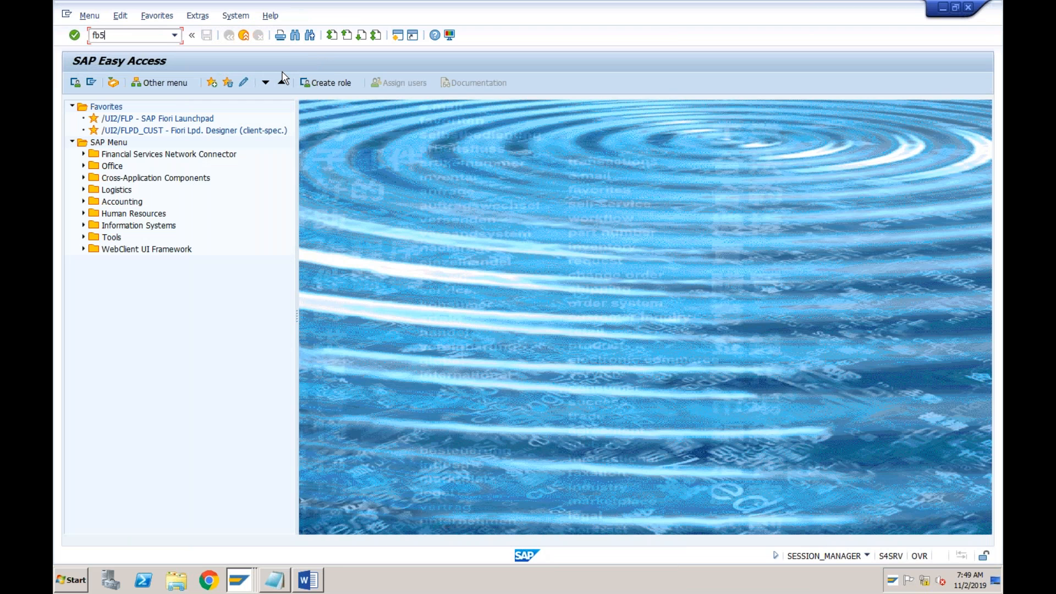
pyautogui.write('0')
pyautogui.press('Return')
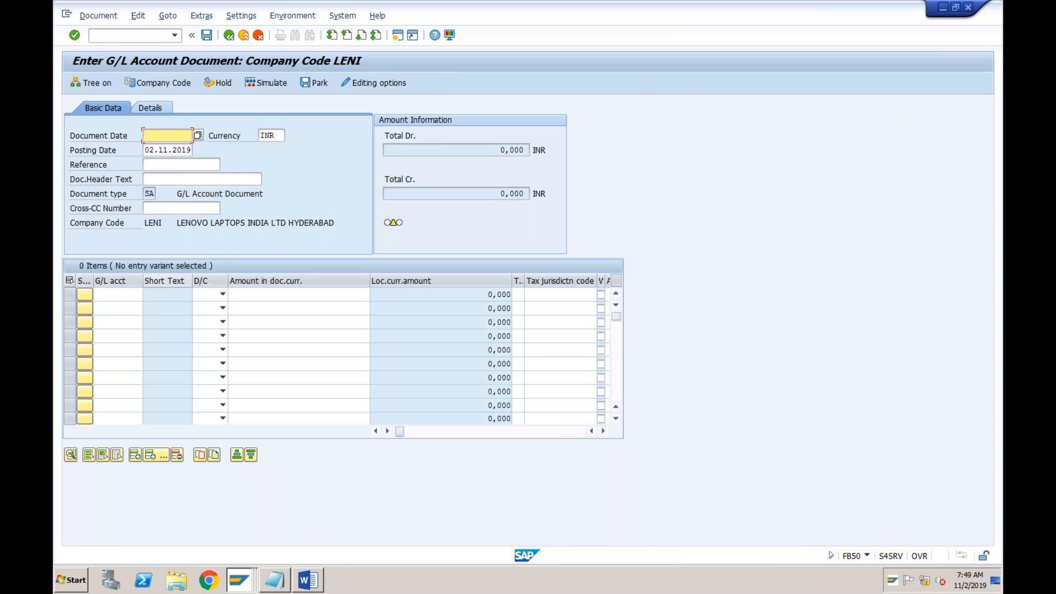
pyautogui.click(166, 149)
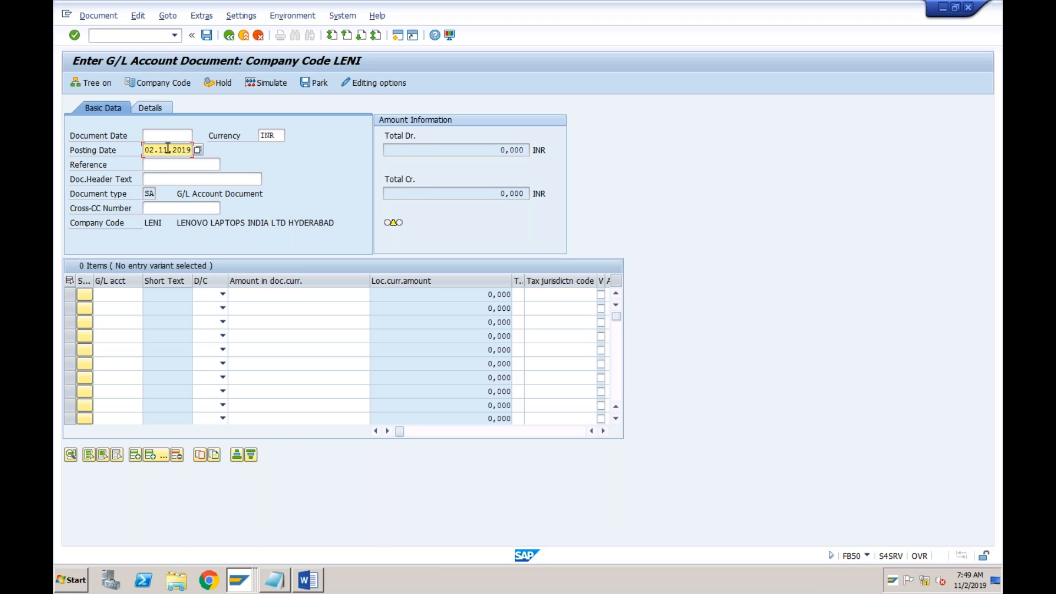
pyautogui.click(164, 136)
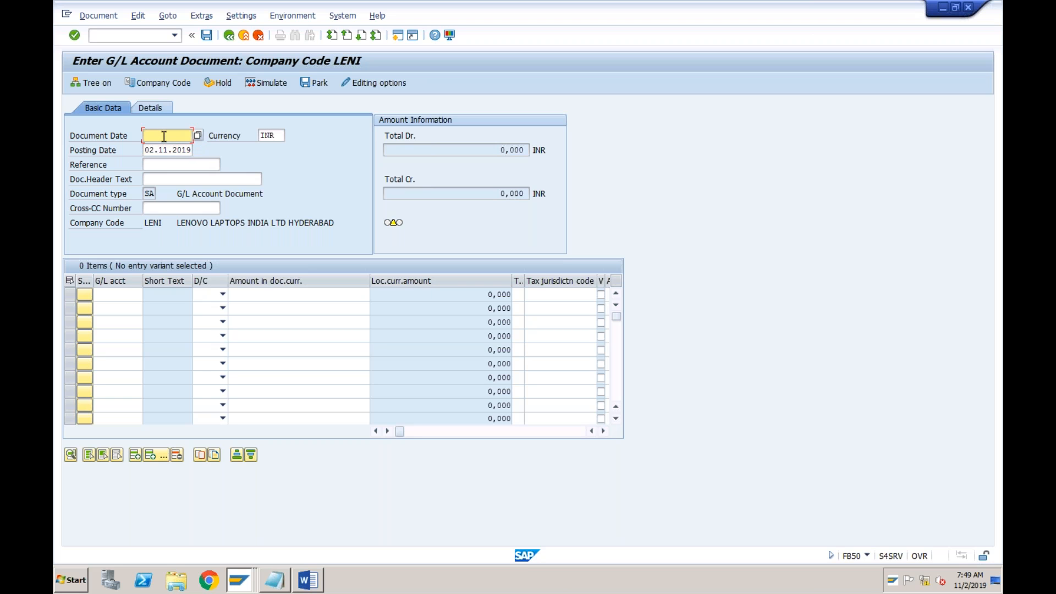
pyautogui.click(236, 577)
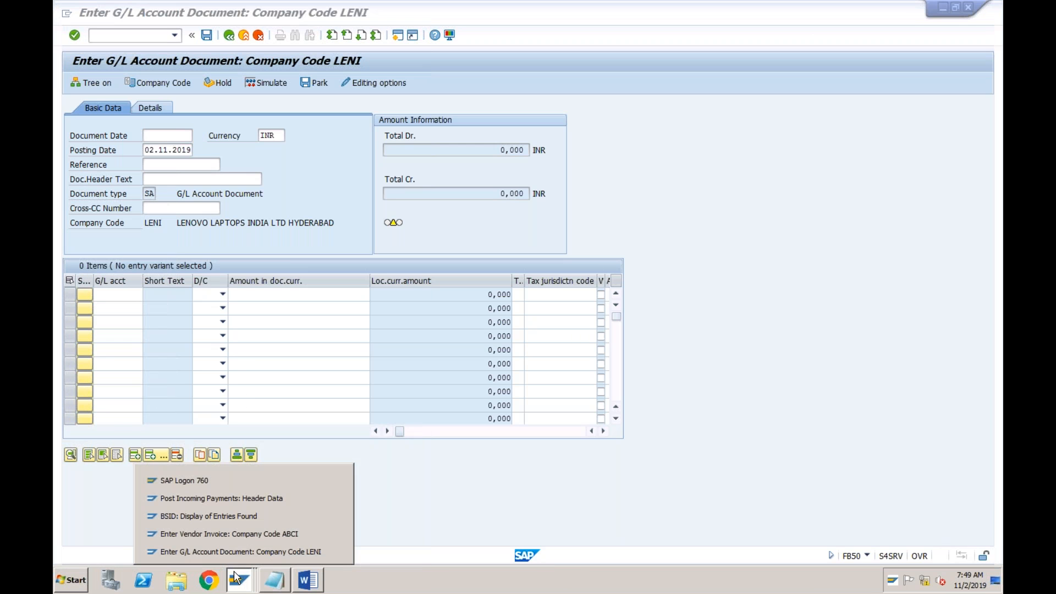
pyautogui.click(244, 532)
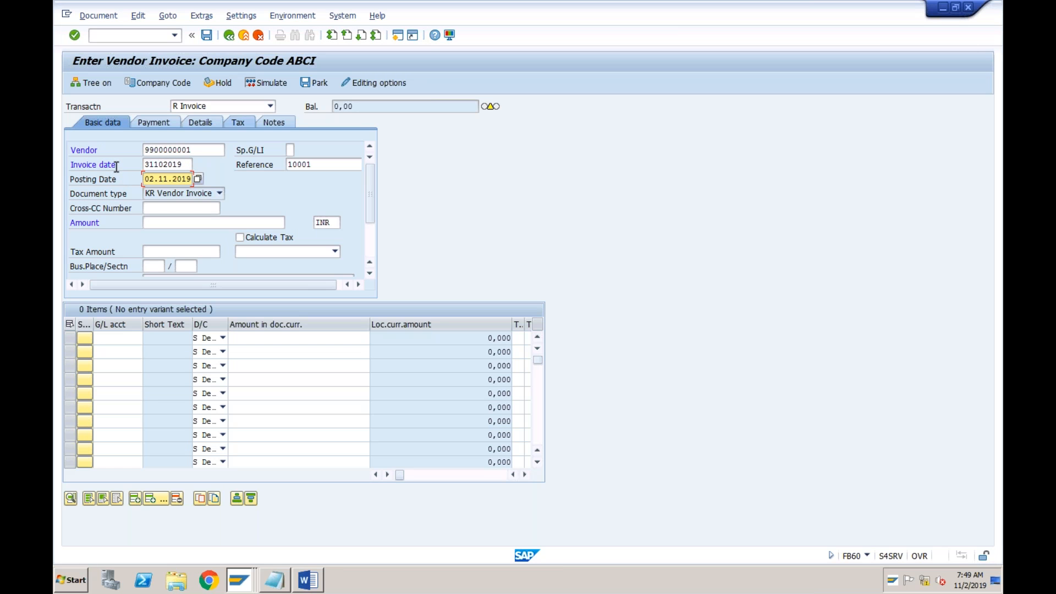
# Review the invoice date, posting date, vendor, amount and reference fields of the ABCI vendor invoice
pyautogui.click(185, 163)
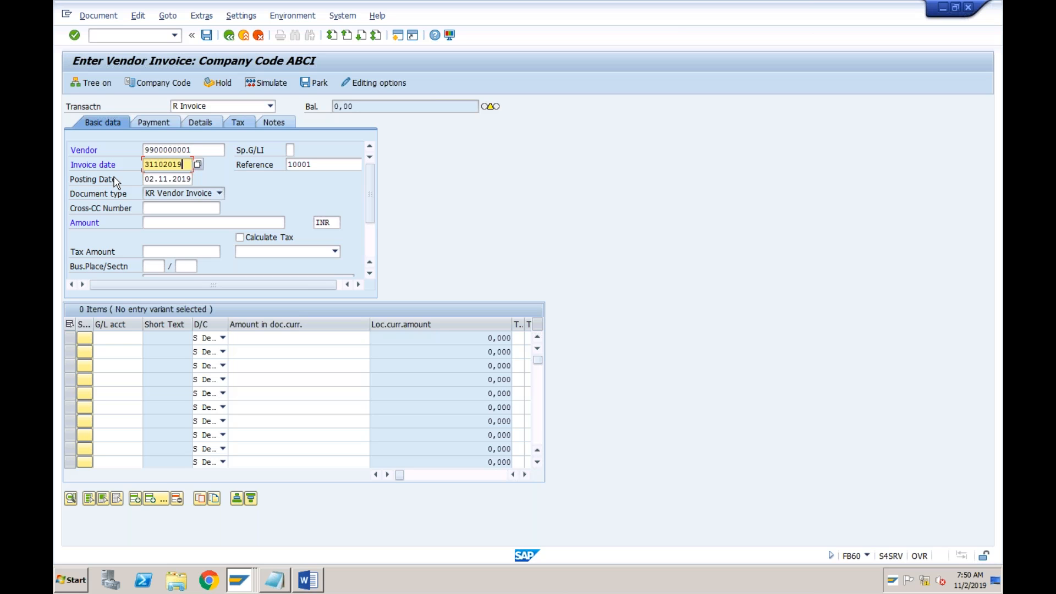
pyautogui.click(182, 179)
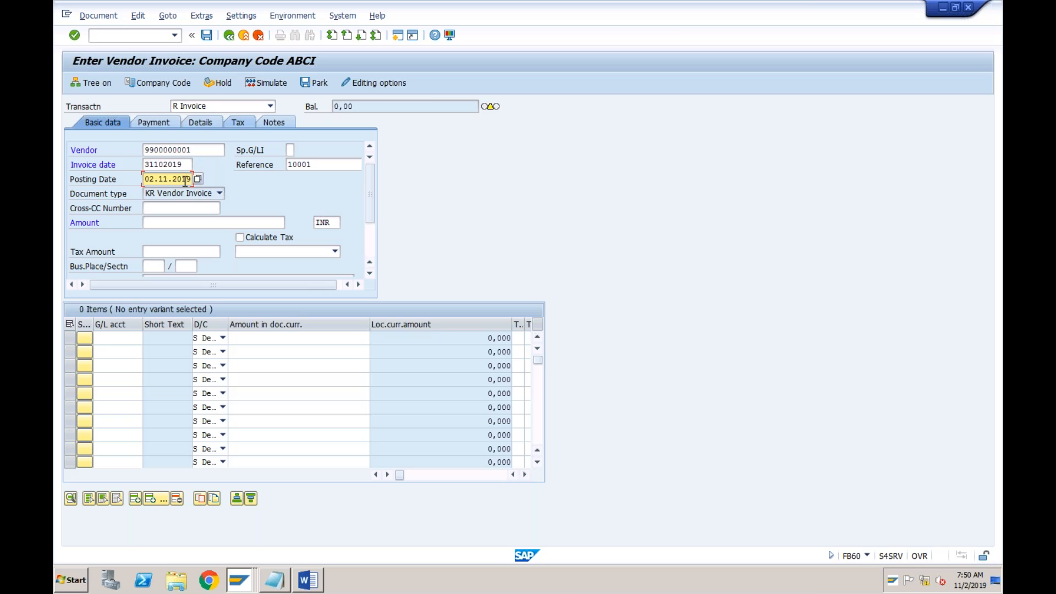
pyautogui.click(160, 180)
pyautogui.click(180, 166)
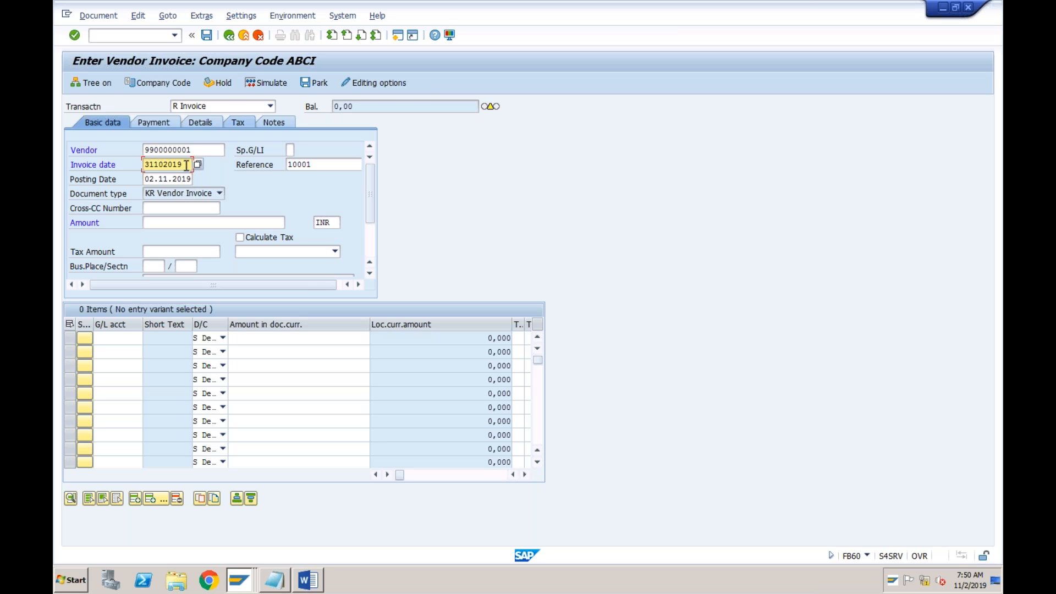
pyautogui.click(155, 181)
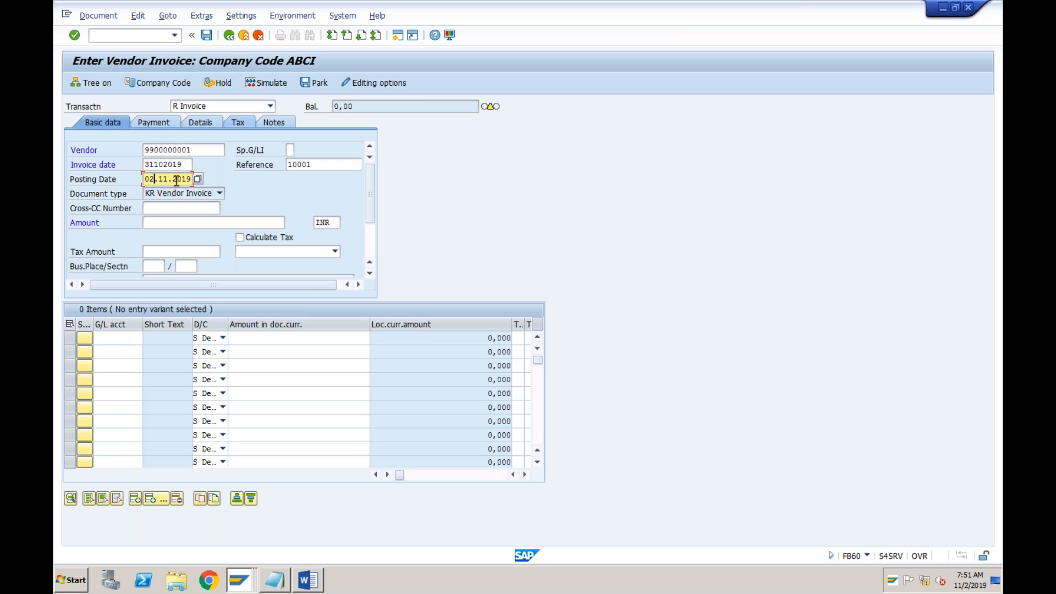
pyautogui.click(165, 226)
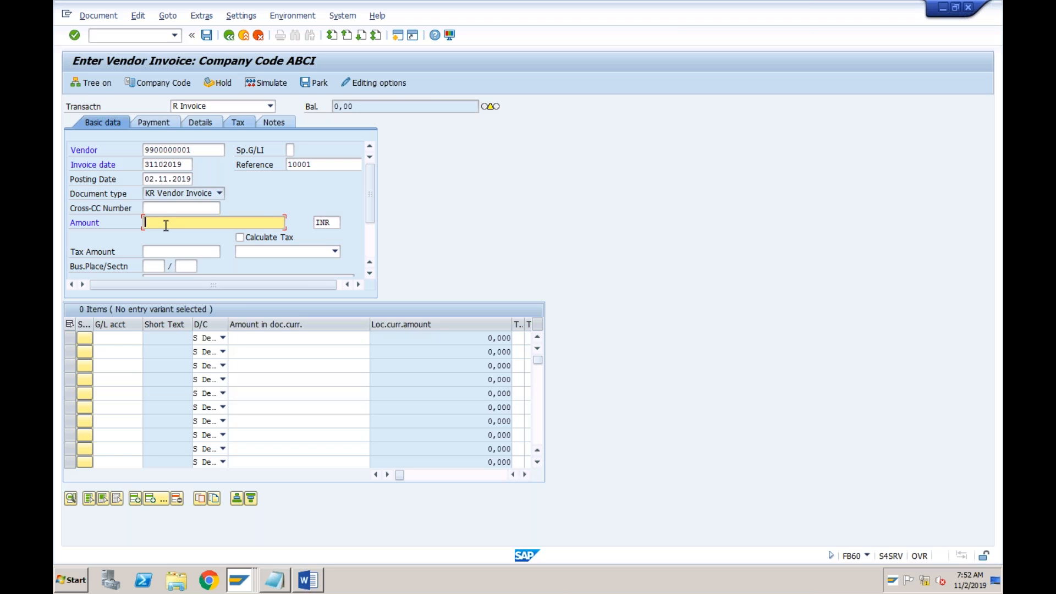
pyautogui.click(173, 179)
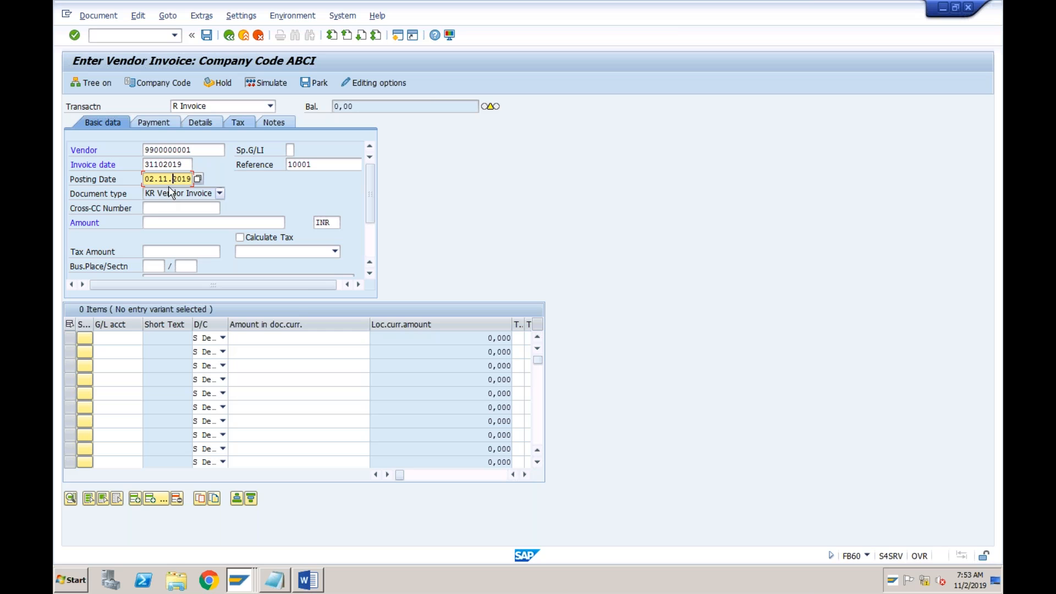
pyautogui.click(178, 165)
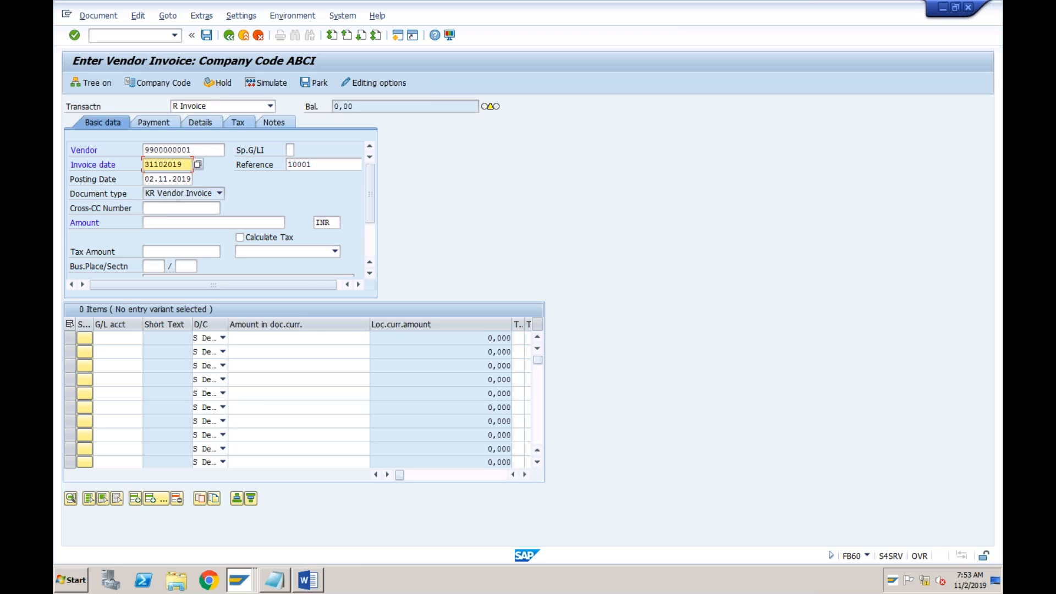
pyautogui.click(193, 150)
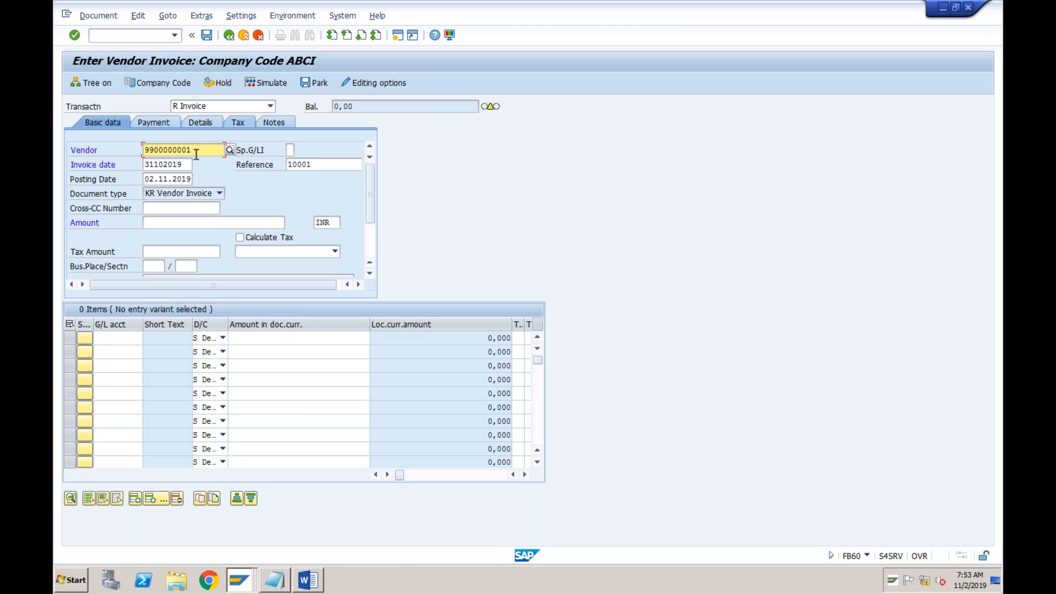
pyautogui.click(323, 166)
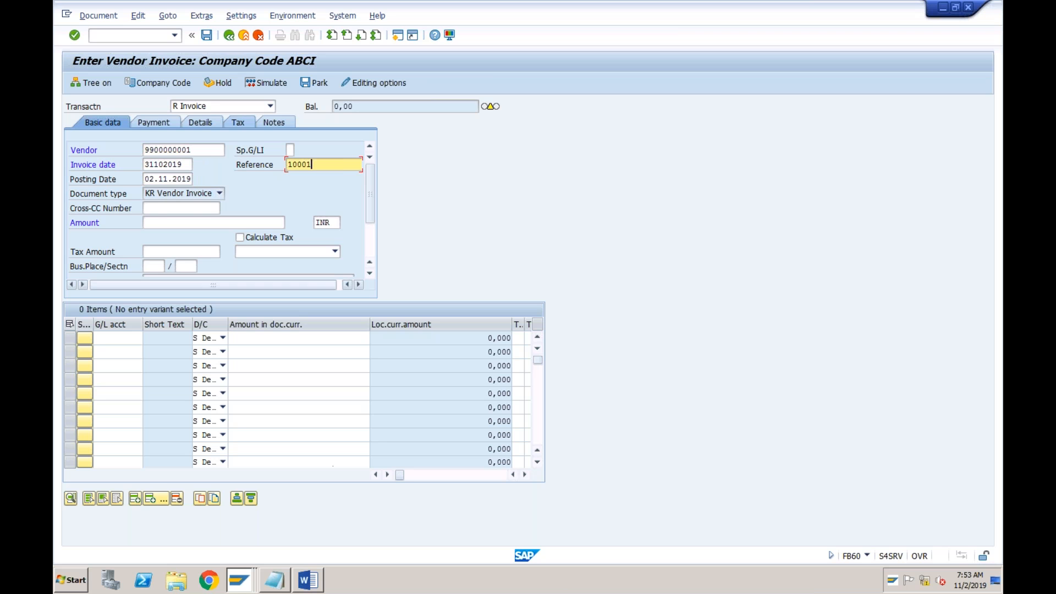
# Check the invoice total in the Word document and enter 25000 as the amount of the SAP vendor invoice
pyautogui.click(307, 581)
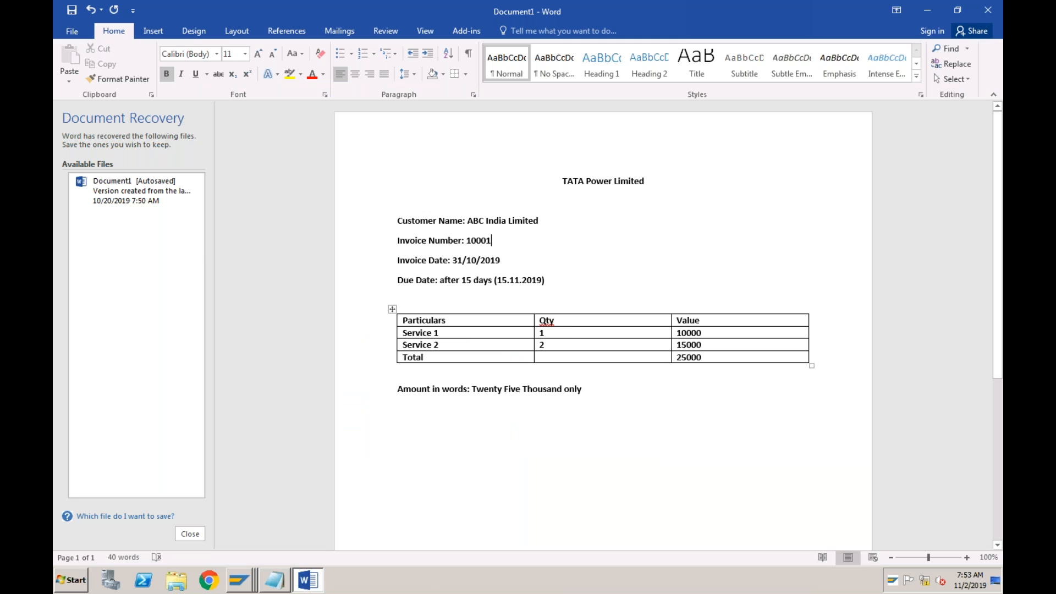
pyautogui.click(702, 355)
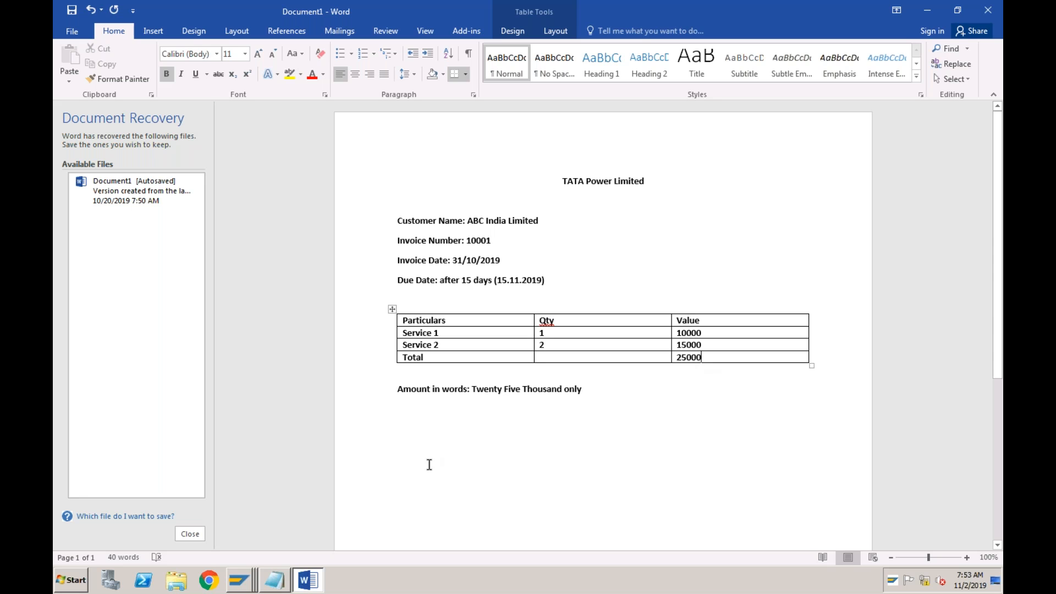
pyautogui.click(246, 581)
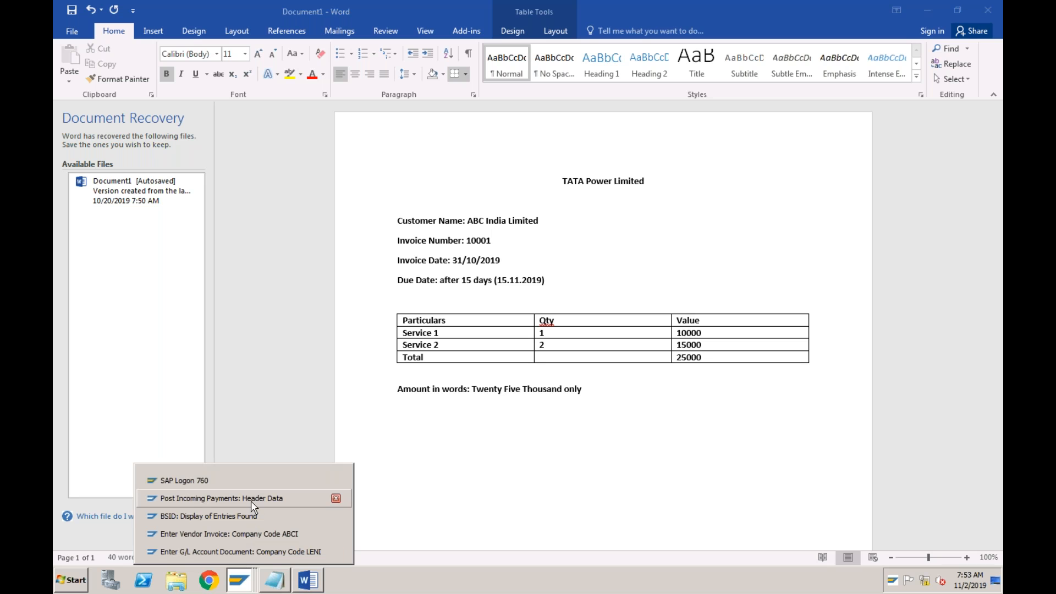
pyautogui.click(246, 531)
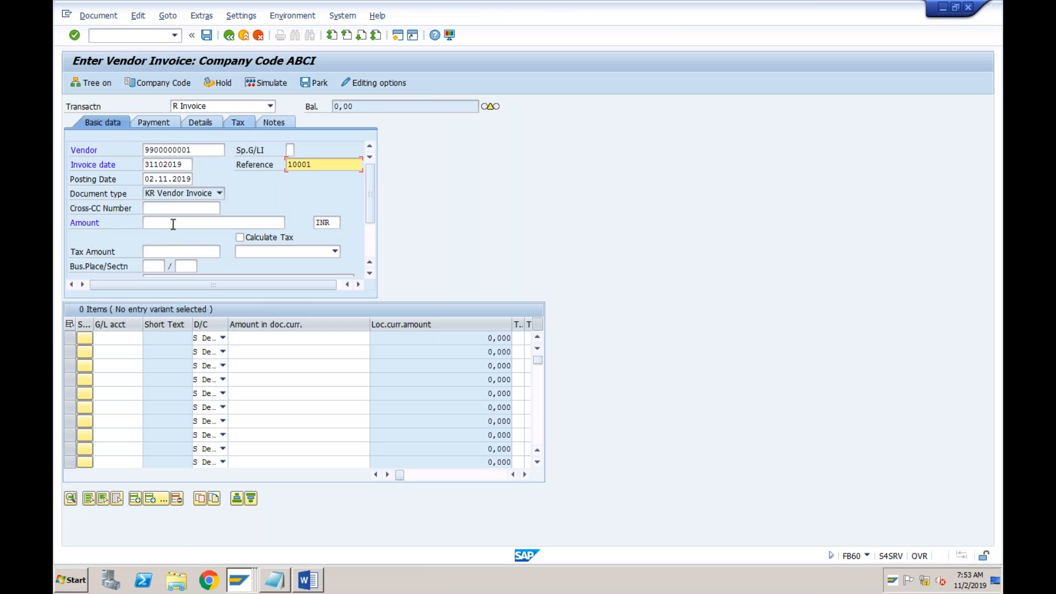
pyautogui.click(173, 224)
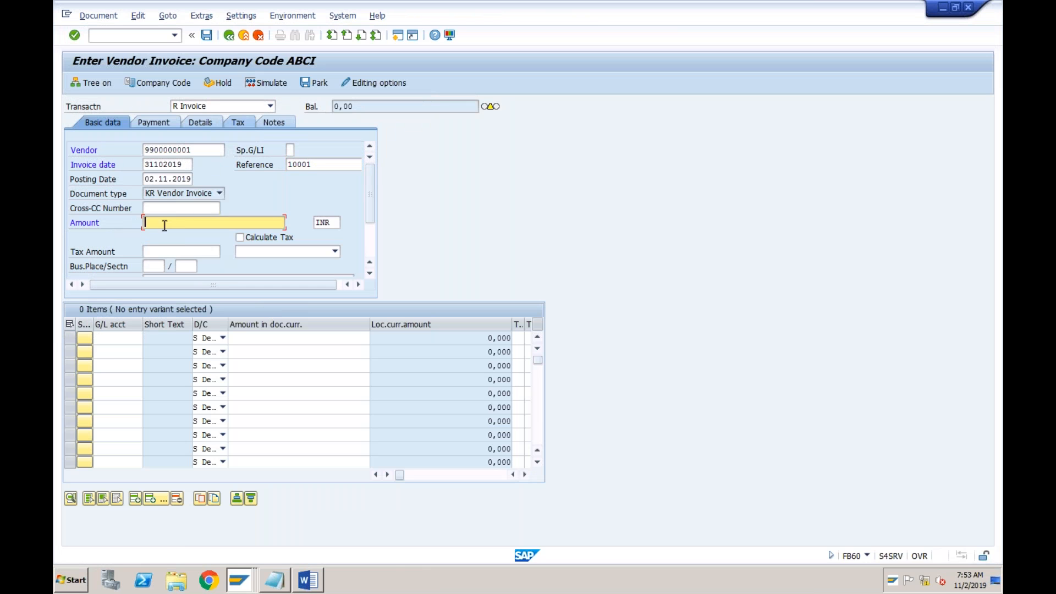
pyautogui.write('25000')
# In the Word invoice table, append "(Electricity)" to Service 1 and "(Rent)" to Service 2
pyautogui.click(305, 582)
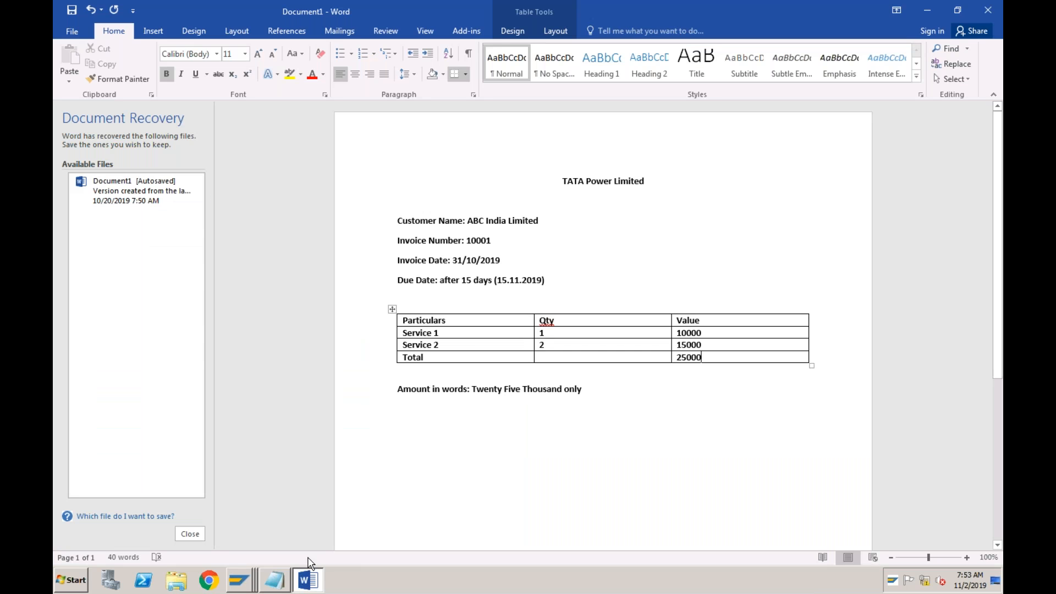
pyautogui.click(469, 337)
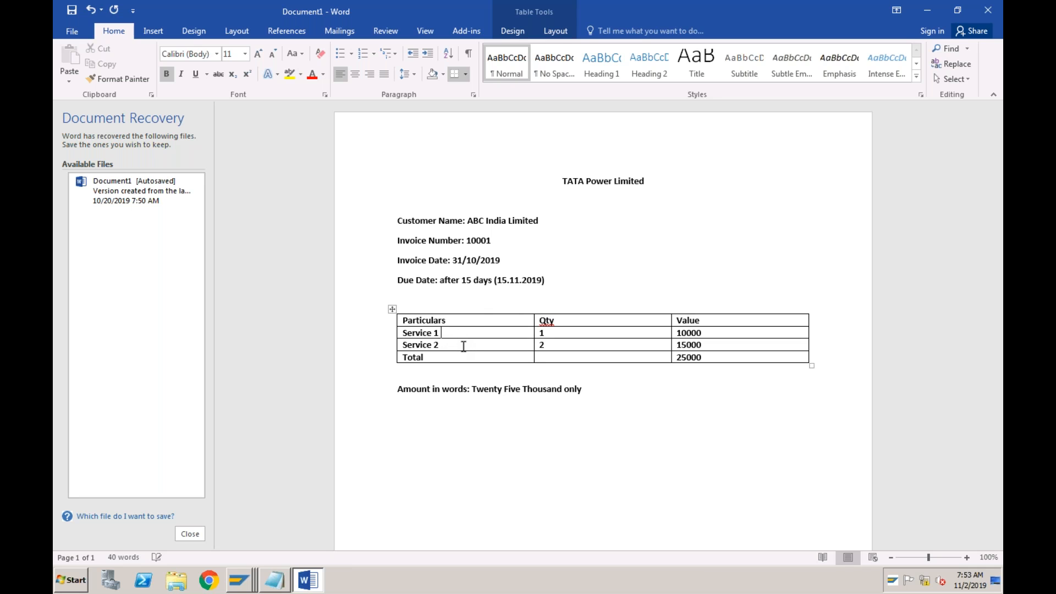
pyautogui.write('(')
pyautogui.write('Electricity)')
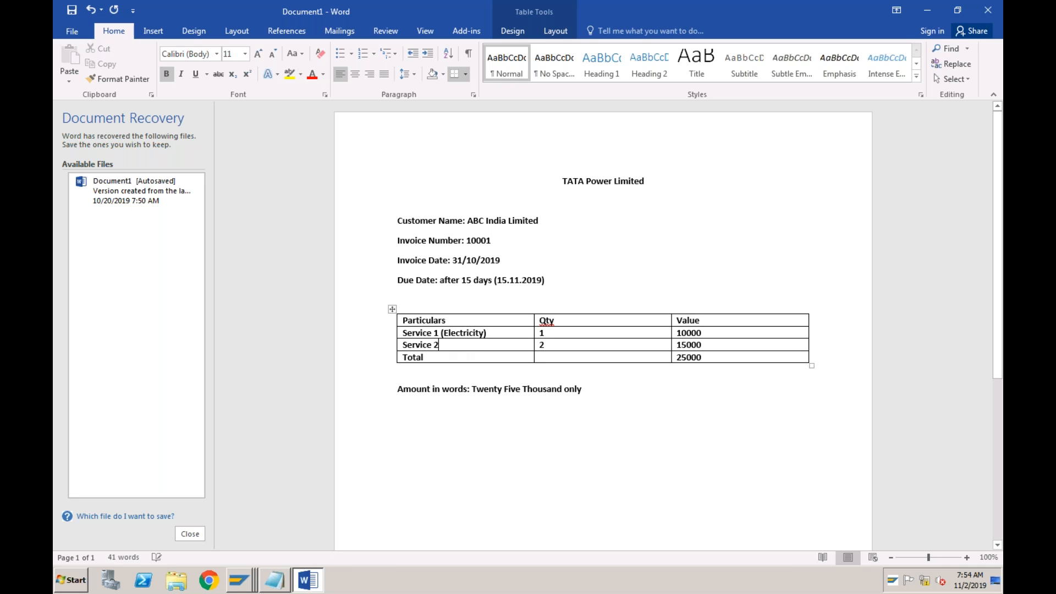
pyautogui.write(' (')
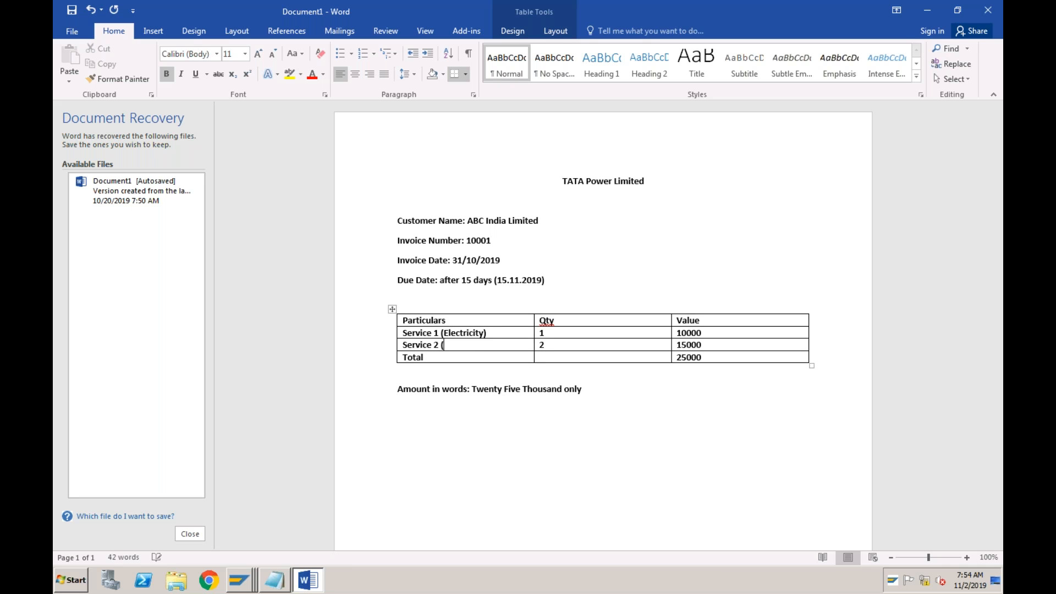
pyautogui.write('Rent)')
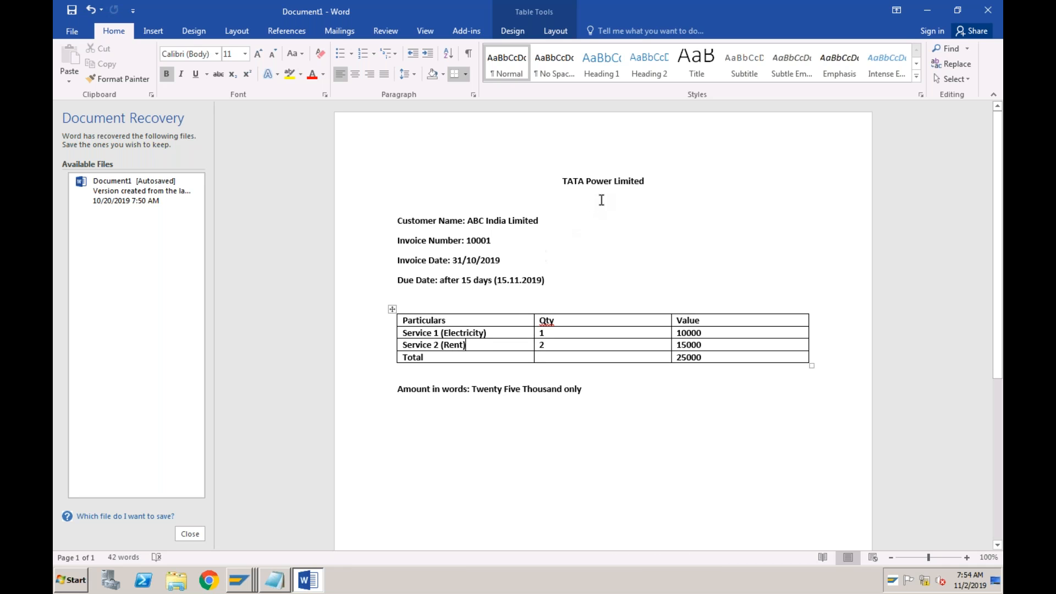
pyautogui.click(496, 334)
pyautogui.click(488, 345)
# Return to the ABCI vendor invoice in SAP and look up the company code's G/L accounts for the first line item, without choosing one
pyautogui.click(254, 580)
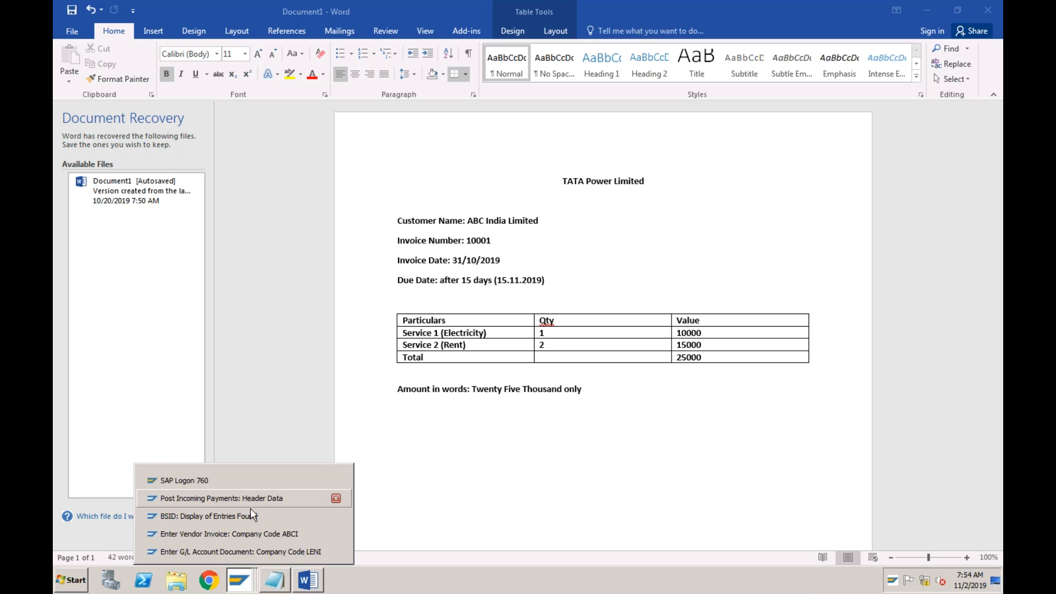
pyautogui.click(235, 533)
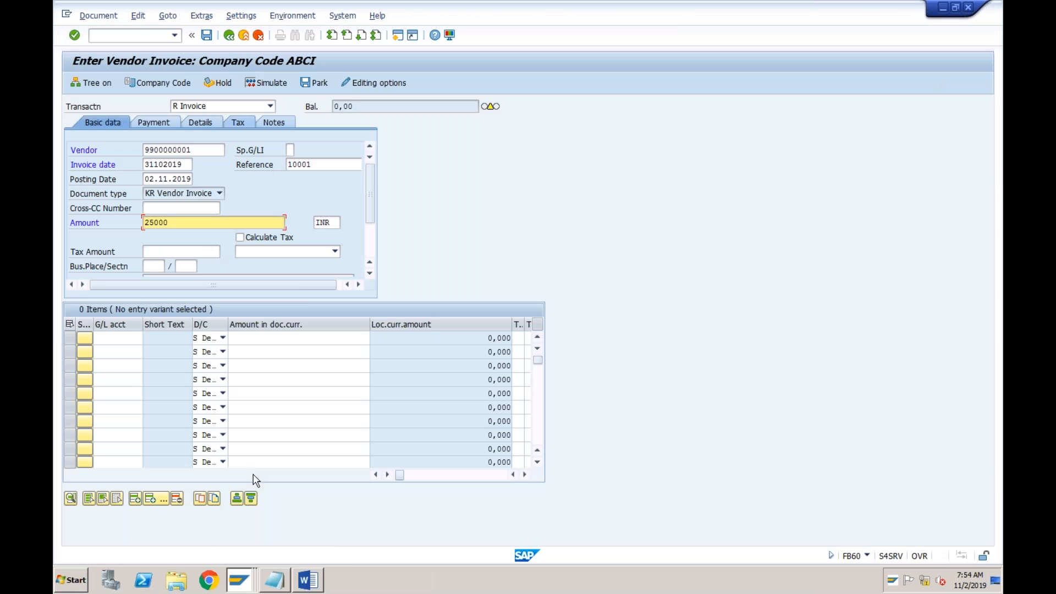
pyautogui.click(116, 339)
pyautogui.press('F4')
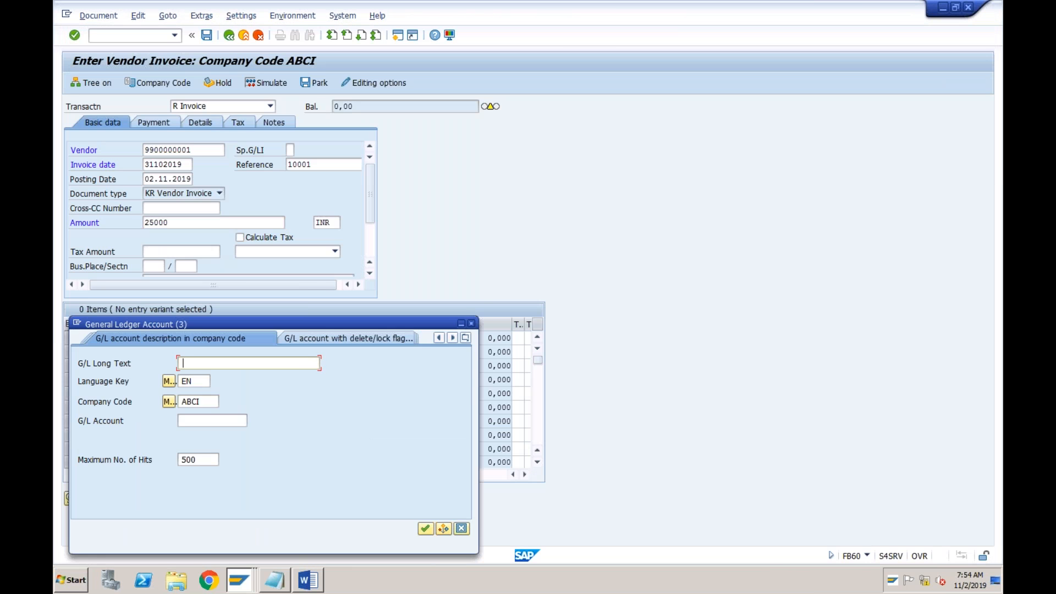
pyautogui.press('Return')
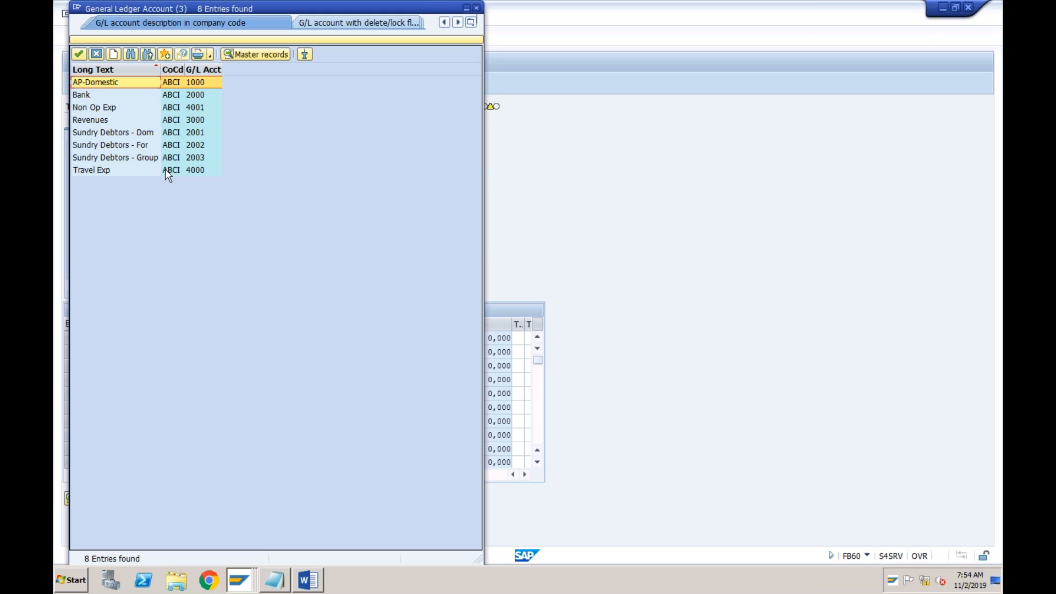
pyautogui.click(199, 171)
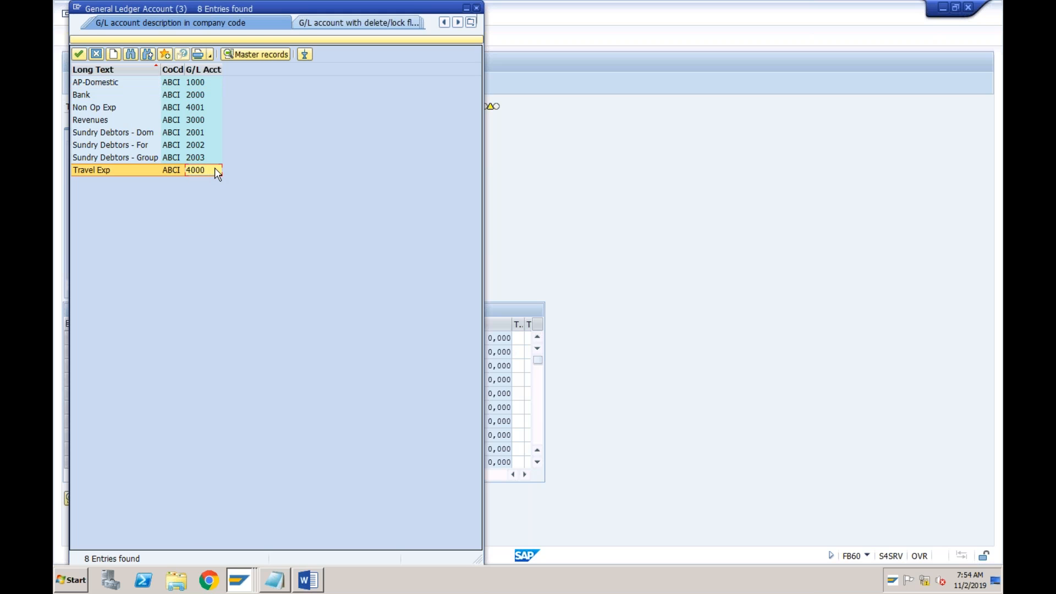
pyautogui.moveTo(313, 12); pyautogui.dragTo(333, 68)
pyautogui.click(496, 65)
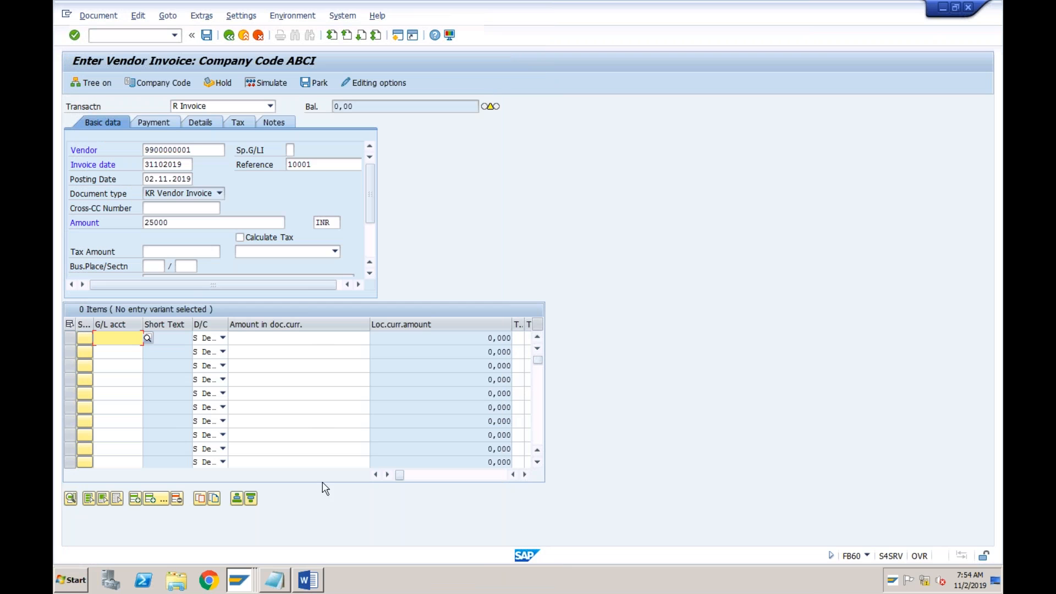
# Check the Service 1 description in the Word invoice and highlight the word Electricity
pyautogui.click(311, 583)
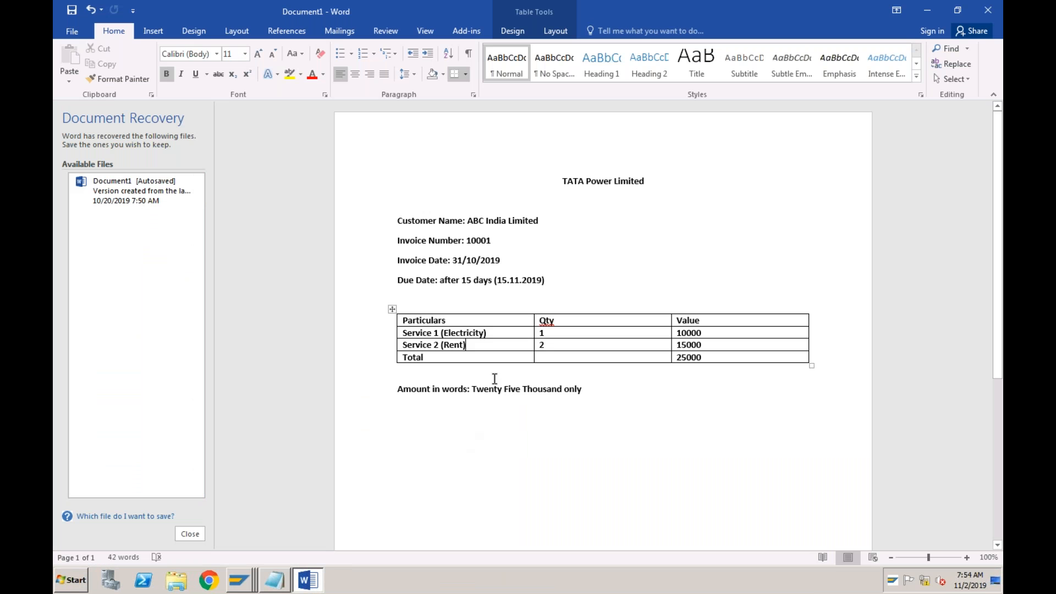
pyautogui.click(494, 337)
pyautogui.click(476, 332)
pyautogui.moveTo(484, 334); pyautogui.dragTo(445, 333)
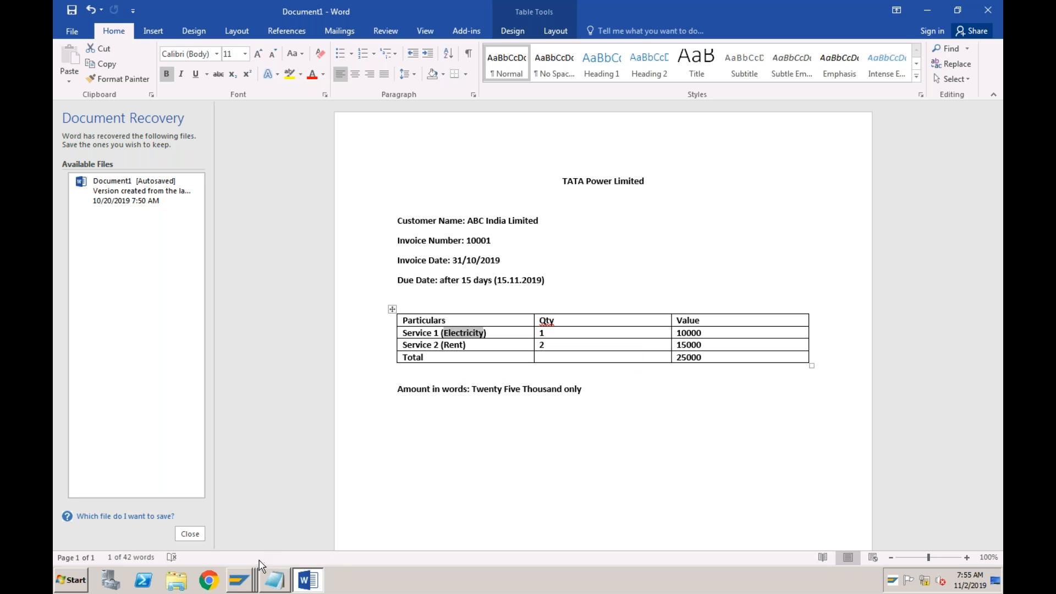
# Open FS00 in SAP's Post Incoming Payments session and change the company code to ABCI
pyautogui.click(248, 580)
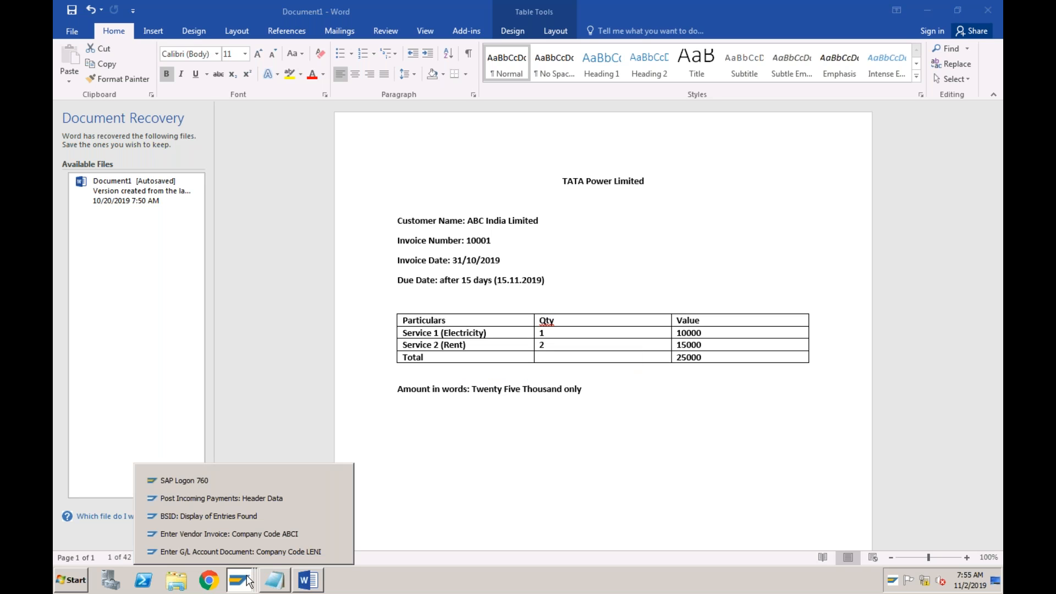
pyautogui.click(261, 498)
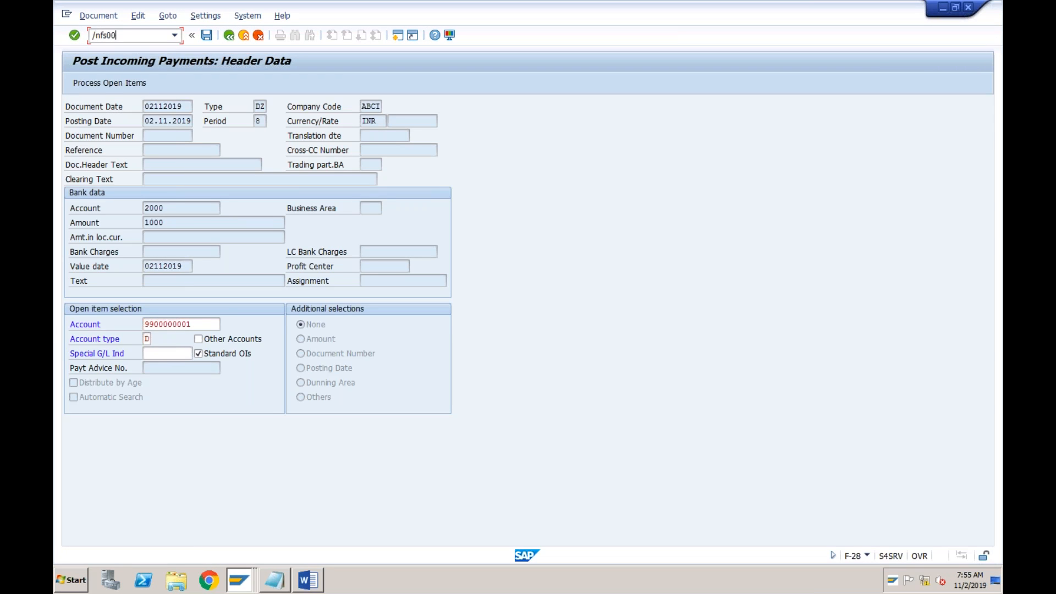
pyautogui.press('Return')
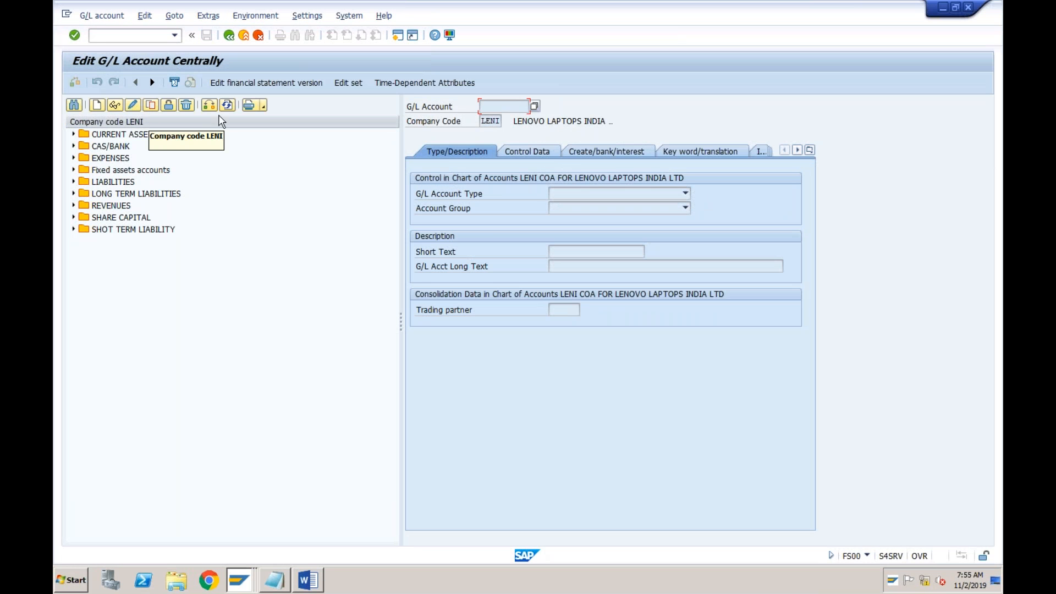
pyautogui.click(210, 106)
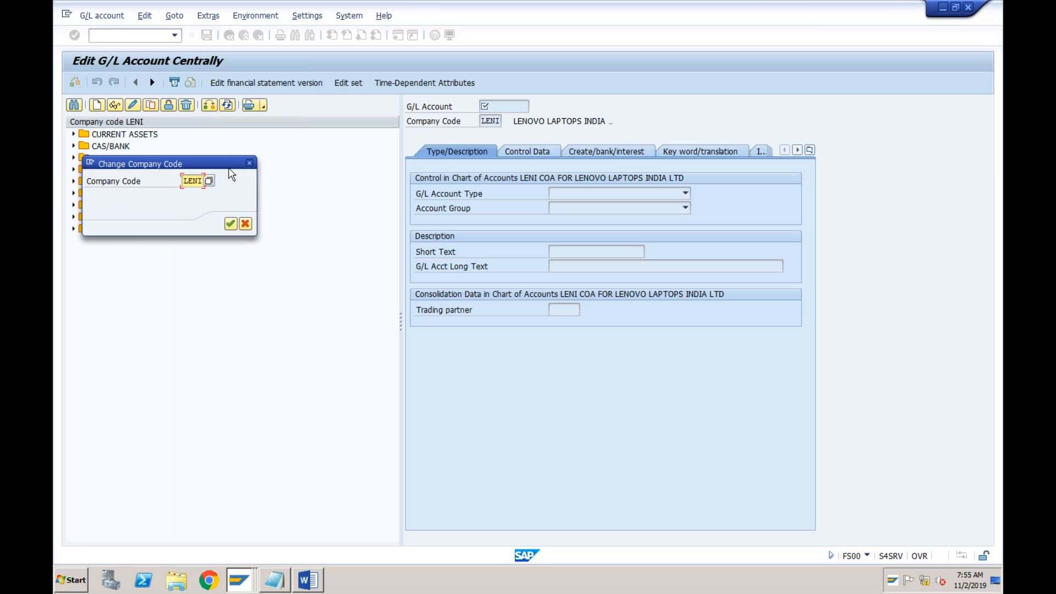
pyautogui.write('abci')
pyautogui.press('Return')
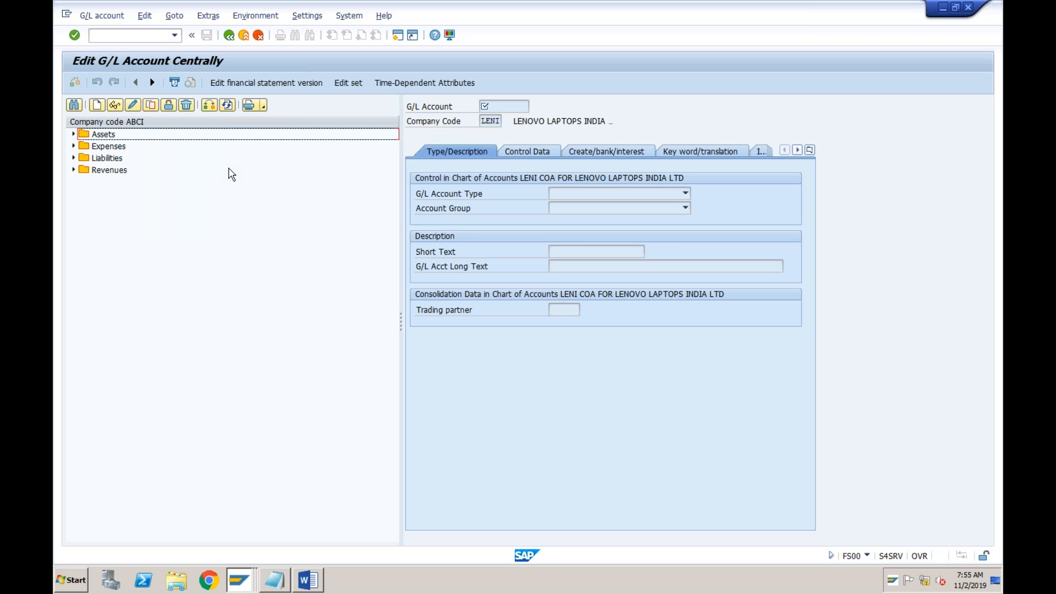
# Copy the ABCI expense account 4000 Travel Exp to a new G/L account 4002
pyautogui.click(74, 146)
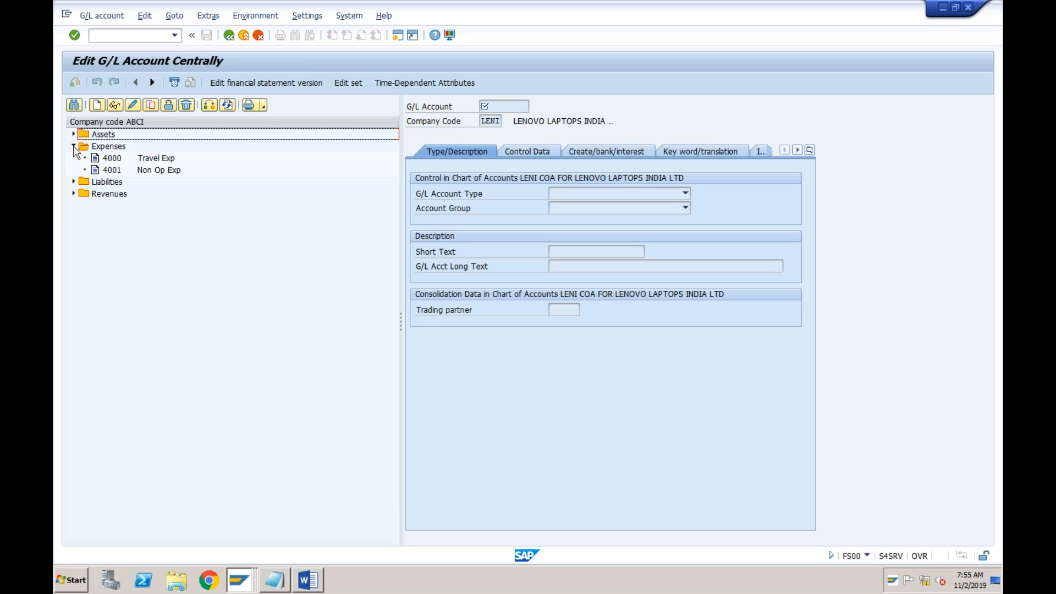
pyautogui.click(111, 159)
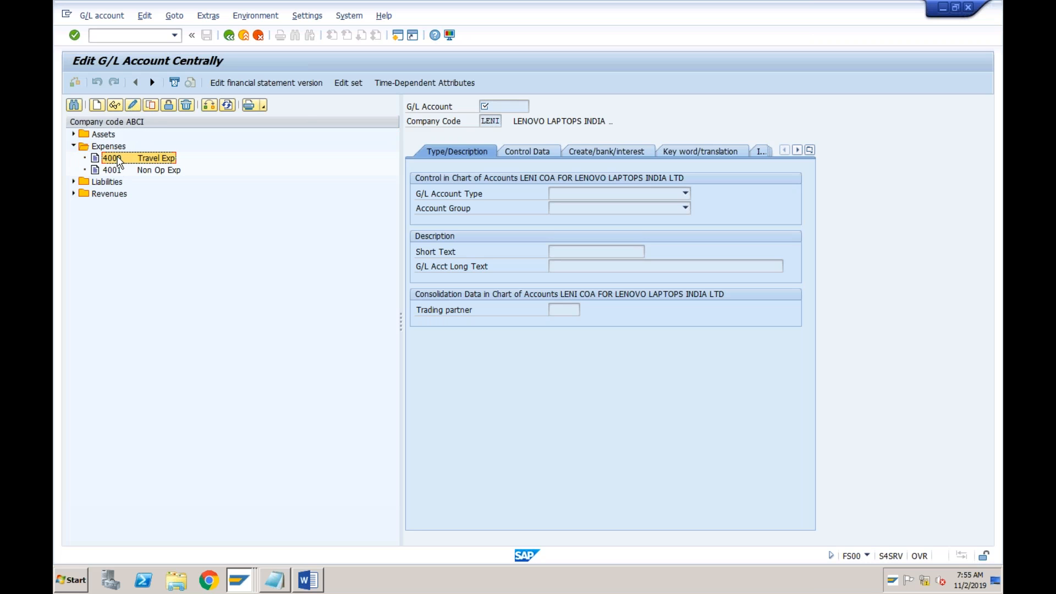
pyautogui.click(151, 105)
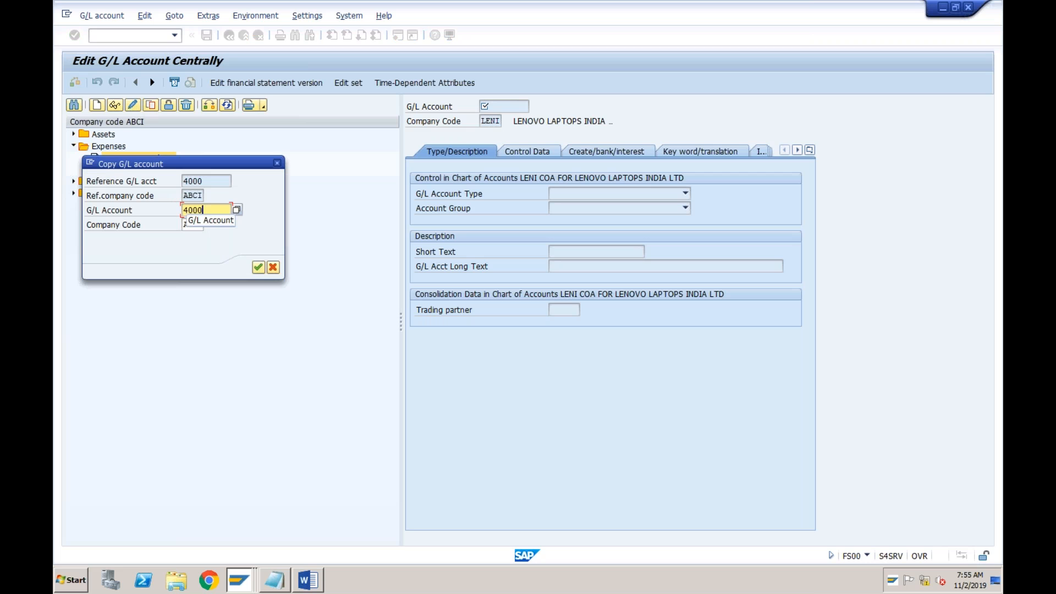
pyautogui.press('BackSpace')
pyautogui.write('2')
pyautogui.click(258, 268)
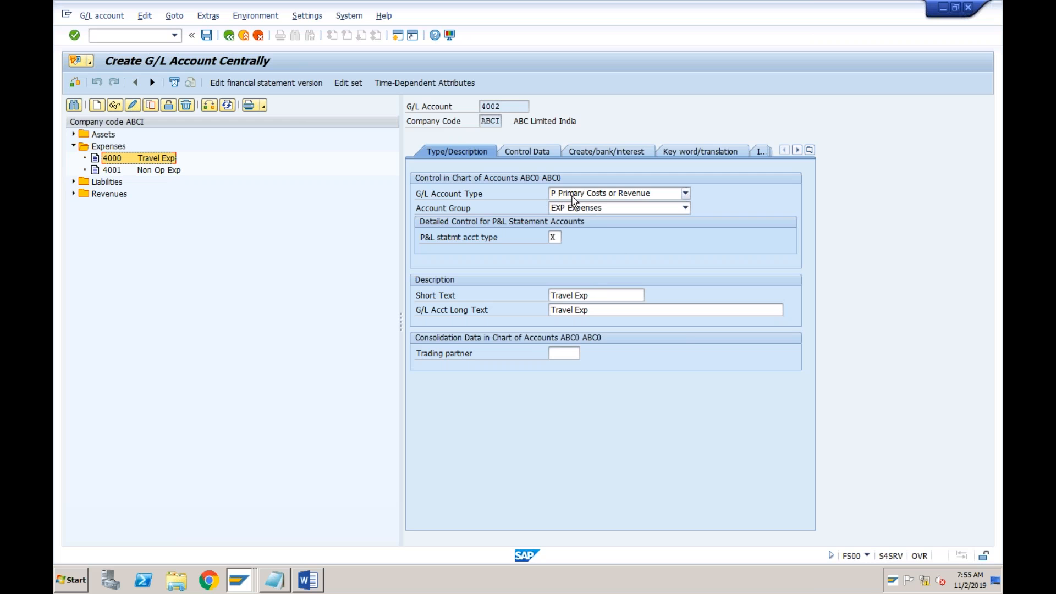
# Keep Primary Costs or Revenue as the account type and set the short text of account 4002 to "Electricity Charges"
pyautogui.click(600, 196)
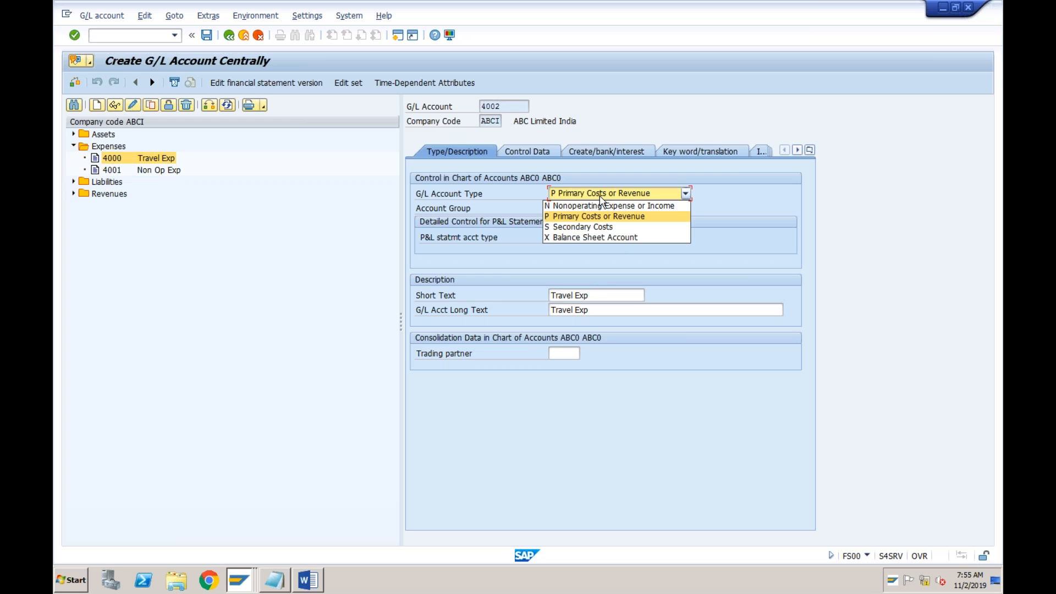
pyautogui.click(601, 199)
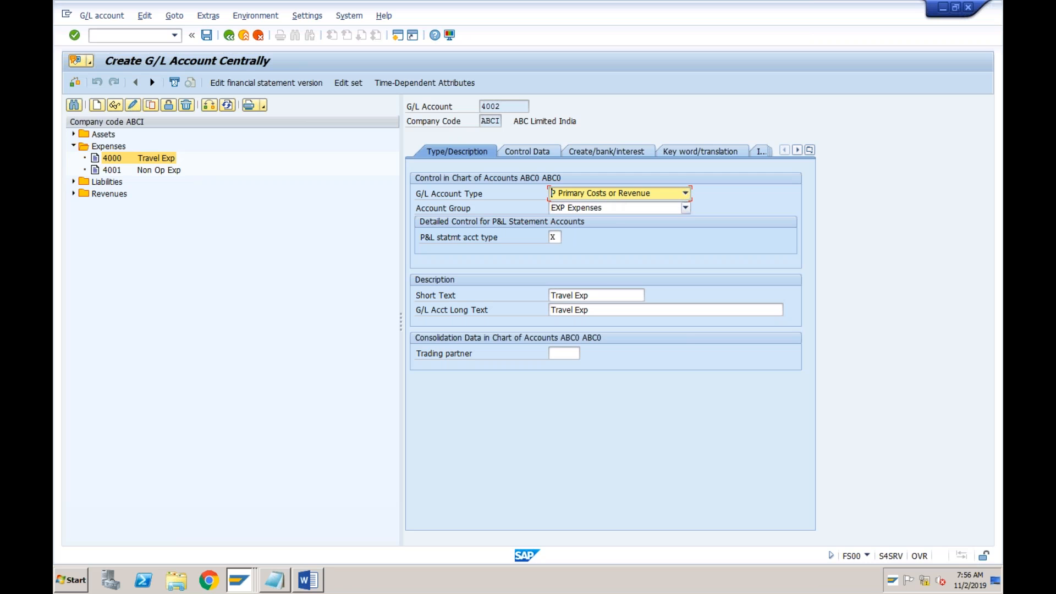
pyautogui.moveTo(571, 295); pyautogui.dragTo(584, 301)
pyautogui.click(573, 298)
pyautogui.press('BackSpace')
pyautogui.press('BackSpace')
pyautogui.press('BackSpace')
pyautogui.press('BackSpace')
pyautogui.press('BackSpace')
pyautogui.press('BackSpace')
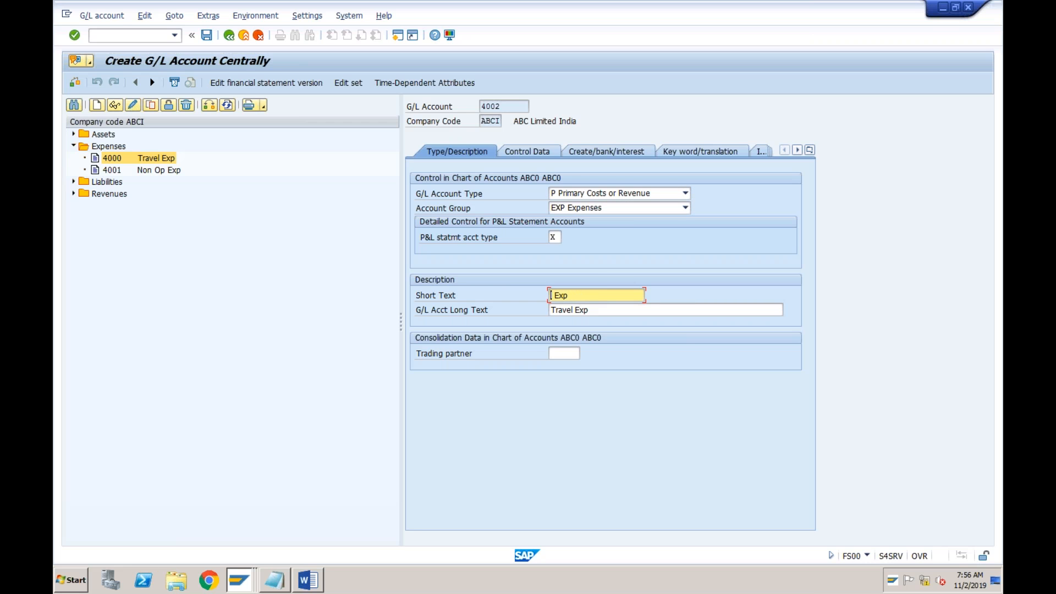
pyautogui.write('E')
pyautogui.write('lectricity Charges')
pyautogui.press('Tab')
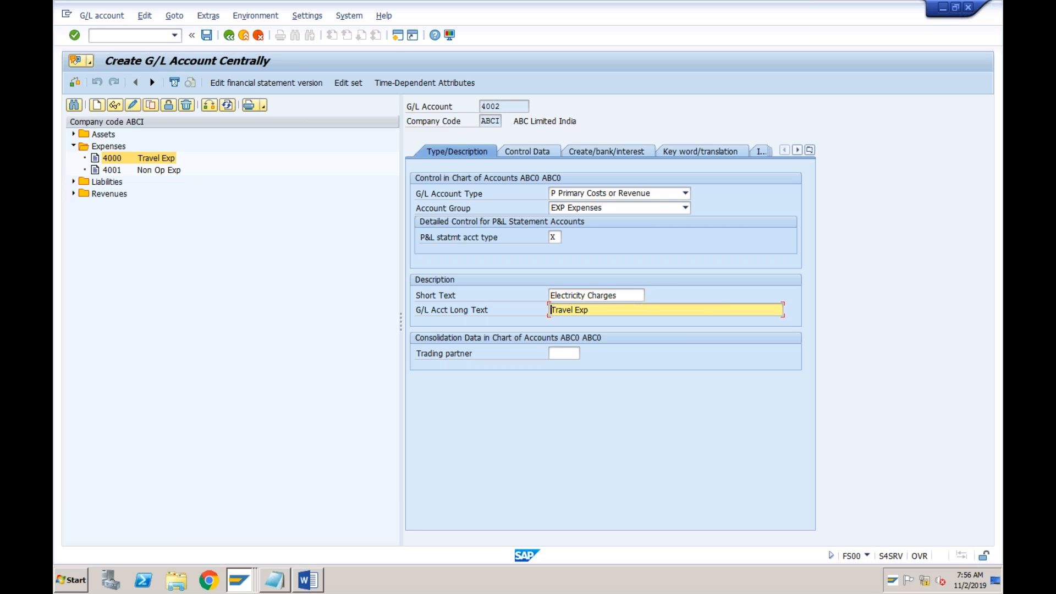
# Clear the copied long text of G/L account 4002 and save the account
pyautogui.press('Right')
pyautogui.press('Right')
pyautogui.press('Right')
pyautogui.press('Delete')
pyautogui.press('Delete')
pyautogui.press('Delete')
pyautogui.press('BackSpace')
pyautogui.press('BackSpace')
pyautogui.press('BackSpace')
pyautogui.press('BackSpace')
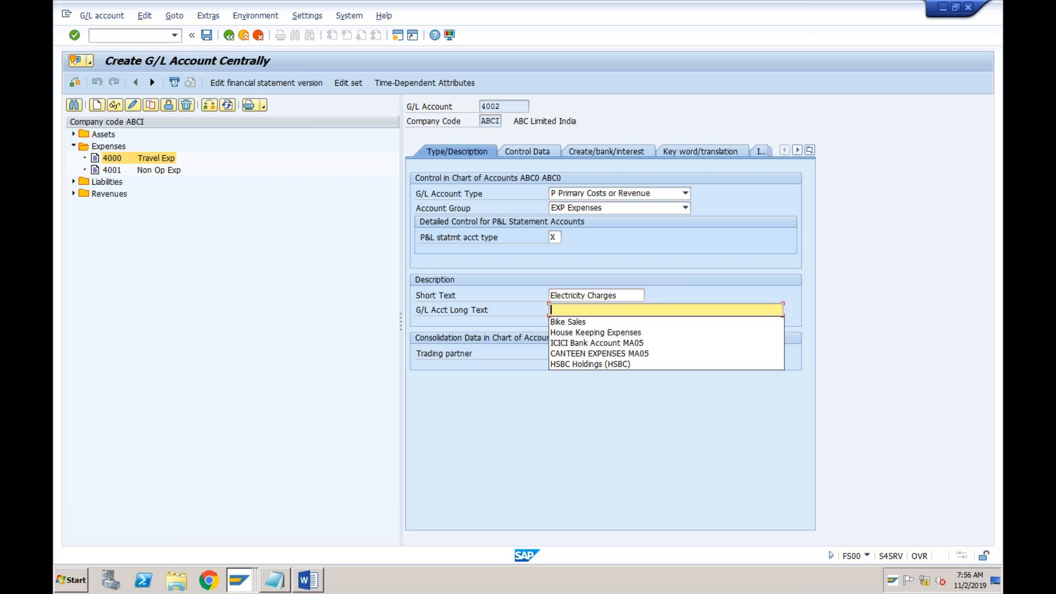
pyautogui.click(211, 35)
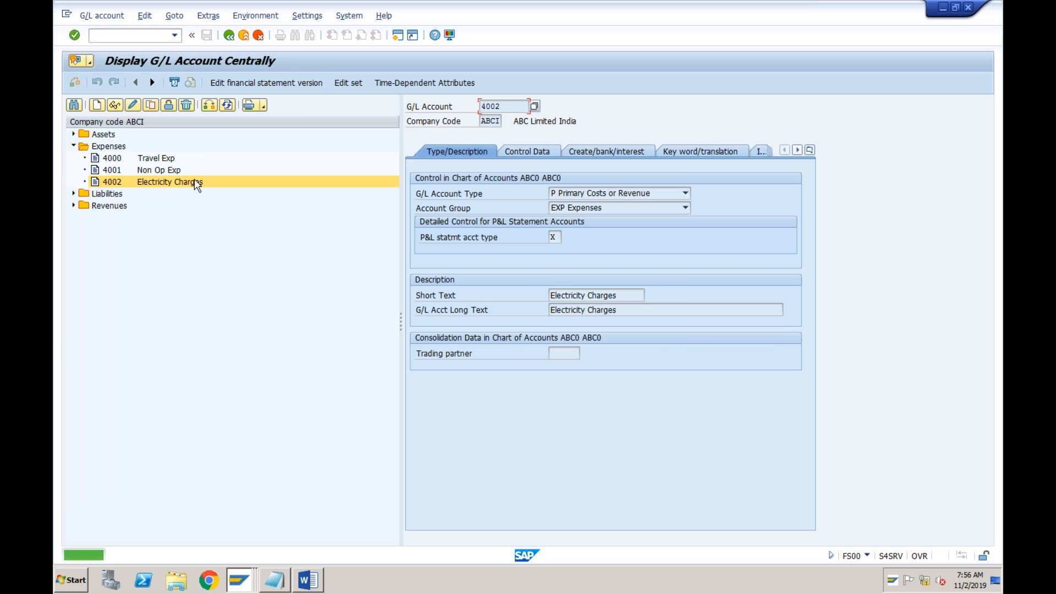
# Copy the Electricity Charges account 4002 to a new G/L account 4003
pyautogui.click(185, 182)
pyautogui.click(152, 105)
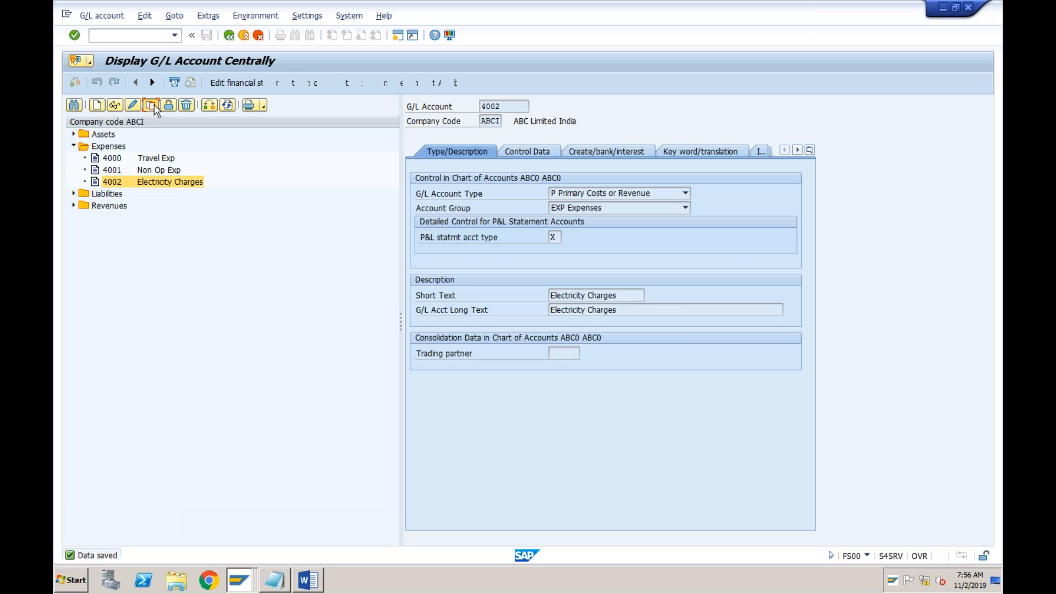
pyautogui.press('BackSpace')
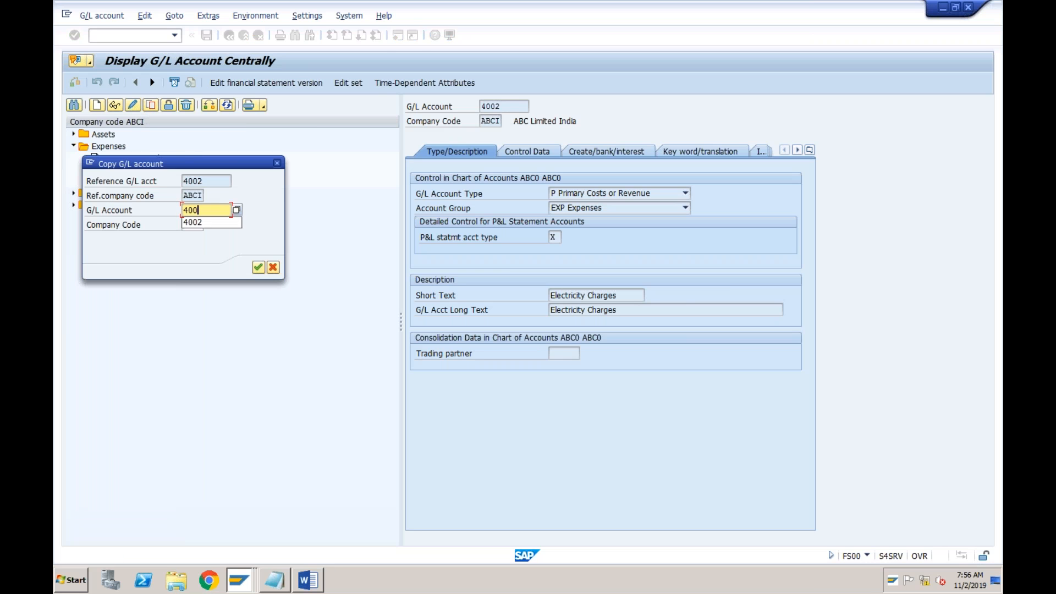
pyautogui.write('3')
pyautogui.press('Return')
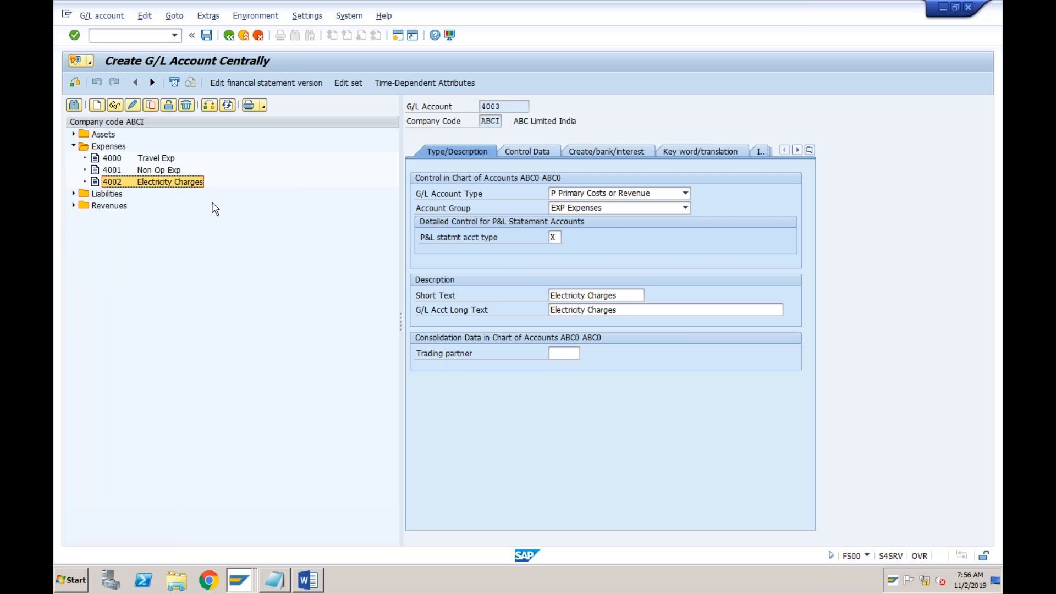
# Replace the short text of G/L account 4003 with "Rent"
pyautogui.moveTo(596, 295); pyautogui.dragTo(621, 296)
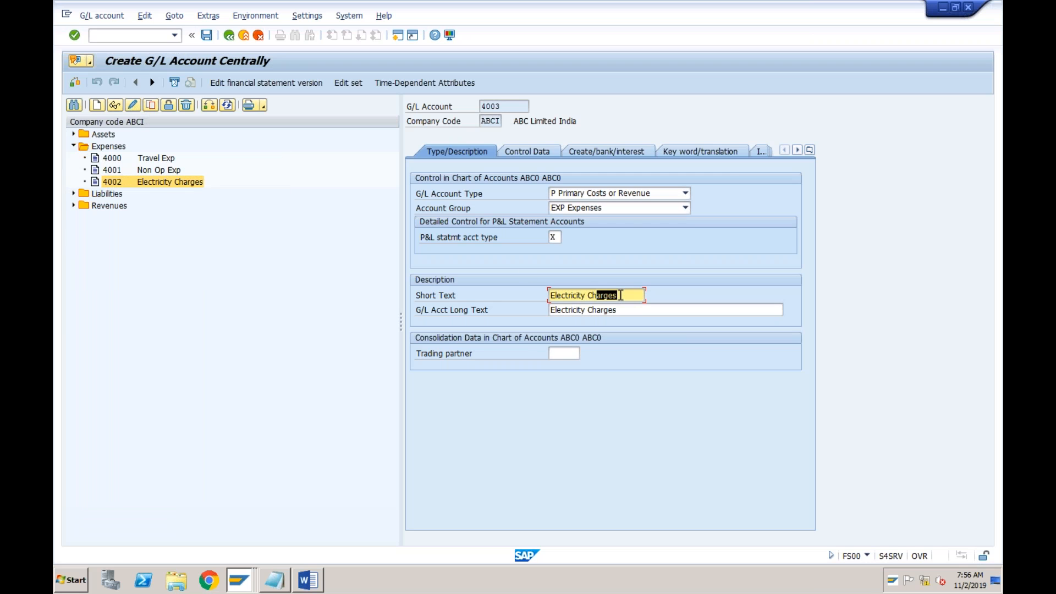
pyautogui.press('BackSpace')
pyautogui.press('BackSpace')
pyautogui.press('BackSpace')
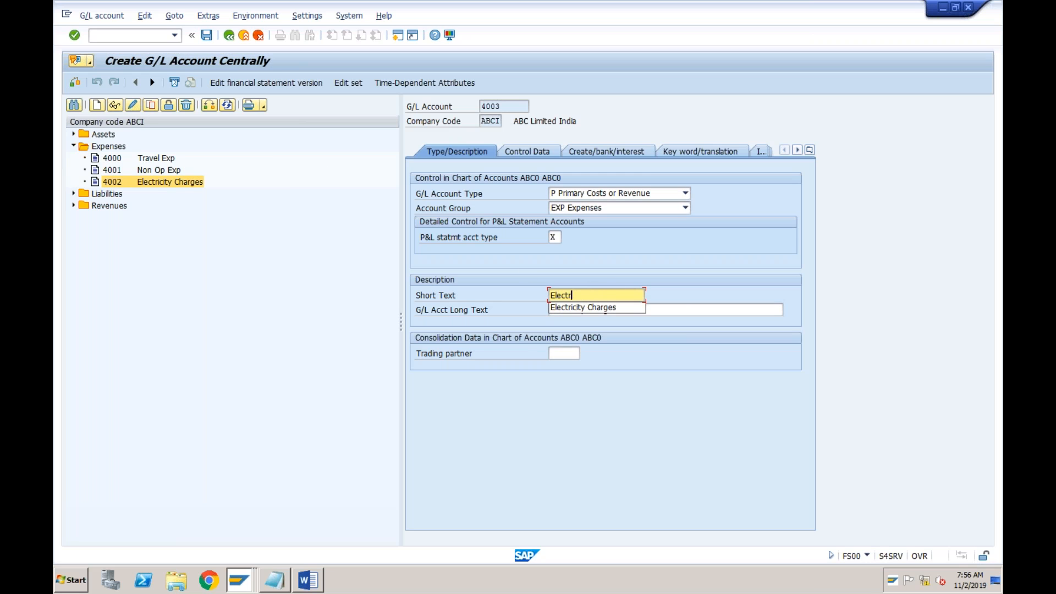
pyautogui.press('BackSpace')
pyautogui.press('BackSpace')
pyautogui.press('BackSpace')
pyautogui.press('BackSpace')
pyautogui.press('BackSpace')
pyautogui.press('BackSpace')
pyautogui.write('Rent')
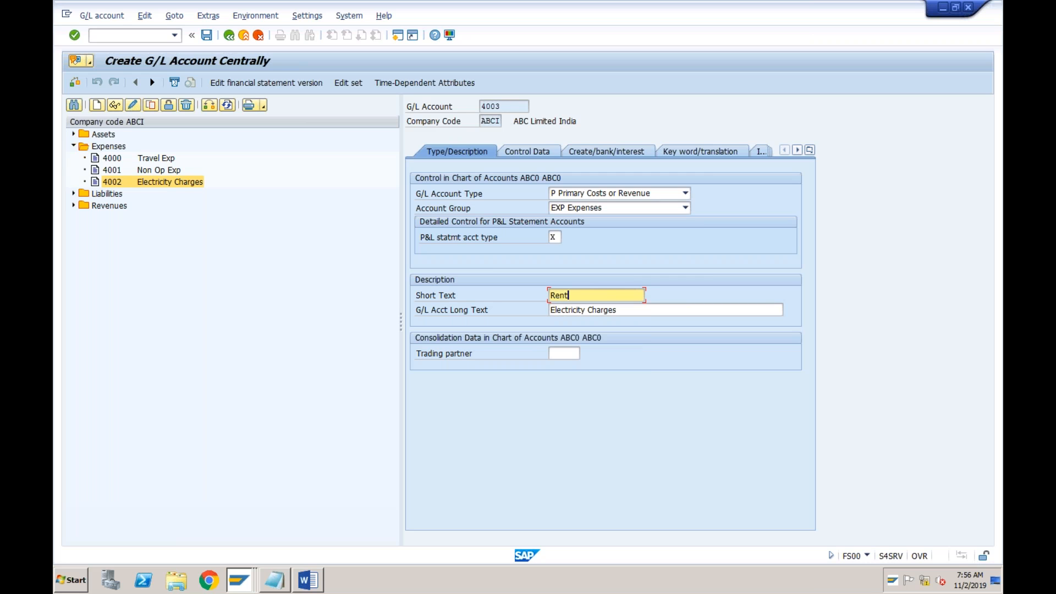
pyautogui.press('Tab')
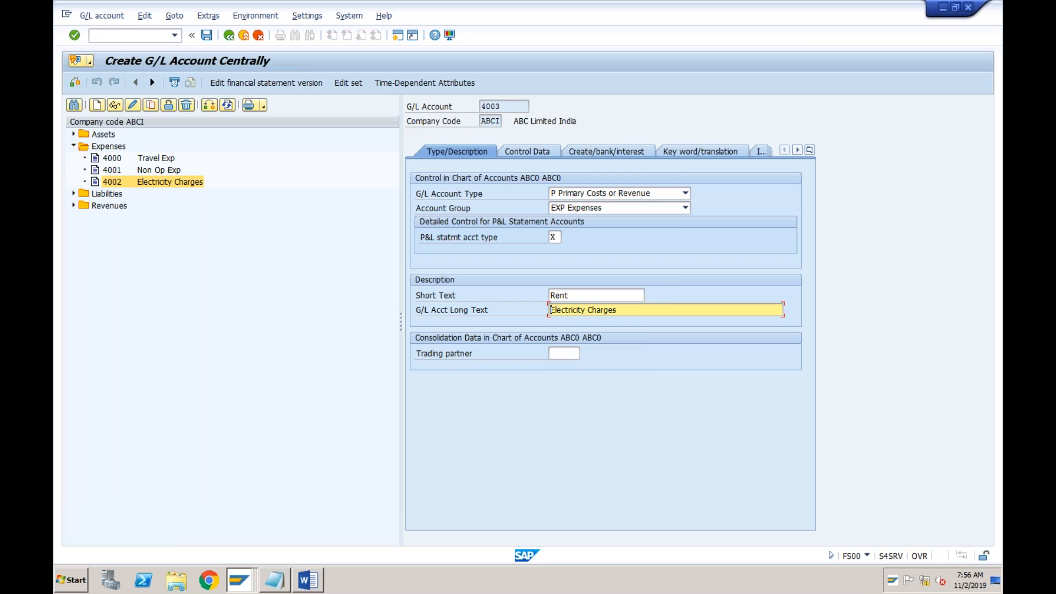
# Clear the copied long text of G/L account 4003 and save the account
pyautogui.press('Right')
pyautogui.press('Right')
pyautogui.press('Right')
pyautogui.press('Right')
pyautogui.press('Right')
pyautogui.press('Right')
pyautogui.press('Right')
pyautogui.press('Right')
pyautogui.press('Right')
pyautogui.press('Right')
pyautogui.press('BackSpace')
pyautogui.press('BackSpace')
pyautogui.press('BackSpace')
pyautogui.press('BackSpace')
pyautogui.press('BackSpace')
pyautogui.press('BackSpace')
pyautogui.press('BackSpace')
pyautogui.press('BackSpace')
pyautogui.press('BackSpace')
pyautogui.press('BackSpace')
pyautogui.press('BackSpace')
pyautogui.press('BackSpace')
pyautogui.press('BackSpace')
pyautogui.press('BackSpace')
pyautogui.press('BackSpace')
pyautogui.press('BackSpace')
pyautogui.press('BackSpace')
pyautogui.press('BackSpace')
pyautogui.press('BackSpace')
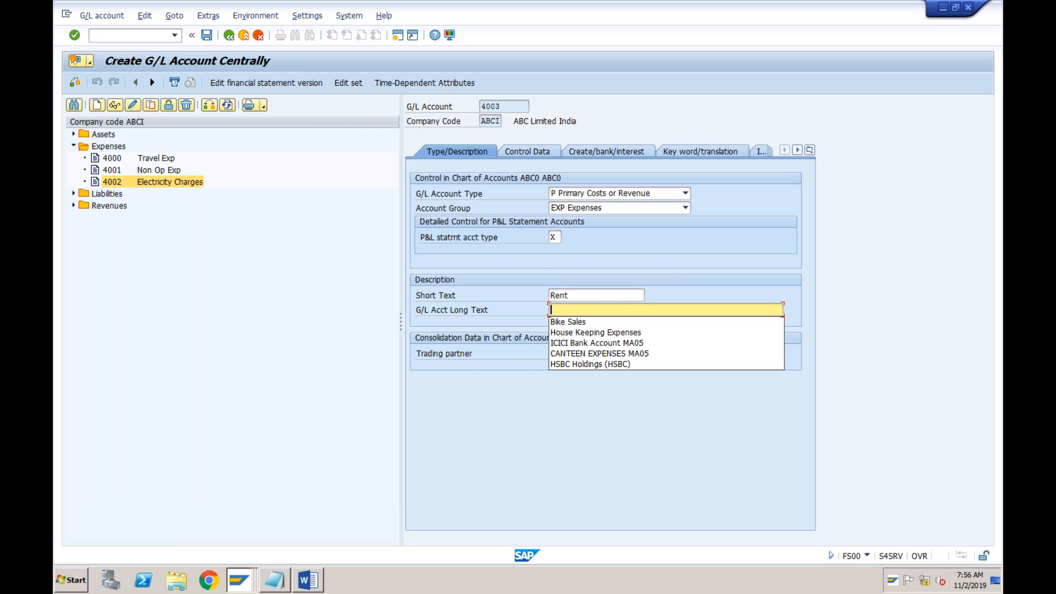
pyautogui.click(206, 35)
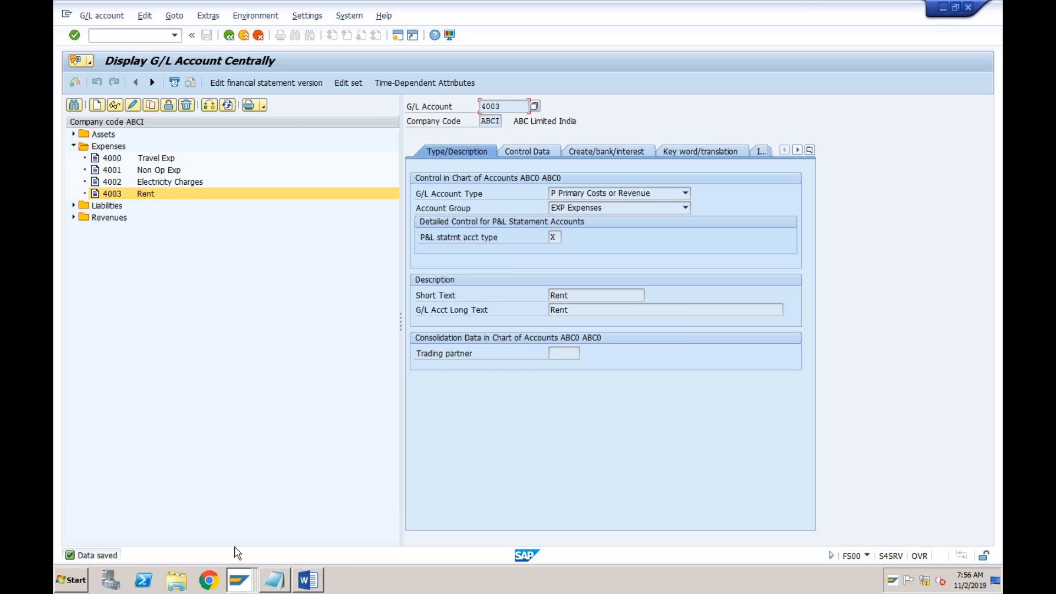
# Return to the ABCI vendor invoice and choose account 4002 Electricity Charges from the G/L account search for the first line item
pyautogui.moveTo(238, 581)
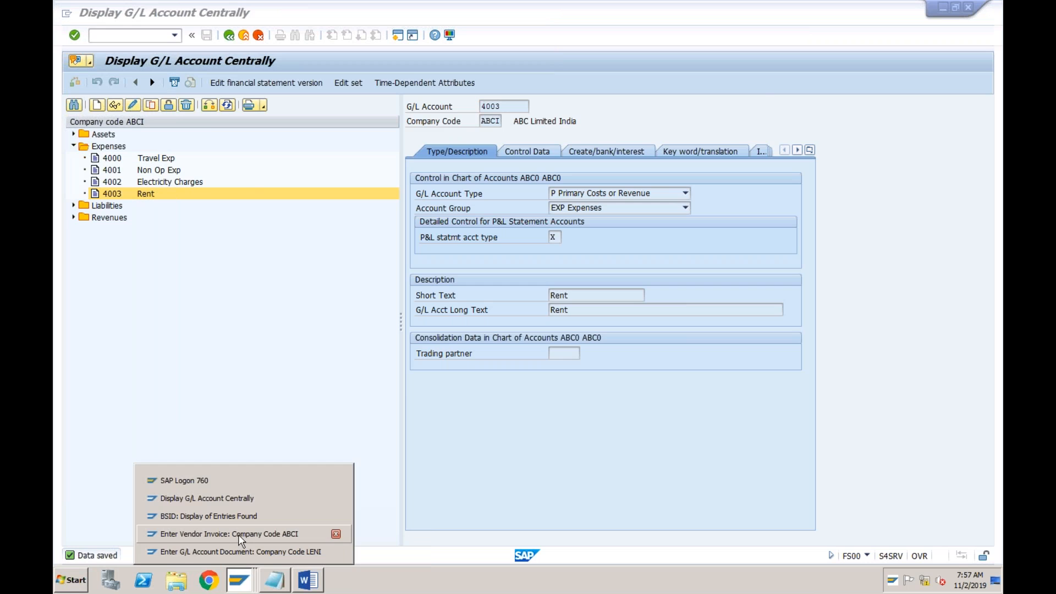
pyautogui.click(236, 532)
pyautogui.click(147, 338)
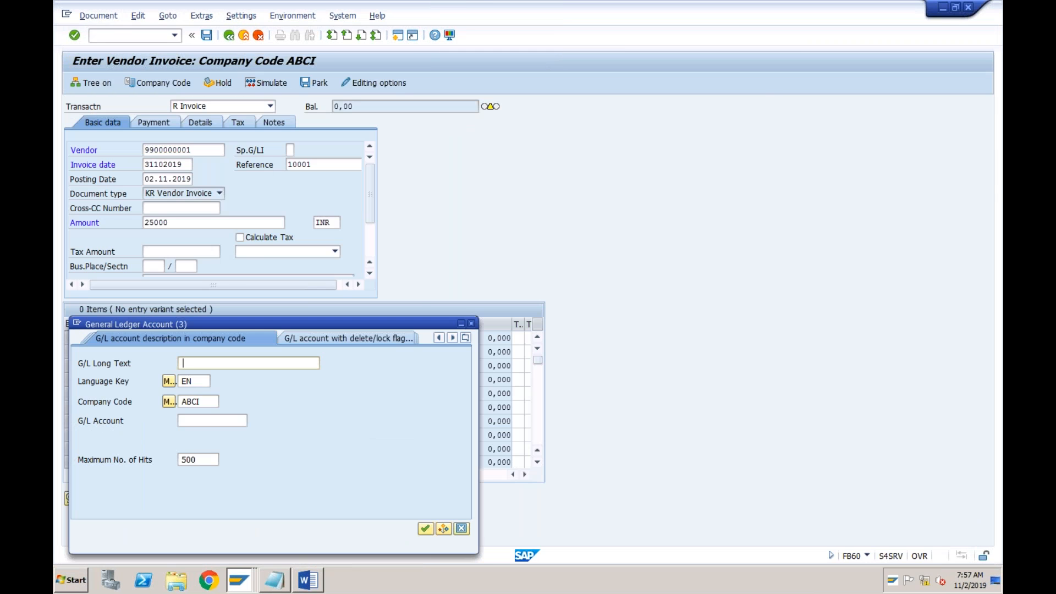
pyautogui.press('Return')
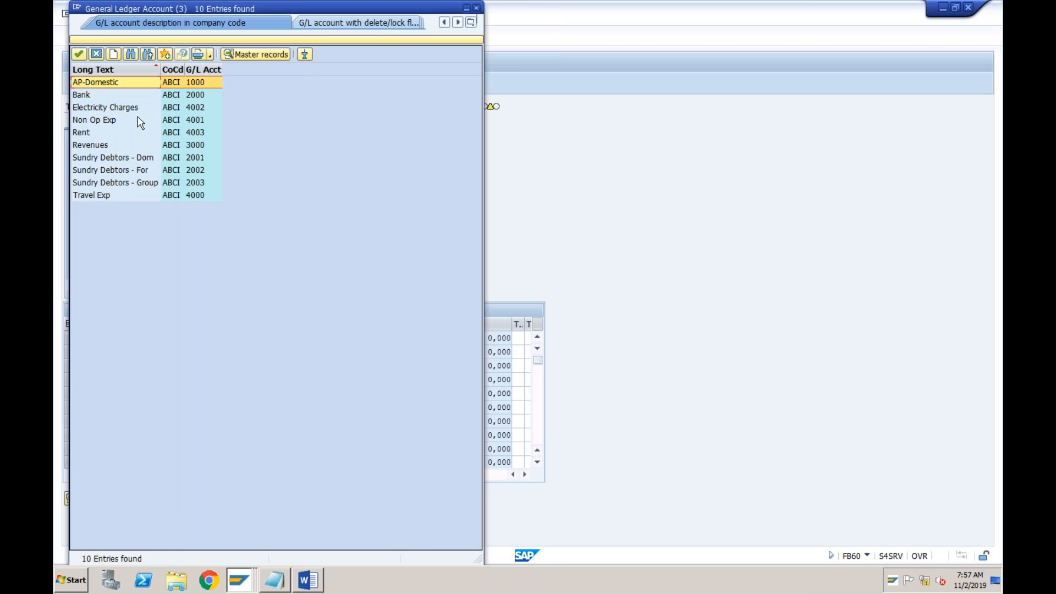
pyautogui.click(129, 107)
pyautogui.click(105, 134)
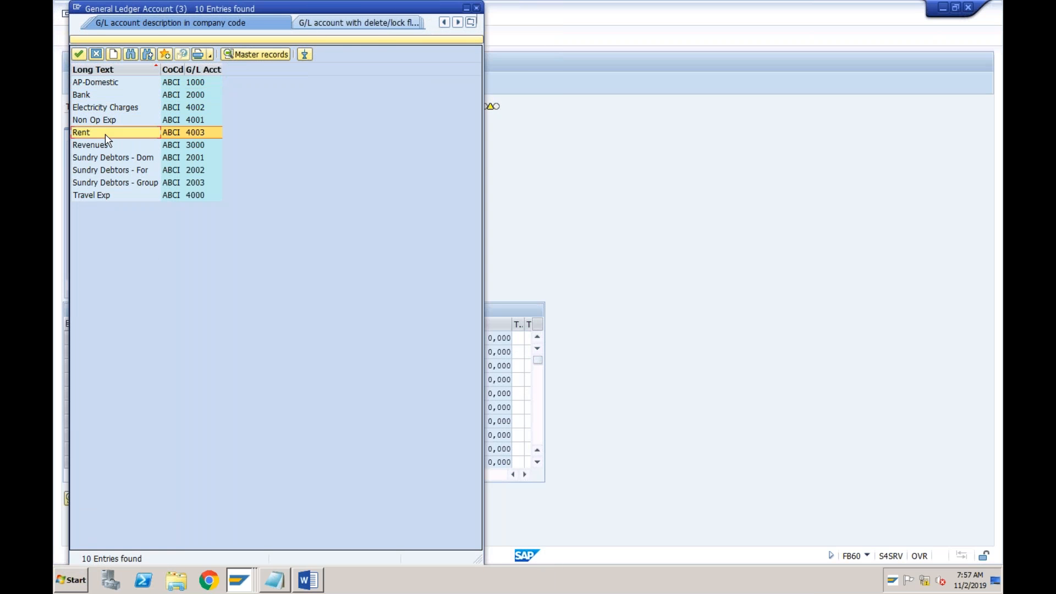
pyautogui.doubleClick(119, 107)
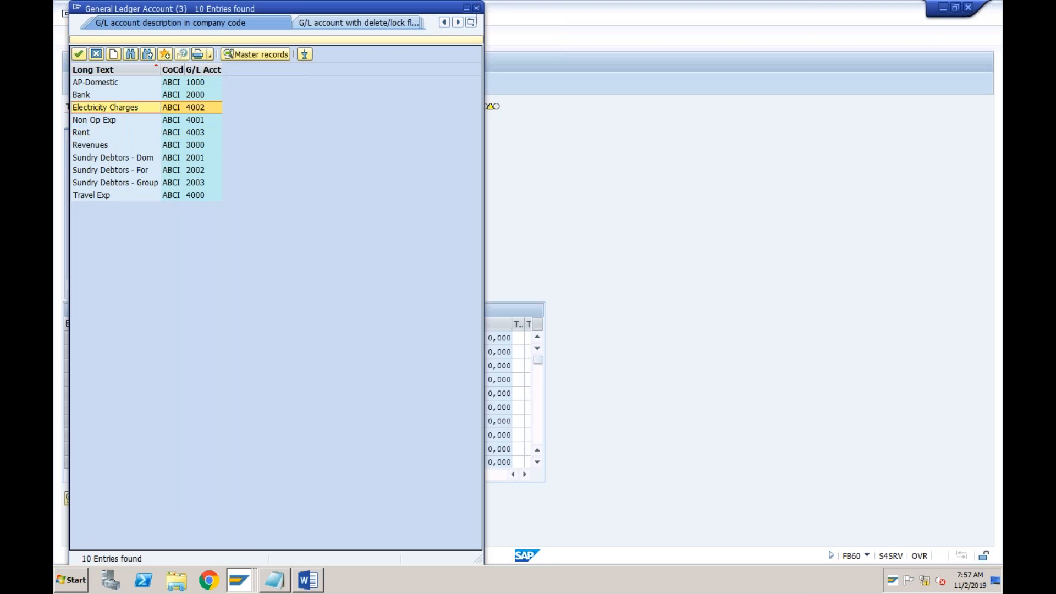
# Enter G/L account 4003 in the second line item of the vendor invoice
pyautogui.click(114, 351)
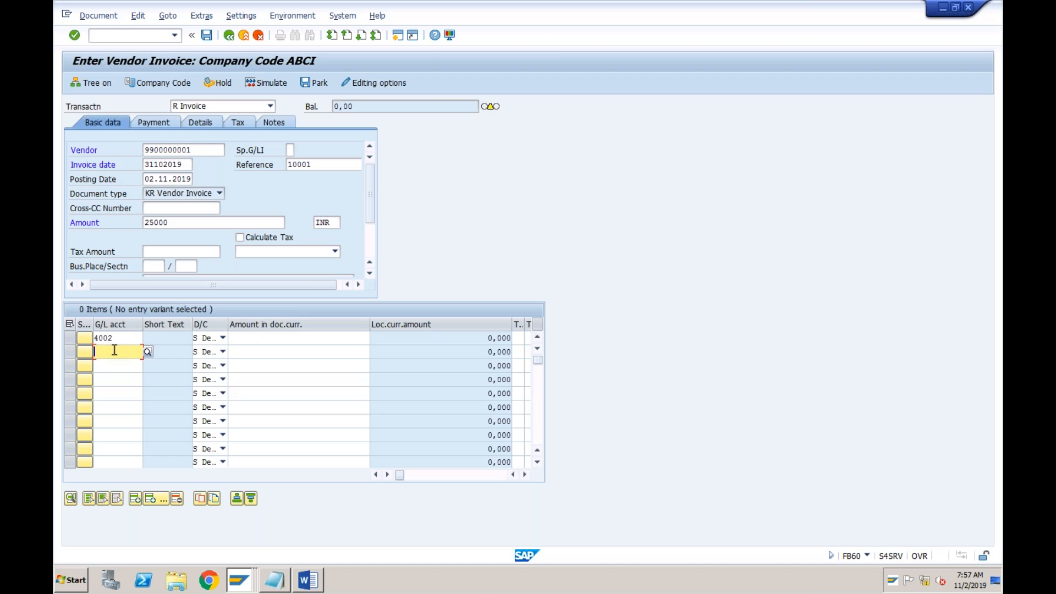
pyautogui.write('4003')
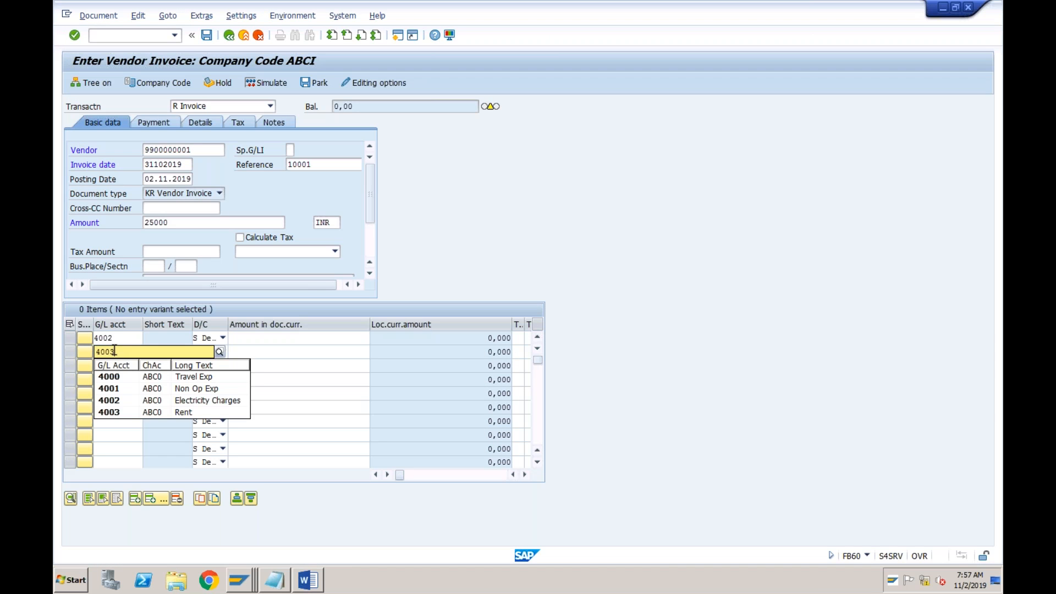
pyautogui.click(120, 379)
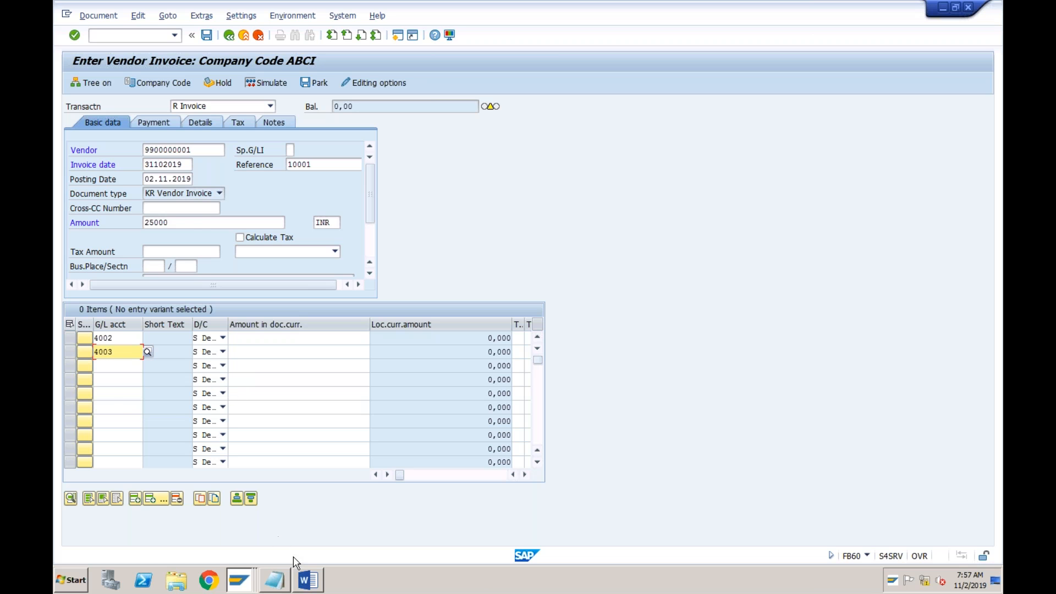
# Check the Electricity and Rent values in the Word invoice table and return to the ABCI vendor invoice in SAP
pyautogui.click(307, 579)
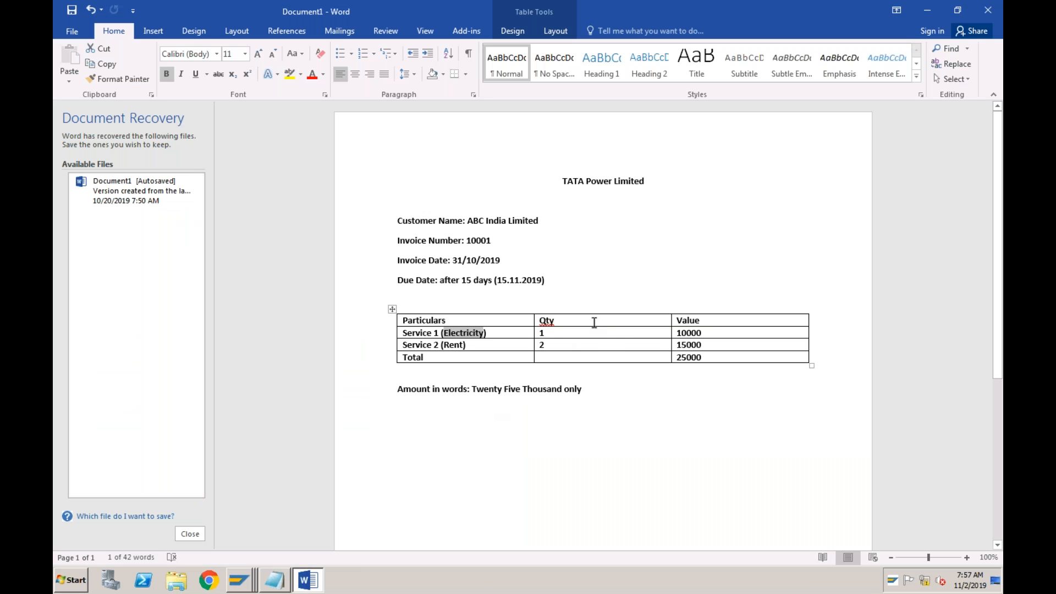
pyautogui.click(712, 334)
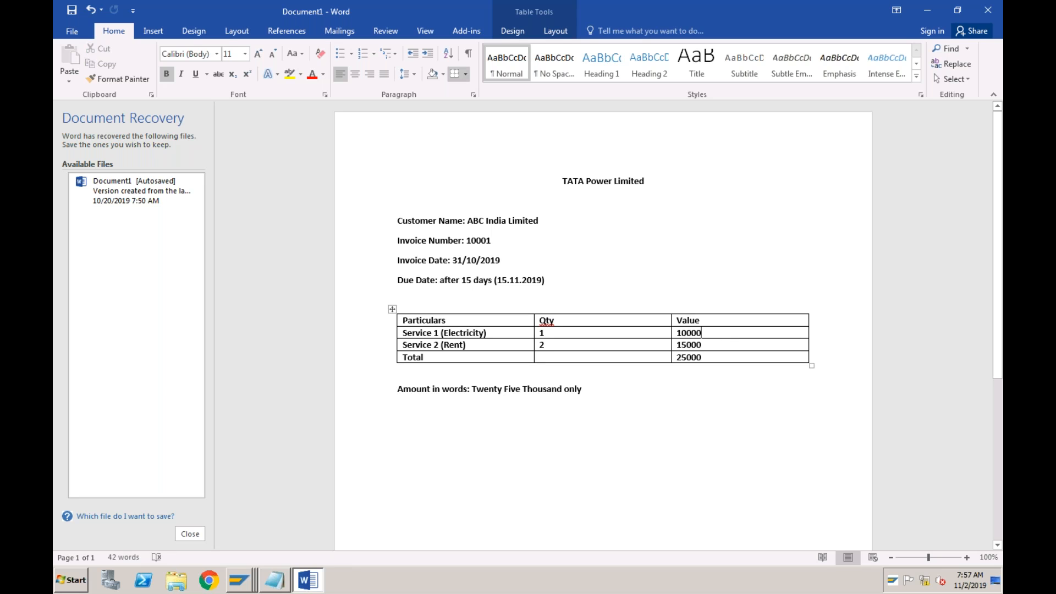
pyautogui.click(706, 347)
pyautogui.rightClick(239, 582)
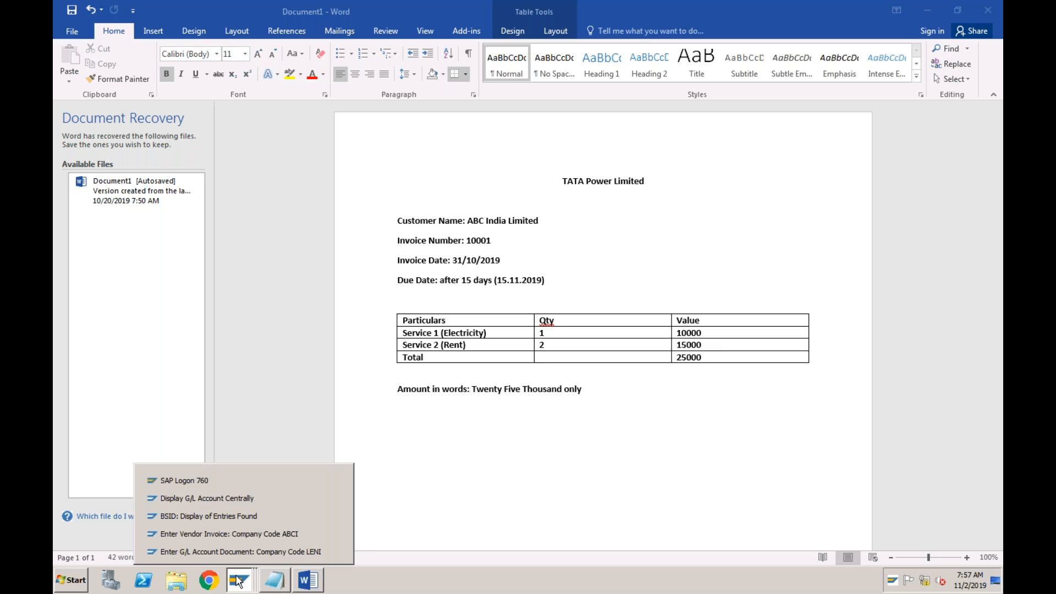
pyautogui.click(239, 536)
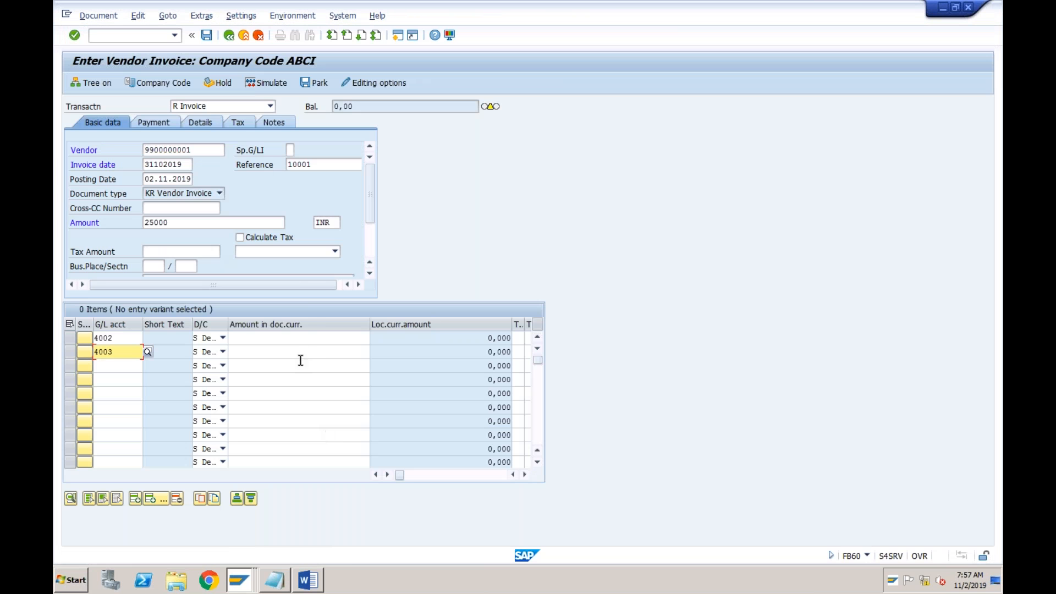
# Enter document currency amounts of 10000 for account 4002 and 15000 for account 4003 in the invoice line items
pyautogui.click(297, 338)
pyautogui.write('10000')
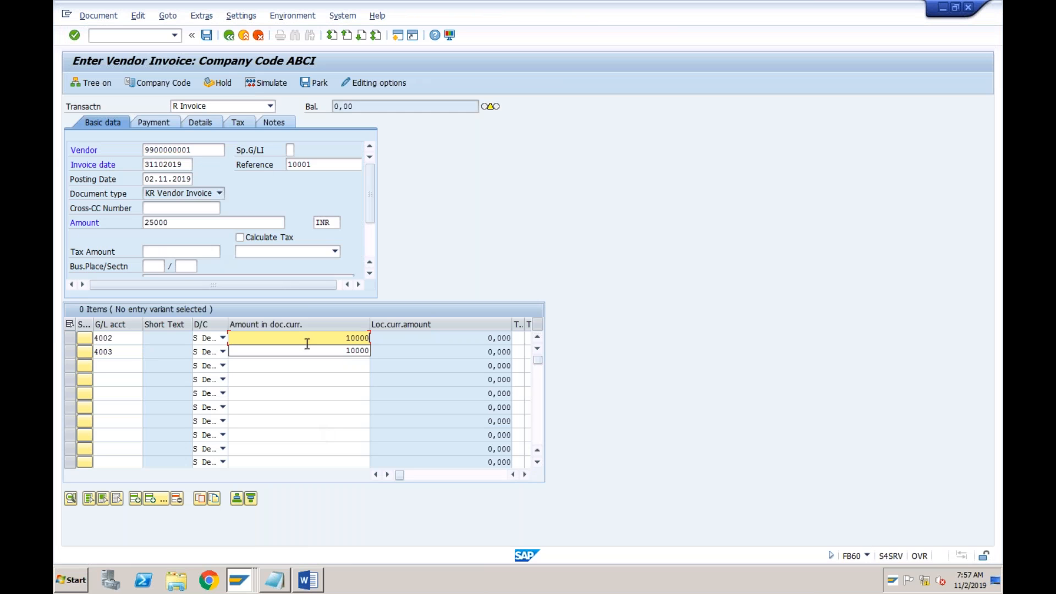
pyautogui.click(338, 350)
pyautogui.click(339, 352)
pyautogui.write('15000')
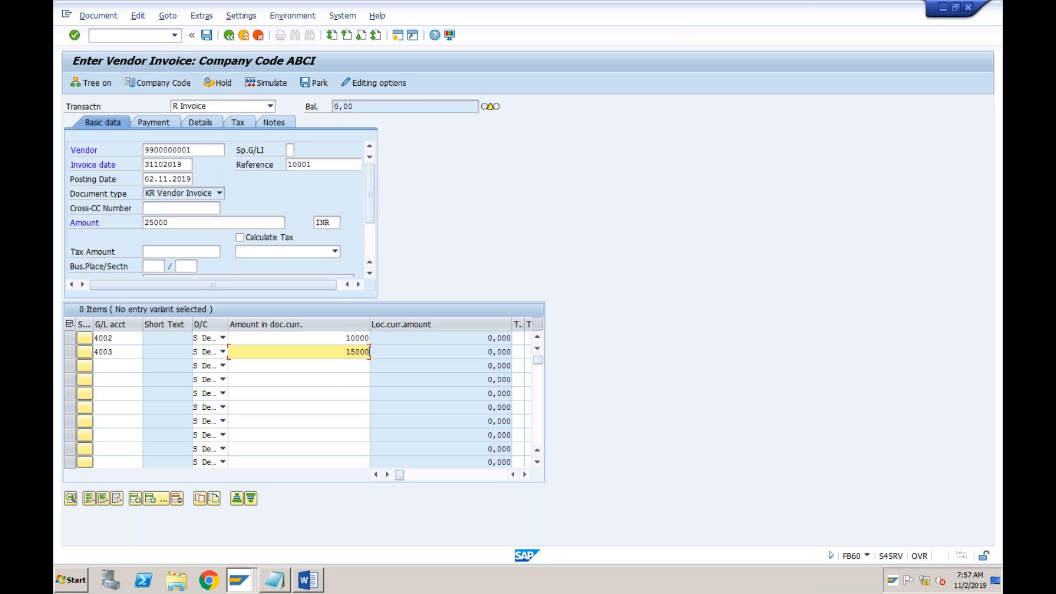
pyautogui.click(122, 338)
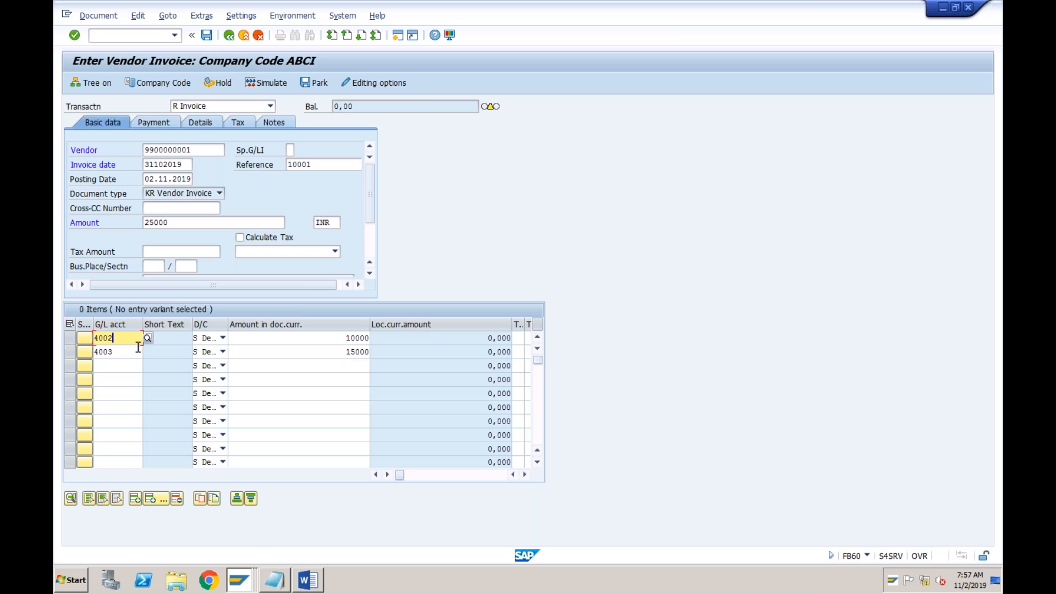
pyautogui.press('Tab')
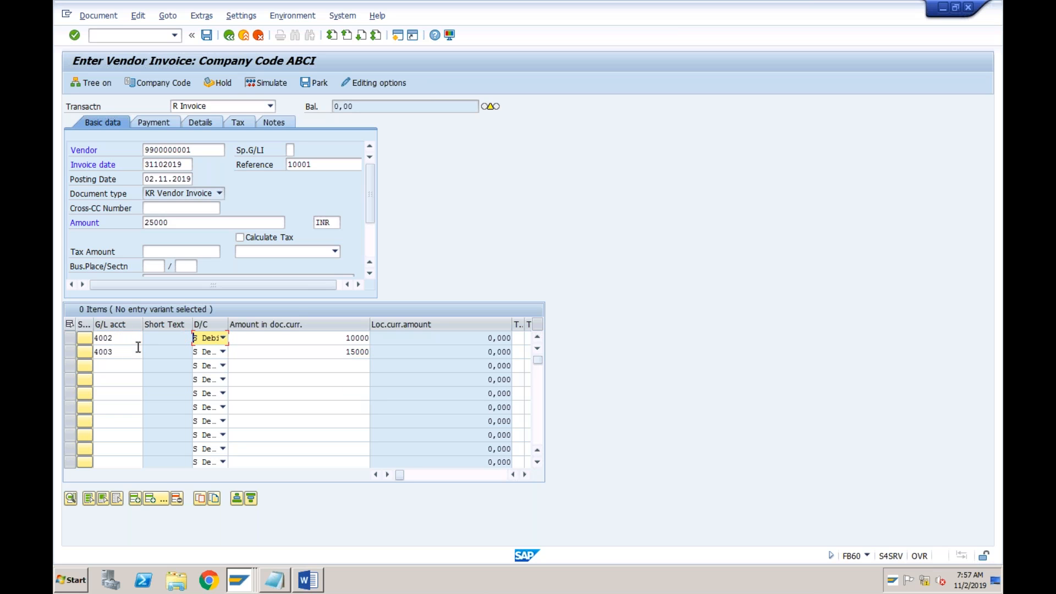
# Review G/L accounts 4002 and 4003 in the invoice line items and validate the entries
pyautogui.click(125, 338)
pyautogui.click(123, 353)
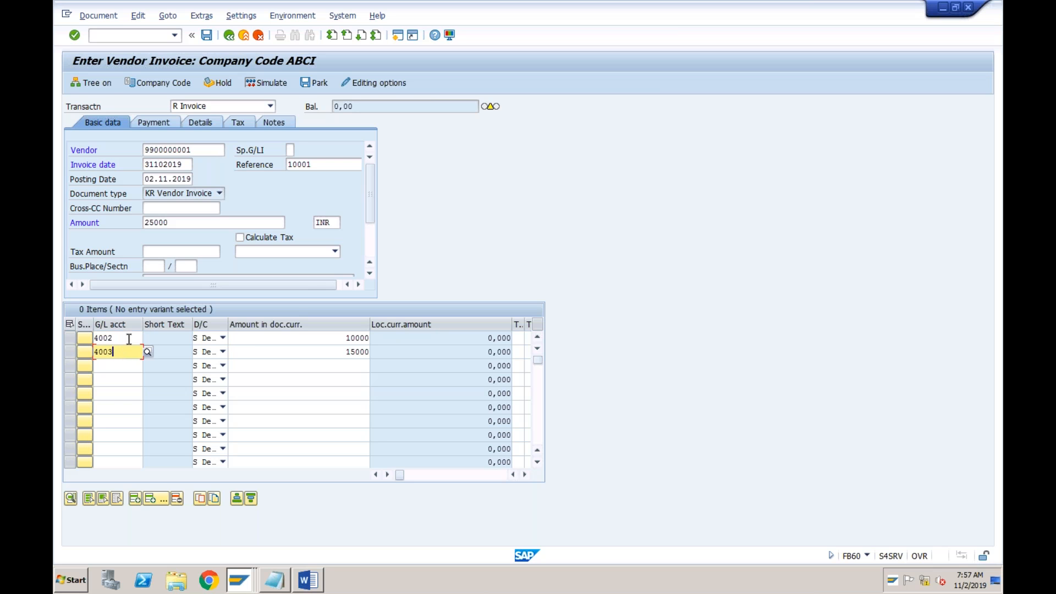
pyautogui.click(126, 338)
pyautogui.click(127, 351)
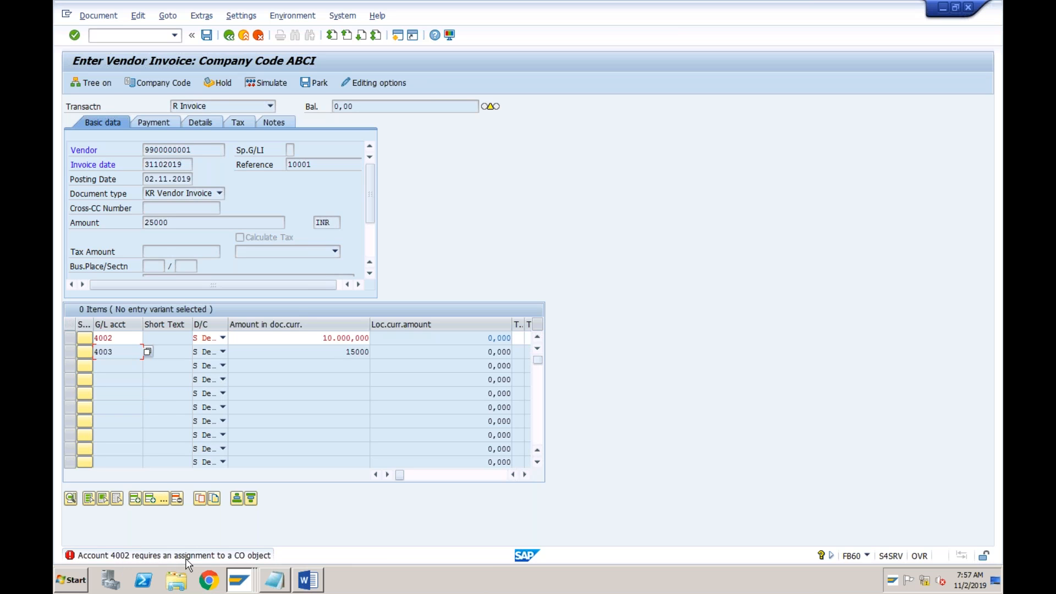
# Assign cost center TEST to the account 4002 line item, choosing it from the cost center search
pyautogui.click(320, 333)
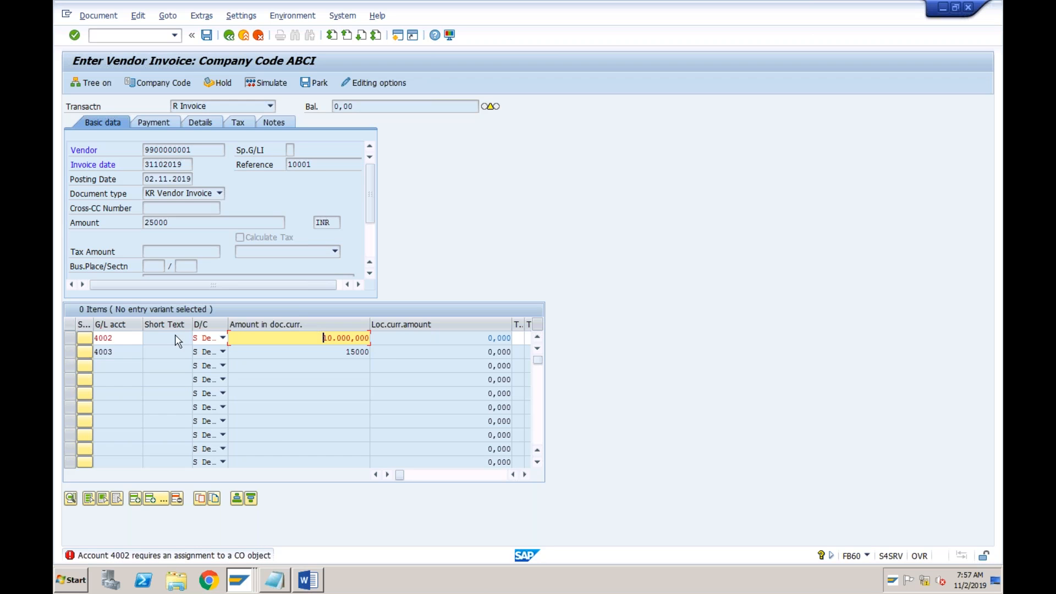
pyautogui.press('Tab')
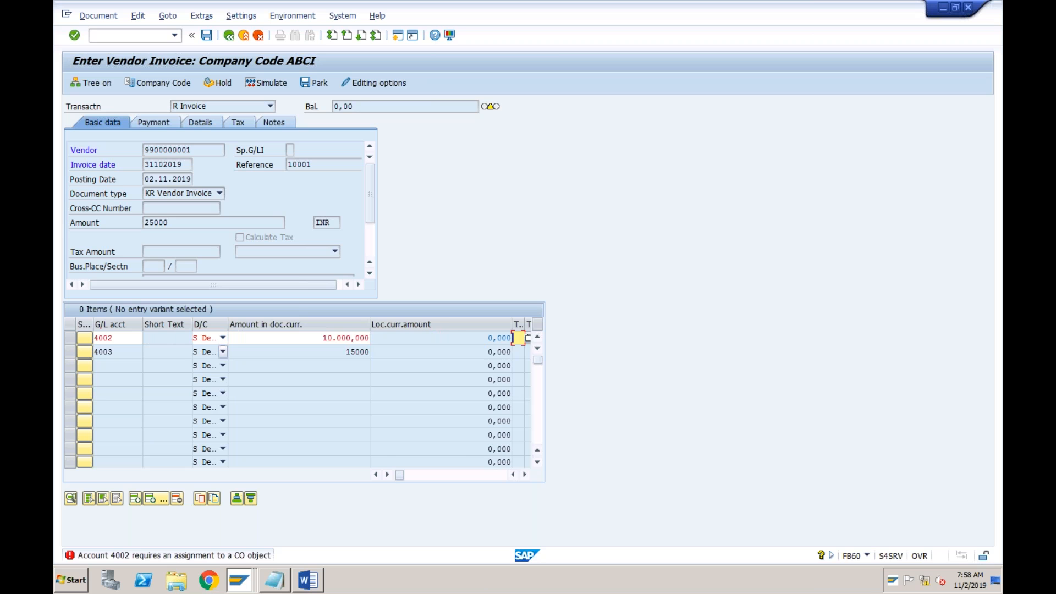
pyautogui.press('Tab')
pyautogui.press('Tab')
pyautogui.press('Tab')
pyautogui.press('Tab')
pyautogui.press('Tab')
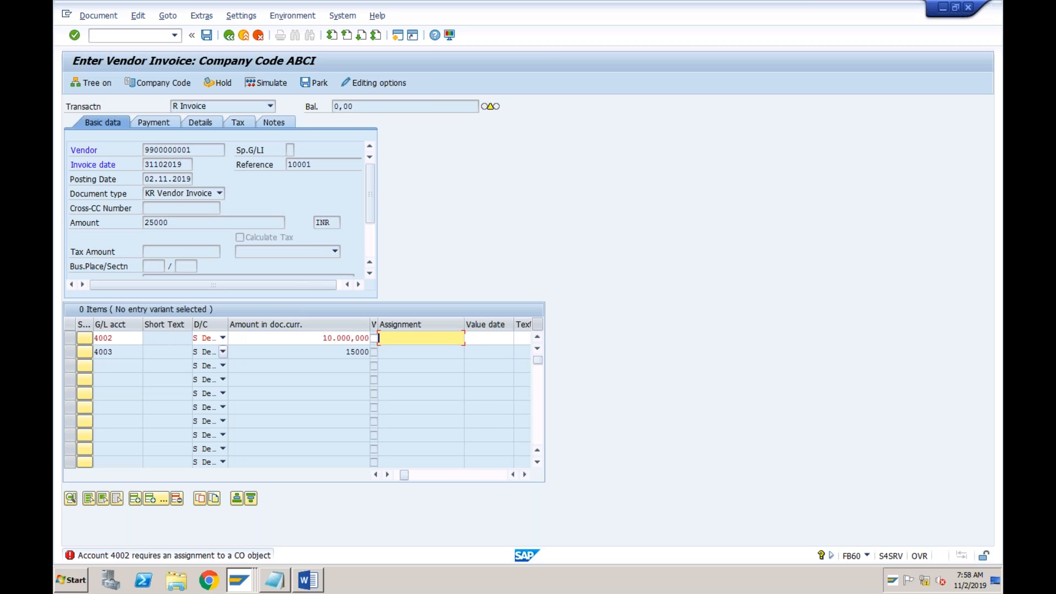
pyautogui.press('Tab')
pyautogui.press('Tab')
pyautogui.press('Tab')
pyautogui.press('Tab')
pyautogui.press('Tab')
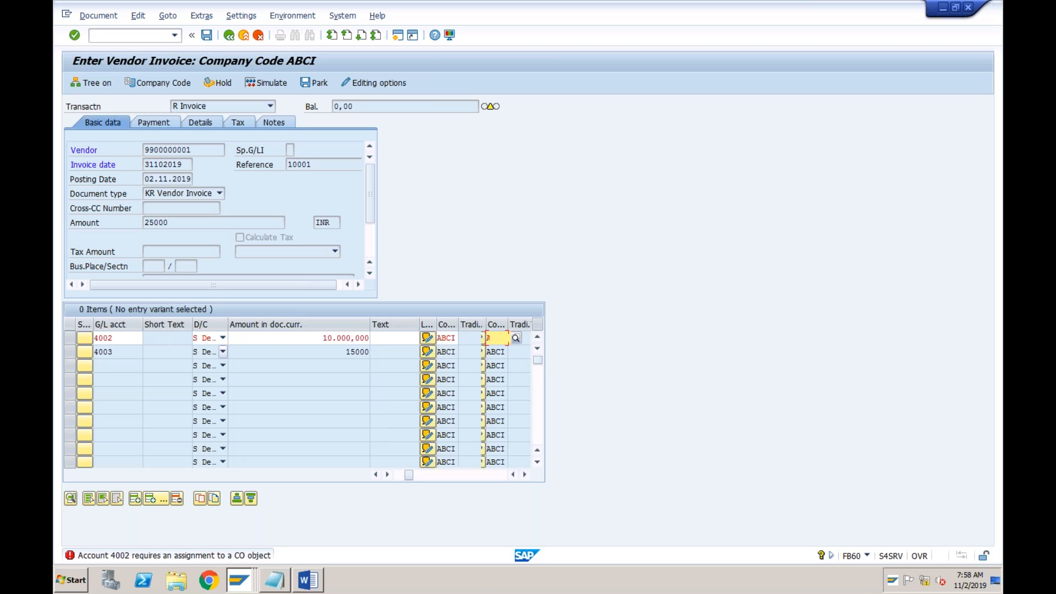
pyautogui.press('Tab')
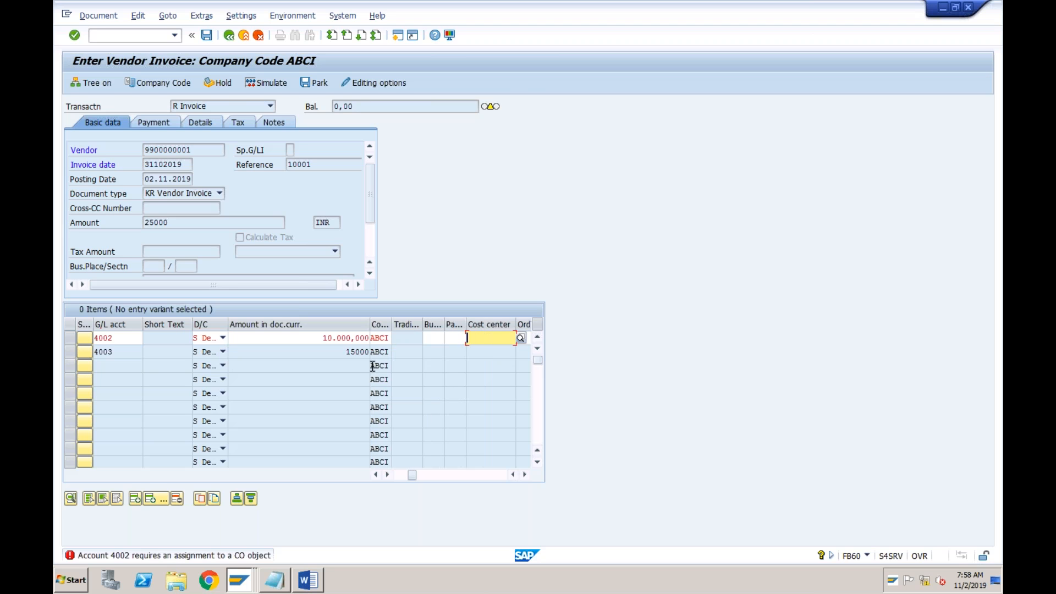
pyautogui.click(520, 338)
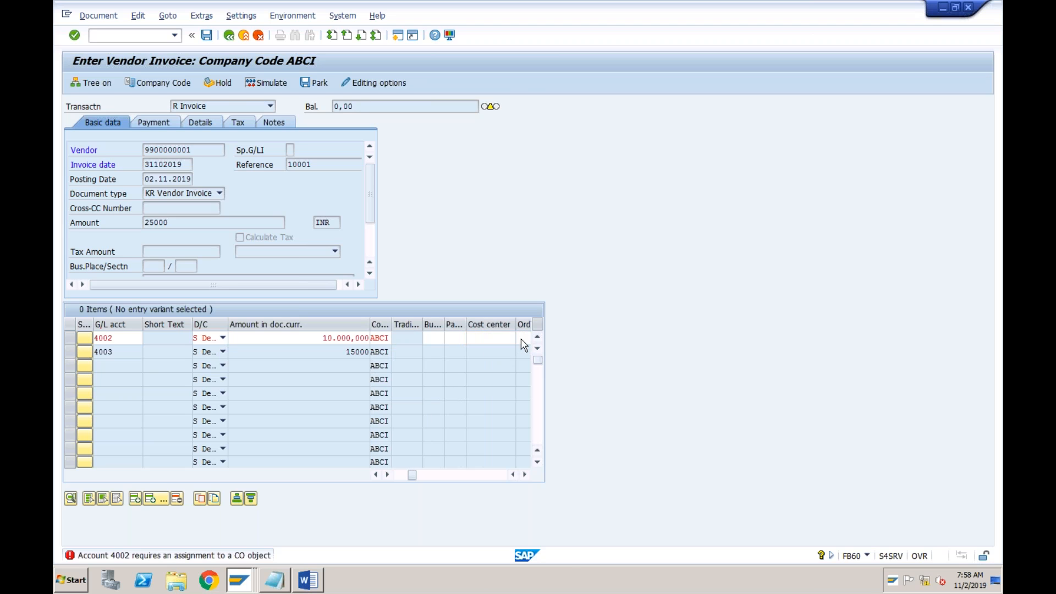
pyautogui.press('Return')
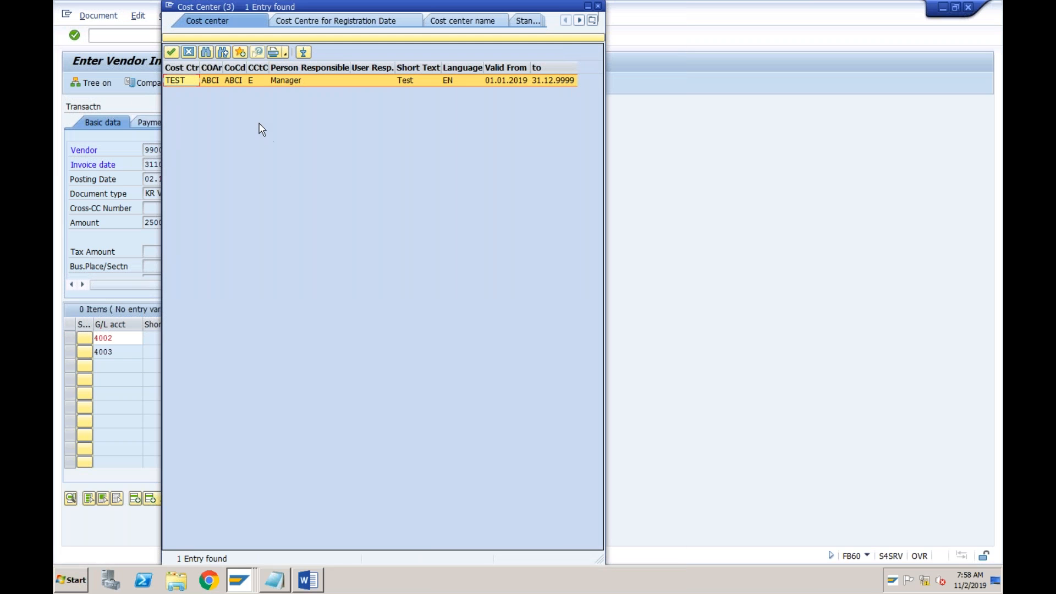
pyautogui.doubleClick(192, 84)
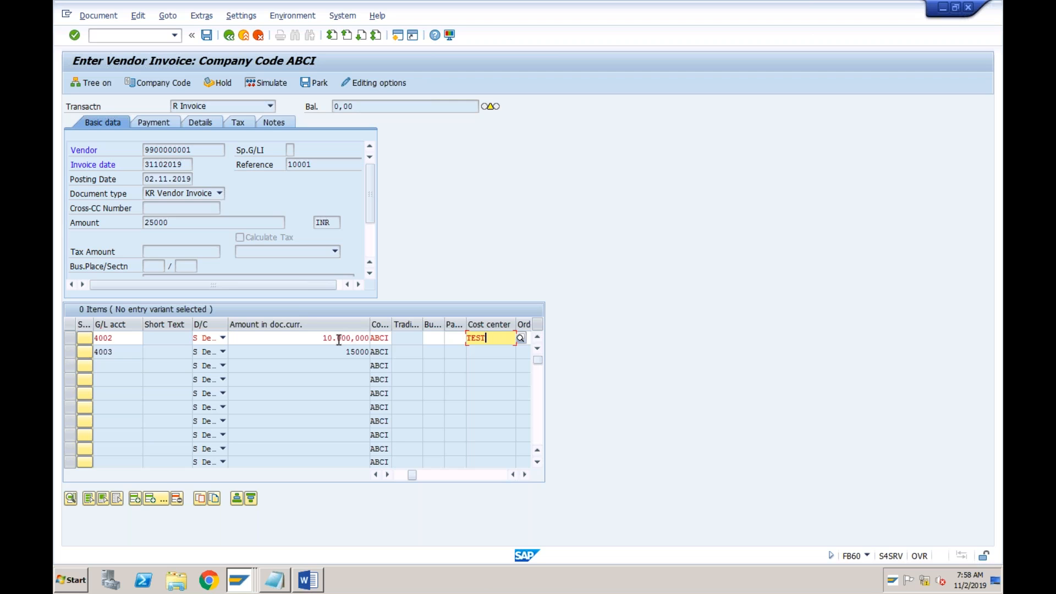
# Assign cost center TEST to the account 4003 line item and validate the invoice entries
pyautogui.press('Return')
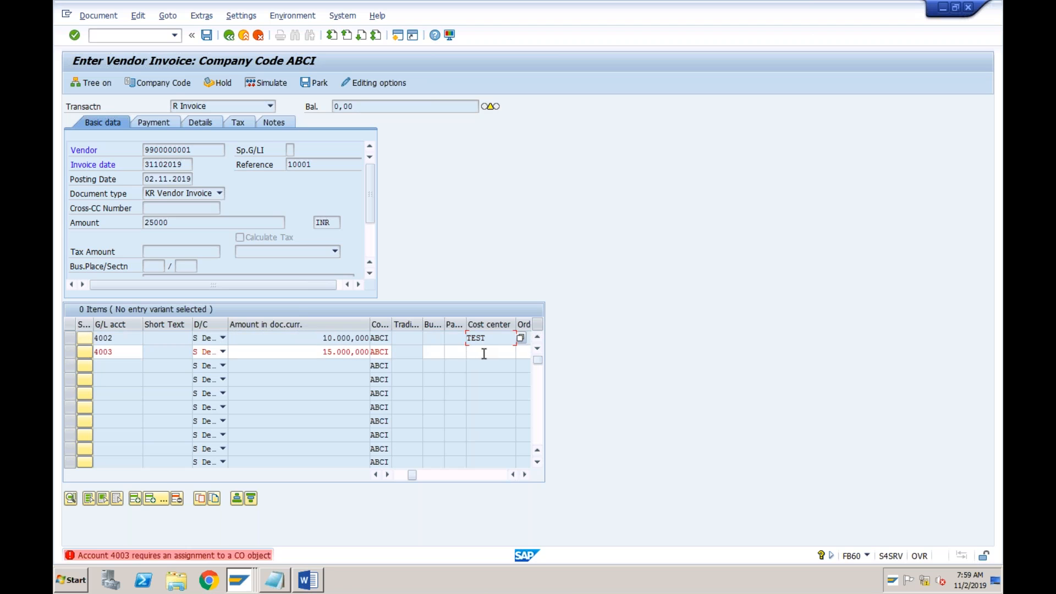
pyautogui.press('space')
pyautogui.press('Down')
pyautogui.press('Return')
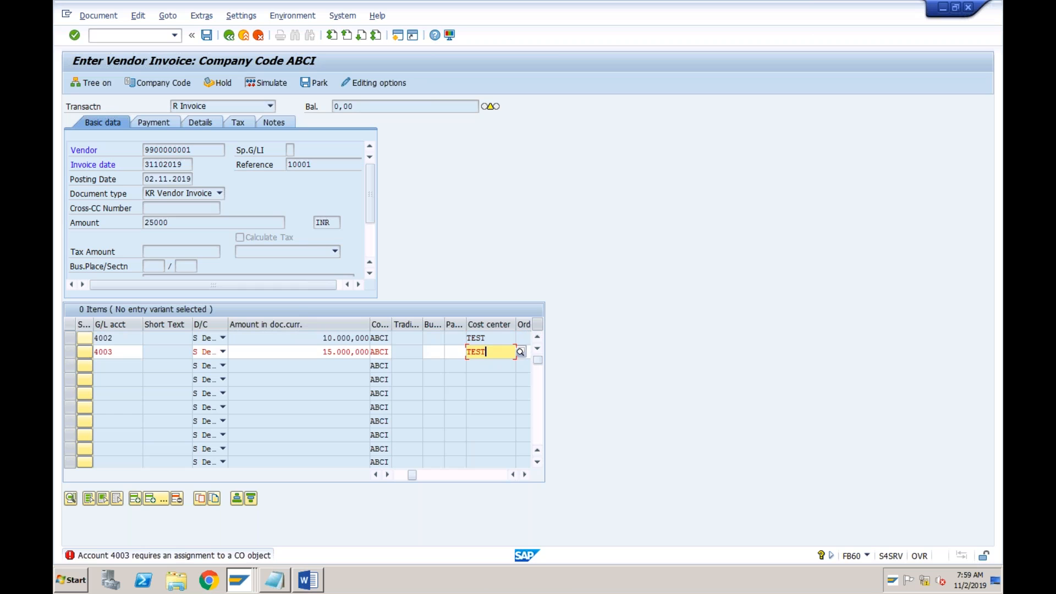
pyautogui.press('Return')
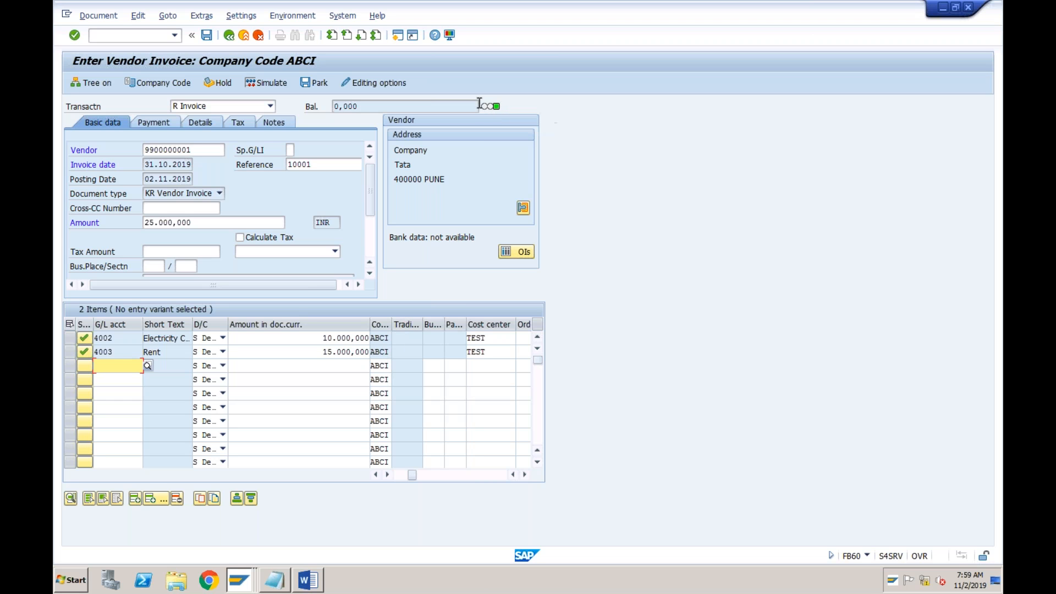
# Change the invoice amount to 24000 in the basic data and check the resulting balance
pyautogui.click(364, 108)
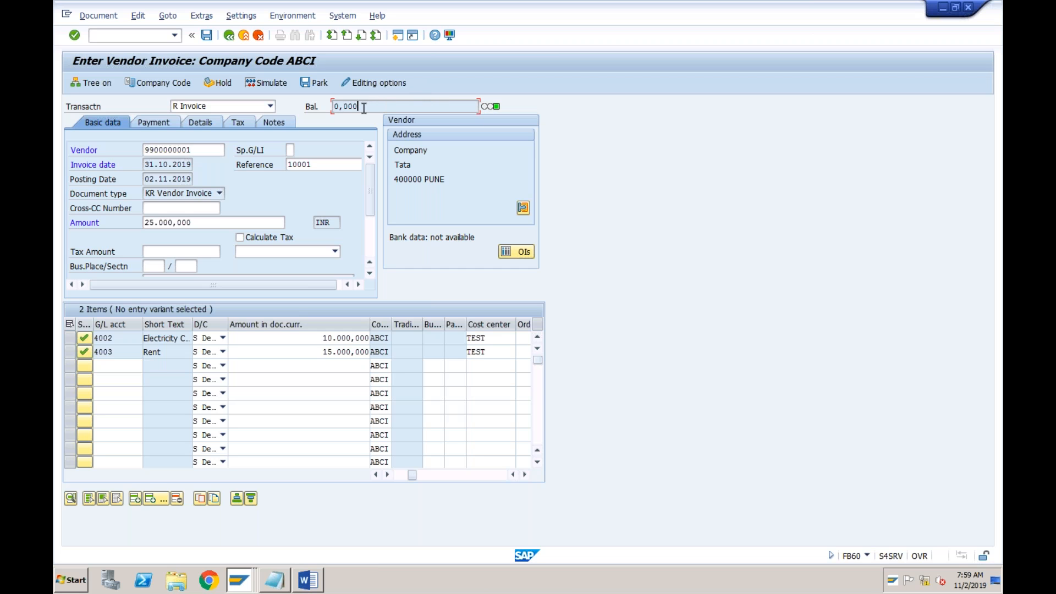
pyautogui.click(200, 223)
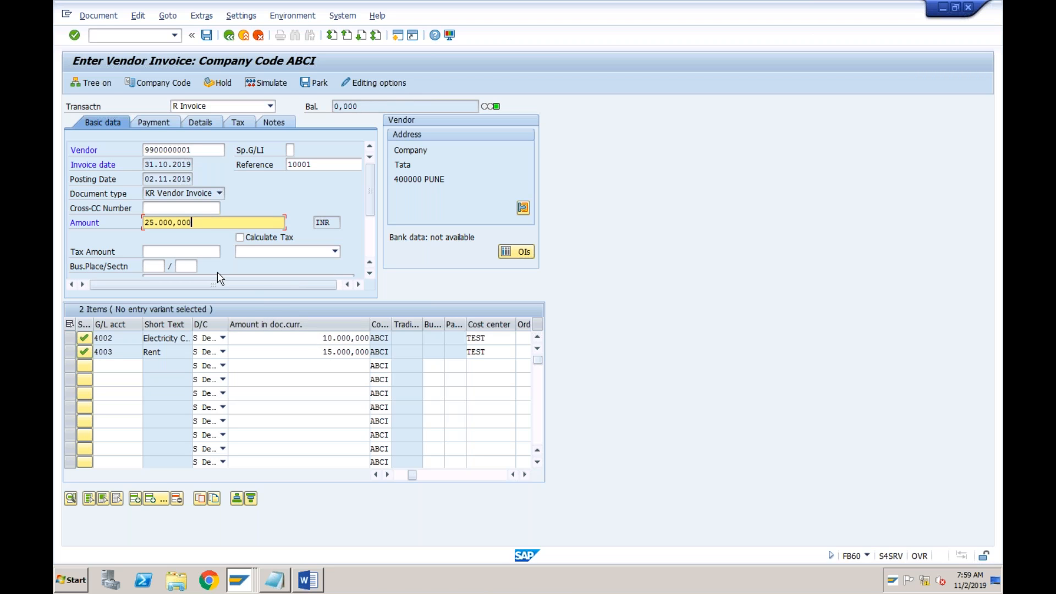
pyautogui.press('BackSpace')
pyautogui.press('BackSpace')
pyautogui.press('BackSpace')
pyautogui.press('BackSpace')
pyautogui.press('BackSpace')
pyautogui.press('BackSpace')
pyautogui.press('BackSpace')
pyautogui.press('BackSpace')
pyautogui.press('BackSpace')
pyautogui.press('BackSpace')
pyautogui.write('24')
pyautogui.write('000')
pyautogui.press('Return')
pyautogui.click(402, 106)
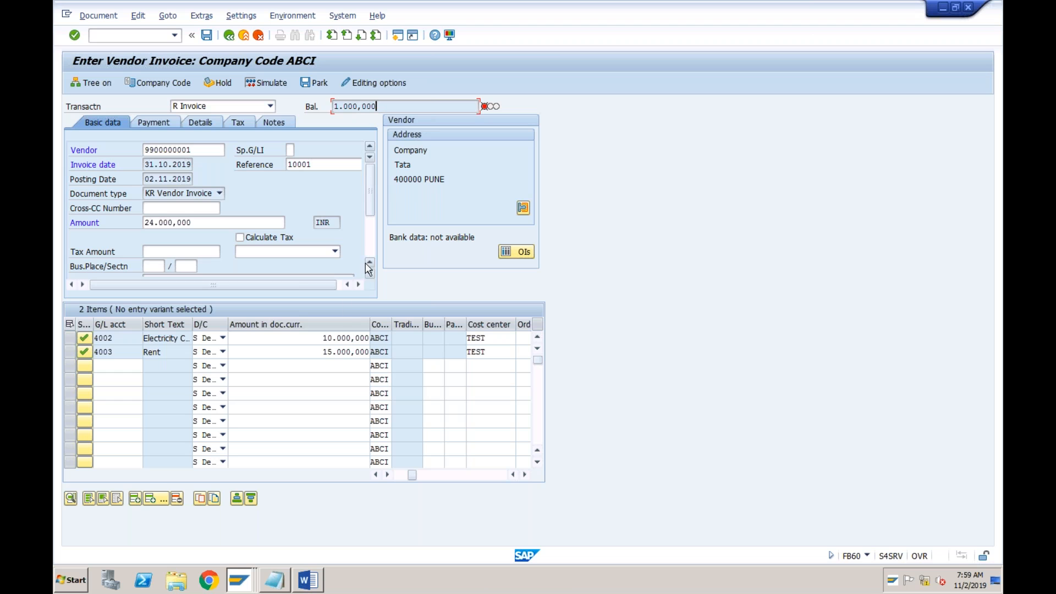
# Compare the debit amounts of the Electricity and Rent line items with the invoice header amount and inspect the debit/credit options
pyautogui.click(307, 338)
pyautogui.click(308, 355)
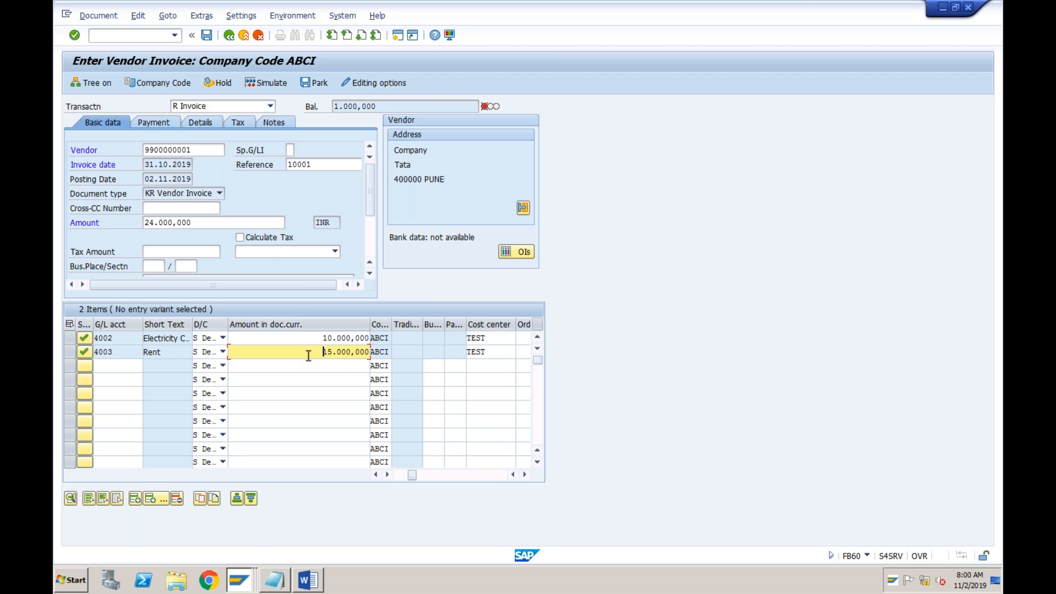
pyautogui.click(219, 225)
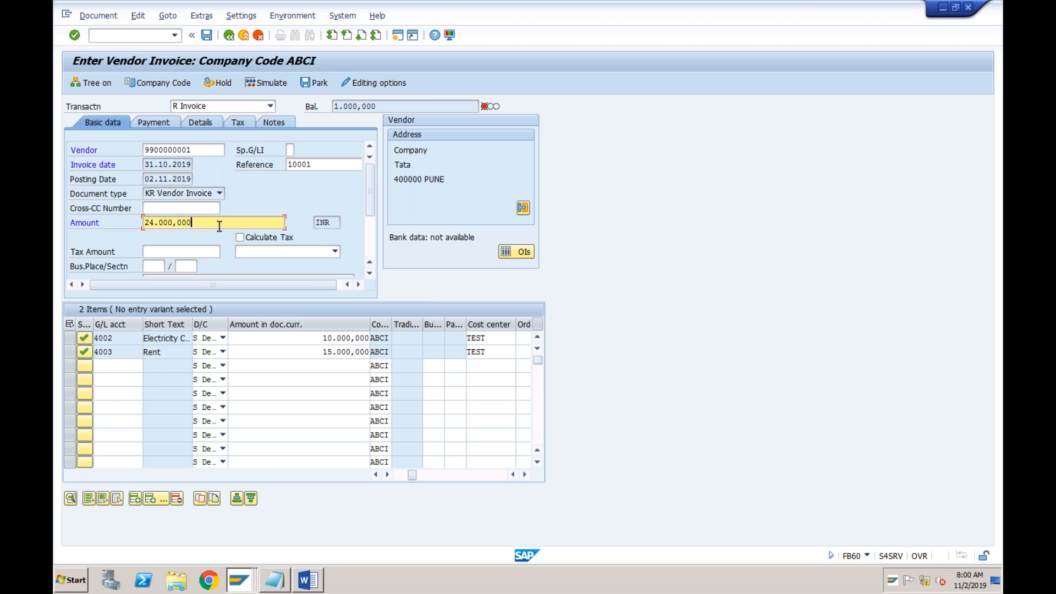
pyautogui.click(285, 337)
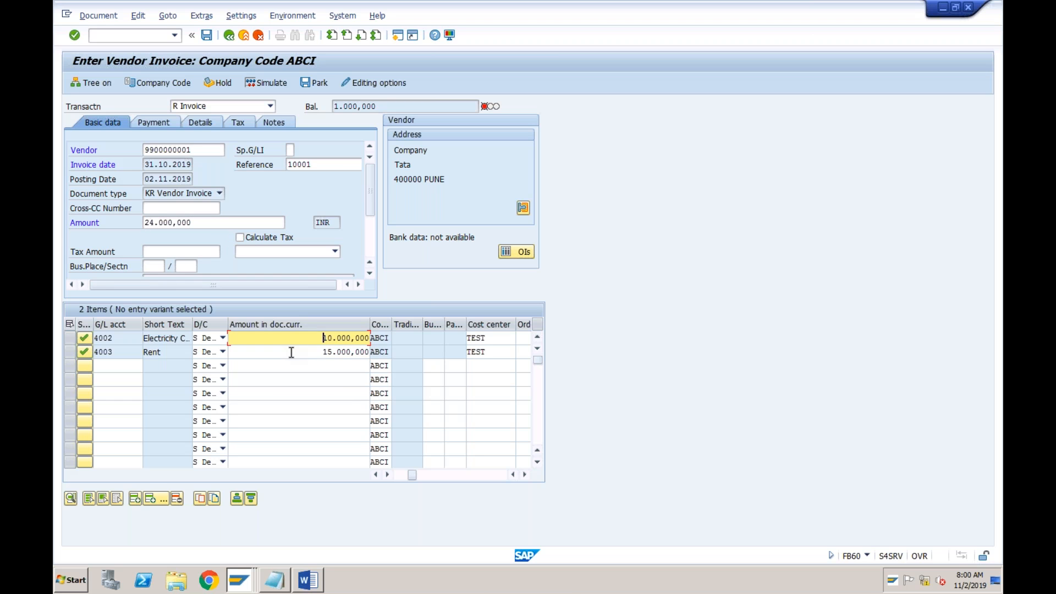
pyautogui.click(291, 352)
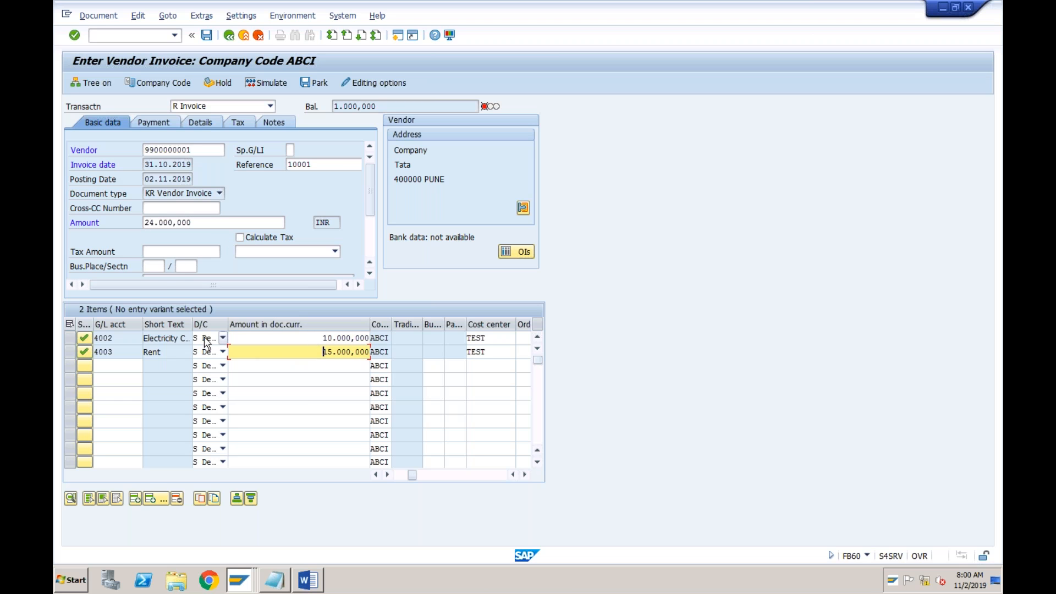
pyautogui.click(223, 339)
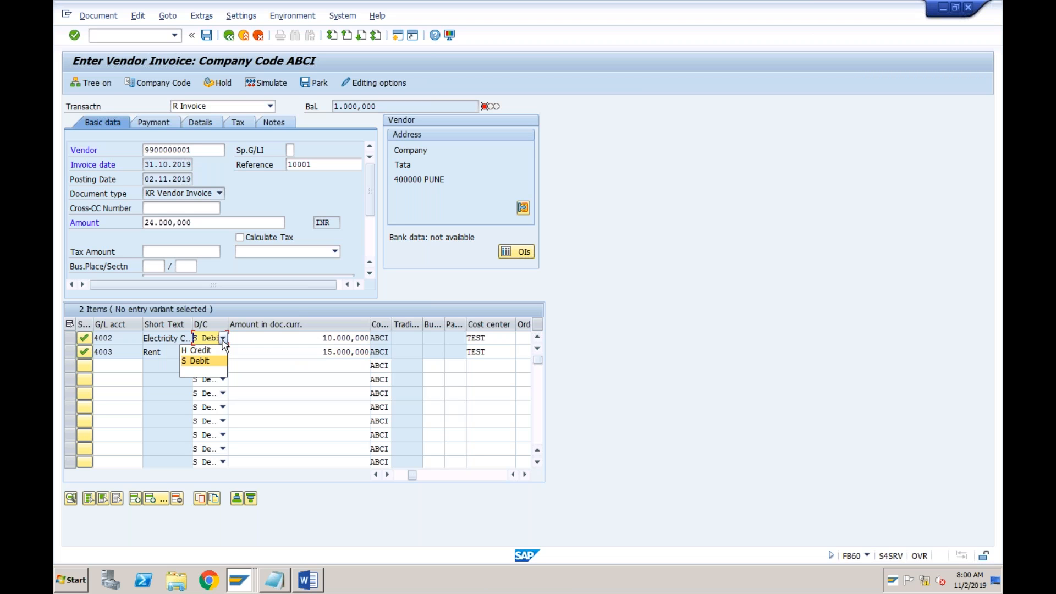
pyautogui.click(223, 341)
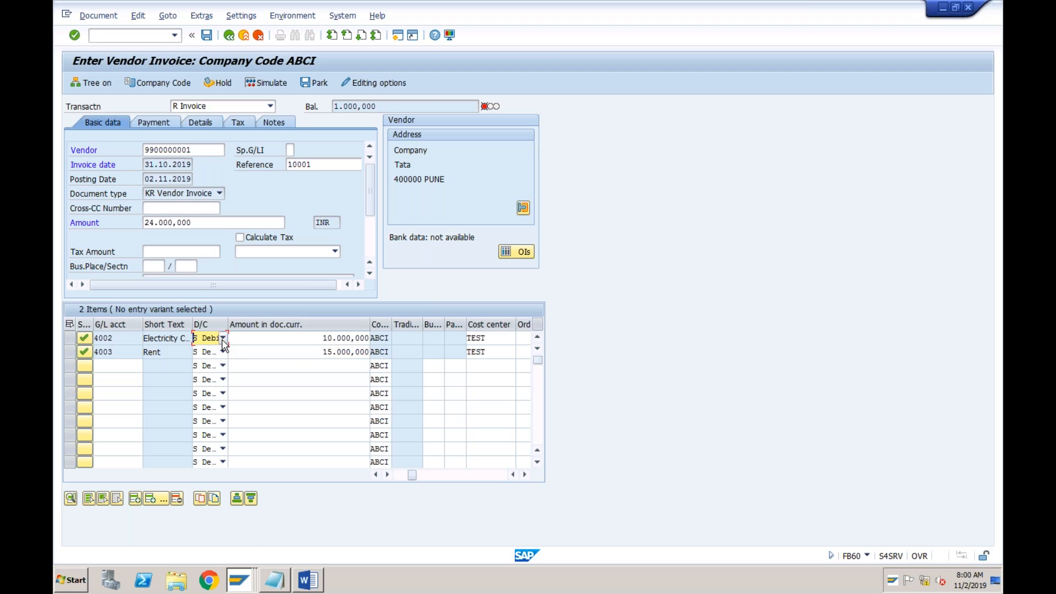
pyautogui.click(278, 340)
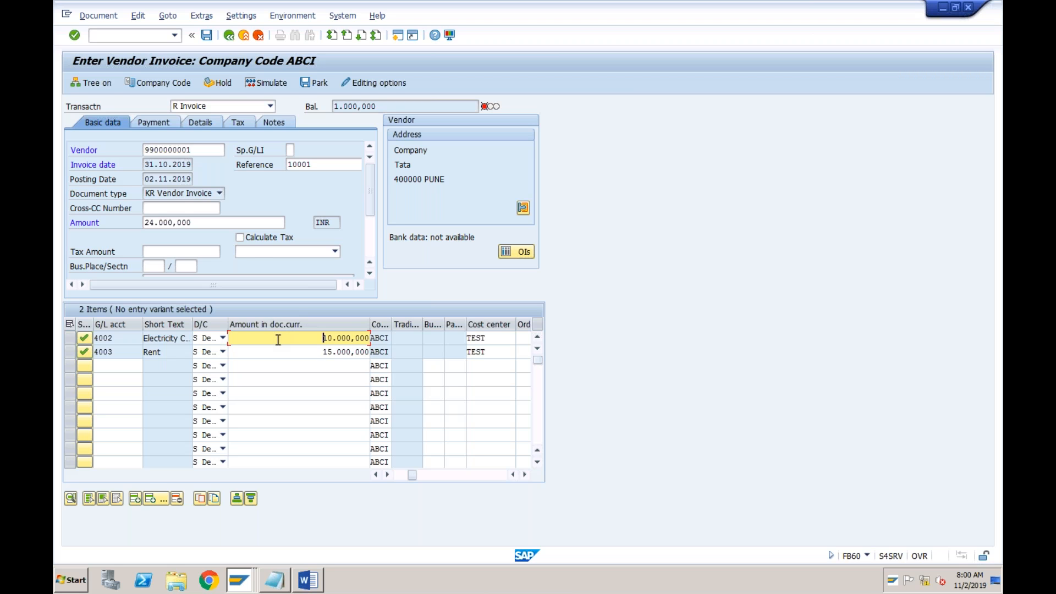
pyautogui.click(224, 227)
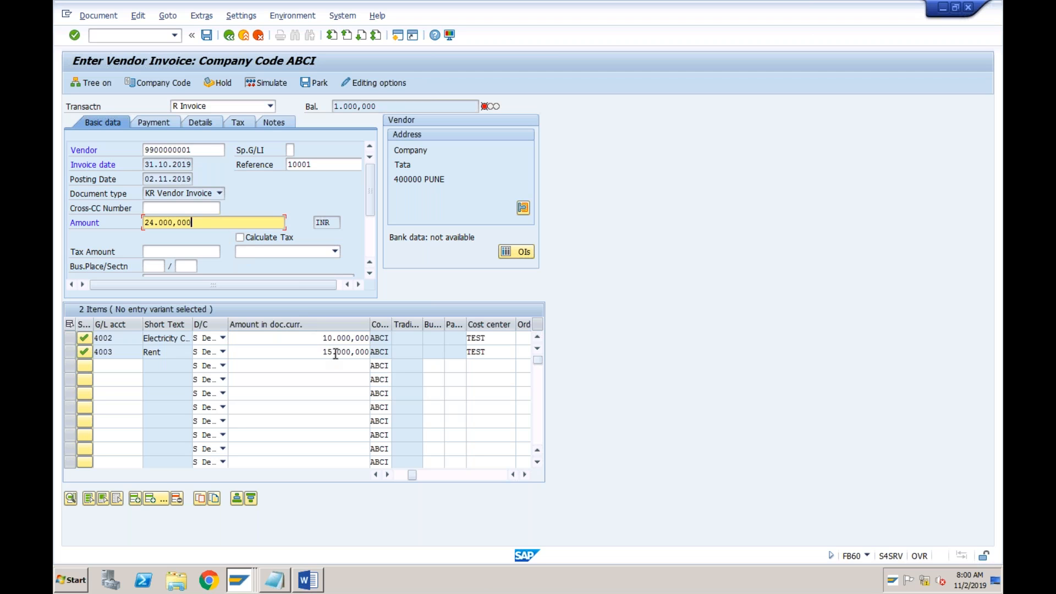
# Set the invoice amount in the basic data to 25000 and validate the entry
pyautogui.click(150, 223)
pyautogui.click(203, 224)
pyautogui.click(149, 222)
pyautogui.write('5')
pyautogui.press('Return')
# Check the due date on the TATA Power Limited invoice in Word and return to the ABCI vendor invoice in SAP
pyautogui.click(308, 580)
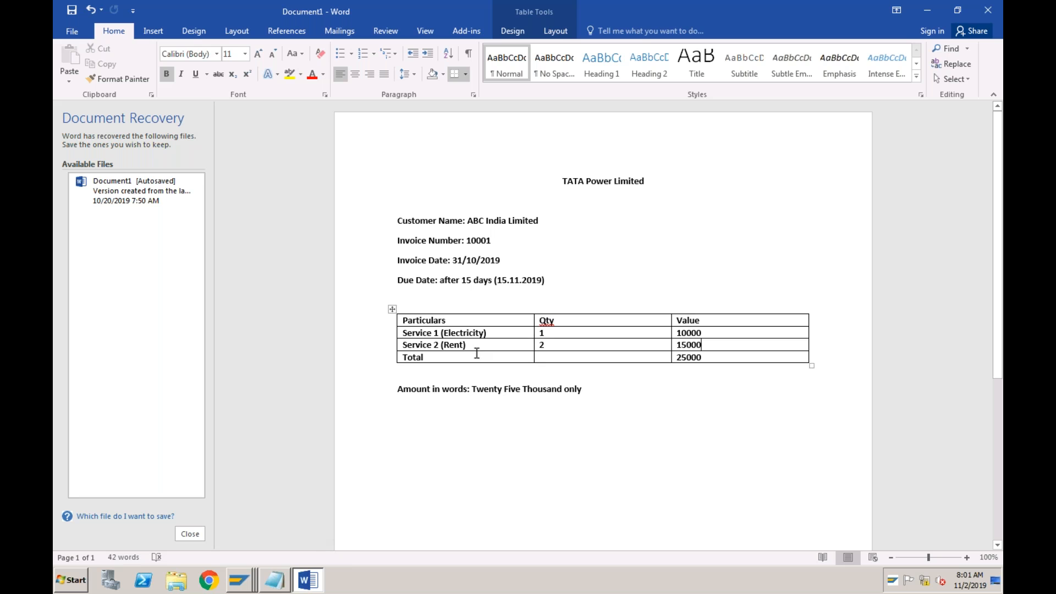
pyautogui.click(546, 280)
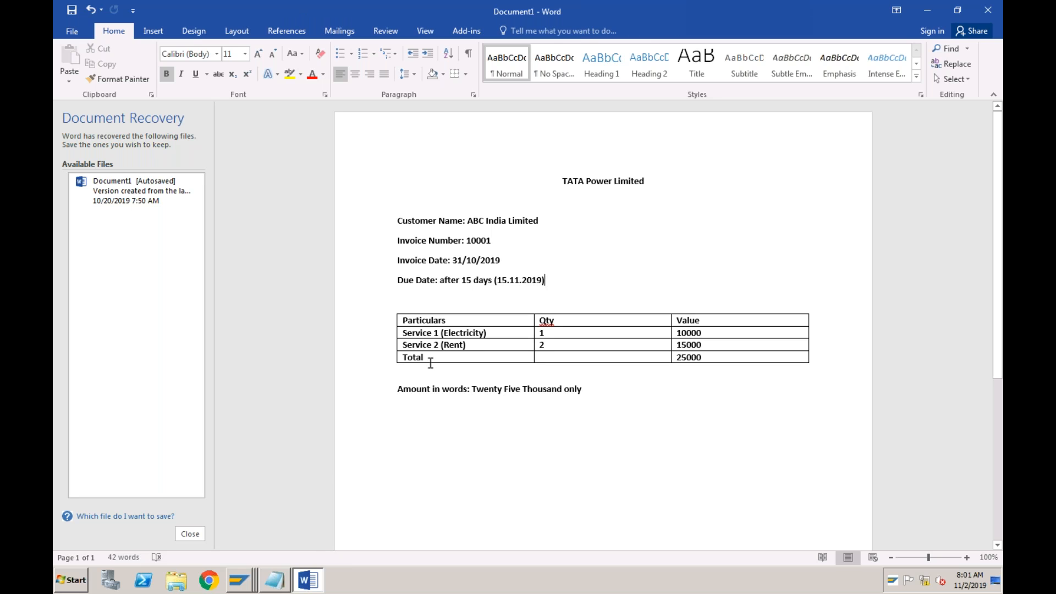
pyautogui.click(246, 582)
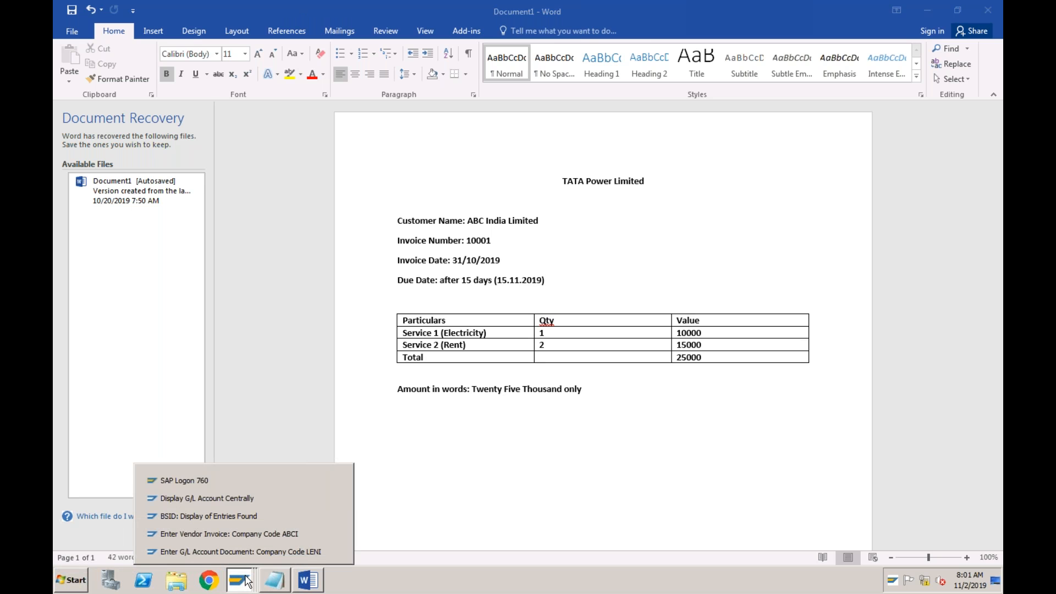
pyautogui.click(253, 533)
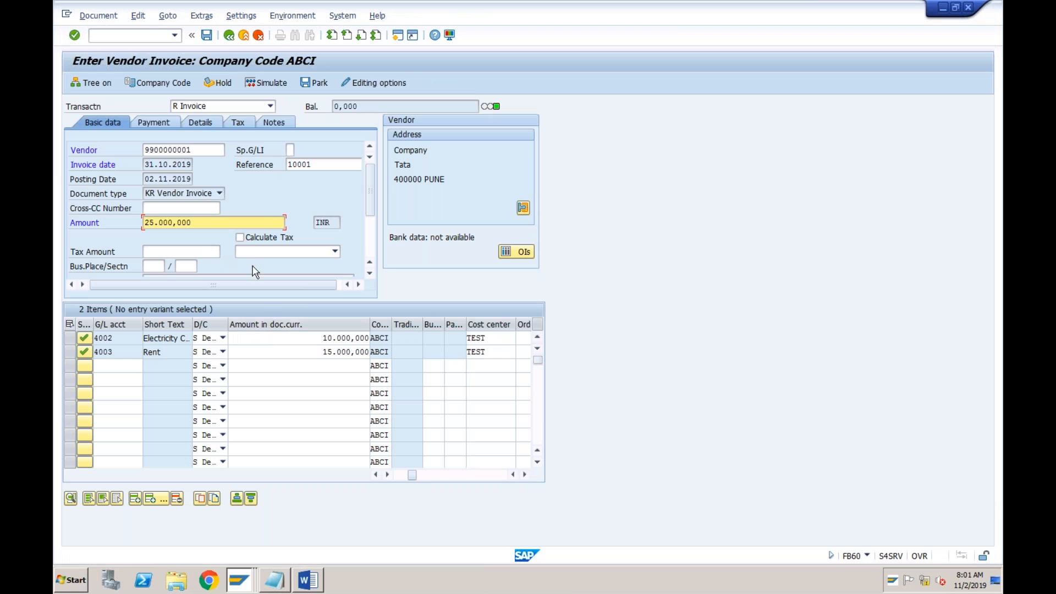
# Set the invoice's payment terms to 0002, within 14 days 2 % cash discount and within 30 days due net
pyautogui.click(161, 124)
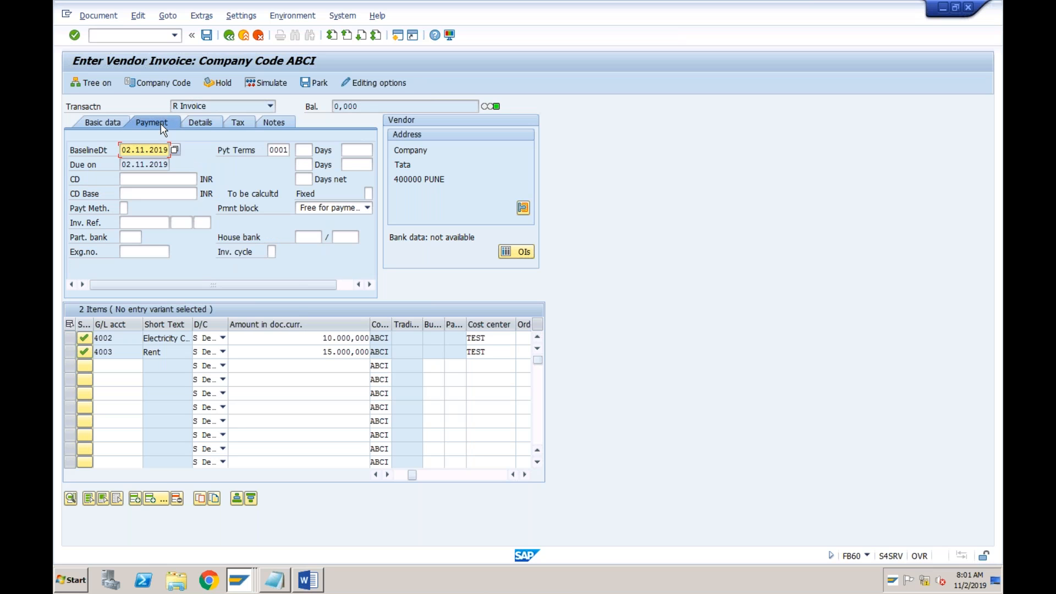
pyautogui.click(279, 151)
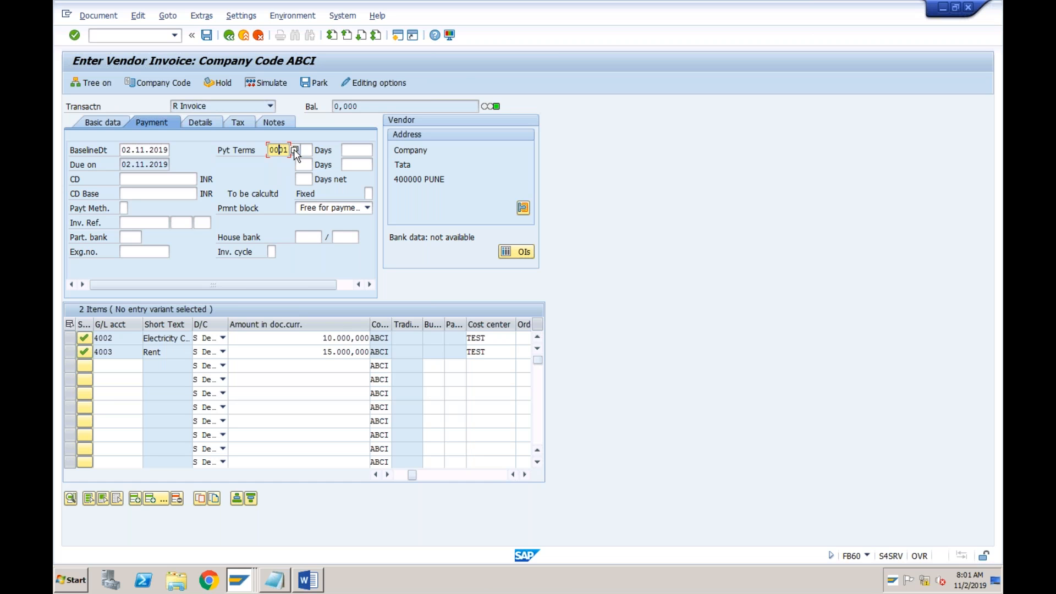
pyautogui.click(294, 150)
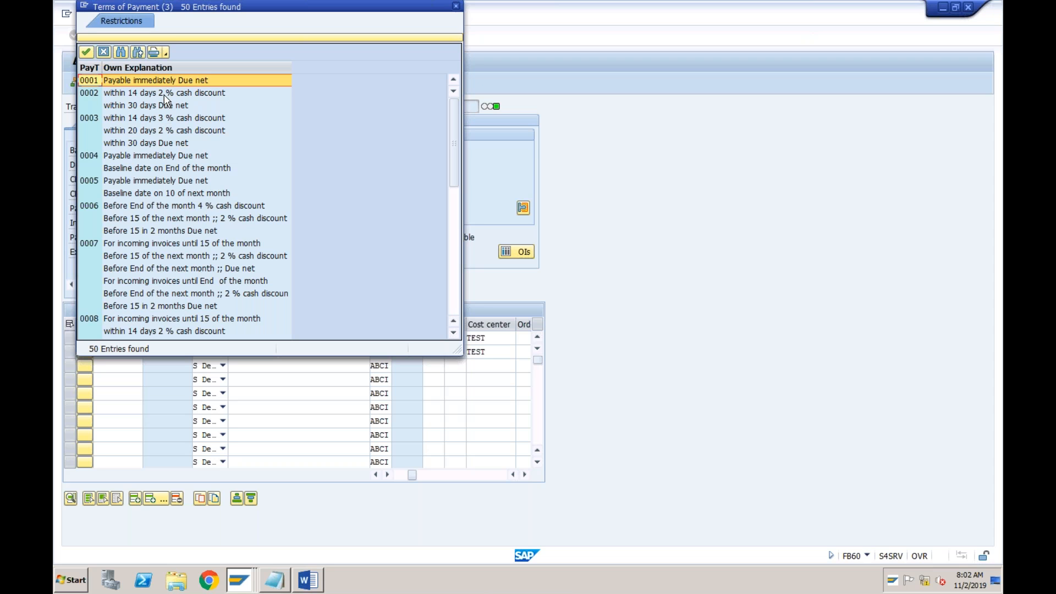
pyautogui.click(132, 105)
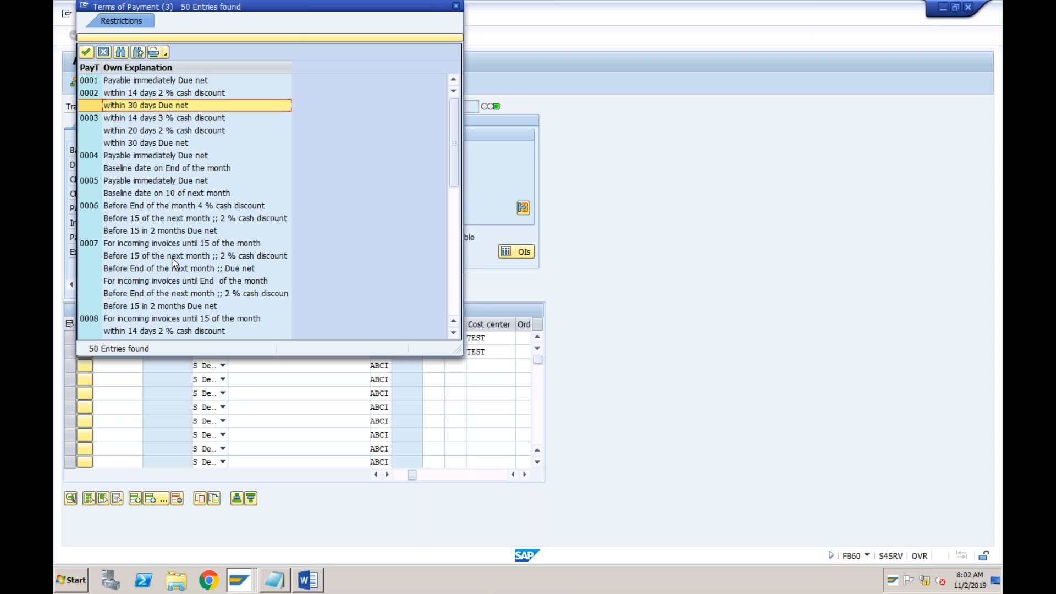
pyautogui.doubleClick(154, 108)
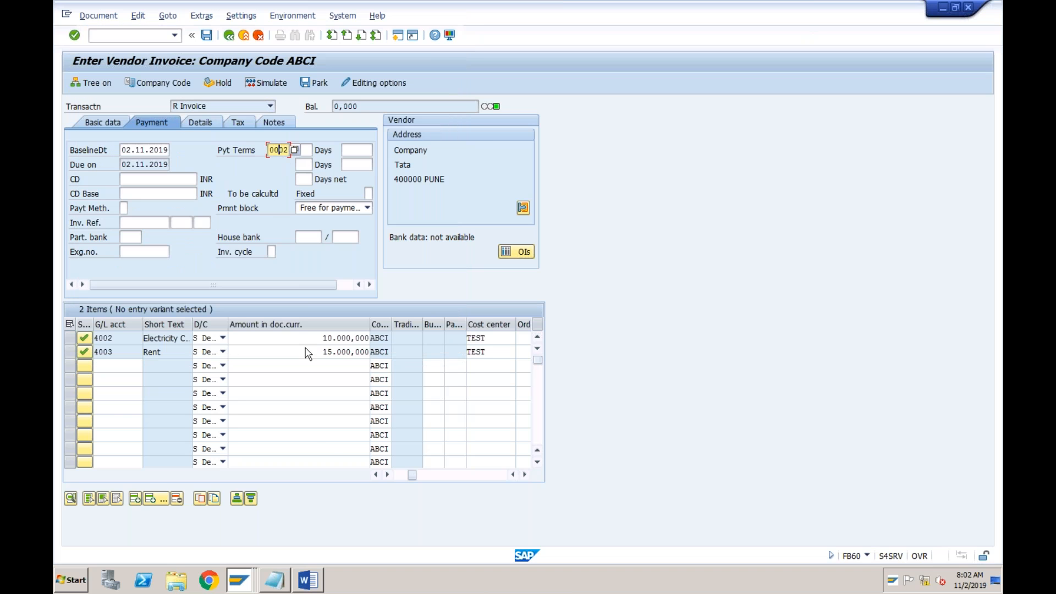
# Switch to the Word invoice and change its due date line to after 30 days (30.11.2019)
pyautogui.click(308, 579)
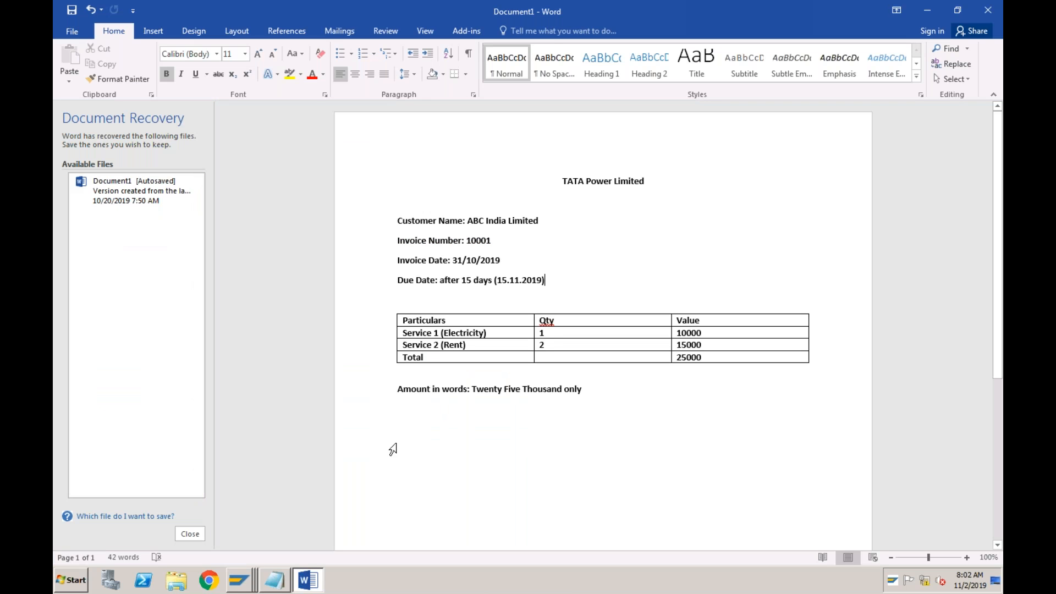
pyautogui.click(470, 281)
pyautogui.press('BackSpace')
pyautogui.press('BackSpace')
pyautogui.write('3')
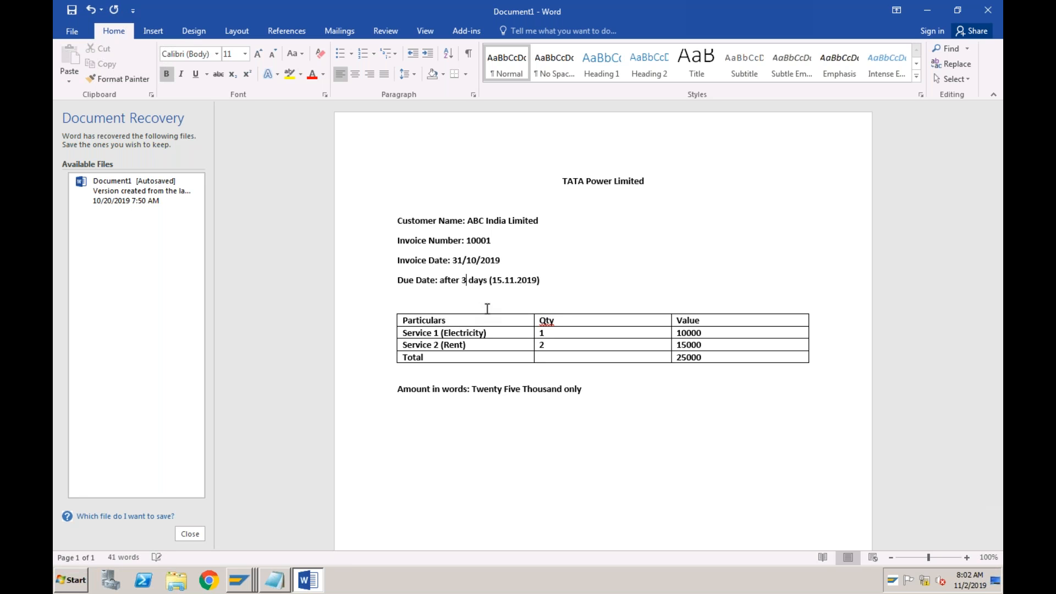
pyautogui.write('0')
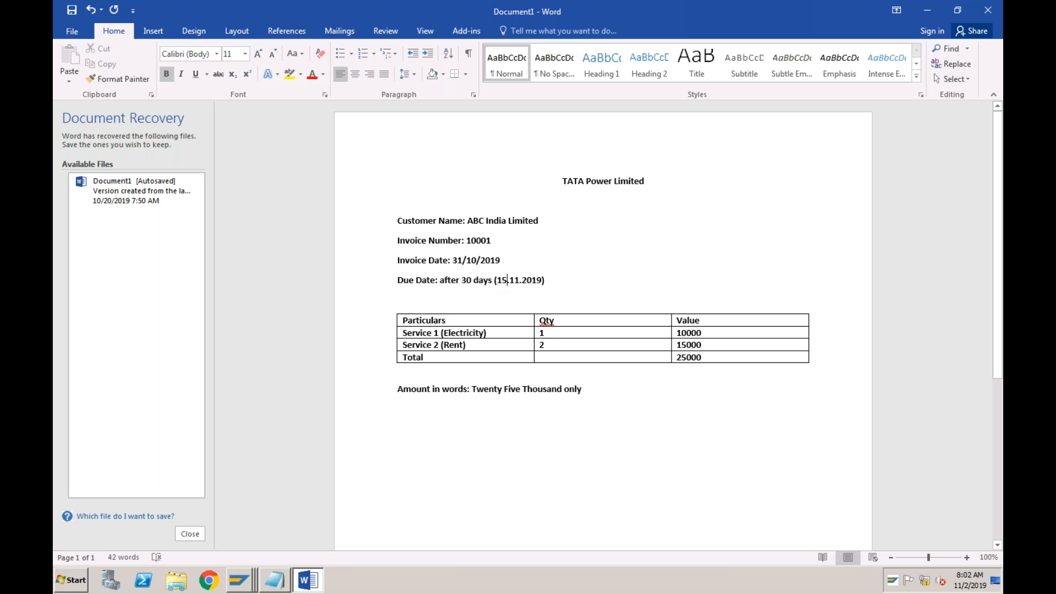
pyautogui.press('BackSpace')
pyautogui.press('BackSpace')
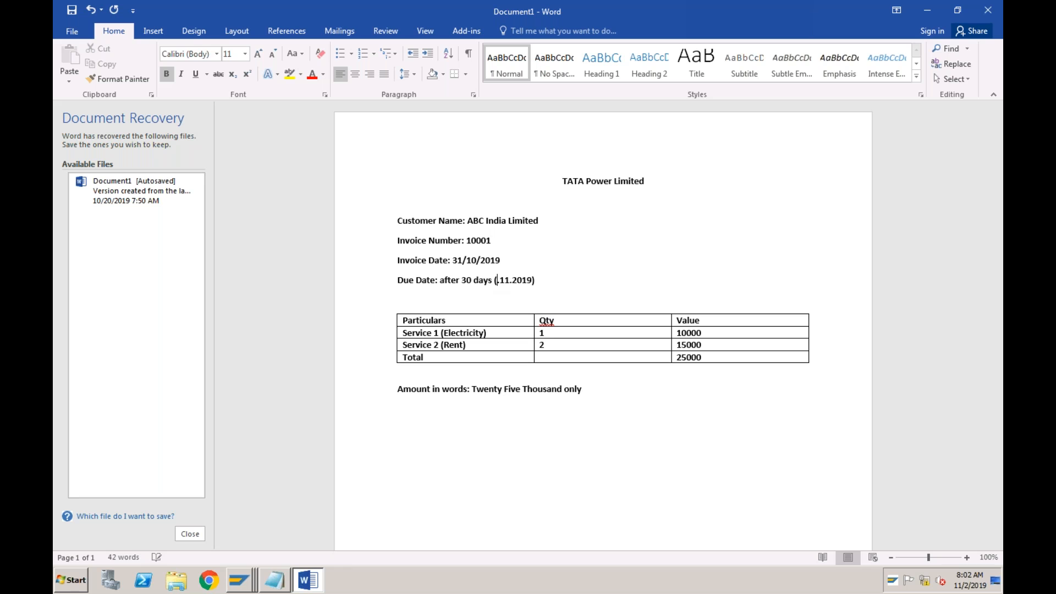
pyautogui.write('30')
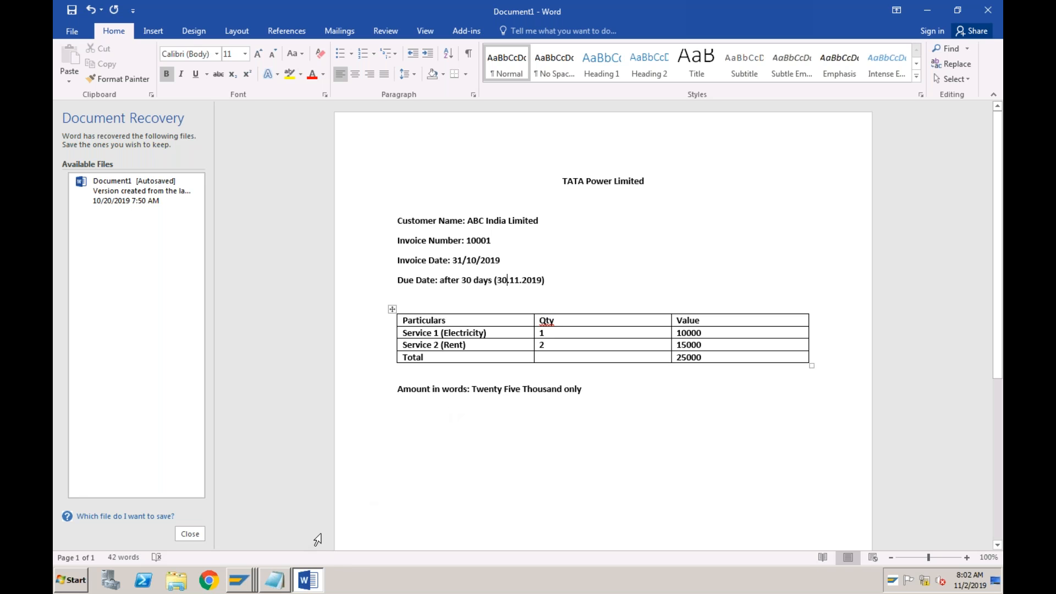
# Return to the ABCI vendor invoice in SAP and validate the changed payment terms to update the due date
pyautogui.click(247, 583)
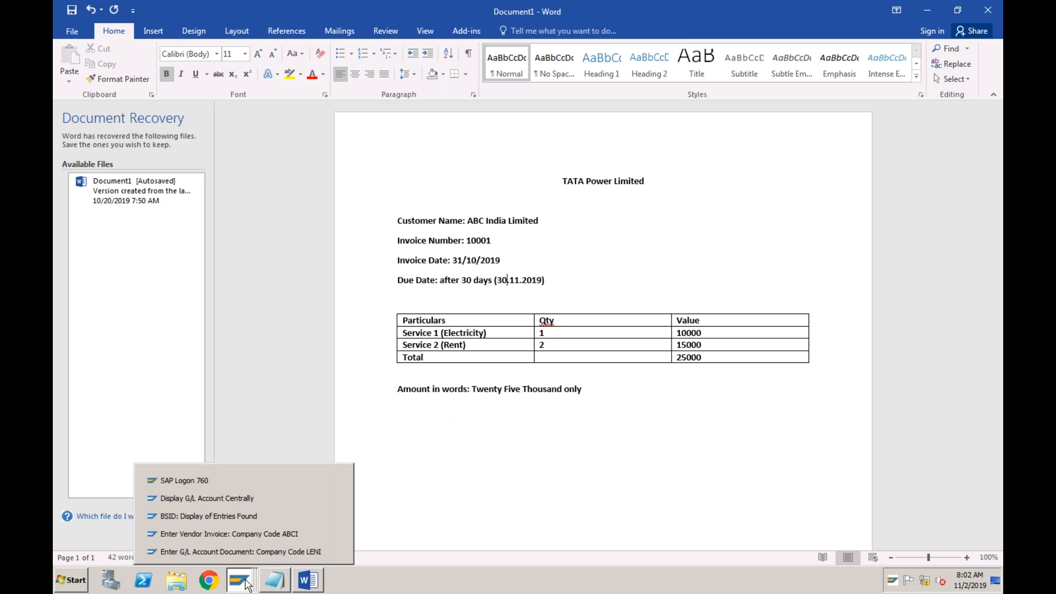
pyautogui.click(249, 531)
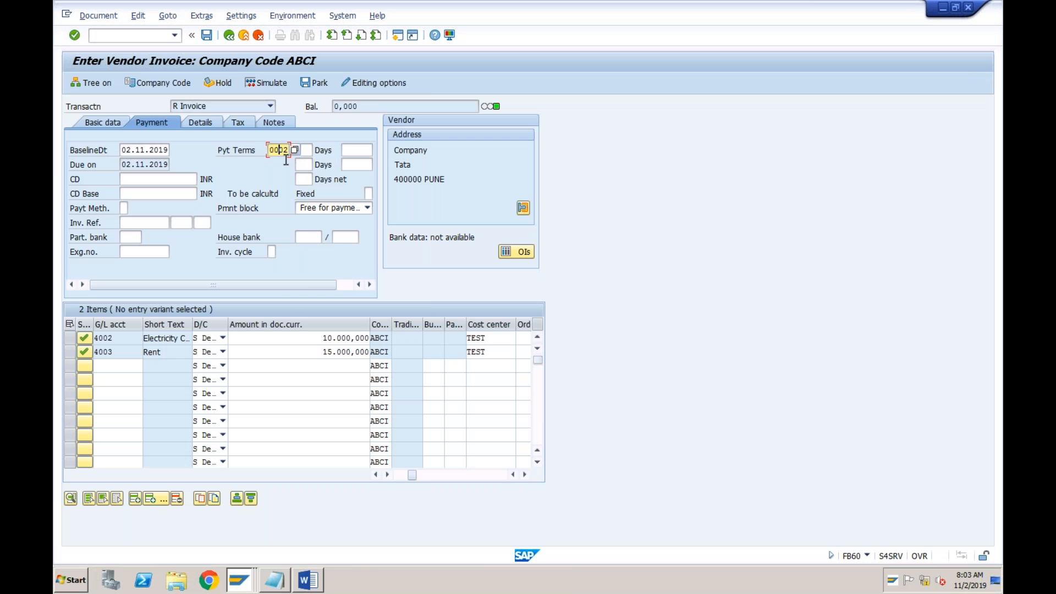
pyautogui.click(161, 164)
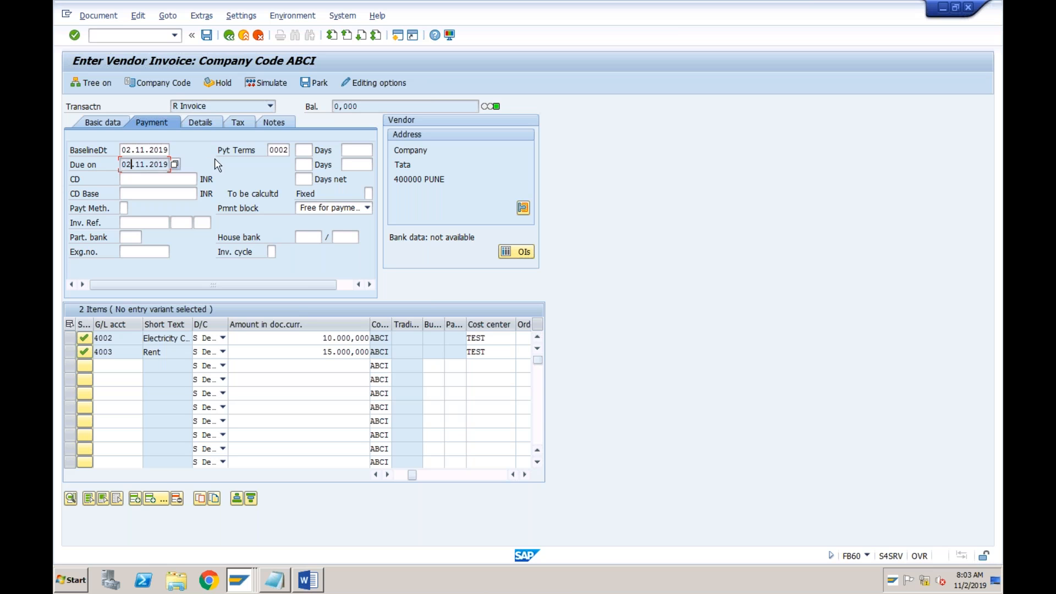
pyautogui.press('Return')
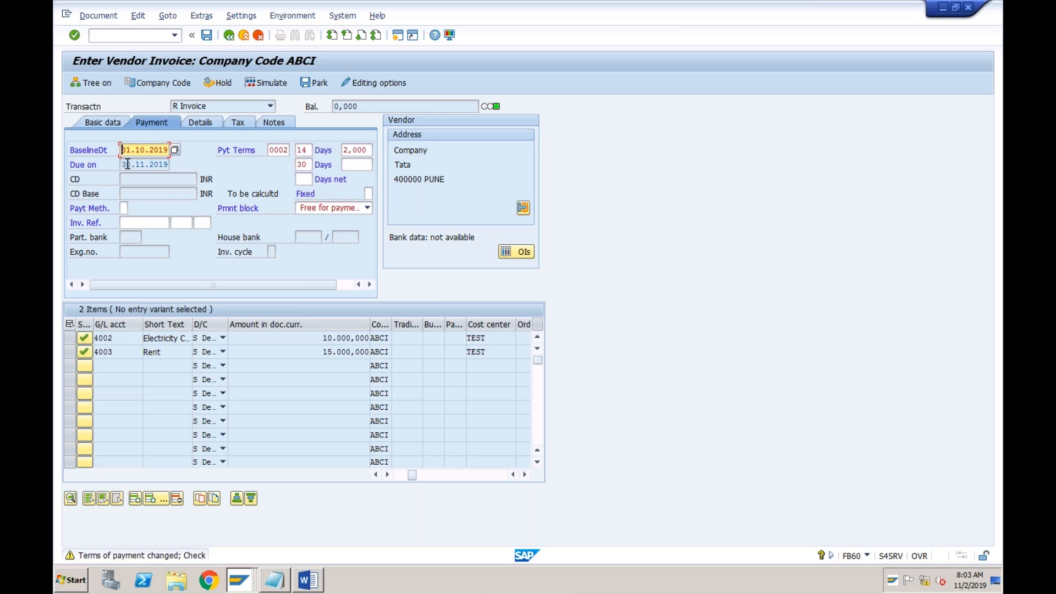
# Review the due date, payment terms code, day limits and cash discount percentage in the invoice's payment data
pyautogui.click(286, 149)
pyautogui.click(308, 167)
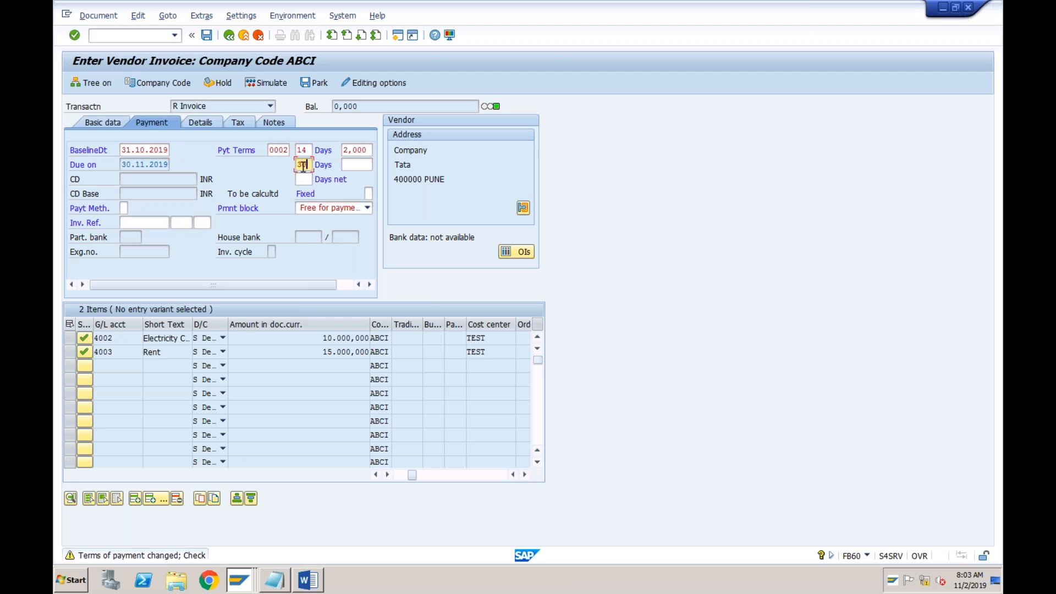
pyautogui.click(132, 165)
pyautogui.click(276, 151)
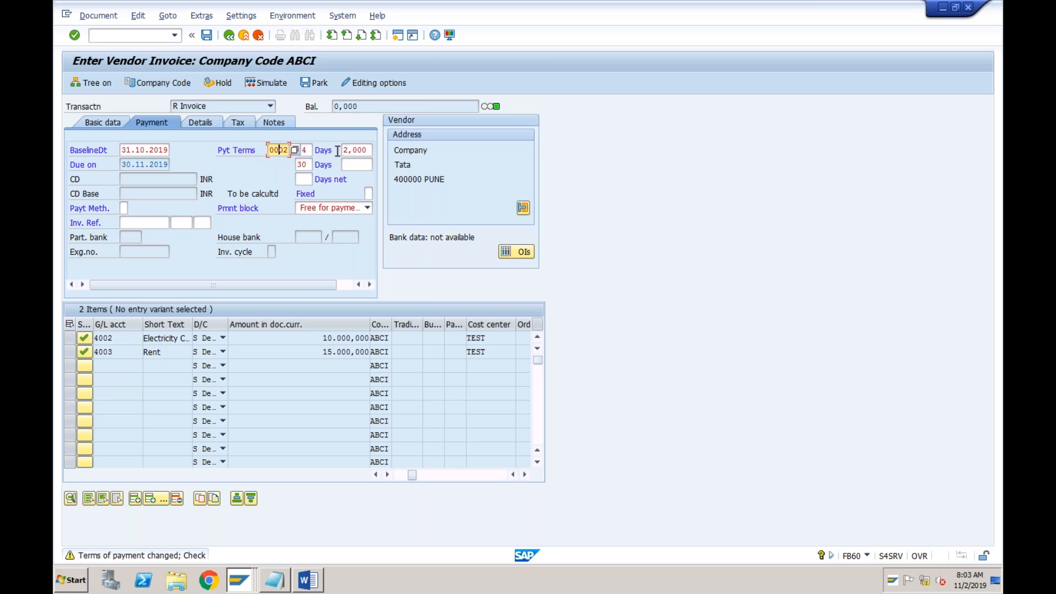
pyautogui.click(310, 152)
pyautogui.write('14')
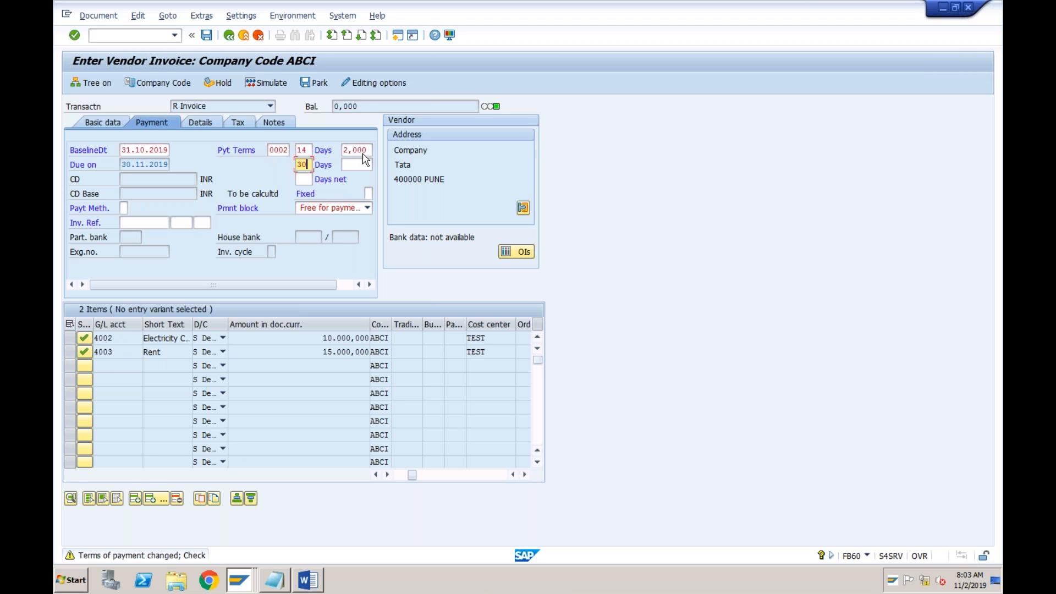
# Check the cash discount percentage, due date and payment terms code, and confirm the changed terms of payment
pyautogui.click(363, 150)
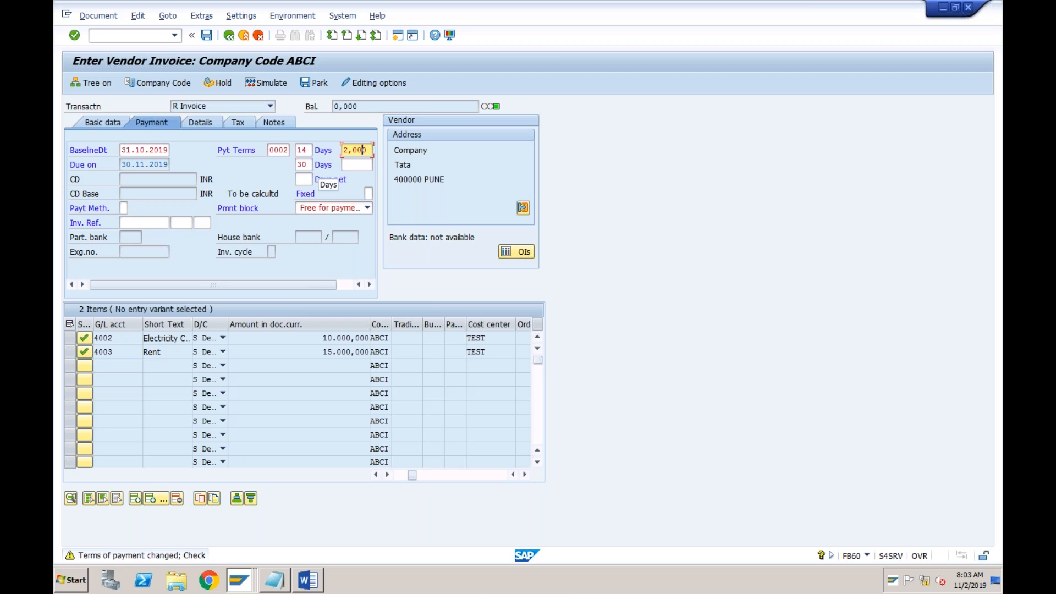
pyautogui.click(144, 163)
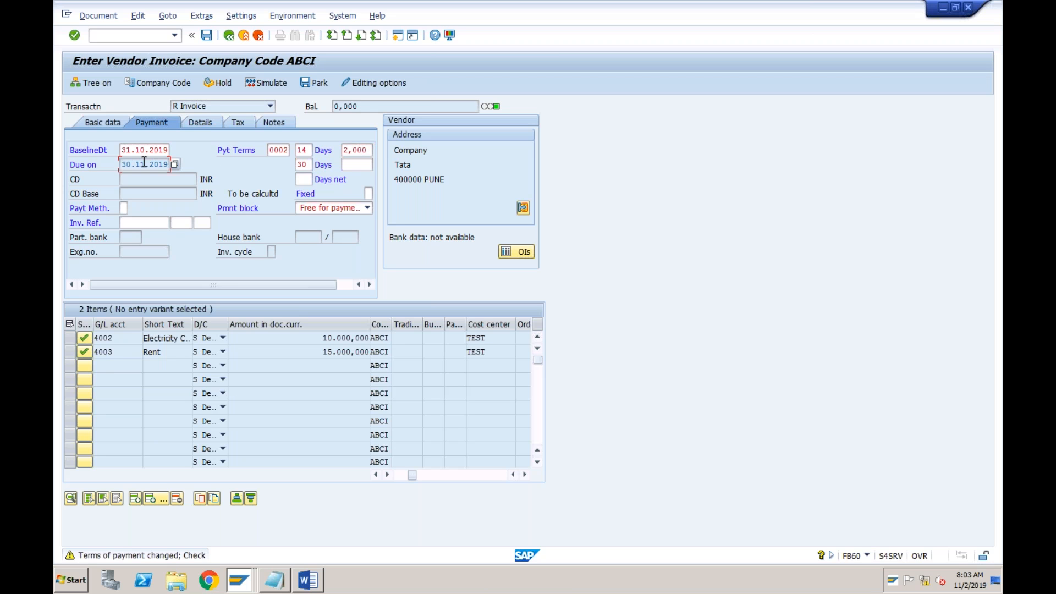
pyautogui.click(276, 149)
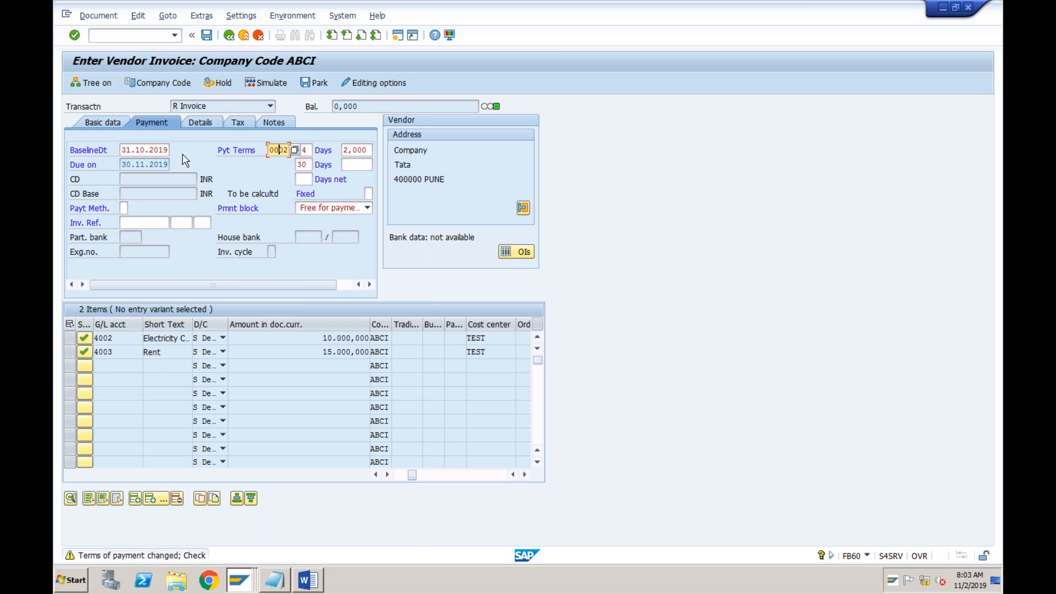
pyautogui.click(134, 165)
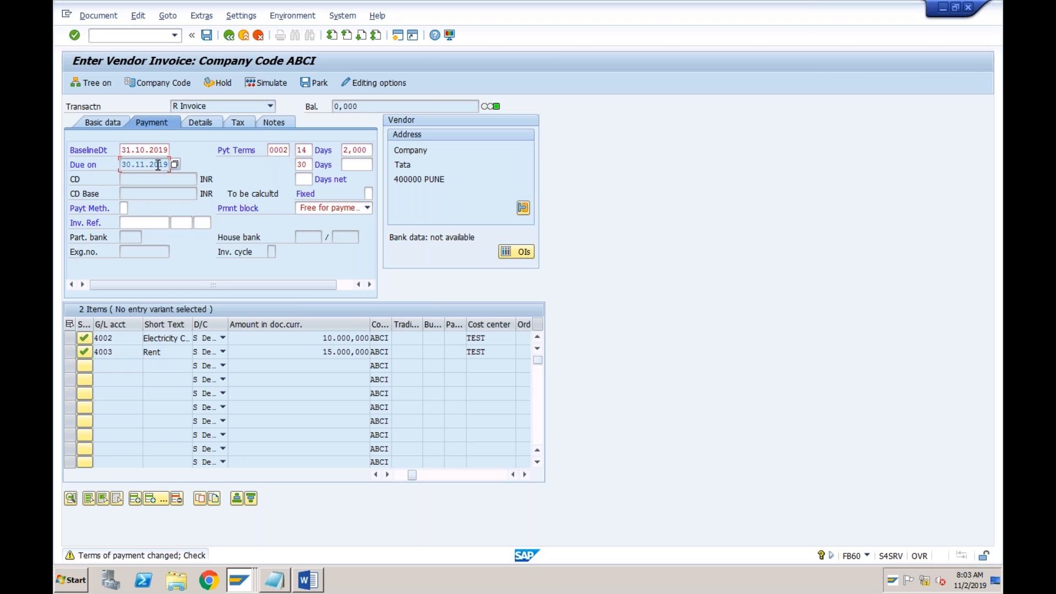
pyautogui.press('Return')
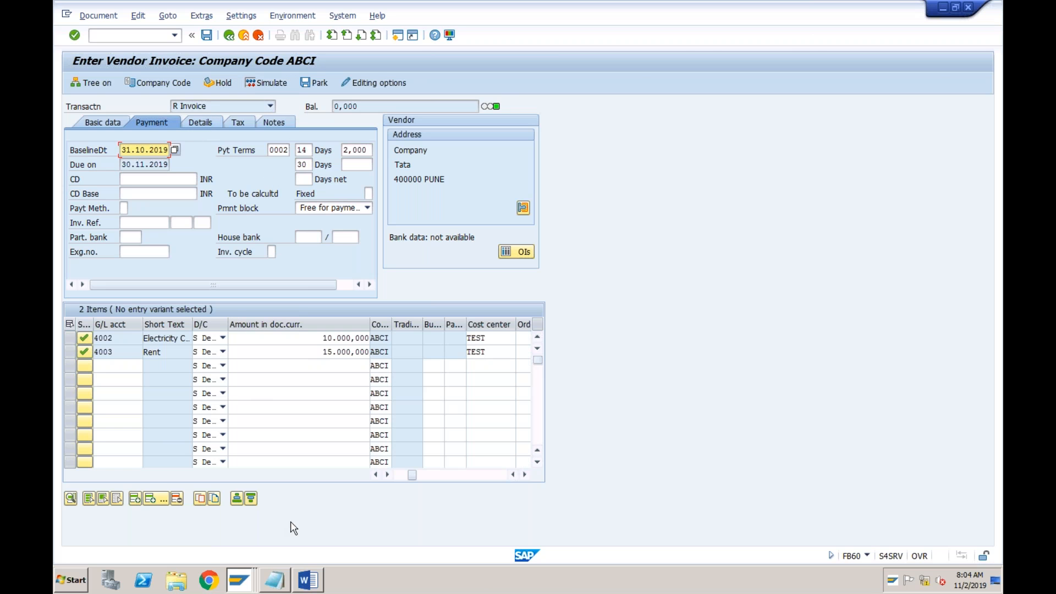
# Switch to the Word invoice and review its vendor, customer, invoice number, due date, service lines and amount in words
pyautogui.click(308, 580)
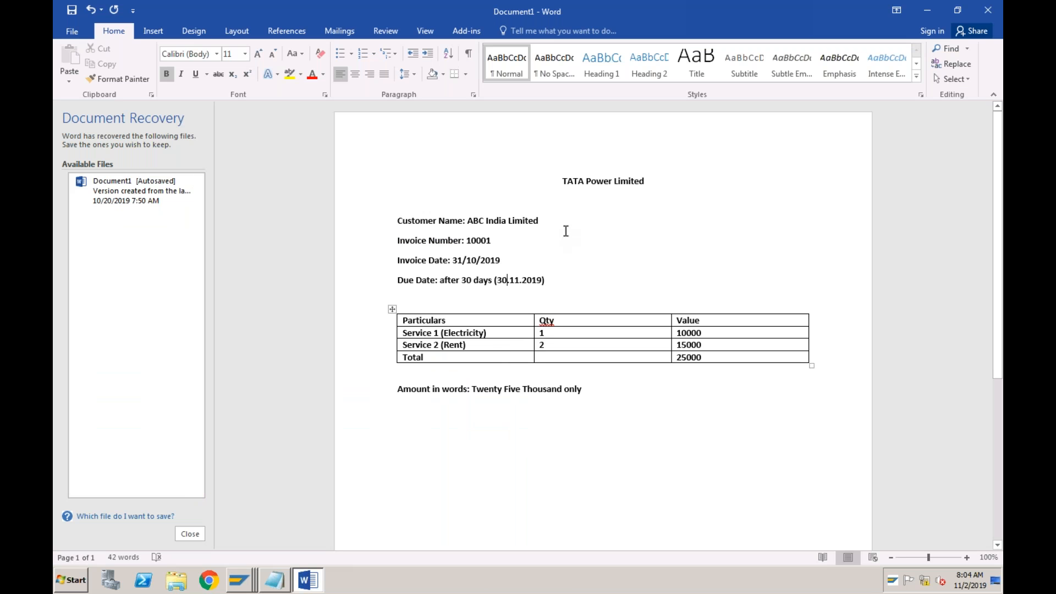
pyautogui.click(635, 180)
pyautogui.click(542, 220)
pyautogui.click(492, 240)
pyautogui.click(546, 280)
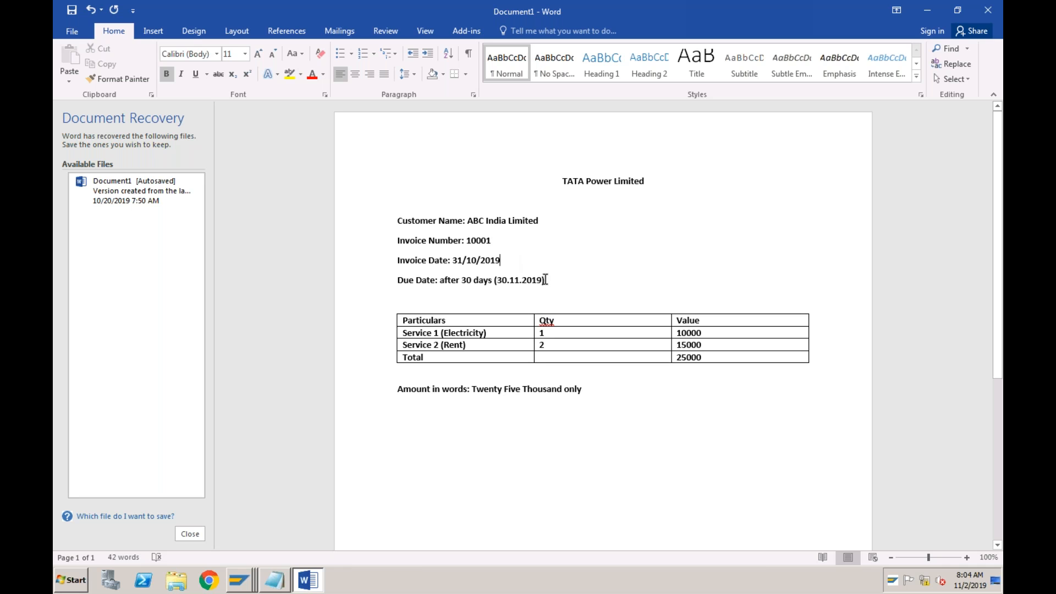
pyautogui.click(504, 333)
pyautogui.click(502, 345)
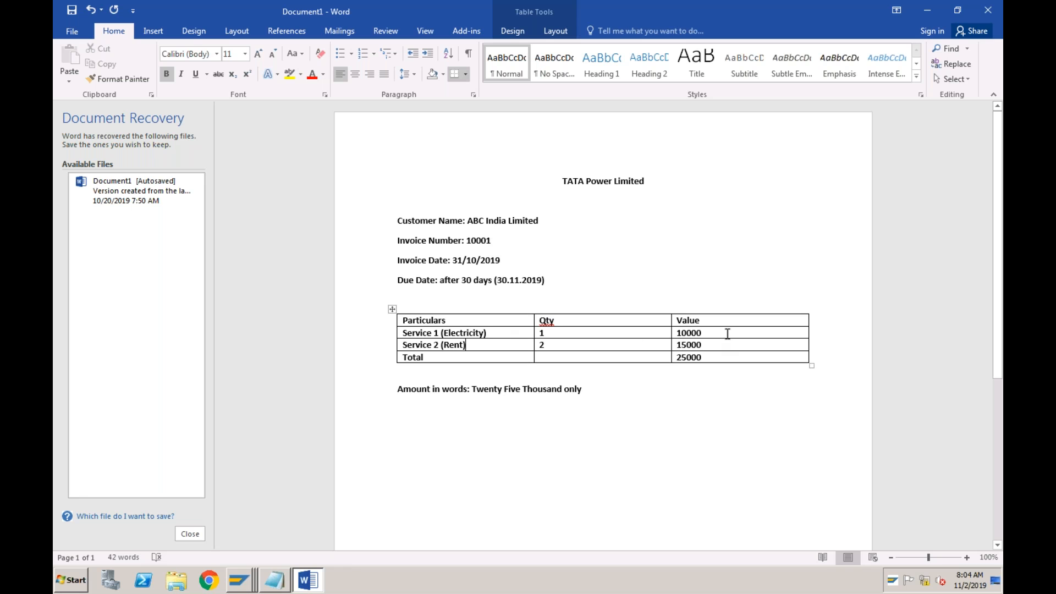
pyautogui.click(599, 389)
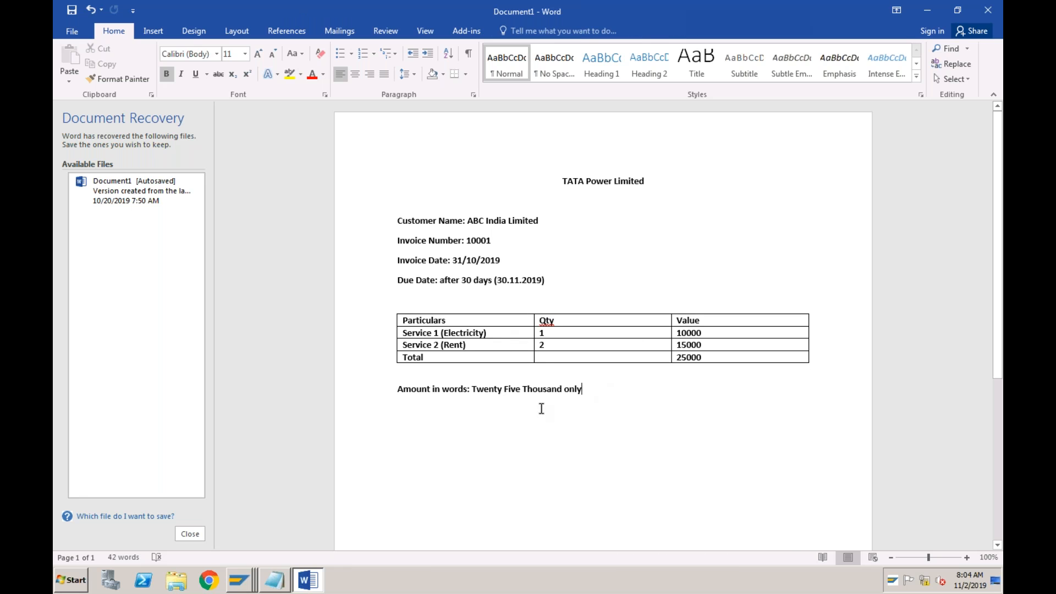
# Return to the ABCI vendor invoice in SAP and post it after checking the line item amounts and basic data
pyautogui.click(249, 584)
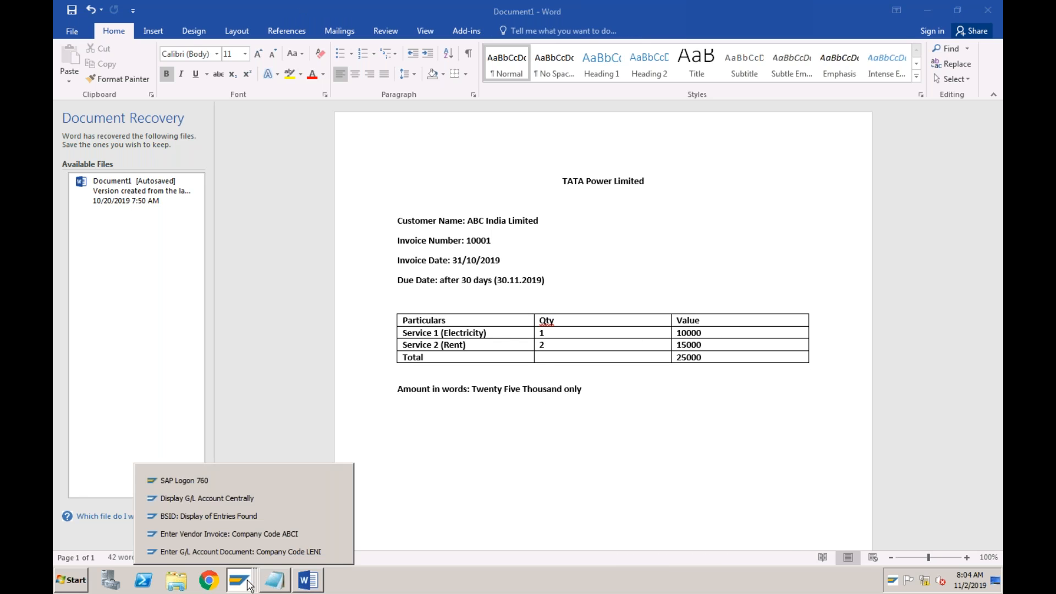
pyautogui.click(254, 536)
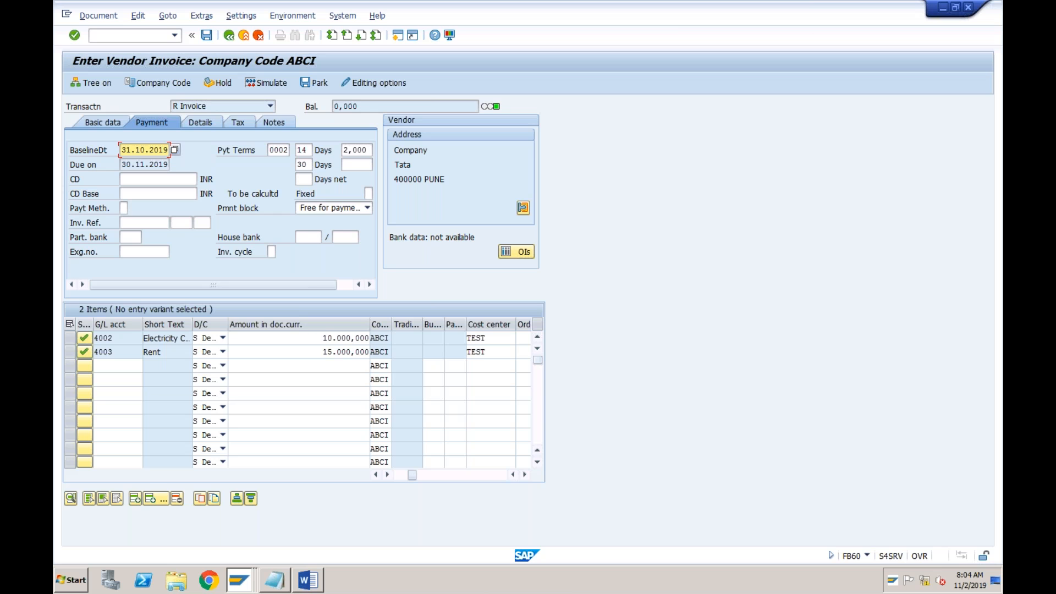
pyautogui.click(316, 338)
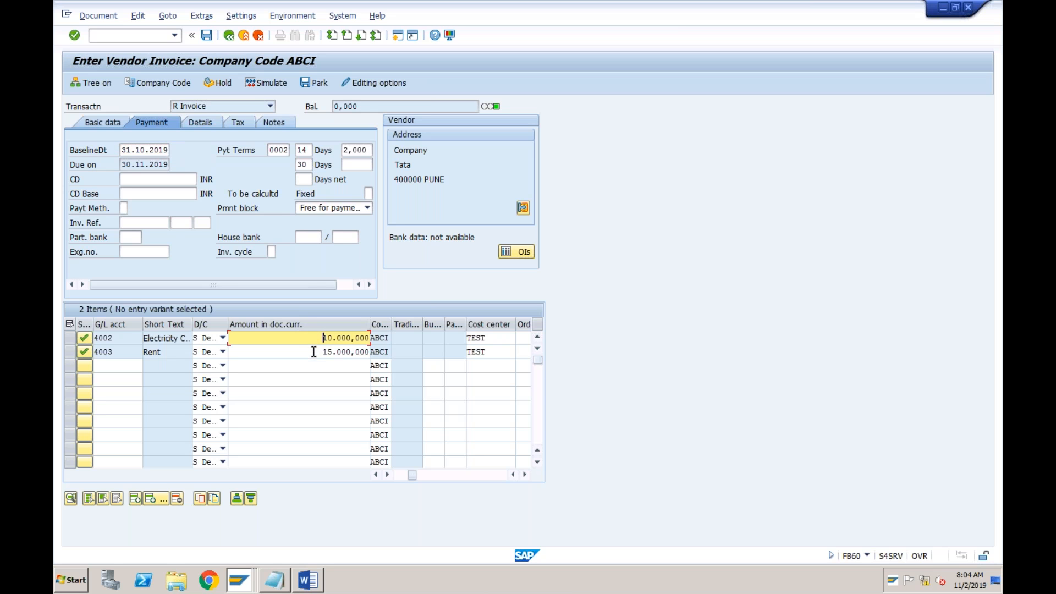
pyautogui.click(315, 352)
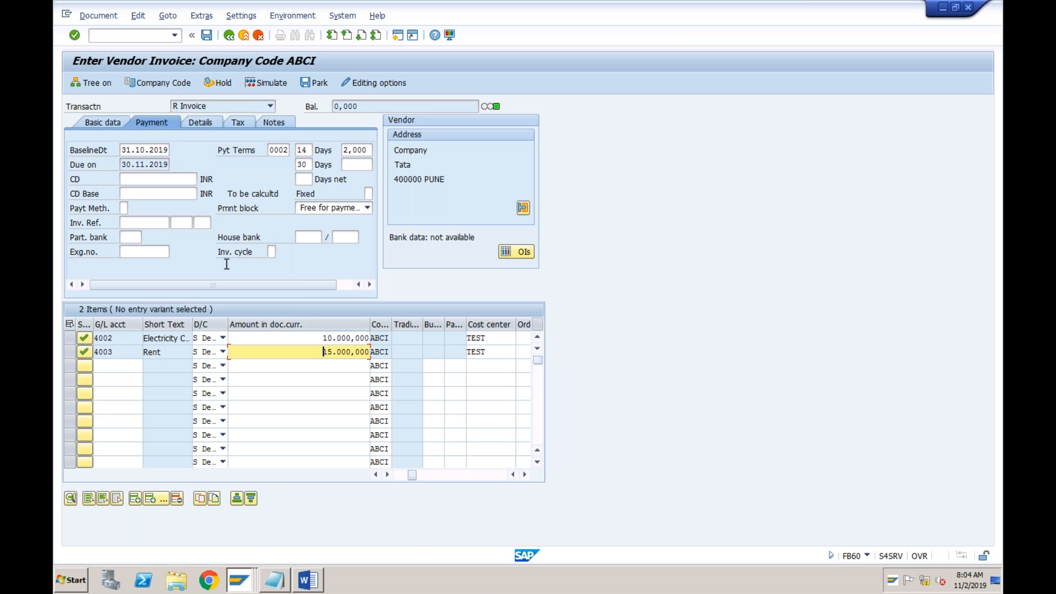
pyautogui.click(114, 128)
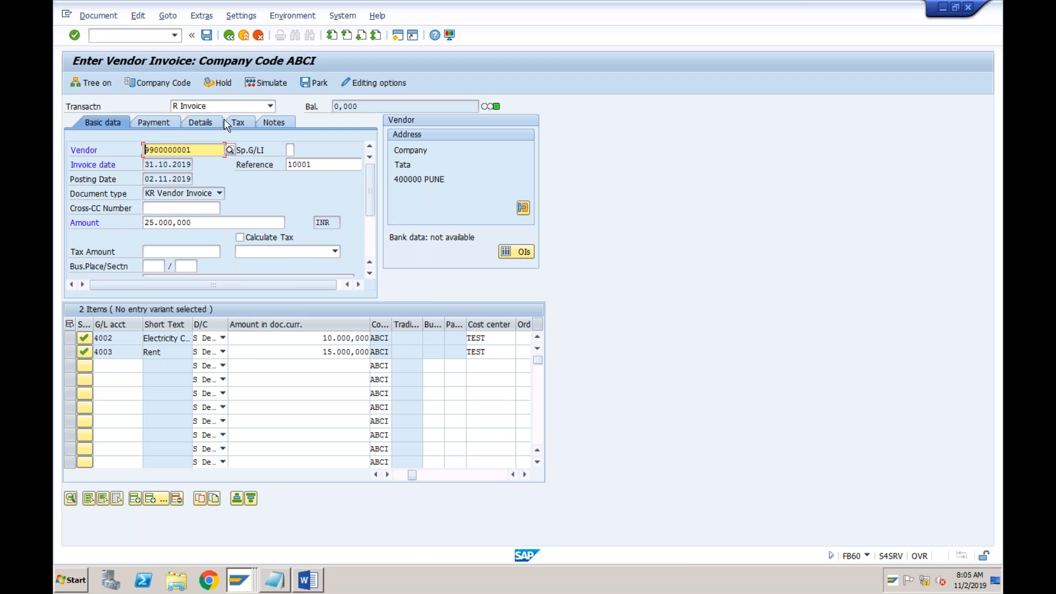
pyautogui.click(207, 36)
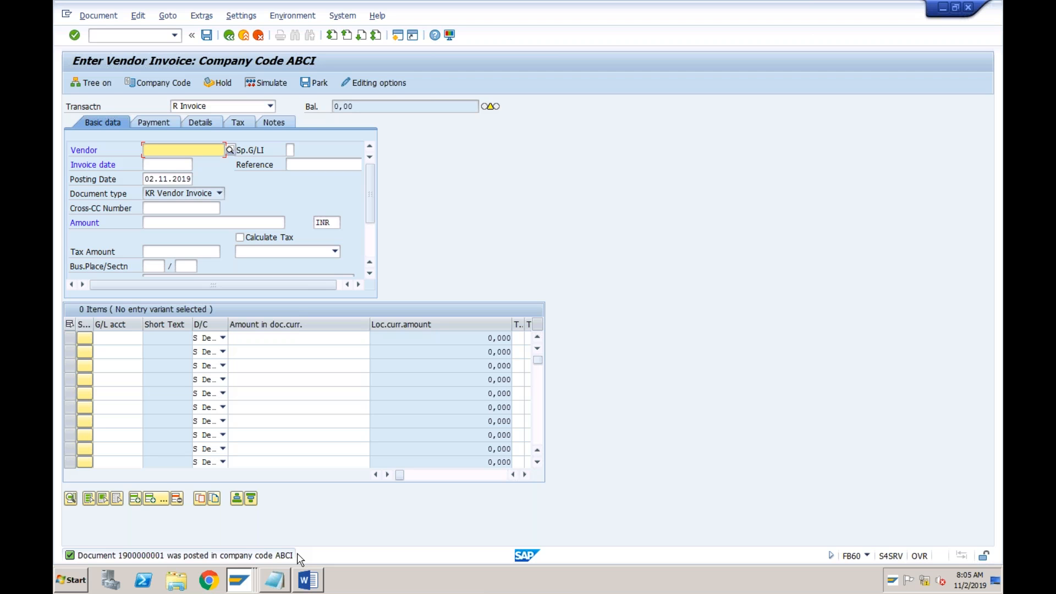
# Switch to the Notepad transaction list and add "3. Vendor Balances (FK10N)" below the vendor payments entry
pyautogui.click(148, 35)
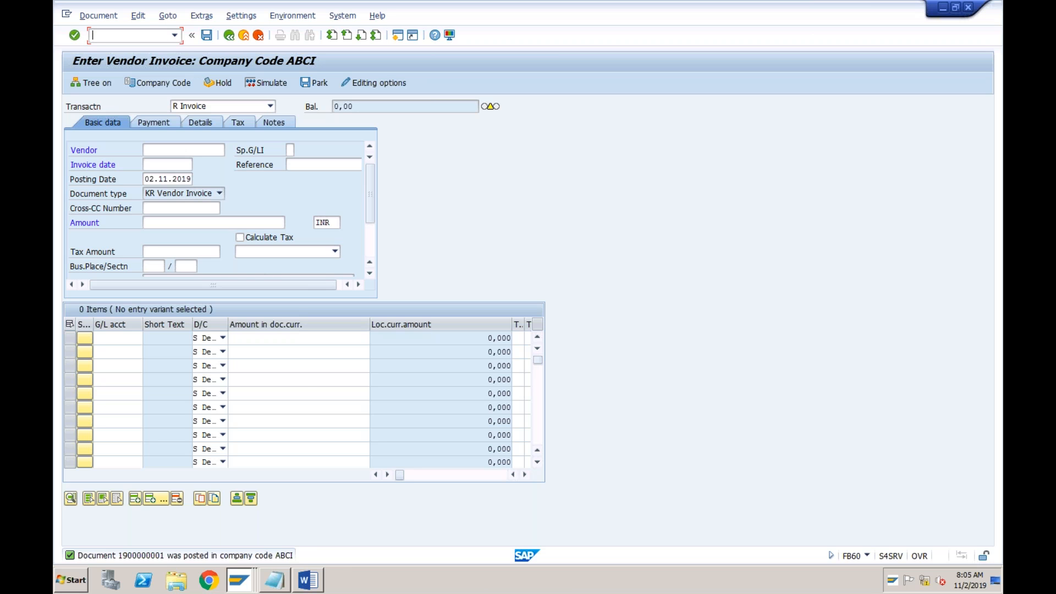
pyautogui.click(285, 584)
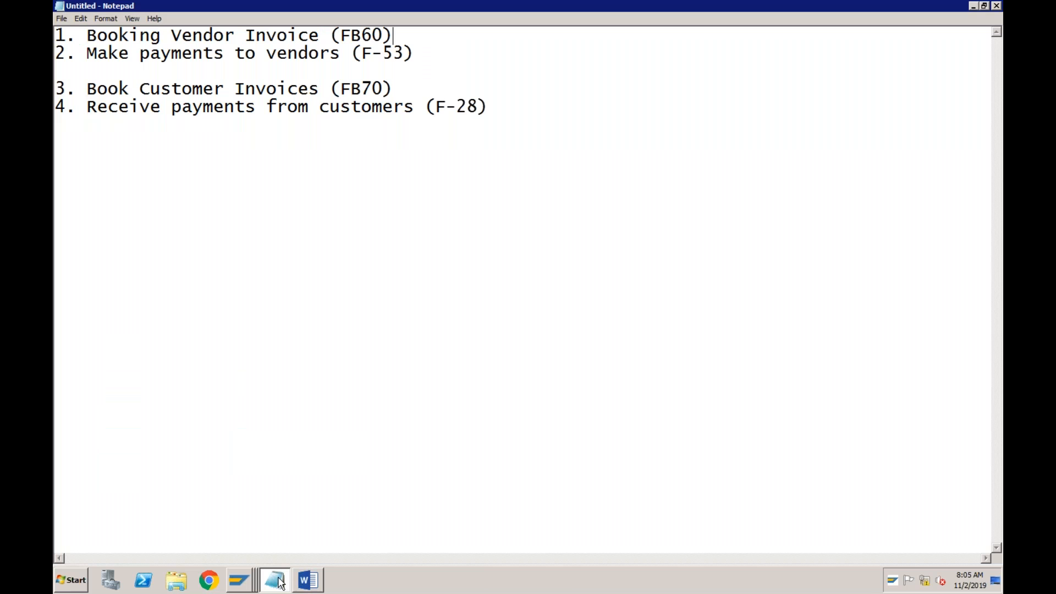
pyautogui.click(423, 54)
pyautogui.press('Return')
pyautogui.write('3. ')
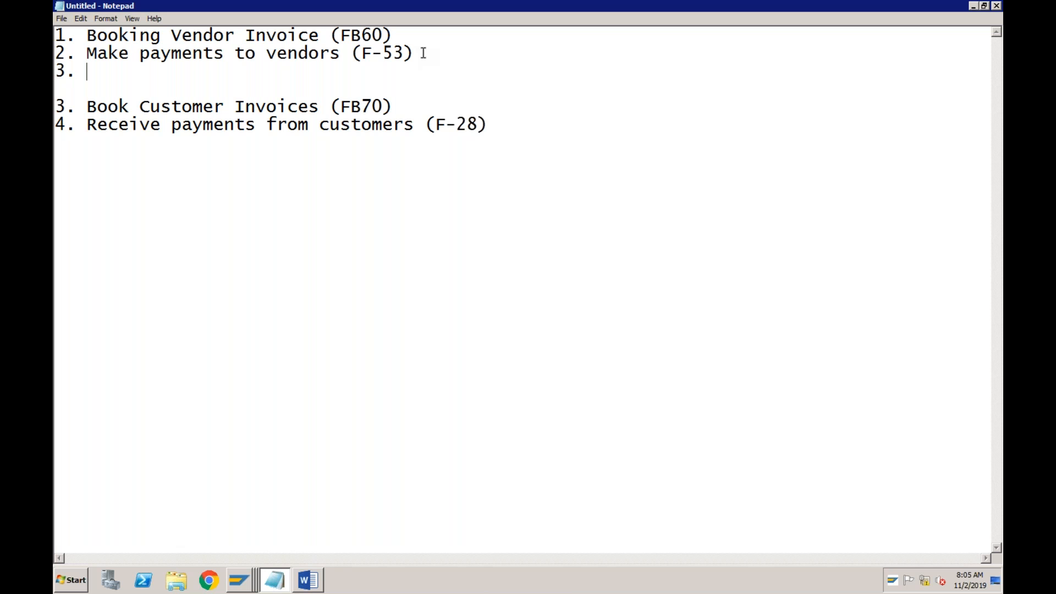
pyautogui.write('Vendor Balances ')
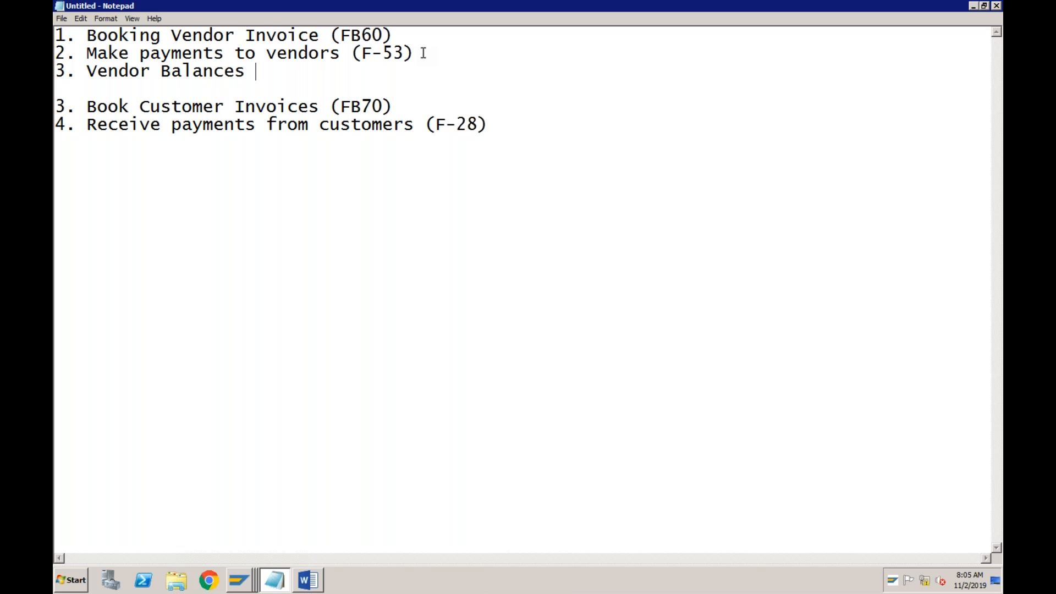
pyautogui.write('(FK10N)')
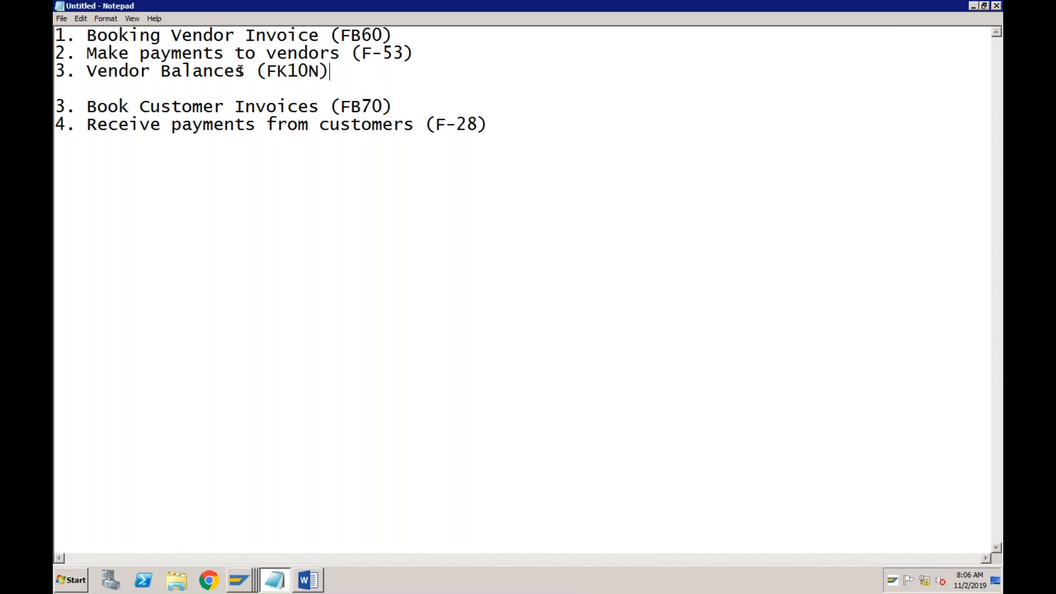
# Go over the vendor balances entry and the letters of its FK10N transaction code
pyautogui.click(150, 70)
pyautogui.moveTo(277, 71); pyautogui.dragTo(287, 72)
pyautogui.click(273, 72)
pyautogui.moveTo(288, 72); pyautogui.dragTo(278, 73)
# Renumber the customer invoices and customer payments entries as 1 and 2, with a new line below them
pyautogui.click(488, 125)
pyautogui.click(65, 107)
pyautogui.press('BackSpace')
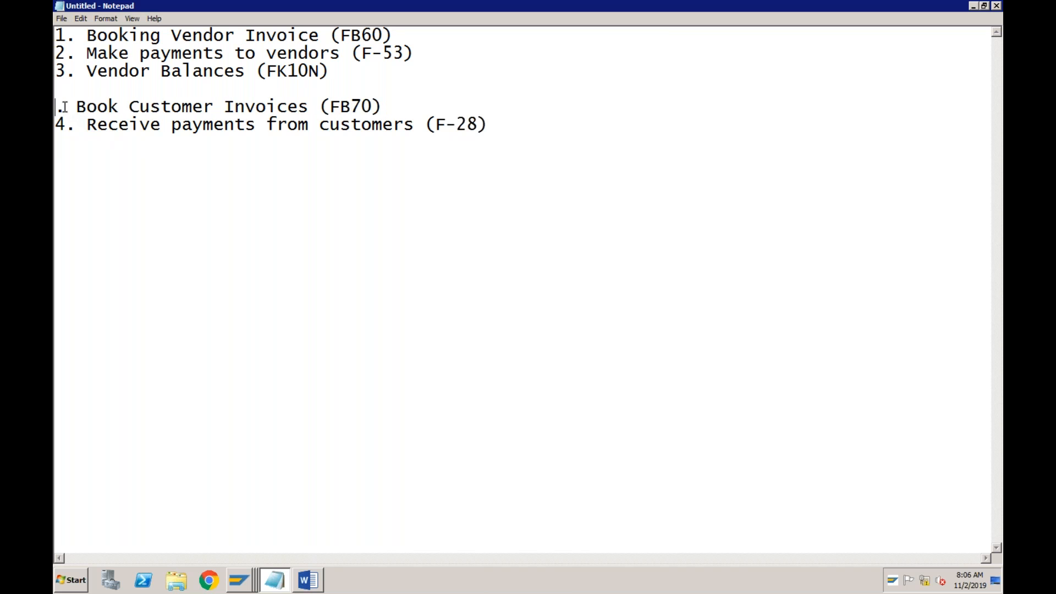
pyautogui.write('1')
pyautogui.press('Down')
pyautogui.press('BackSpace')
pyautogui.write('2')
pyautogui.press('Down')
# Add "3. Customer Balances (FD10N)" as the third entry of the customer list
pyautogui.write('3')
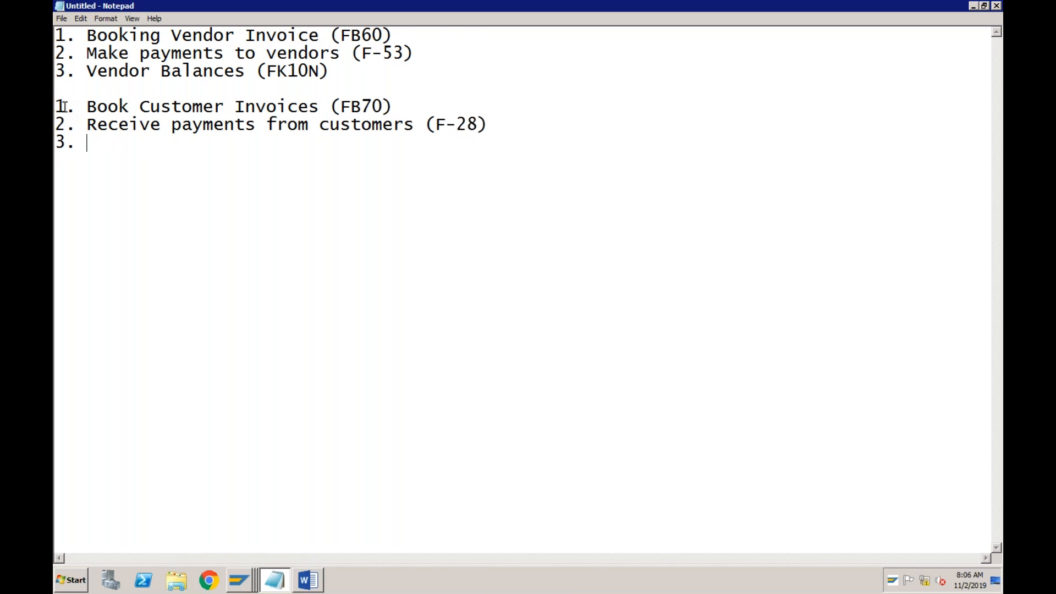
pyautogui.write('. Customer Balan')
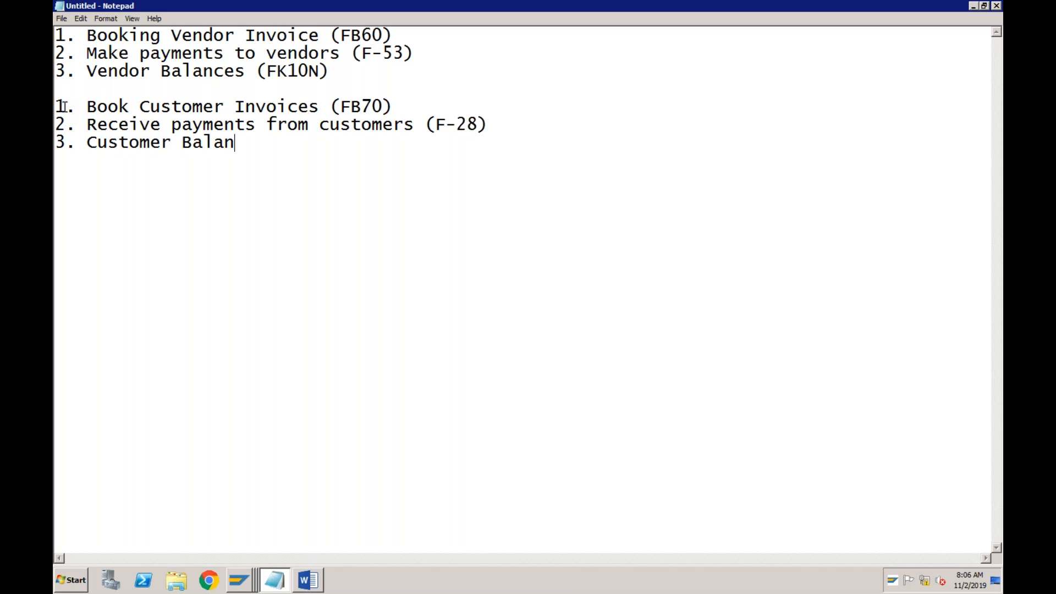
pyautogui.write('ces (FD10')
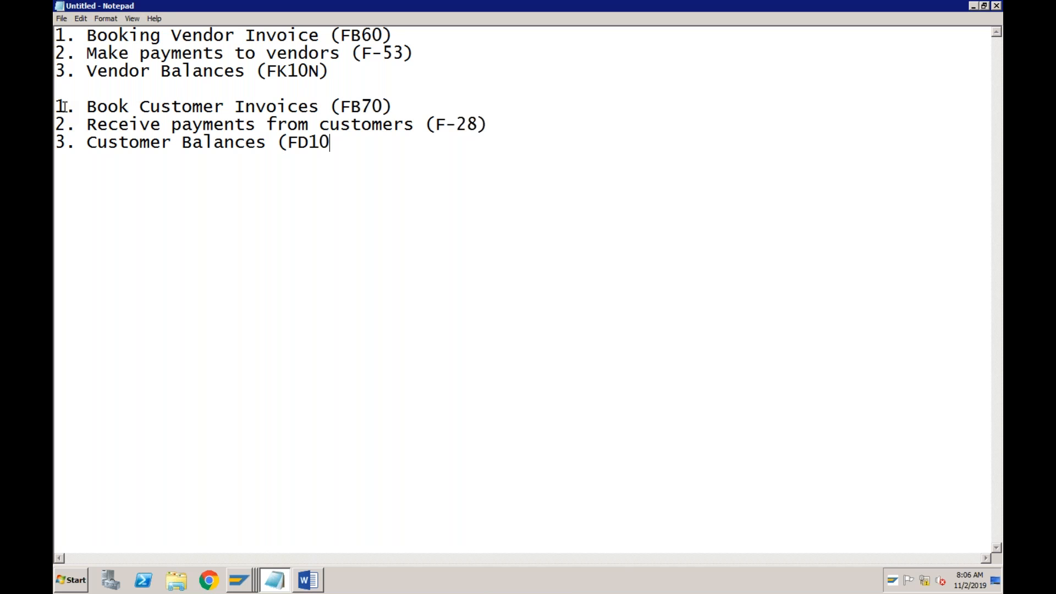
pyautogui.write('N)')
# Add "4. Vendor Lines Items (FBL1N)" as the fourth entry of the vendor list
pyautogui.press('Return')
pyautogui.write('4')
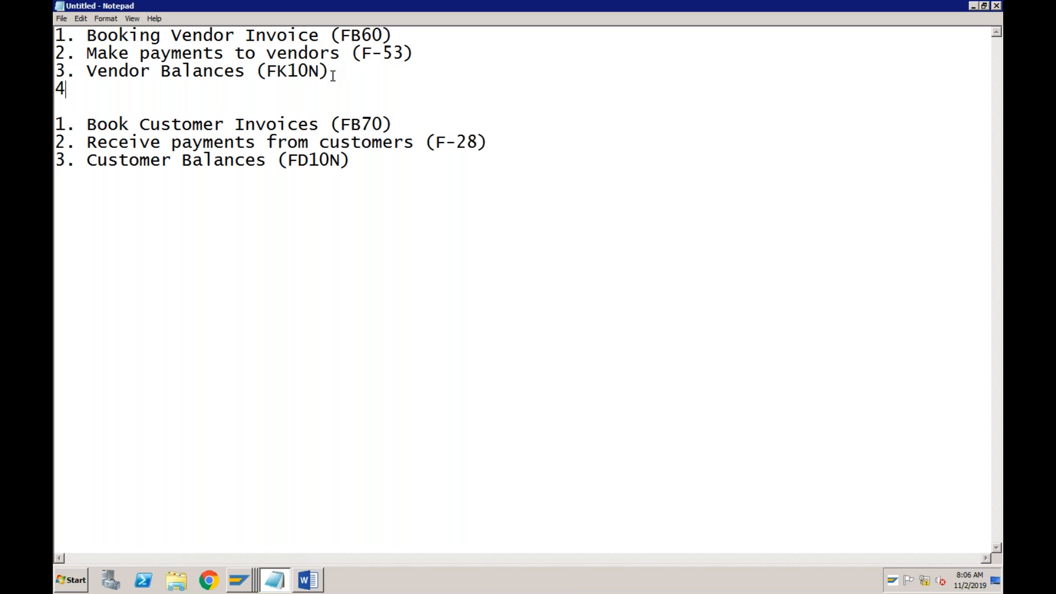
pyautogui.write('. Vendor Lines ')
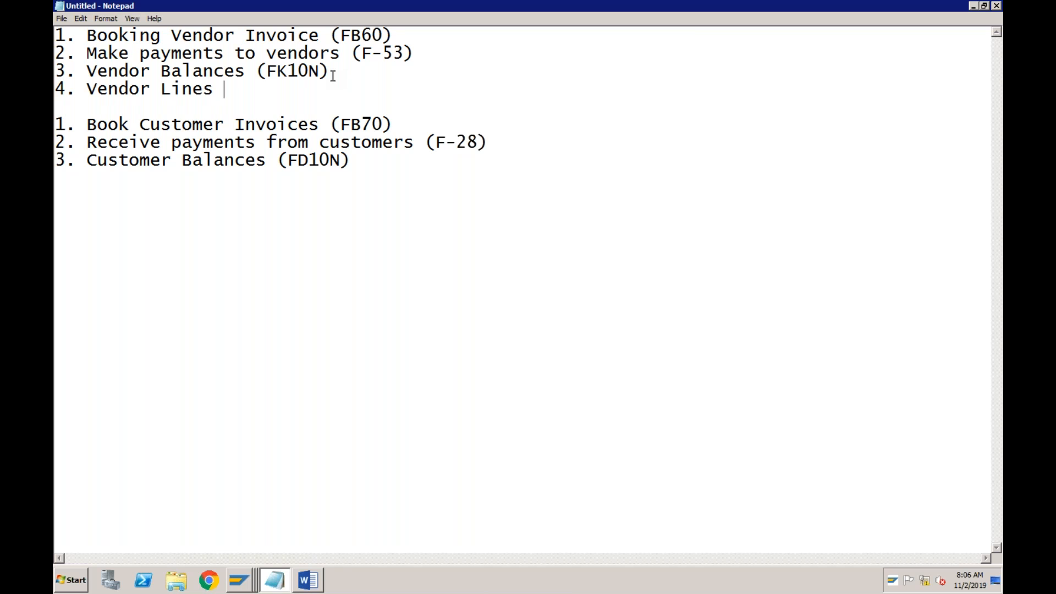
pyautogui.write('Items')
pyautogui.write('(FB')
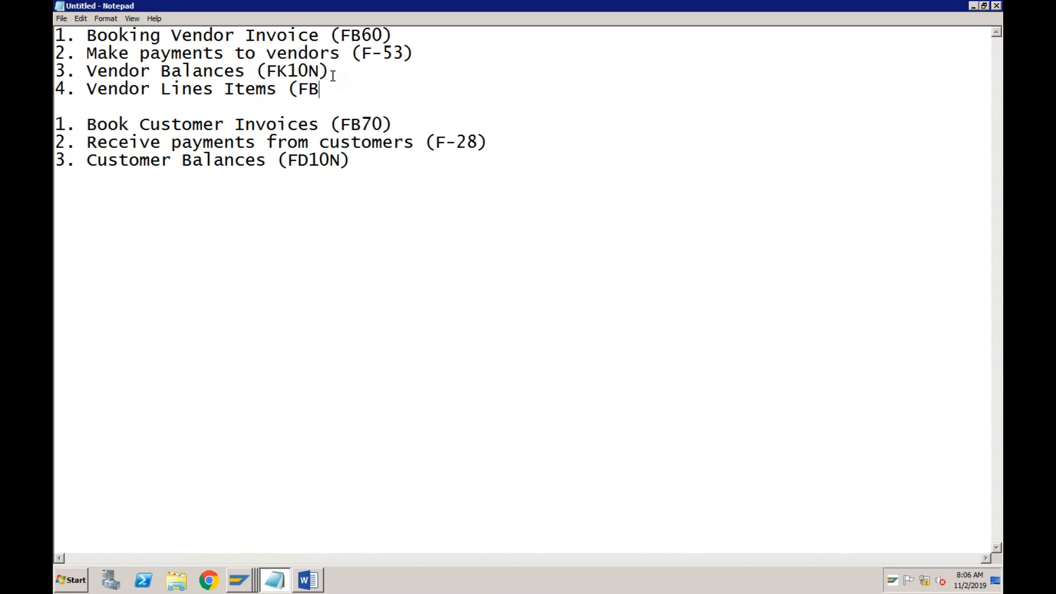
pyautogui.write('L1N)')
pyautogui.click(151, 91)
# Add "4. Customer Lines Items (FBL5N)" as the fourth customer entry and compare it with the vendor entries
pyautogui.click(362, 165)
pyautogui.write('4. C')
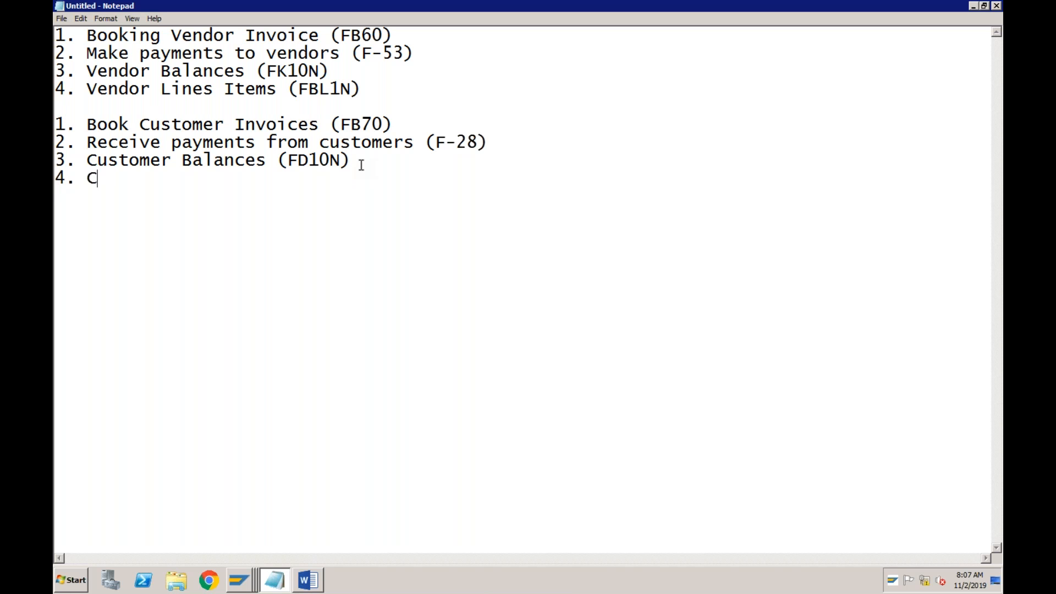
pyautogui.write('ustomer Lines Items')
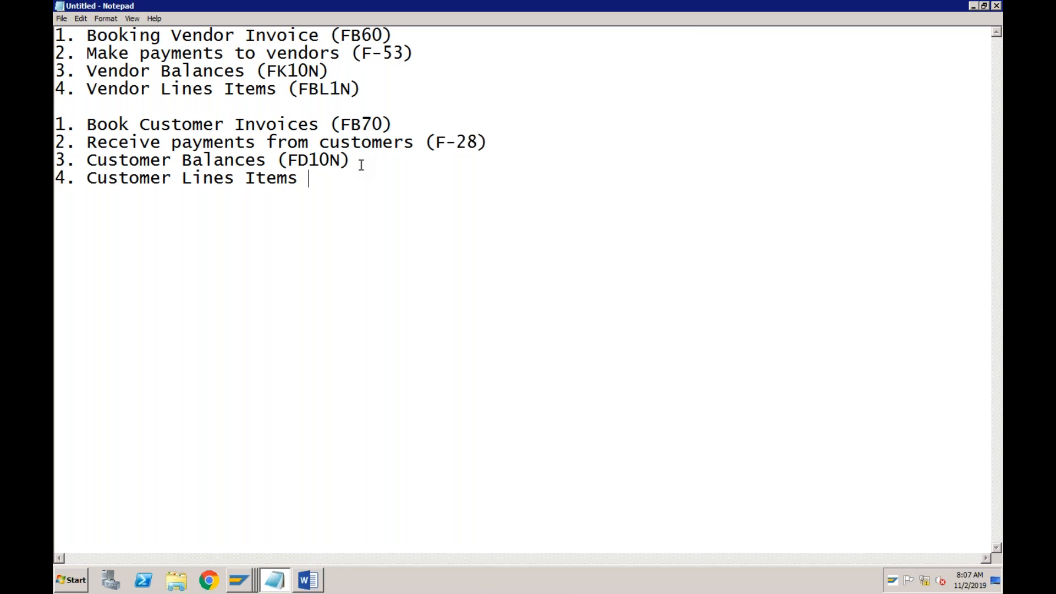
pyautogui.write(' (FBL5N)')
pyautogui.click(353, 89)
pyautogui.click(172, 178)
pyautogui.click(320, 72)
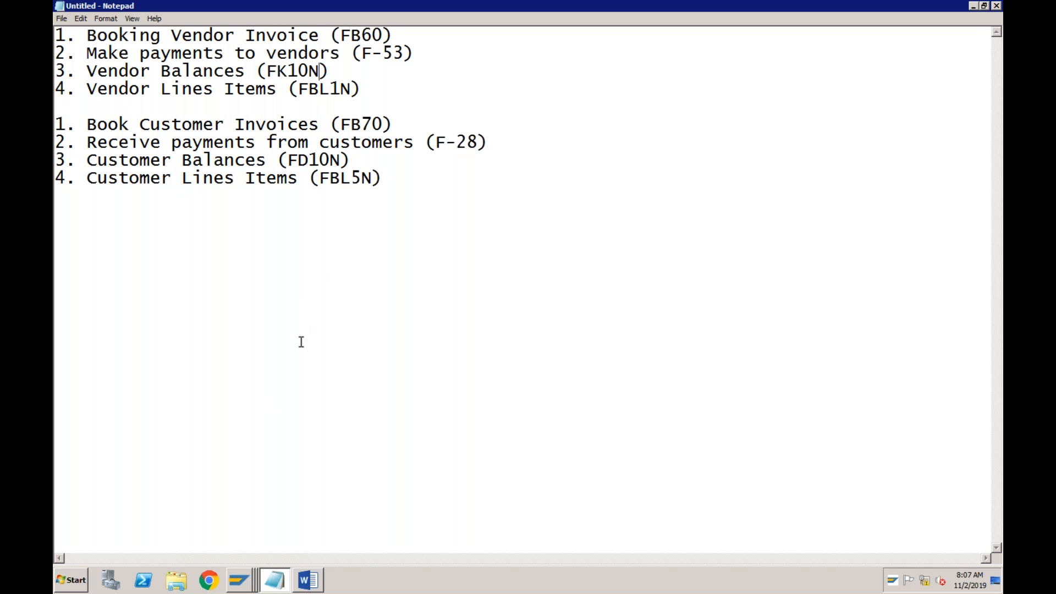
# Switch to the SAP session with the LENI G/L account document and open the vendor balance display, transaction FK10N
pyautogui.click(239, 580)
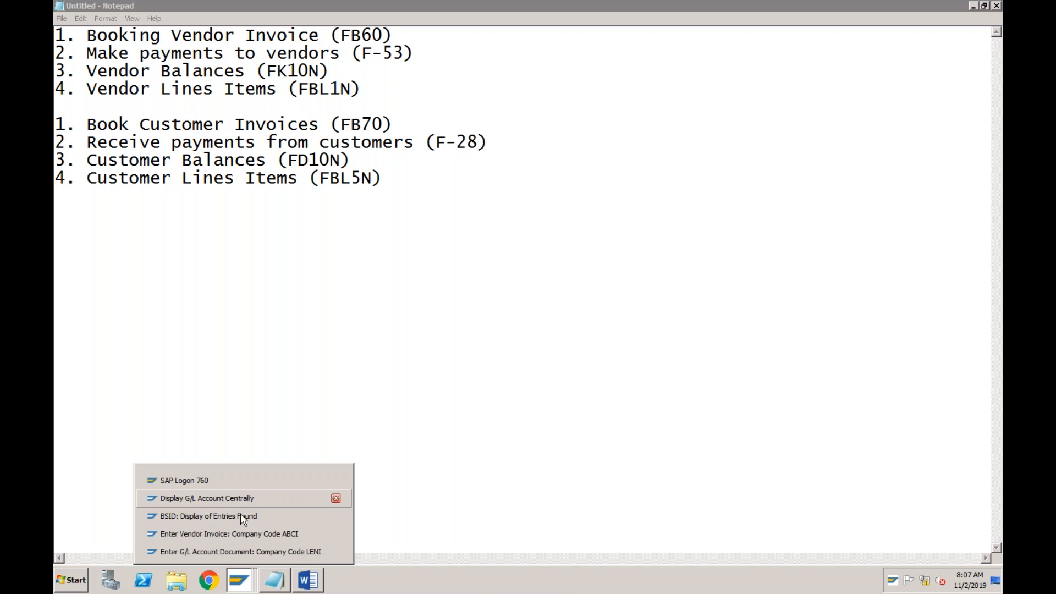
pyautogui.click(241, 552)
pyautogui.click(131, 36)
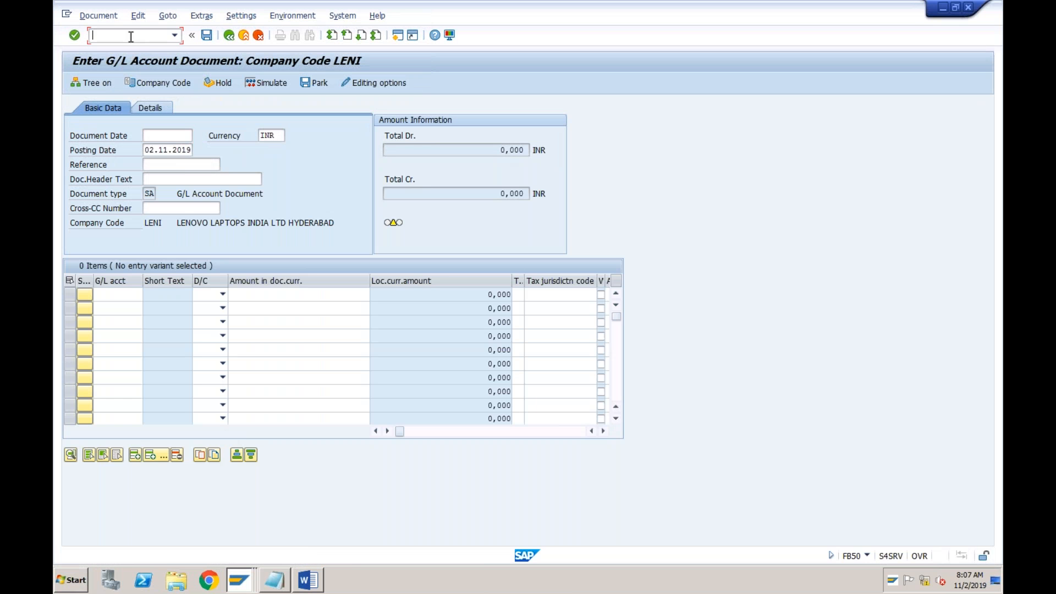
pyautogui.write('/nfk')
pyautogui.write('0n')
pyautogui.press('Return')
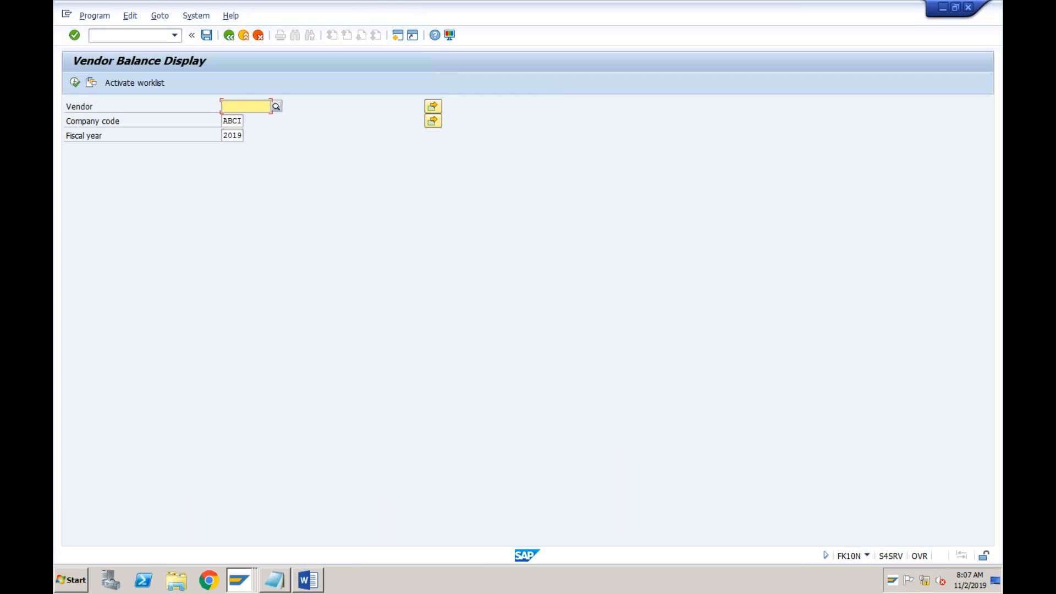
# Choose the vendor TATA and display its balances for company code ABCI and fiscal year 2019
pyautogui.click(277, 107)
pyautogui.press('Return')
pyautogui.doubleClick(297, 105)
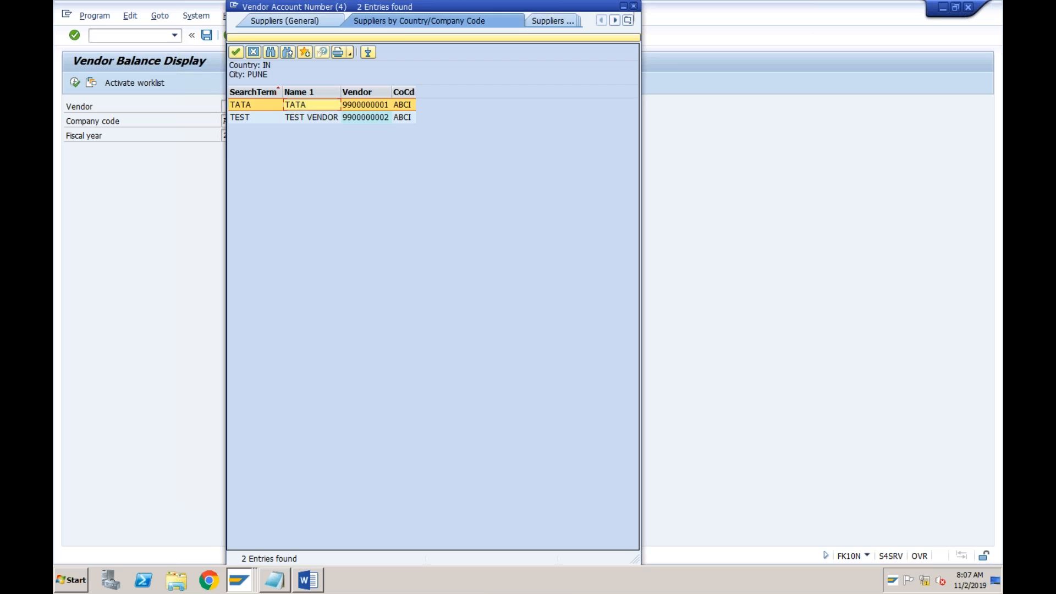
pyautogui.click(74, 84)
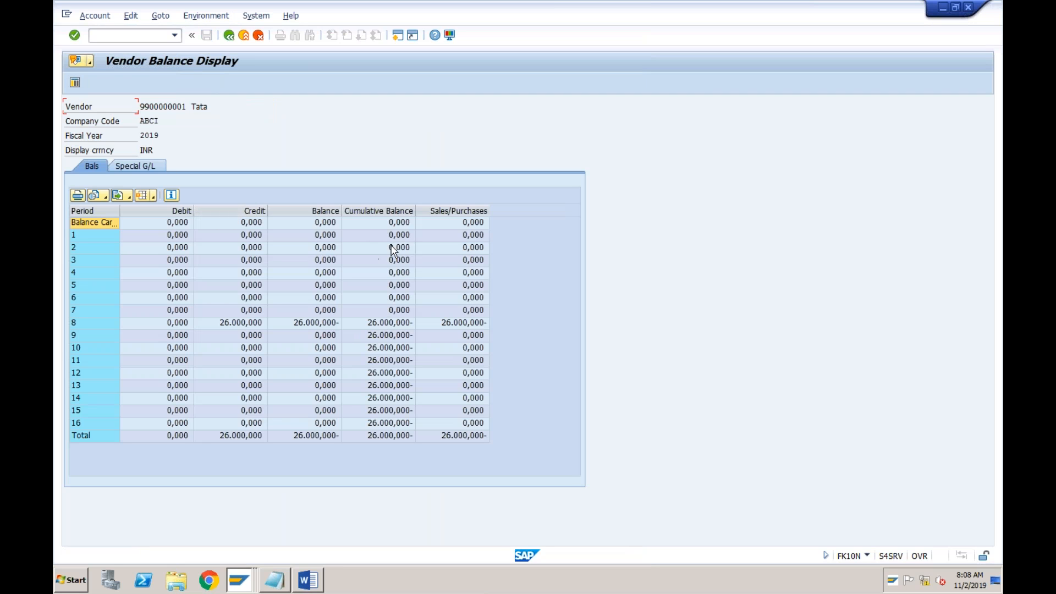
# Examine the vendor, the fiscal year, the carried-forward balance and the first period in the balance display
pyautogui.click(219, 224)
pyautogui.click(220, 223)
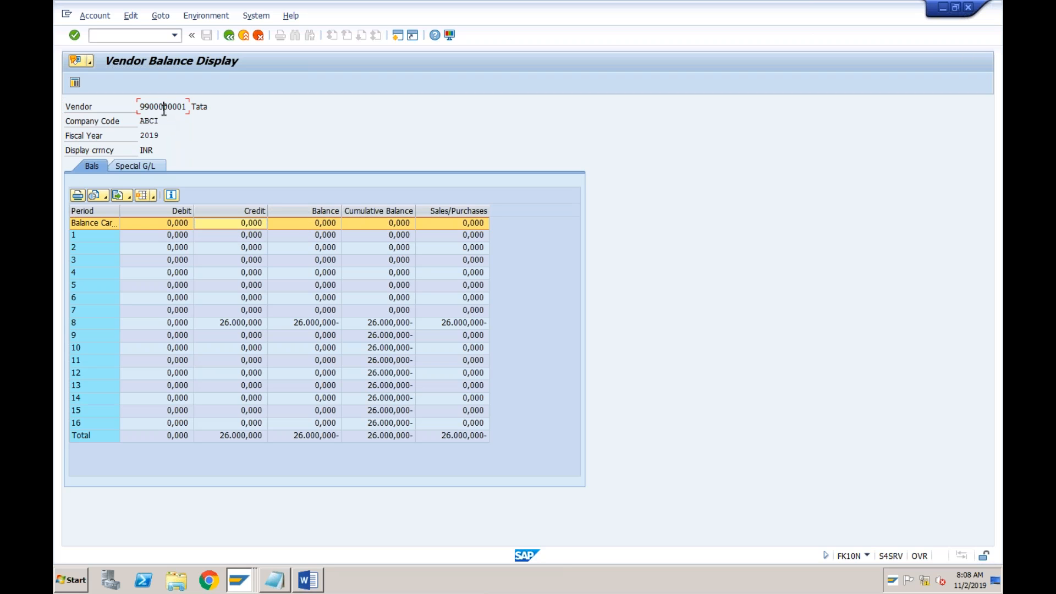
pyautogui.moveTo(160, 136); pyautogui.dragTo(140, 135)
pyautogui.click(142, 135)
pyautogui.click(138, 238)
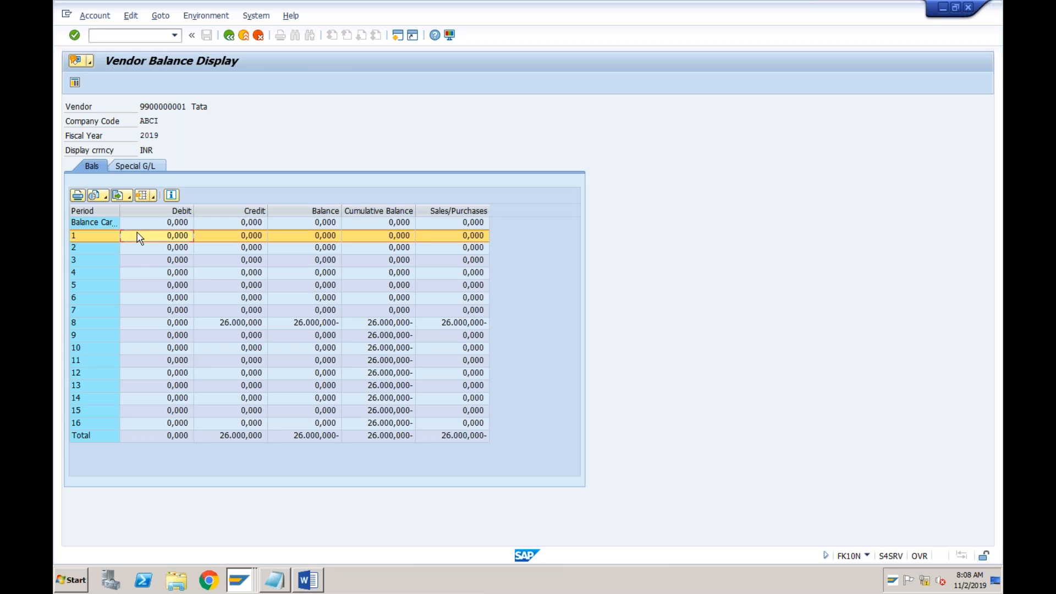
# Examine the vendor's balances by period and open the line items behind the credit amount of period 8
pyautogui.click(136, 262)
pyautogui.click(134, 274)
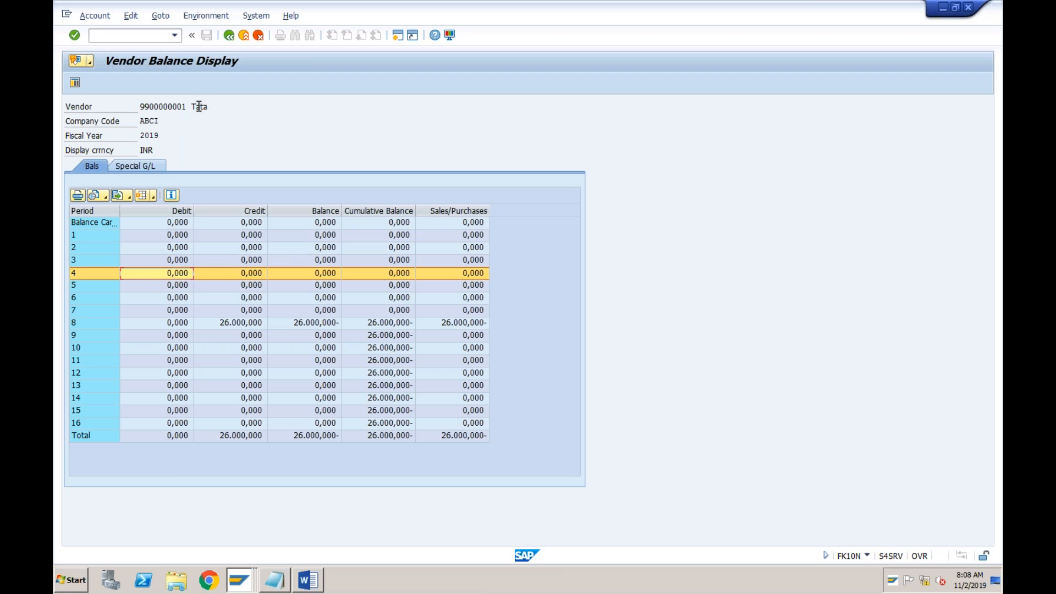
pyautogui.click(228, 327)
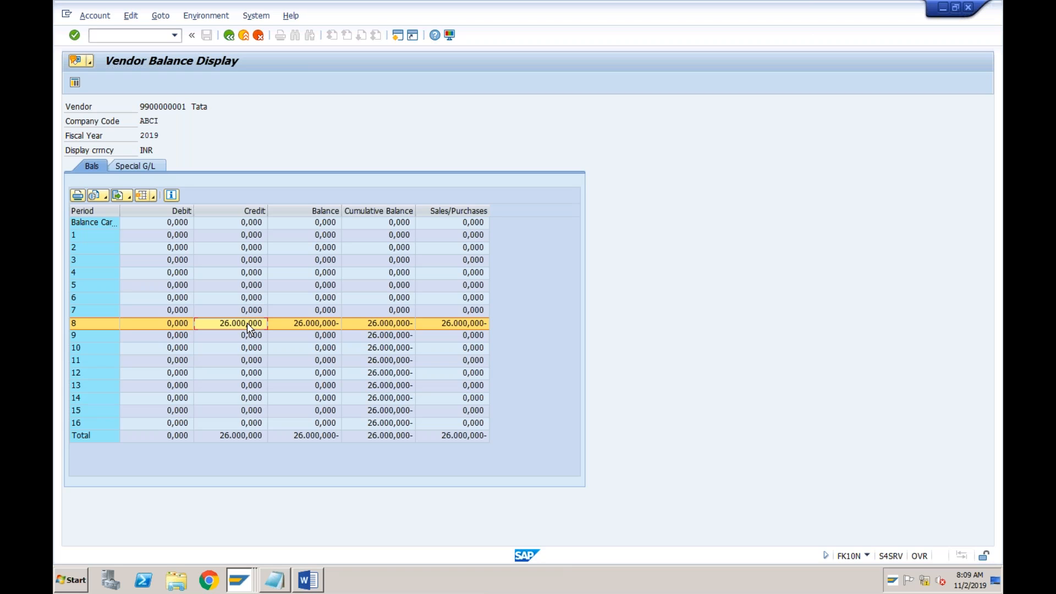
pyautogui.doubleClick(246, 323)
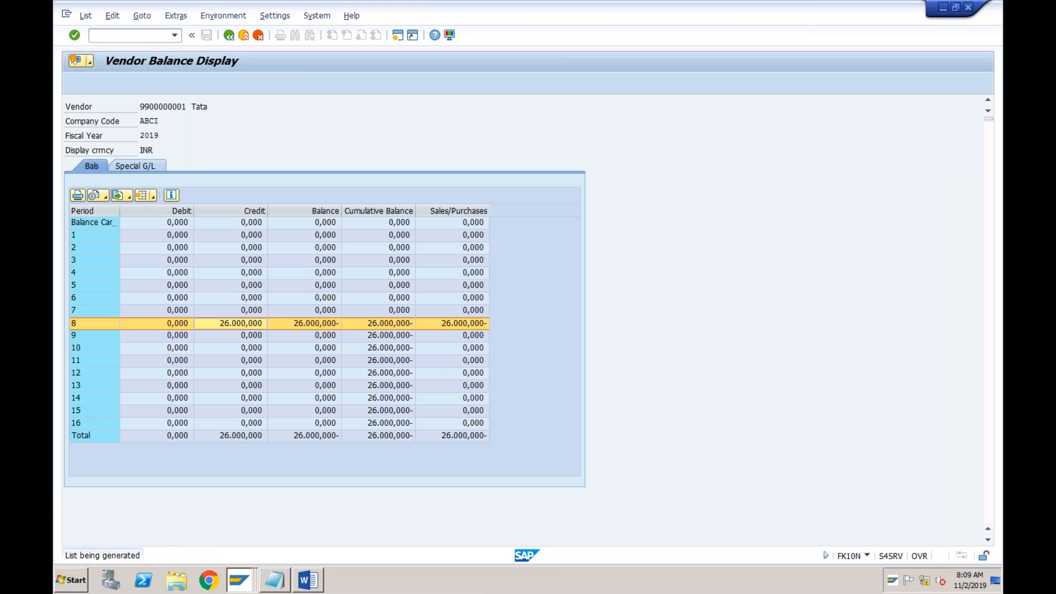
# Check the amounts of the two vendor line items and open the document overview of the invoice dated 31.10.2019
pyautogui.click(337, 212)
pyautogui.click(361, 211)
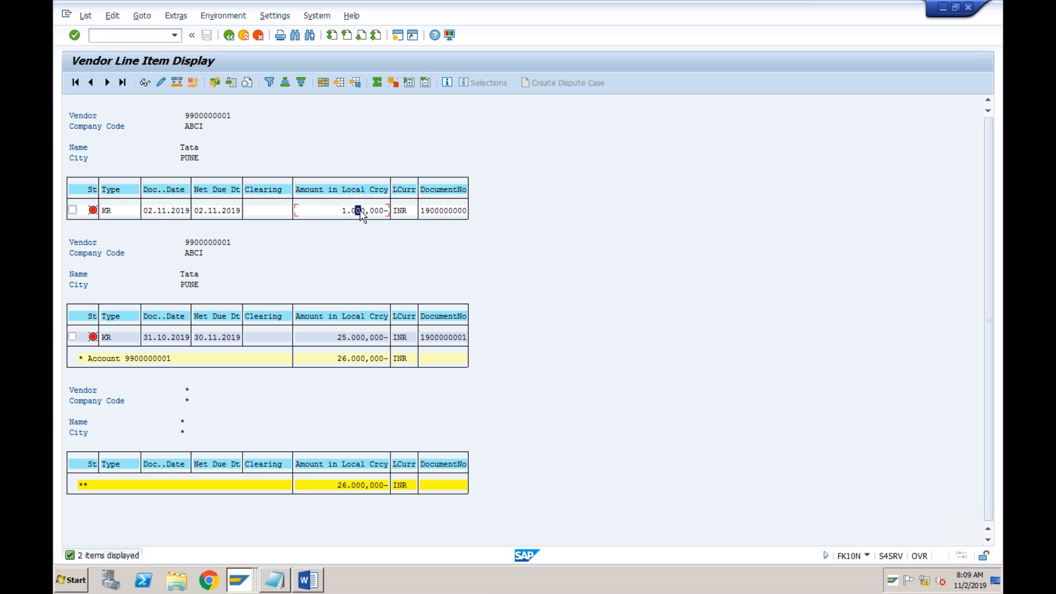
pyautogui.click(355, 338)
pyautogui.click(364, 339)
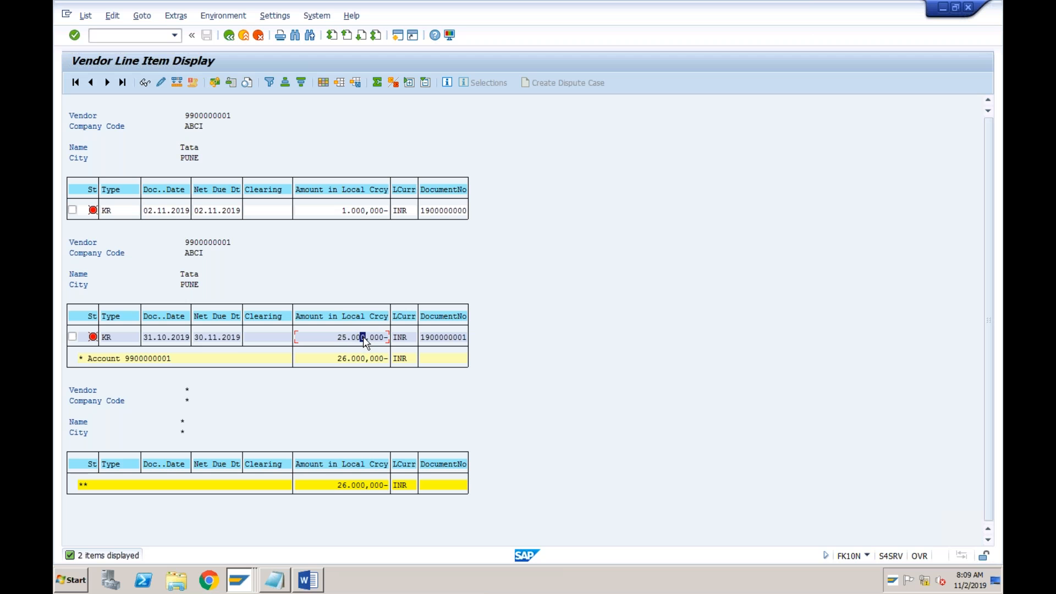
pyautogui.click(144, 83)
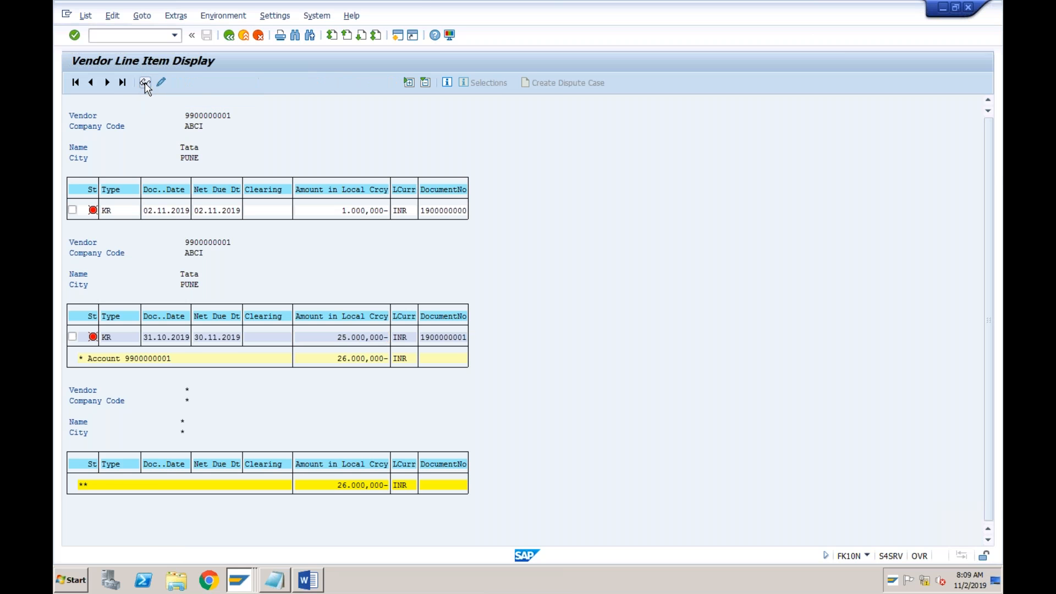
pyautogui.click(106, 84)
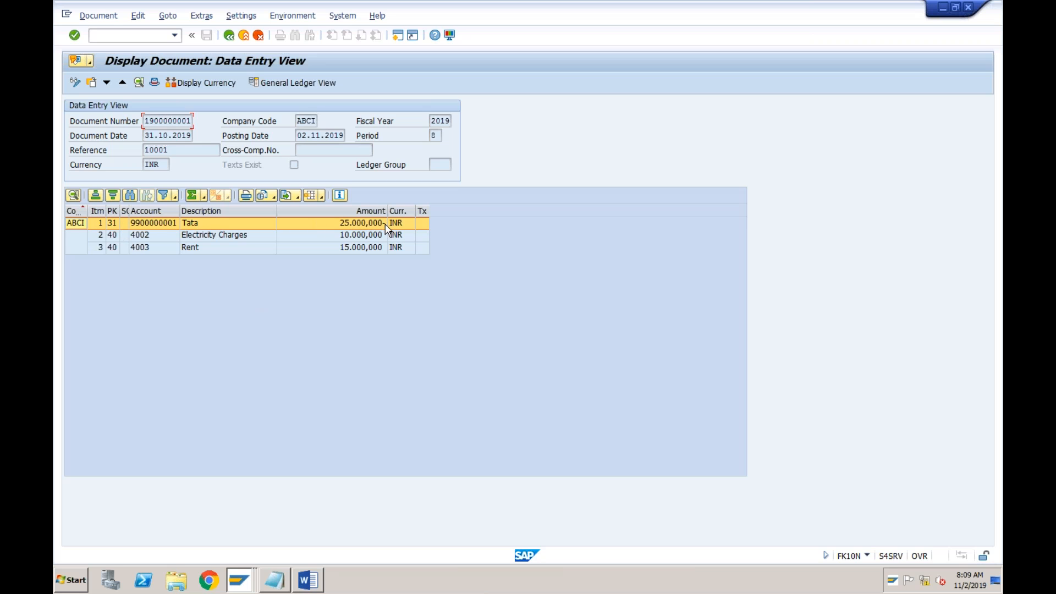
# Examine the Electricity Charges and Rent lines of the invoice document and their amounts
pyautogui.click(247, 236)
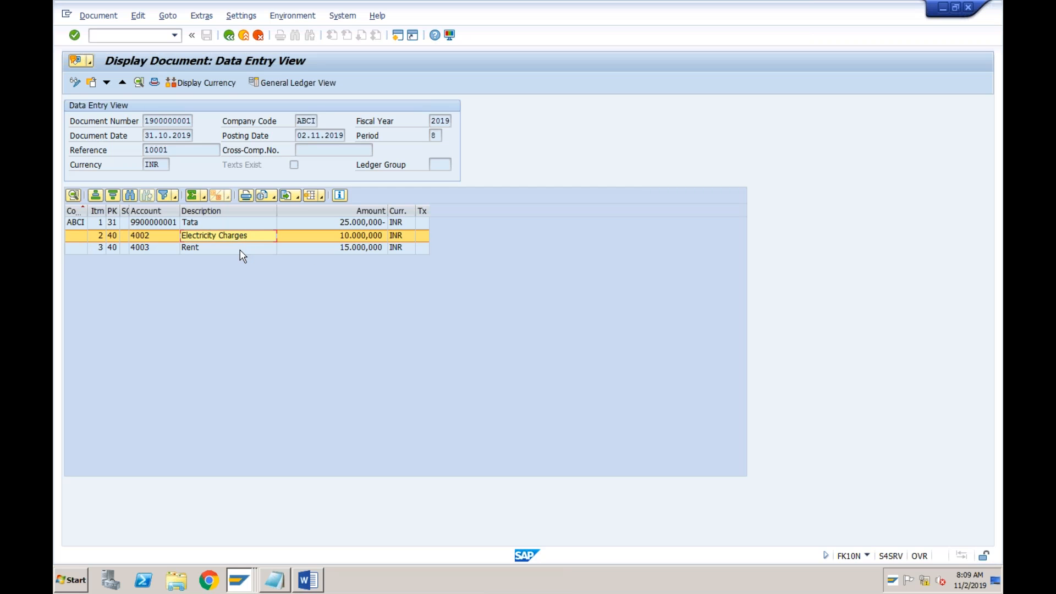
pyautogui.click(241, 249)
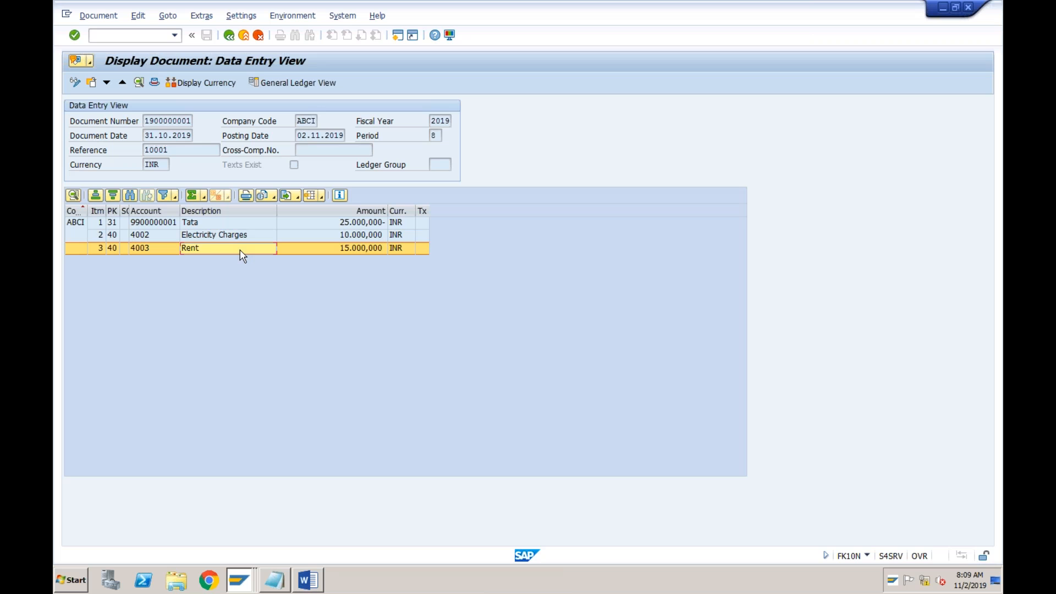
pyautogui.click(251, 236)
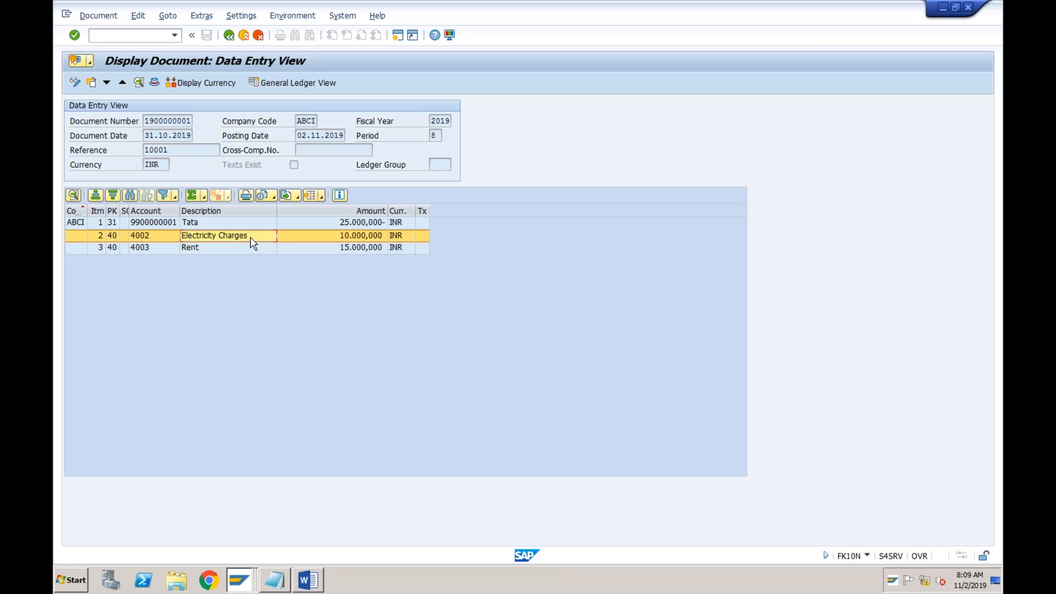
pyautogui.click(246, 250)
pyautogui.click(343, 251)
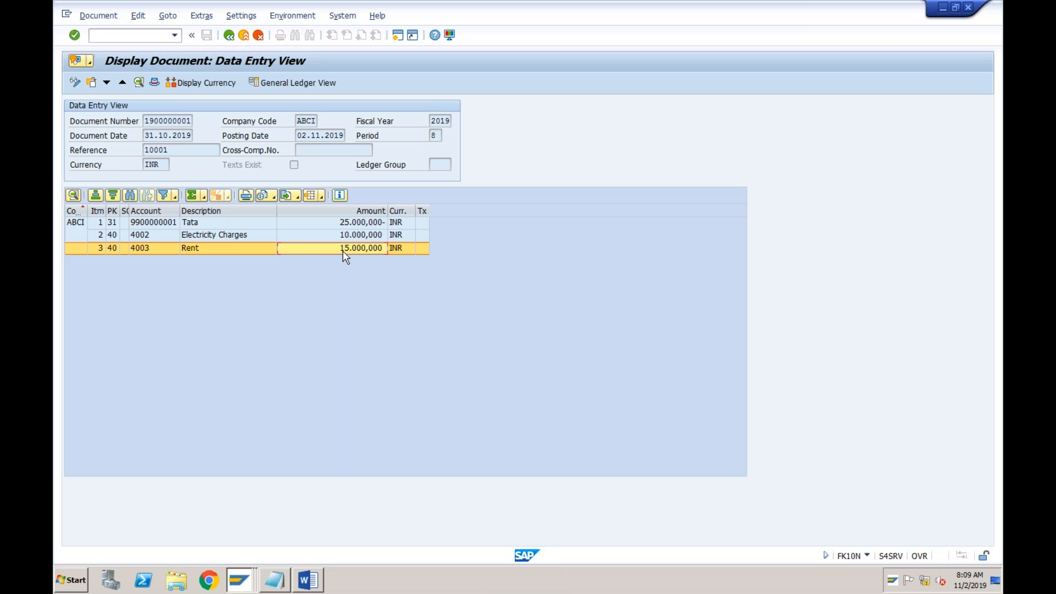
# Return to the vendor line items and open the document overview of the invoice dated 02.11.2019
pyautogui.click(229, 36)
pyautogui.click(257, 211)
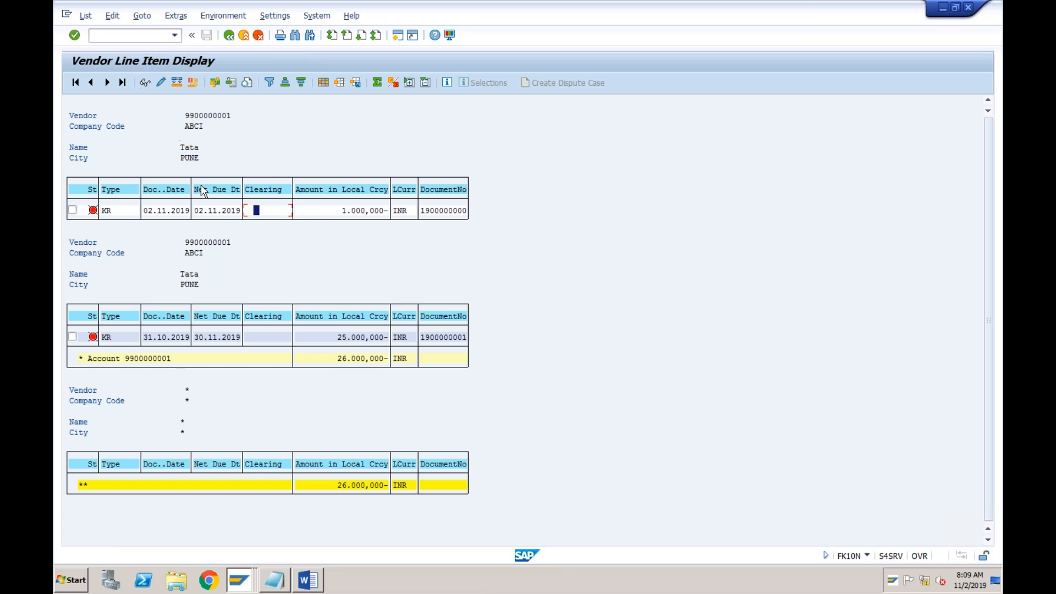
pyautogui.click(205, 211)
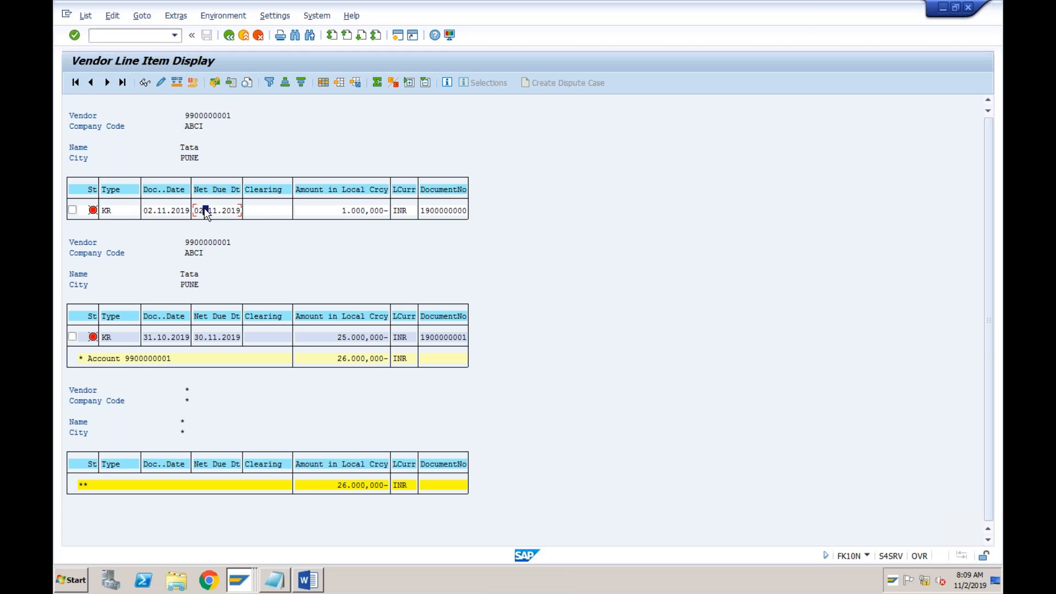
pyautogui.click(146, 83)
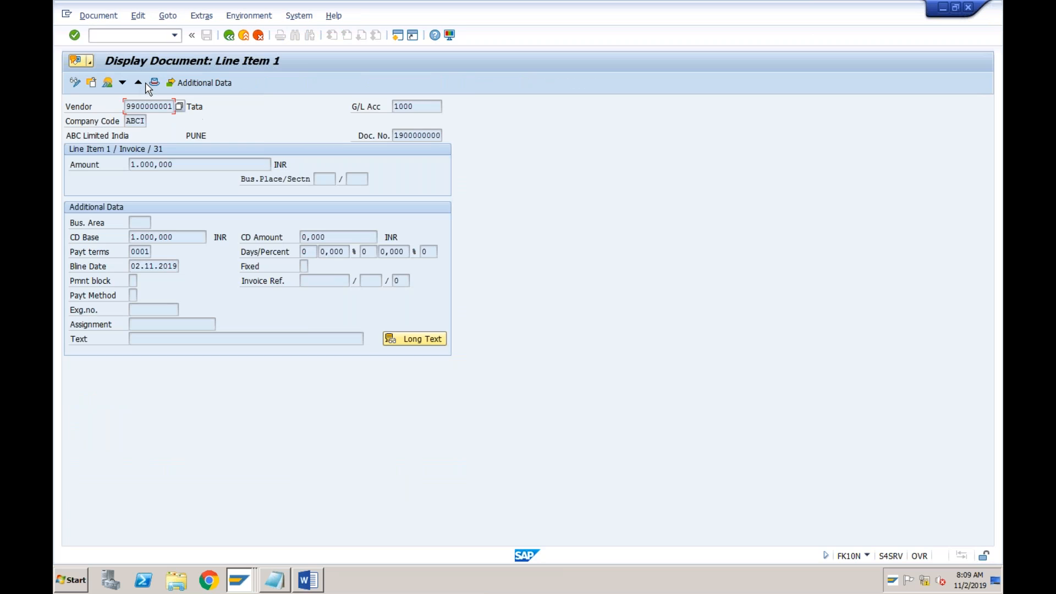
pyautogui.click(108, 84)
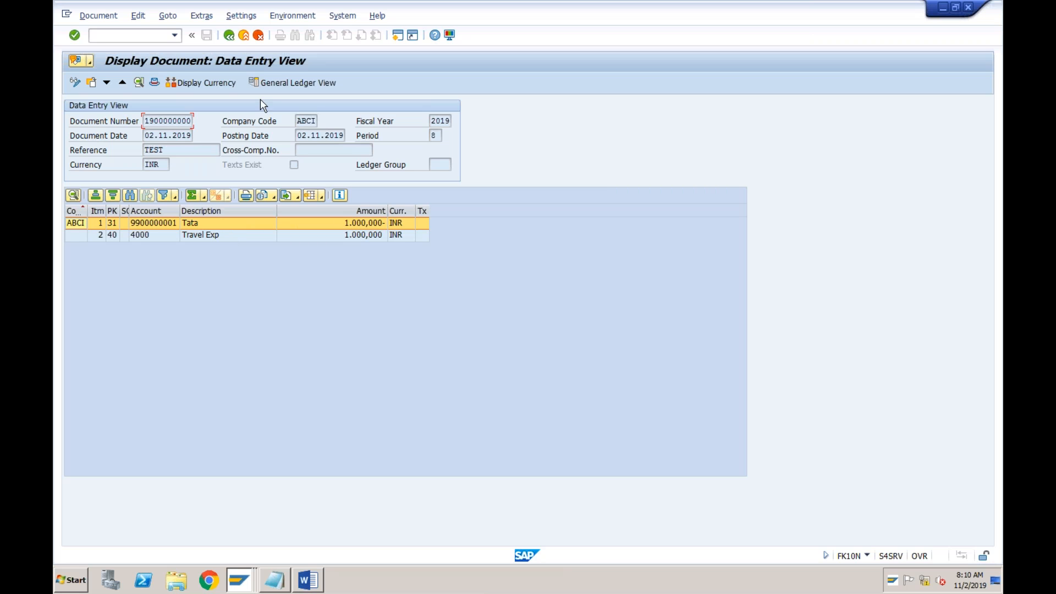
# Go back to the vendor balance display and reopen the line items behind the credit amount of period 8
pyautogui.click(229, 36)
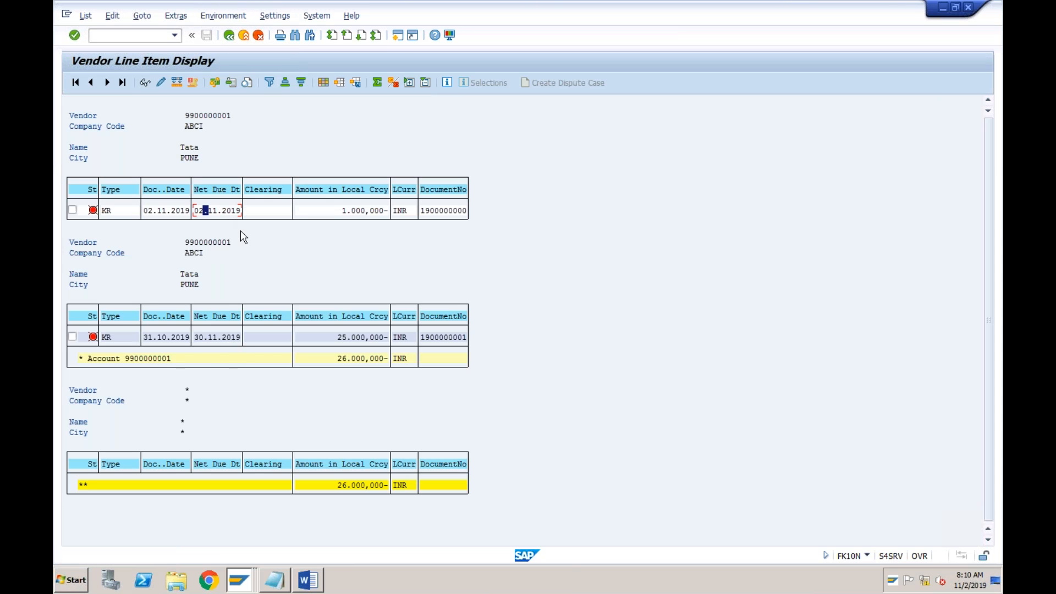
pyautogui.click(196, 149)
pyautogui.click(229, 37)
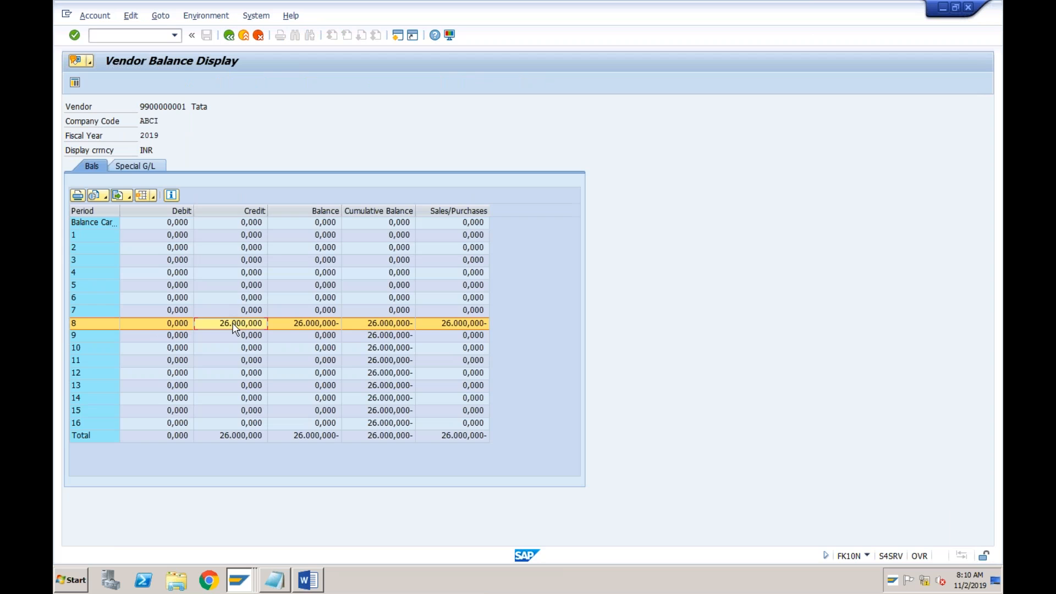
pyautogui.doubleClick(234, 325)
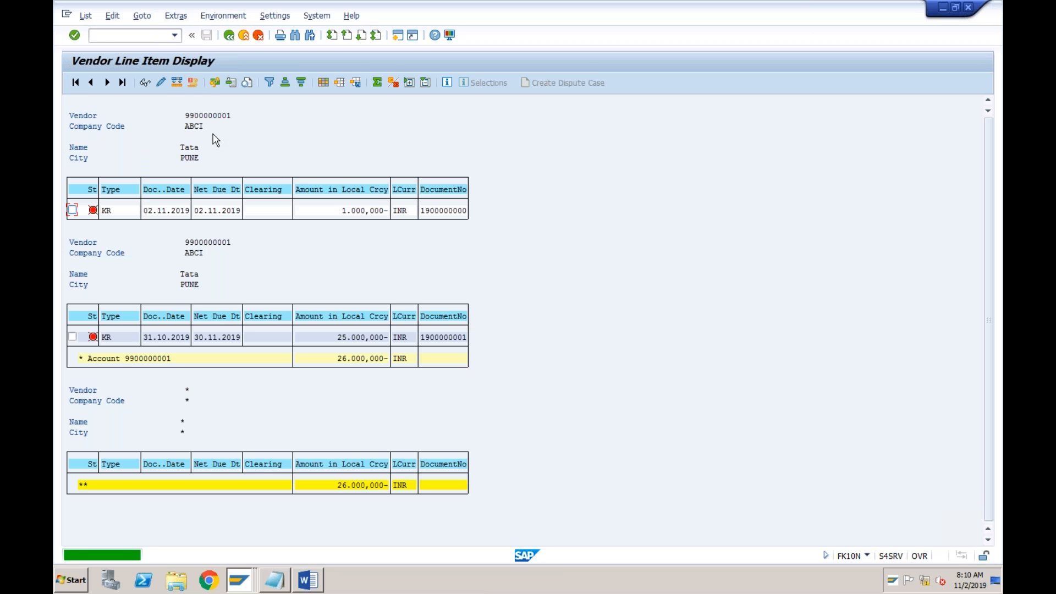
# Start the vendor line item display with transaction /nfbl1n, checking the code against the Notepad list
pyautogui.click(153, 35)
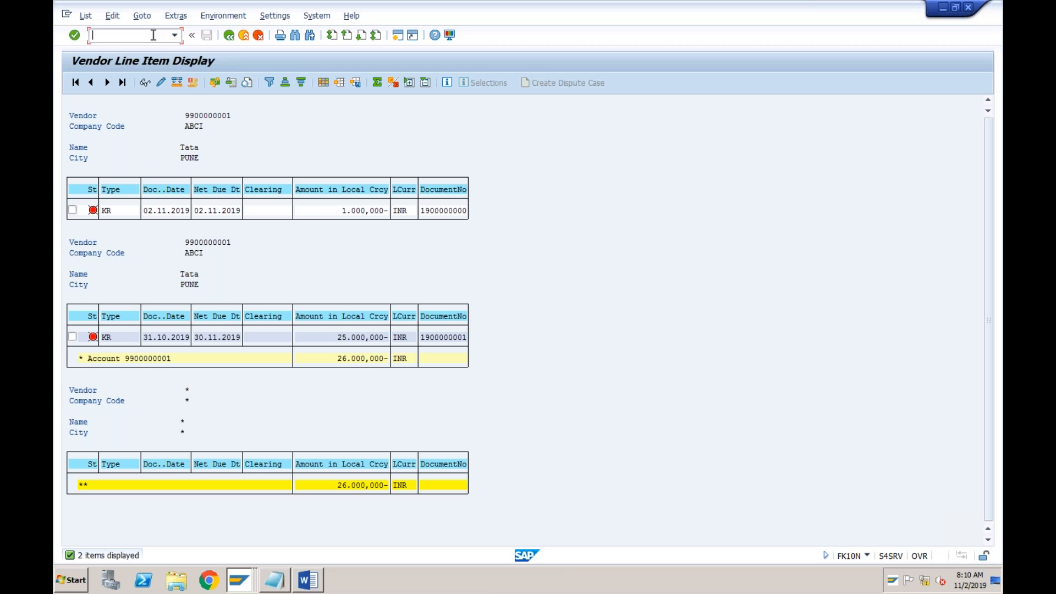
pyautogui.write('/nfbl1n')
pyautogui.click(281, 589)
pyautogui.moveTo(352, 88); pyautogui.dragTo(298, 89)
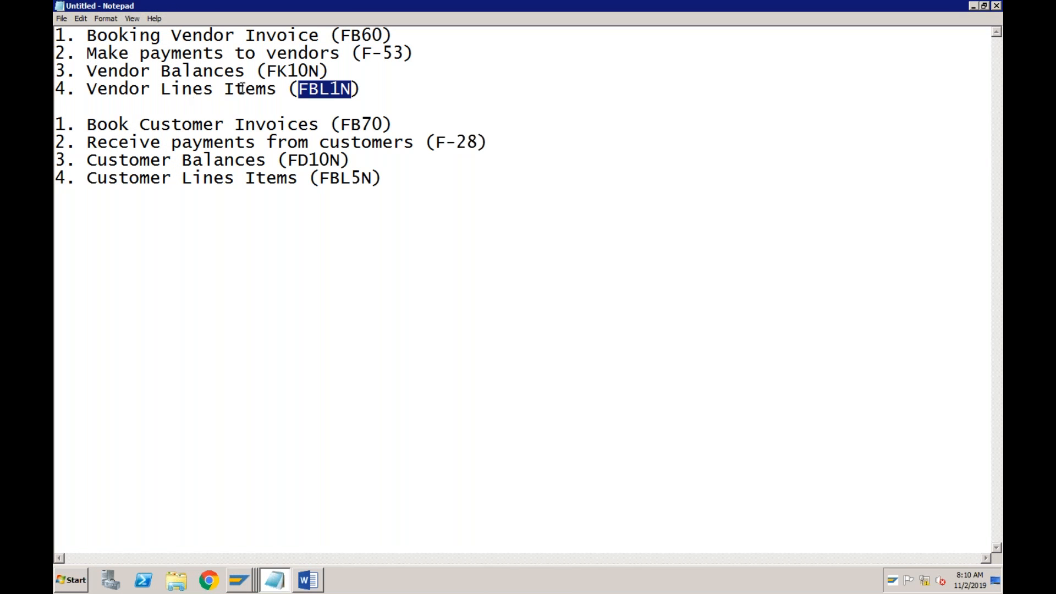
pyautogui.click(242, 578)
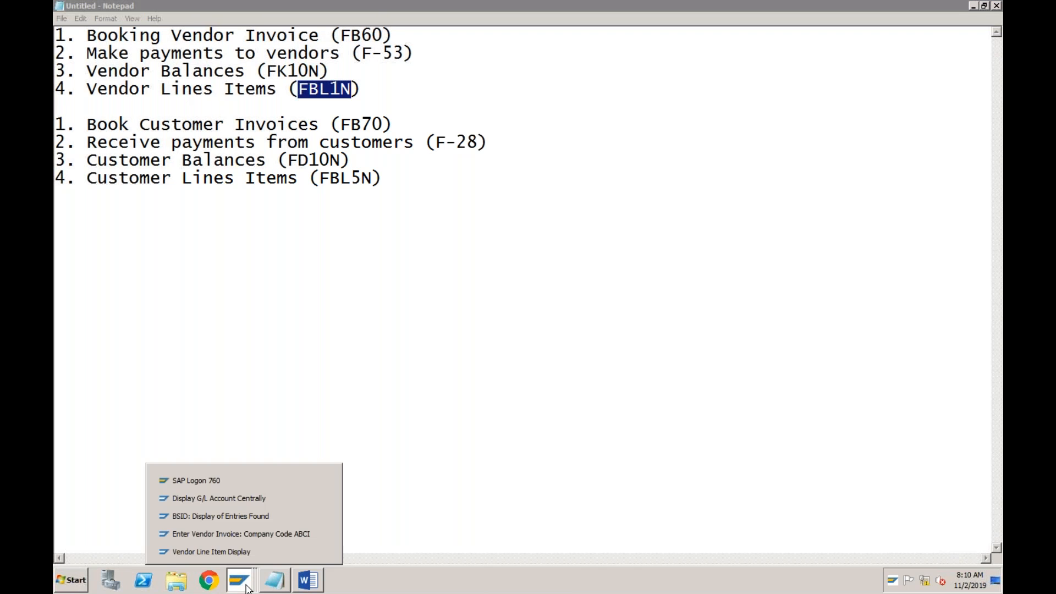
pyautogui.click(238, 552)
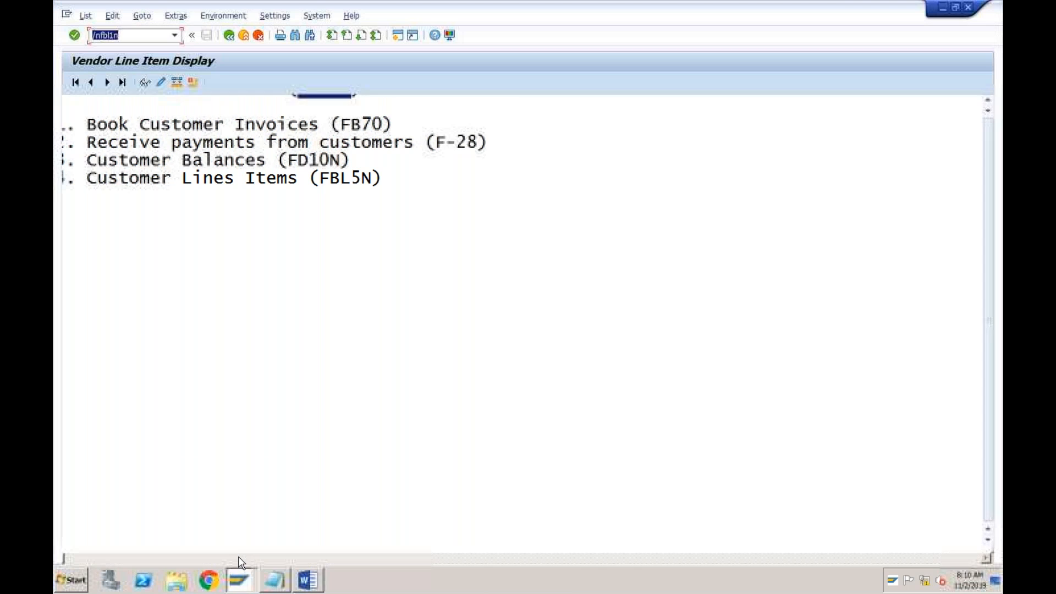
pyautogui.press('Return')
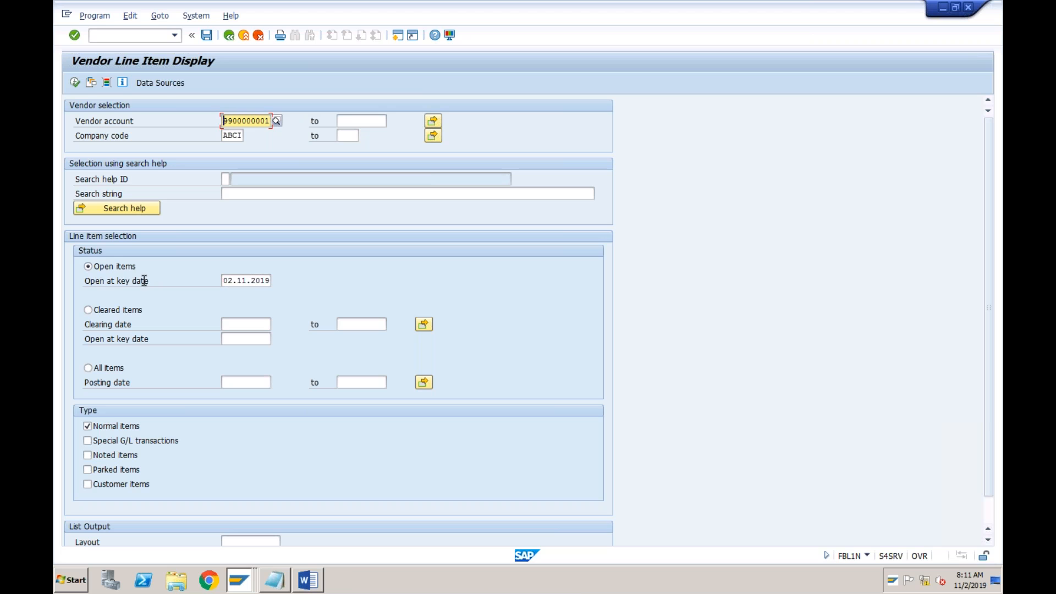
# Set the open-items key date to 31.10.2019 and run the line item report for the vendor in company code ABCI
pyautogui.click(230, 281)
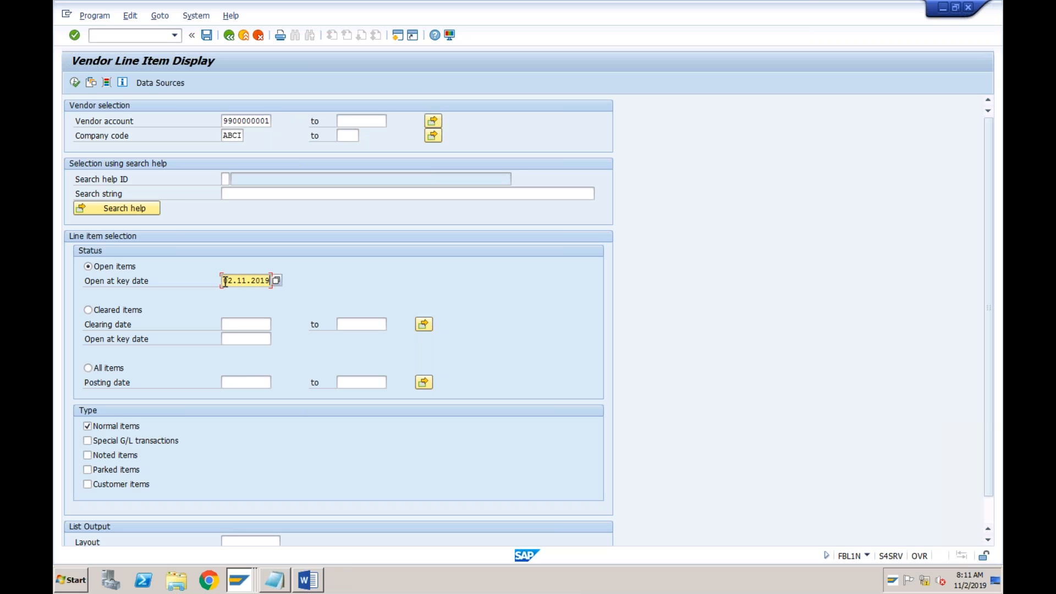
pyautogui.press('BackSpace')
pyautogui.press('BackSpace')
pyautogui.press('BackSpace')
pyautogui.press('BackSpace')
pyautogui.press('BackSpace')
pyautogui.press('BackSpace')
pyautogui.press('BackSpace')
pyautogui.press('BackSpace')
pyautogui.press('BackSpace')
pyautogui.press('BackSpace')
pyautogui.write('31102019')
pyautogui.click(74, 83)
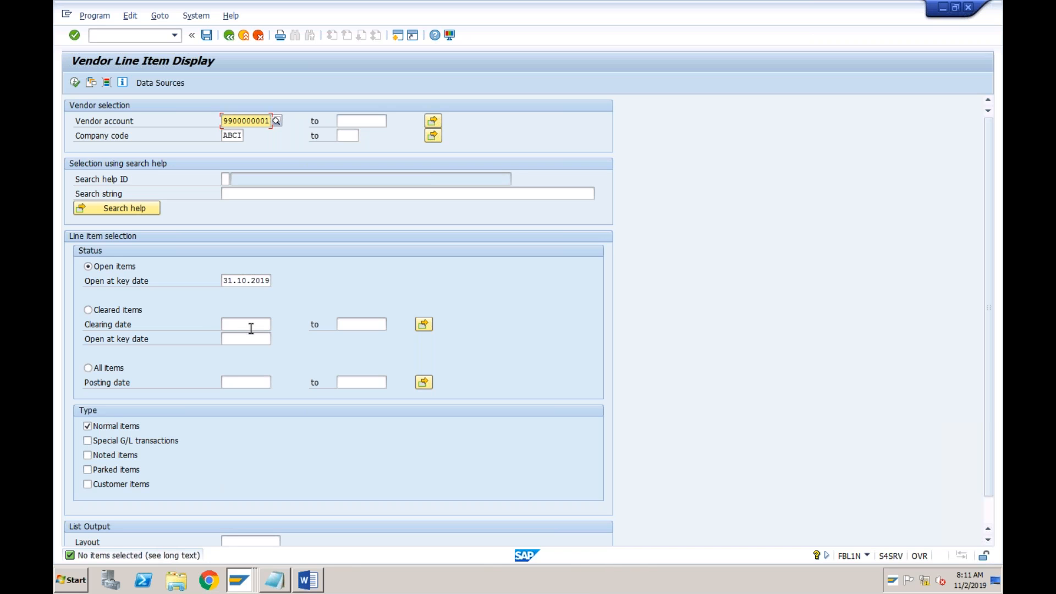
# Set the open-items key date to 01.11.2019 and run the vendor line item report again
pyautogui.click(233, 282)
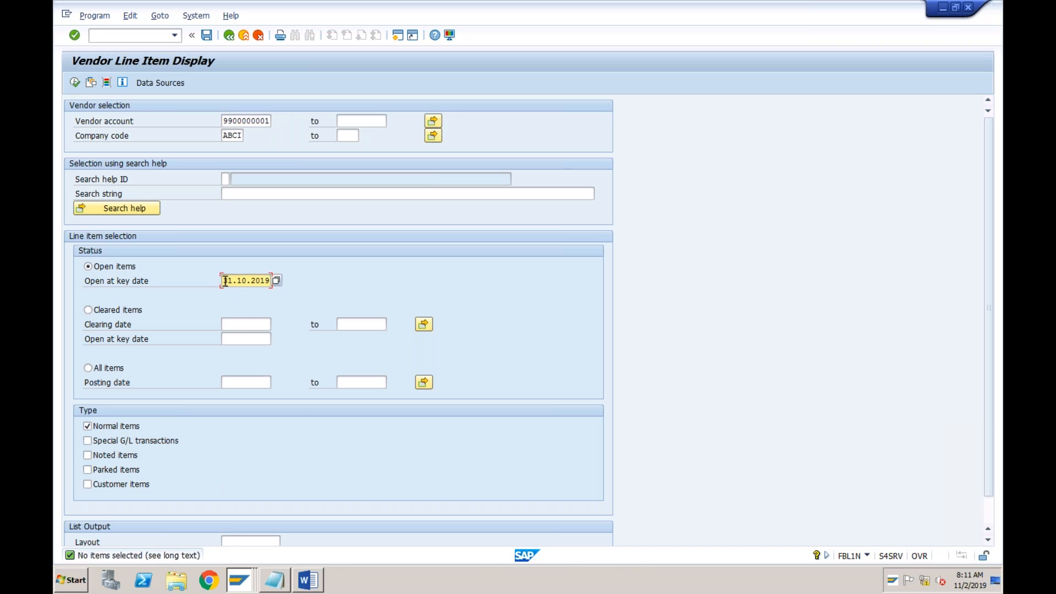
pyautogui.write('01.11')
pyautogui.click(76, 82)
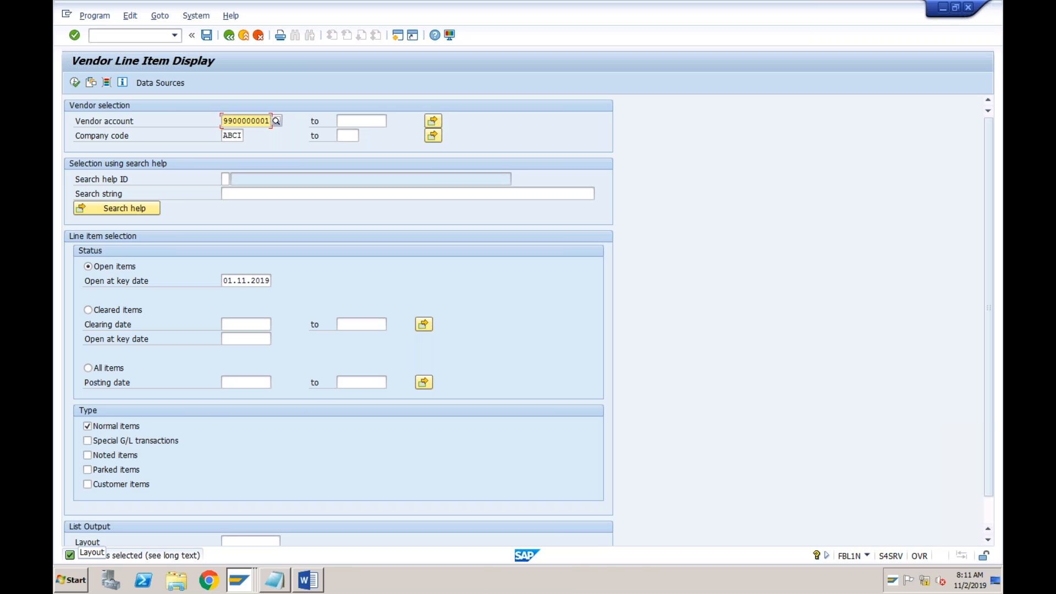
# Display the vendor's open items at key date 02.11.2019, check their amounts and return to the selection screen
pyautogui.click(229, 281)
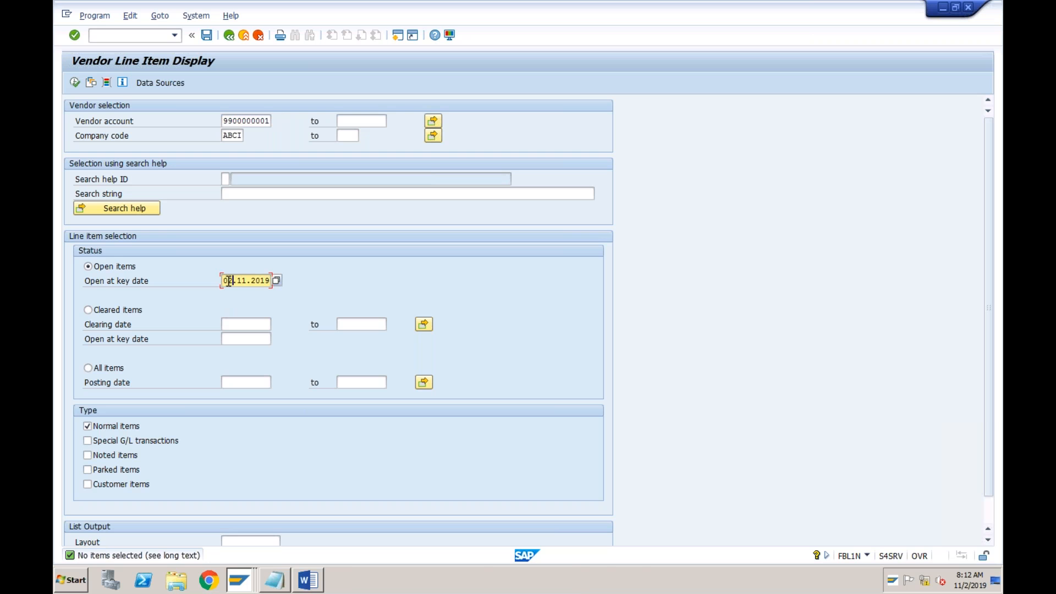
pyautogui.click(75, 83)
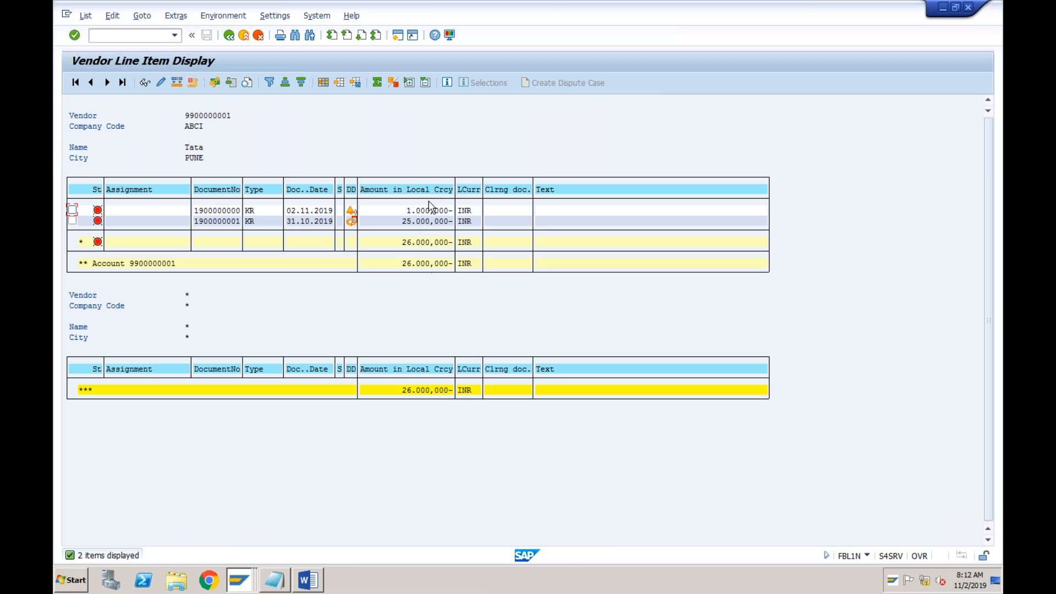
pyautogui.click(422, 220)
pyautogui.click(228, 35)
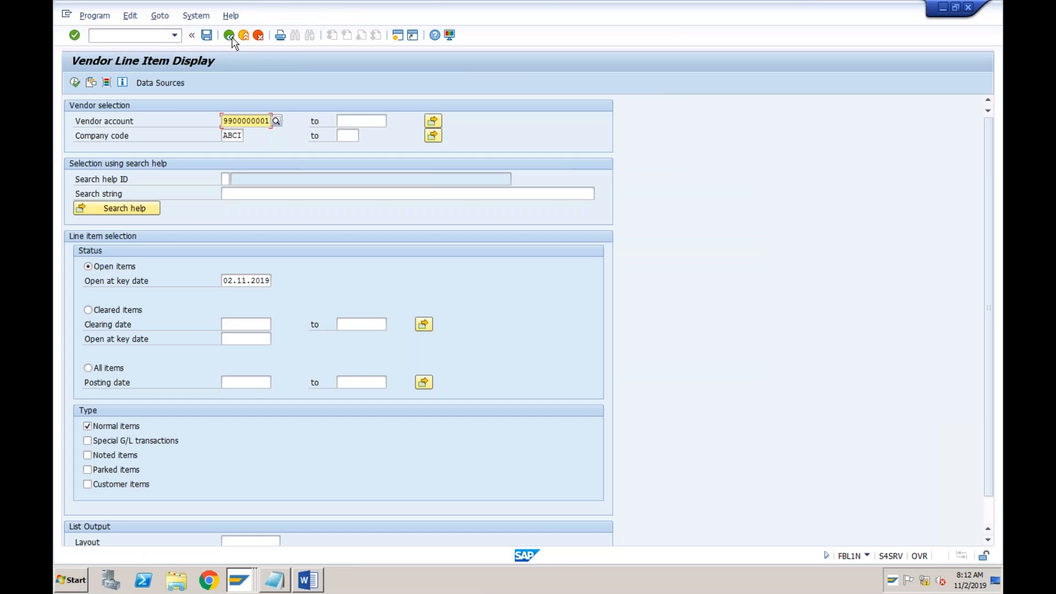
# Display the vendor's open items at key date 02.12.2019 and return to the selection screen
pyautogui.click(247, 283)
pyautogui.press('BackSpace')
pyautogui.press('Left')
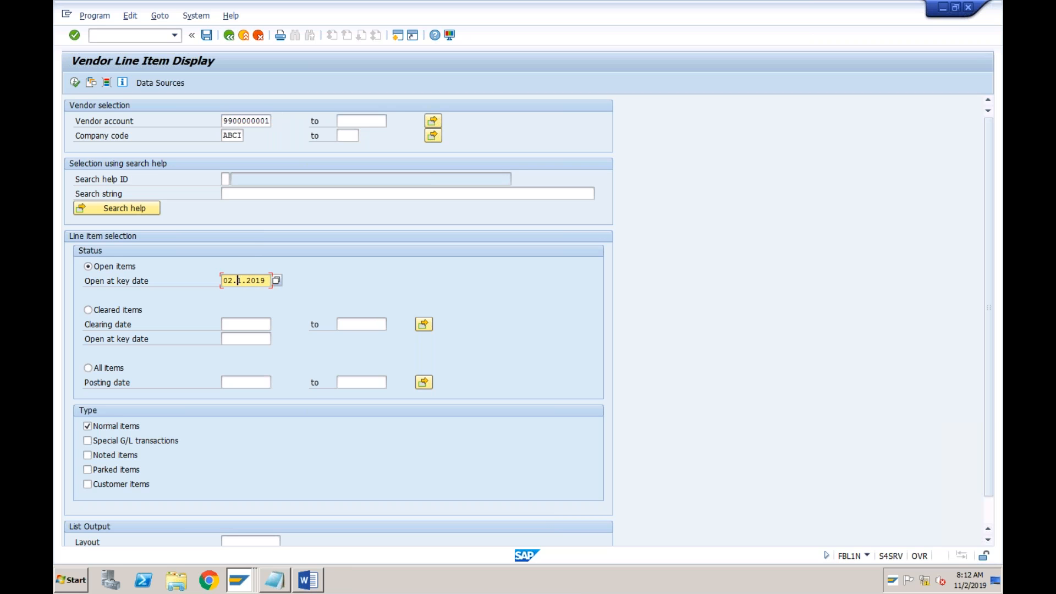
pyautogui.write('12.2019')
pyautogui.click(75, 83)
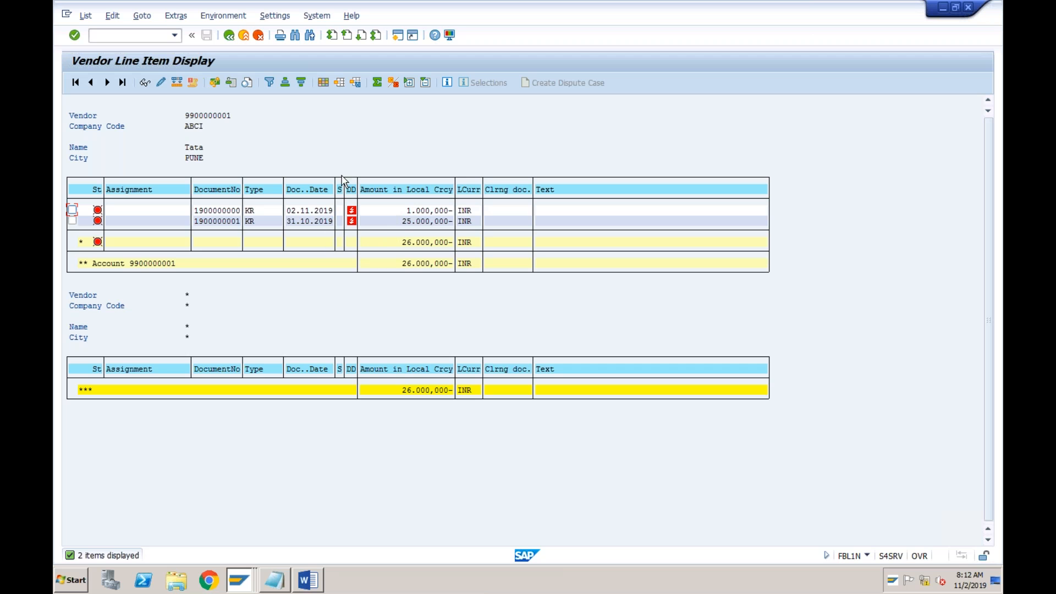
pyautogui.click(229, 35)
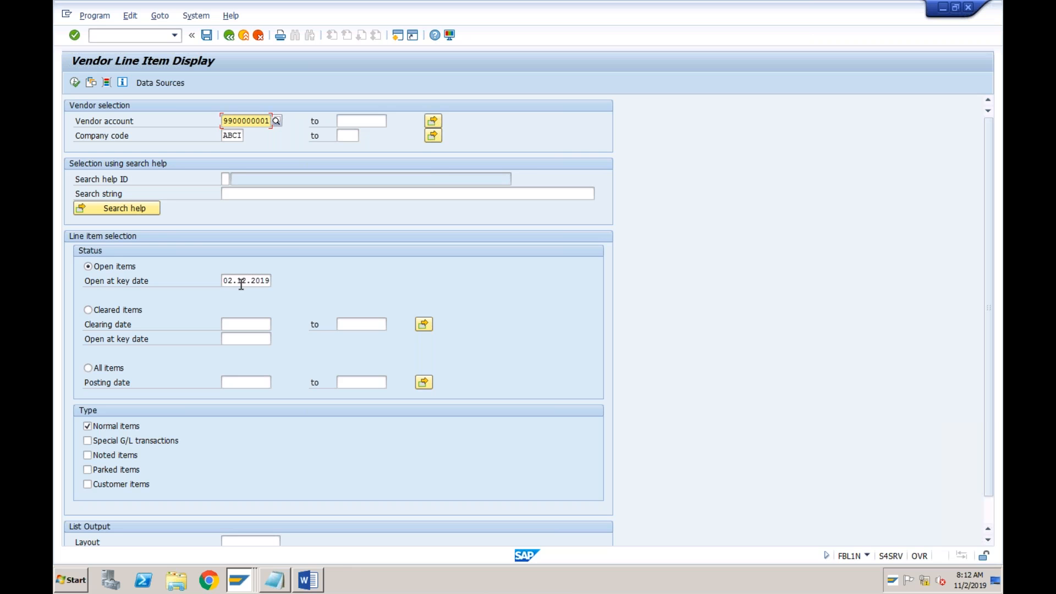
# Review the vendor transaction codes in the Notepad list and switch to the SAP session for entering vendor invoices in company code ABCI
pyautogui.click(276, 578)
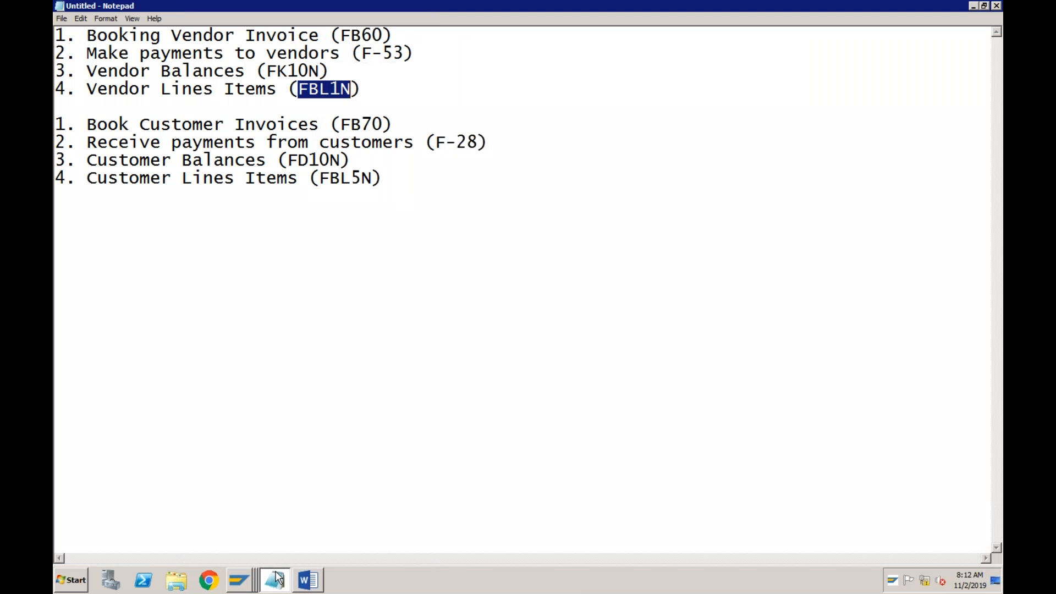
pyautogui.click(320, 75)
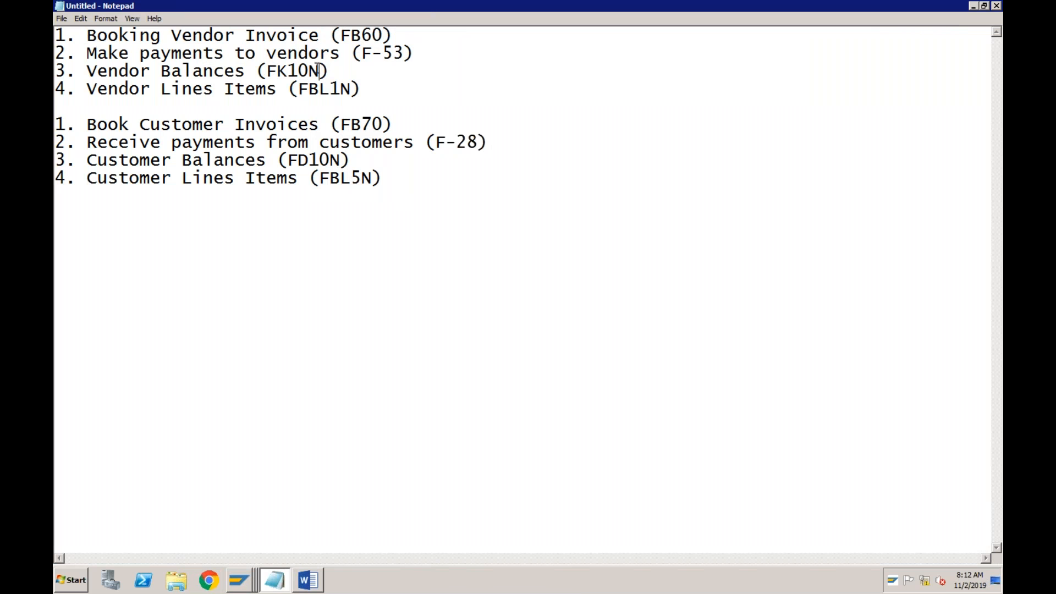
pyautogui.click(346, 55)
pyautogui.click(351, 89)
pyautogui.click(298, 89)
pyautogui.moveTo(247, 580)
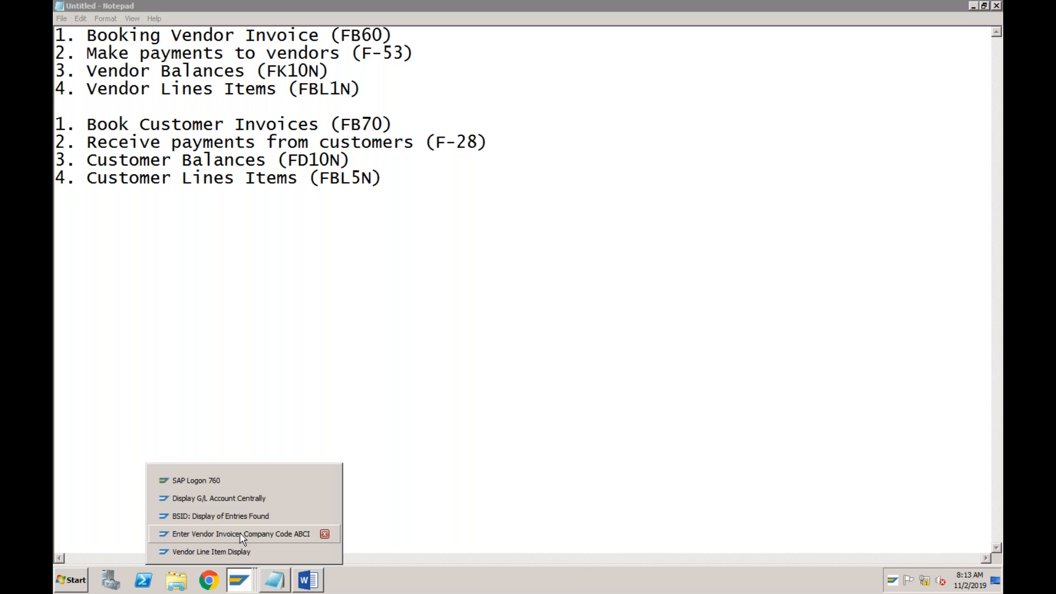
pyautogui.click(240, 532)
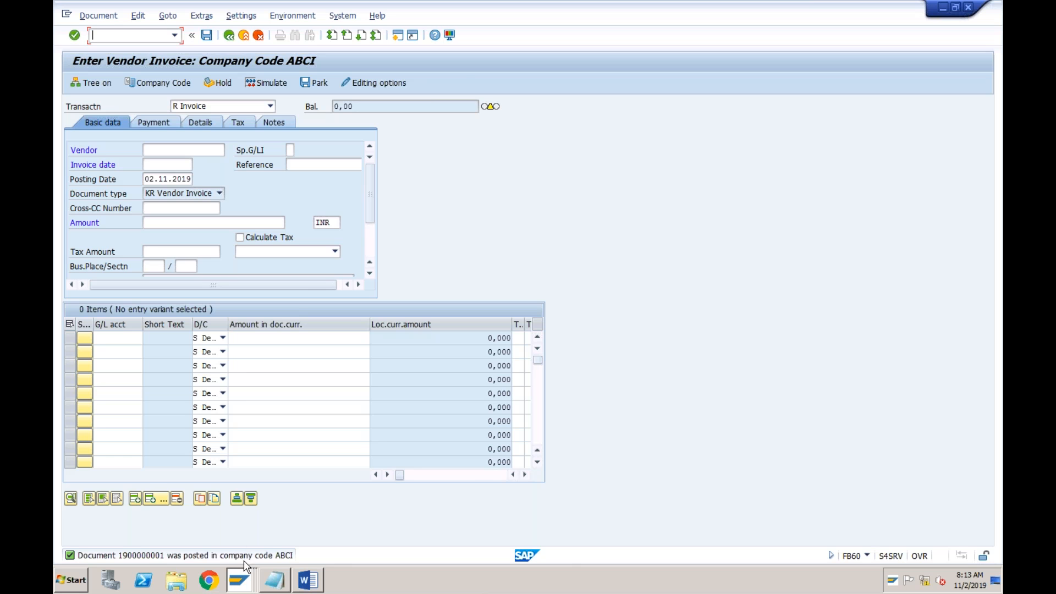
# Switch to the Vendor Line Item Display session and run the open-items report at key date 02.12.2019
pyautogui.click(240, 580)
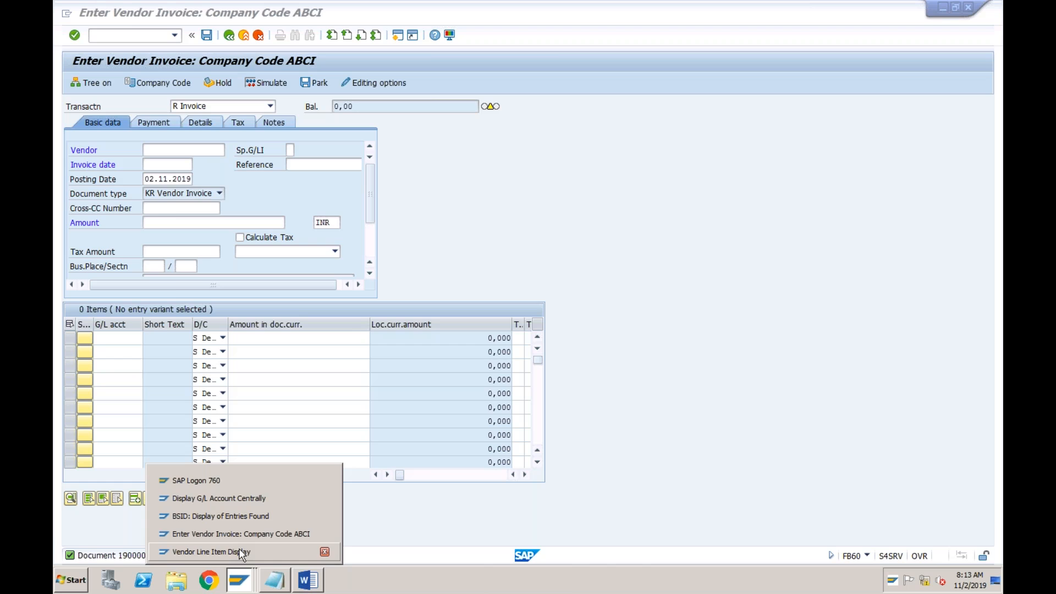
pyautogui.click(242, 552)
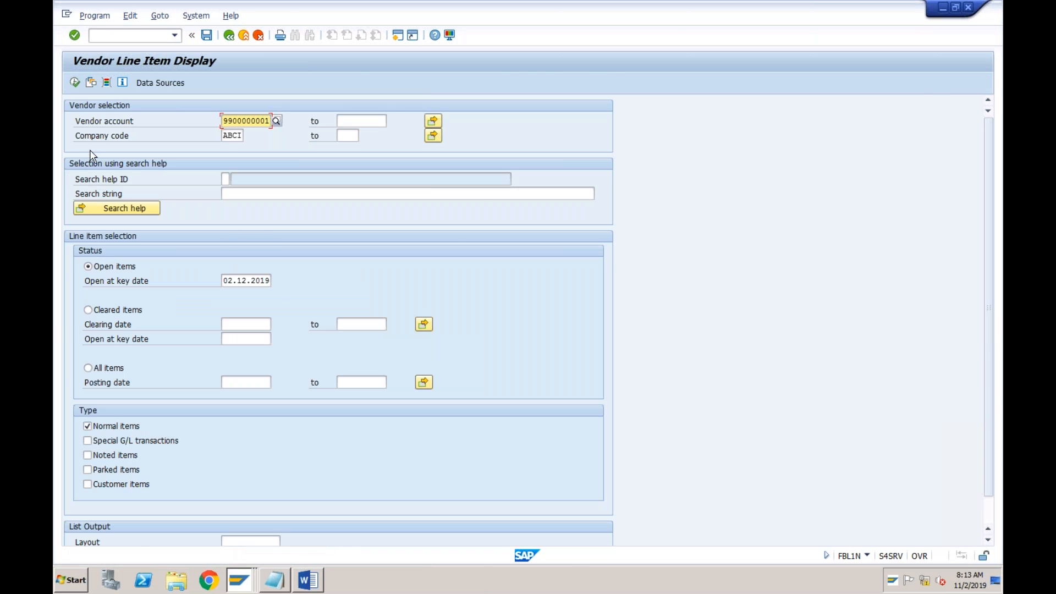
pyautogui.click(75, 83)
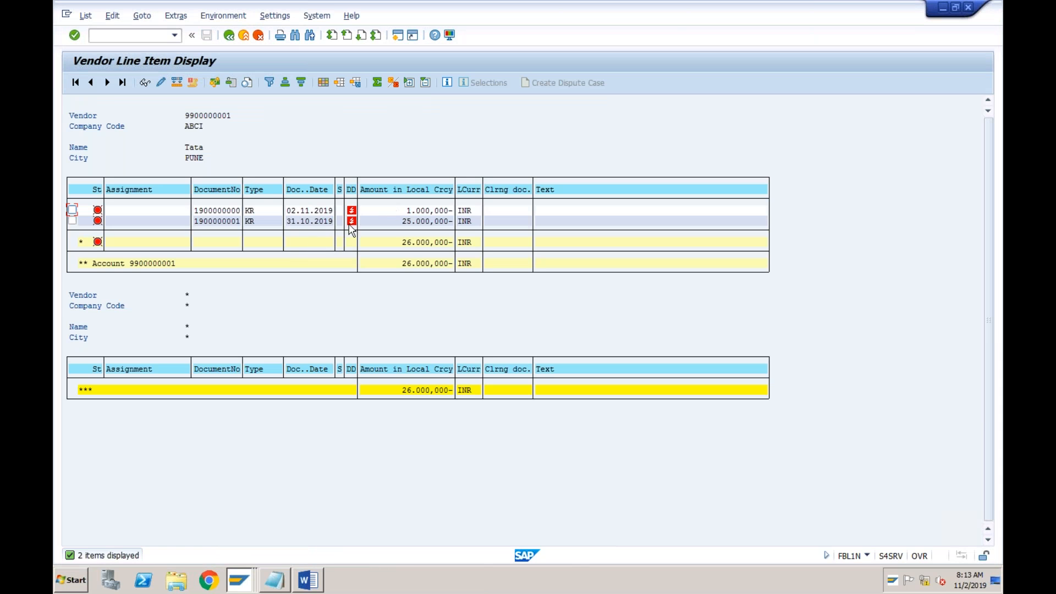
pyautogui.click(311, 210)
pyautogui.click(396, 212)
# Find the hidden field containing "due" and add Net Due Date as a column in the line item layout
pyautogui.click(322, 83)
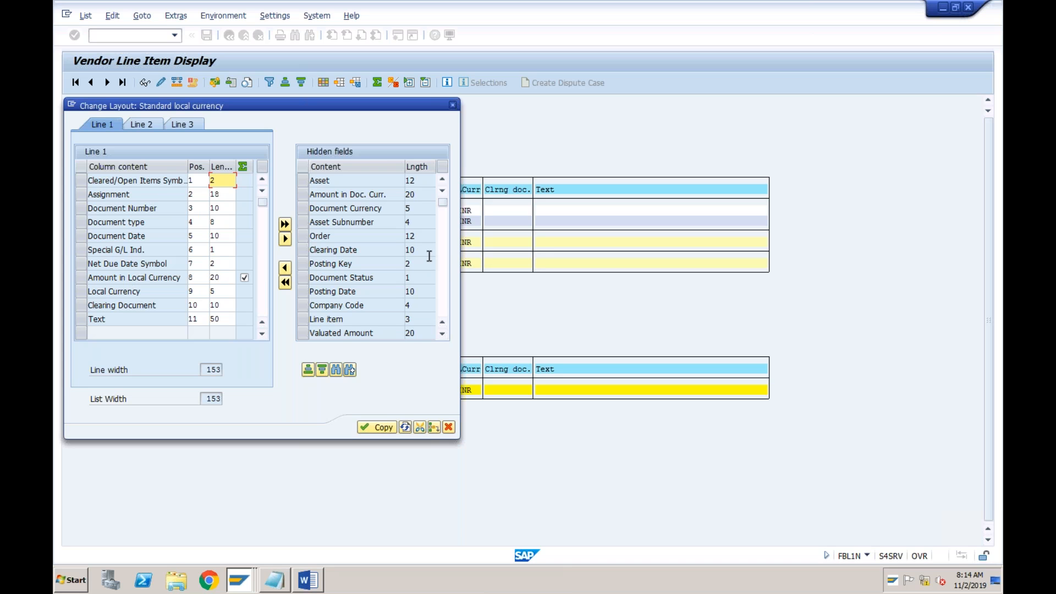
pyautogui.click(336, 367)
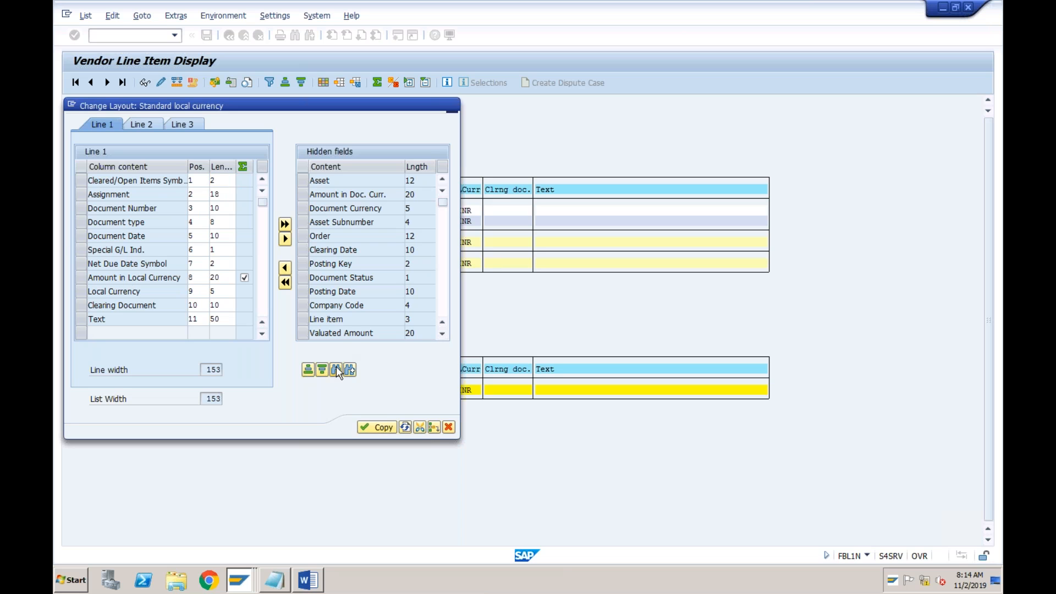
pyautogui.write('due')
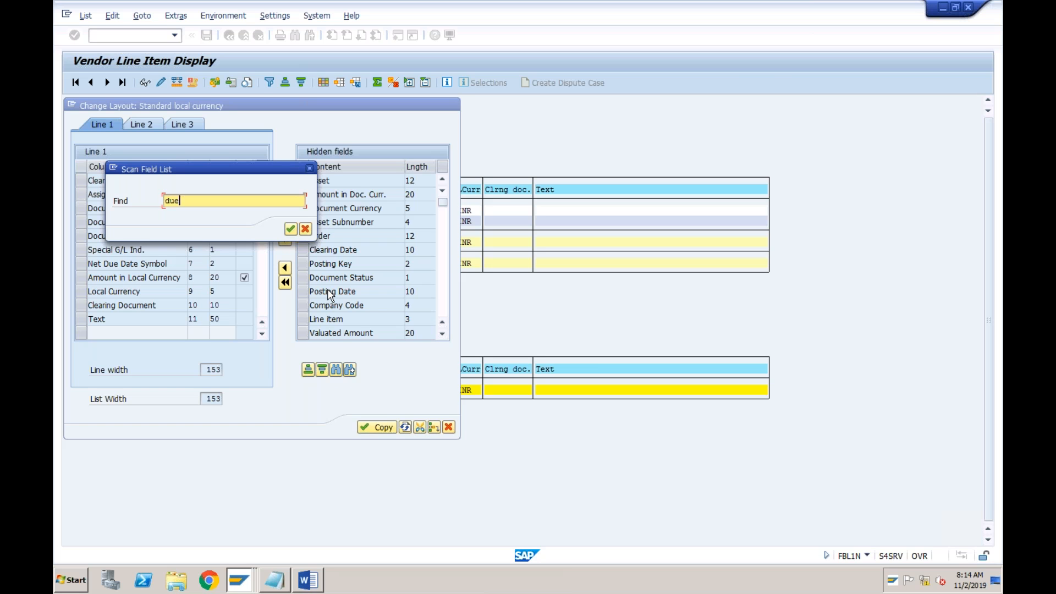
pyautogui.press('Return')
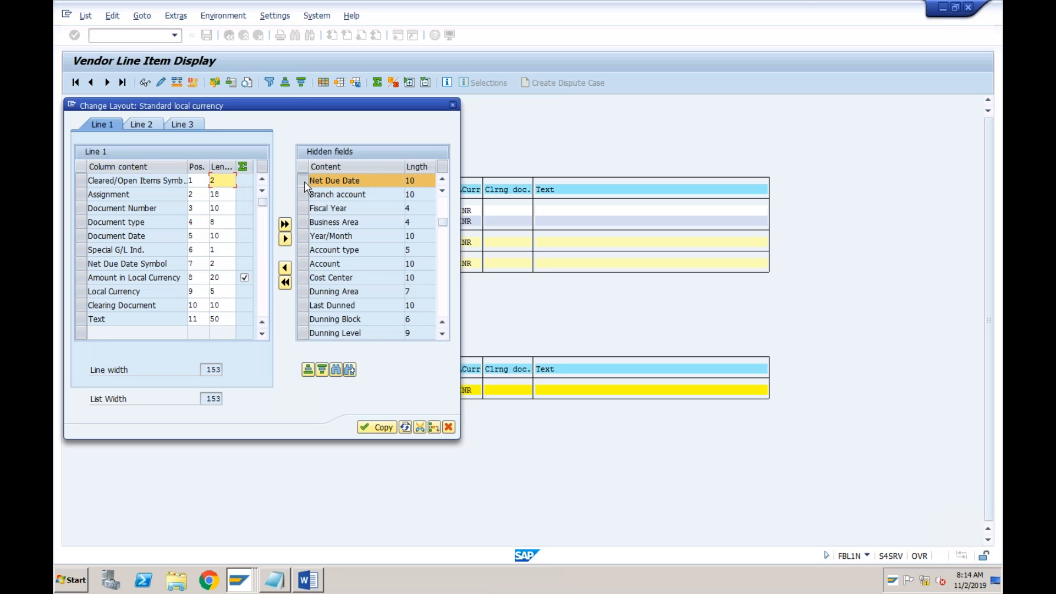
pyautogui.click(286, 268)
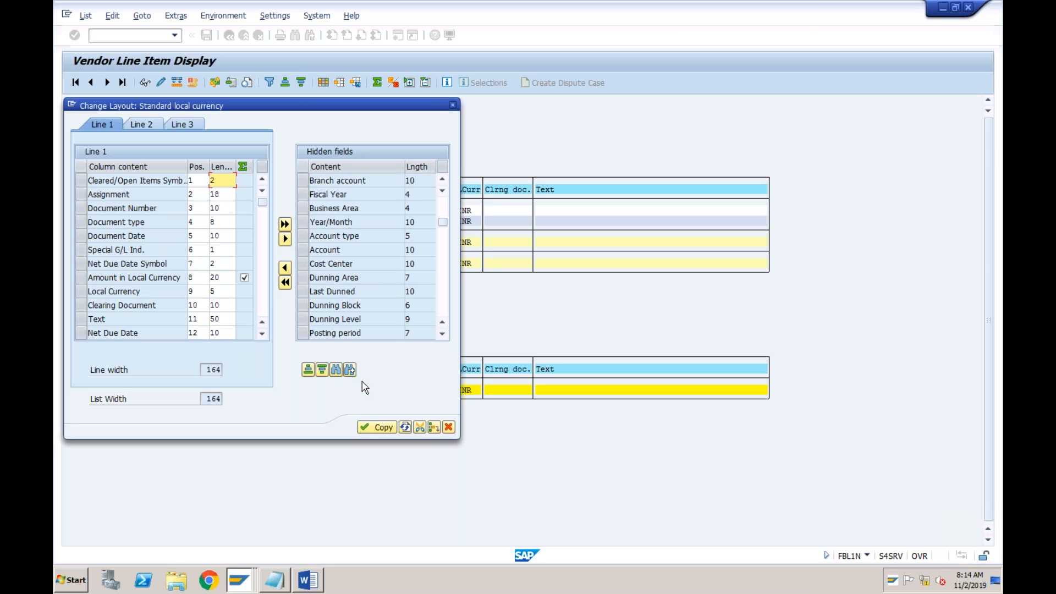
pyautogui.click(369, 429)
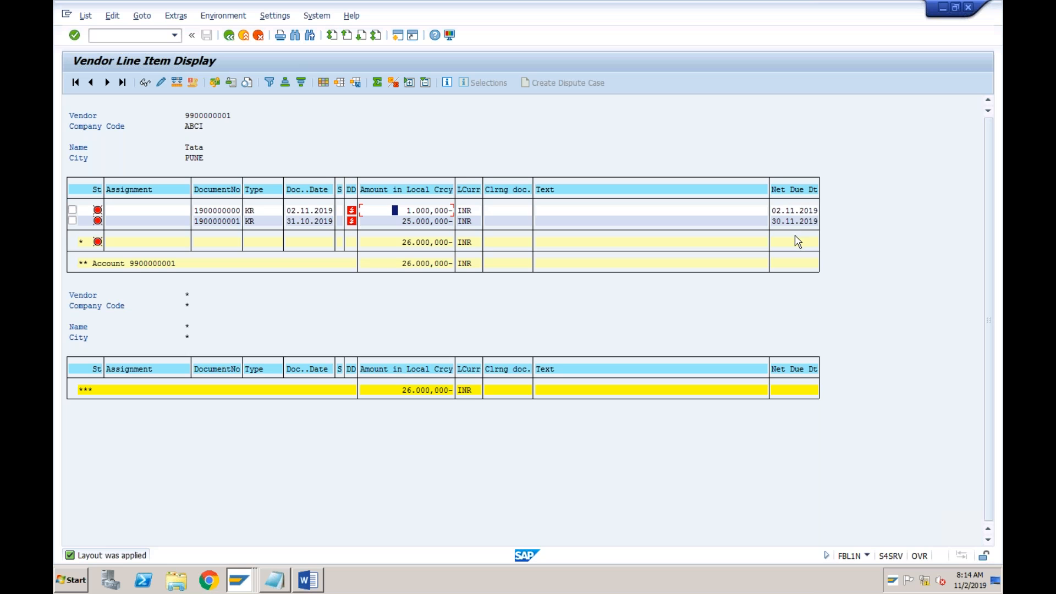
# Compare the document dates, amounts and net due dates of the vendor's two open items
pyautogui.click(310, 212)
pyautogui.click(778, 213)
pyautogui.click(413, 210)
pyautogui.click(792, 210)
pyautogui.click(302, 221)
pyautogui.click(792, 221)
pyautogui.click(789, 211)
# Check the vendor payment code in the Notepad list and start transaction F-53 in the SAP session showing table BSID
pyautogui.click(274, 579)
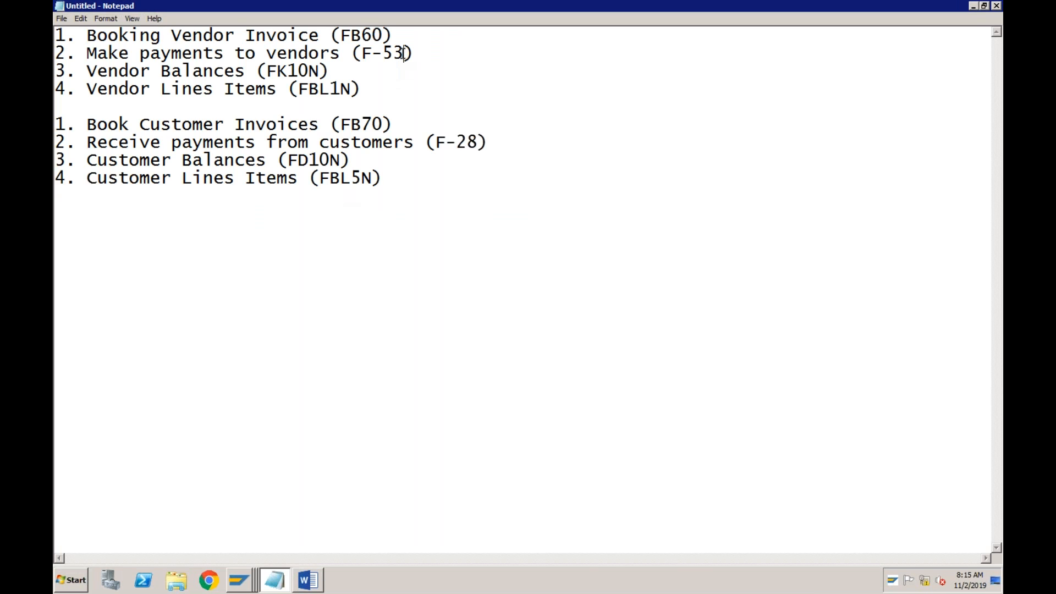
pyautogui.click(240, 581)
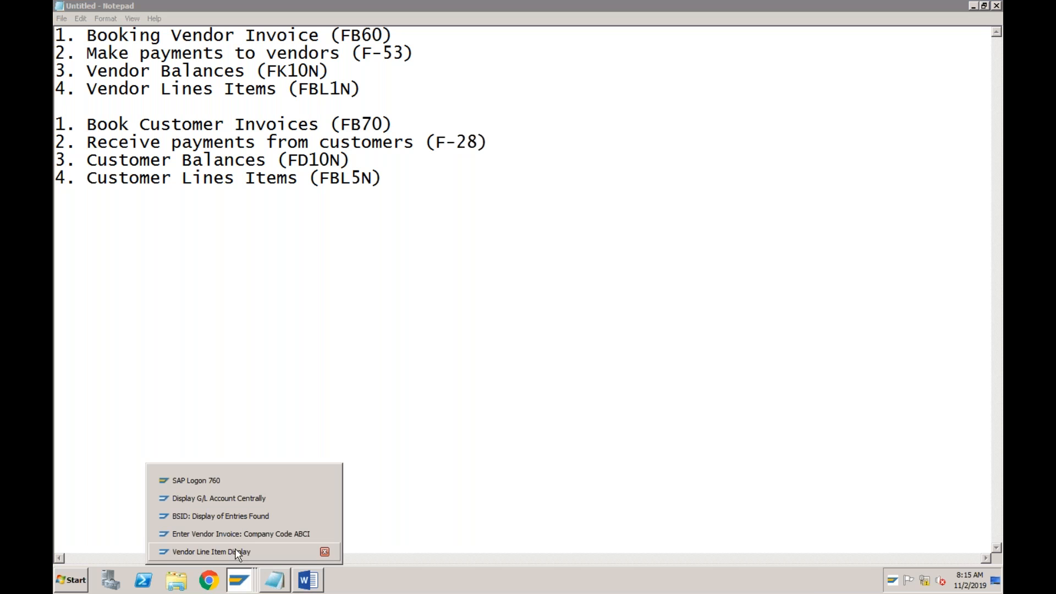
pyautogui.click(236, 516)
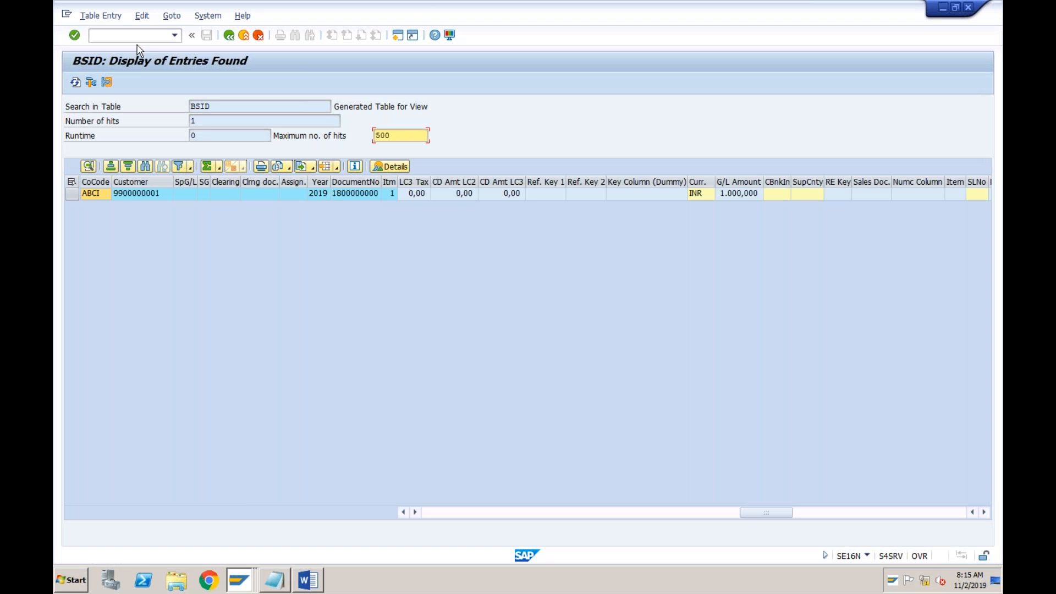
pyautogui.click(136, 37)
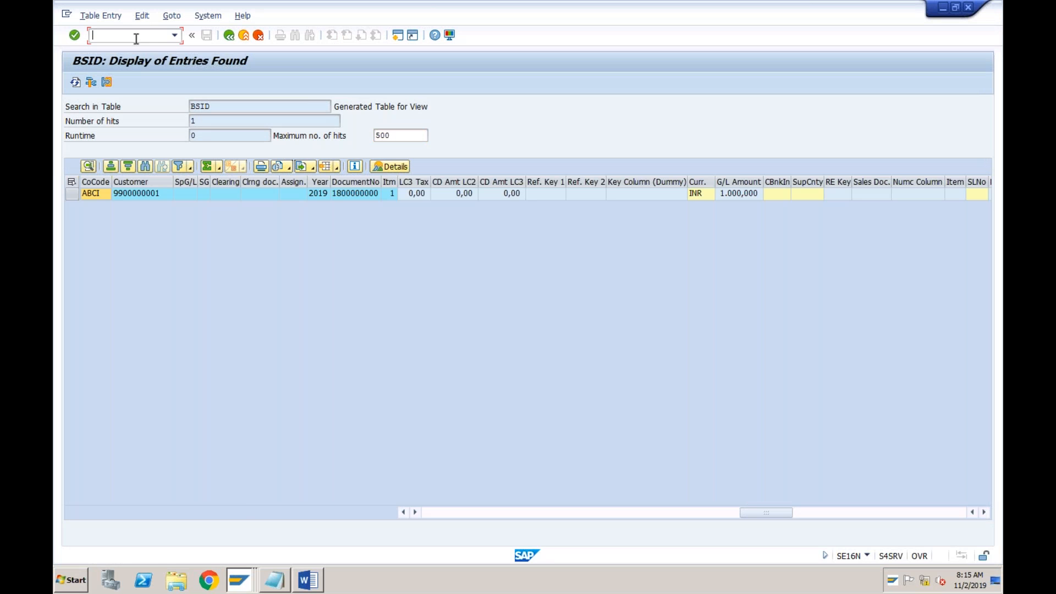
pyautogui.write('/nf-53')
pyautogui.press('Return')
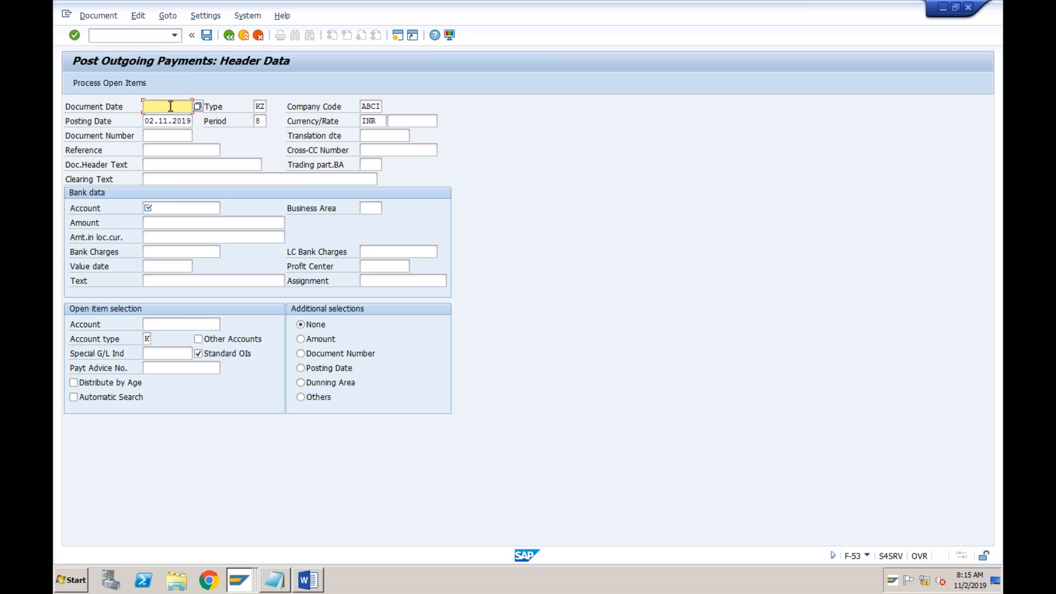
# Set the document date of the outgoing payment to 03.11.2019 and check the posting date field
pyautogui.click(164, 121)
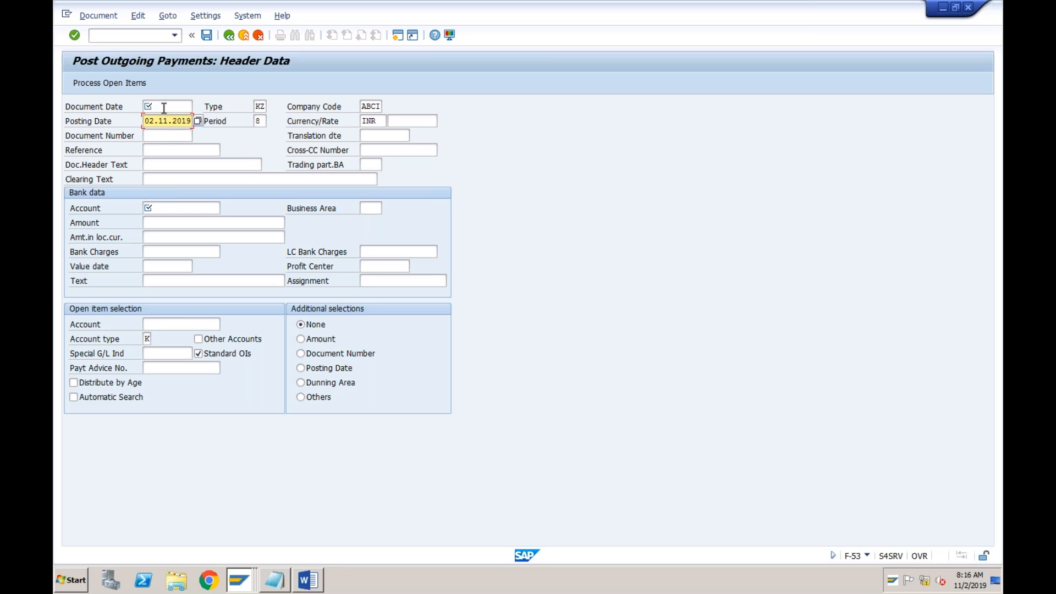
pyautogui.click(164, 107)
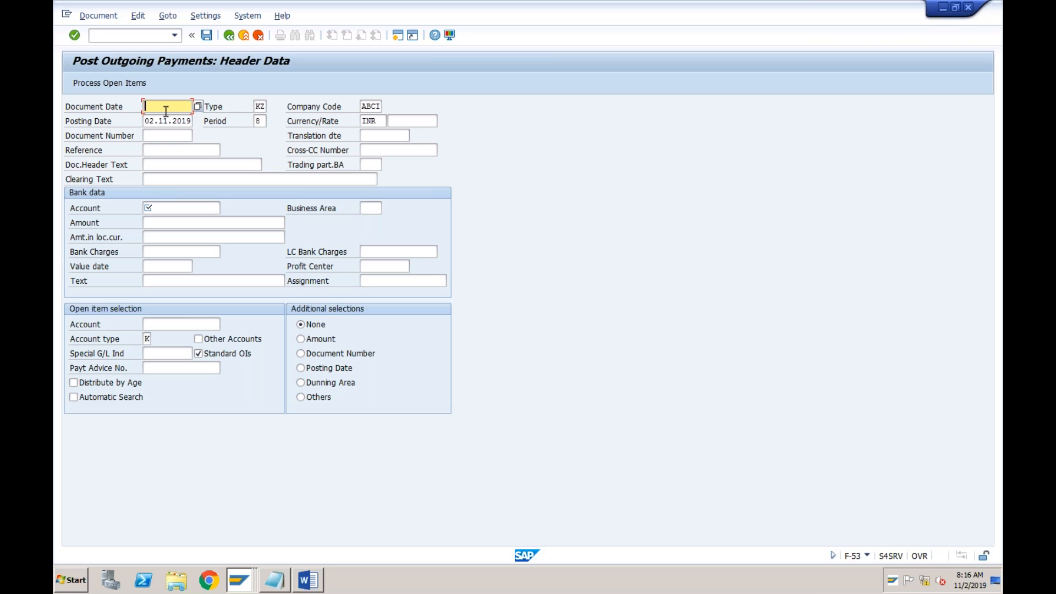
pyautogui.write('03.11.2019')
pyautogui.click(157, 126)
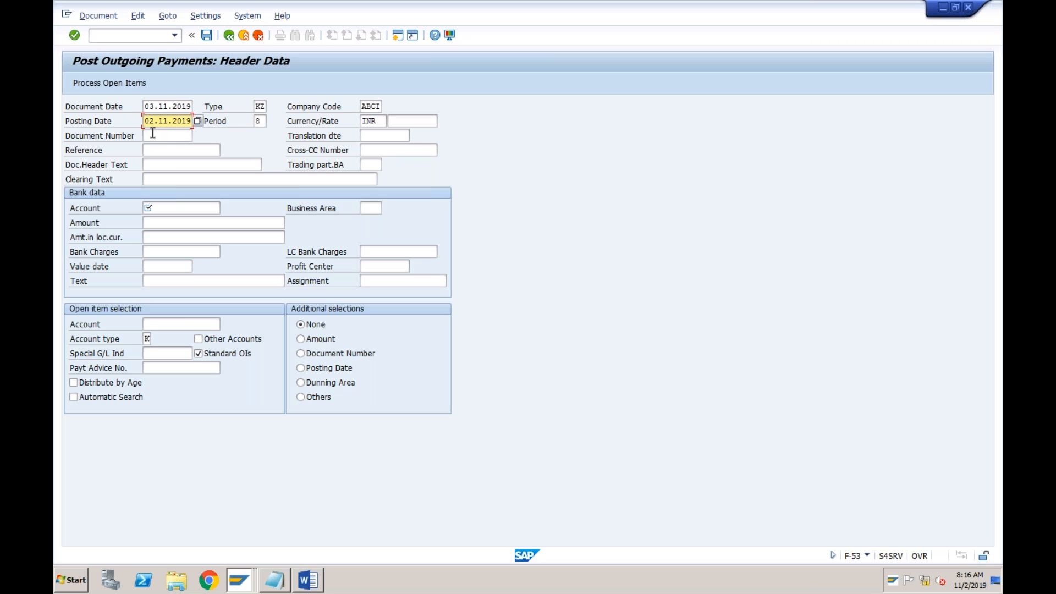
# Review the bank account, value date and document date fields of the outgoing payment
pyautogui.click(166, 206)
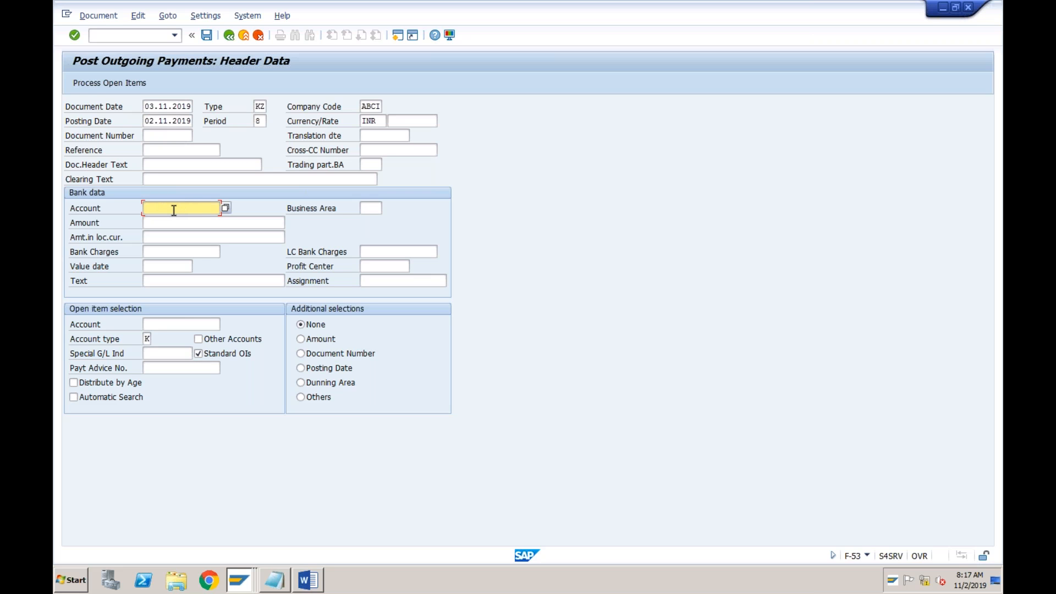
pyautogui.click(158, 268)
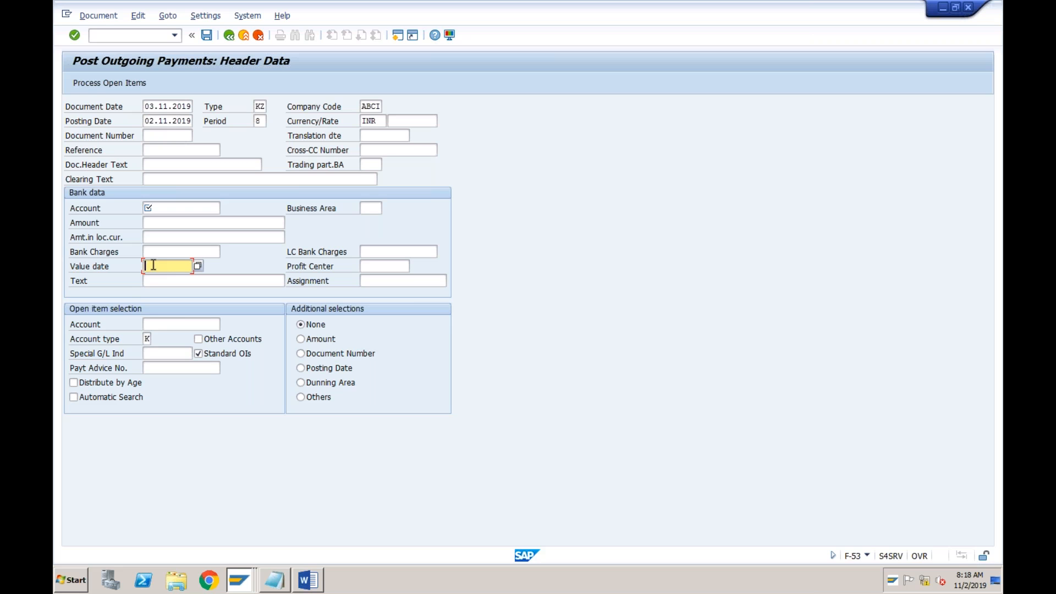
pyautogui.click(168, 107)
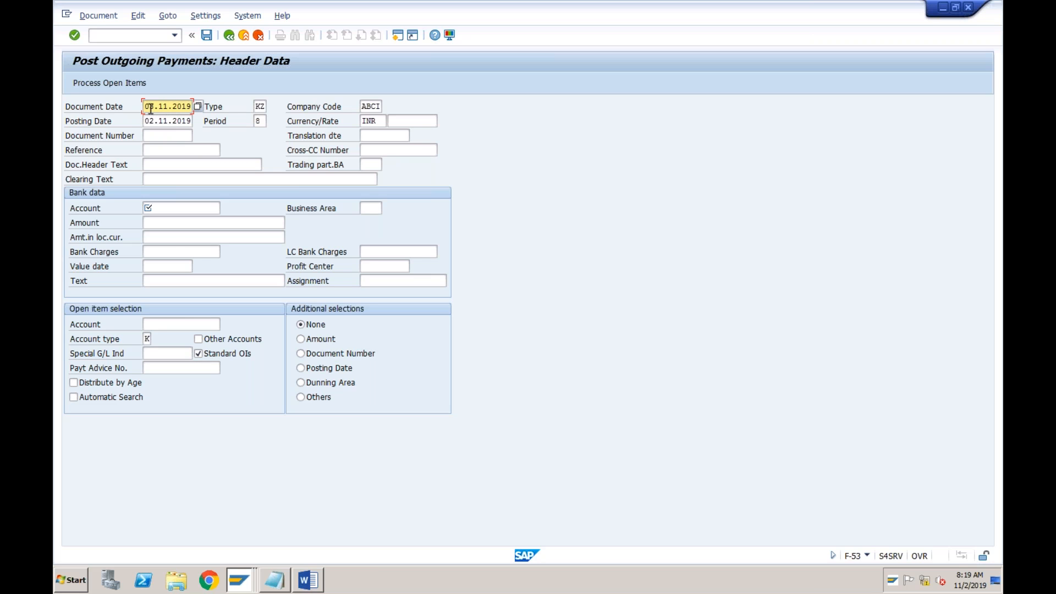
pyautogui.click(162, 266)
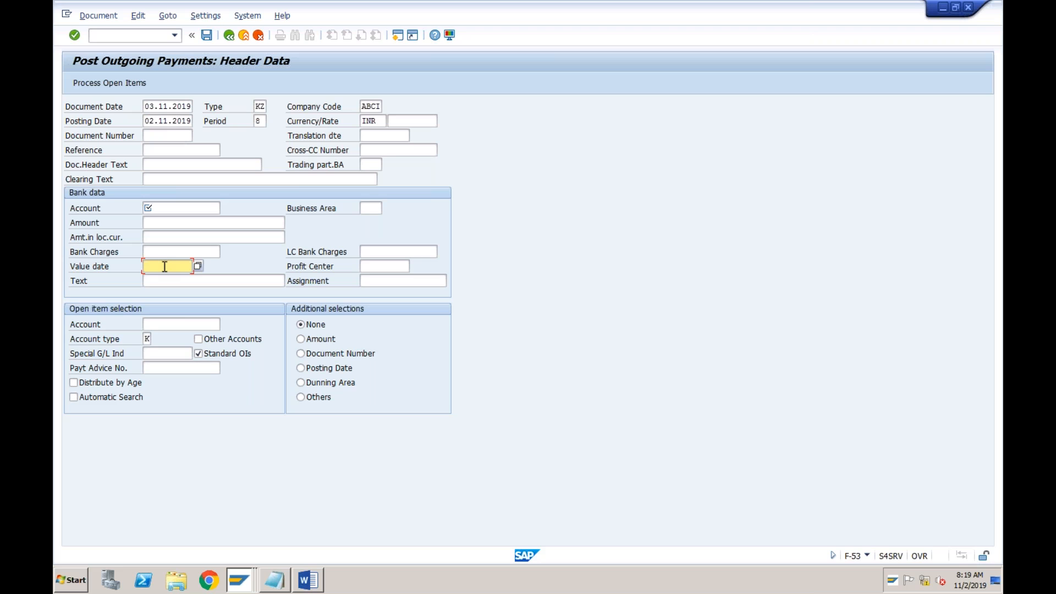
# Look up the company code's G/L accounts and choose Bank, account 2000, as the bank data account
pyautogui.click(163, 206)
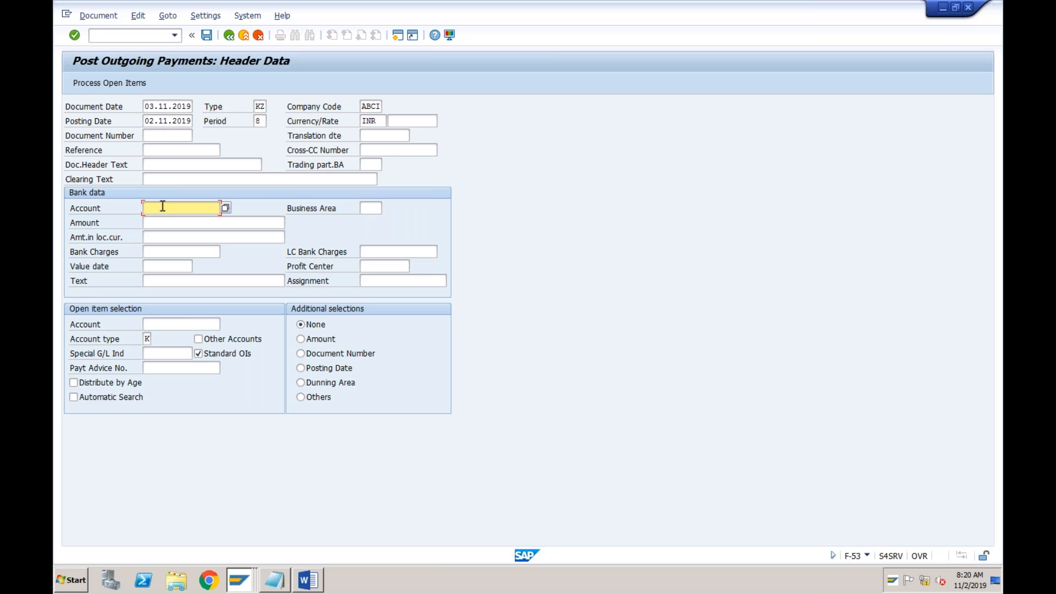
pyautogui.click(225, 208)
pyautogui.press('Return')
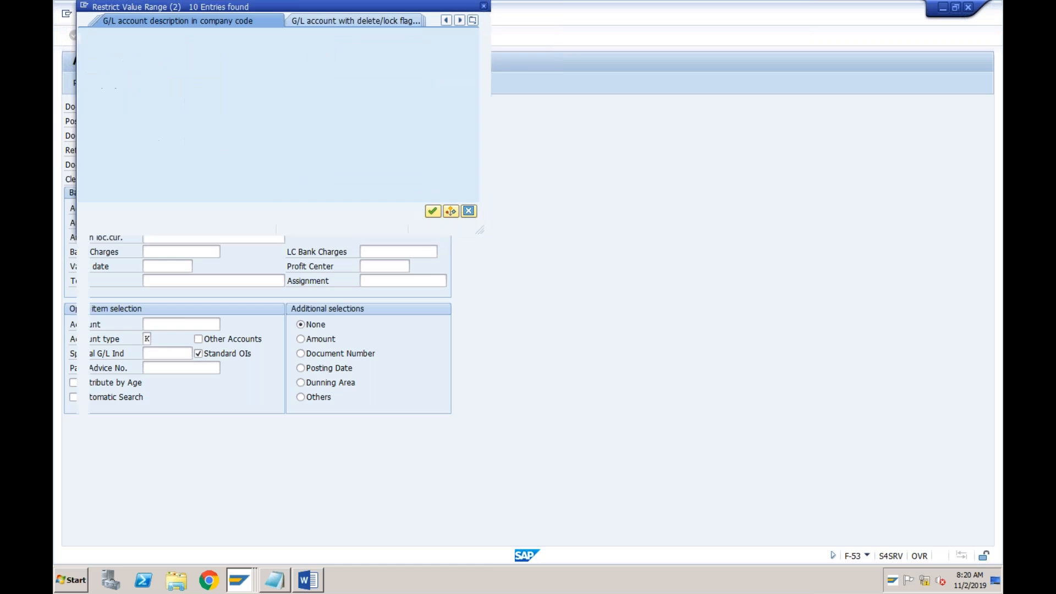
pyautogui.click(159, 98)
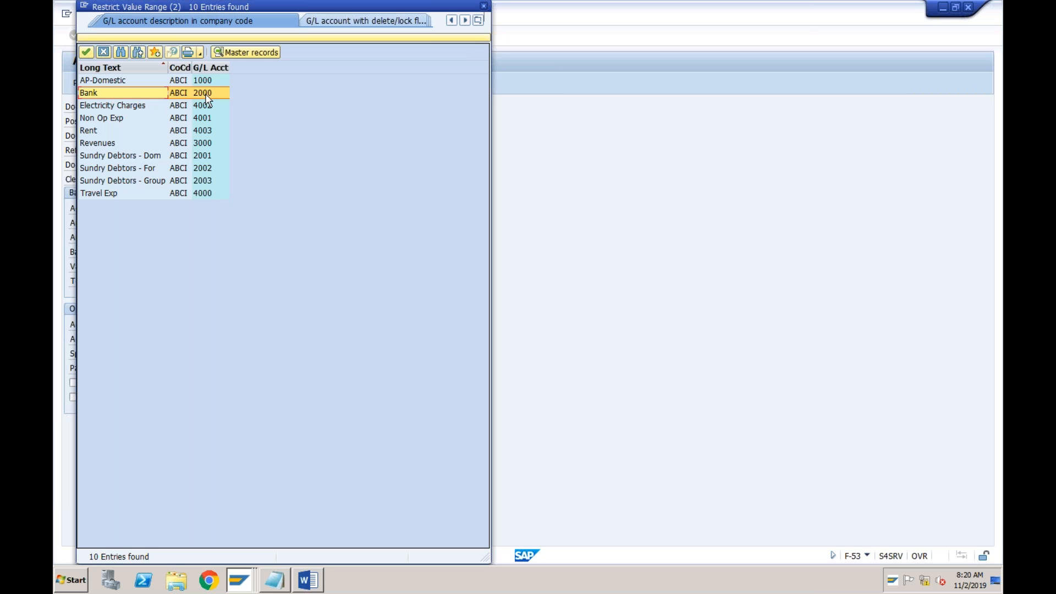
pyautogui.doubleClick(147, 96)
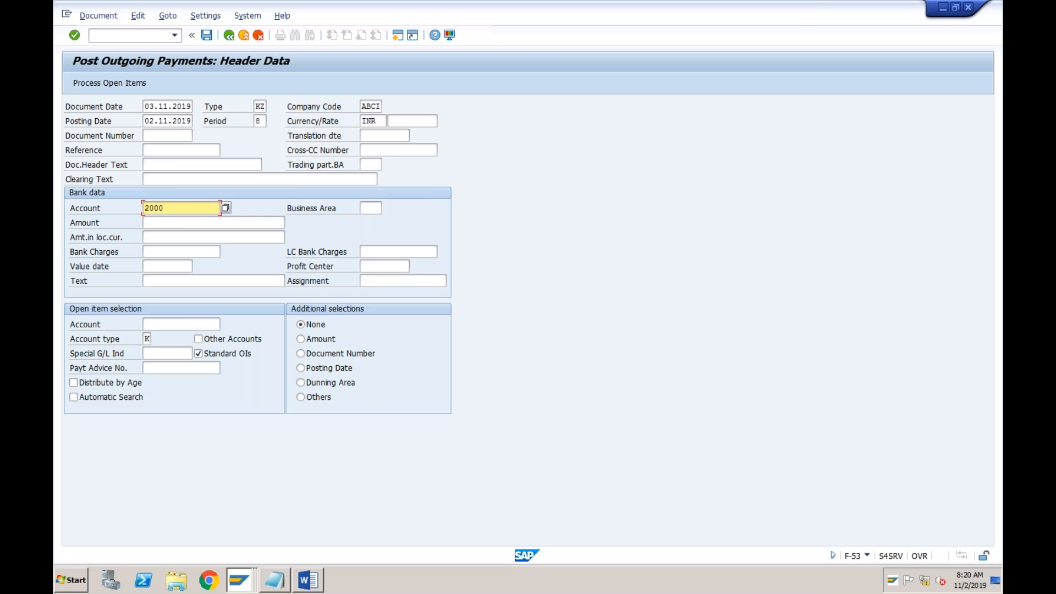
# Set the payment amount in the bank data to 1000
pyautogui.click(175, 224)
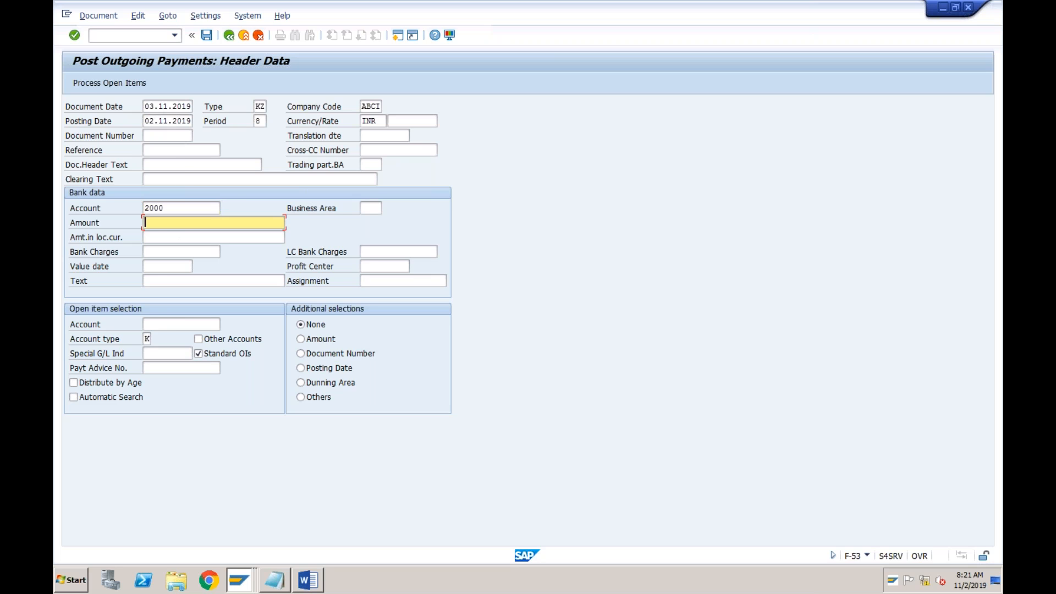
pyautogui.write('1000')
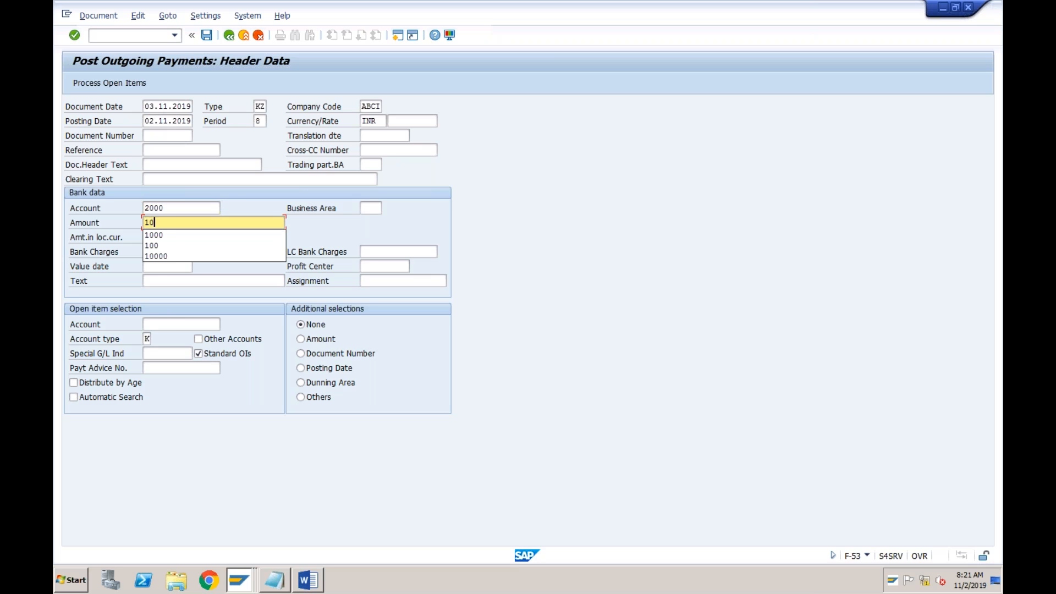
pyautogui.click(70, 224)
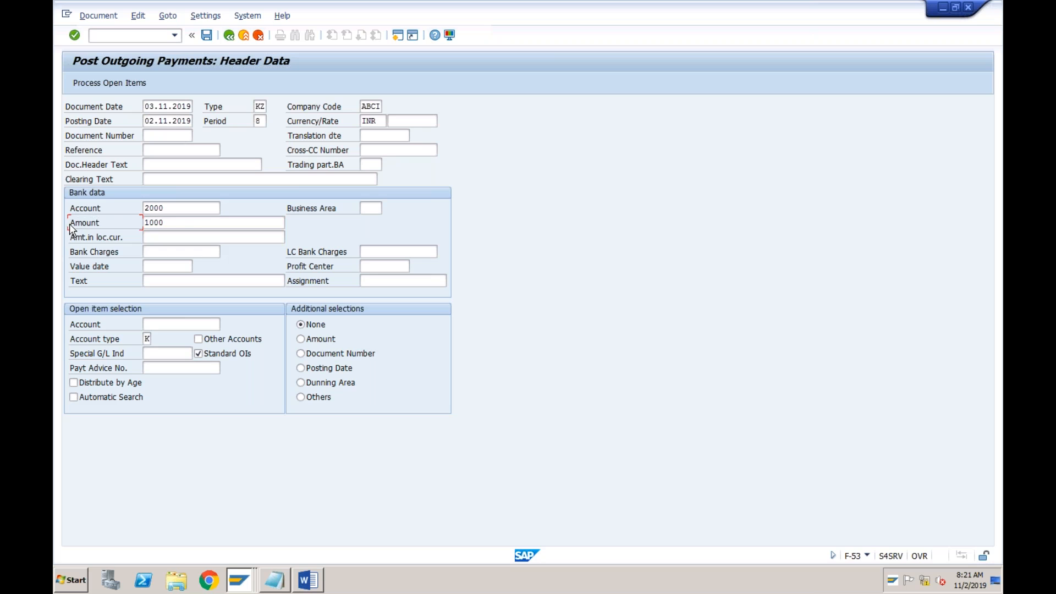
pyautogui.click(170, 209)
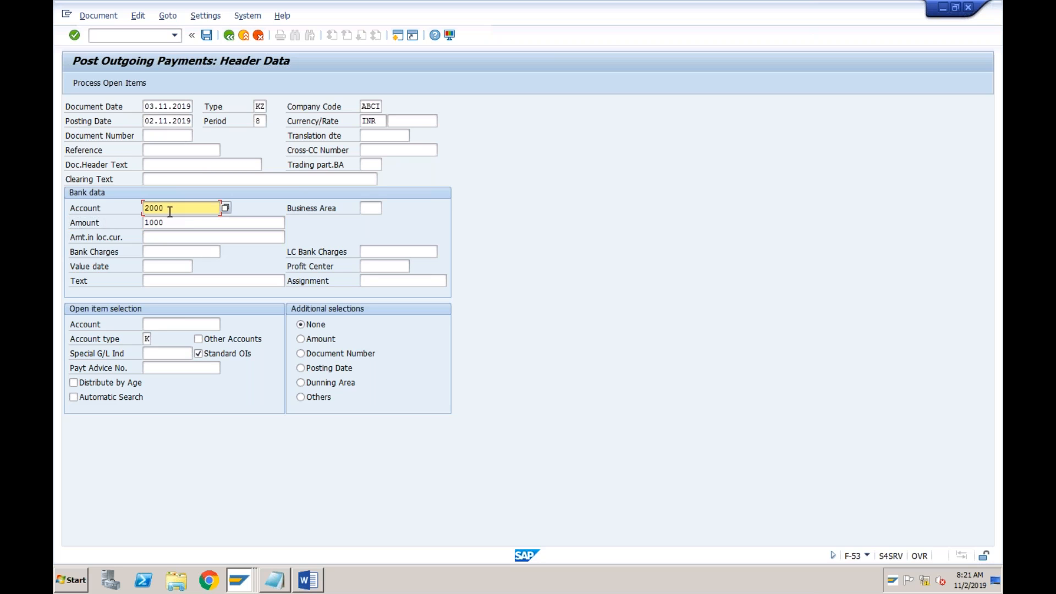
# Review the payment's value date, amount and bank account, and the account and account type for open item selection
pyautogui.click(157, 267)
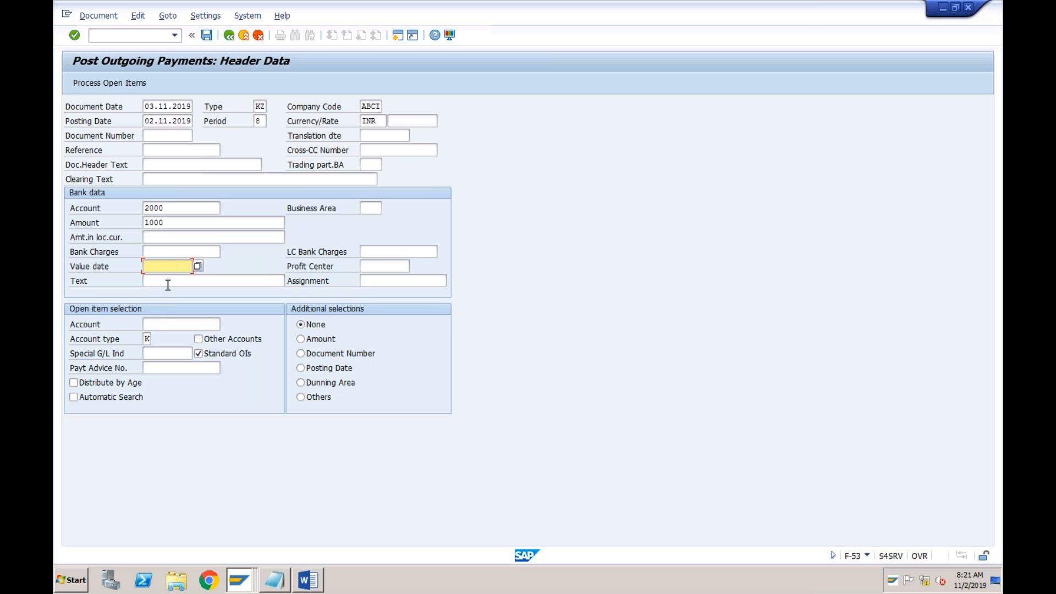
pyautogui.click(164, 326)
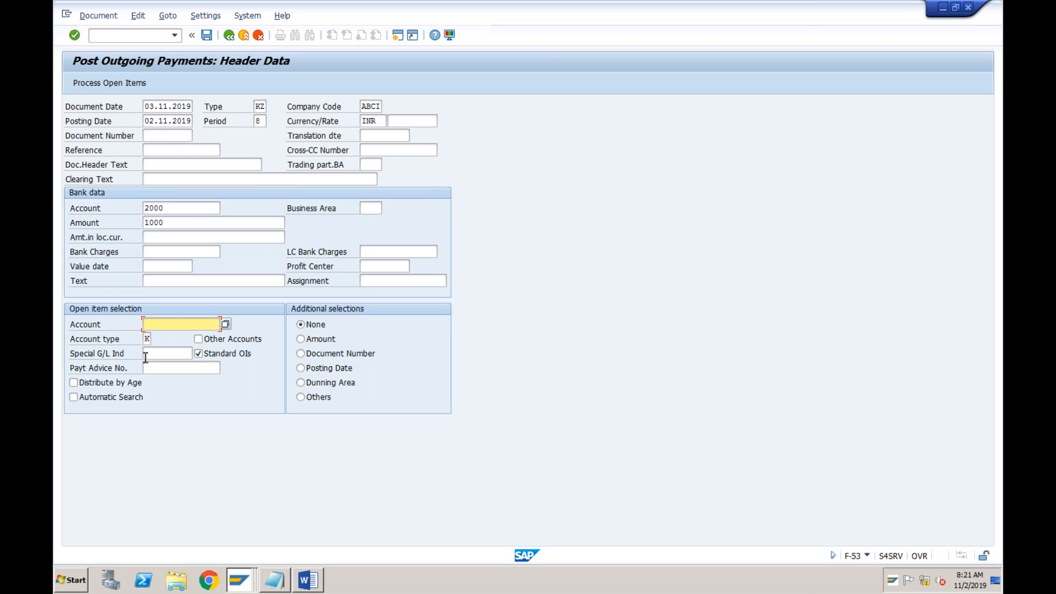
pyautogui.click(187, 226)
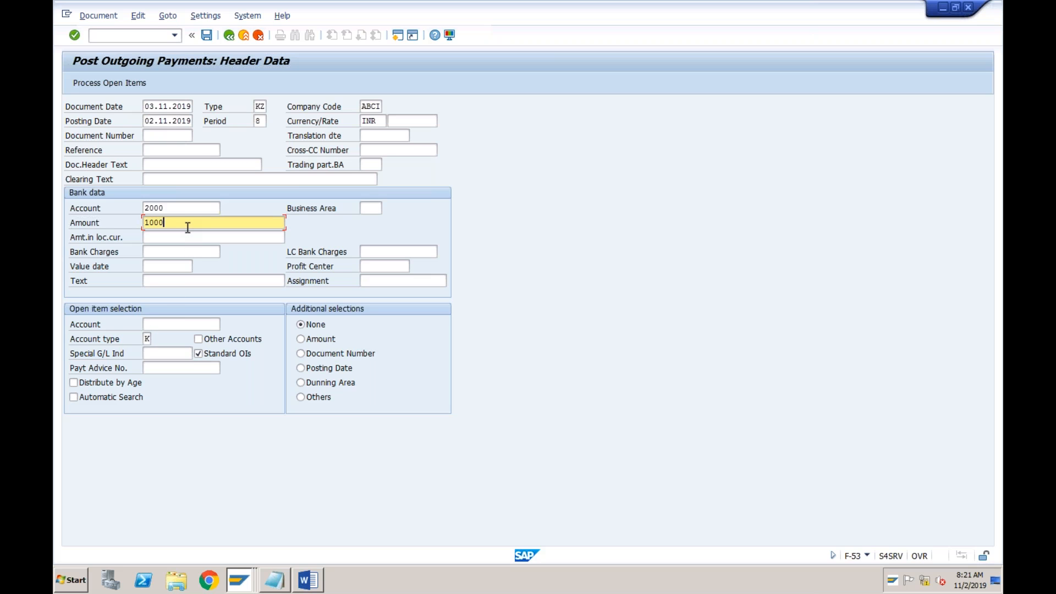
pyautogui.click(185, 206)
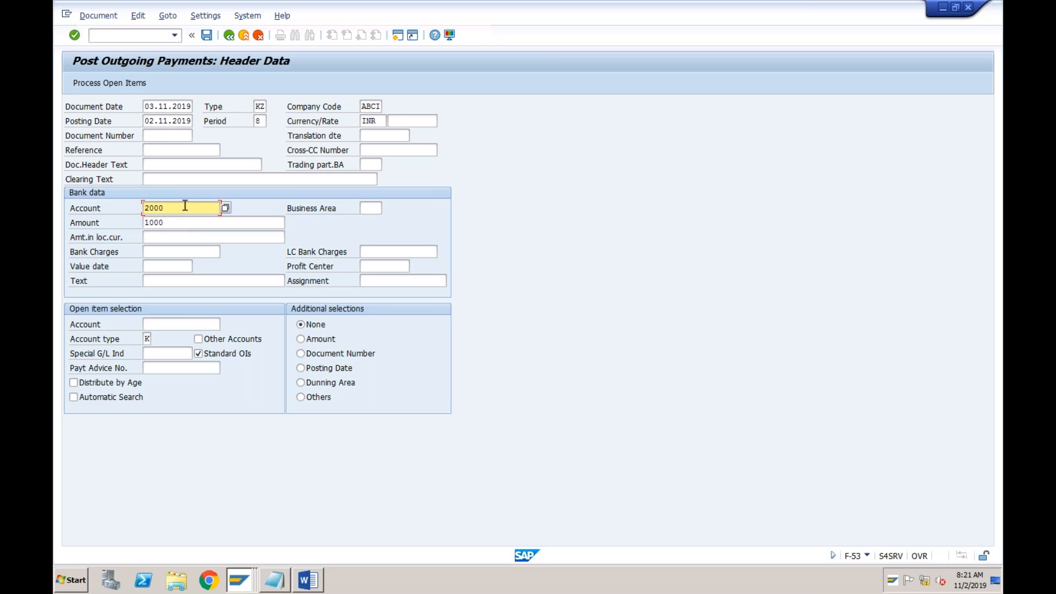
pyautogui.click(182, 326)
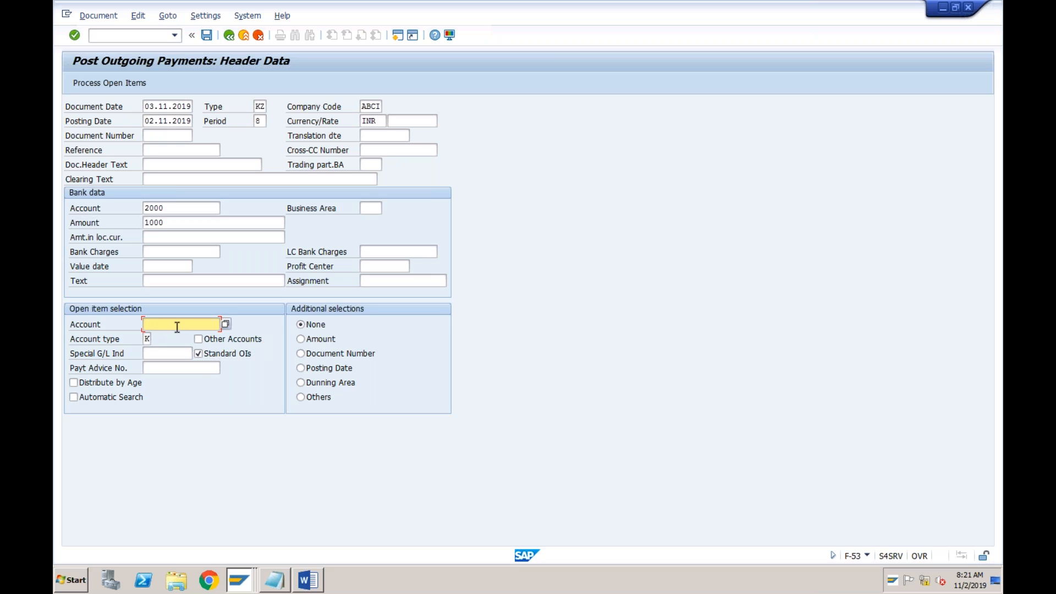
pyautogui.click(147, 339)
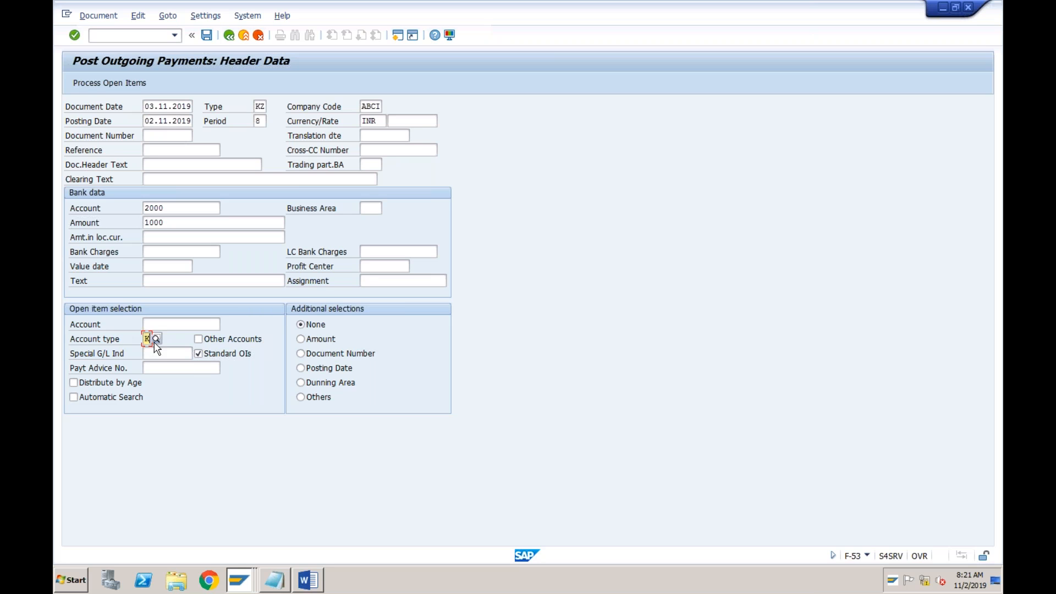
# Look up the company code's suppliers and choose vendor TATA as the account for open item selection
pyautogui.click(180, 326)
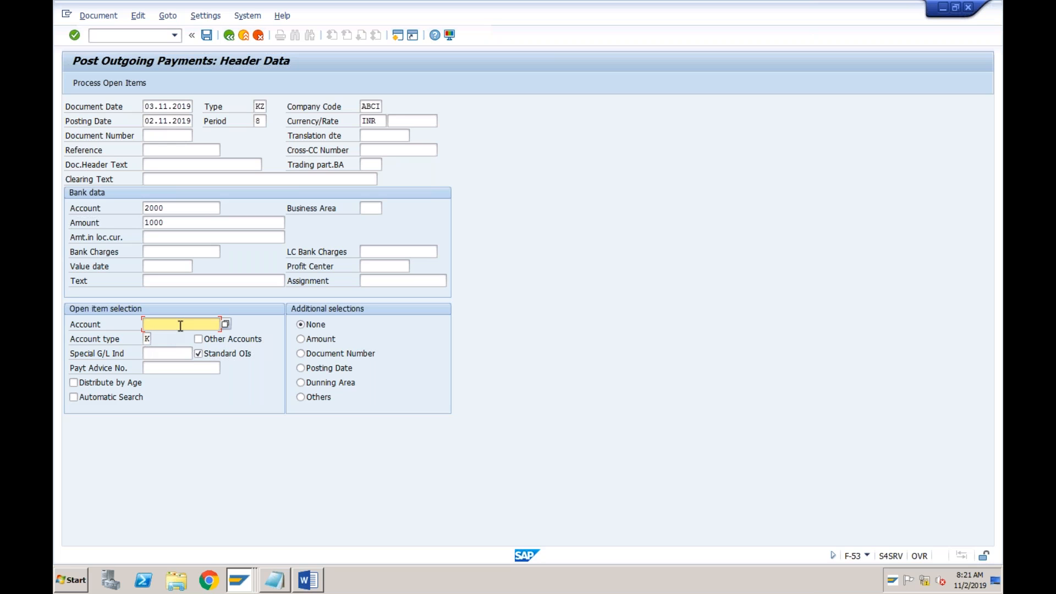
pyautogui.click(226, 324)
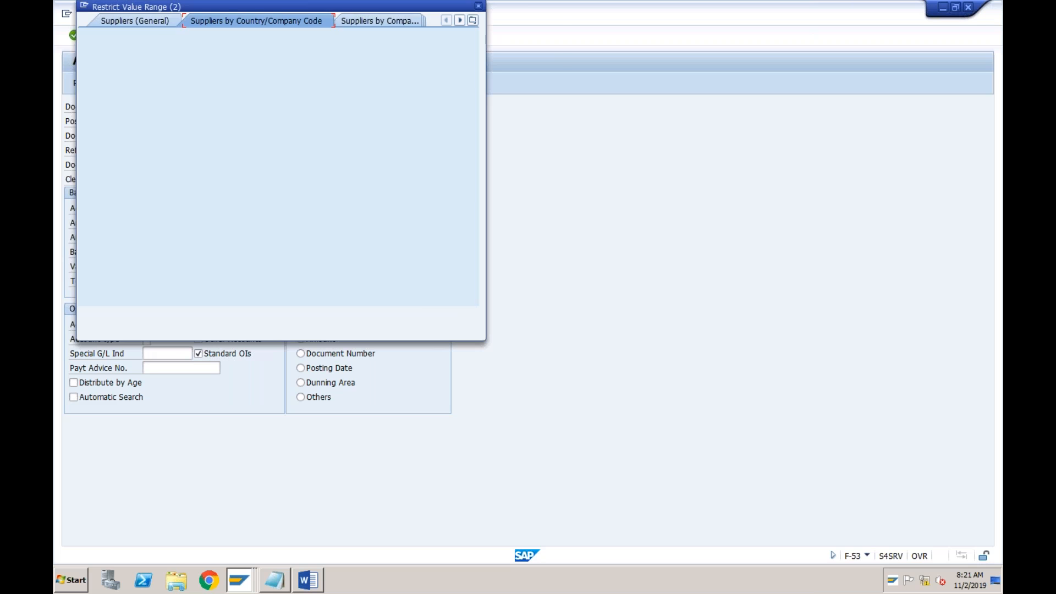
pyautogui.press('Return')
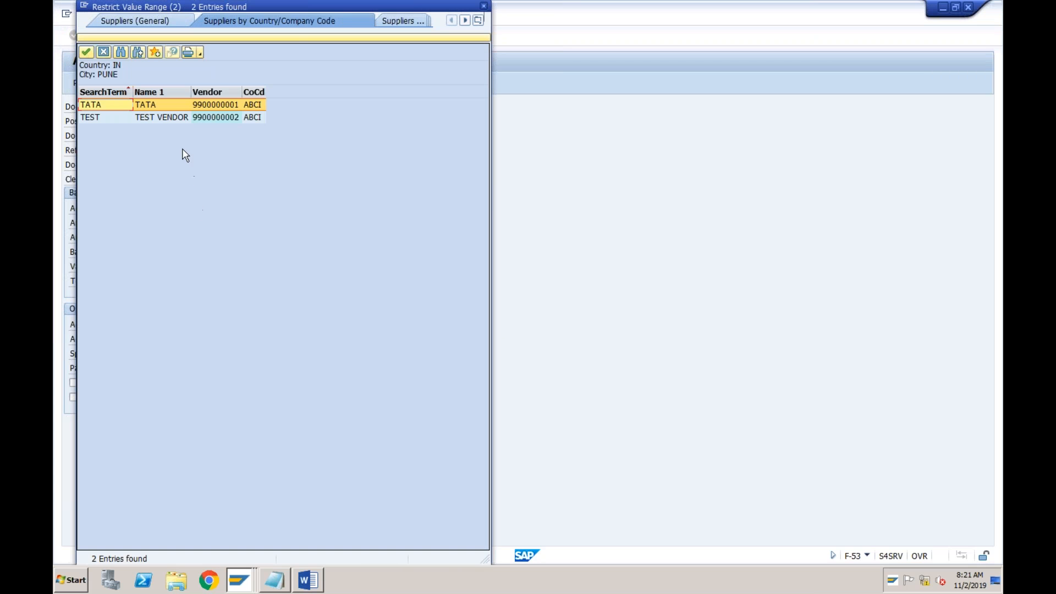
pyautogui.doubleClick(165, 104)
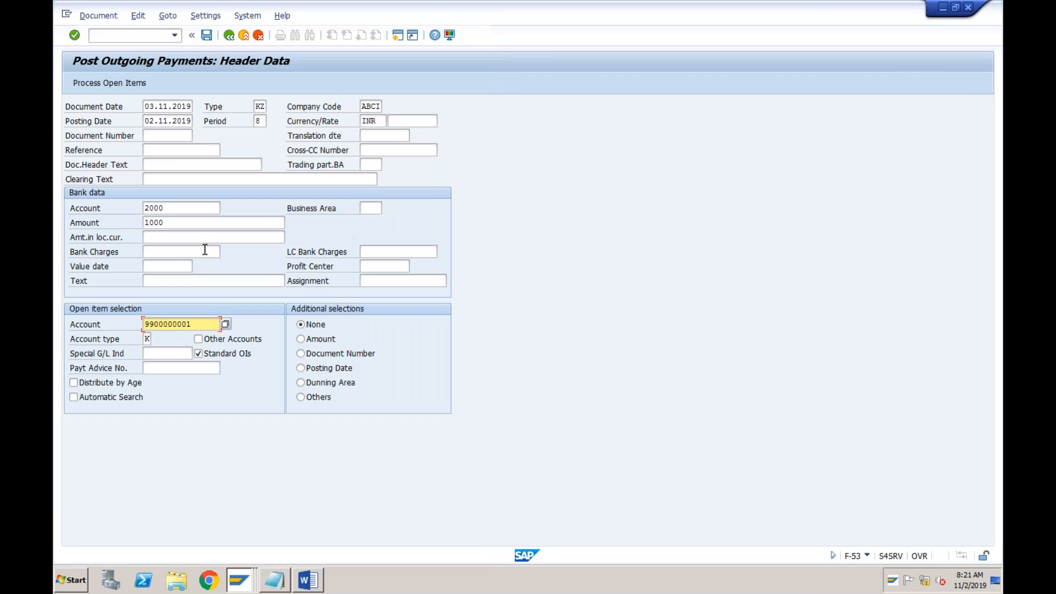
pyautogui.click(201, 324)
# Check the vendor's open items and net due dates in the line item display, and return to the outgoing payment
pyautogui.click(242, 584)
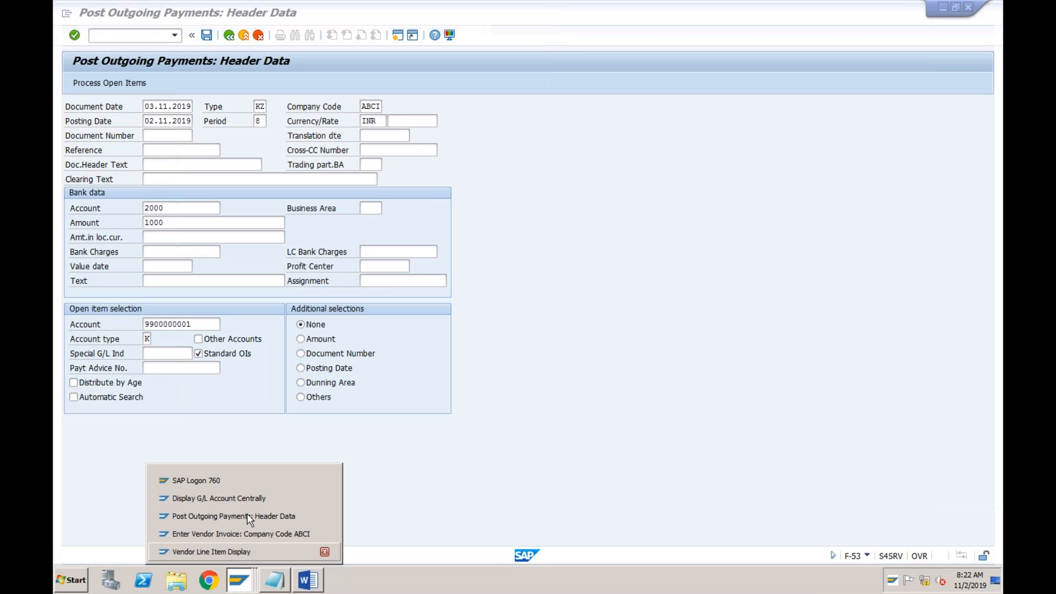
pyautogui.click(242, 552)
pyautogui.click(303, 212)
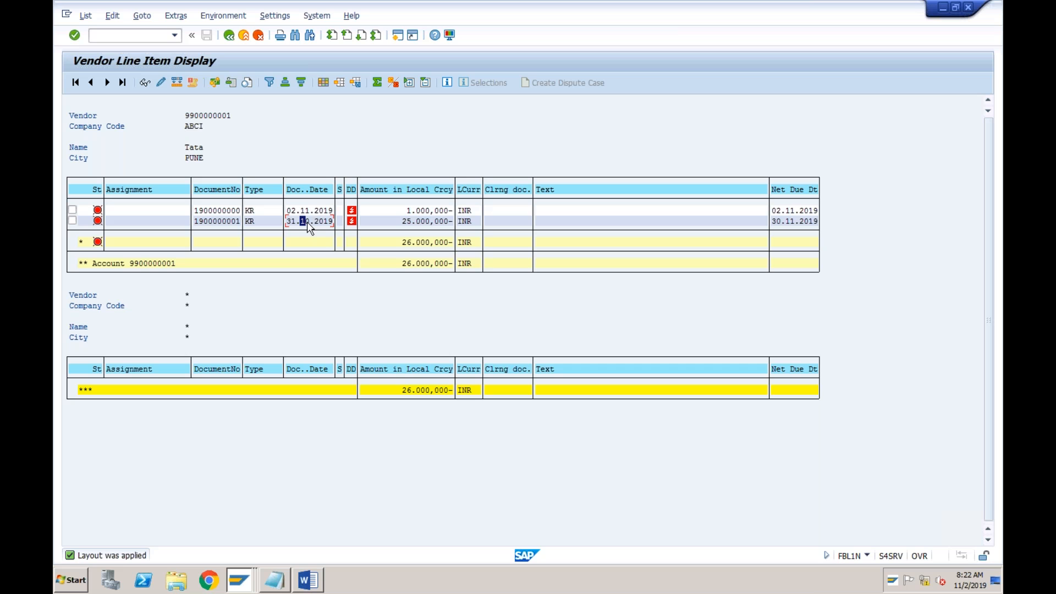
pyautogui.click(246, 584)
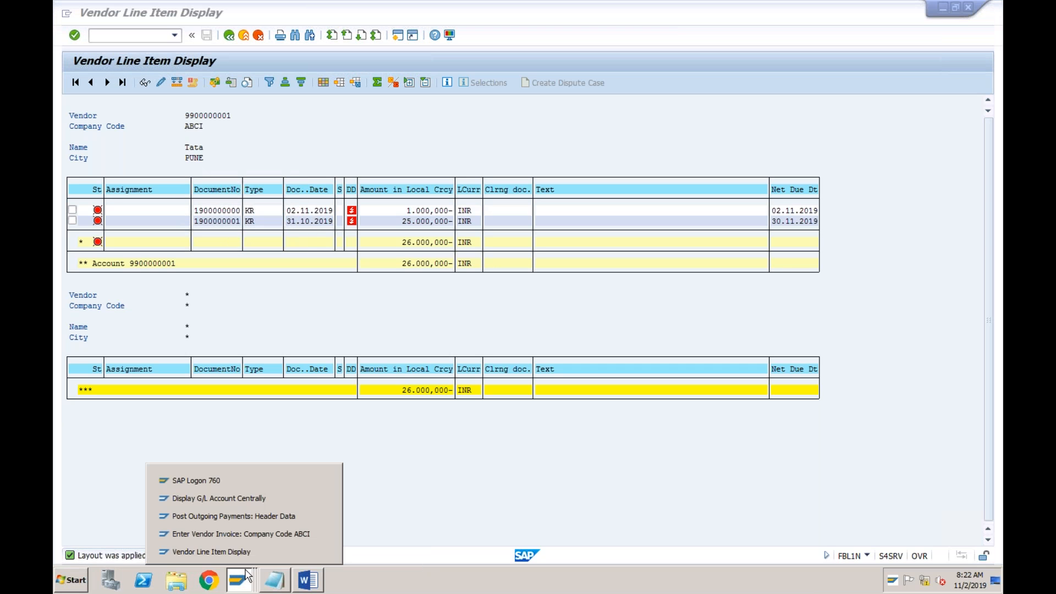
pyautogui.click(245, 514)
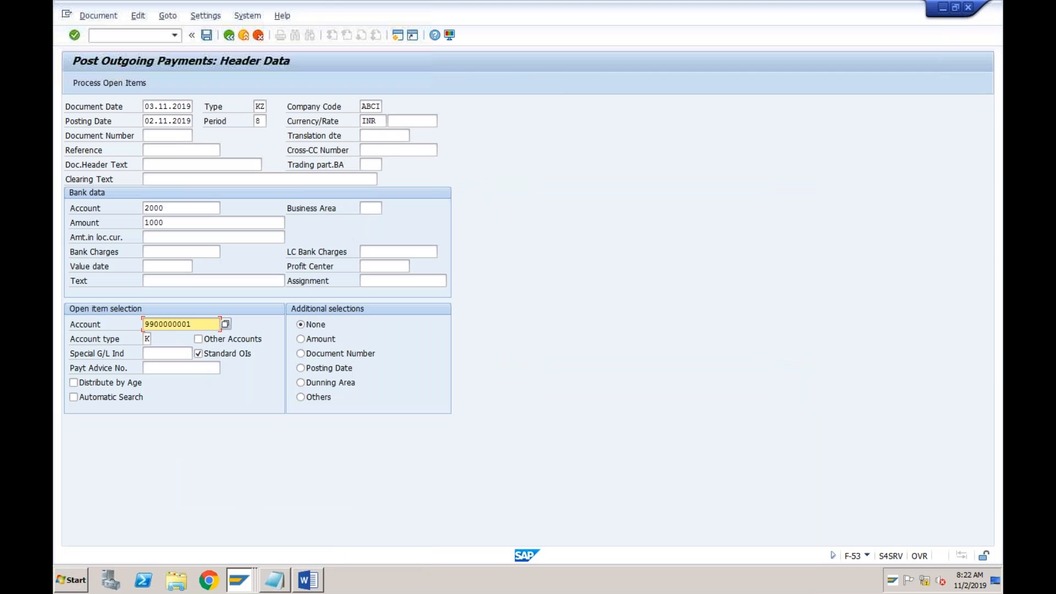
# Process the payment's open items, accepting the future document date and entering 03112019 as the value date in the bank data
pyautogui.click(111, 83)
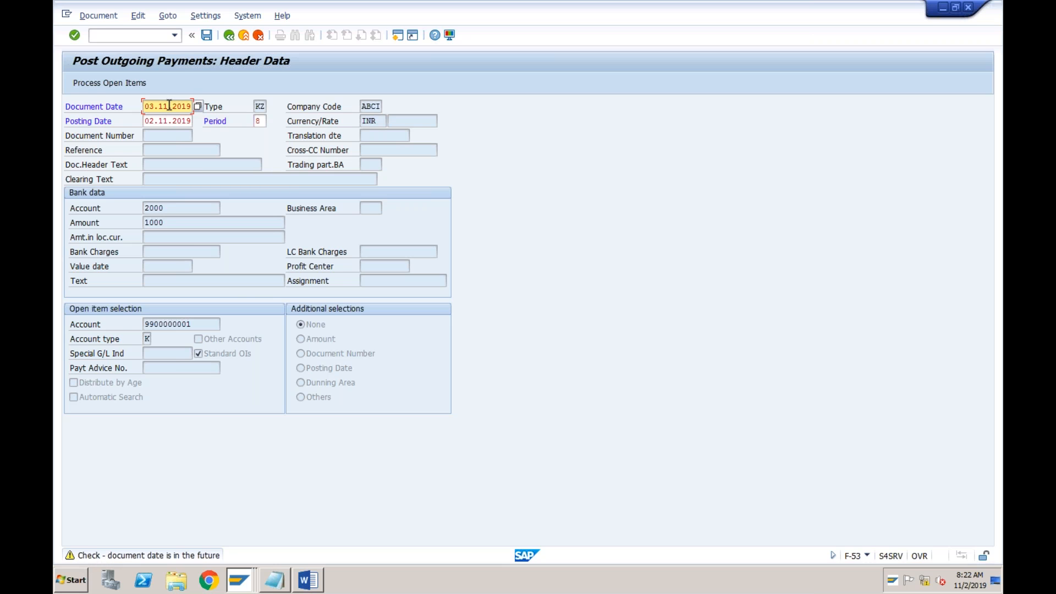
pyautogui.press('Return')
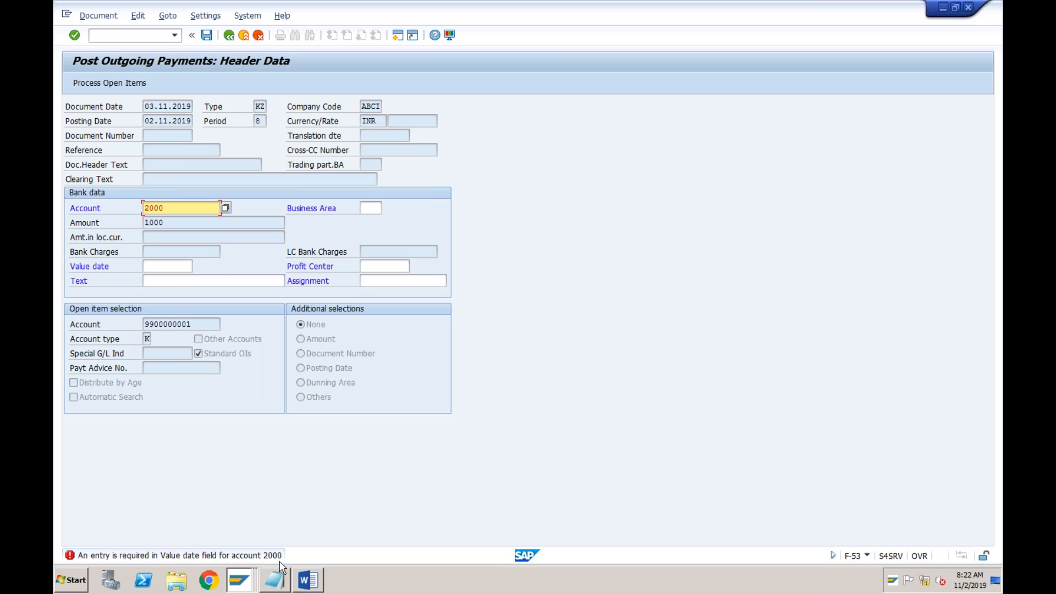
pyautogui.click(172, 272)
pyautogui.write('0')
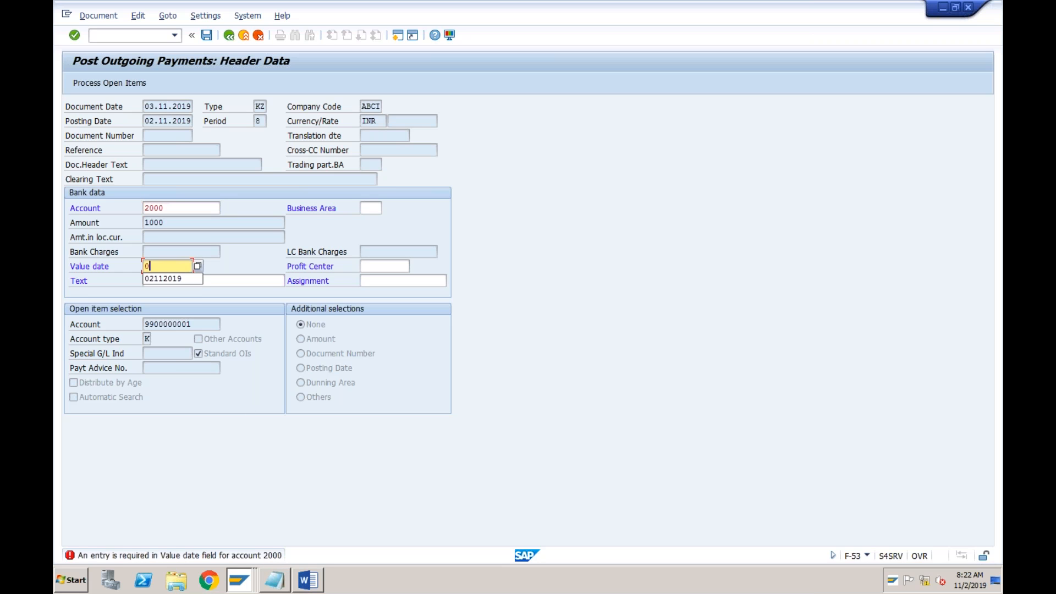
pyautogui.write('311')
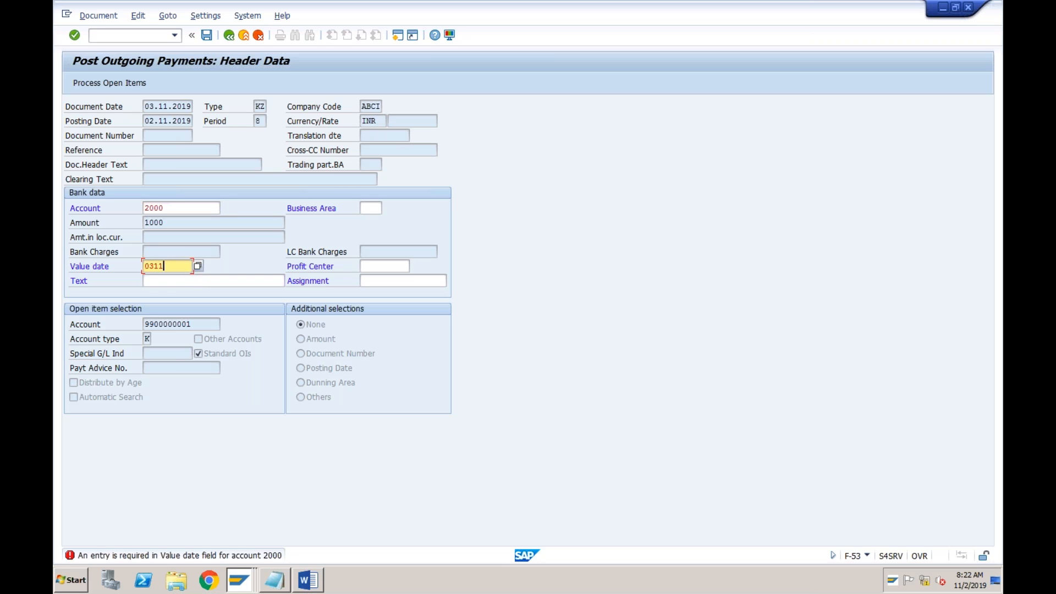
pyautogui.write('2019')
pyautogui.click(109, 84)
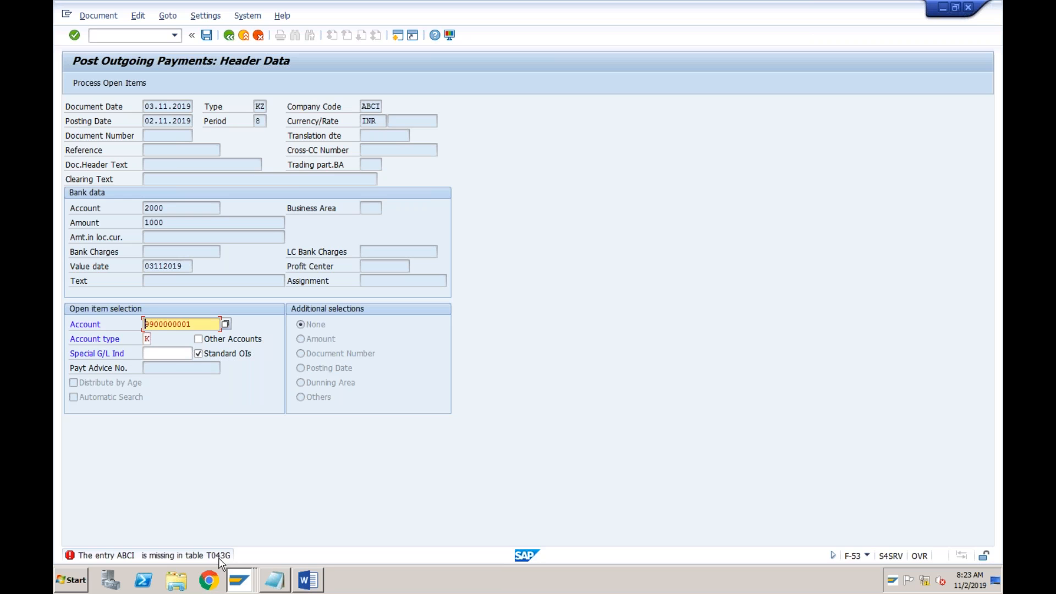
# Switch to the vendor invoice session, start transaction SPRO there and display the SAP Reference IMG
pyautogui.click(242, 588)
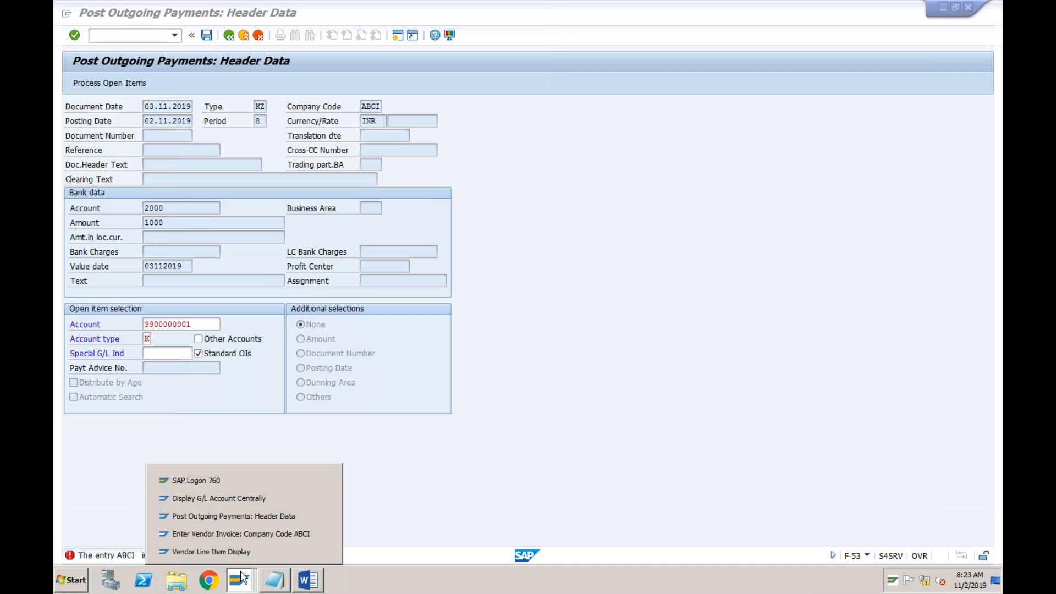
pyautogui.click(238, 532)
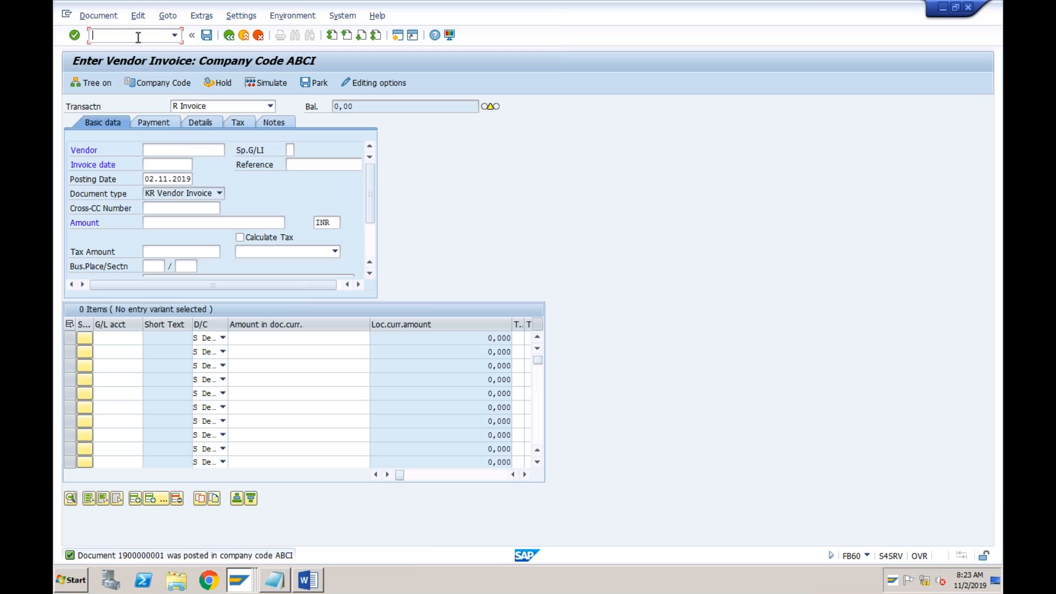
pyautogui.write('/nspro')
pyautogui.press('Return')
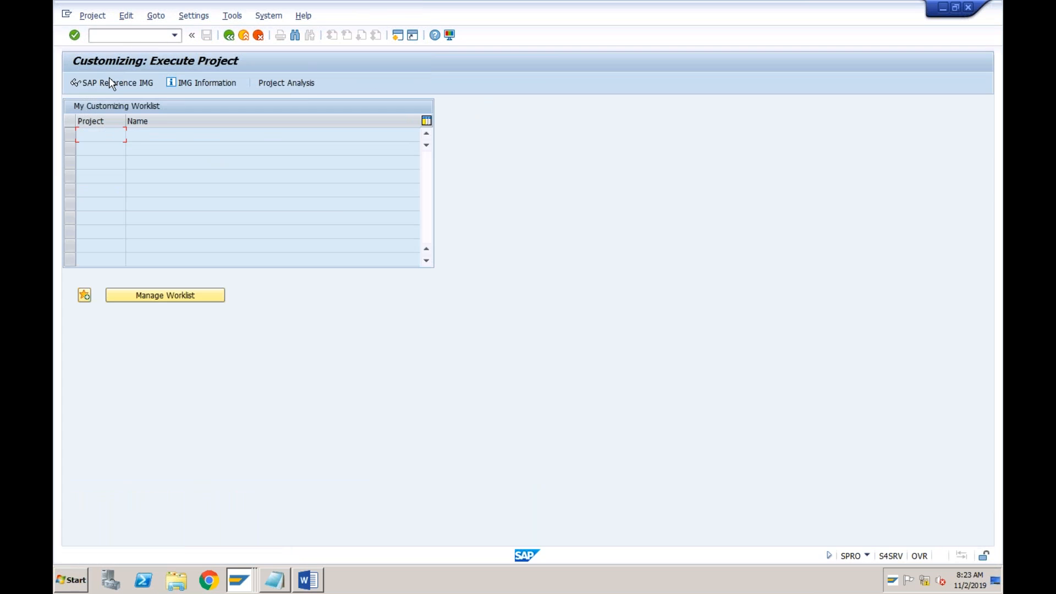
pyautogui.click(107, 83)
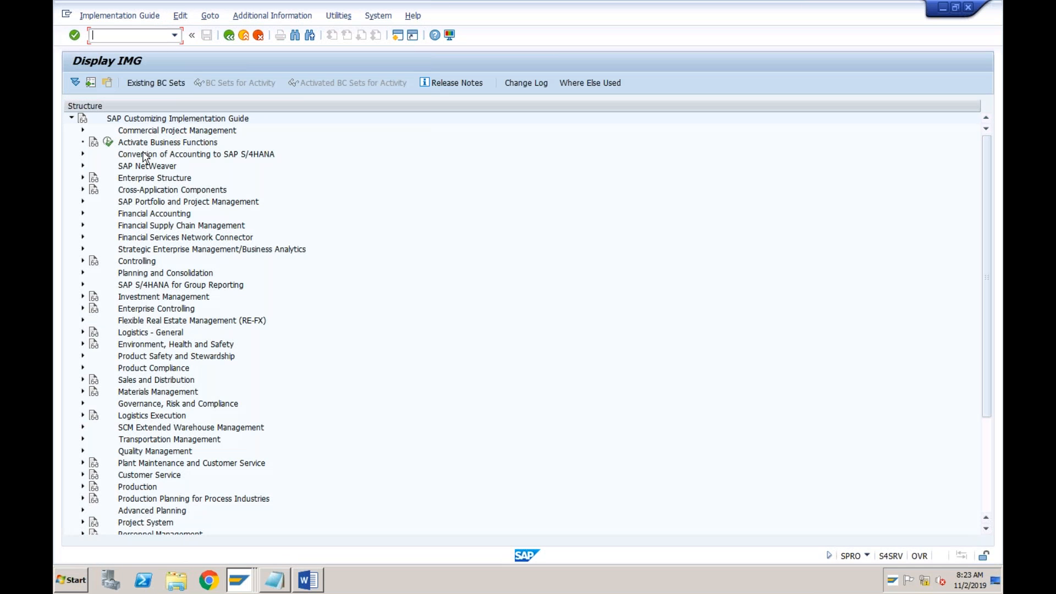
# Open Define Tolerance Groups for Employees under Financial Accounting Global Settings, Document, Tolerance Groups
pyautogui.click(83, 213)
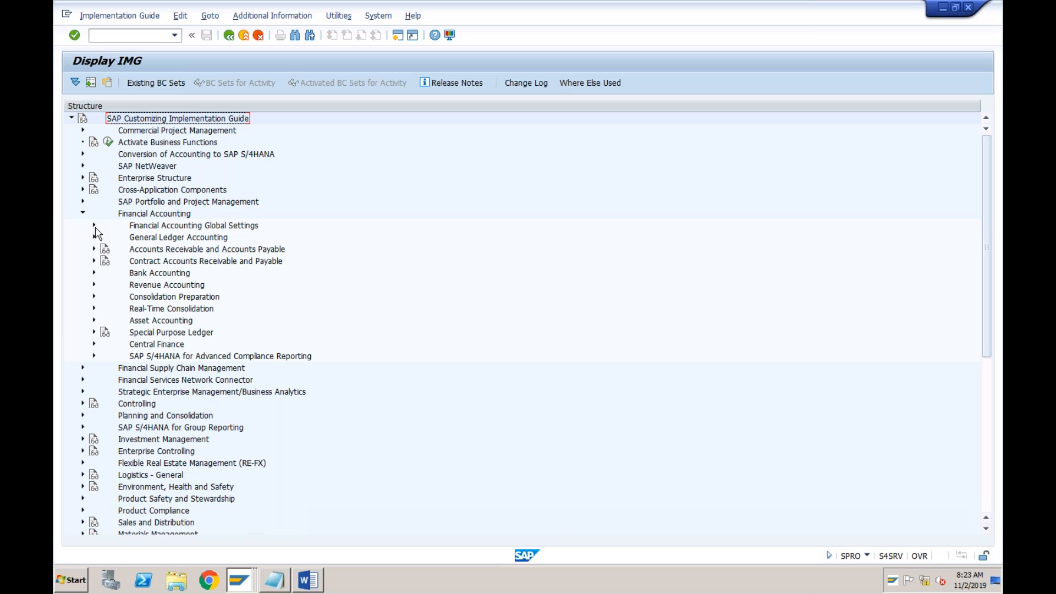
pyautogui.click(94, 226)
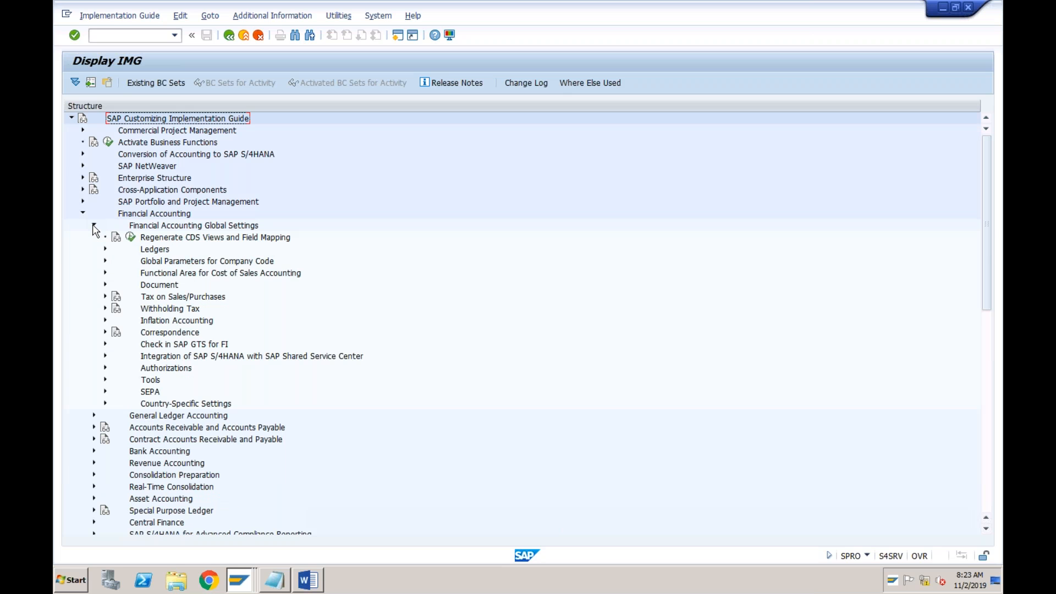
pyautogui.click(105, 285)
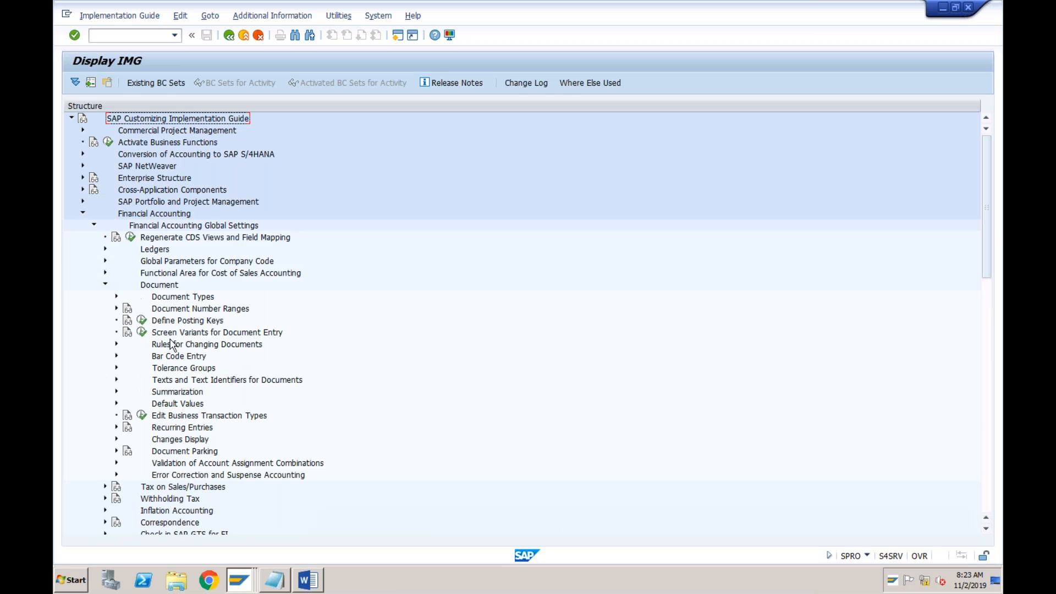
pyautogui.click(116, 368)
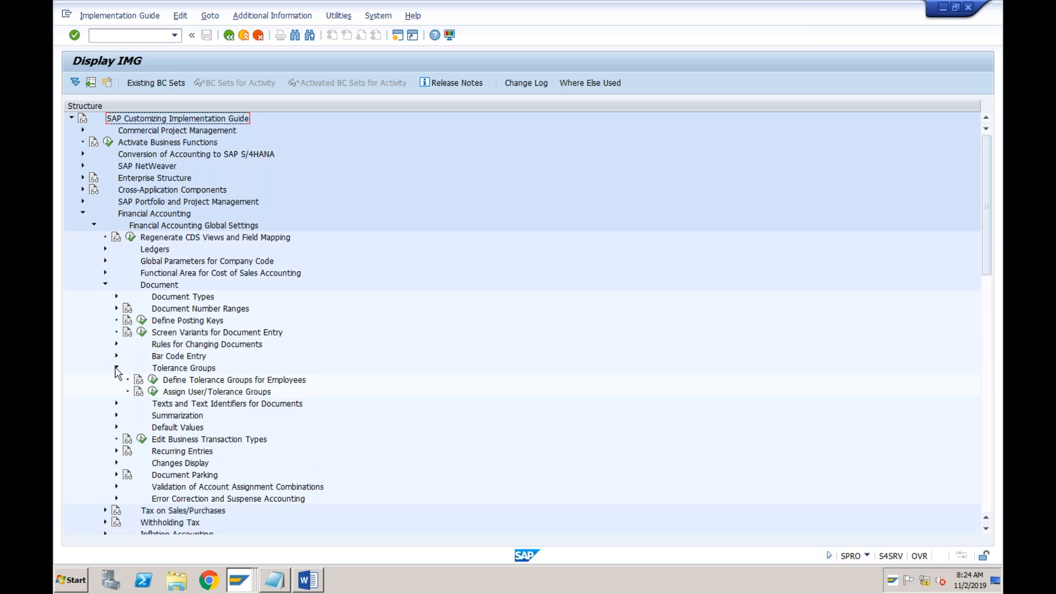
pyautogui.click(154, 389)
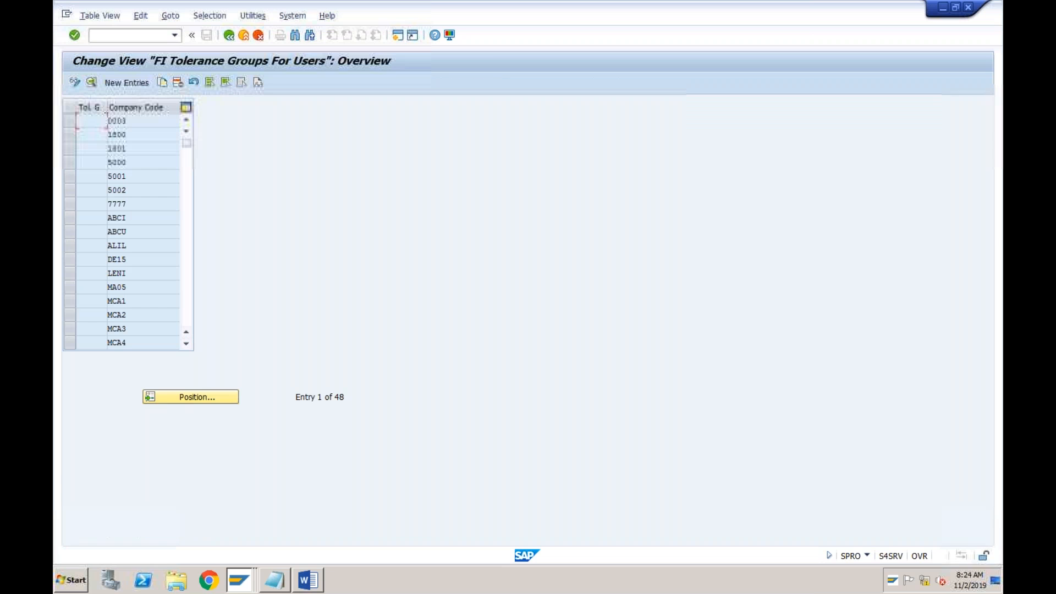
# Find company code ABCI in the FI tolerance groups for users, review its posting limits and payment differences, and return to the IMG
pyautogui.click(188, 394)
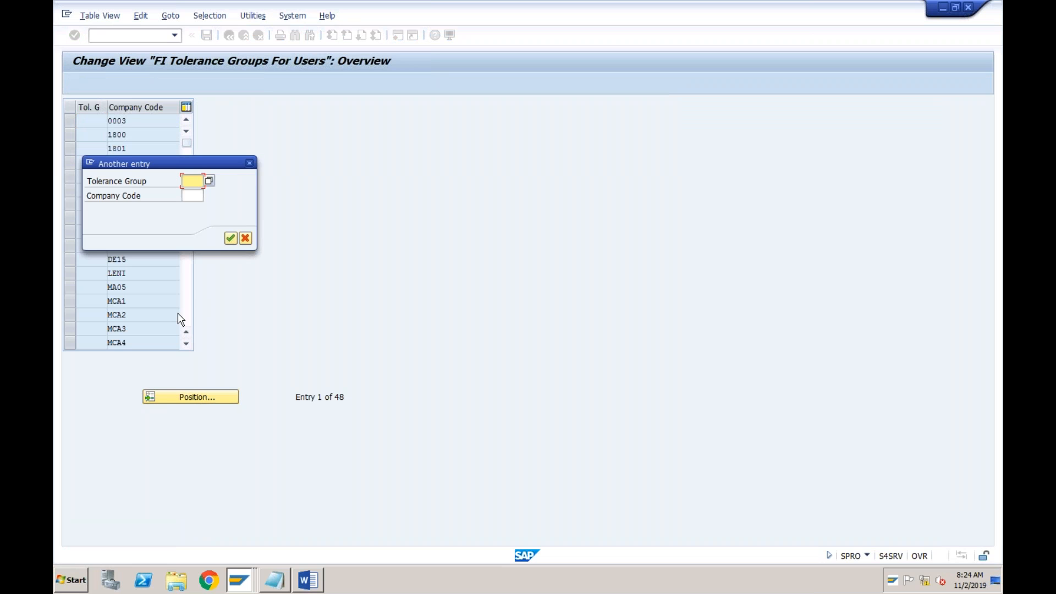
pyautogui.click(192, 195)
pyautogui.write('abci')
pyautogui.press('Return')
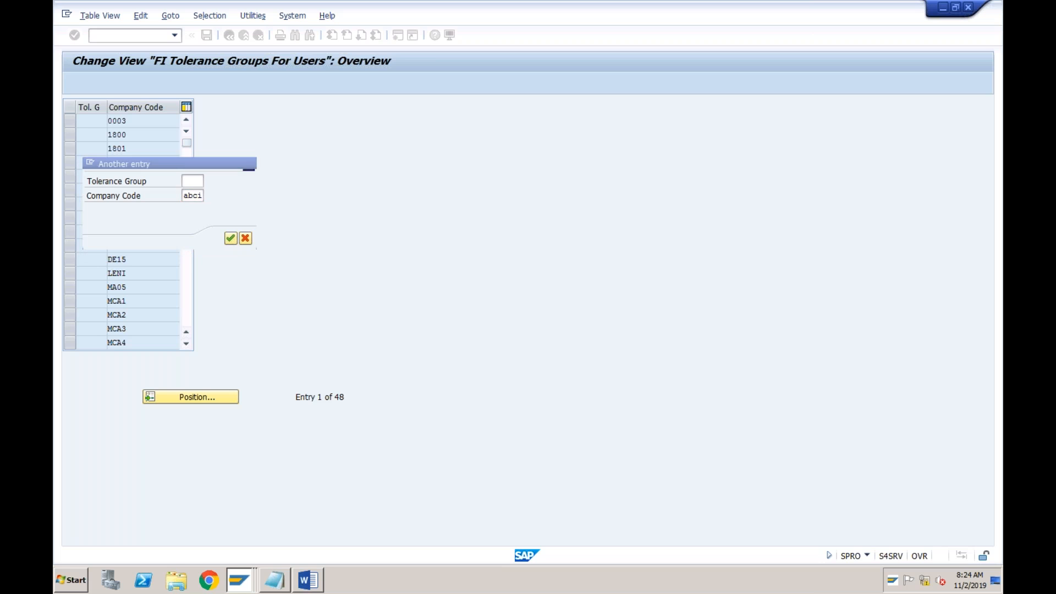
pyautogui.doubleClick(144, 120)
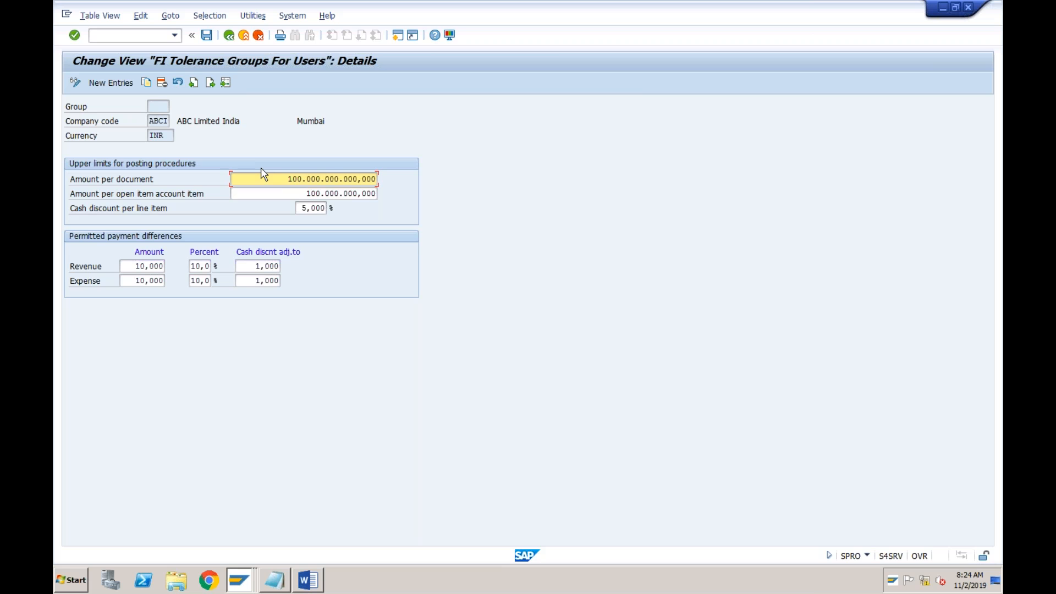
pyautogui.click(228, 36)
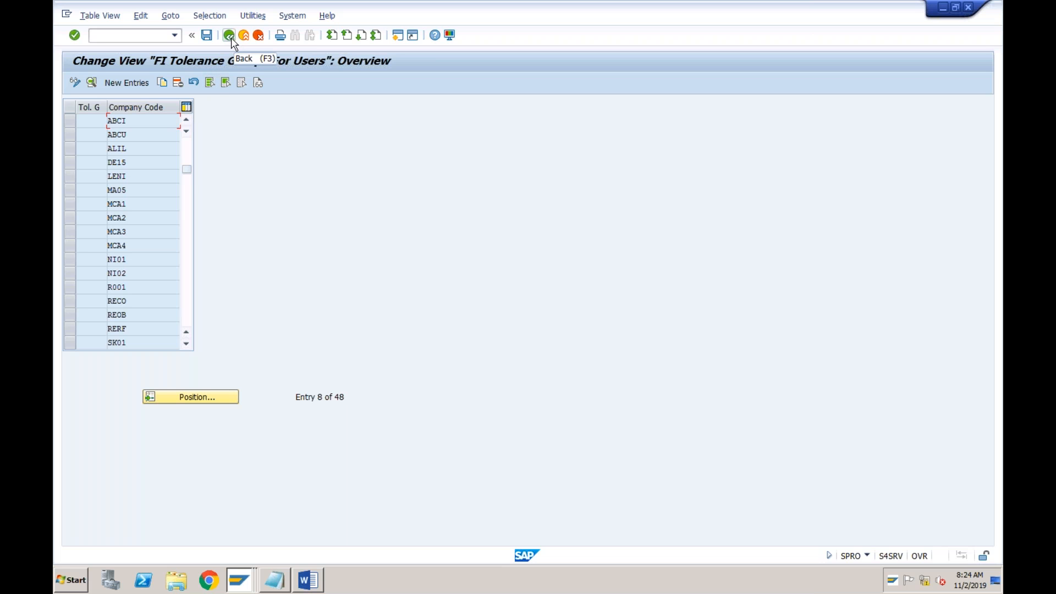
pyautogui.click(228, 36)
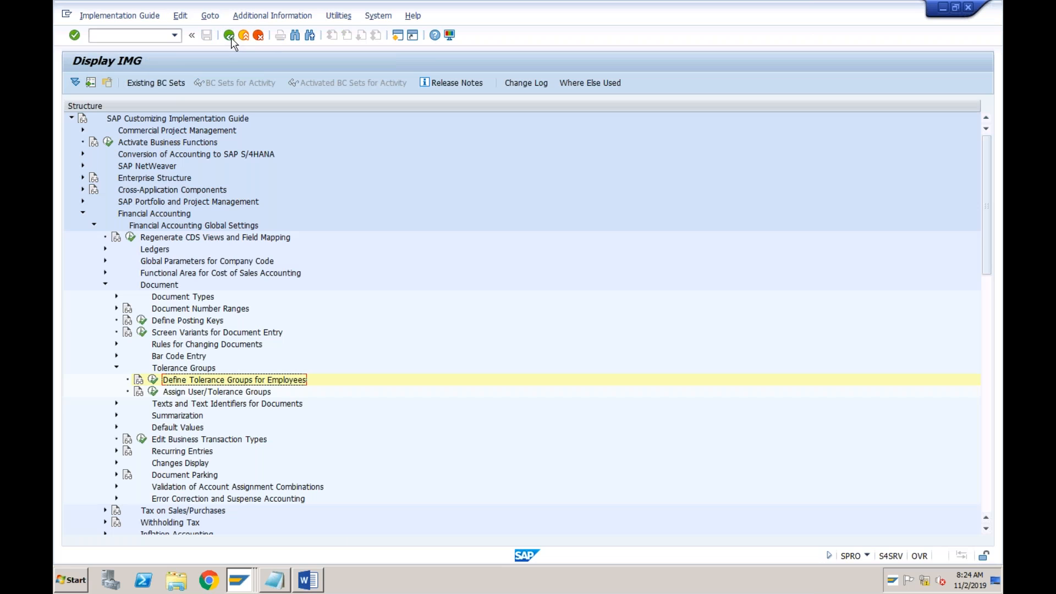
# Open Define Tolerances (Vendors) under Accounts Receivable and Accounts Payable, Business Transactions, Outgoing Payments, Manual Outgoing Payments
pyautogui.click(95, 226)
pyautogui.click(147, 215)
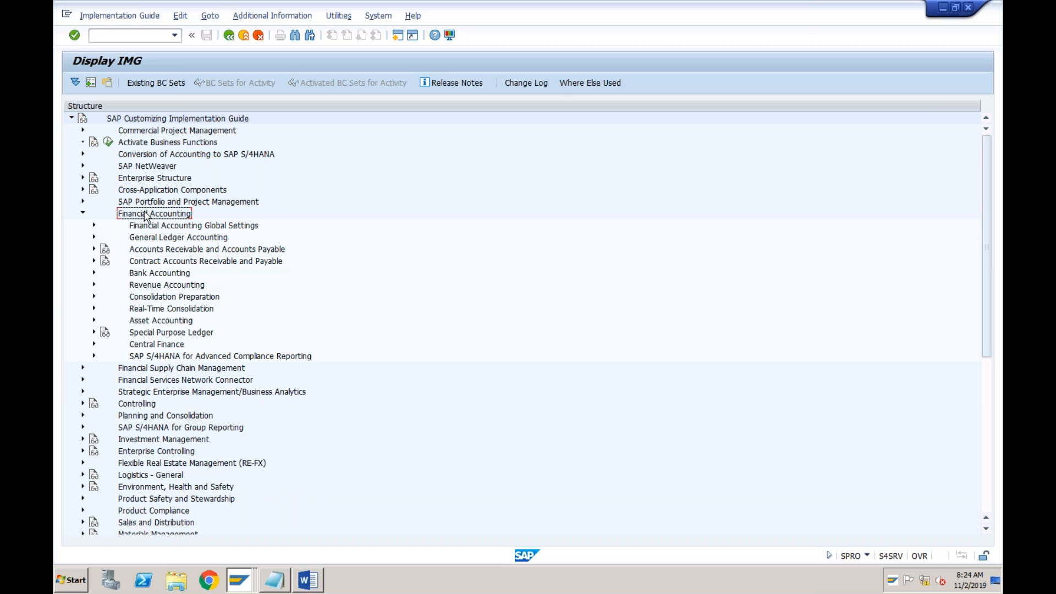
pyautogui.click(156, 250)
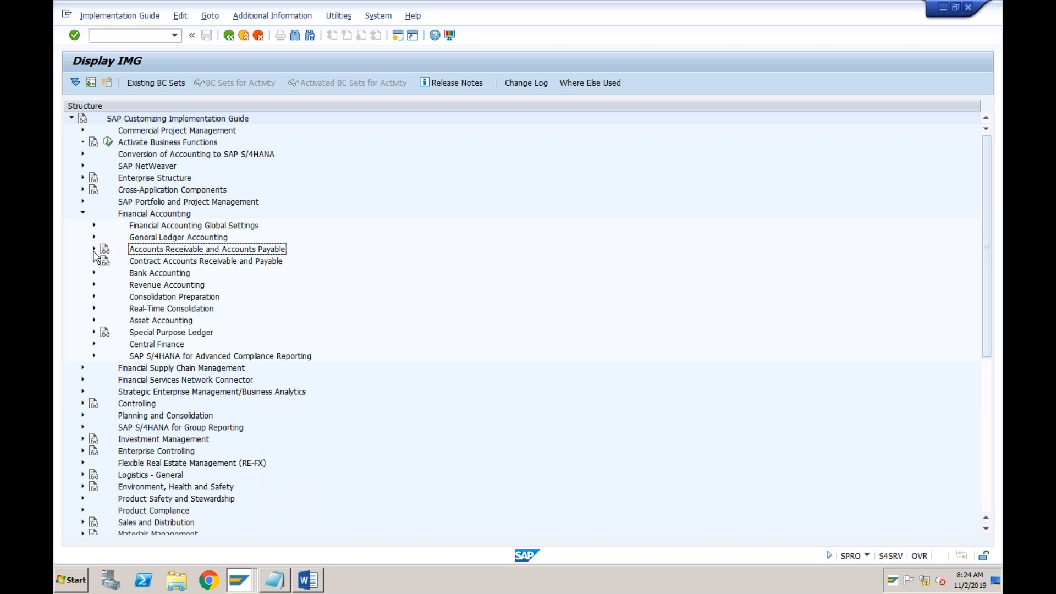
pyautogui.click(94, 249)
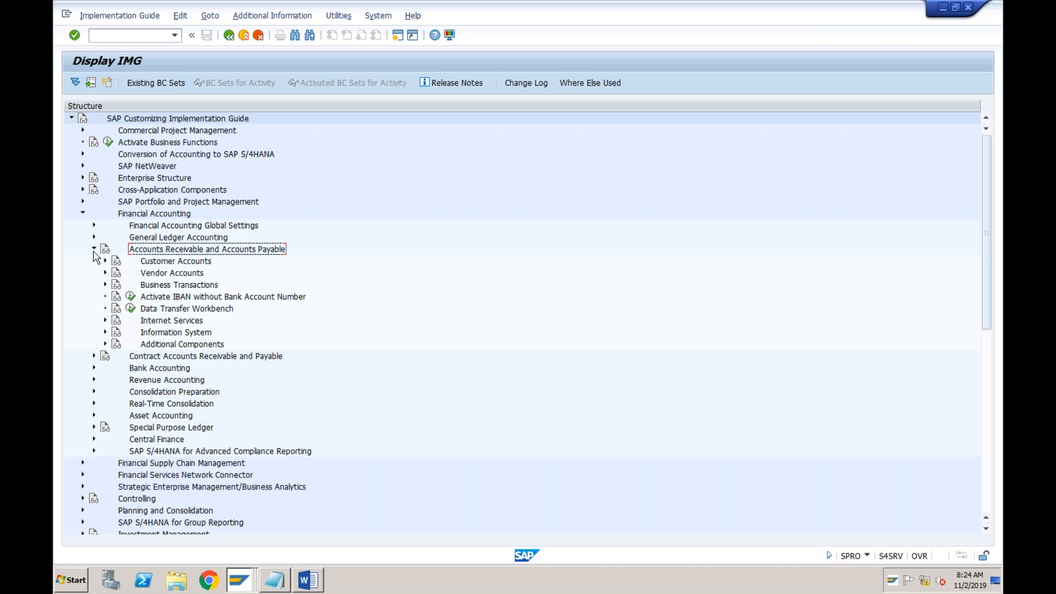
pyautogui.click(105, 284)
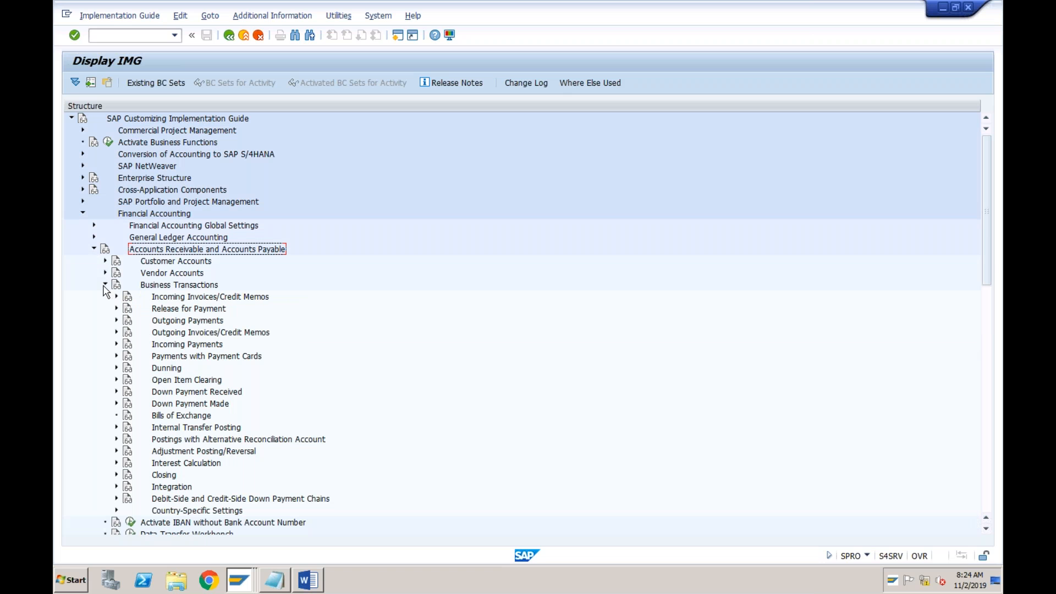
pyautogui.click(164, 323)
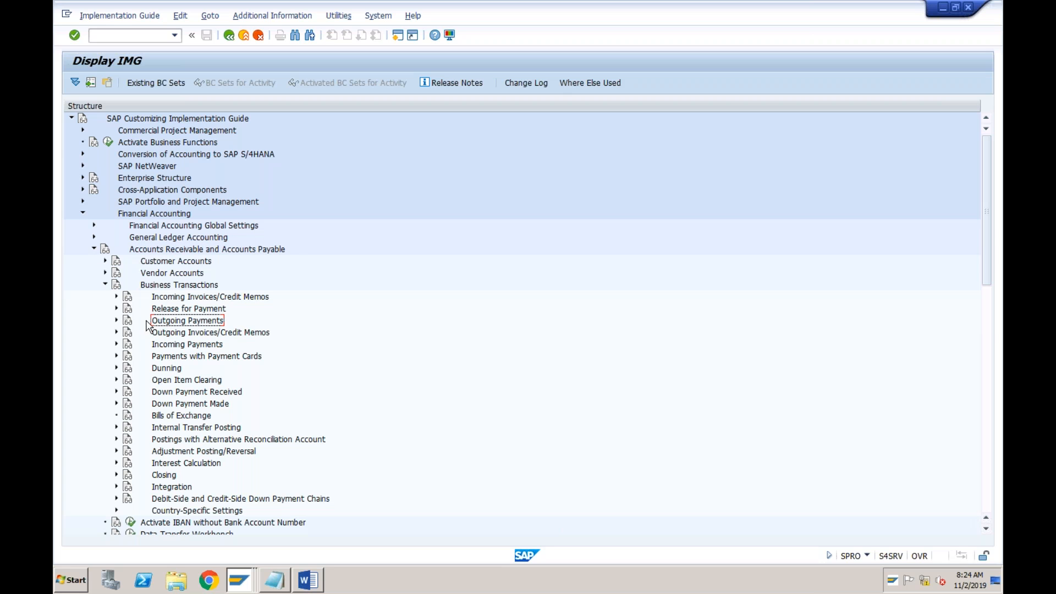
pyautogui.click(116, 321)
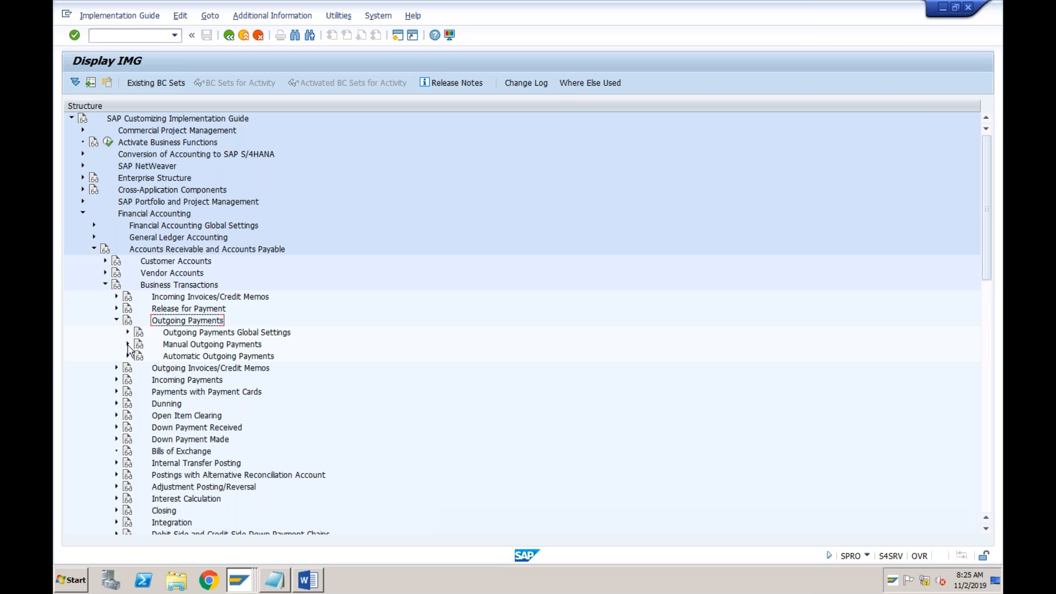
pyautogui.click(127, 345)
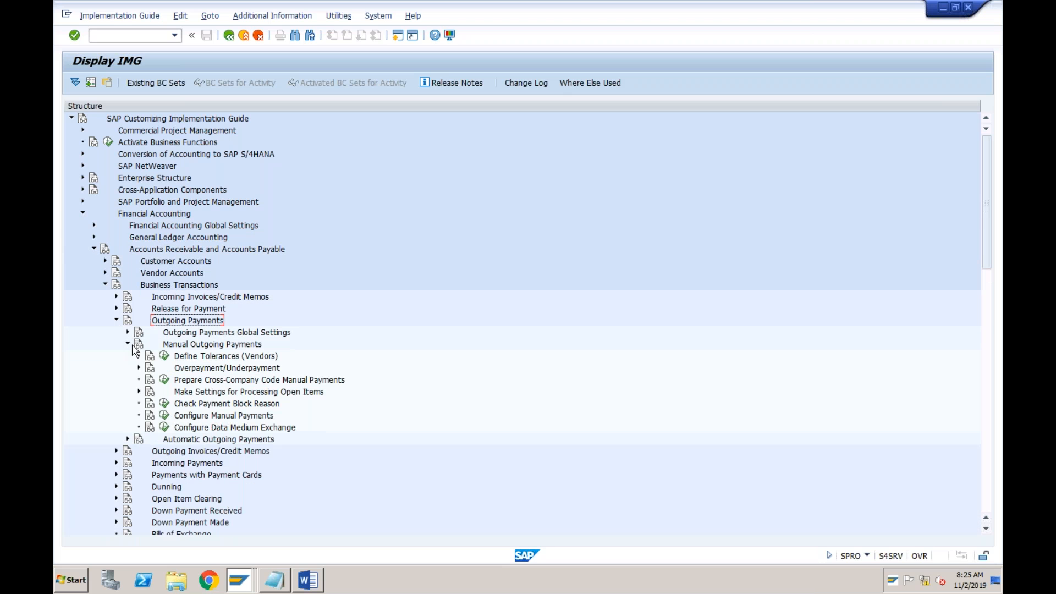
pyautogui.click(189, 359)
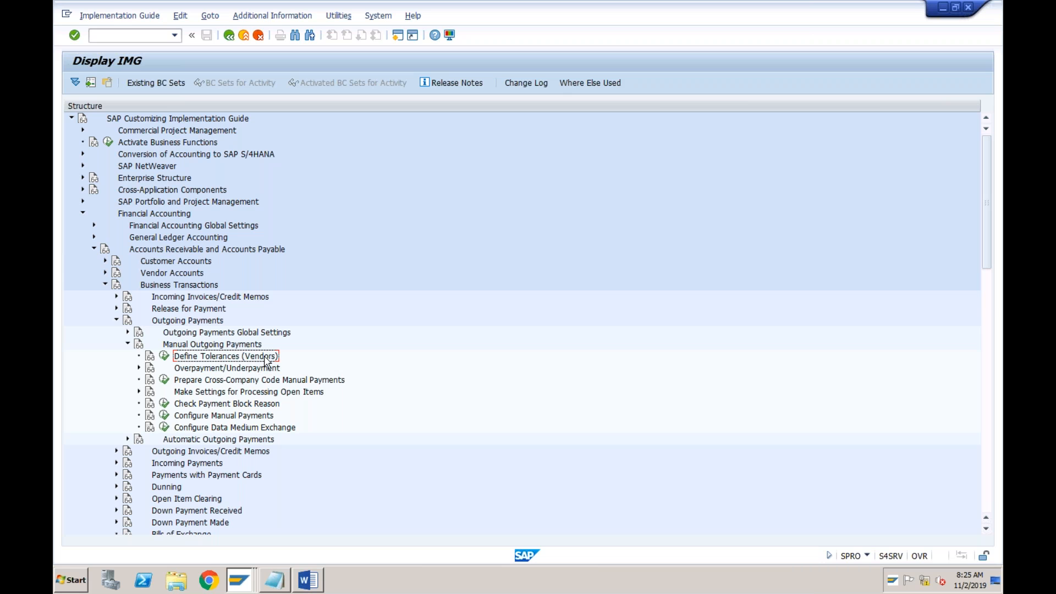
pyautogui.click(164, 357)
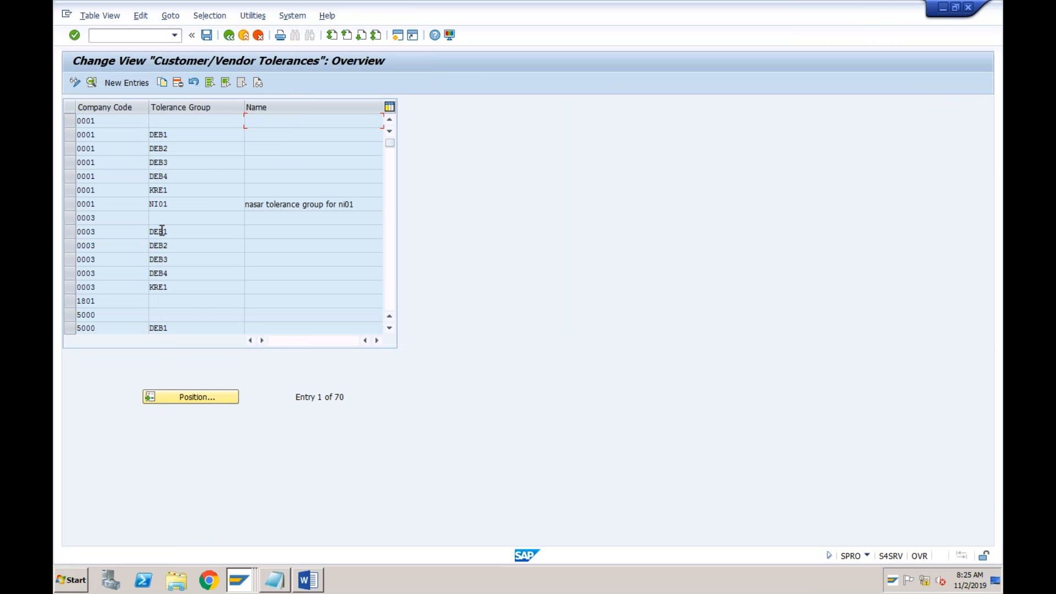
# Look up the company code's entry in the customer/vendor tolerances overview and return to the start of the list
pyautogui.click(181, 395)
pyautogui.write('ALIL')
pyautogui.press('Return')
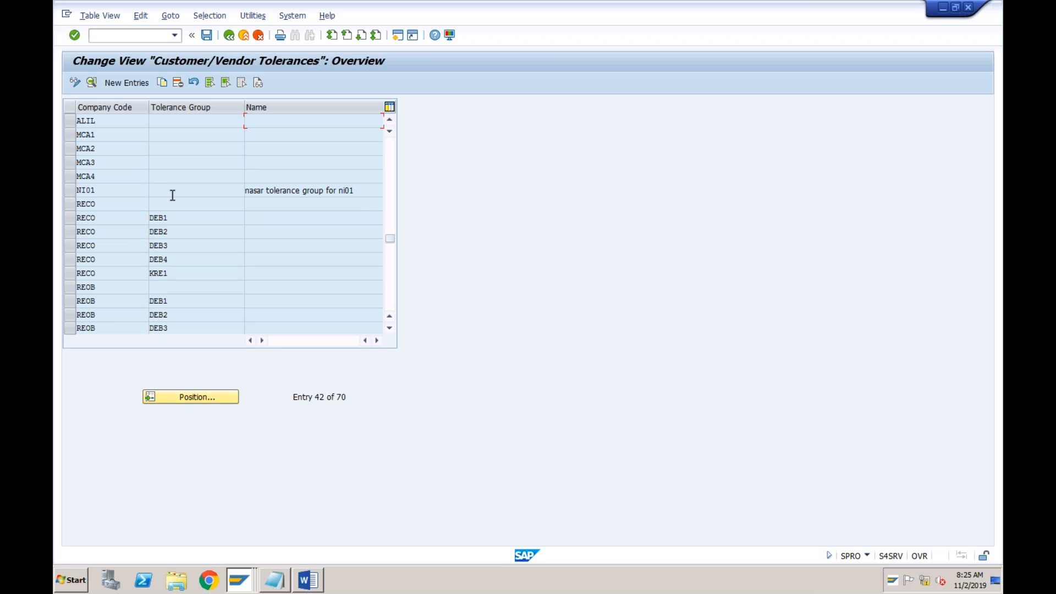
pyautogui.moveTo(394, 245); pyautogui.dragTo(393, 133)
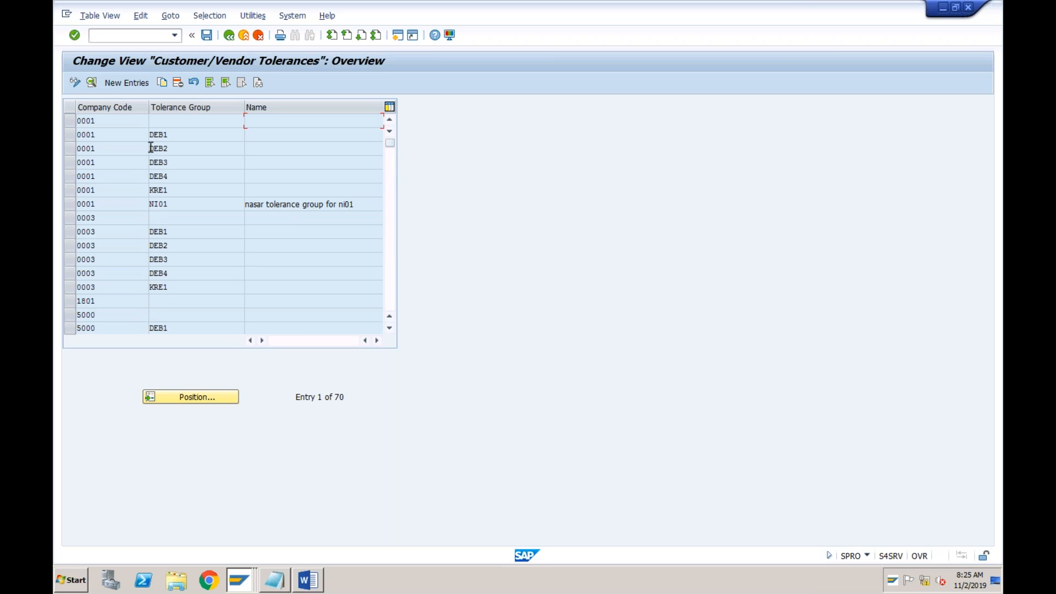
# Copy company code 0001's tolerance entry without a tolerance group to company code ABCI
pyautogui.click(71, 121)
pyautogui.click(172, 120)
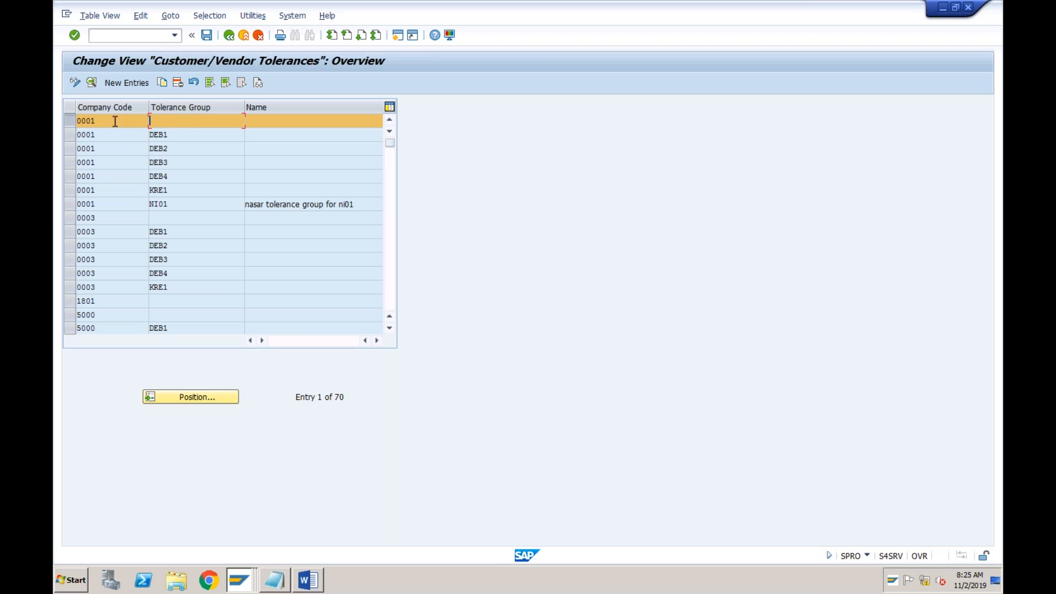
pyautogui.click(162, 83)
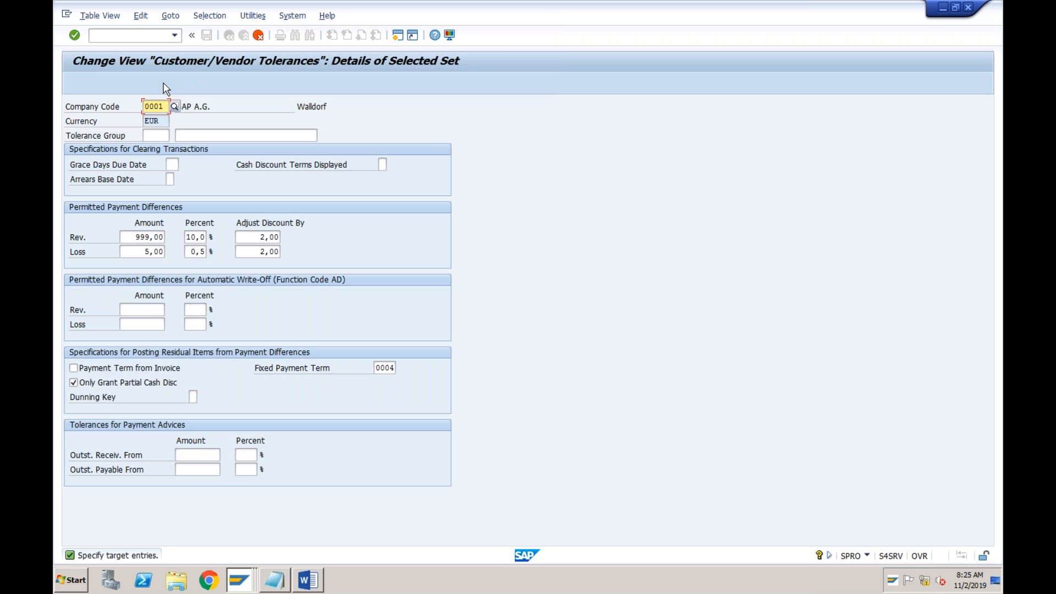
pyautogui.write('ABCI')
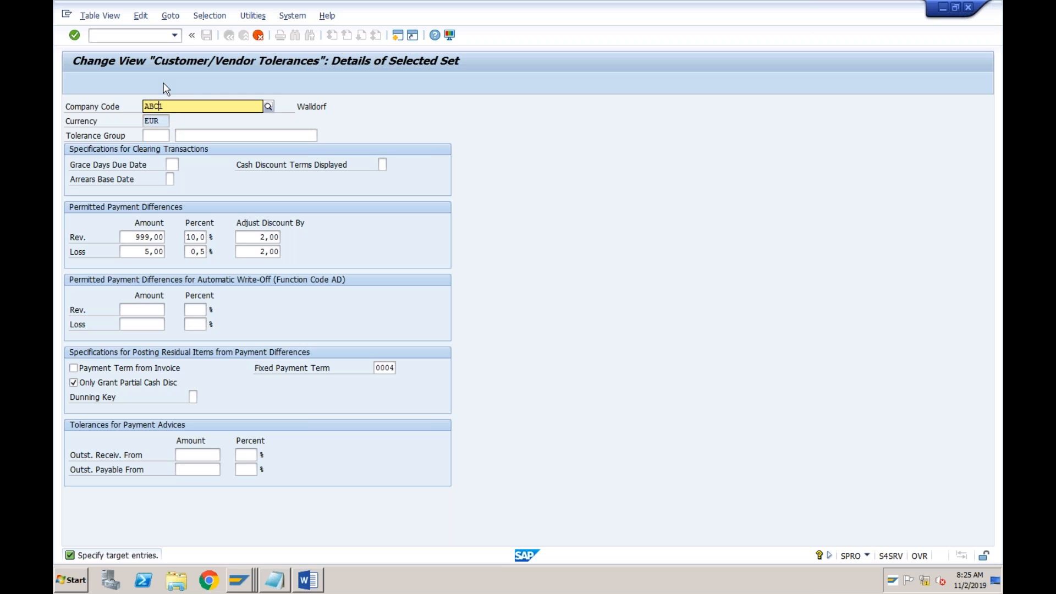
pyautogui.press('Return')
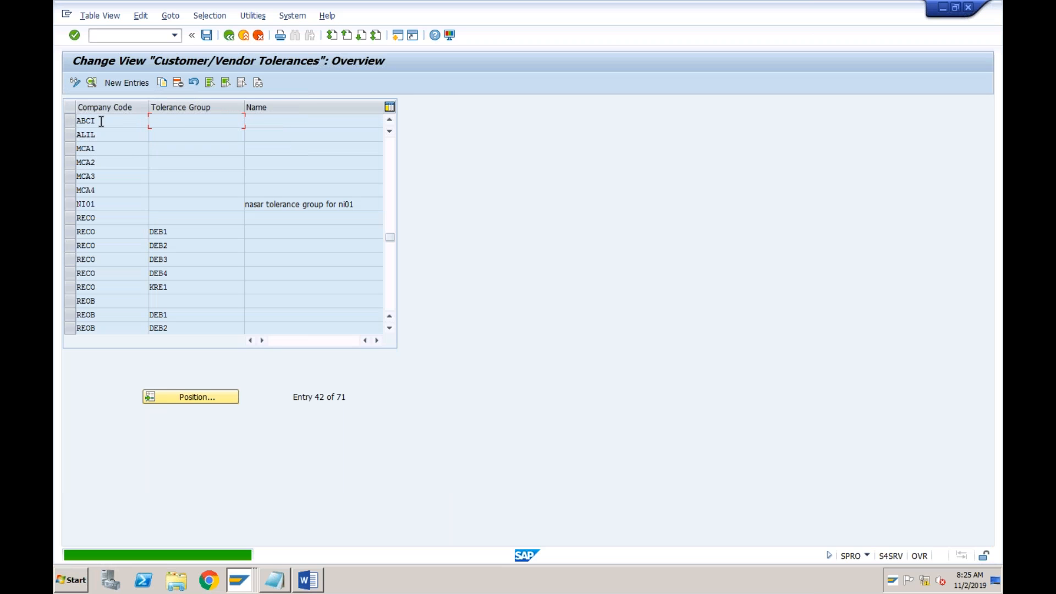
# Review the details of the ABCI customer/vendor tolerance entry and save it
pyautogui.doubleClick(132, 120)
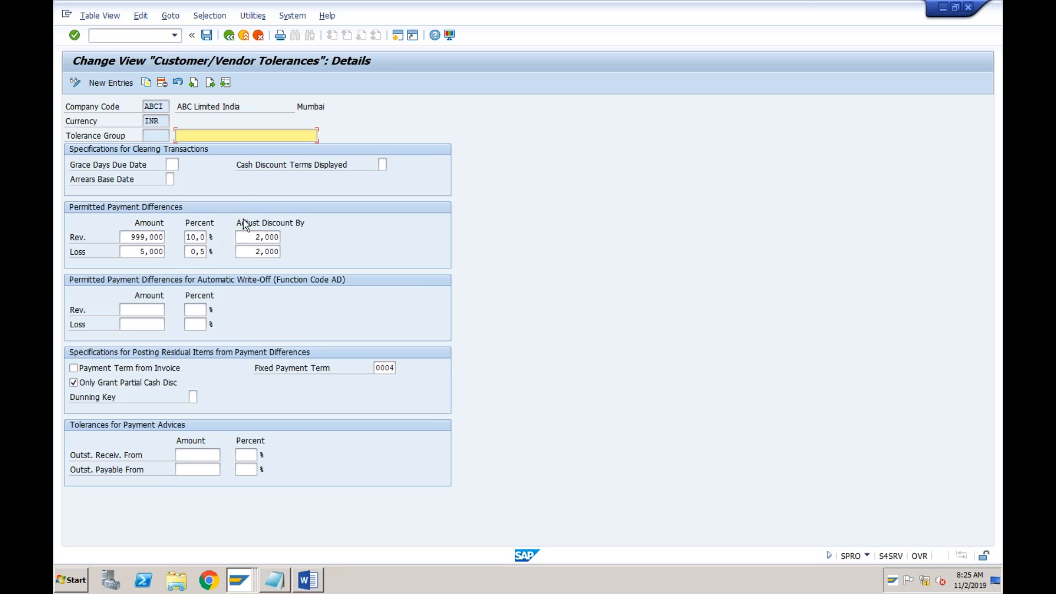
pyautogui.click(207, 35)
pyautogui.press('Return')
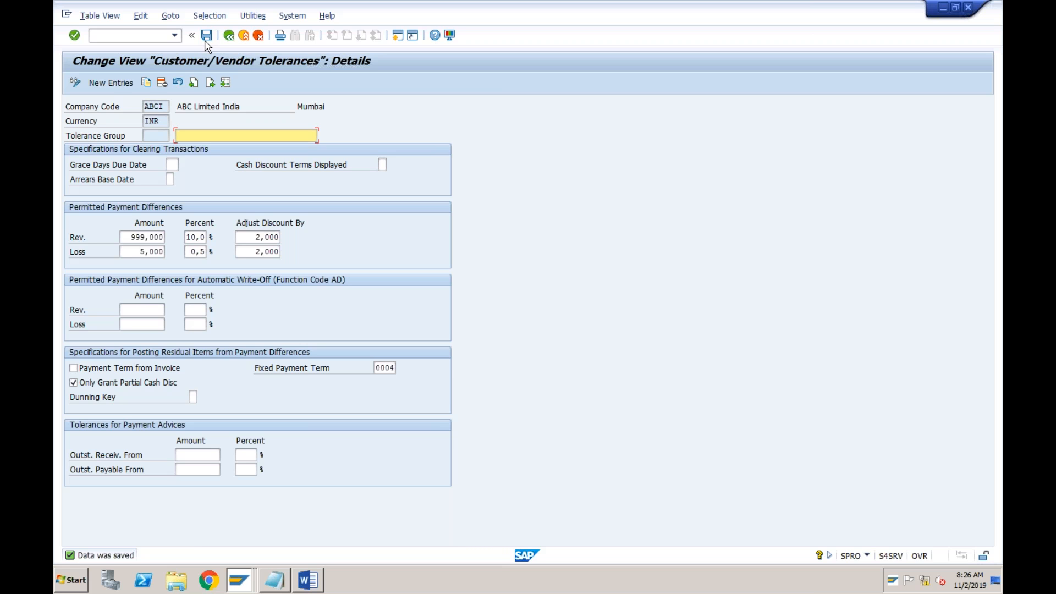
# Return to the outgoing payment, process its open items and check the gross amounts of the vendor's items
pyautogui.click(240, 582)
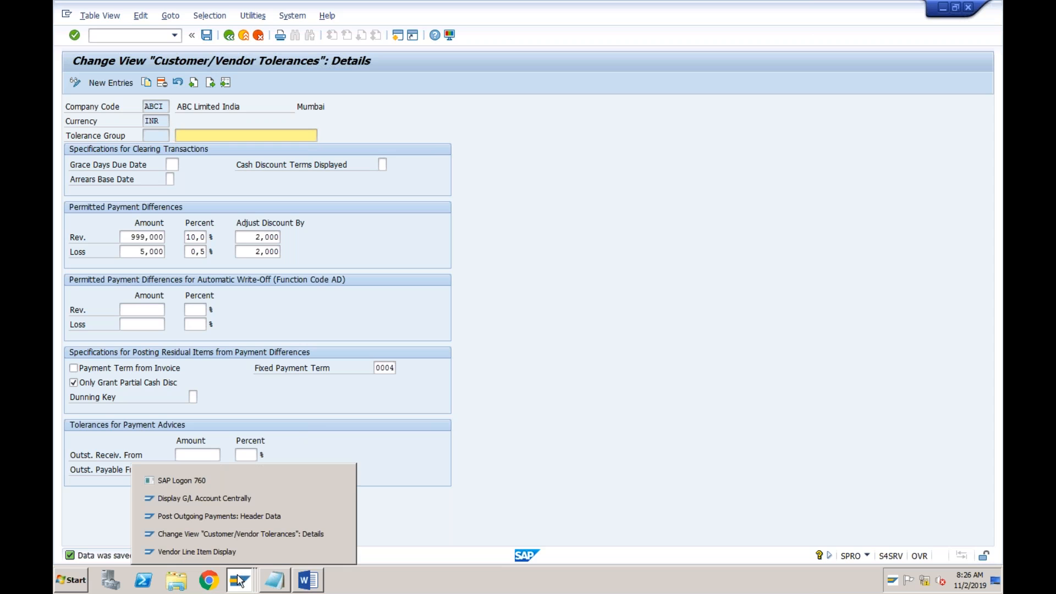
pyautogui.click(243, 516)
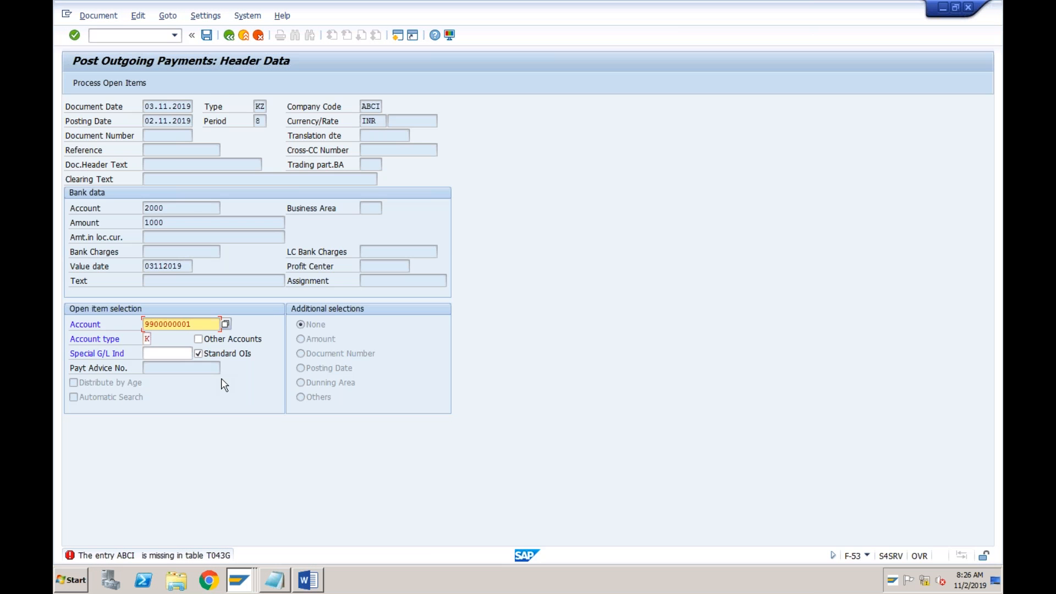
pyautogui.click(122, 84)
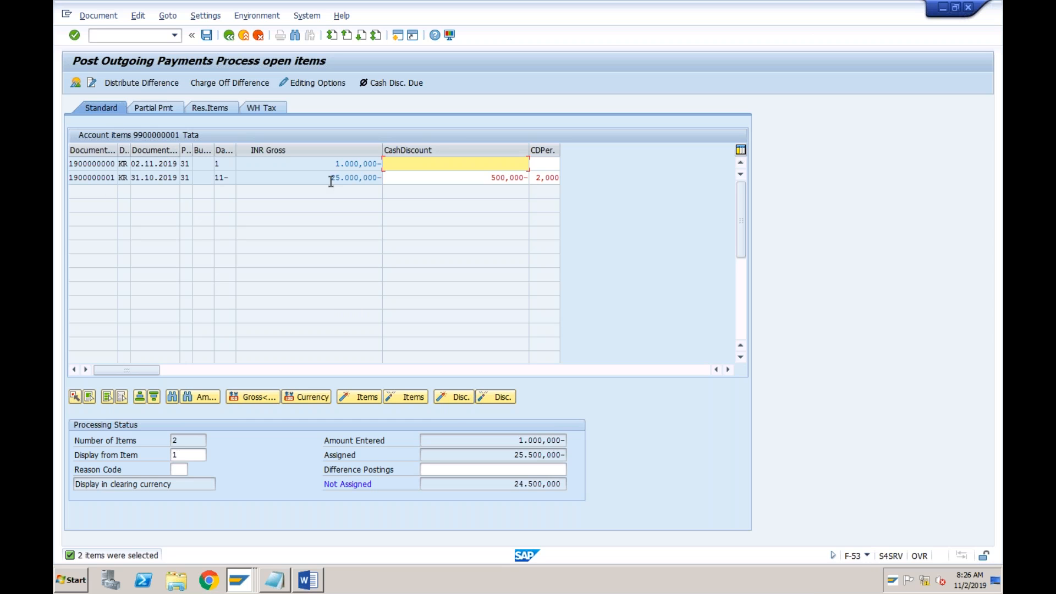
pyautogui.click(345, 164)
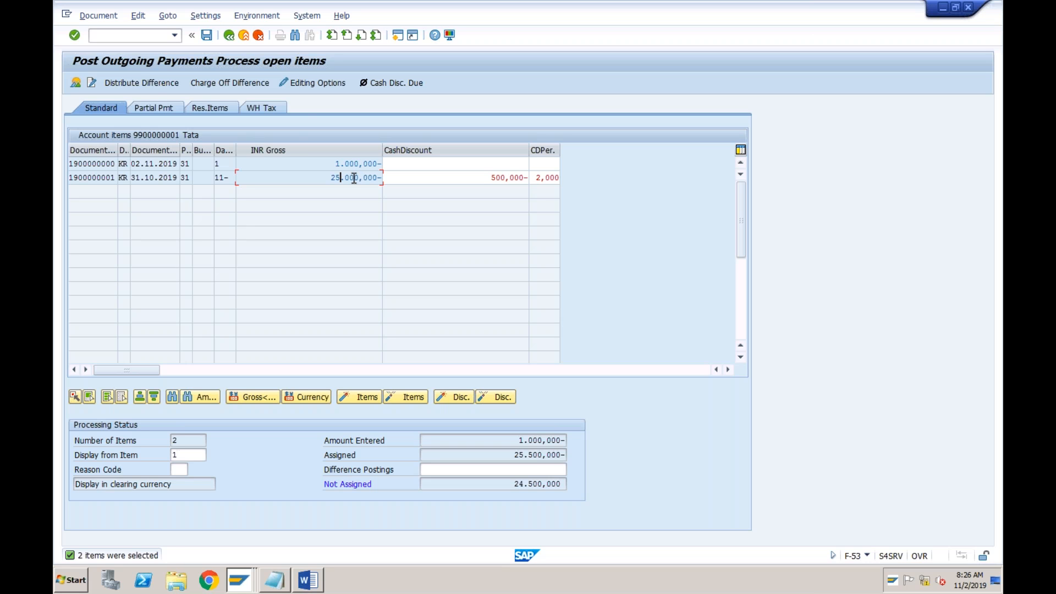
# Deactivate the 25.000,000 open item, check the entered and assigned amounts, and post the outgoing payment
pyautogui.doubleClick(353, 177)
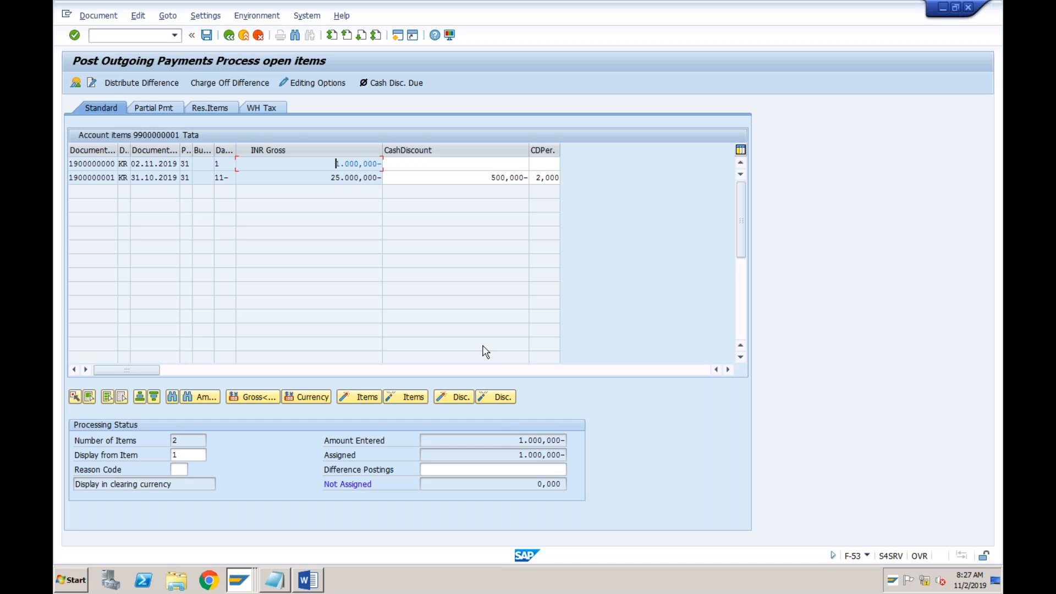
pyautogui.click(494, 441)
pyautogui.click(495, 455)
pyautogui.click(210, 38)
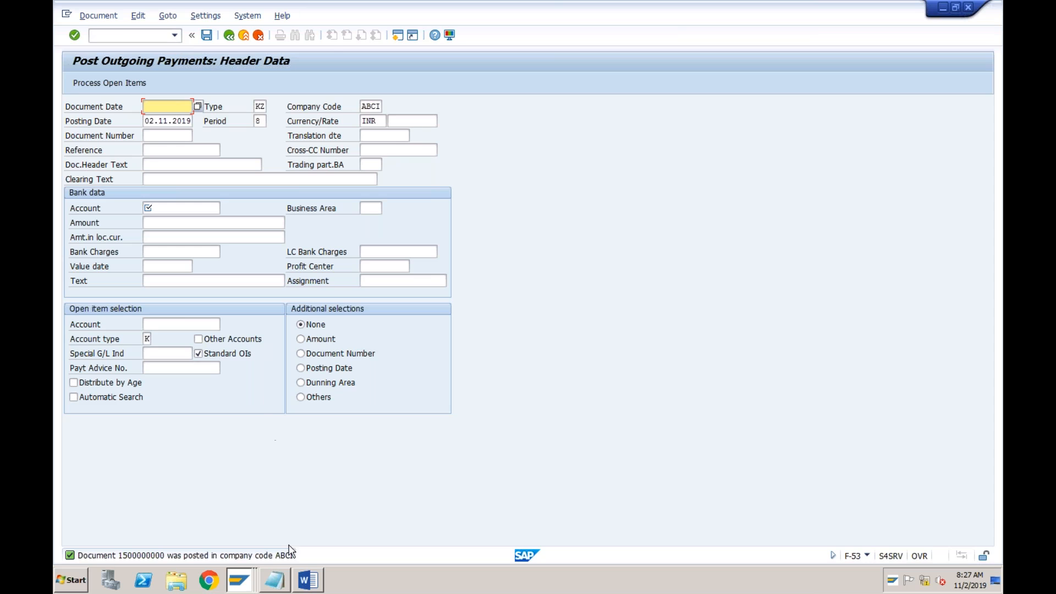
# Check the transaction list in Notepad, then open Vendor Balance Display (FK10N) in the G/L account session
pyautogui.click(280, 577)
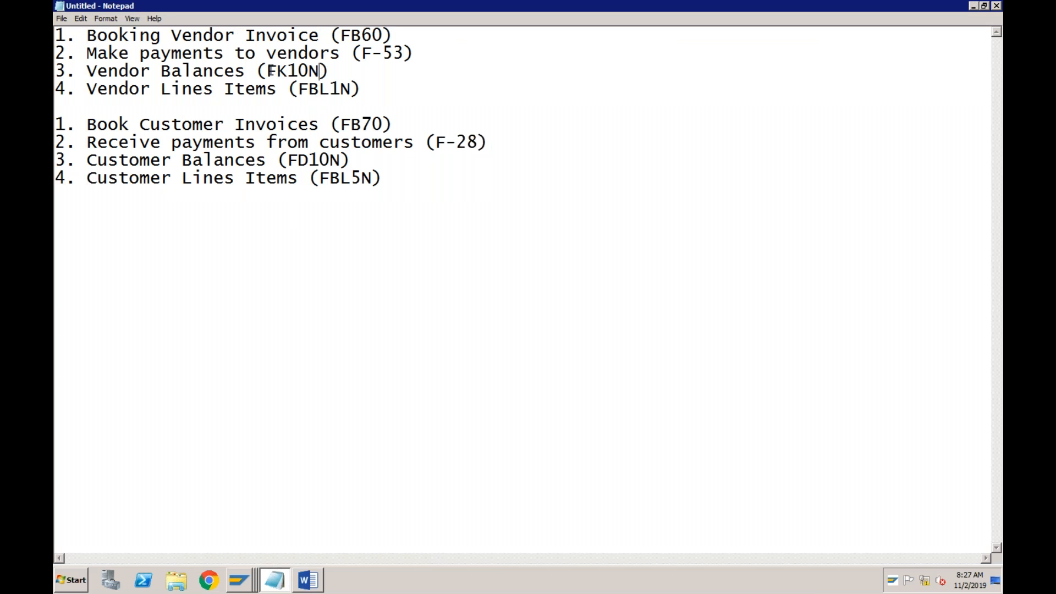
pyautogui.click(240, 580)
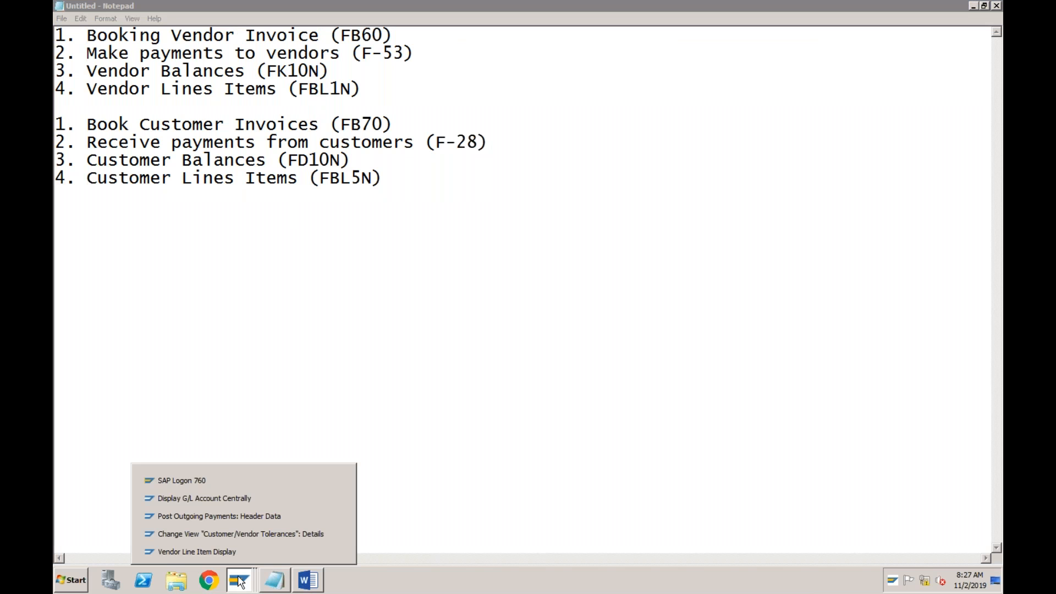
pyautogui.click(245, 497)
pyautogui.click(175, 36)
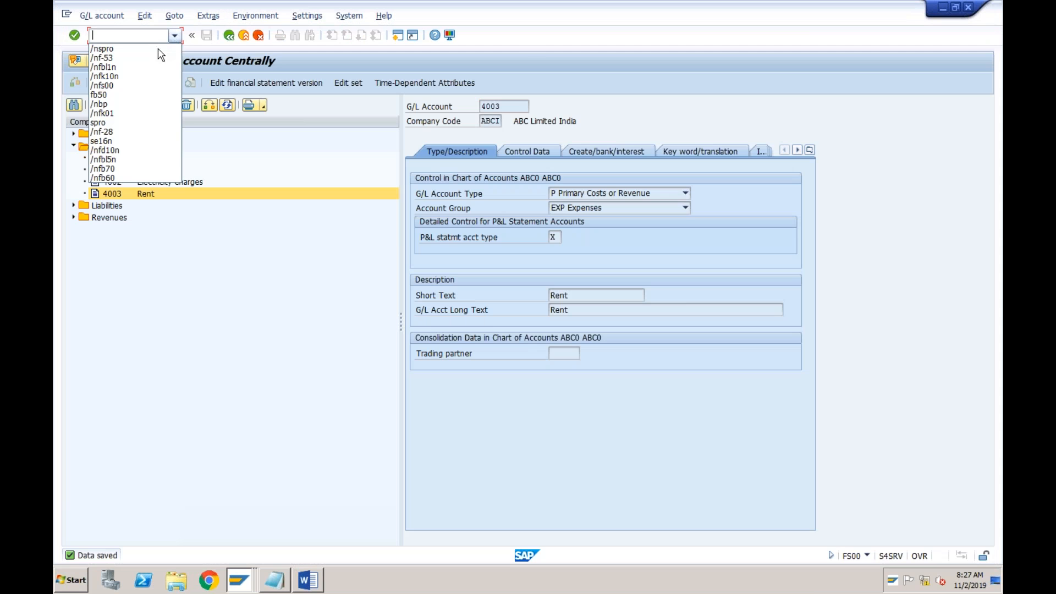
pyautogui.click(141, 77)
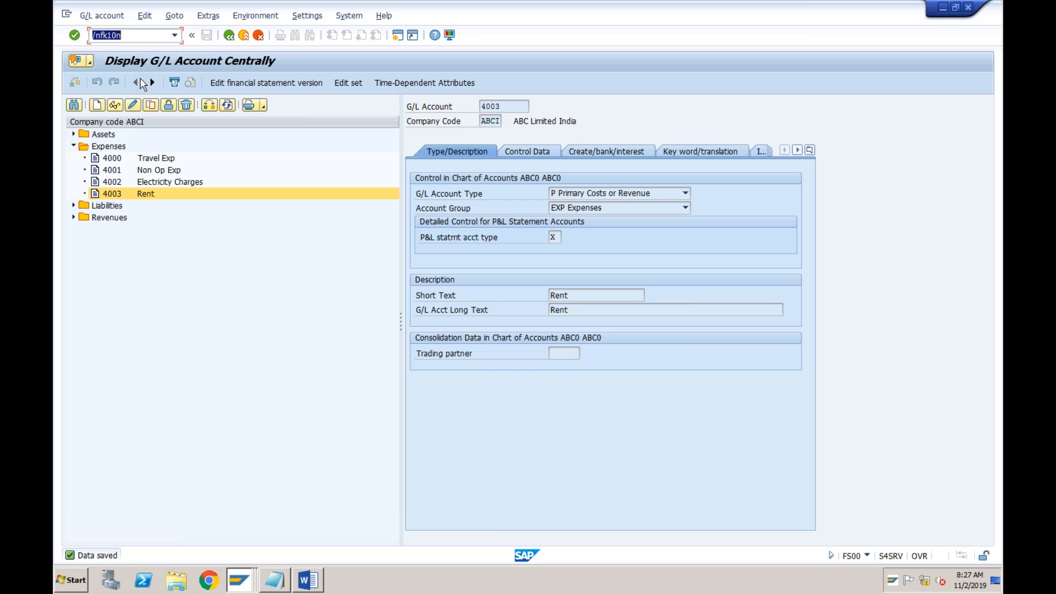
pyautogui.press('Return')
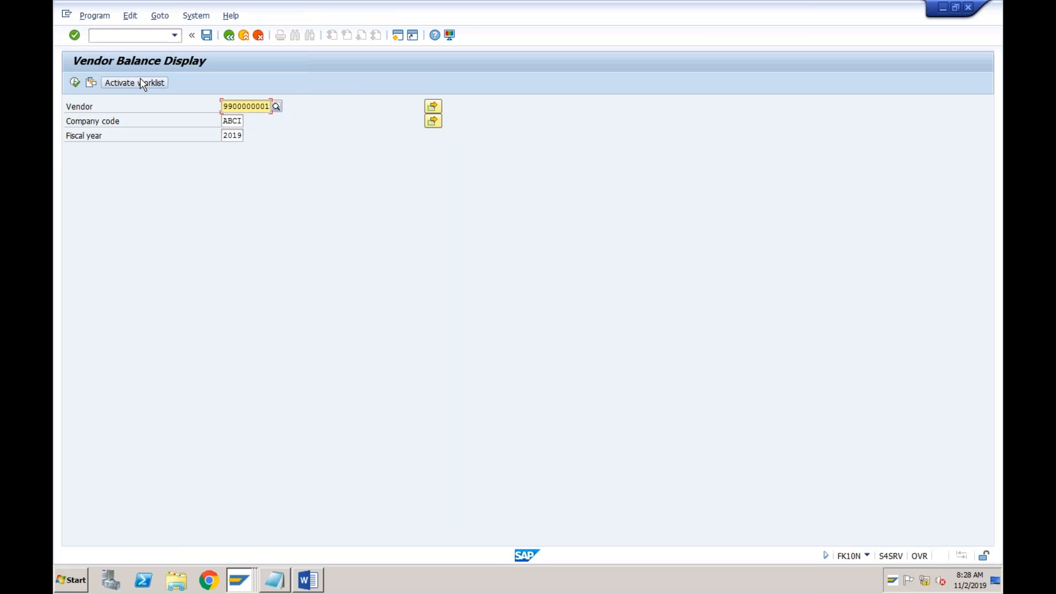
# Display the vendor's balances for company code ABCI in fiscal year 2019 and open the line items behind the period 8 balance
pyautogui.click(73, 83)
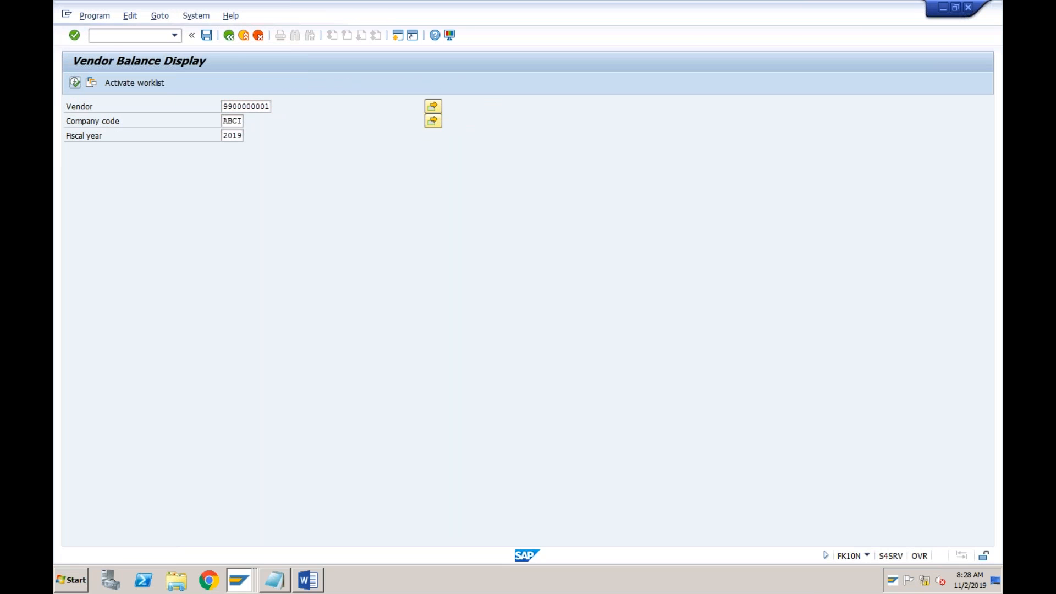
pyautogui.click(315, 325)
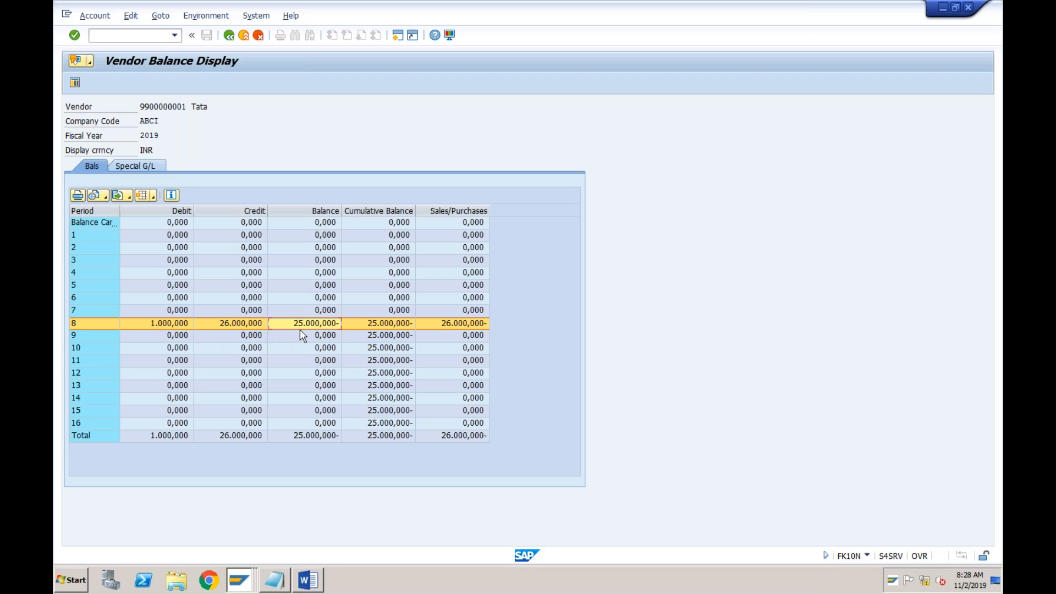
pyautogui.doubleClick(317, 325)
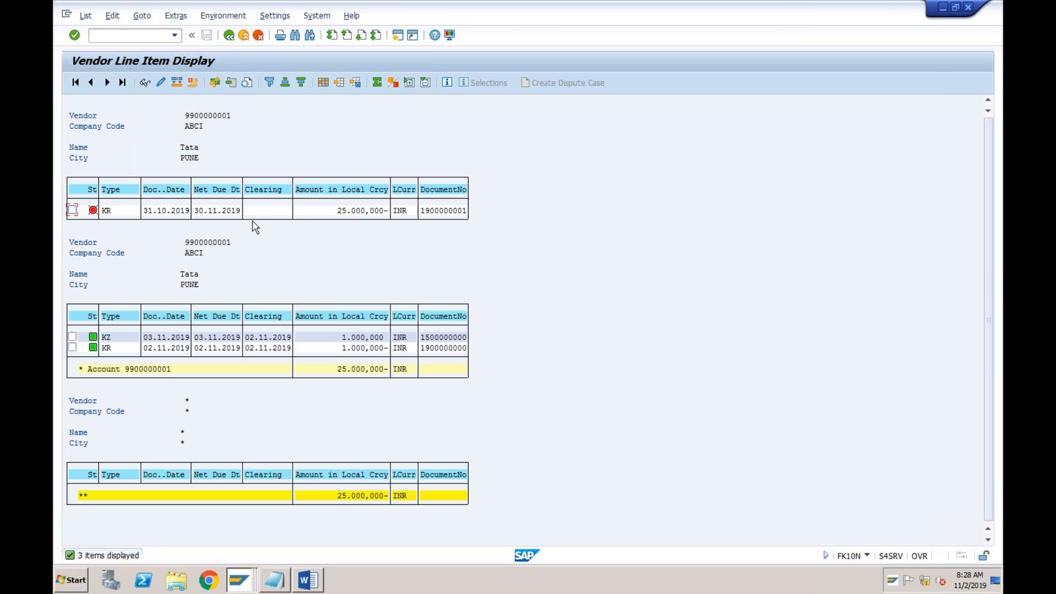
# Examine the document dates, types, amounts and clearing dates of the vendor's open and cleared line items
pyautogui.click(161, 212)
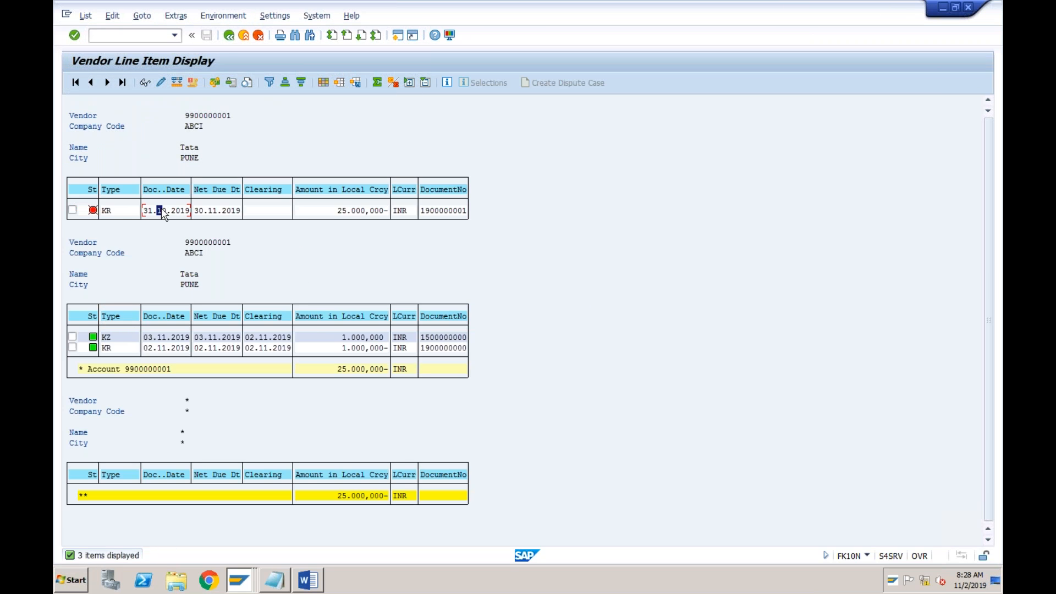
pyautogui.click(355, 212)
pyautogui.click(367, 338)
pyautogui.click(367, 349)
pyautogui.click(113, 338)
pyautogui.click(113, 349)
pyautogui.click(362, 349)
pyautogui.click(362, 338)
pyautogui.click(275, 337)
pyautogui.click(267, 211)
# Look up the vendor line items code in Notepad and open transaction FBL1N in the vendor balance session
pyautogui.click(274, 580)
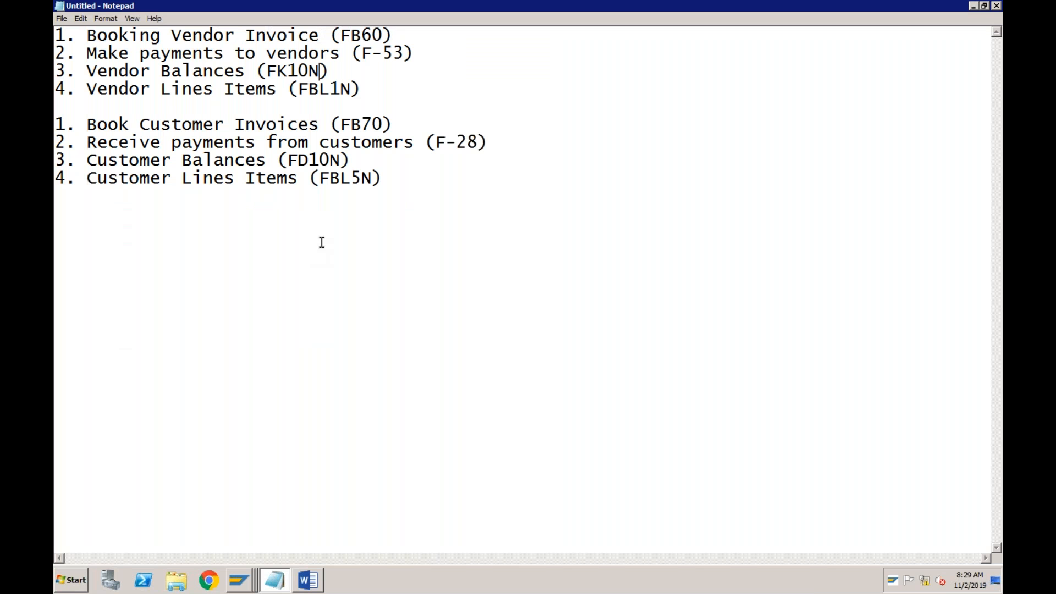
pyautogui.doubleClick(337, 89)
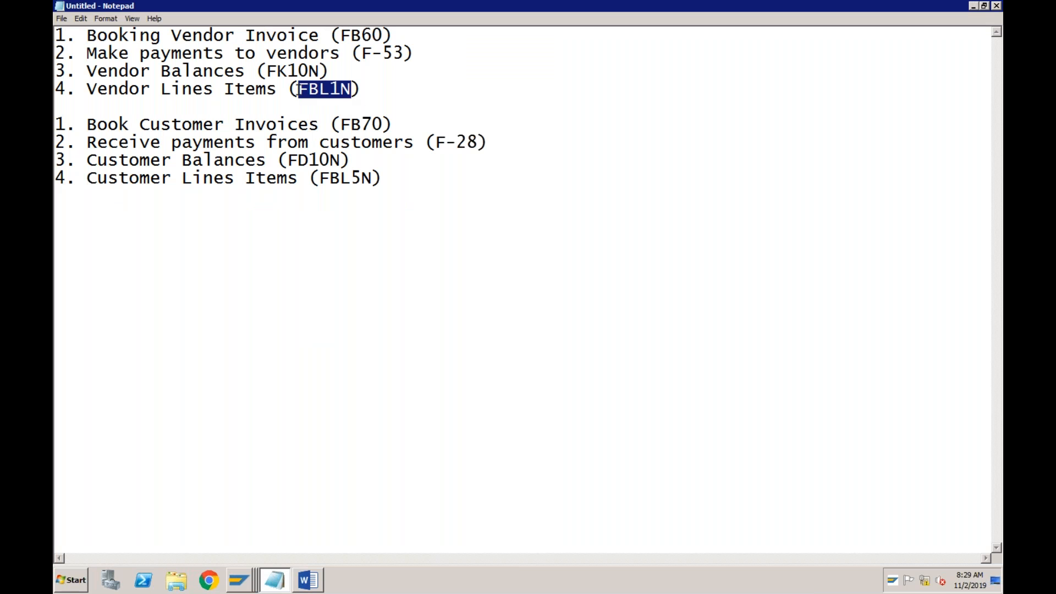
pyautogui.click(239, 580)
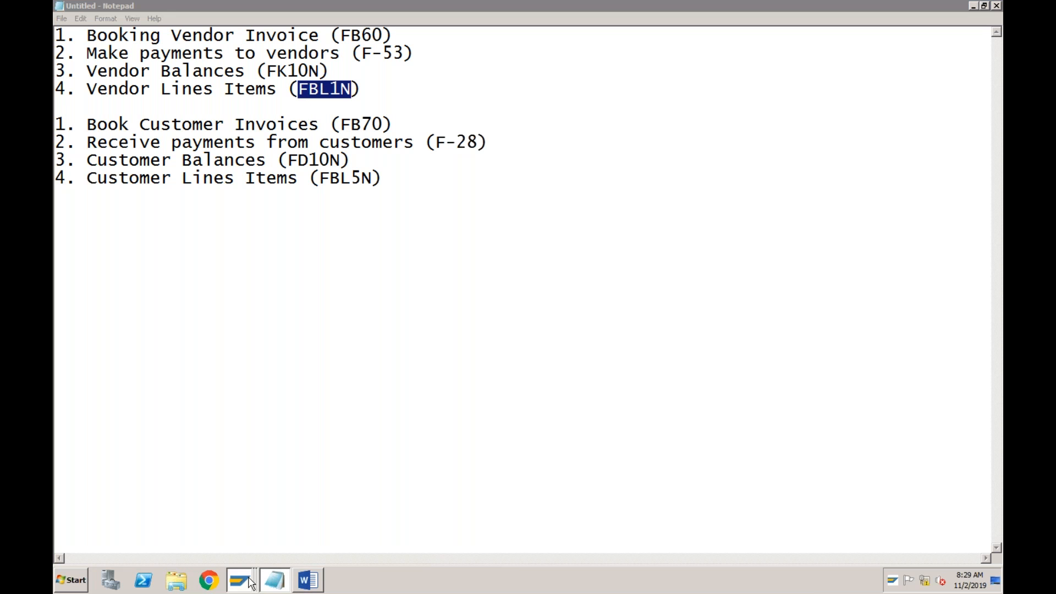
pyautogui.click(234, 498)
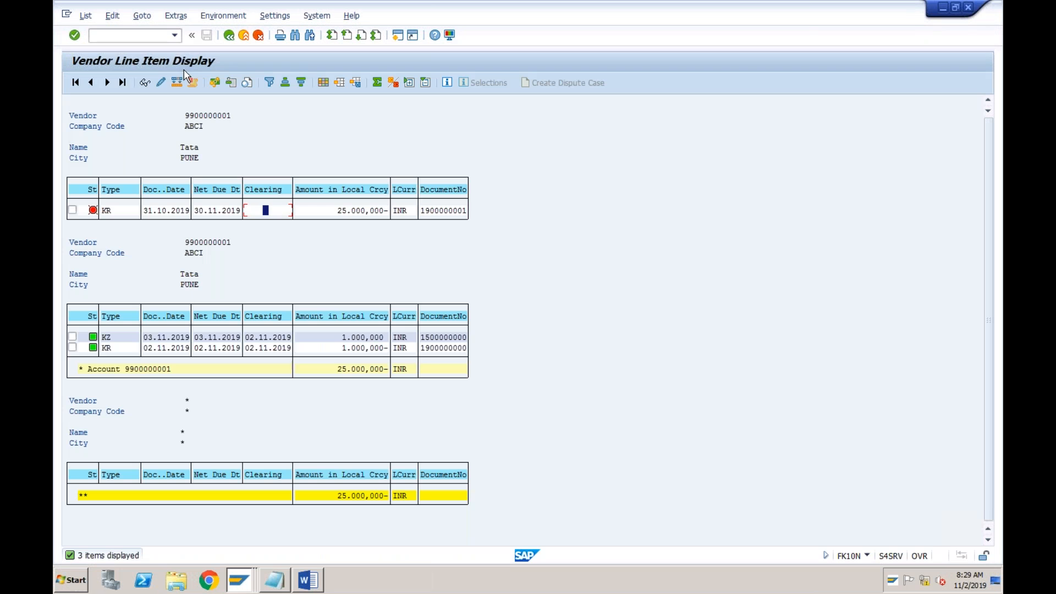
pyautogui.click(174, 37)
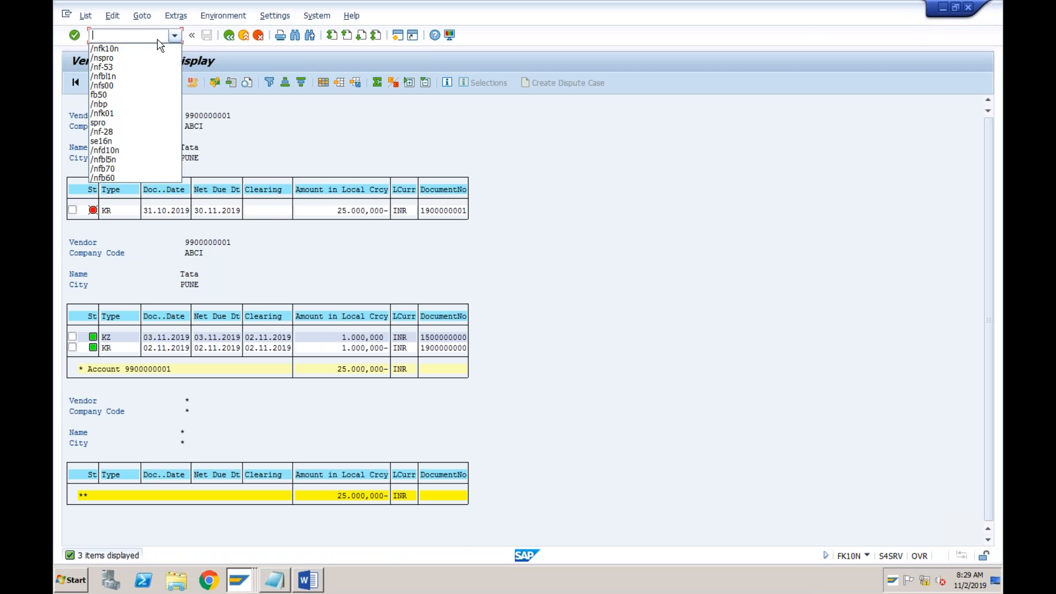
pyautogui.click(128, 77)
pyautogui.press('Return')
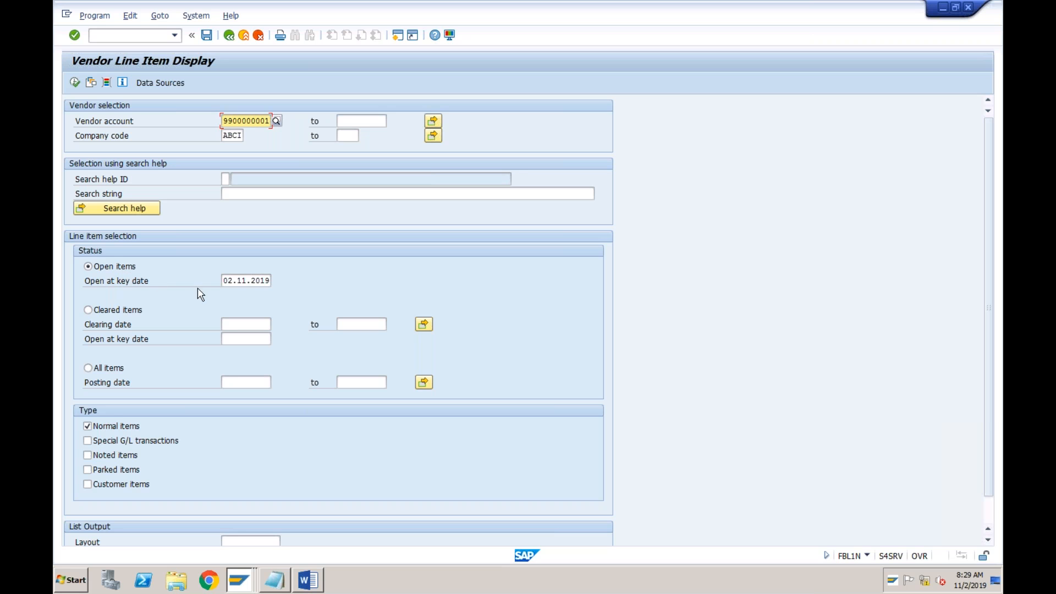
# List the vendor's open items at key date 02.11.2019 and return to the selection screen
pyautogui.click(235, 282)
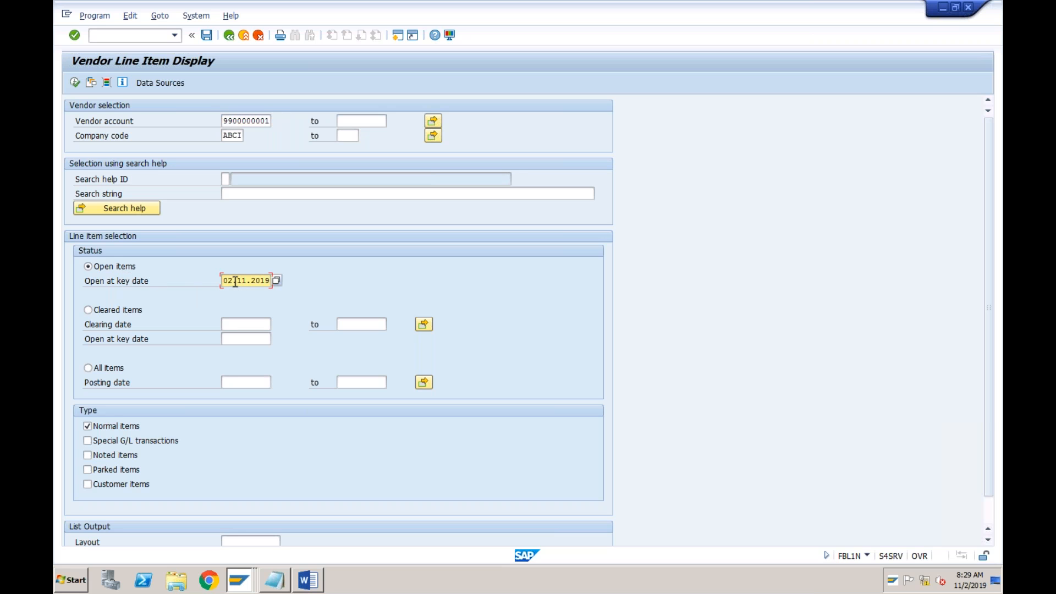
pyautogui.click(74, 82)
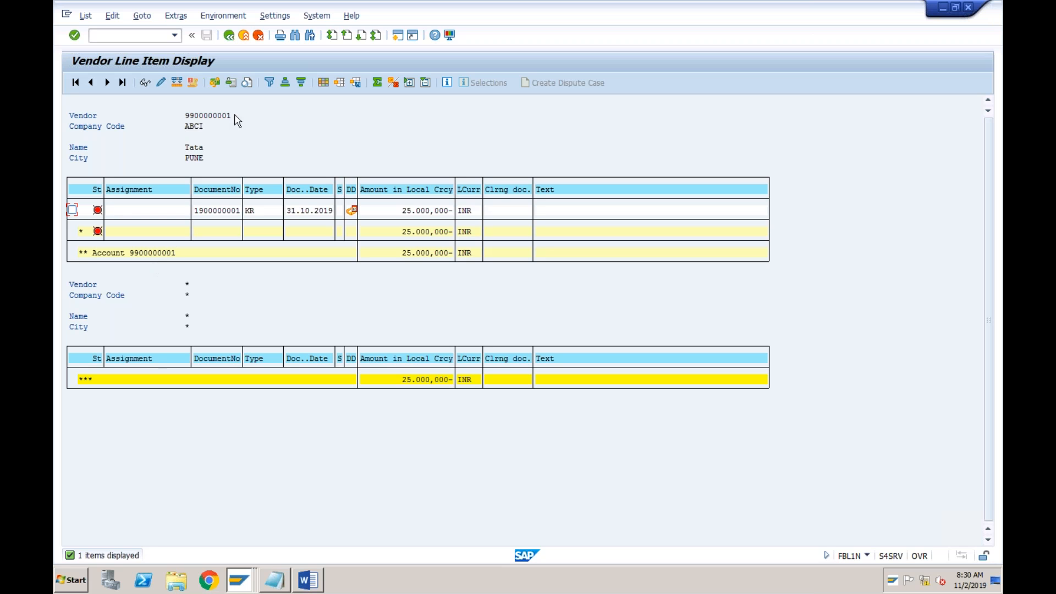
pyautogui.click(230, 36)
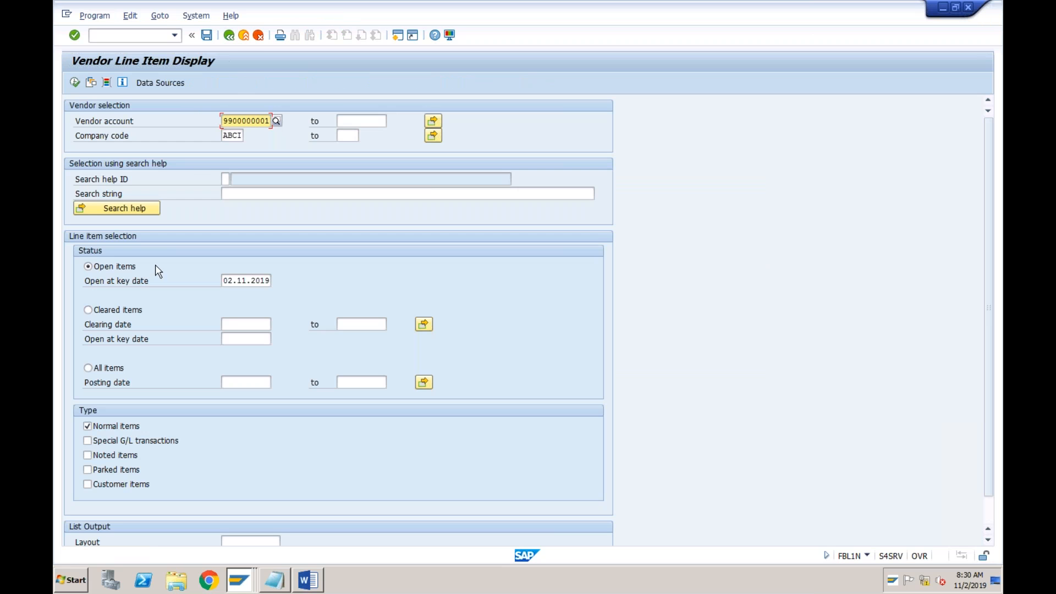
# List the vendor's cleared items without any date restriction and return to the selection screen
pyautogui.click(89, 369)
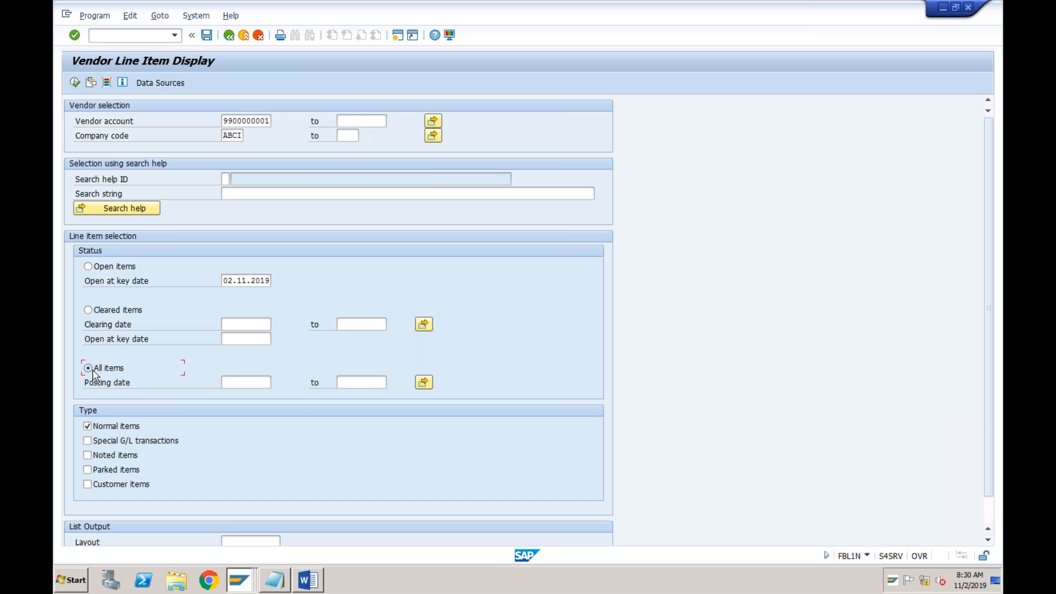
pyautogui.click(88, 312)
pyautogui.click(75, 83)
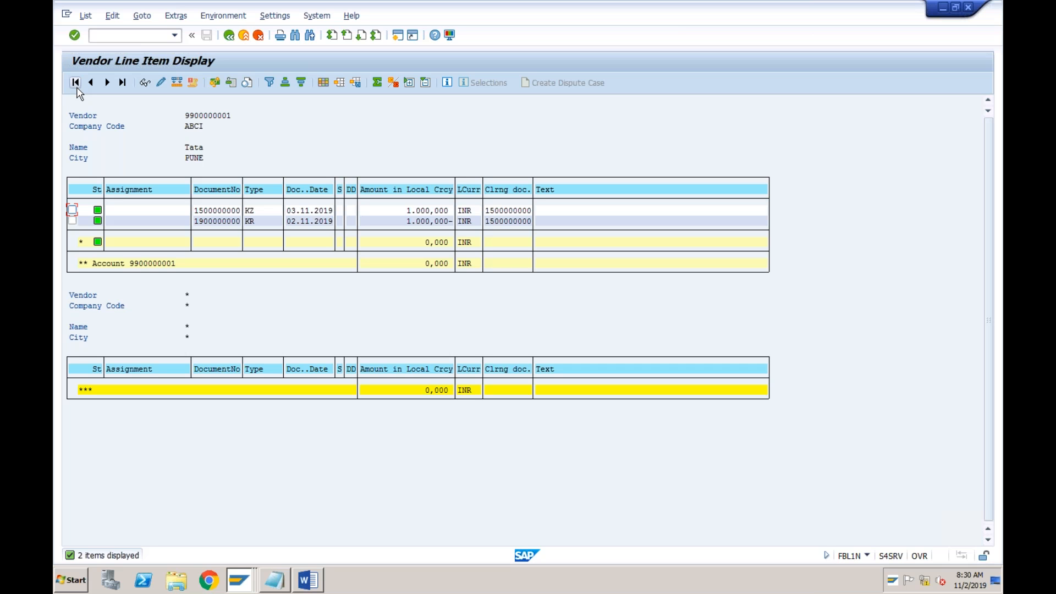
pyautogui.click(229, 35)
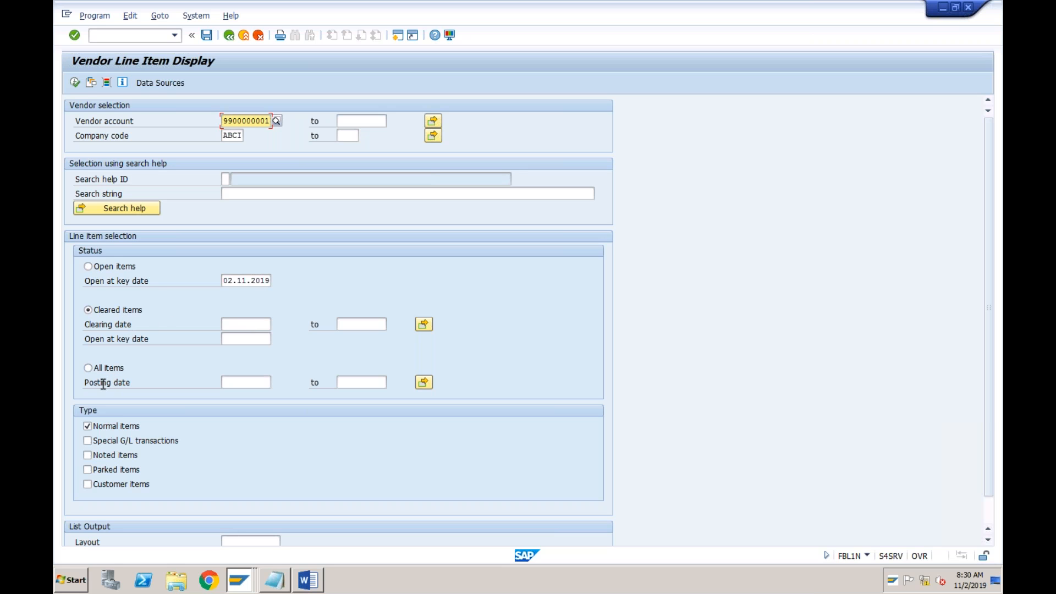
# Restrict the cleared items to clearing date 31.10.2019 and run the line item display
pyautogui.click(239, 280)
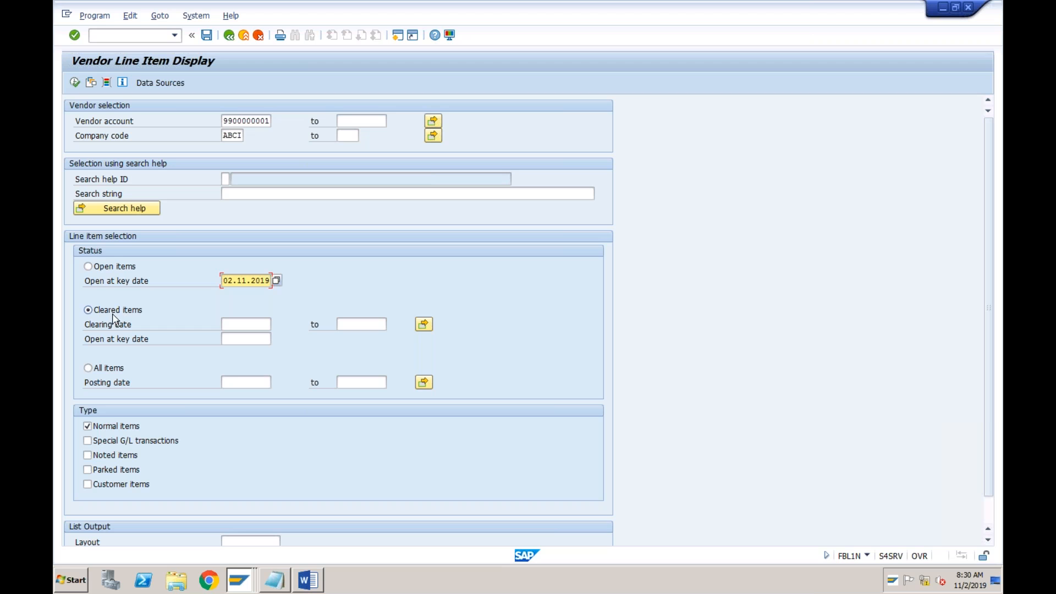
pyautogui.click(233, 323)
pyautogui.write('31')
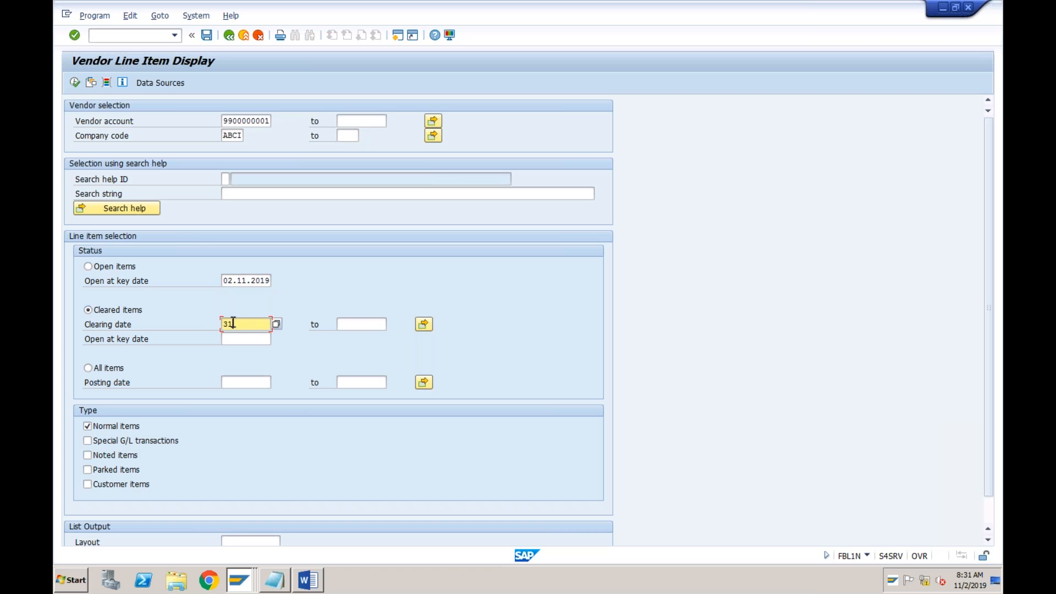
pyautogui.write('102019')
pyautogui.click(77, 84)
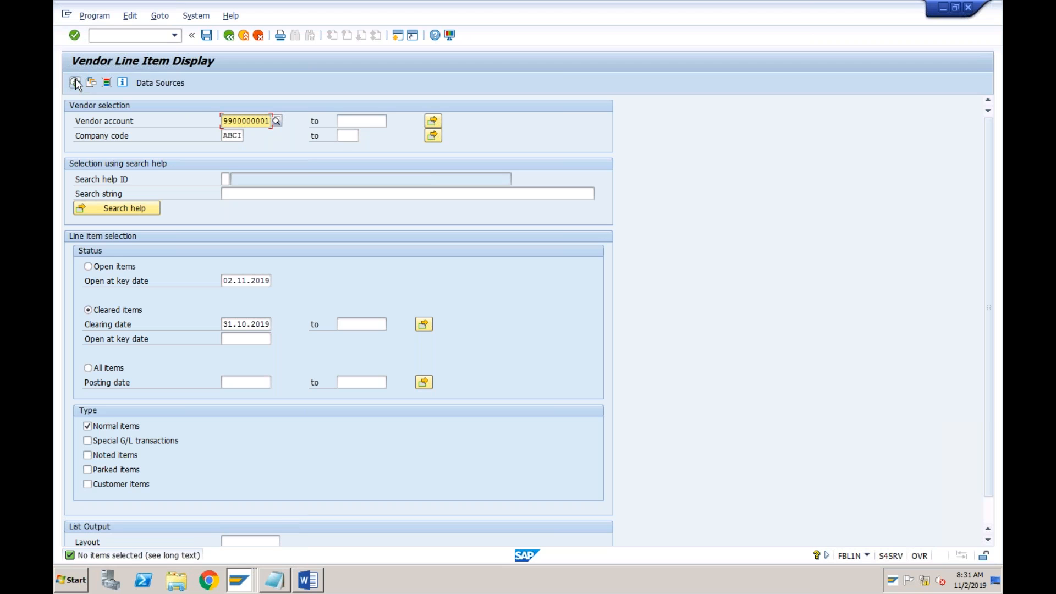
# Change the clearing date to 02.11.2019, list the cleared items and return to the selection screen
pyautogui.click(242, 323)
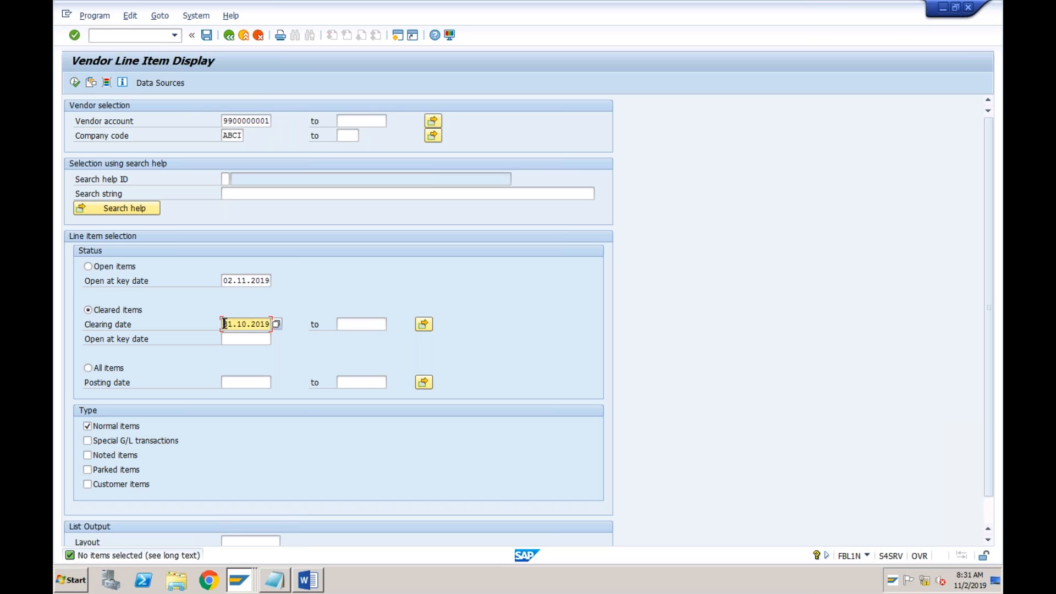
pyautogui.write('02.11')
pyautogui.click(75, 82)
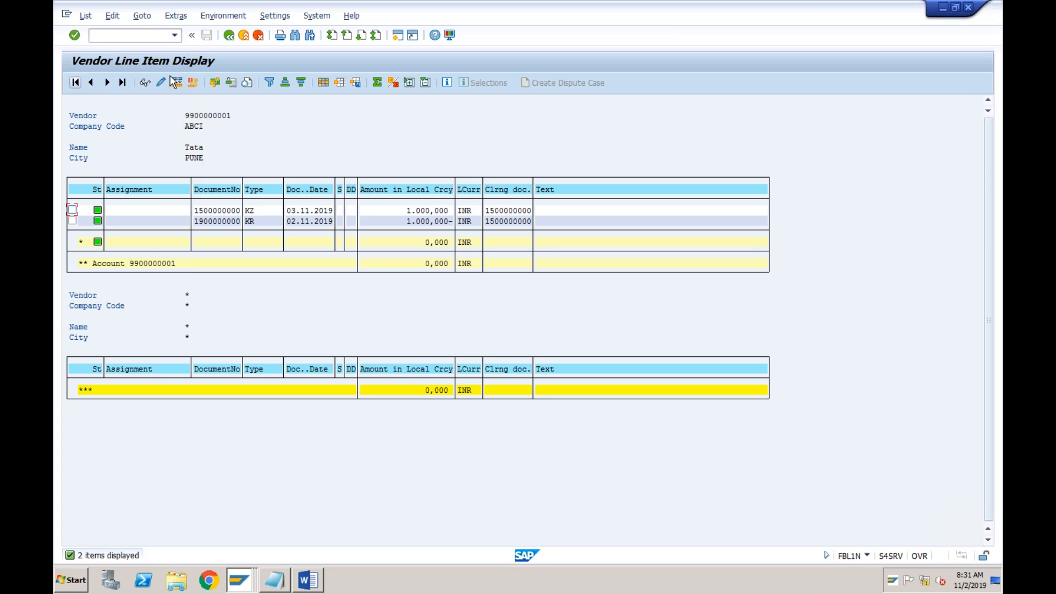
pyautogui.click(228, 35)
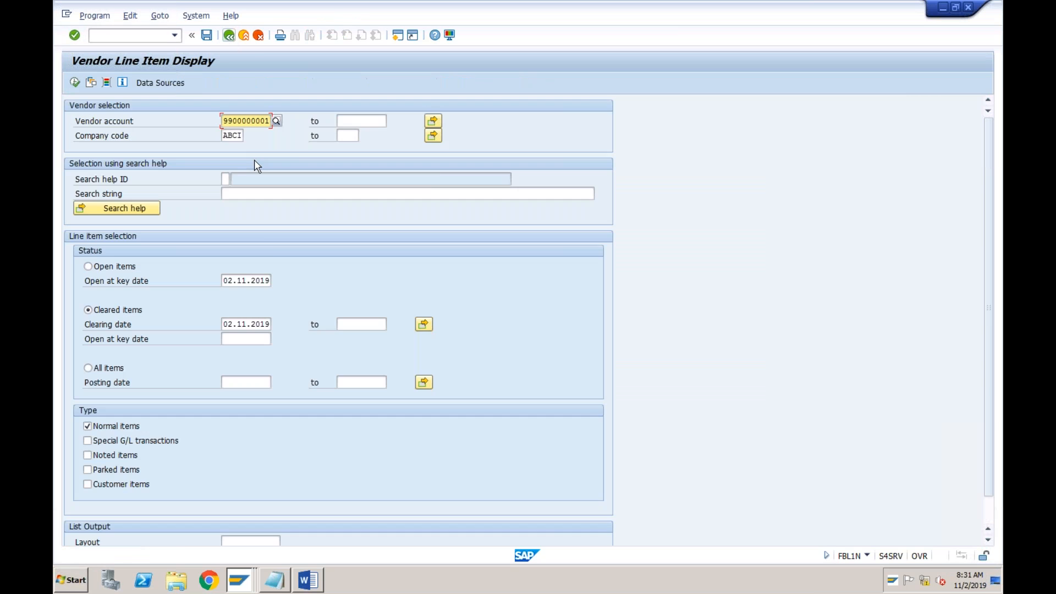
# List the items cleared between 01.11.2019 and 30.11.2019 and return to the selection screen
pyautogui.click(229, 329)
pyautogui.write('1')
pyautogui.press('Tab')
pyautogui.write('3011')
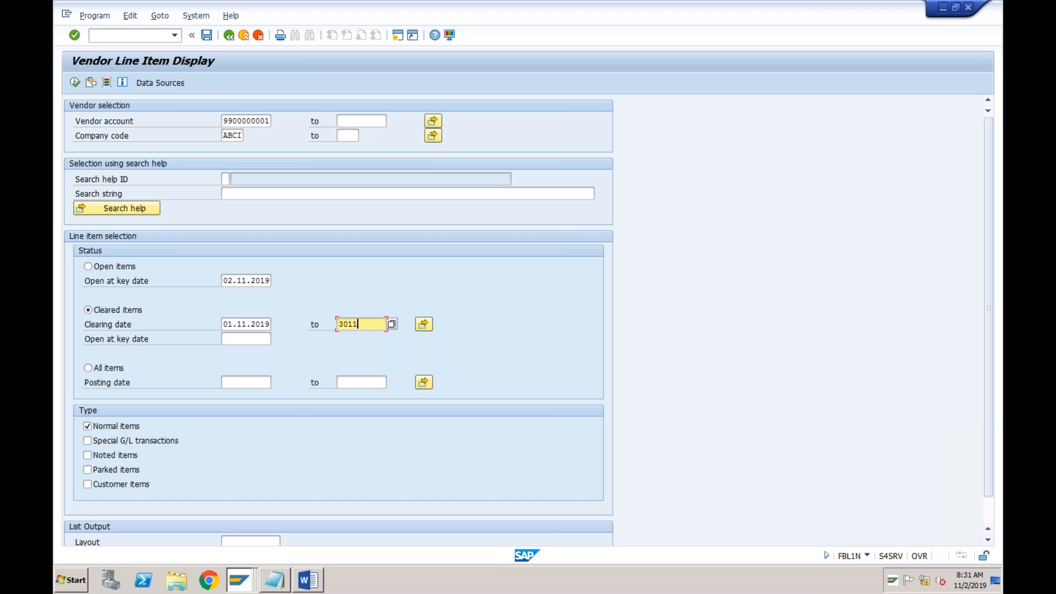
pyautogui.write('2019')
pyautogui.click(75, 82)
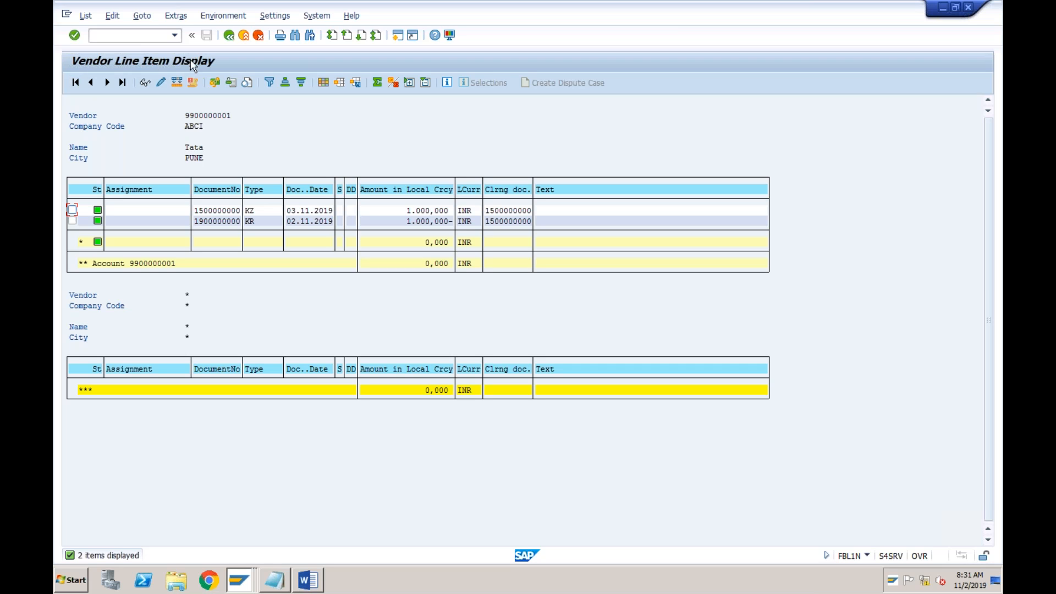
pyautogui.click(229, 35)
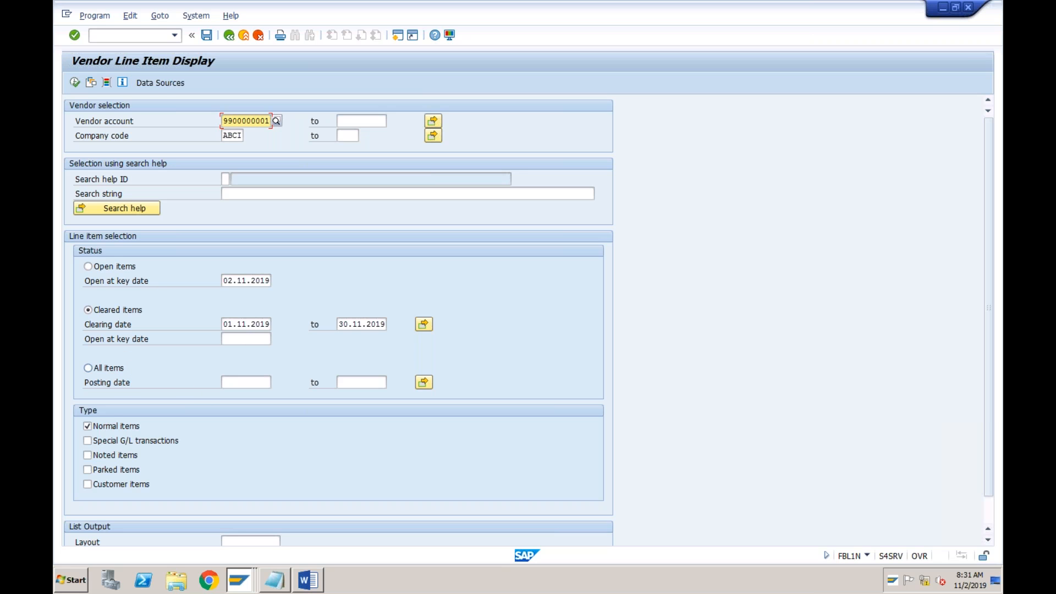
# List all of the vendor's items, check the document numbers of the open and cleared ones, and return to the selection screen
pyautogui.click(88, 369)
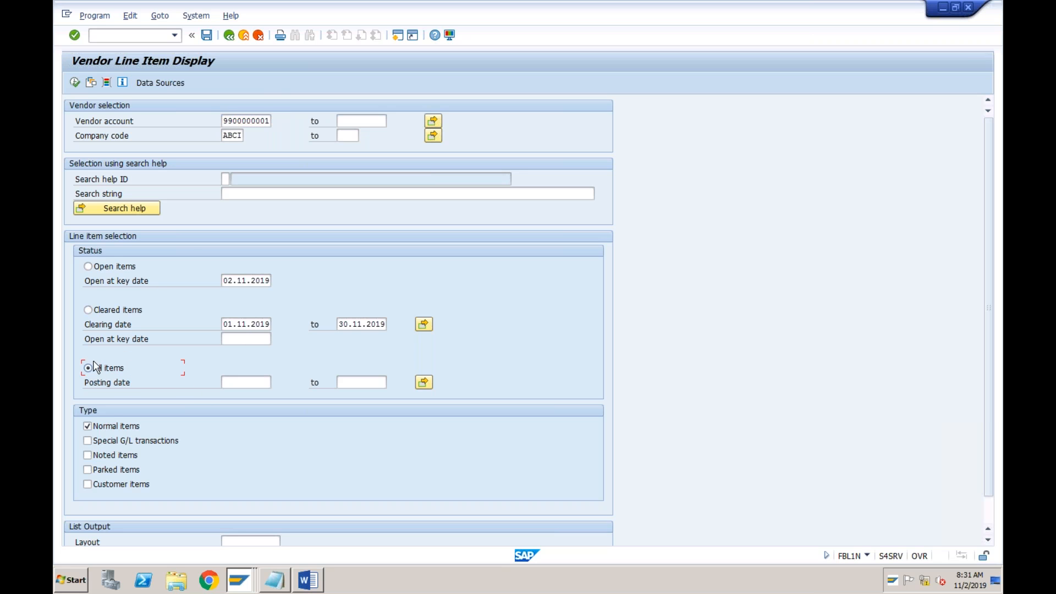
pyautogui.click(78, 82)
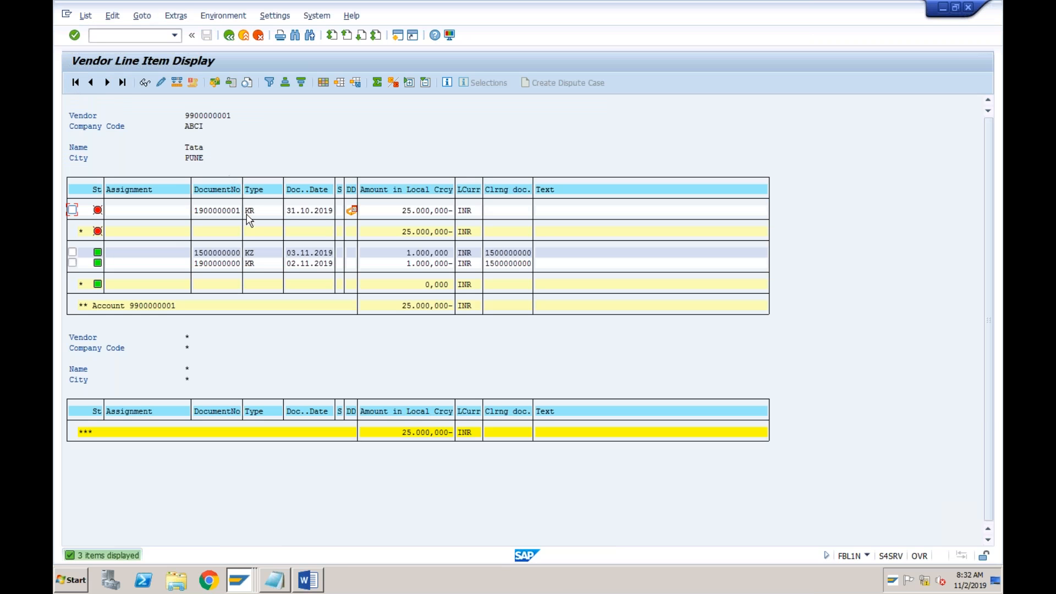
pyautogui.click(231, 210)
pyautogui.click(228, 252)
pyautogui.click(228, 272)
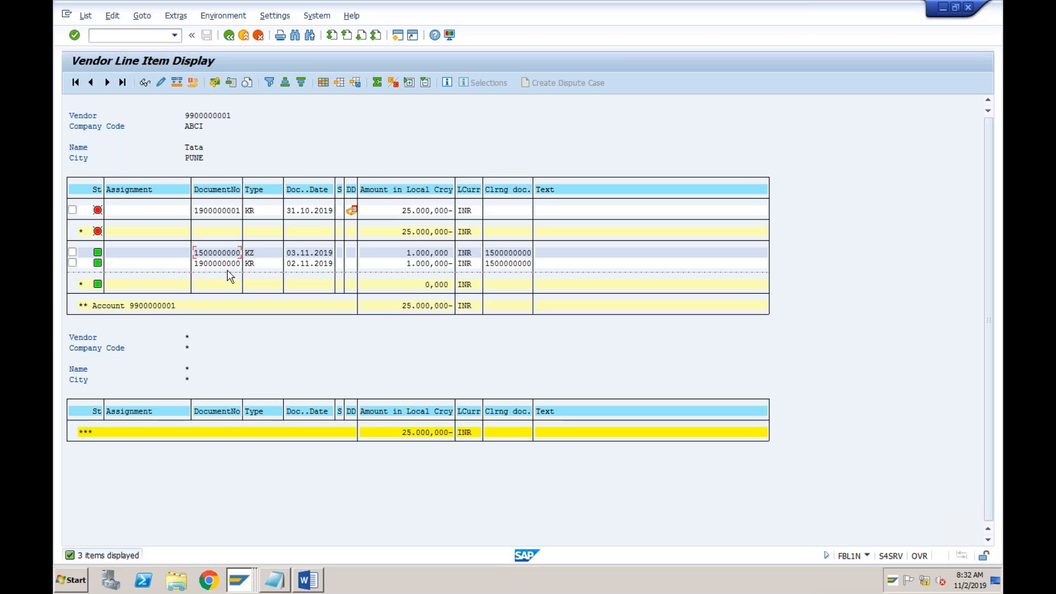
pyautogui.click(229, 35)
# List all of the vendor's items with posting dates from 01.10.2019 to 30.11.2019
pyautogui.click(235, 380)
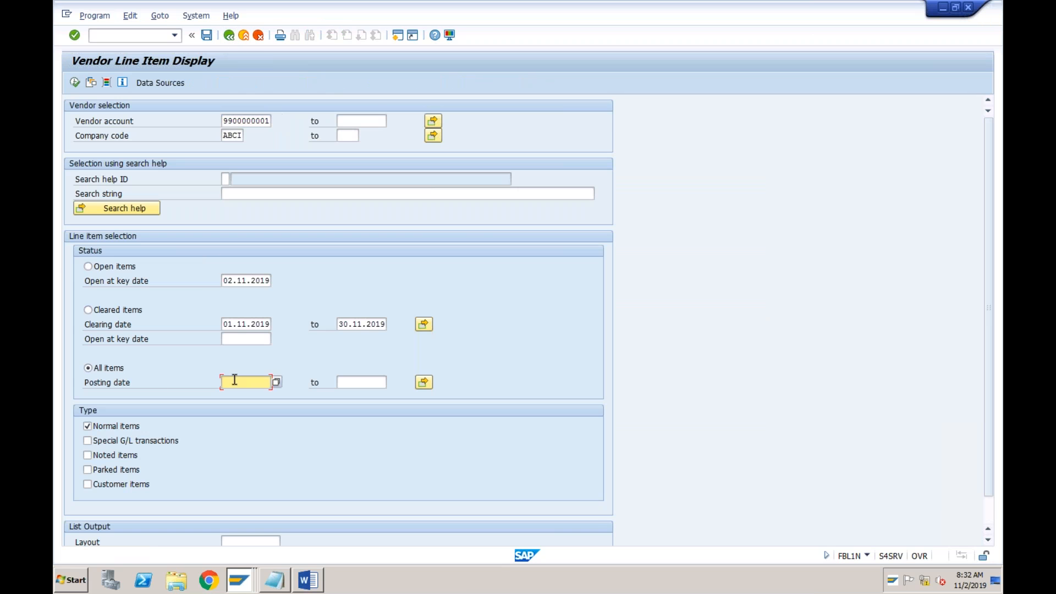
pyautogui.write('01')
pyautogui.press('Down')
pyautogui.press('Tab')
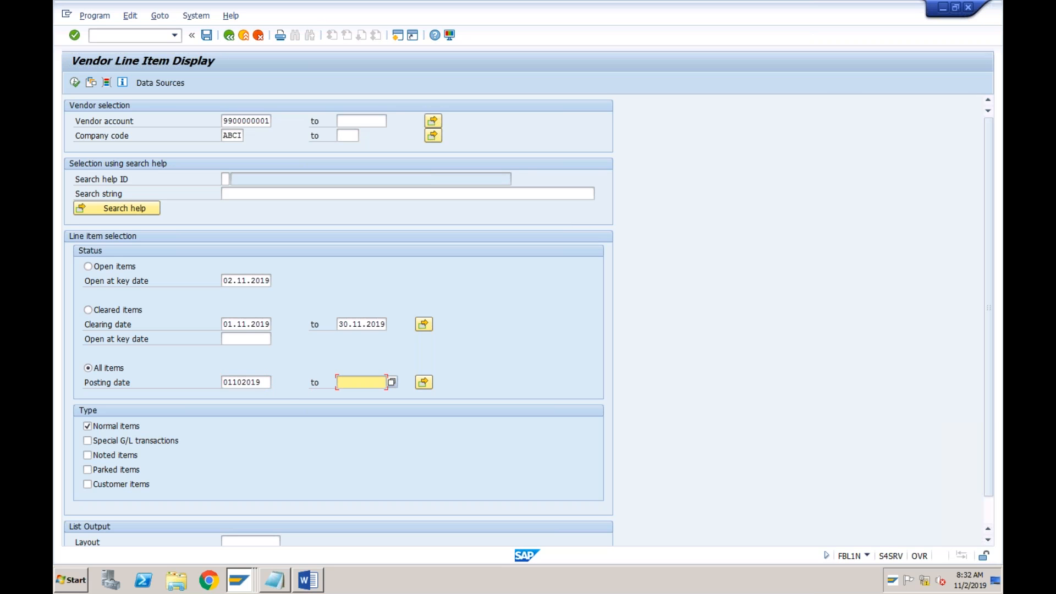
pyautogui.write('30112019')
pyautogui.click(76, 82)
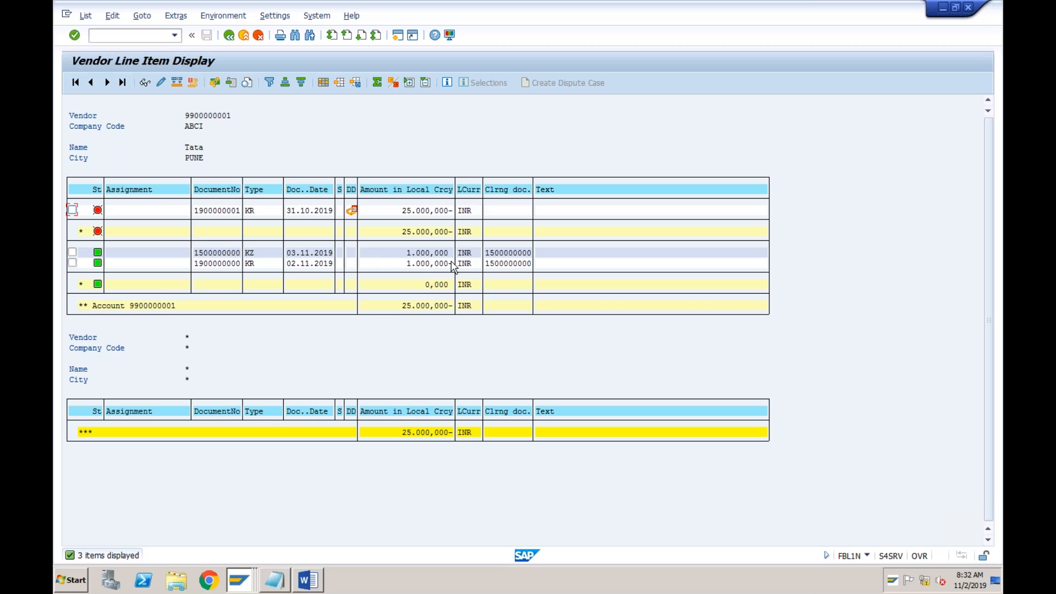
# Compare the clearing document, document number and document type of the cleared items with the open invoice's entries
pyautogui.click(511, 252)
pyautogui.click(496, 210)
pyautogui.click(510, 253)
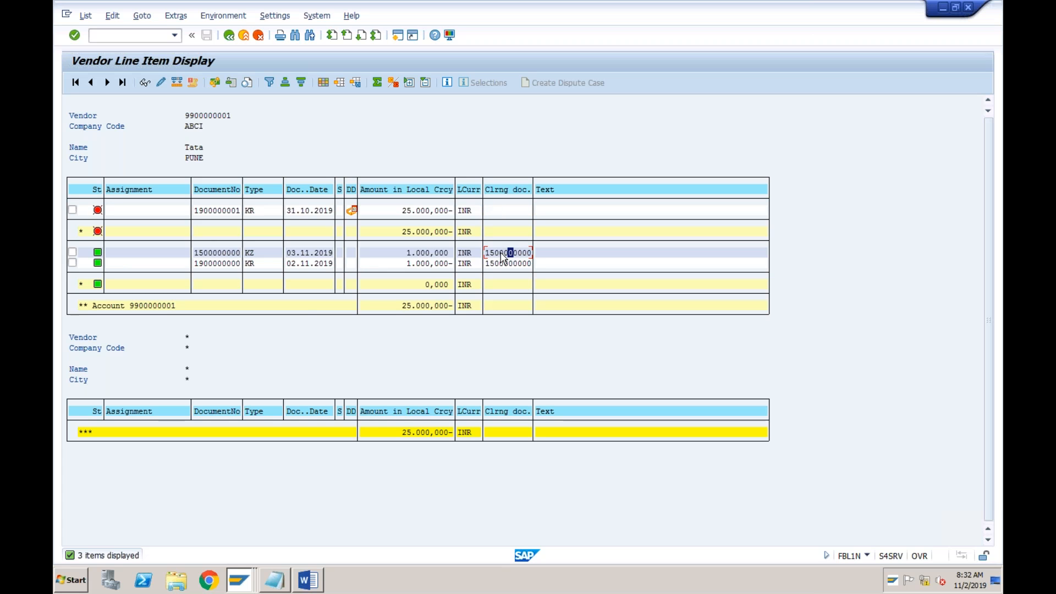
pyautogui.click(214, 263)
pyautogui.click(255, 264)
pyautogui.click(226, 267)
pyautogui.click(253, 255)
pyautogui.click(227, 253)
pyautogui.click(425, 211)
# Look up the vendor payment transaction code in Notepad and return SAP's outgoing payments session to the Easy Access screen
pyautogui.click(275, 580)
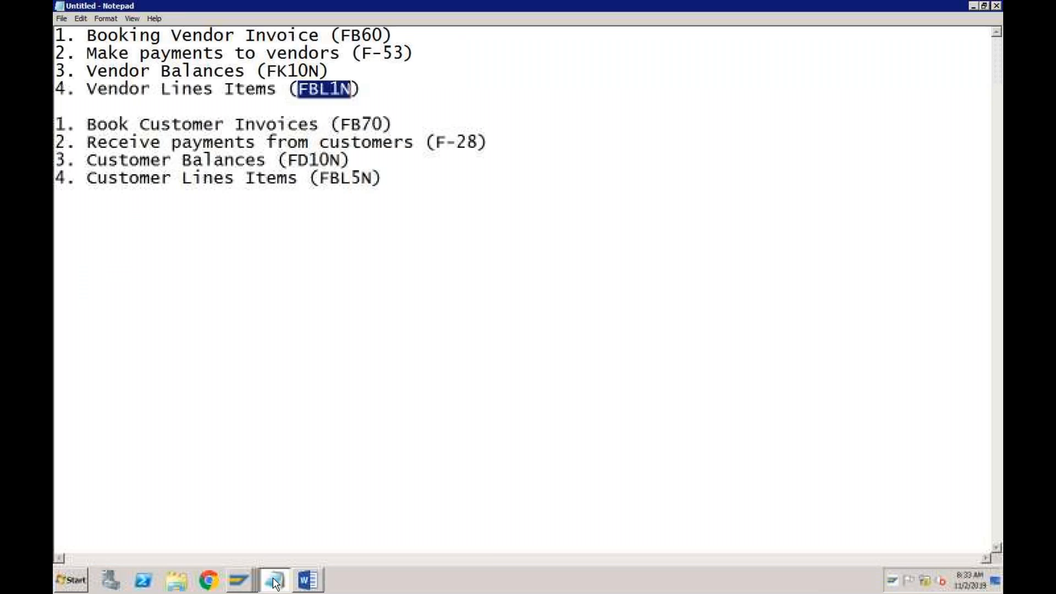
pyautogui.click(373, 55)
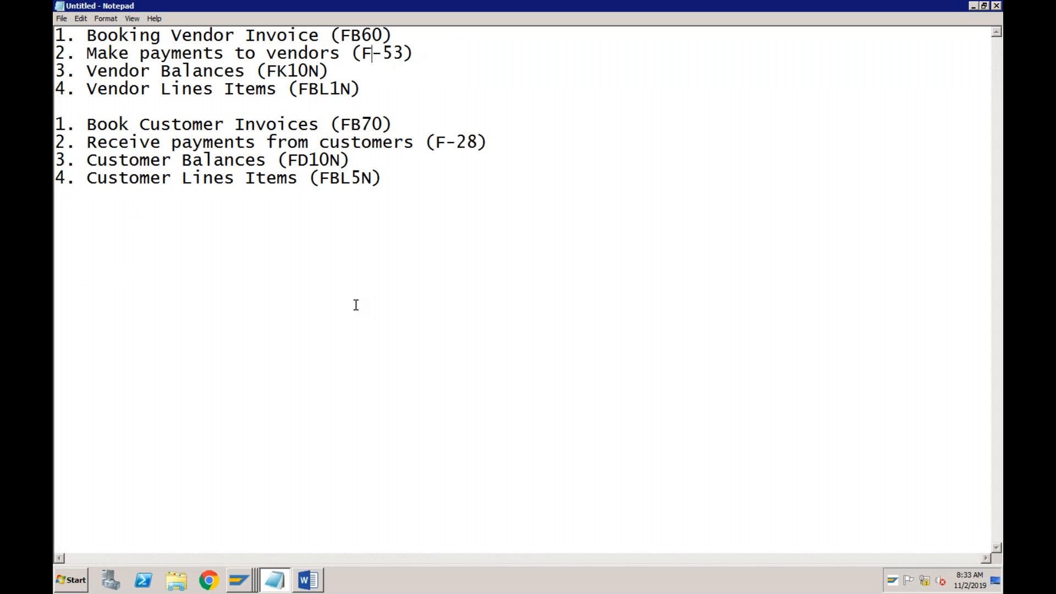
pyautogui.click(246, 582)
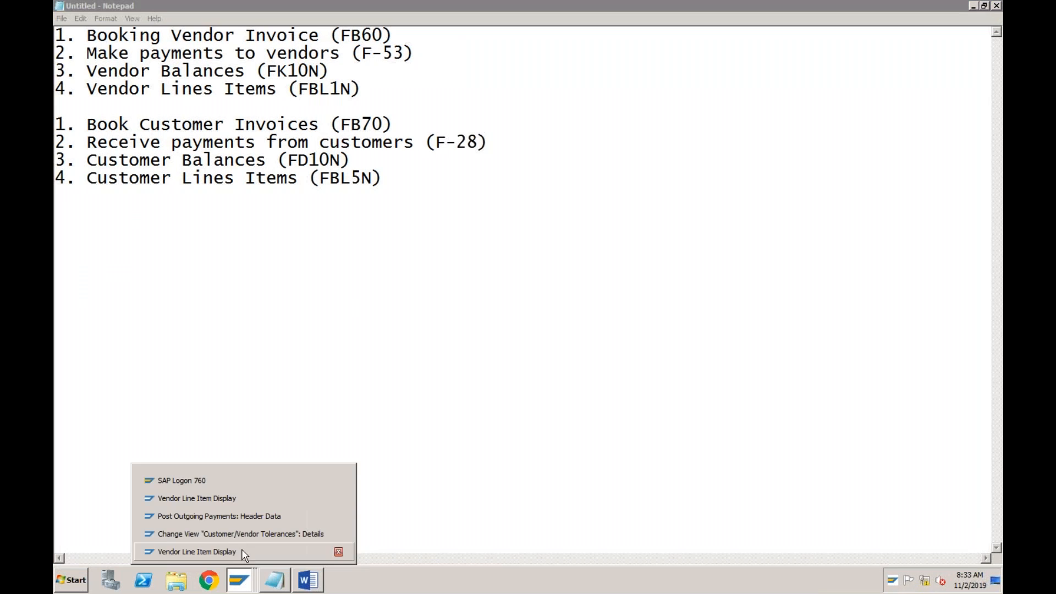
pyautogui.click(239, 516)
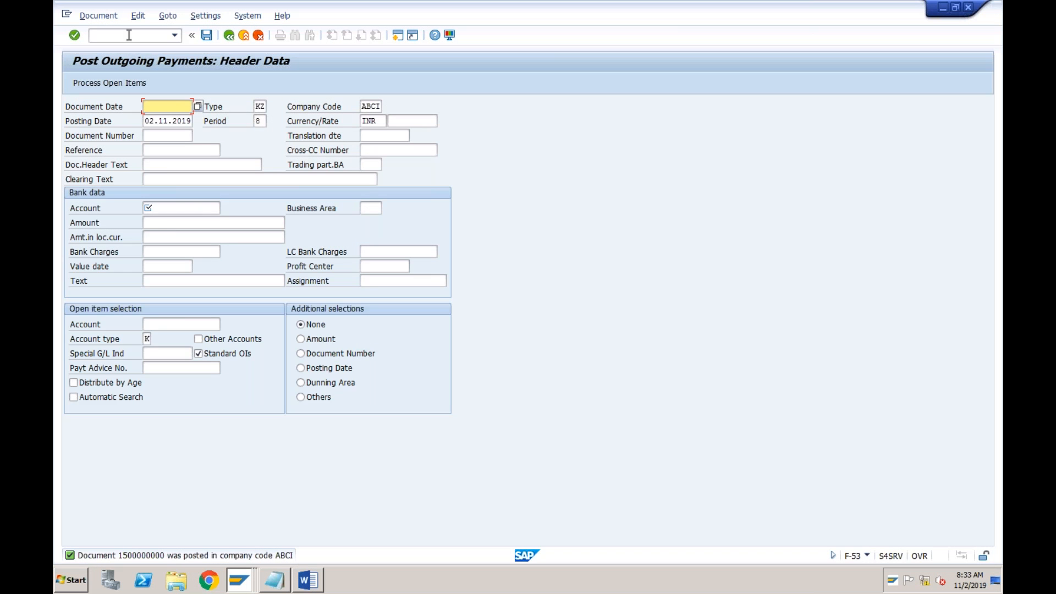
pyautogui.click(128, 35)
pyautogui.write('/n')
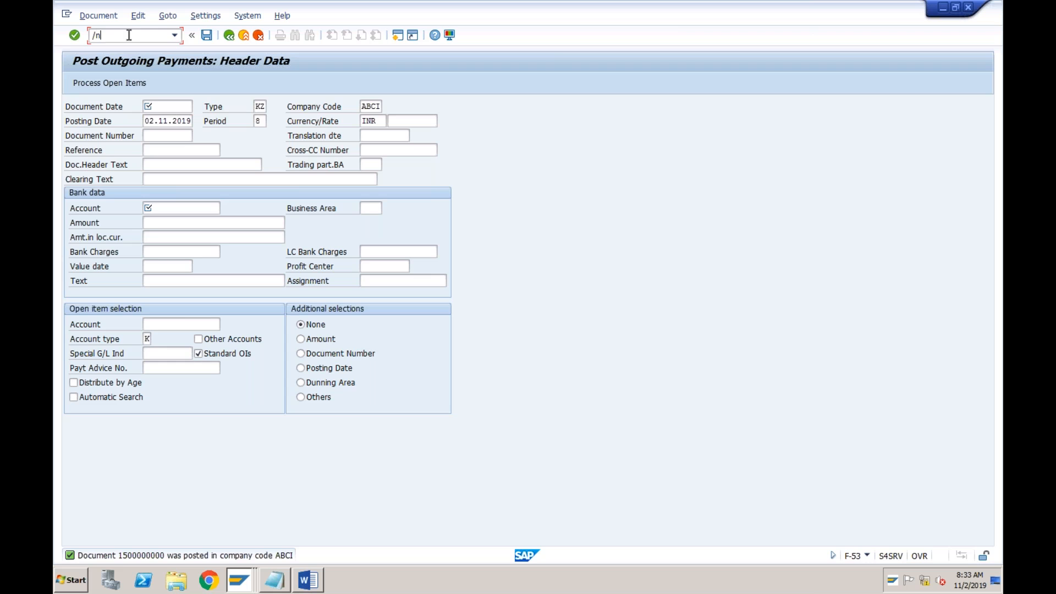
pyautogui.press('Return')
pyautogui.write('f-53')
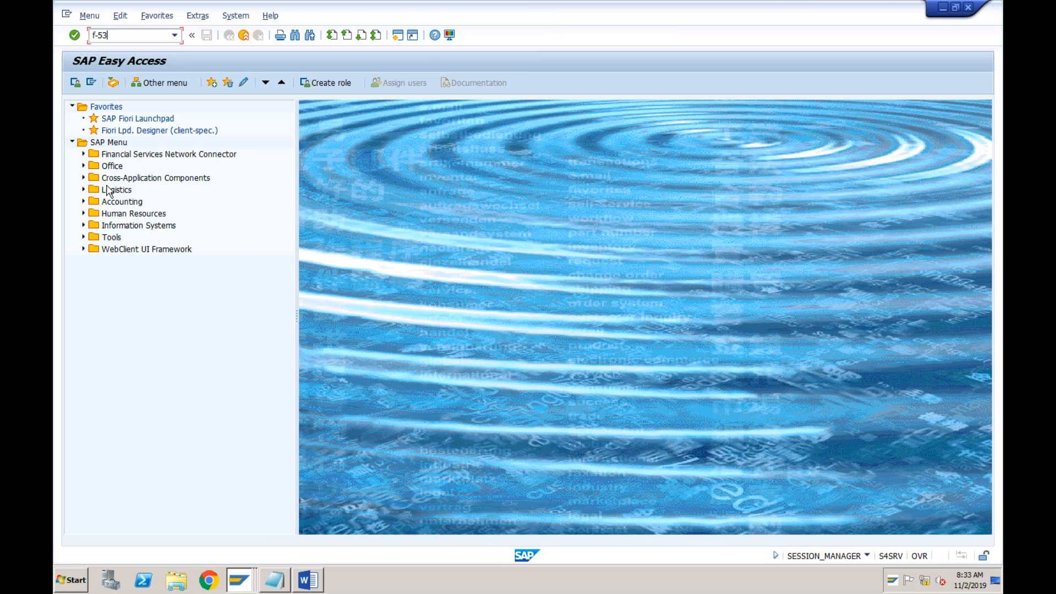
# Open the outgoing payment posting transaction from the Accounts Payable document entry functions under Financial Accounting
pyautogui.click(83, 201)
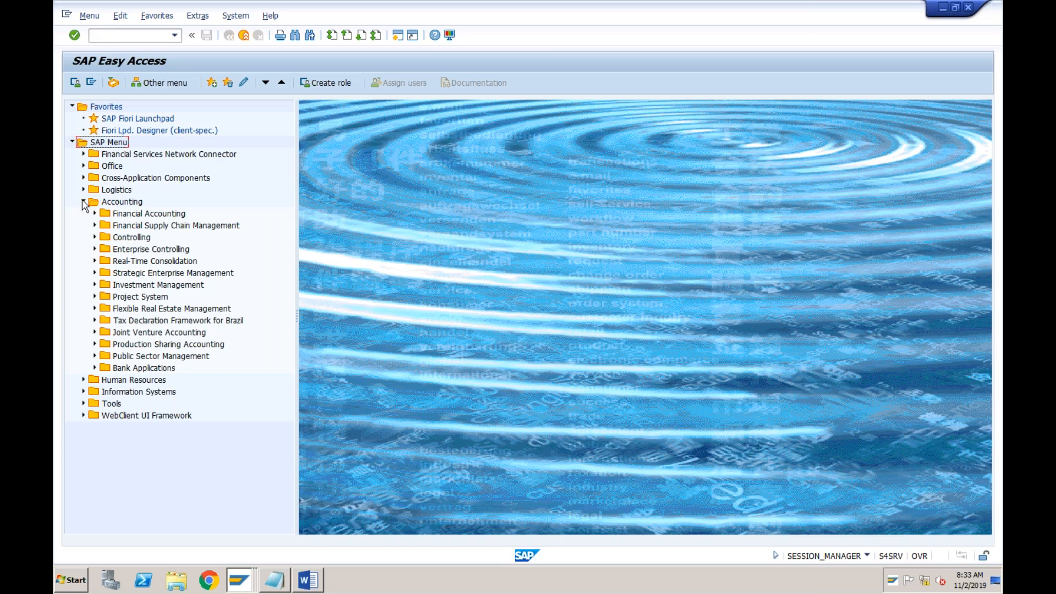
pyautogui.click(94, 214)
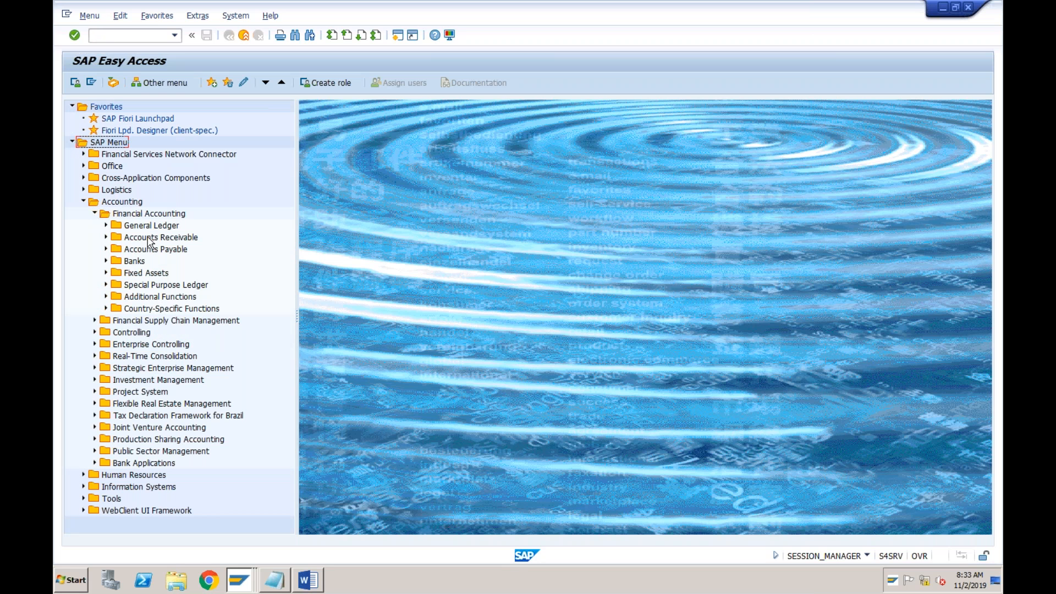
pyautogui.click(106, 249)
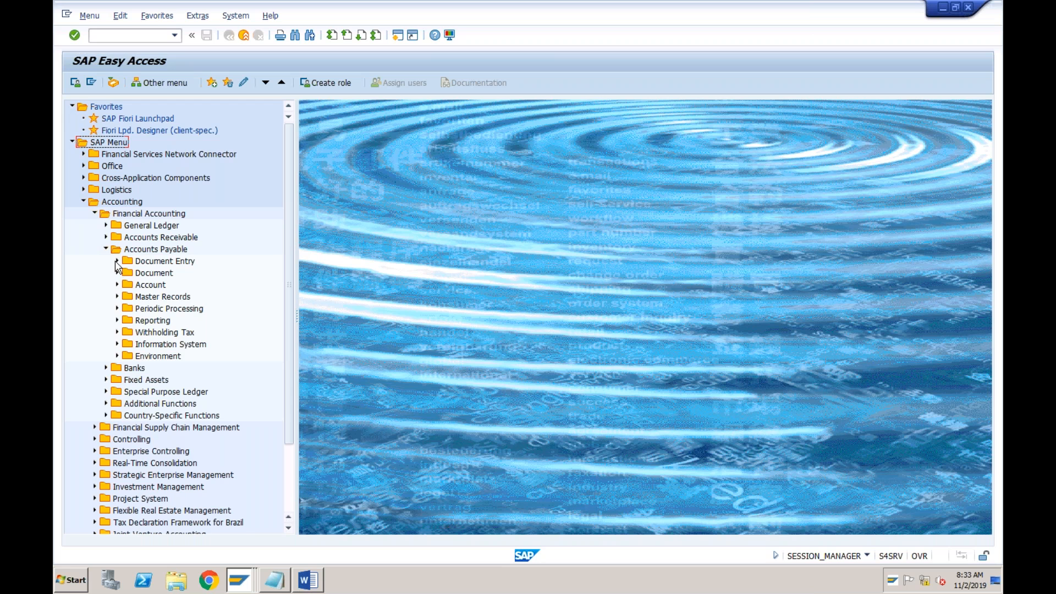
pyautogui.click(117, 261)
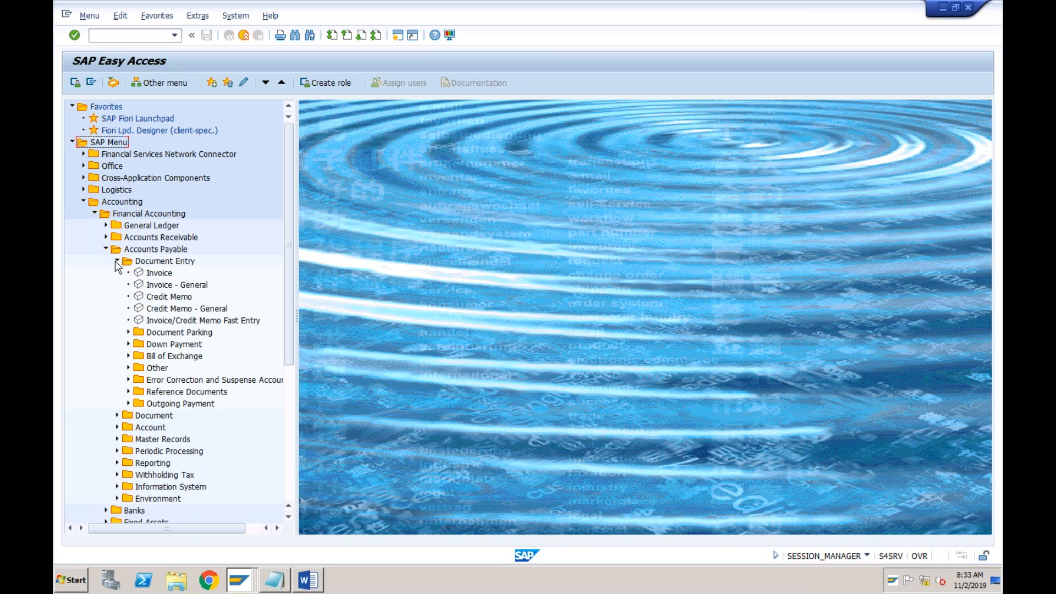
pyautogui.click(129, 404)
pyautogui.click(161, 260)
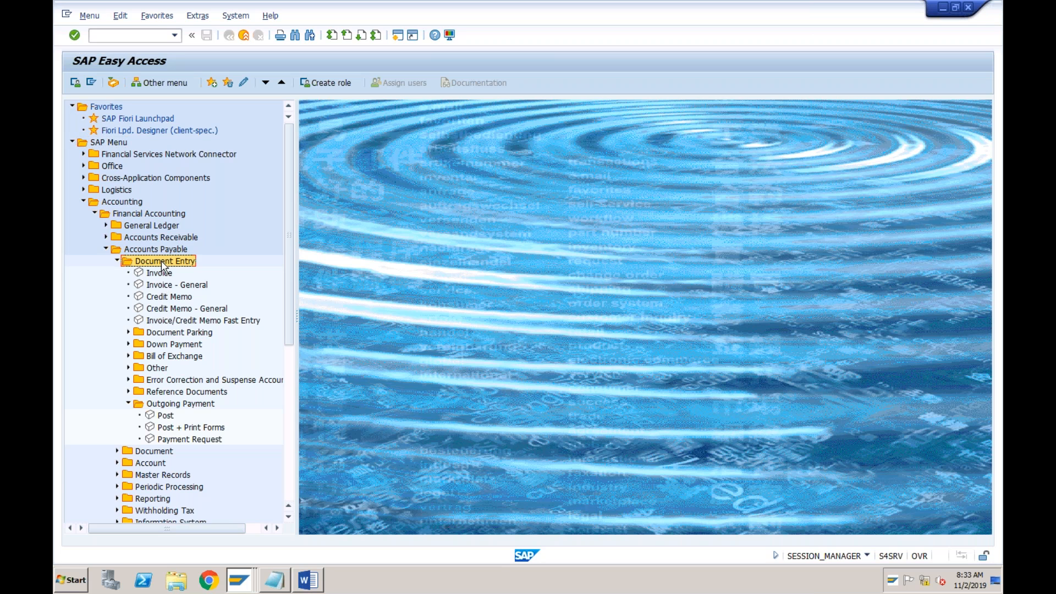
pyautogui.click(168, 406)
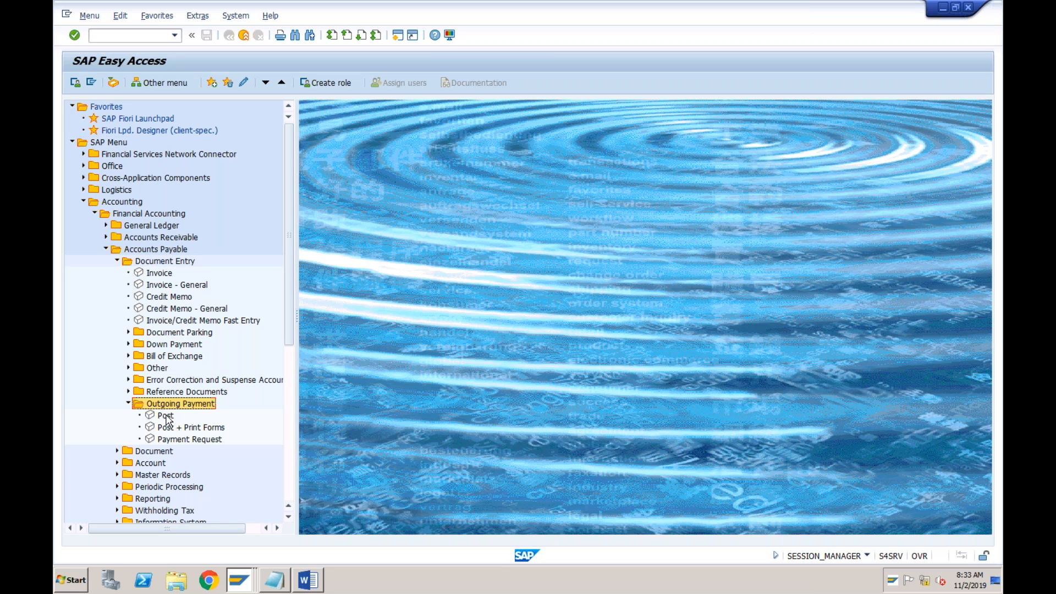
pyautogui.doubleClick(166, 416)
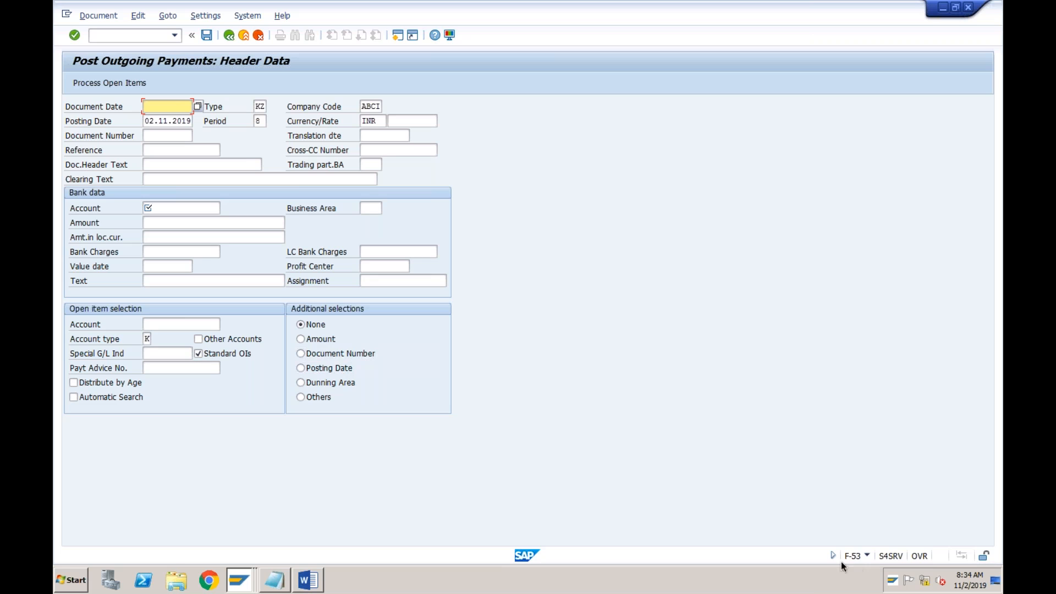
# Set the payment's document date to 02.11.2019 and choose the Bank G/L account 2000 as the bank account
pyautogui.click(167, 110)
pyautogui.write('02')
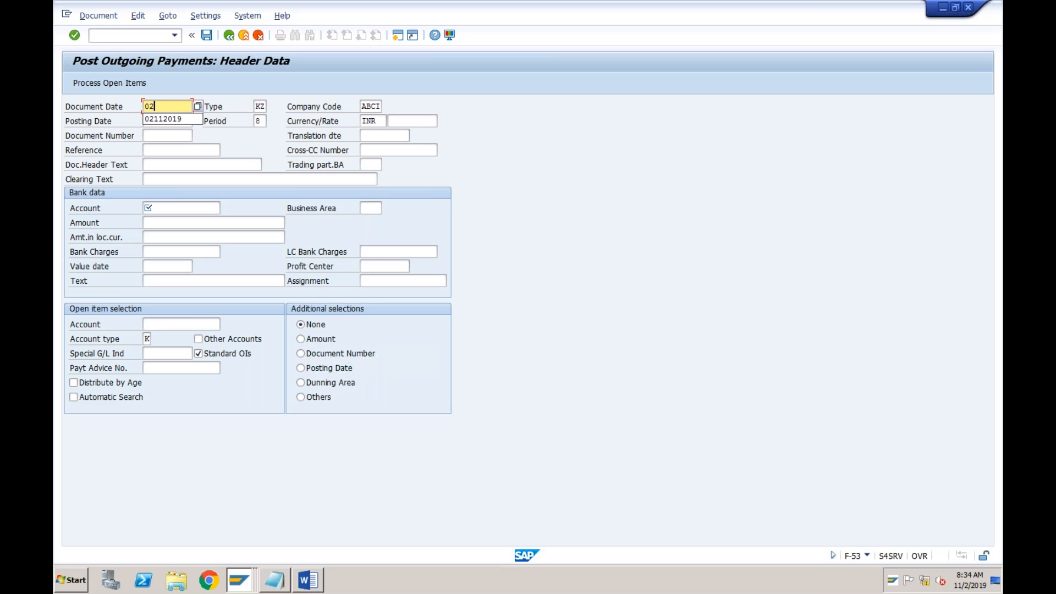
pyautogui.write('112019')
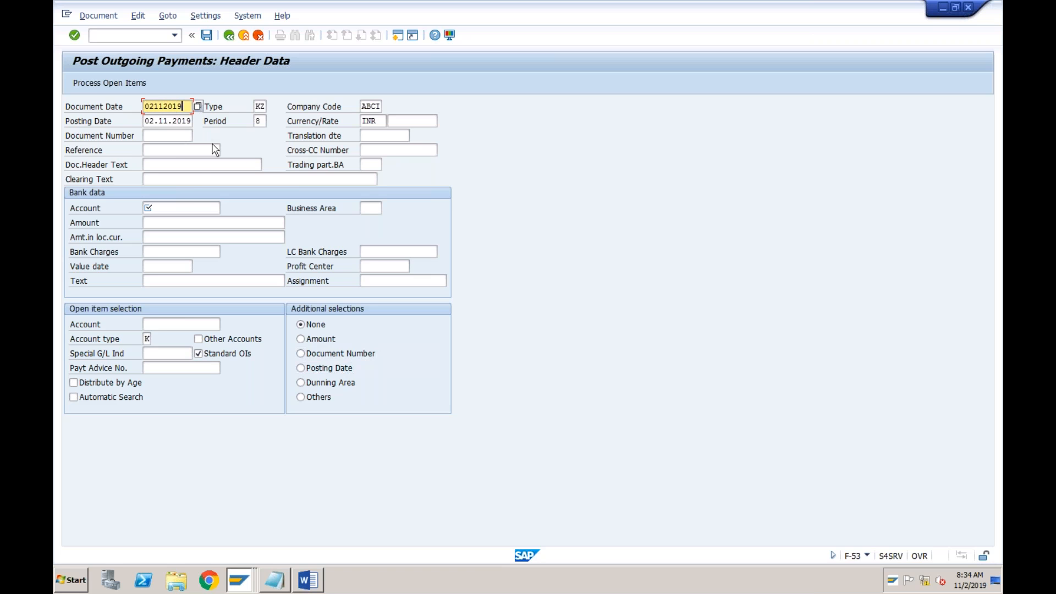
pyautogui.click(171, 211)
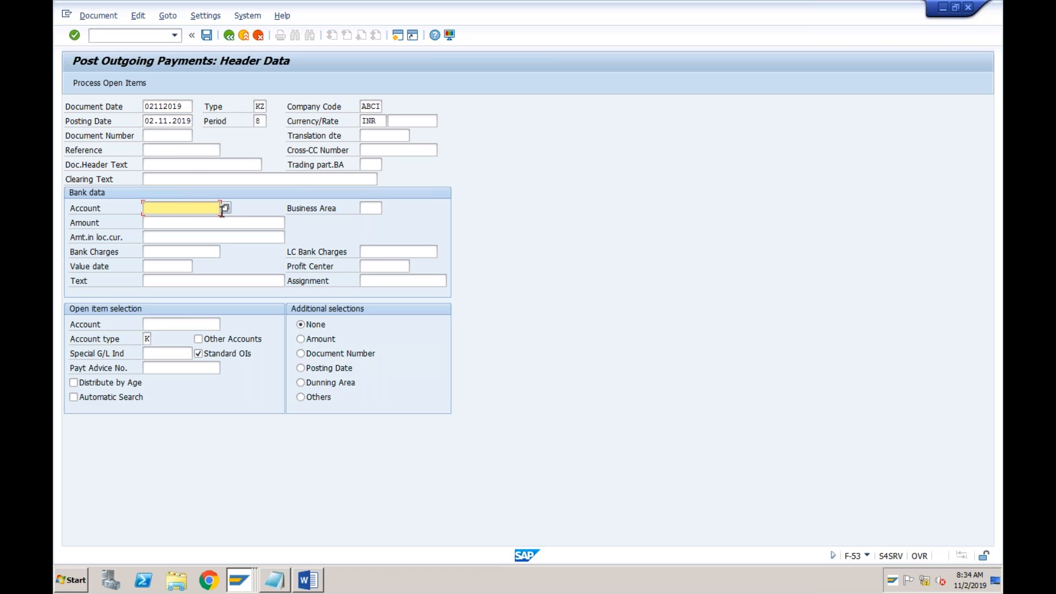
pyautogui.press('F4')
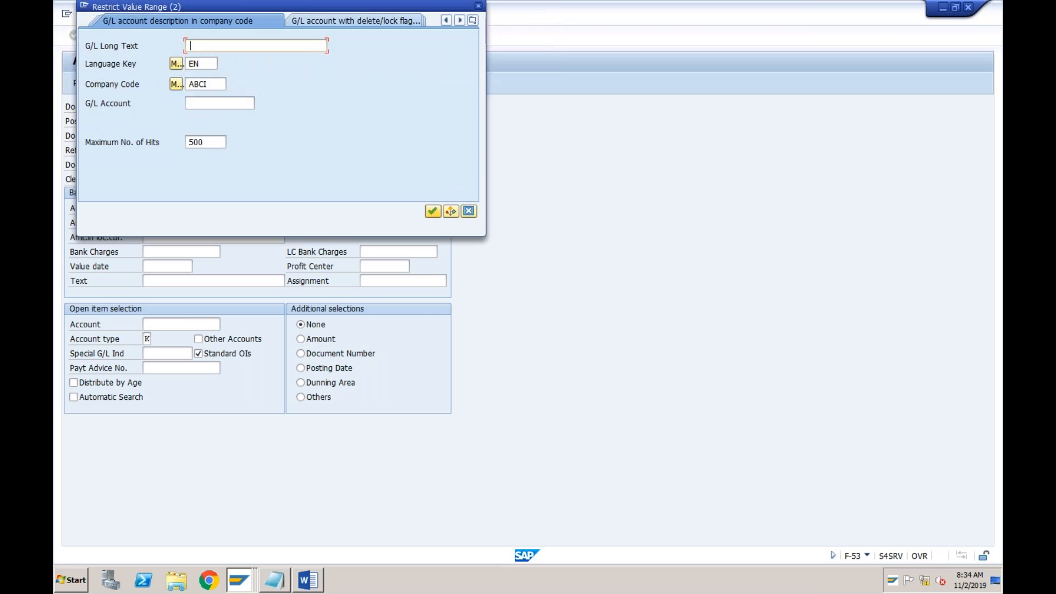
pyautogui.press('Return')
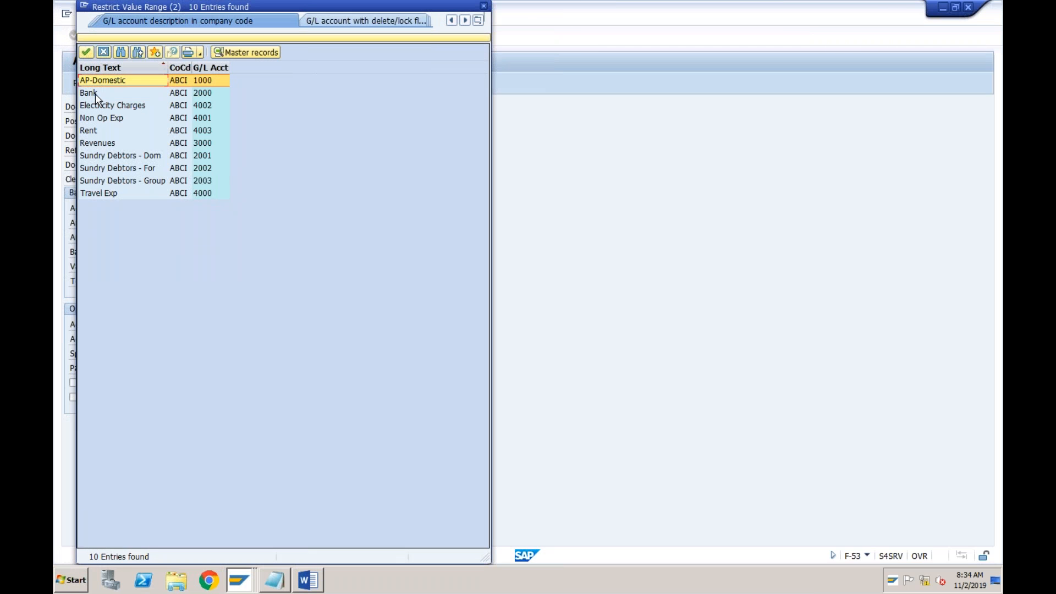
pyautogui.doubleClick(94, 93)
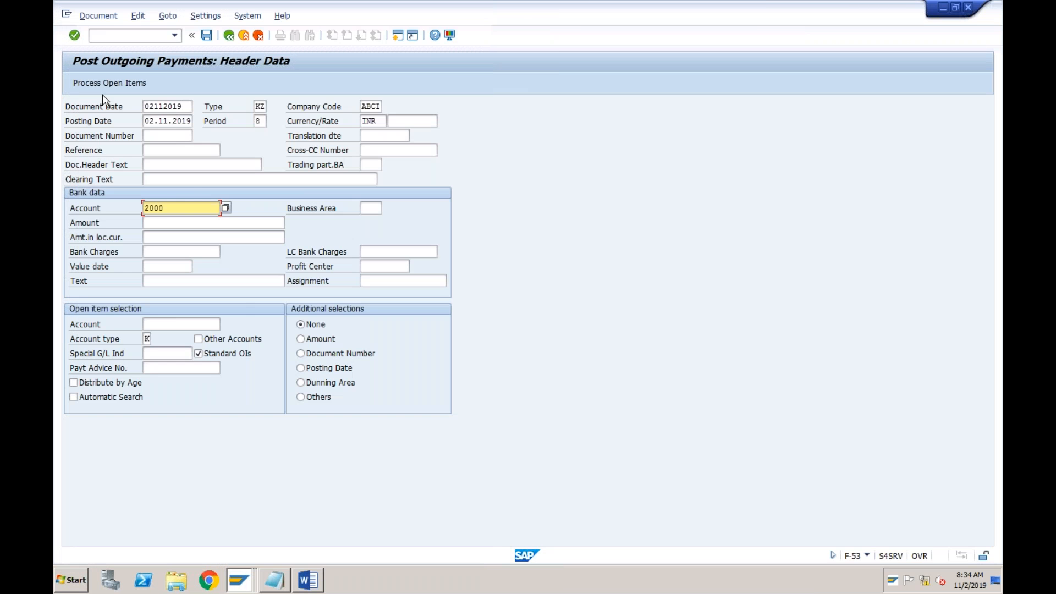
# Enter a payment amount of 25000 with value date 02.11.2019 in the bank data
pyautogui.click(175, 222)
pyautogui.write('250')
pyautogui.write('00')
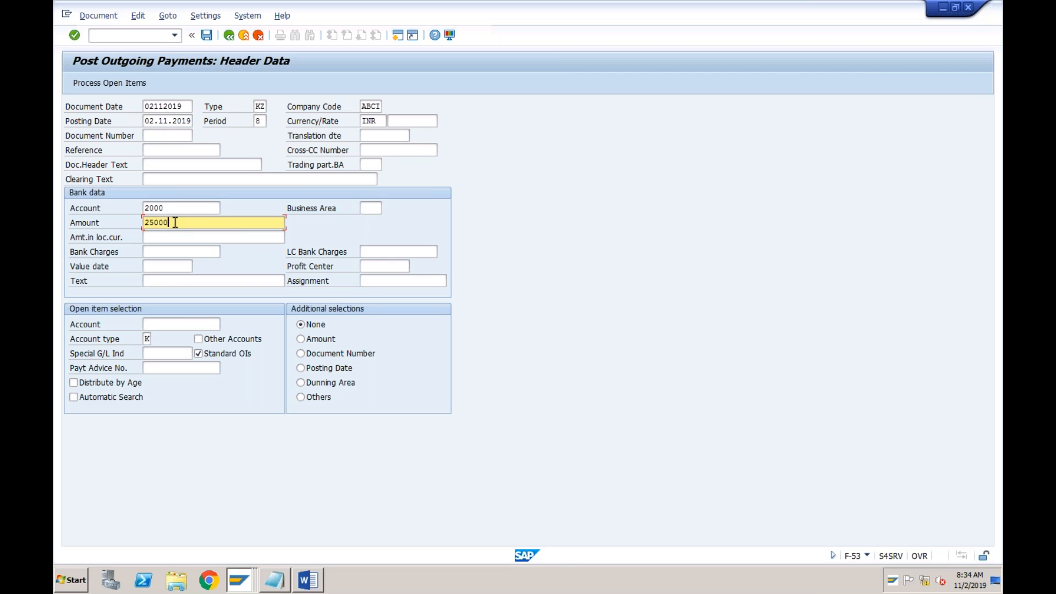
pyautogui.click(160, 269)
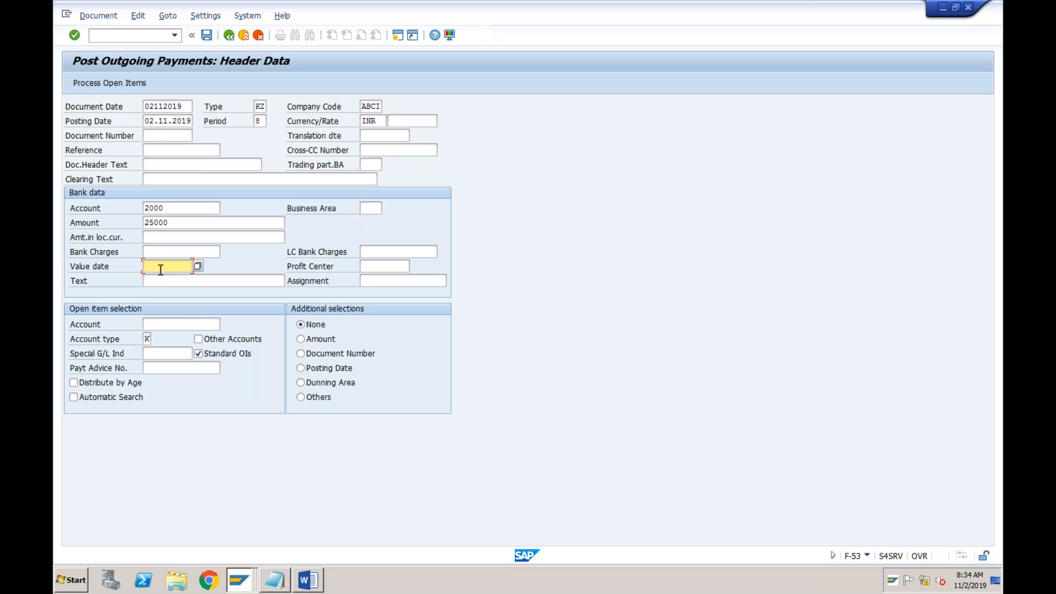
pyautogui.write('02112019')
# Select the vendor Tata for the open item selection and process its open items, checking the cash discount
pyautogui.click(154, 323)
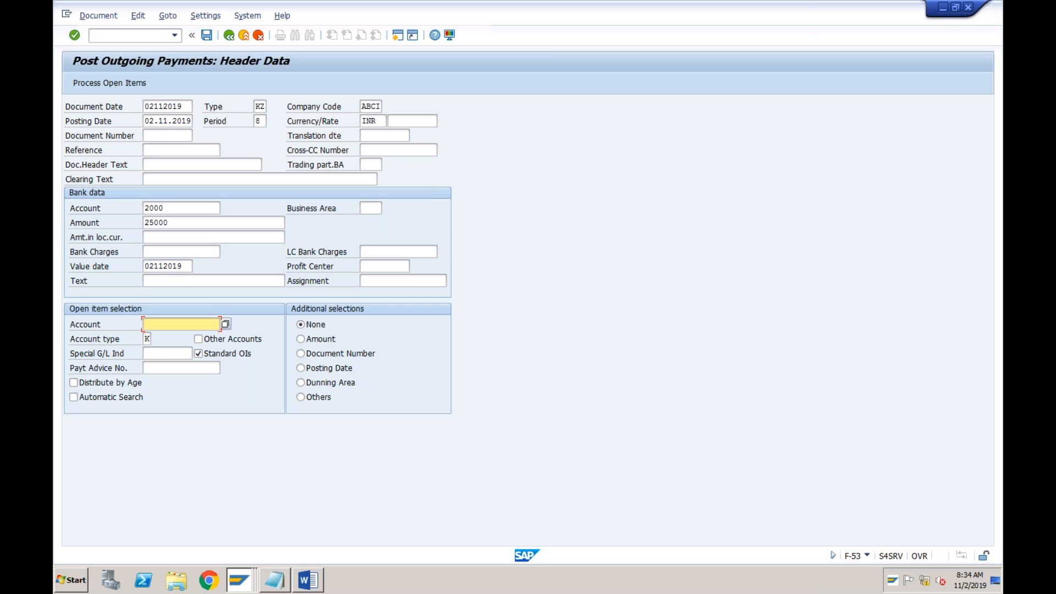
pyautogui.click(226, 324)
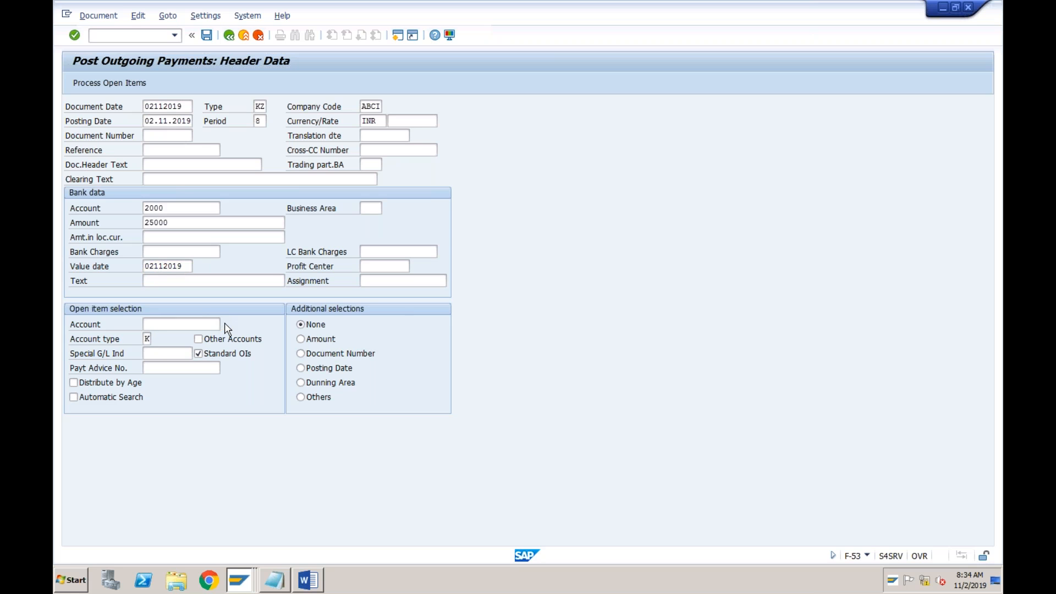
pyautogui.press('Return')
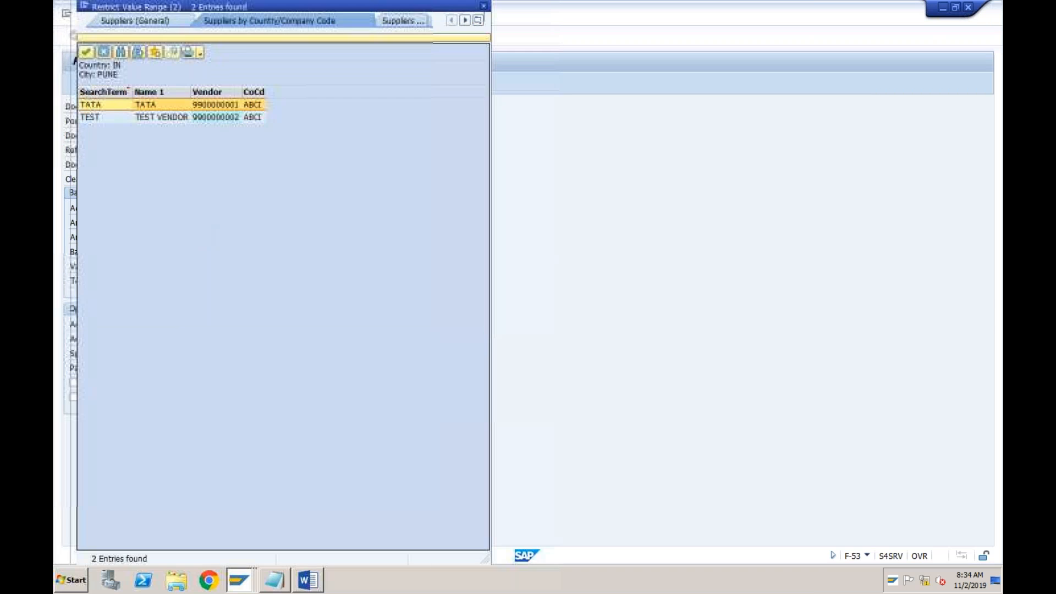
pyautogui.doubleClick(170, 104)
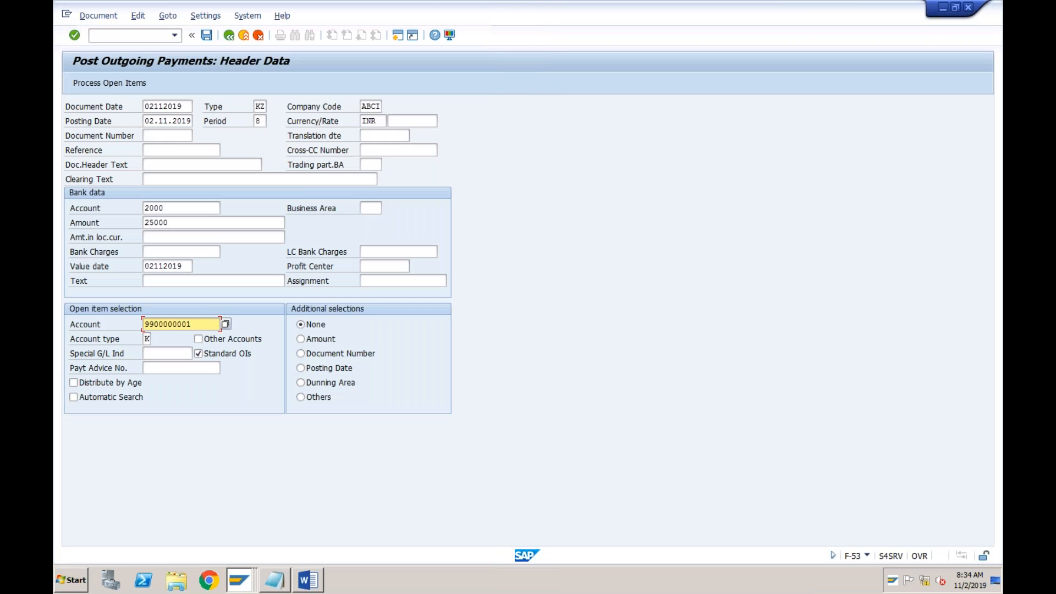
pyautogui.click(113, 83)
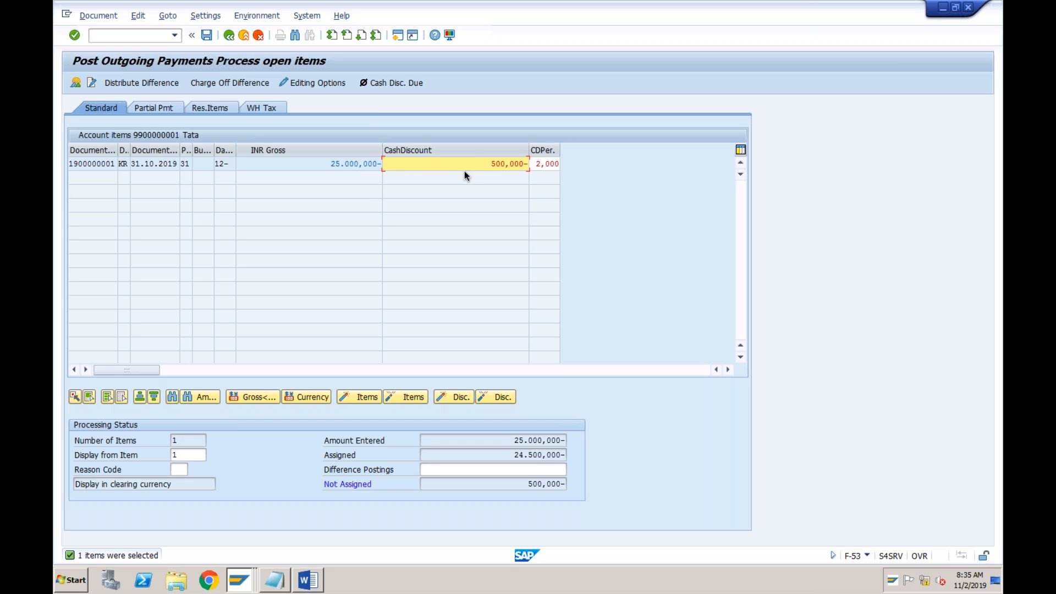
pyautogui.click(491, 163)
# Switch to the vendor line item session and display the open invoice dated 31.10.2019
pyautogui.click(235, 577)
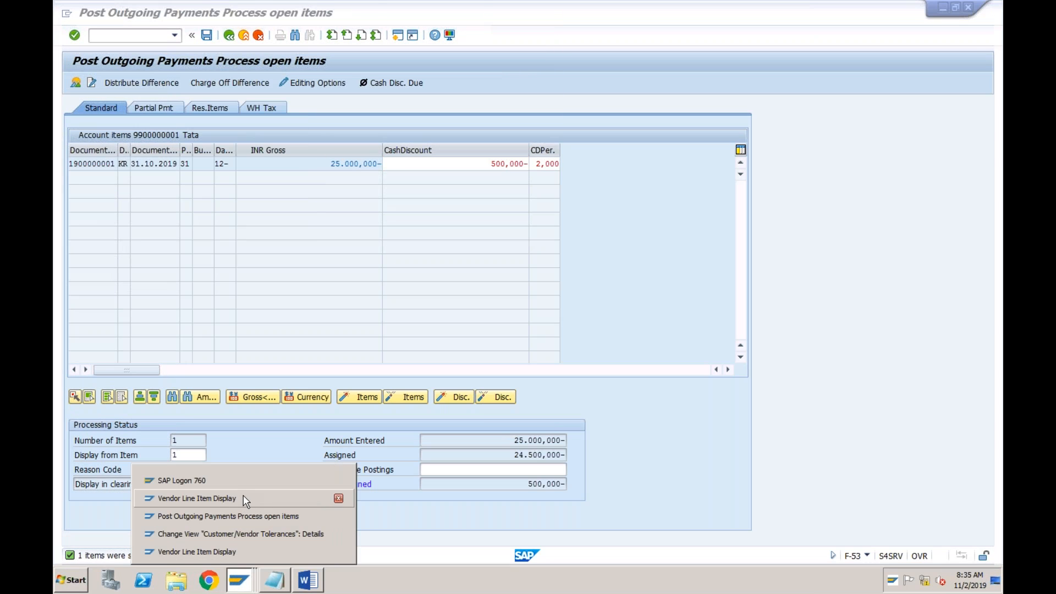
pyautogui.click(244, 492)
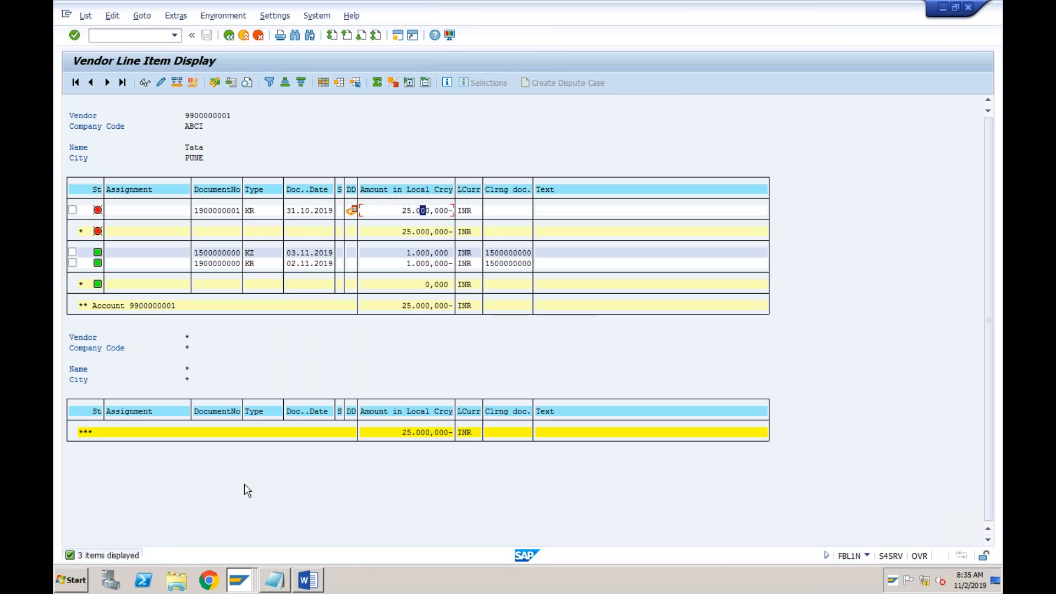
pyautogui.click(313, 212)
pyautogui.click(144, 83)
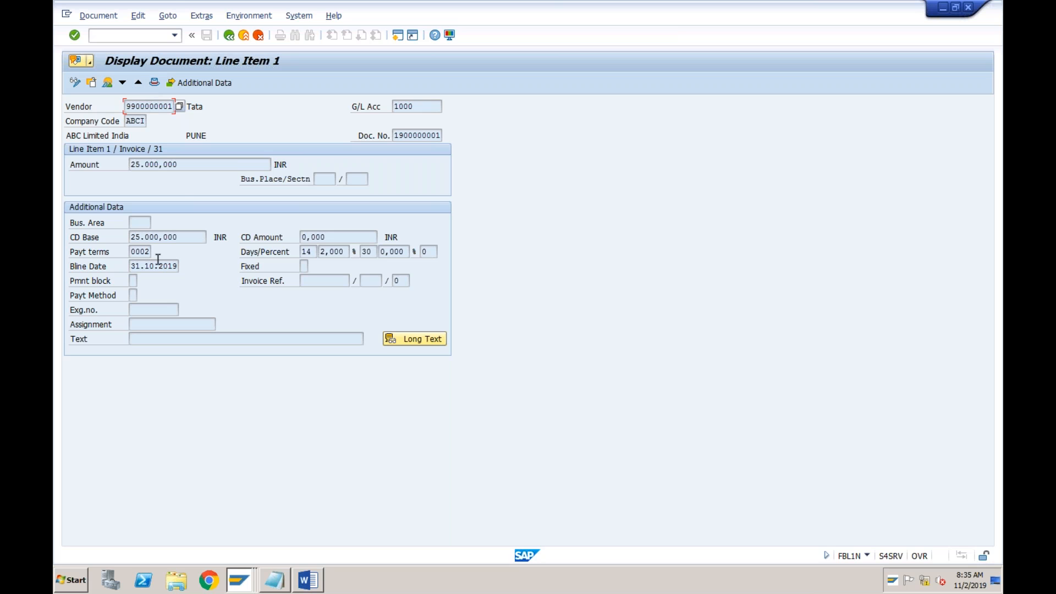
# Examine the invoice's payment terms and its cash discount days and percentages
pyautogui.click(144, 252)
pyautogui.click(346, 251)
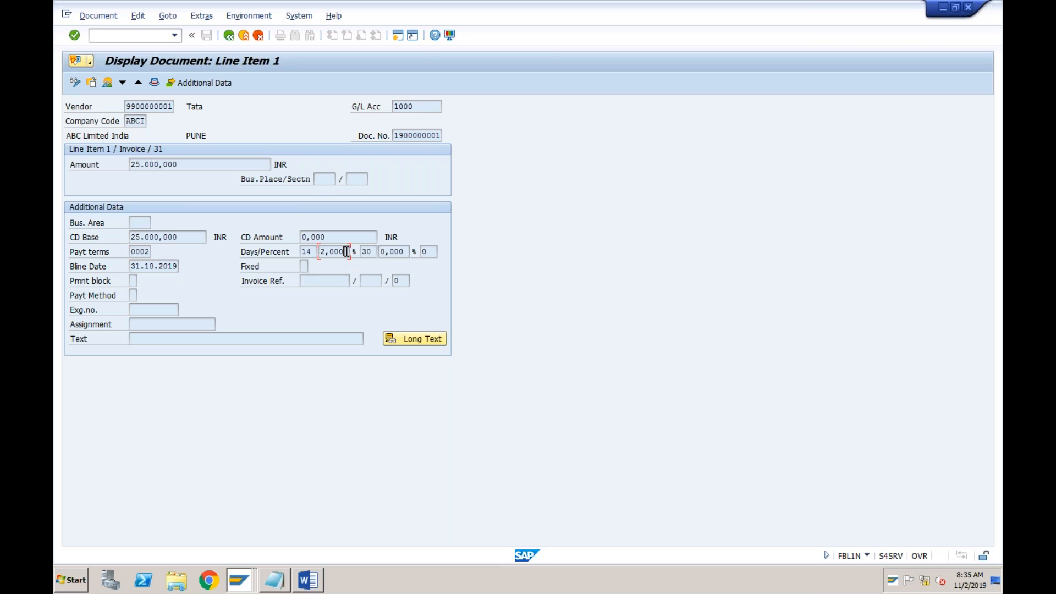
pyautogui.click(310, 254)
pyautogui.click(339, 251)
pyautogui.click(370, 251)
pyautogui.click(396, 252)
# Switch back to the outgoing payment session and restart transaction F-53 with an empty header
pyautogui.click(237, 581)
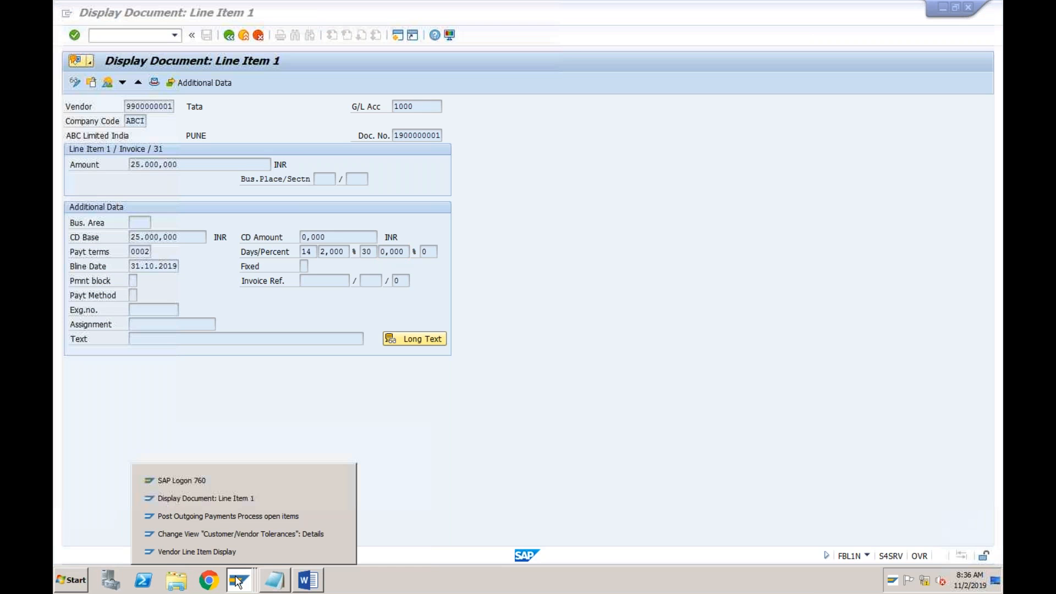
pyautogui.click(240, 517)
pyautogui.click(176, 36)
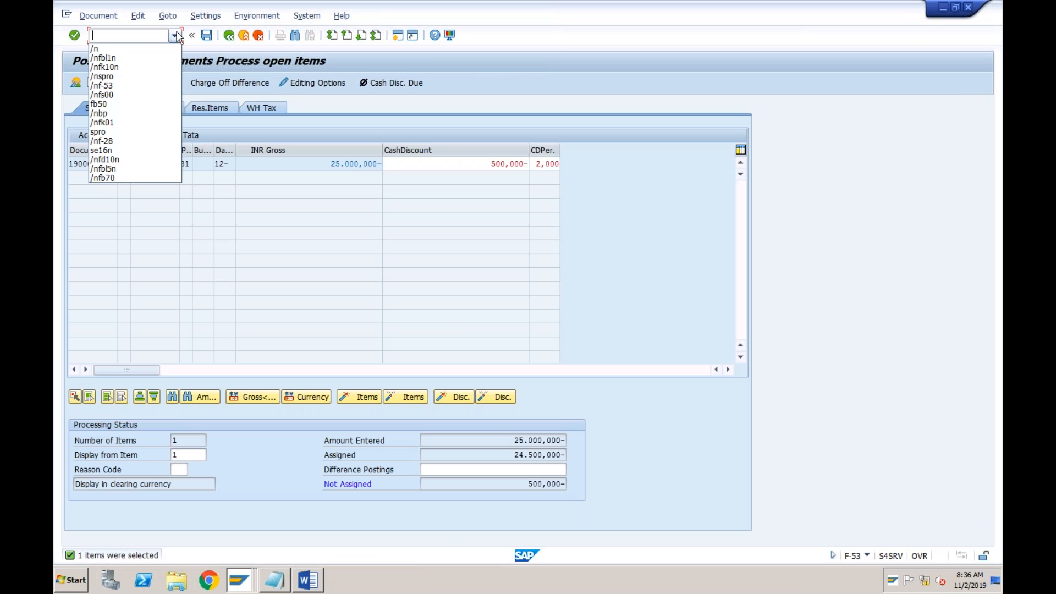
pyautogui.click(115, 86)
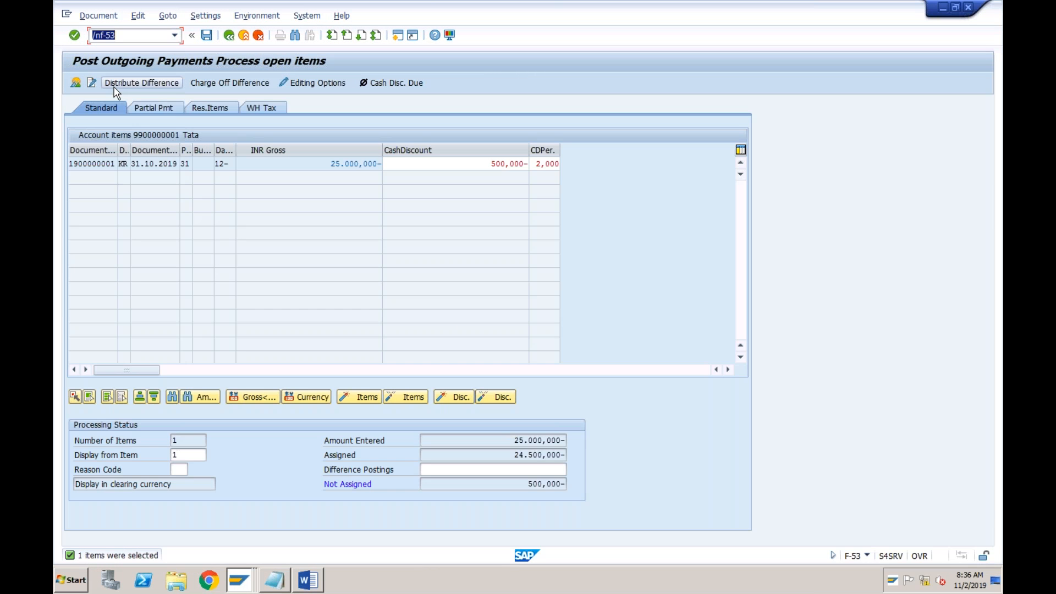
pyautogui.press('Return')
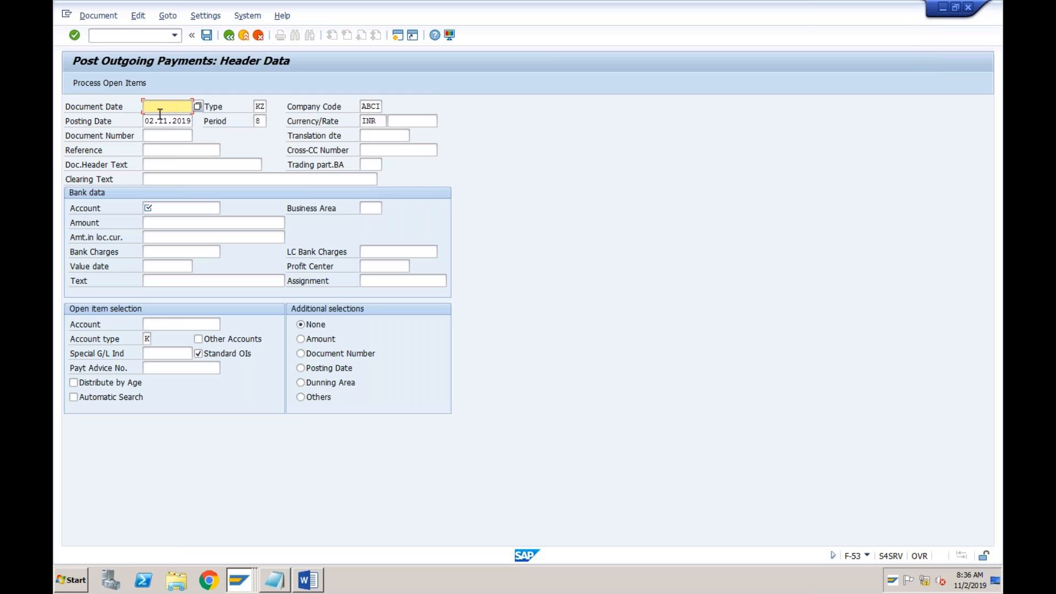
# Enter document date 02.11.2019 and posting date 28.11.2019 in the payment header
pyautogui.click(163, 109)
pyautogui.write('0')
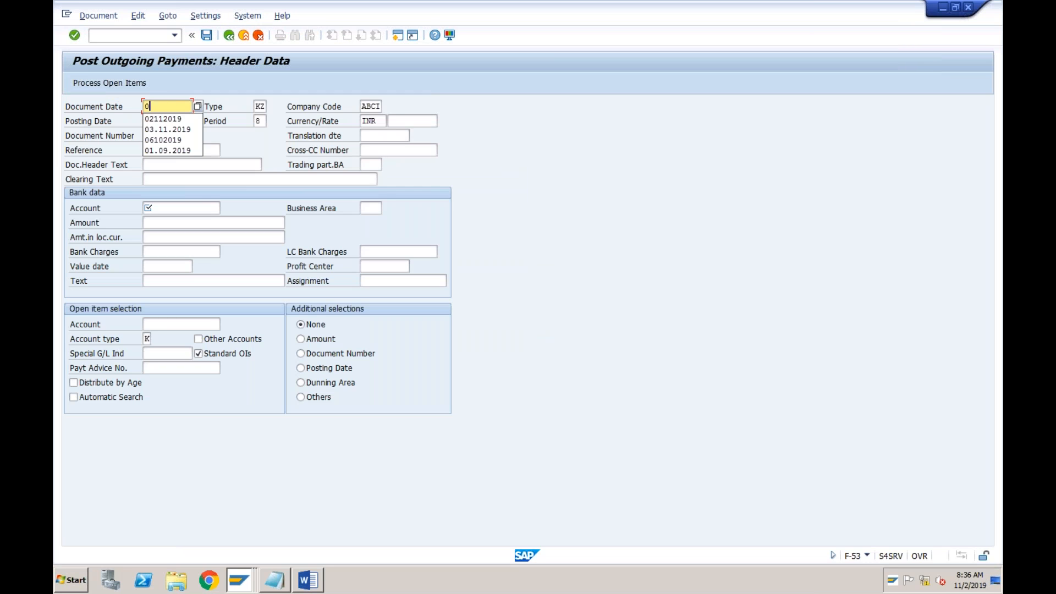
pyautogui.write('2112019')
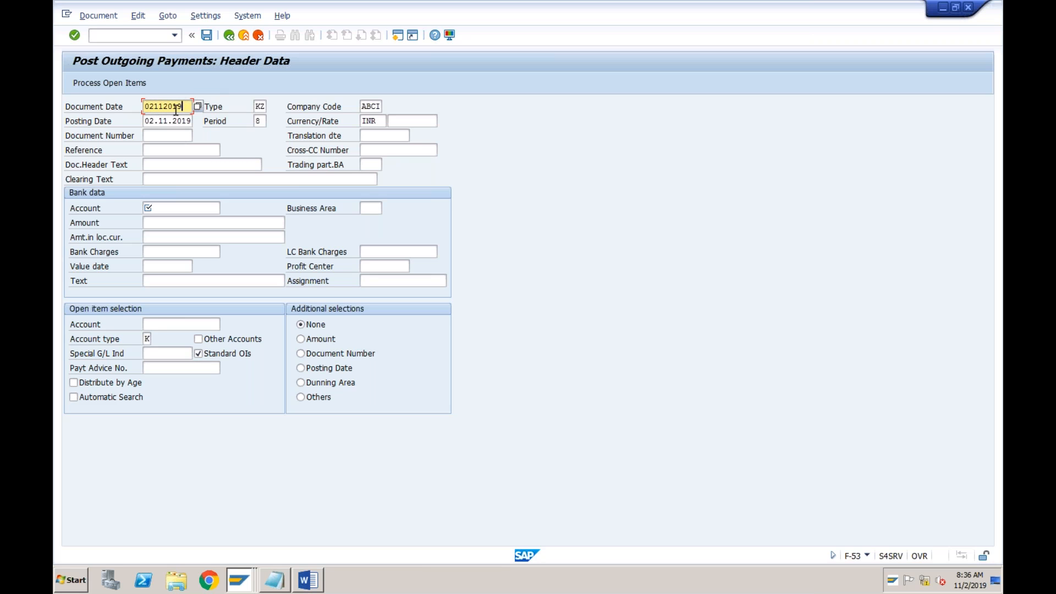
pyautogui.click(154, 124)
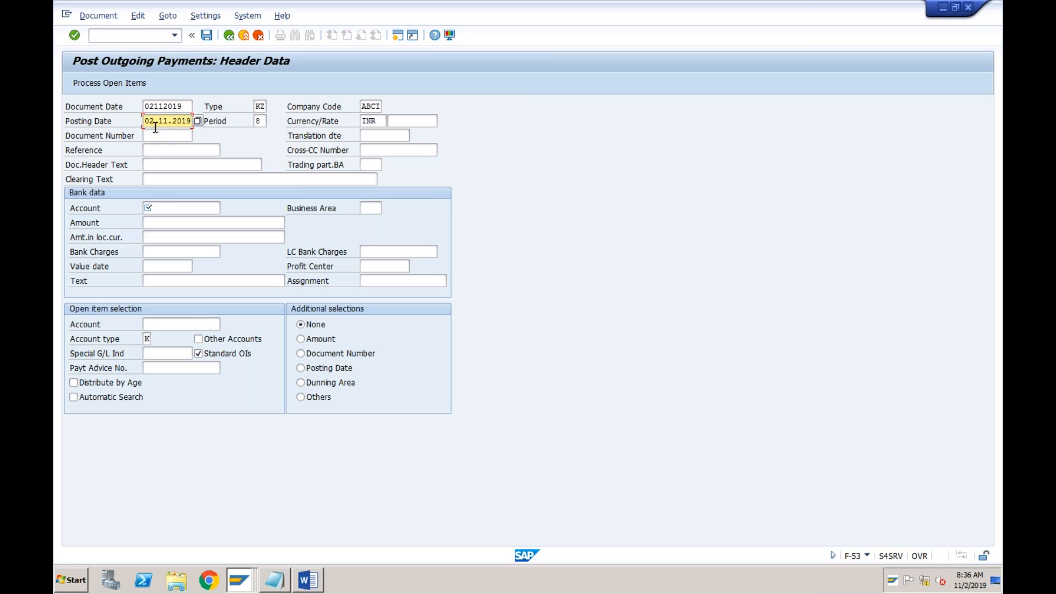
pyautogui.press('Left')
pyautogui.press('Left')
pyautogui.write('8')
# Fill in the bank data with the bank G/L account, an amount of 25000 and value date 28.11.2019
pyautogui.click(166, 209)
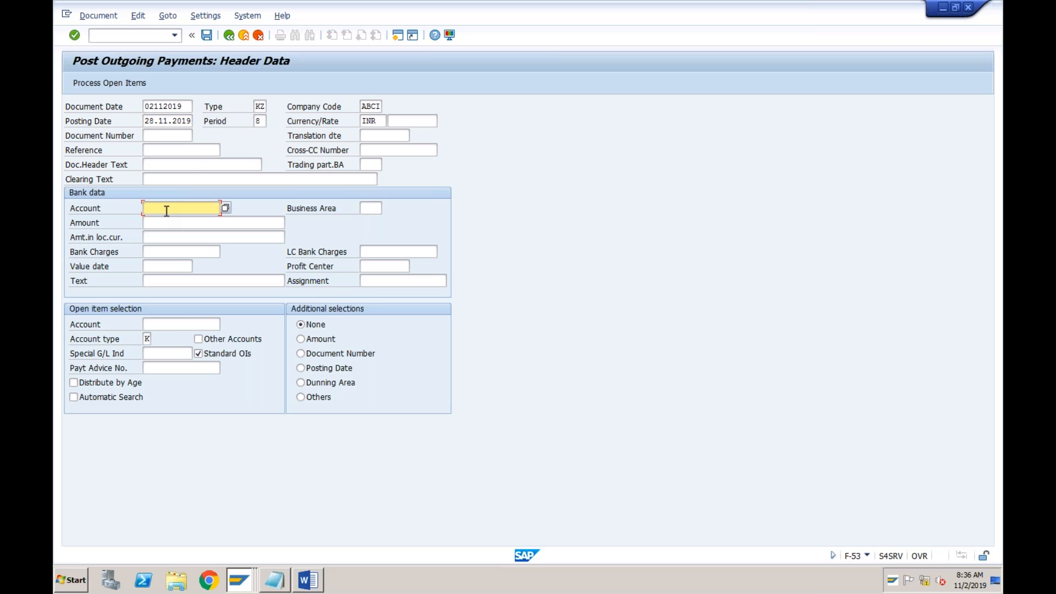
pyautogui.press('Down')
pyautogui.press('Return')
pyautogui.press('Tab')
pyautogui.write('25000')
pyautogui.press('Tab')
pyautogui.press('Tab')
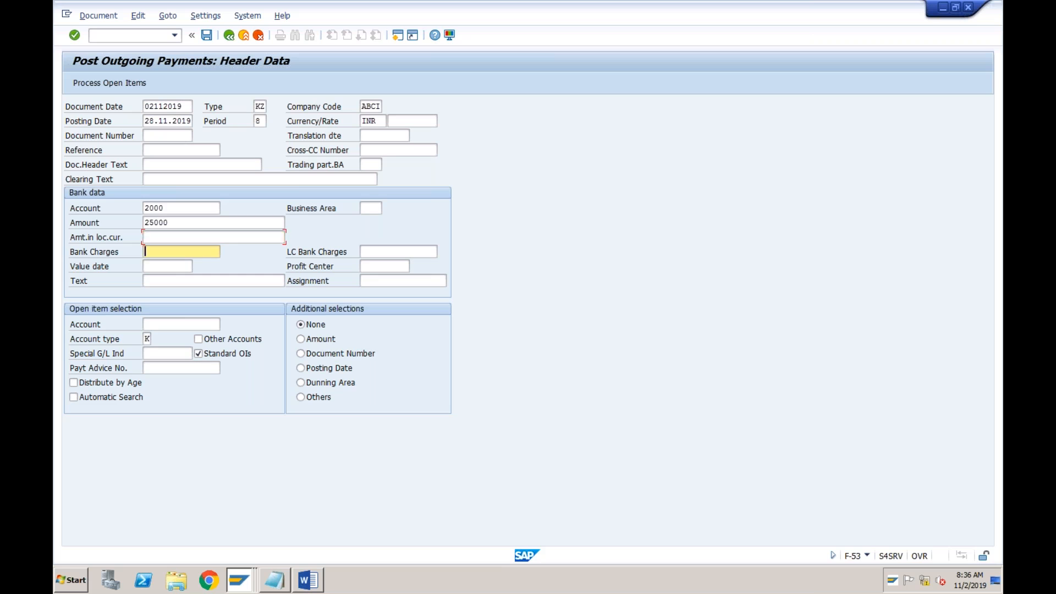
pyautogui.press('Tab')
pyautogui.write('02112019')
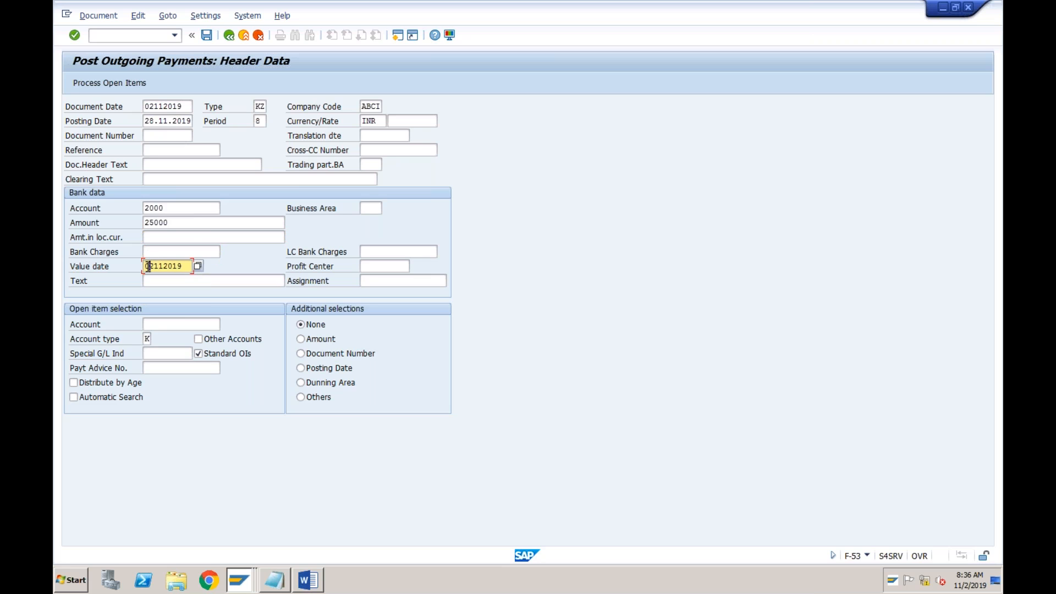
pyautogui.press('Tab')
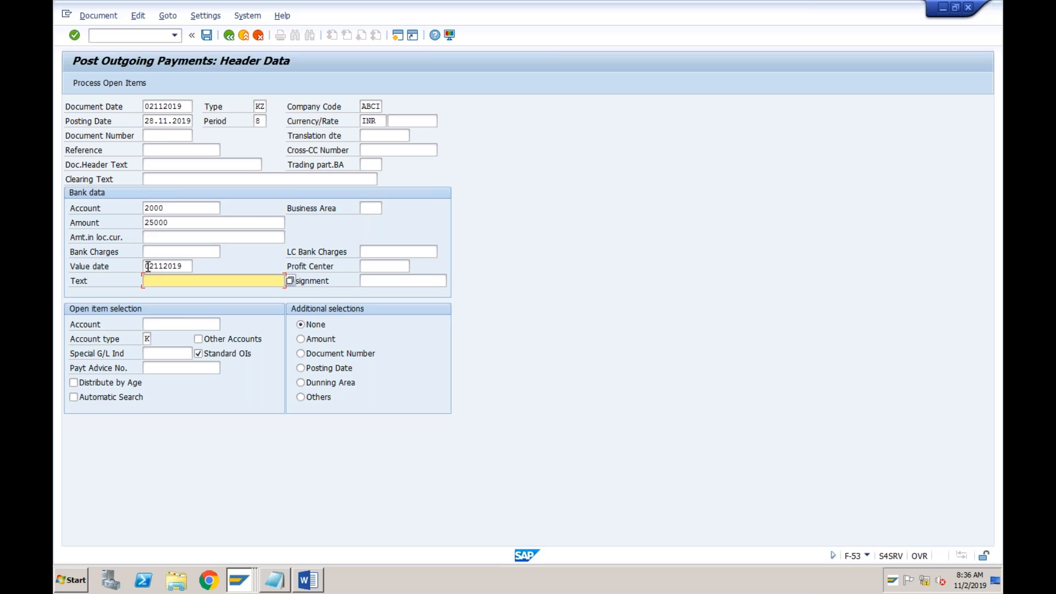
pyautogui.click(148, 266)
pyautogui.write('2')
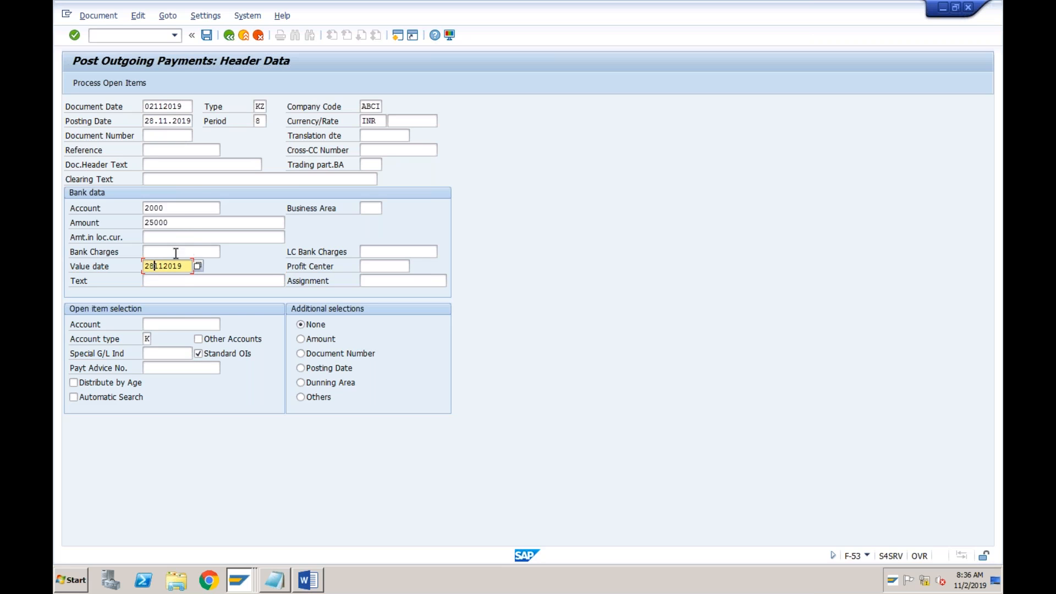
pyautogui.click(182, 280)
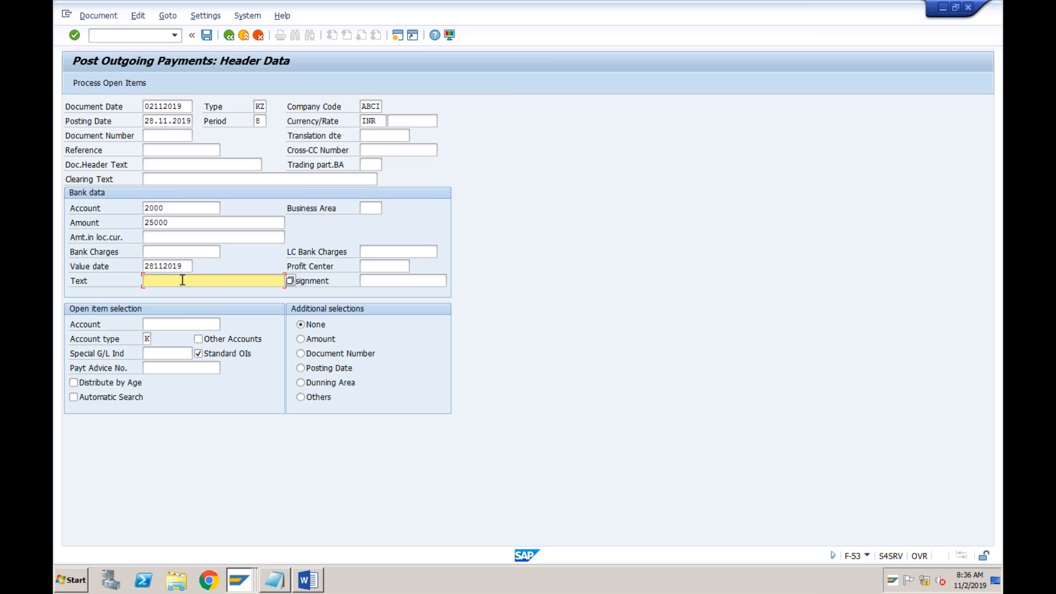
pyautogui.click(154, 268)
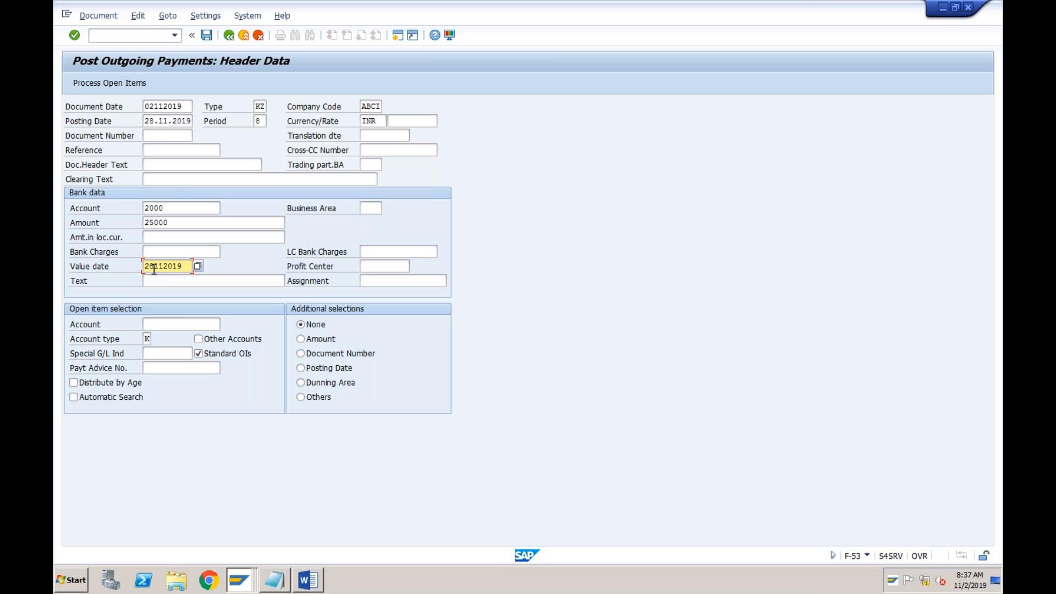
# Process the open items of vendor Tata and widen the Days in Arrears column
pyautogui.click(154, 324)
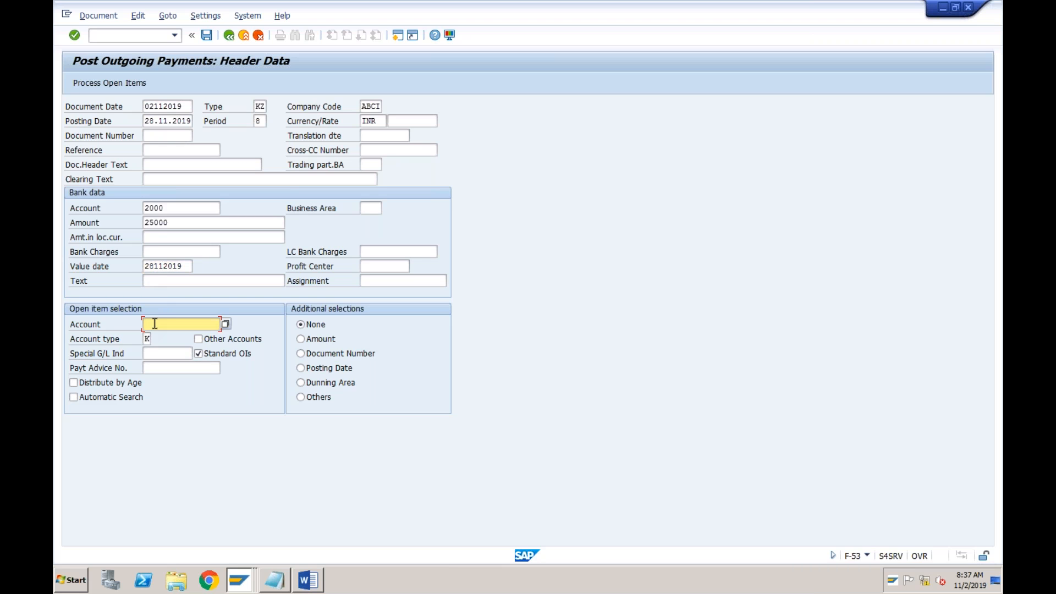
pyautogui.click(155, 324)
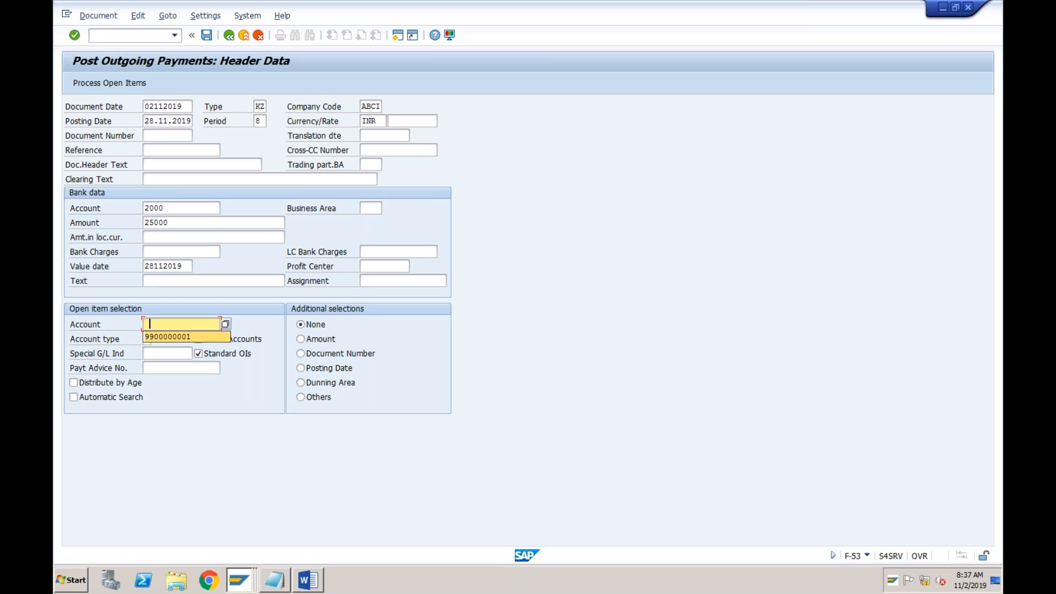
pyautogui.press('Return')
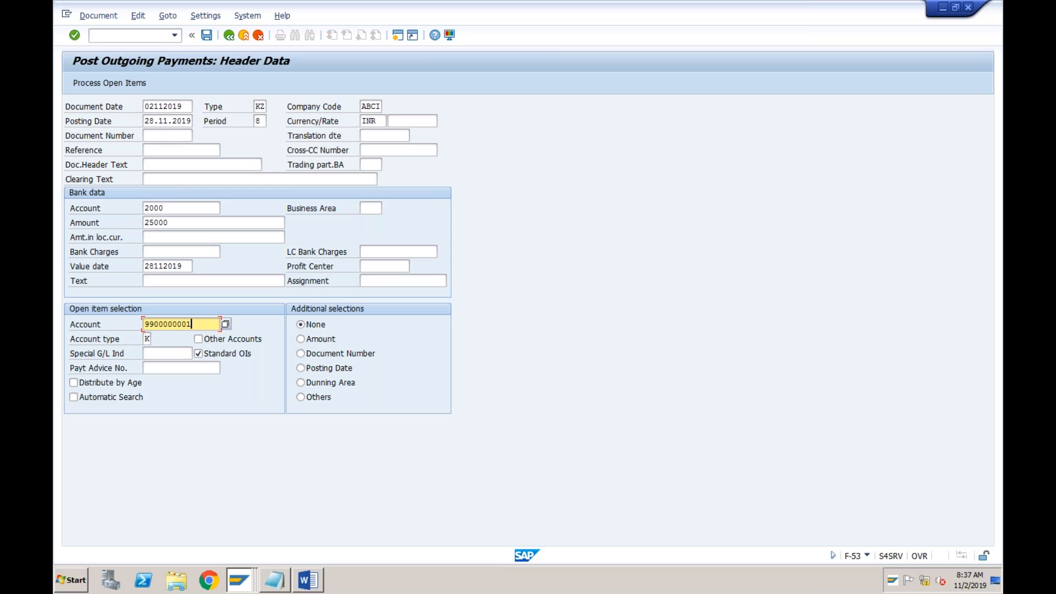
pyautogui.click(111, 83)
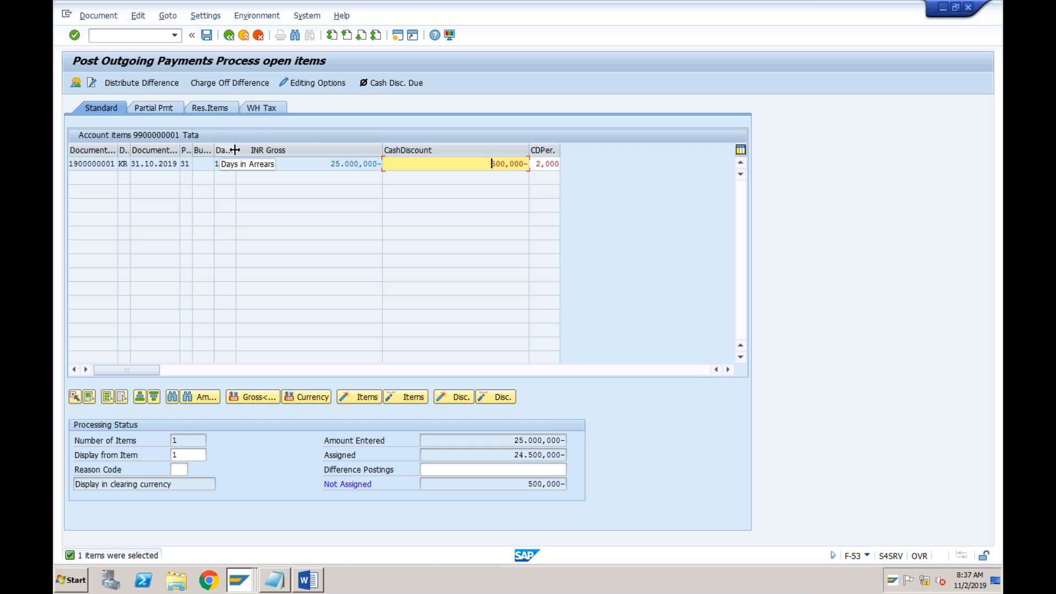
pyautogui.moveTo(234, 150); pyautogui.dragTo(258, 149)
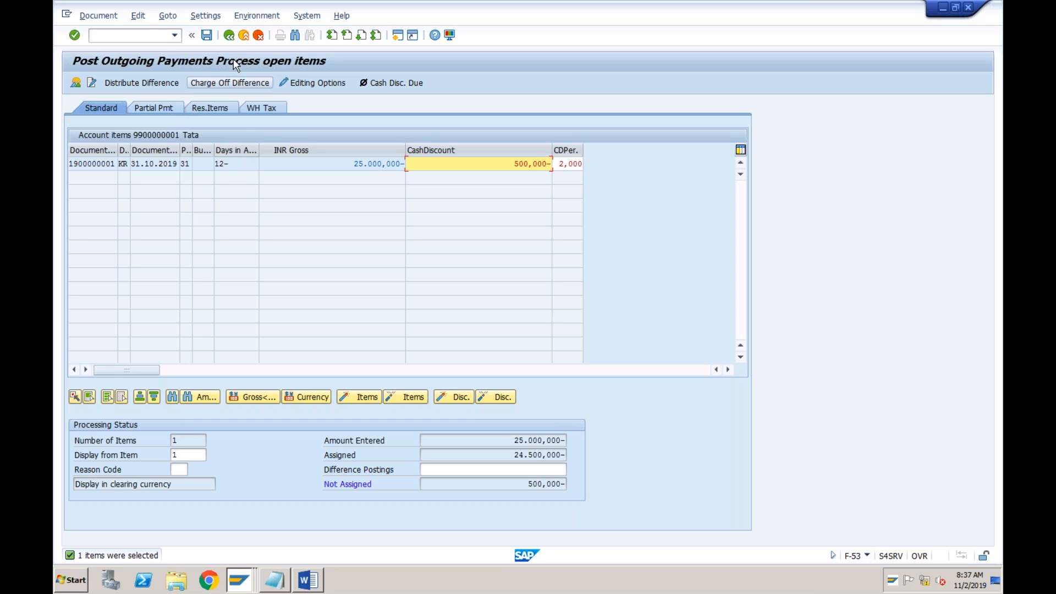
# Restart transaction F-53 and set both the document date and the posting date to 28.11.2019
pyautogui.click(175, 36)
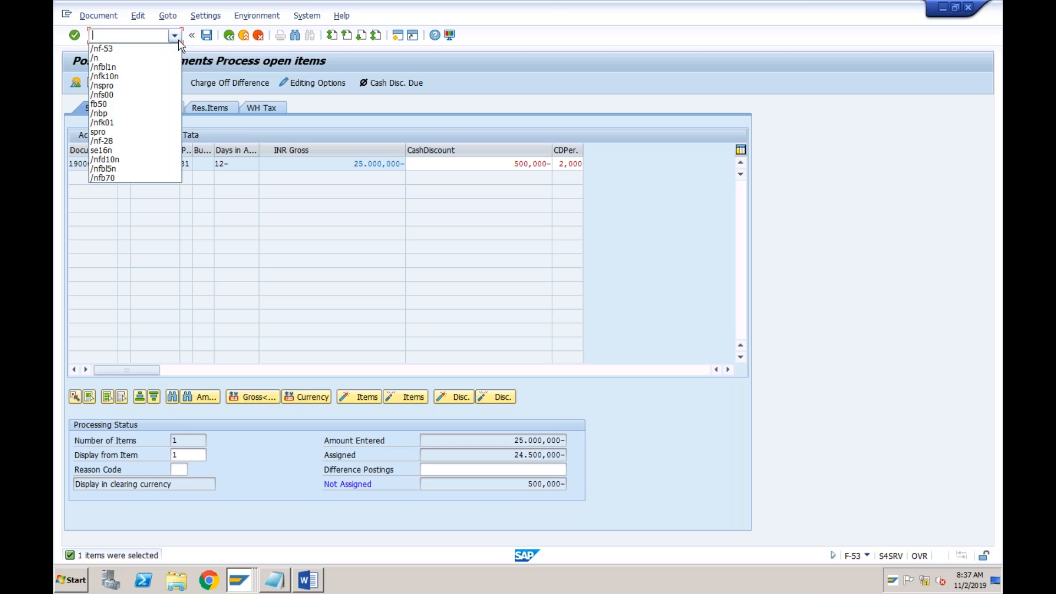
pyautogui.click(122, 49)
pyautogui.press('Return')
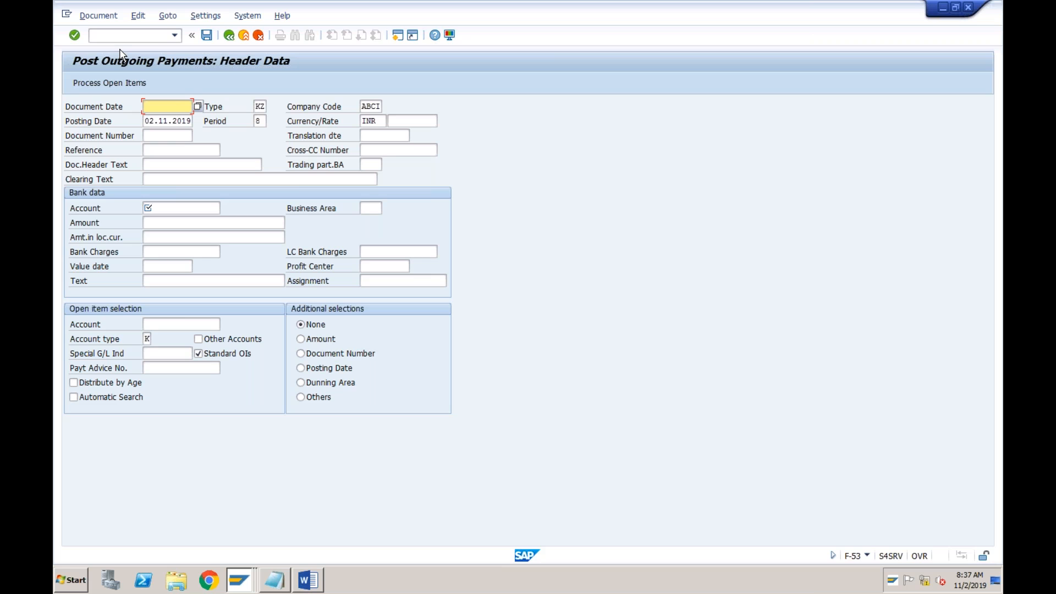
pyautogui.write('28112019')
pyautogui.press('Tab')
pyautogui.press('Tab')
pyautogui.press('Tab')
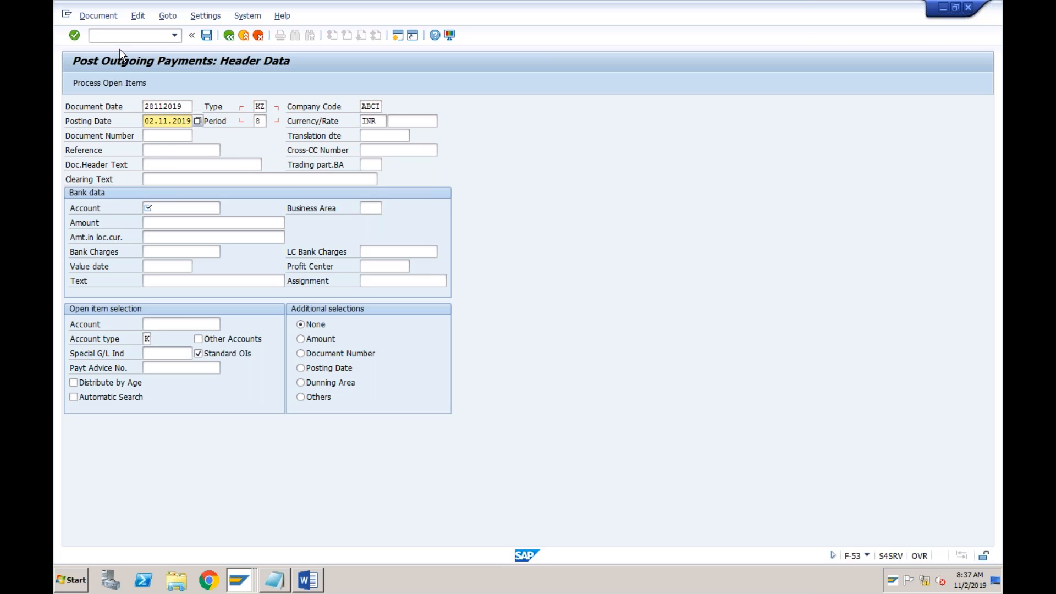
pyautogui.write('28.11')
# Complete the bank data with the bank G/L account, an amount of 25000 and value date 28.11.2019
pyautogui.click(155, 206)
pyautogui.write('2000')
pyautogui.press('Tab')
pyautogui.write('25000')
pyautogui.press('Tab')
pyautogui.press('Tab')
pyautogui.press('Tab')
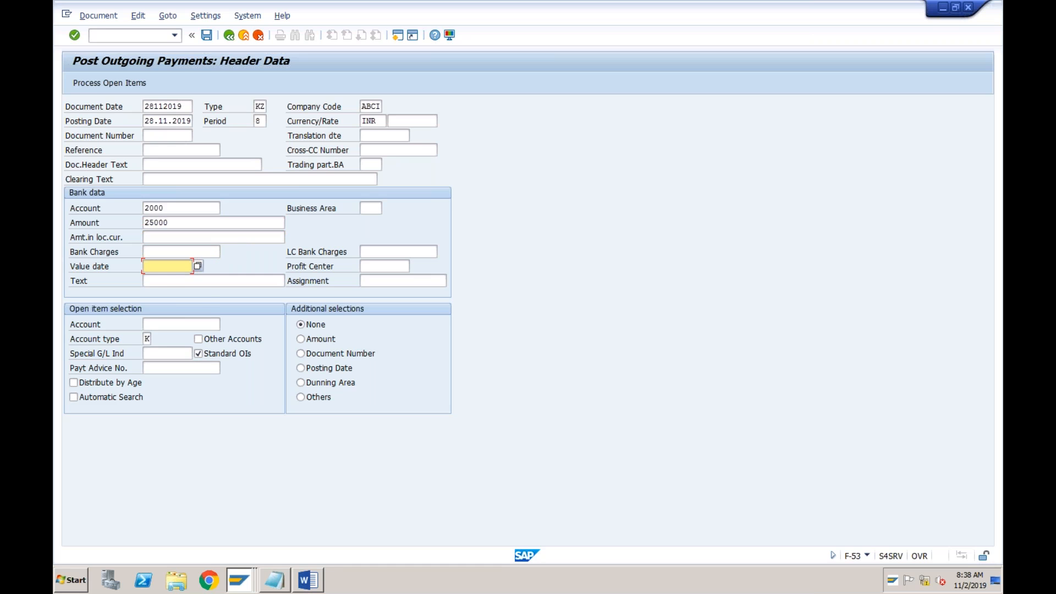
pyautogui.write('2')
pyautogui.press('Down')
pyautogui.press('Return')
# Enter Tata's vendor account for the open item selection and process its open items, accepting the future document date
pyautogui.press('Tab')
pyautogui.press('Tab')
pyautogui.write('9900000001')
pyautogui.press('Down')
pyautogui.press('Return')
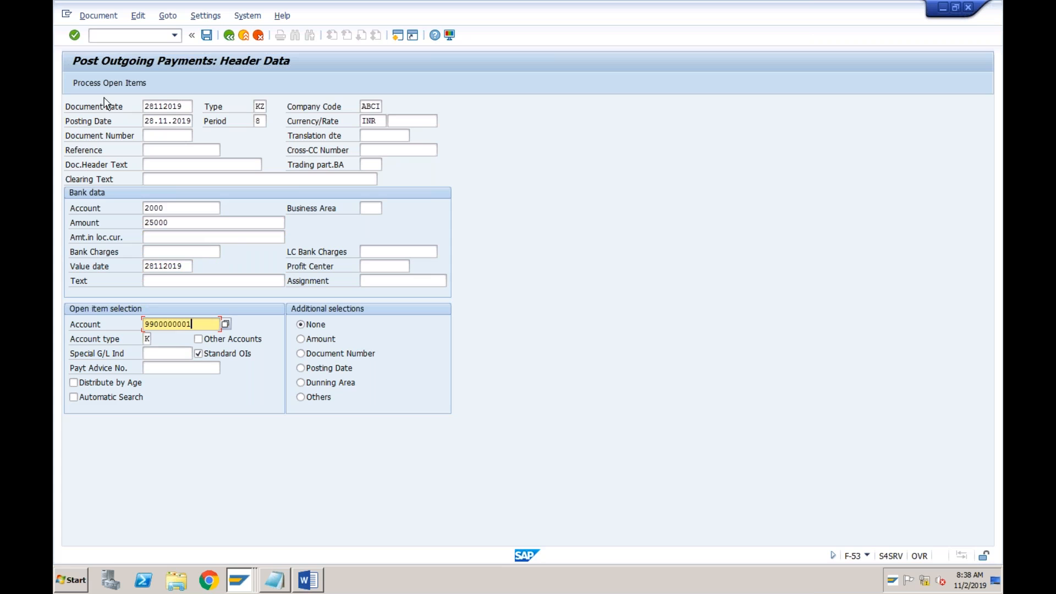
pyautogui.click(106, 81)
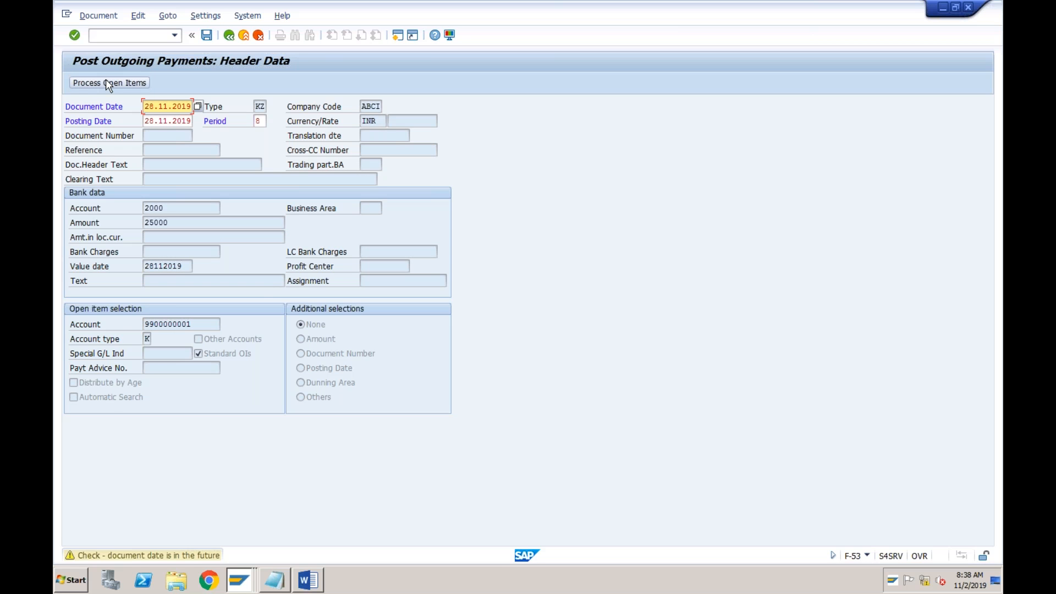
pyautogui.click(106, 80)
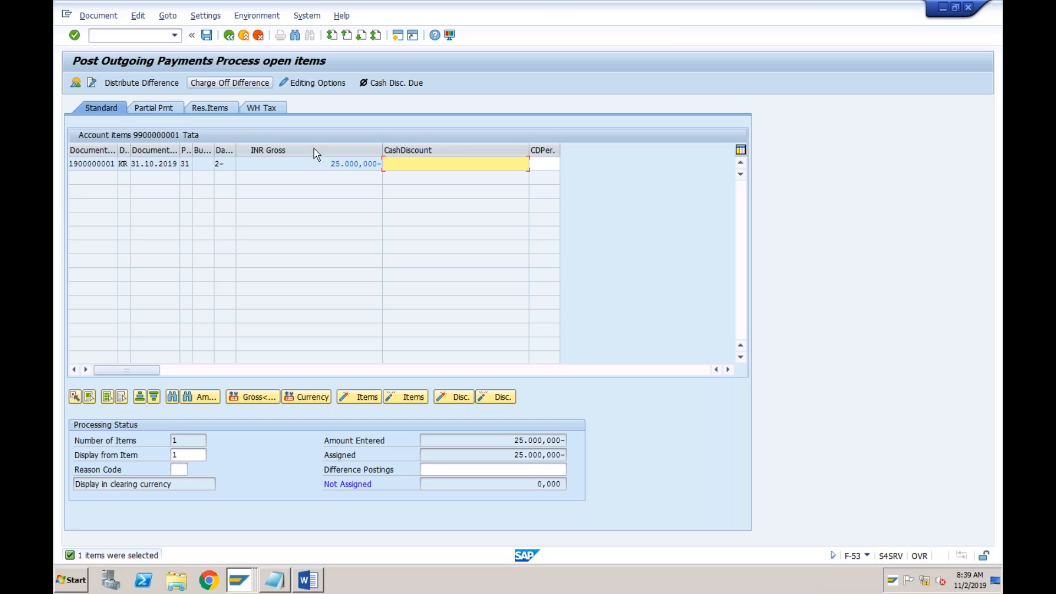
# Deactivate and reactivate the invoice's gross amount in the open items, and post the outgoing payment
pyautogui.doubleClick(356, 164)
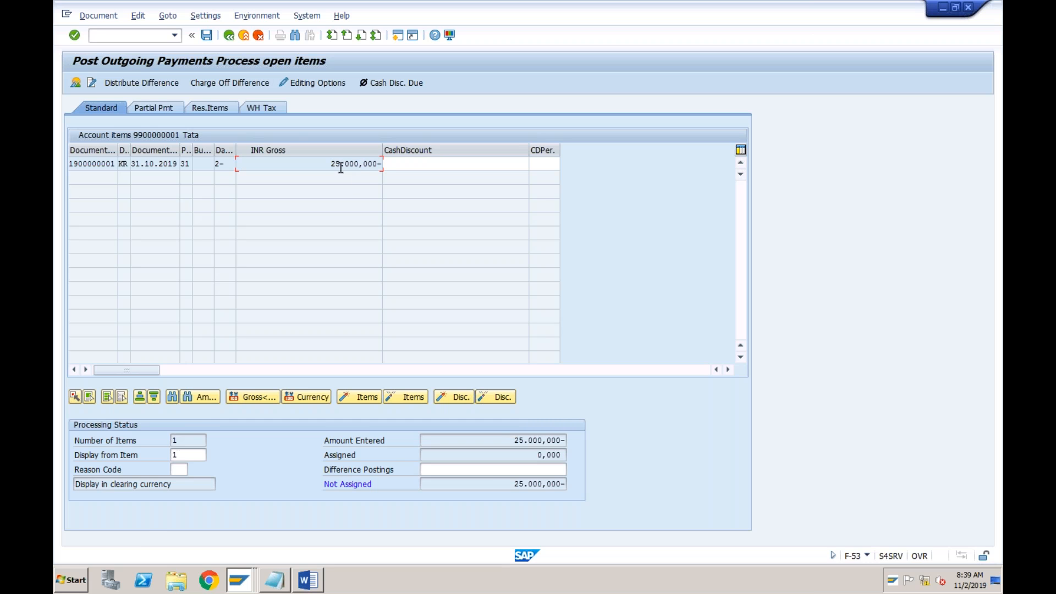
pyautogui.doubleClick(356, 164)
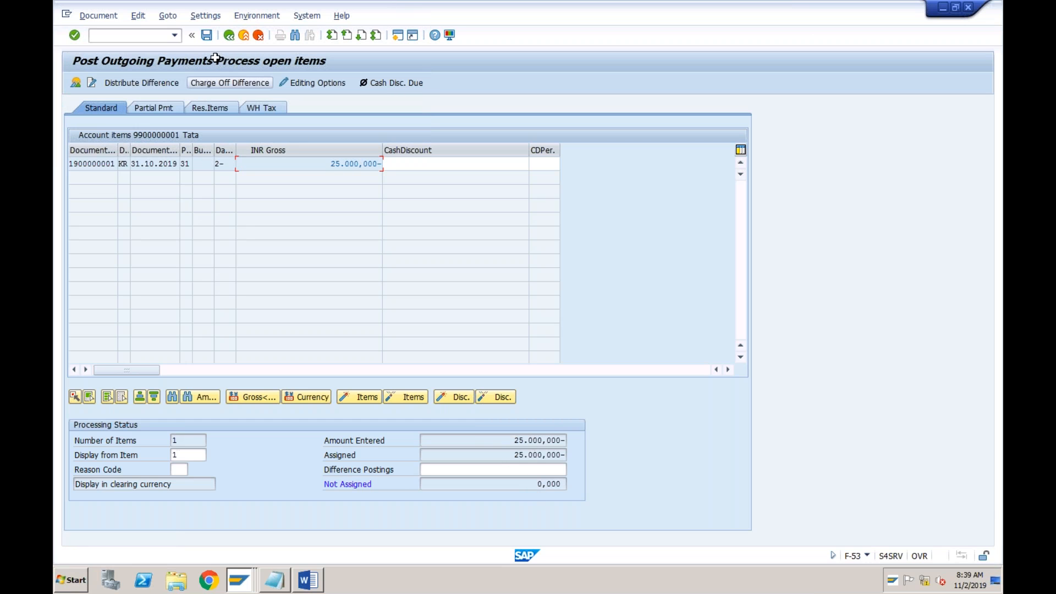
pyautogui.click(206, 35)
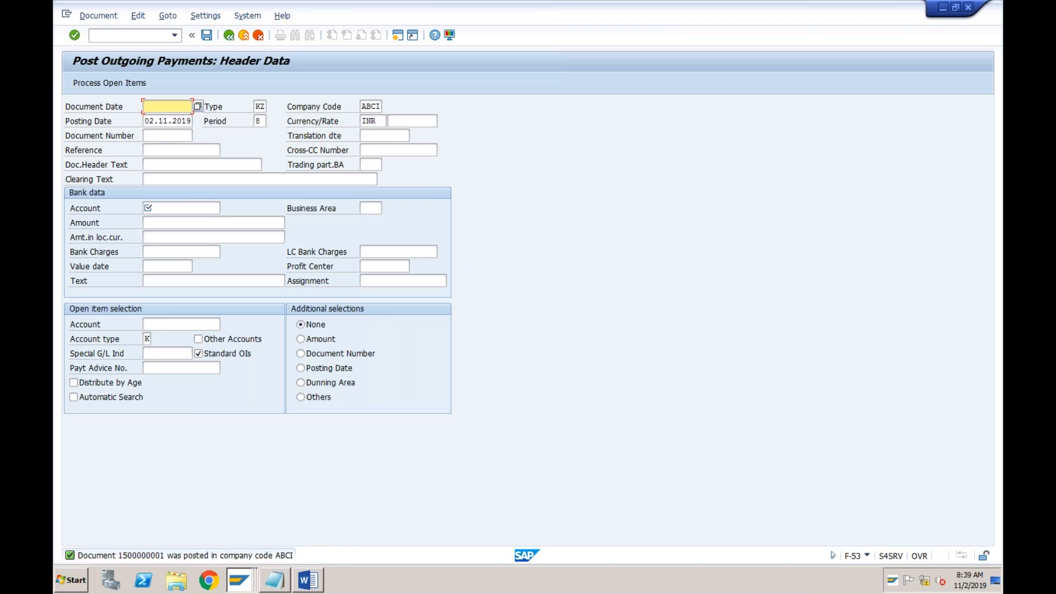
# Display Tata's vendor balances in FK10N for company code ABCI and fiscal year 2019, checking the period 8 debit and credit
pyautogui.click(174, 35)
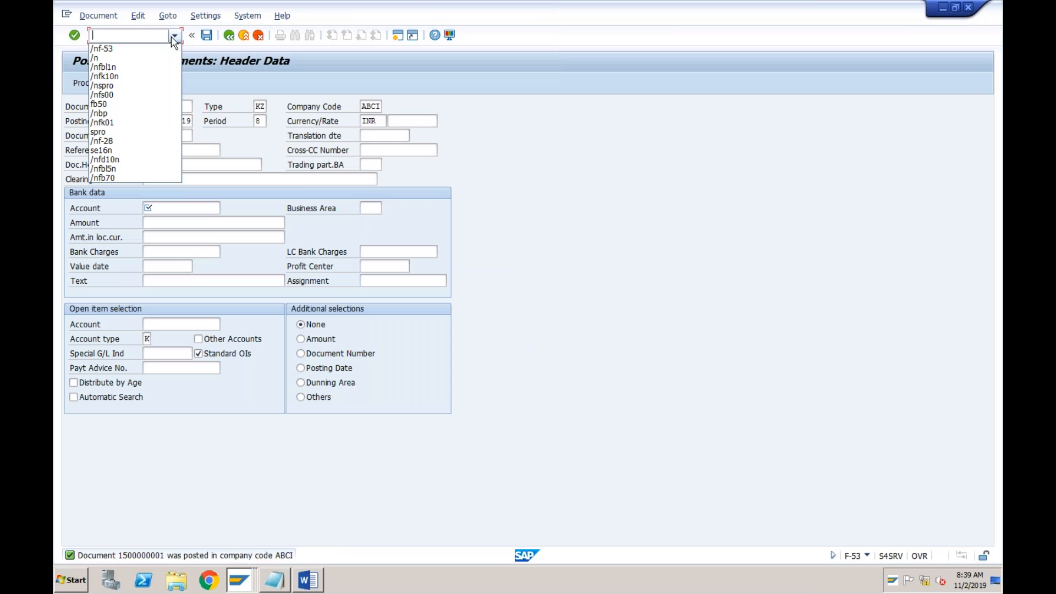
pyautogui.click(130, 77)
pyautogui.press('Return')
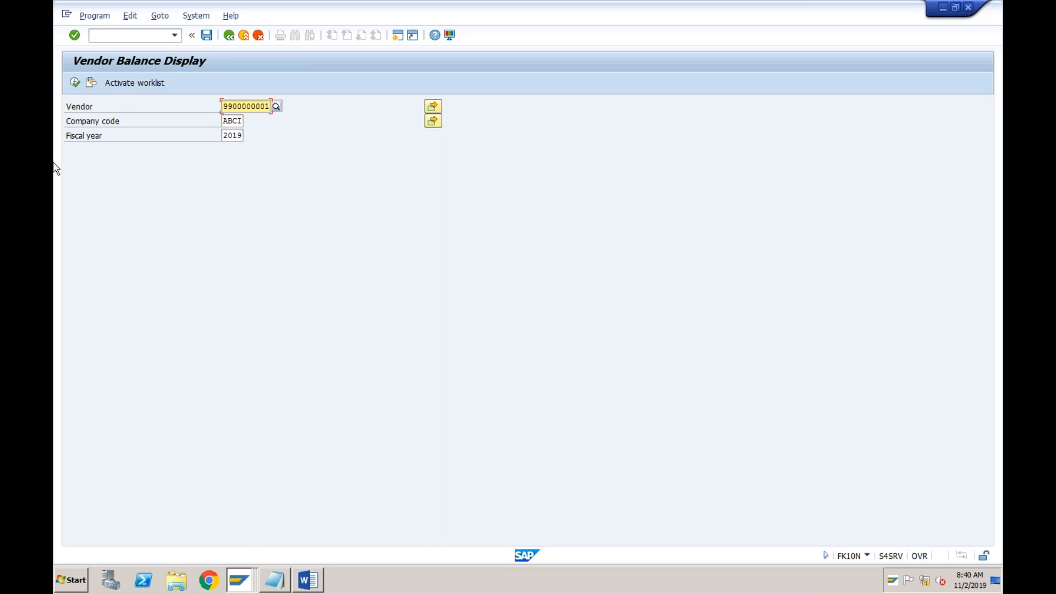
pyautogui.click(74, 82)
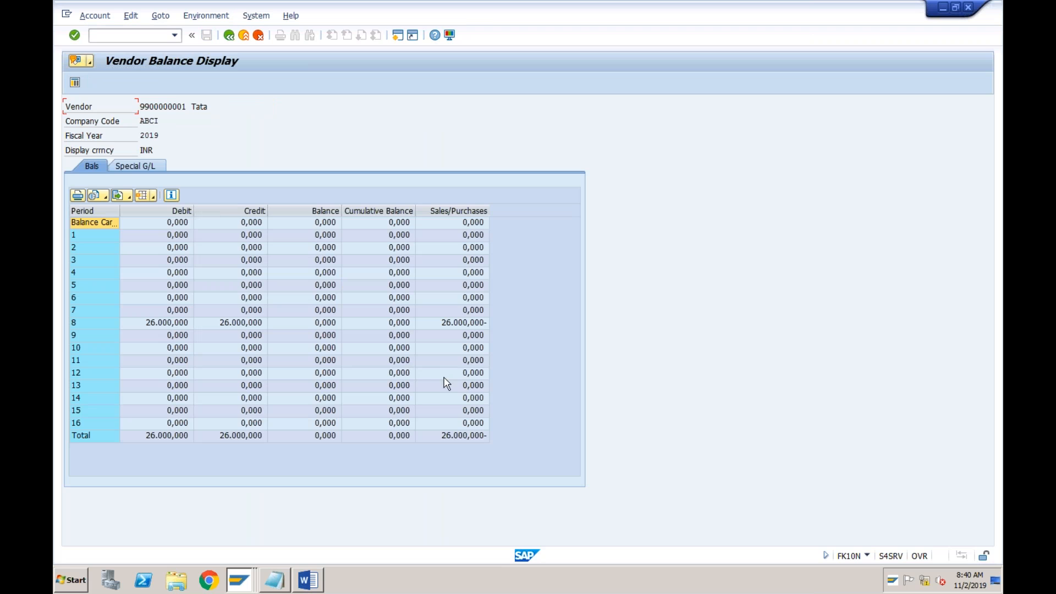
pyautogui.click(404, 437)
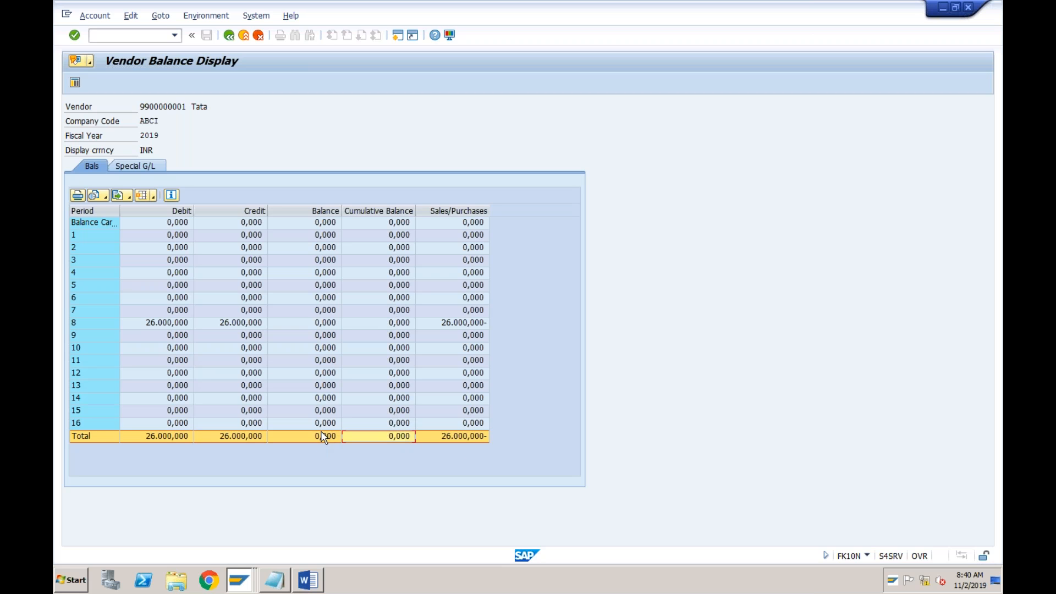
pyautogui.click(247, 323)
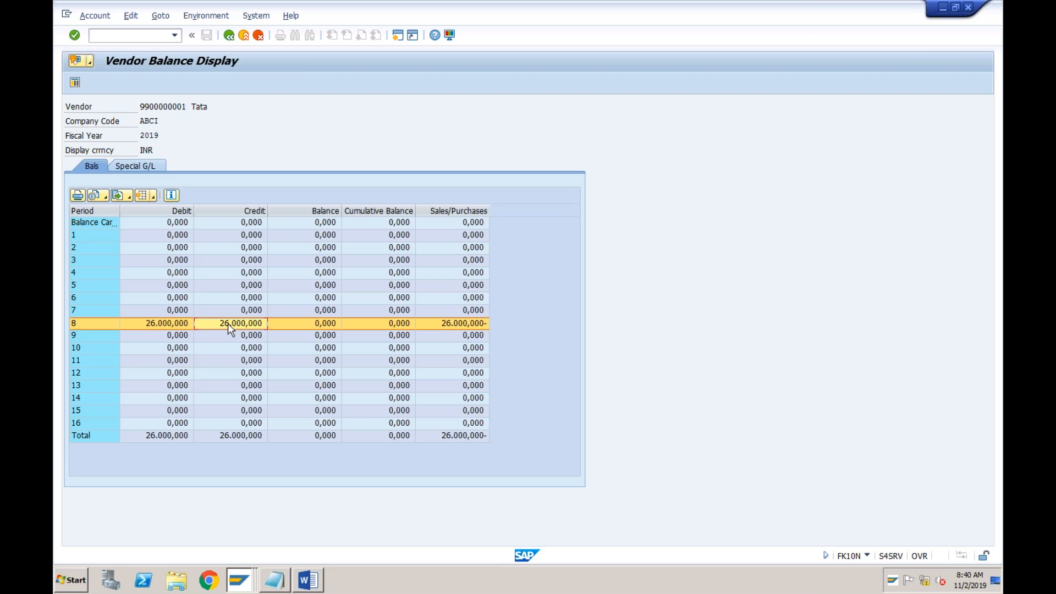
pyautogui.click(176, 327)
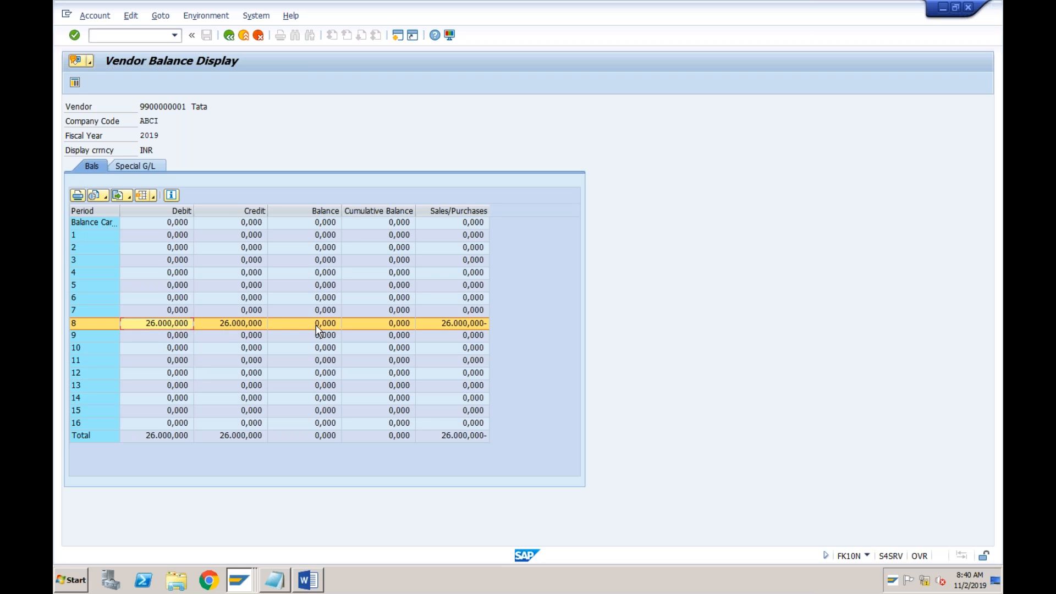
# Examine the line items behind Tata's period 8 credit, debit and balance amounts, returning to the balance display after each
pyautogui.doubleClick(251, 328)
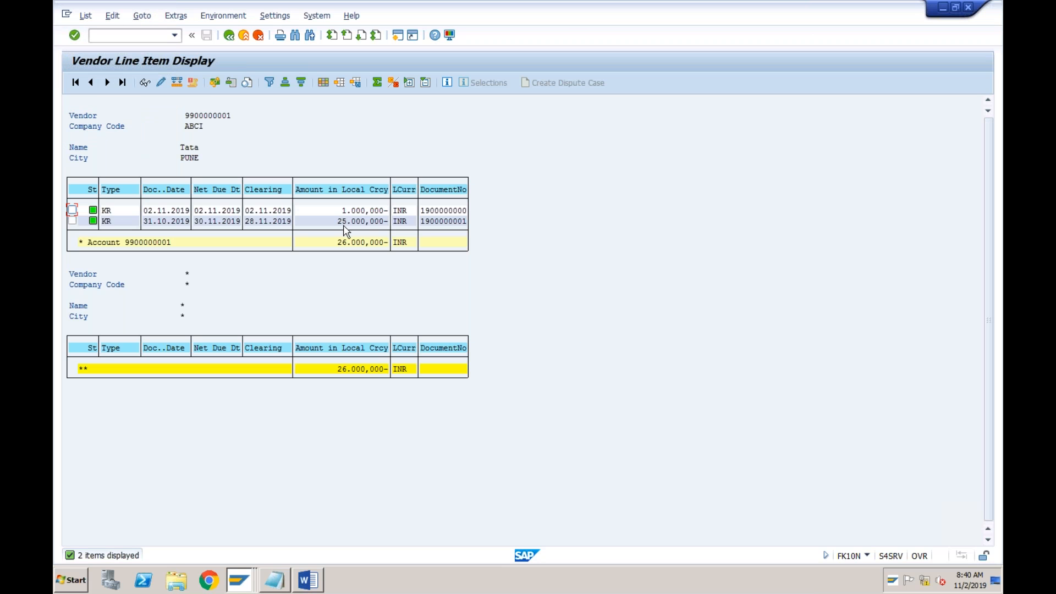
pyautogui.click(229, 37)
pyautogui.click(168, 325)
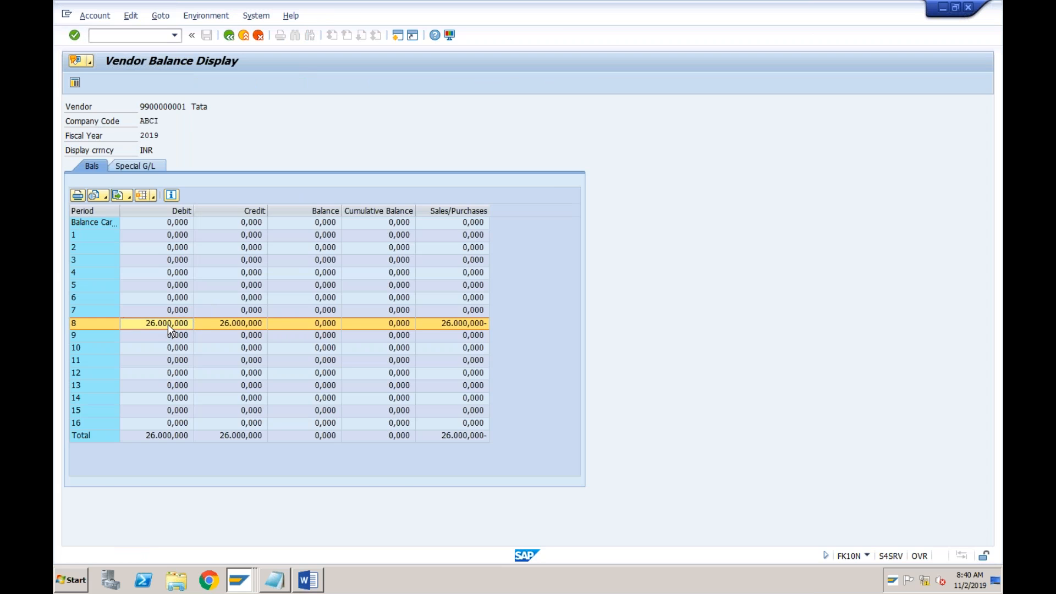
pyautogui.doubleClick(167, 324)
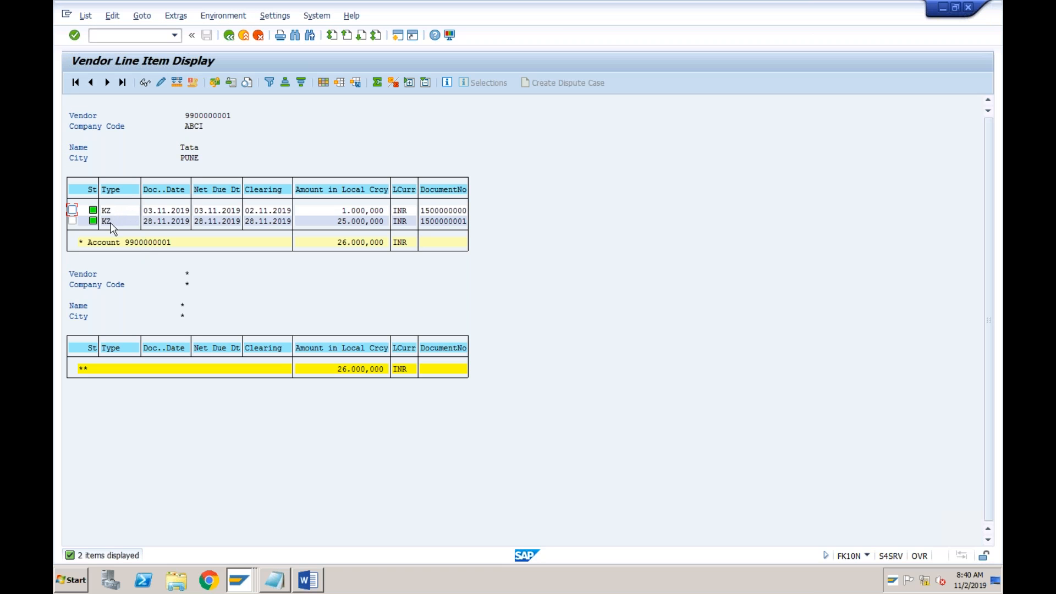
pyautogui.click(229, 35)
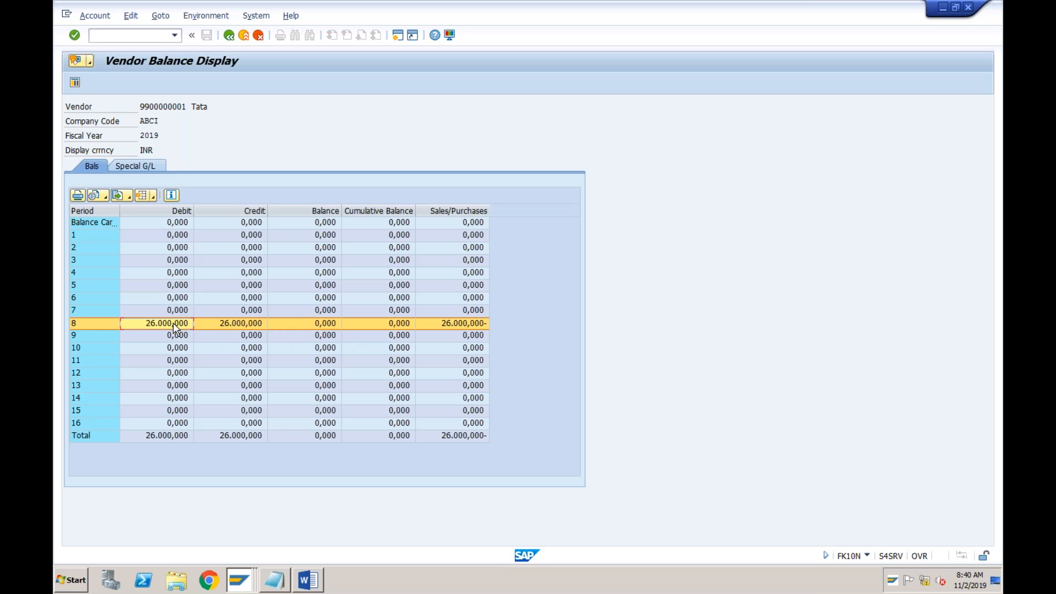
pyautogui.doubleClick(293, 324)
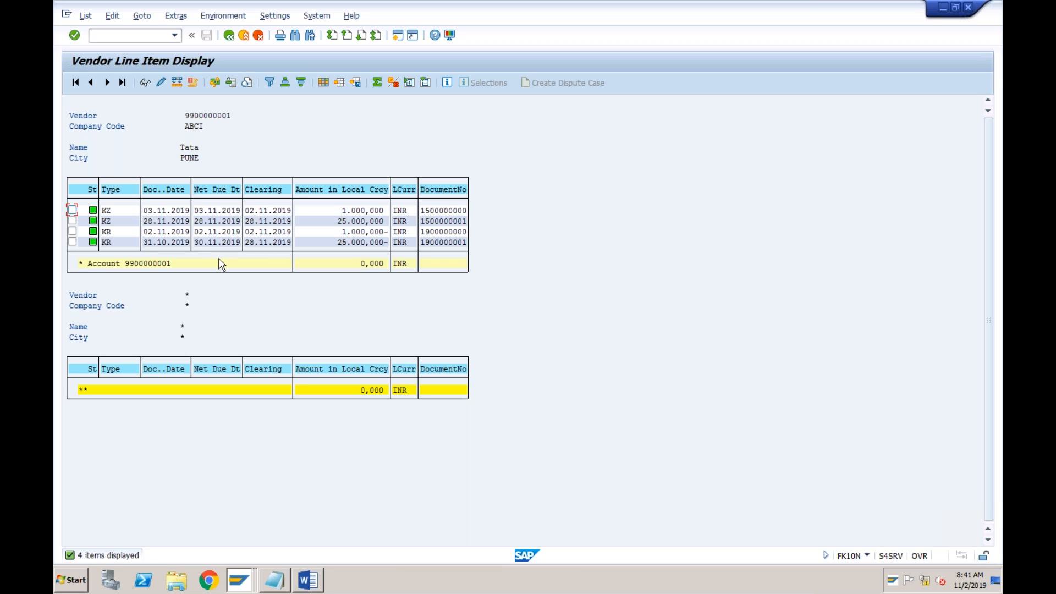
pyautogui.click(348, 222)
pyautogui.click(230, 37)
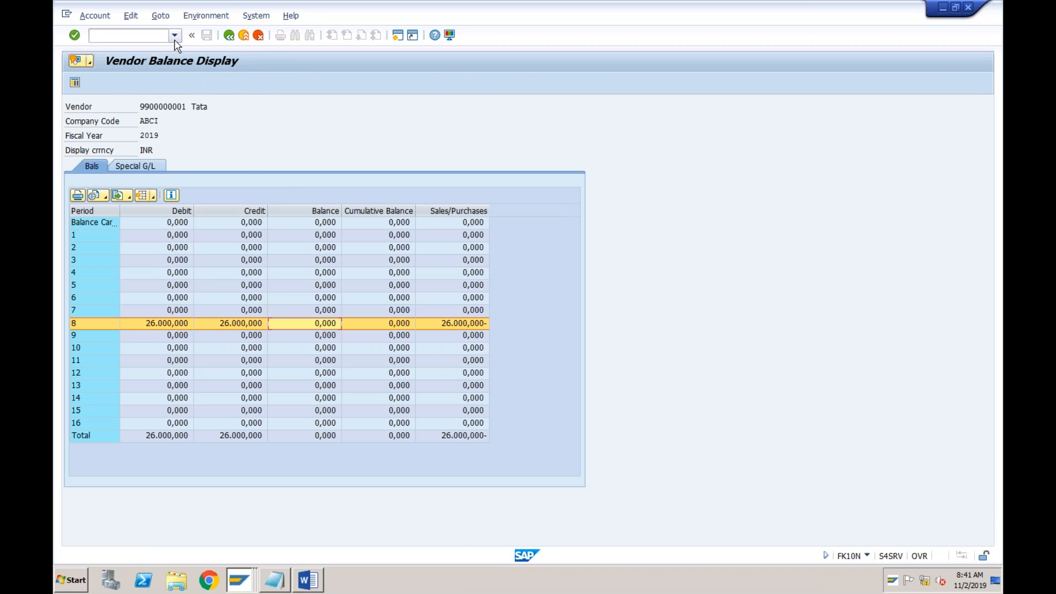
# Run the vendor line item report FBL1N for Tata's open items in company code ABCI, check the invoice amount, and return to the selection
pyautogui.click(175, 37)
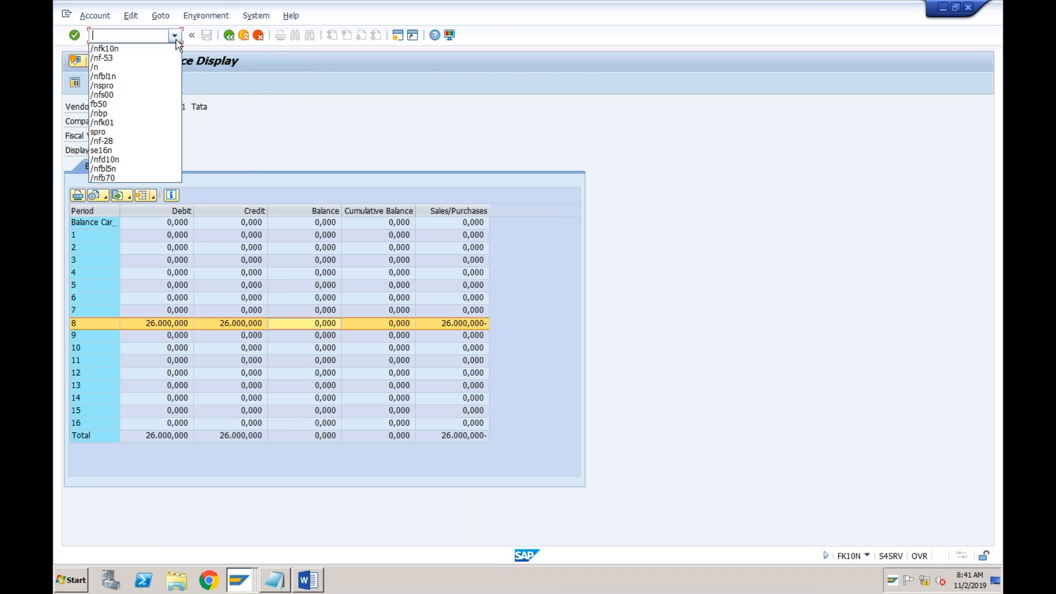
pyautogui.click(124, 77)
pyautogui.press('Return')
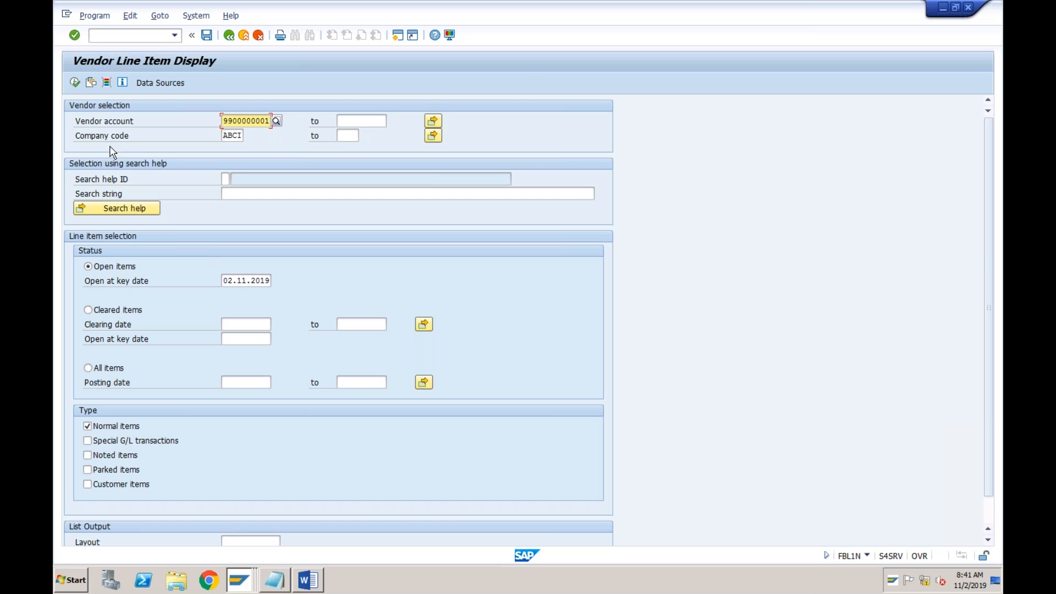
pyautogui.click(75, 86)
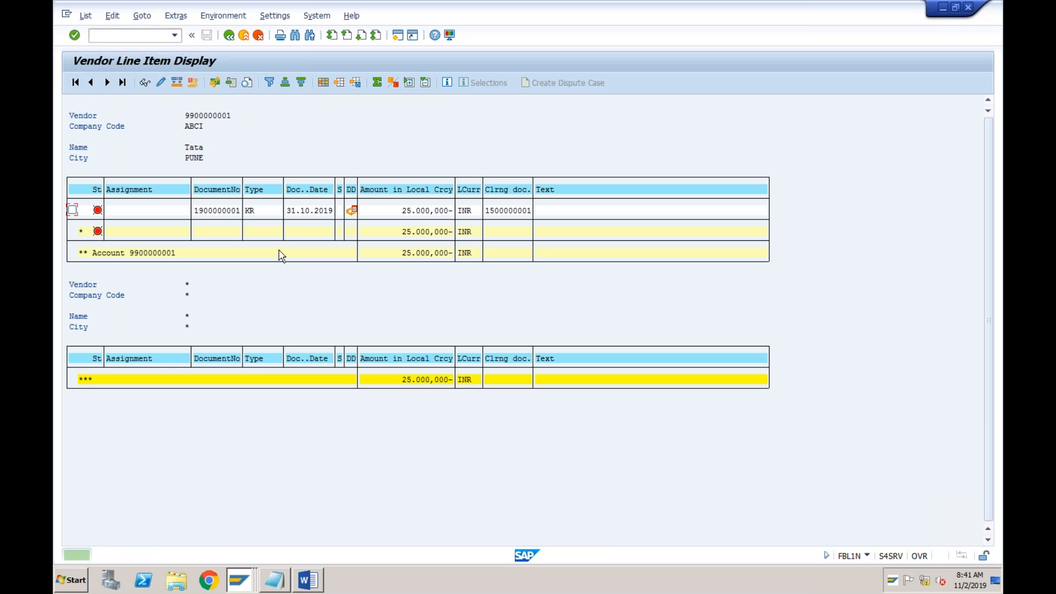
pyautogui.click(432, 214)
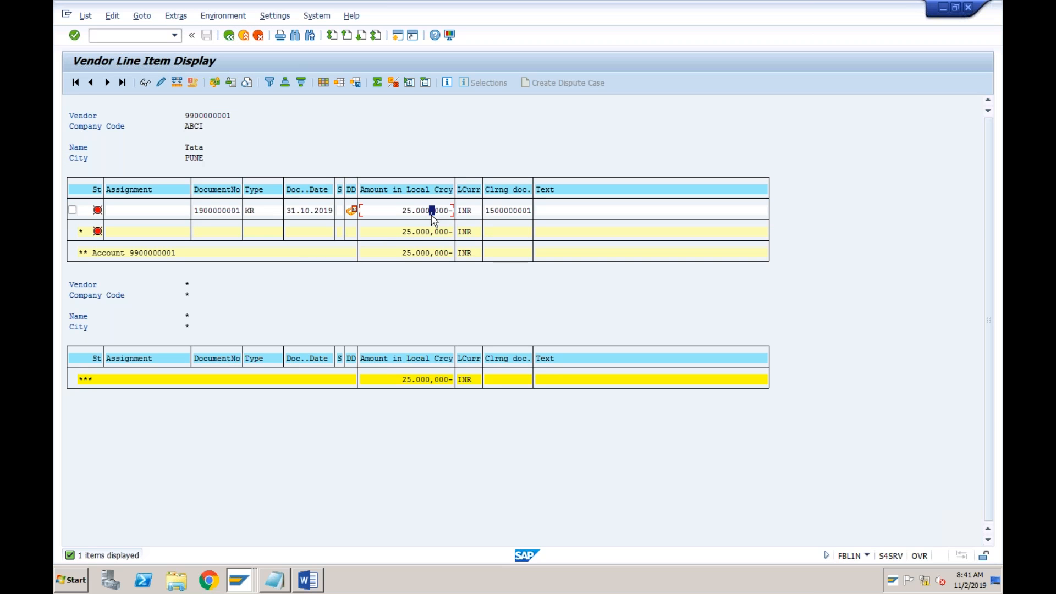
pyautogui.click(228, 35)
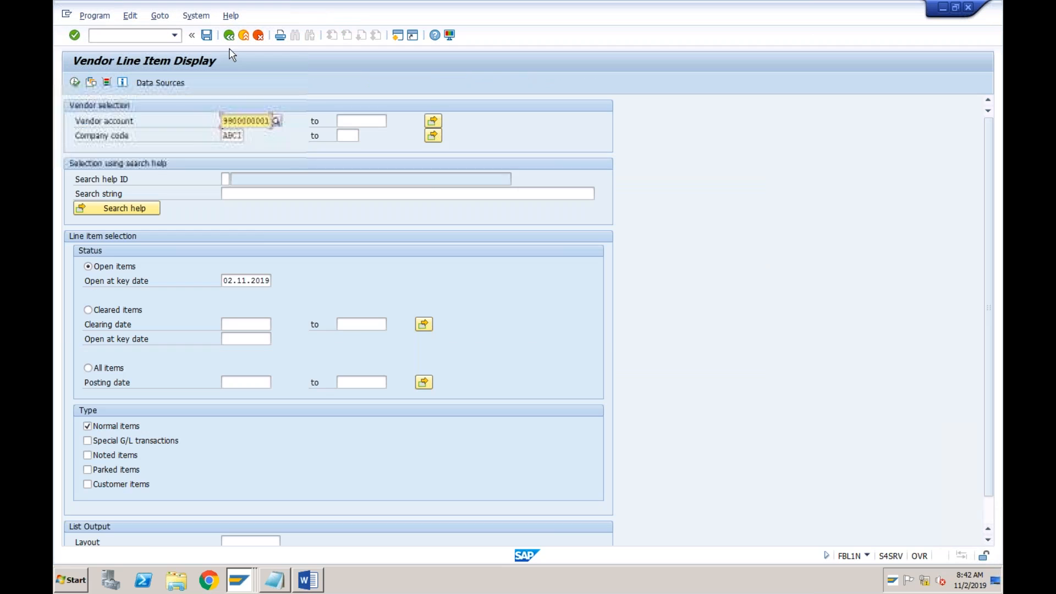
# Set the open items key date to 28.11.2019 and run the line item report
pyautogui.click(237, 282)
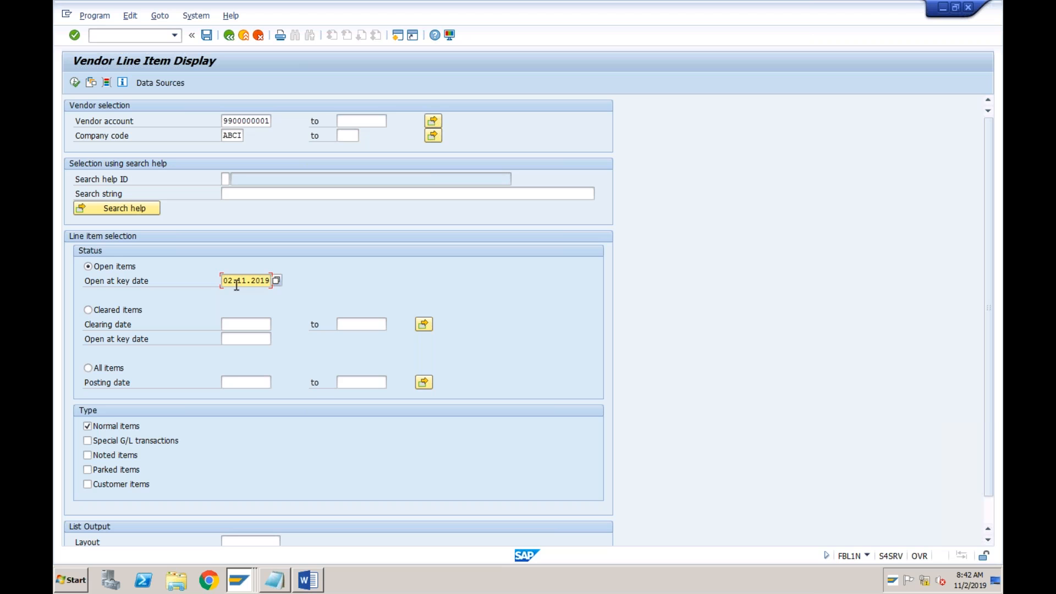
pyautogui.click(233, 282)
pyautogui.write('28')
pyautogui.click(75, 82)
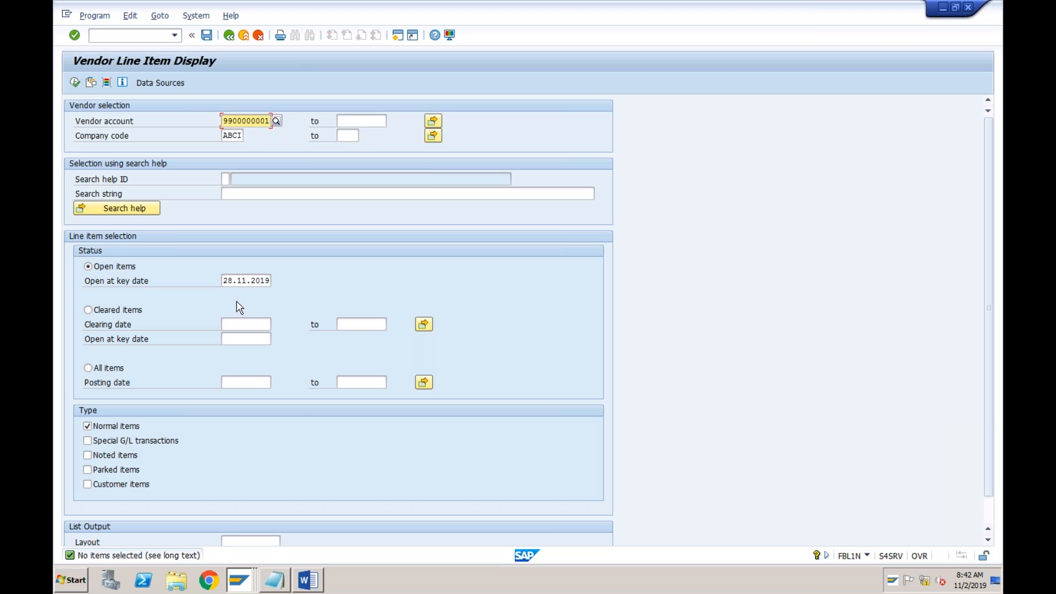
# Set the open items key date to 27.11.2019 and display Tata's line items
pyautogui.click(230, 282)
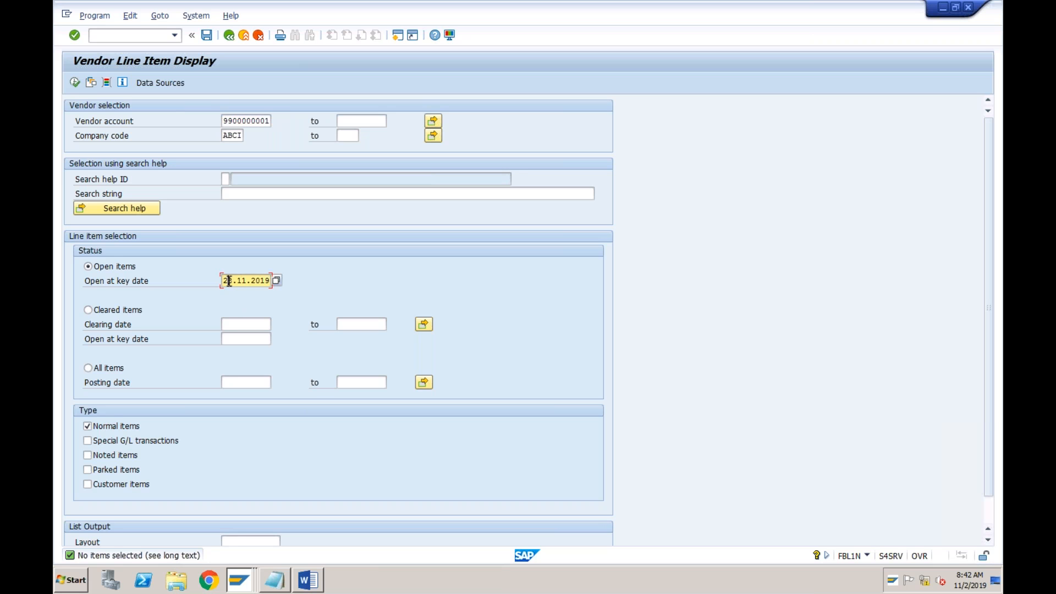
pyautogui.write('7')
pyautogui.click(75, 82)
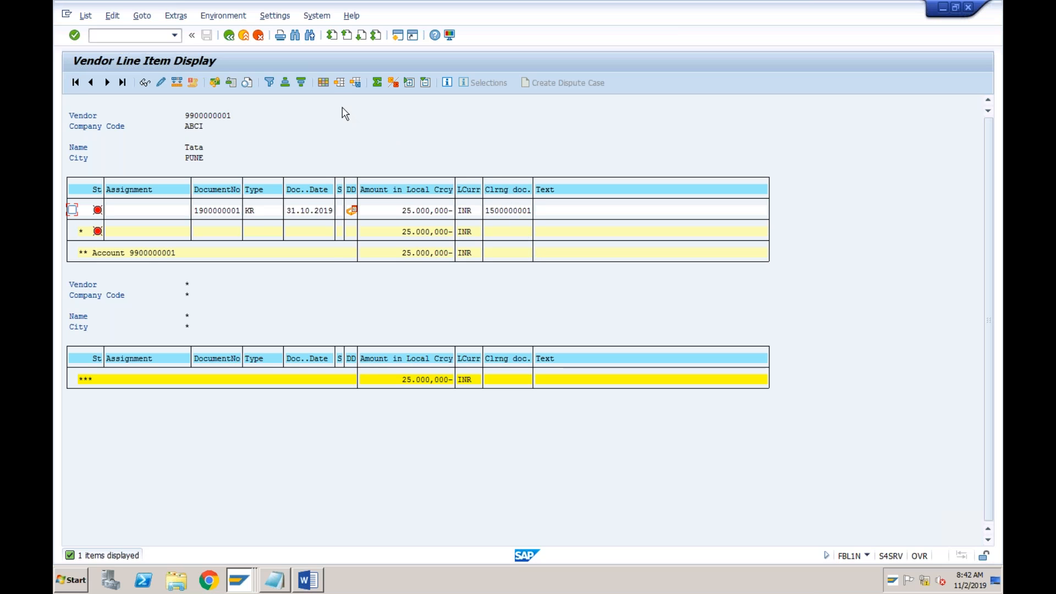
# Find the hidden Clearing Date field in the layout settings, add it to the line item columns, and apply the layout
pyautogui.click(324, 83)
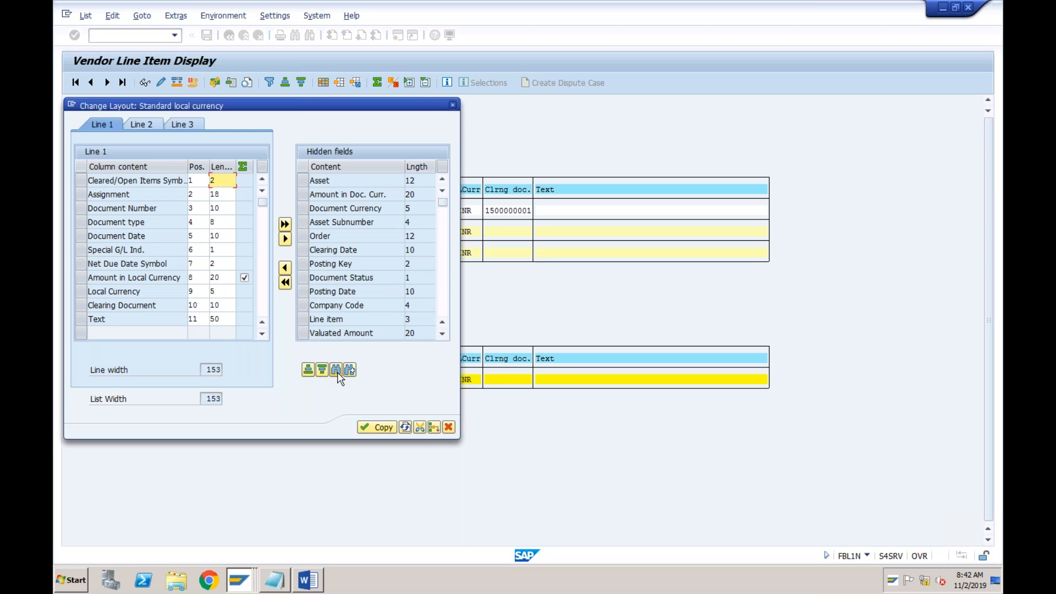
pyautogui.click(336, 370)
pyautogui.write('clearing')
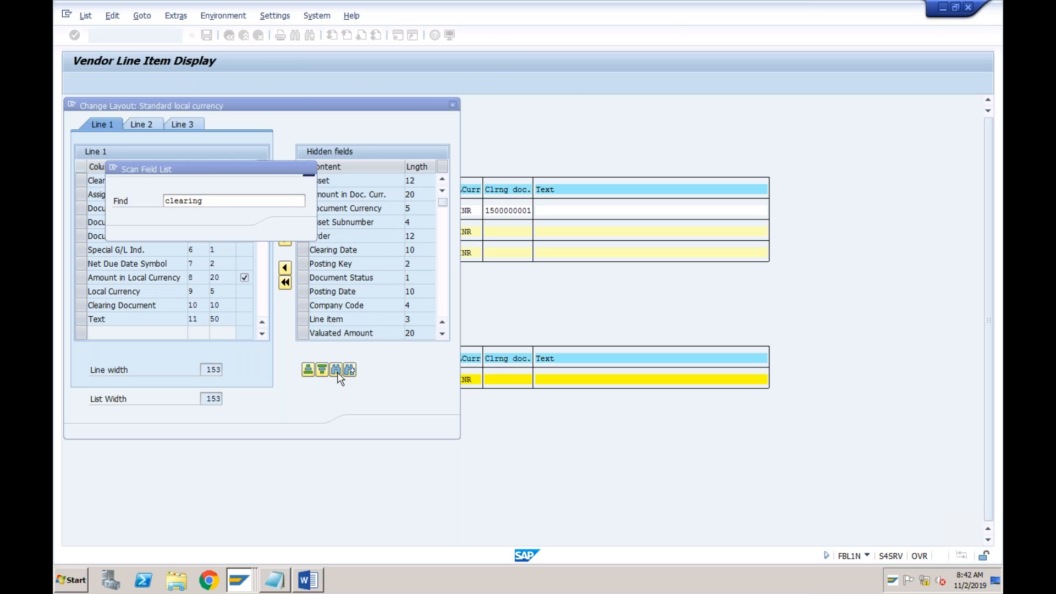
pyautogui.press('Return')
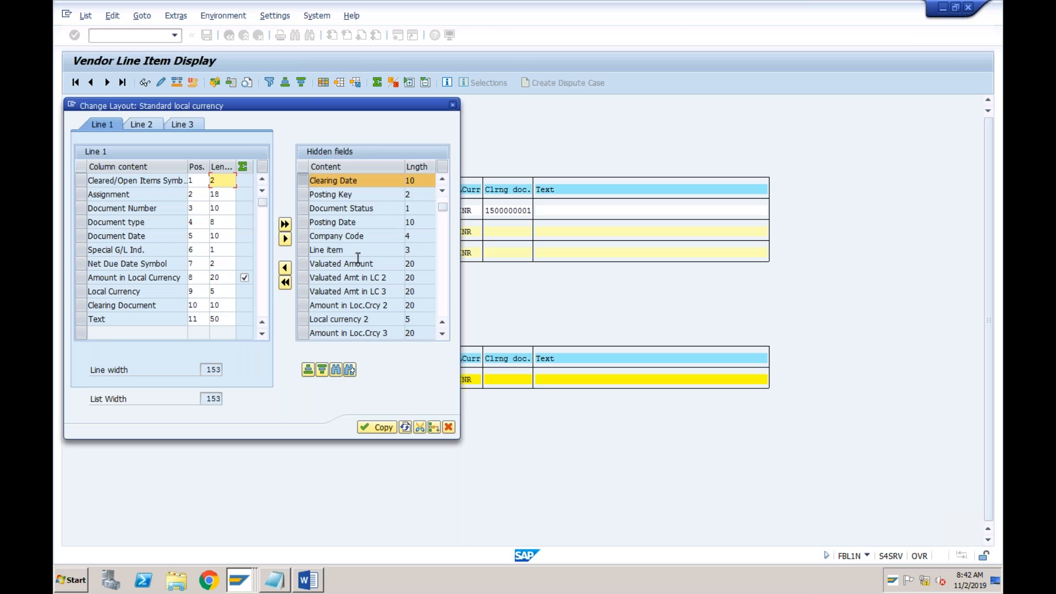
pyautogui.click(285, 269)
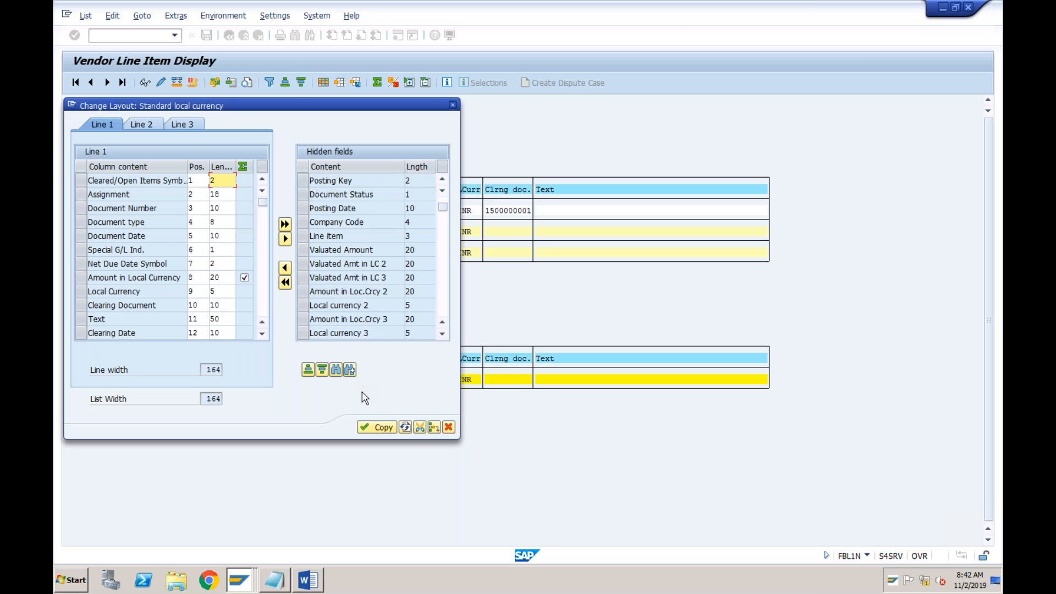
pyautogui.click(367, 427)
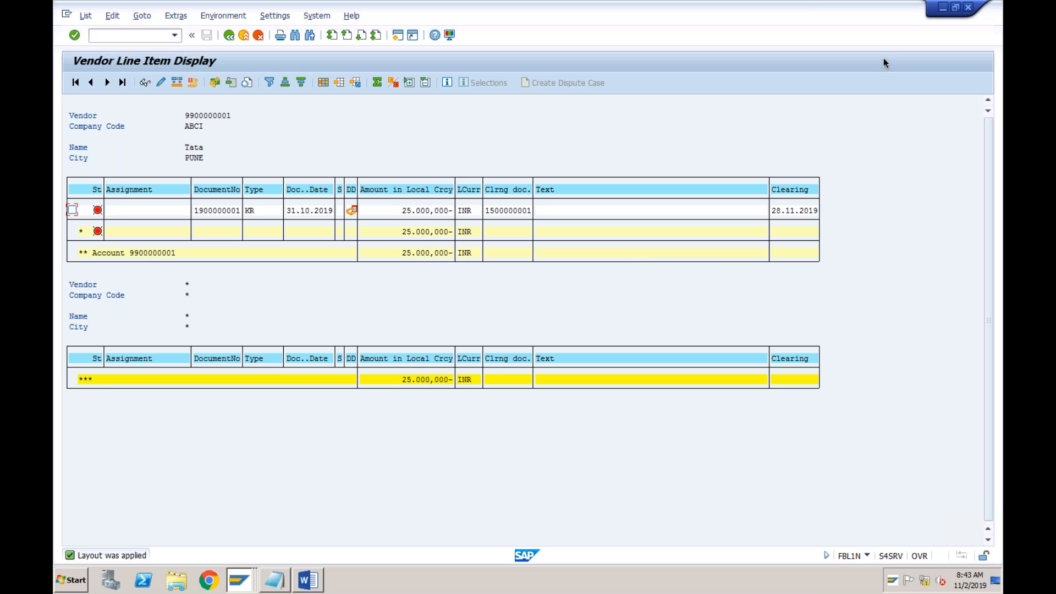
pyautogui.click(806, 215)
# Find the hidden Net Due Date field by searching for "due", add it to the line item columns, and apply the layout
pyautogui.click(324, 83)
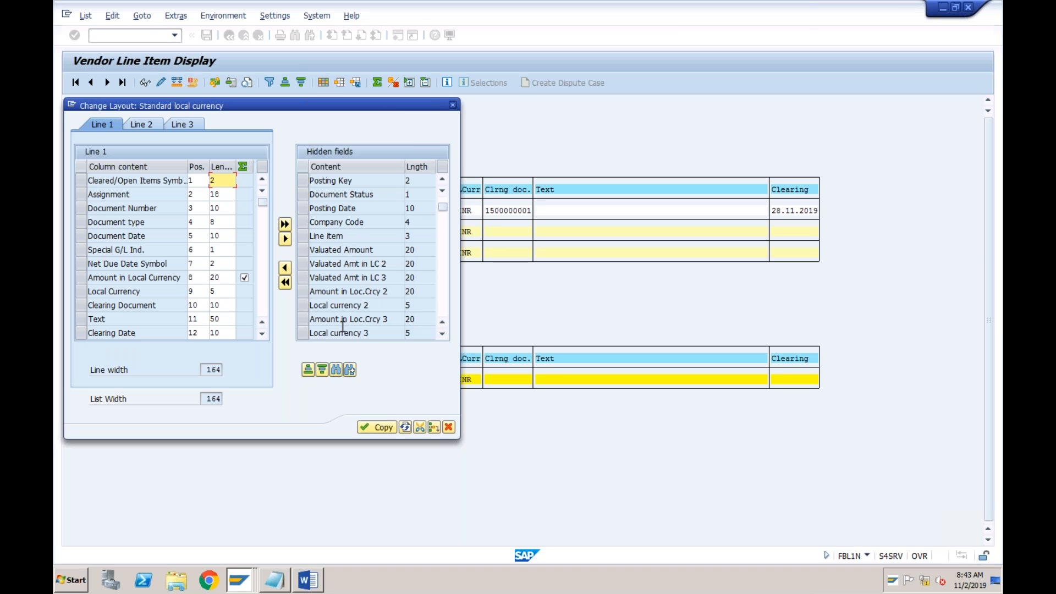
pyautogui.click(336, 370)
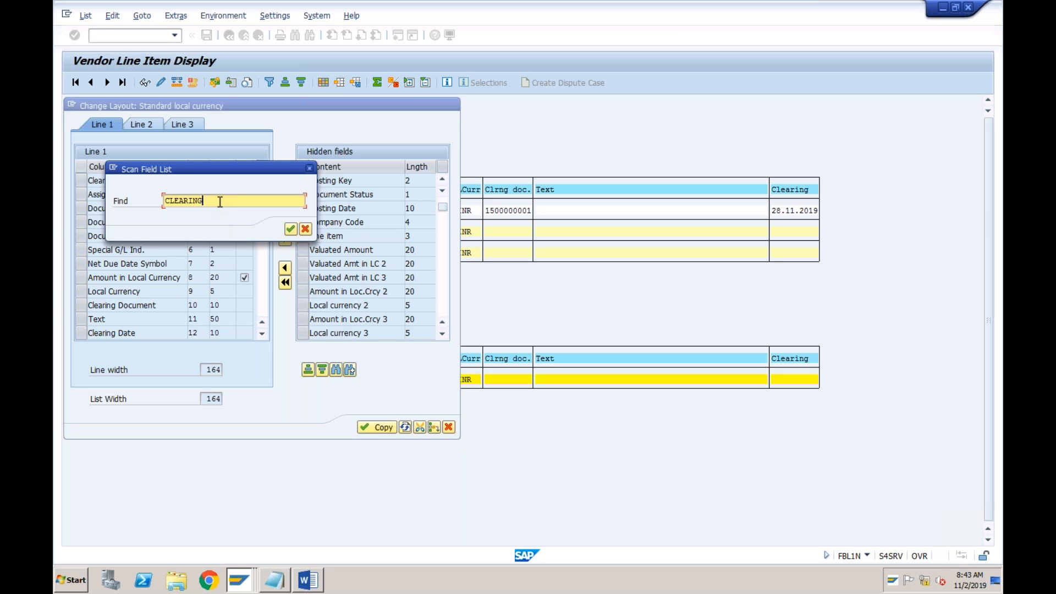
pyautogui.press('BackSpace')
pyautogui.press('BackSpace')
pyautogui.press('BackSpace')
pyautogui.press('BackSpace')
pyautogui.press('BackSpace')
pyautogui.press('BackSpace')
pyautogui.press('BackSpace')
pyautogui.press('BackSpace')
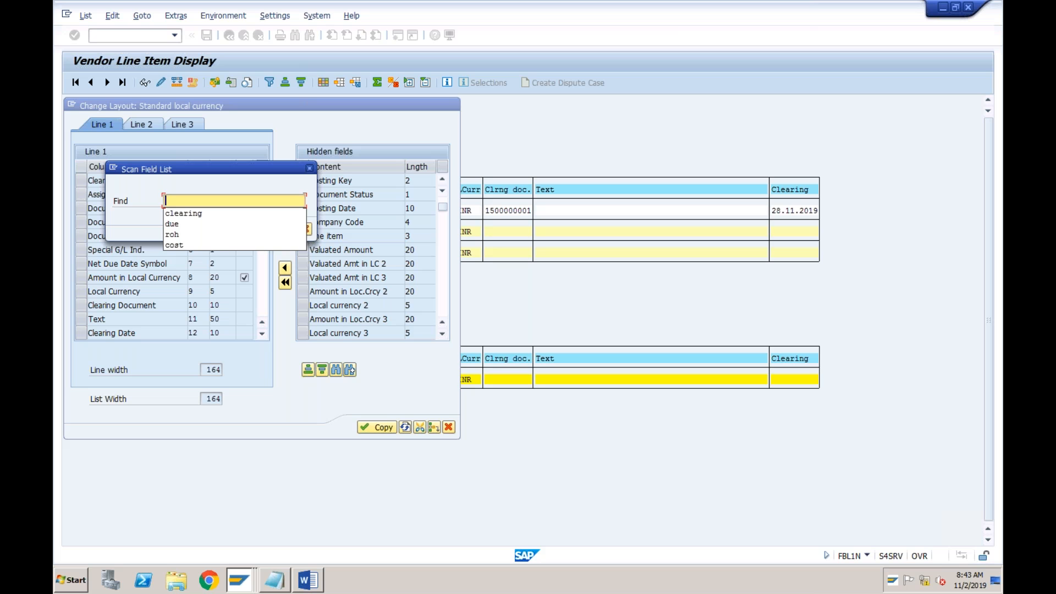
pyautogui.write('due')
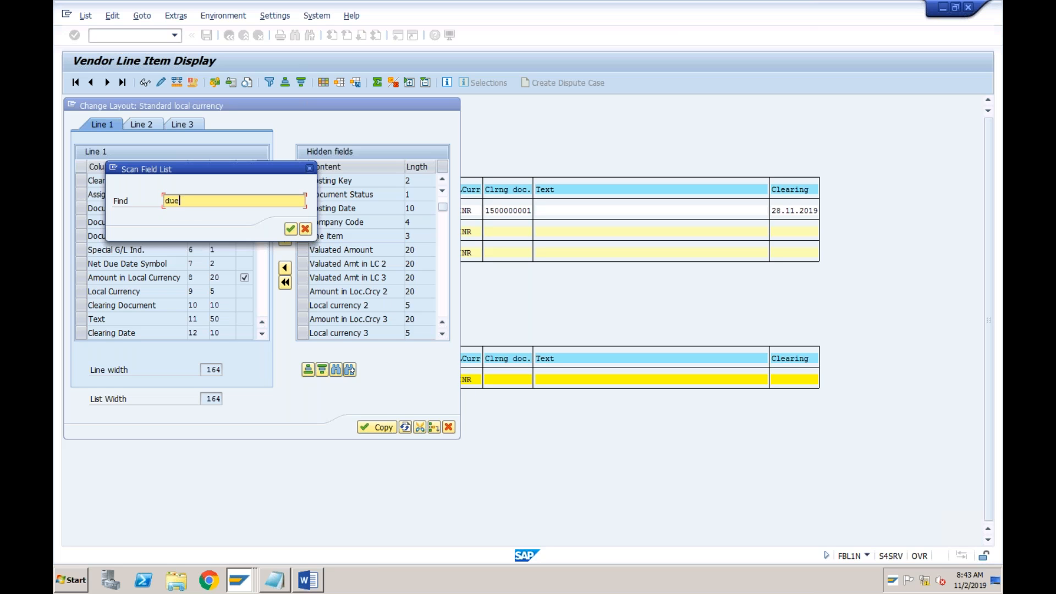
pyautogui.click(290, 230)
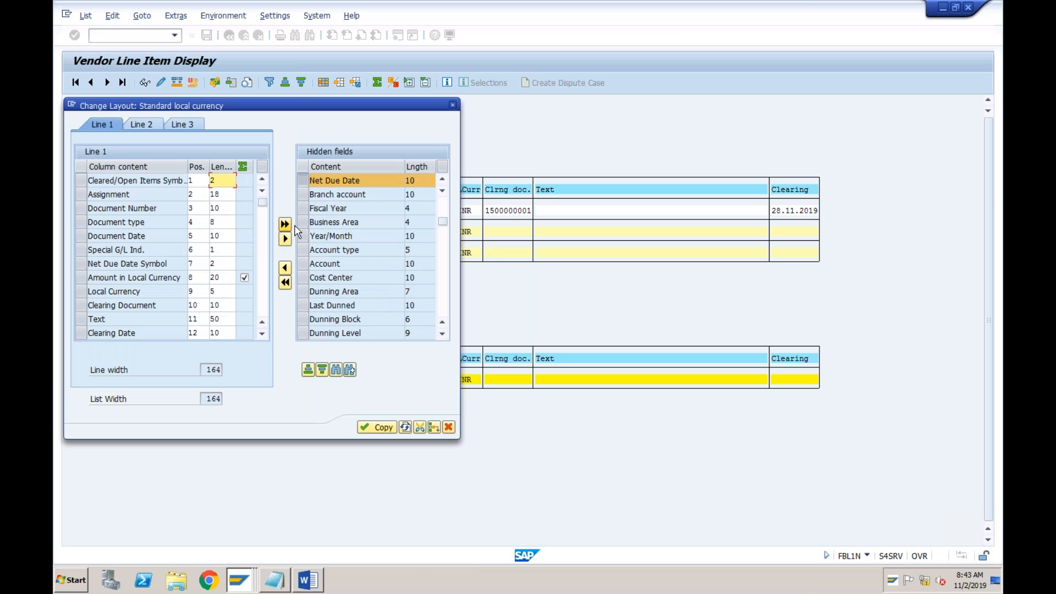
pyautogui.click(284, 268)
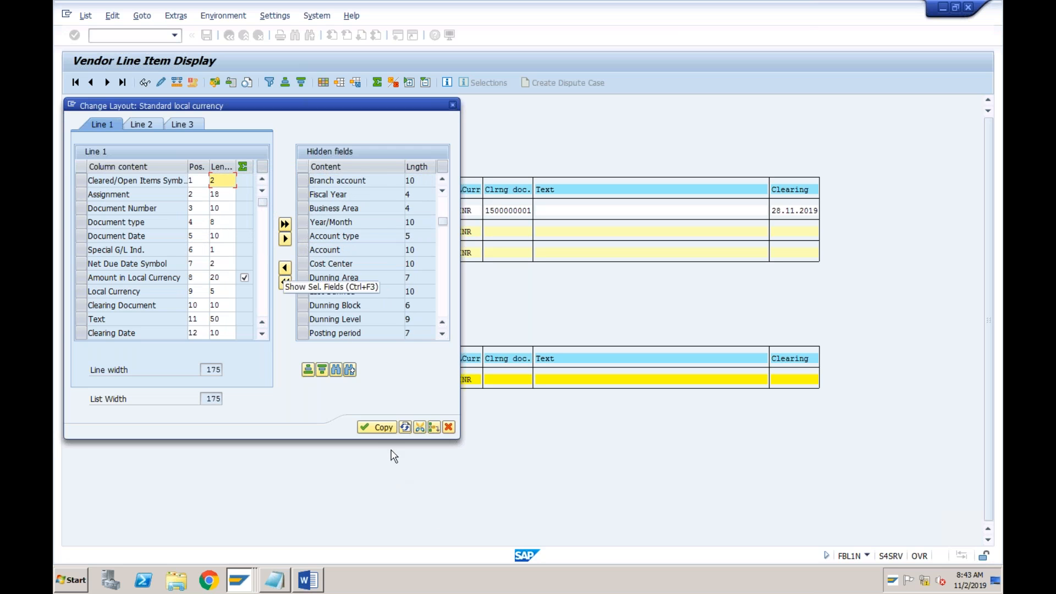
pyautogui.click(381, 427)
pyautogui.click(843, 210)
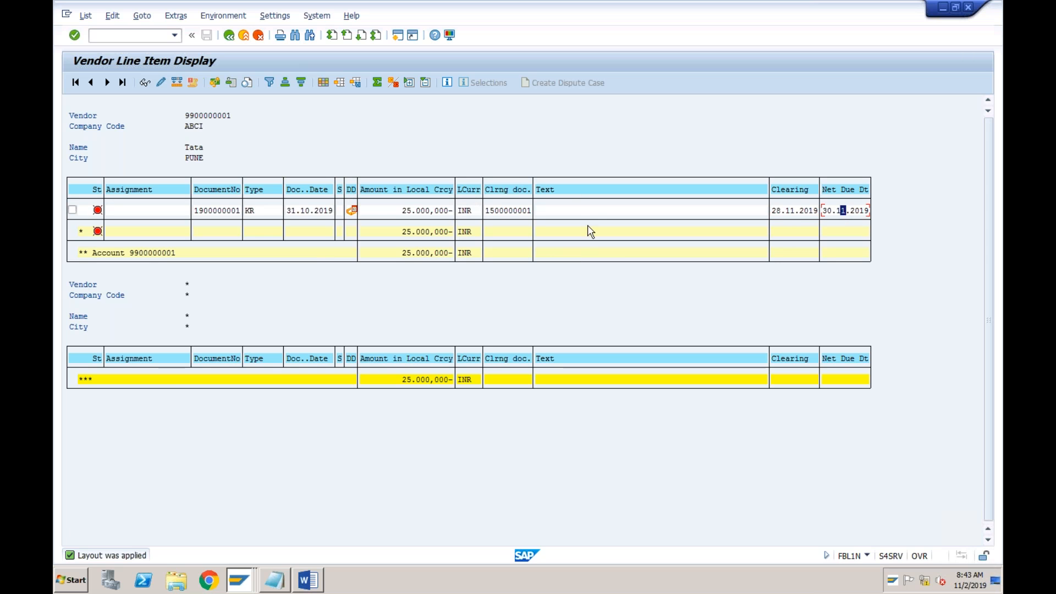
pyautogui.click(864, 197)
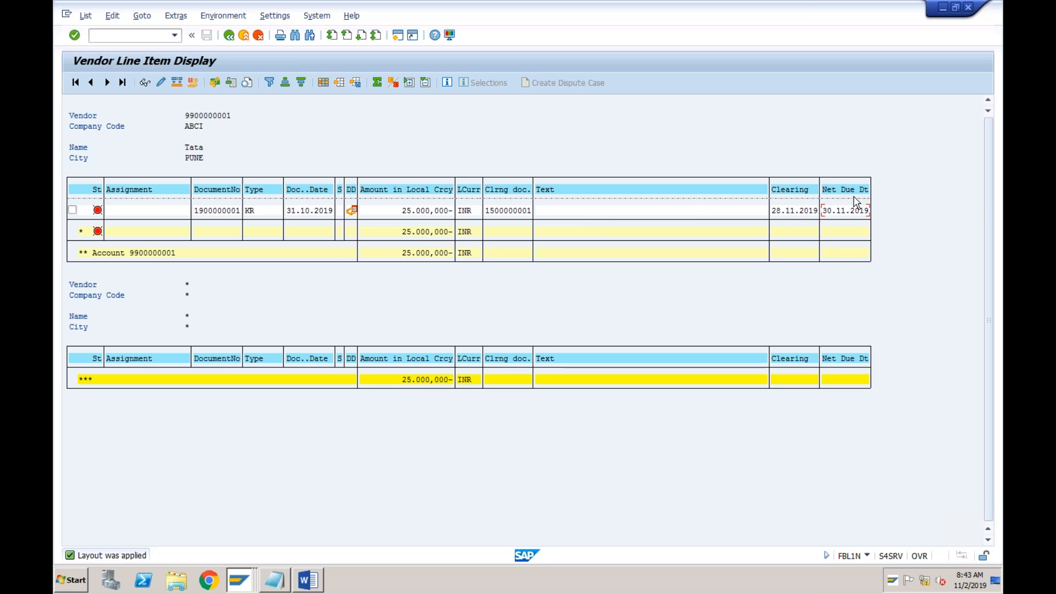
# Save the changed column layout as a new non-user-specific layout, naming it with a slash followed by the owner's first name
pyautogui.click(356, 84)
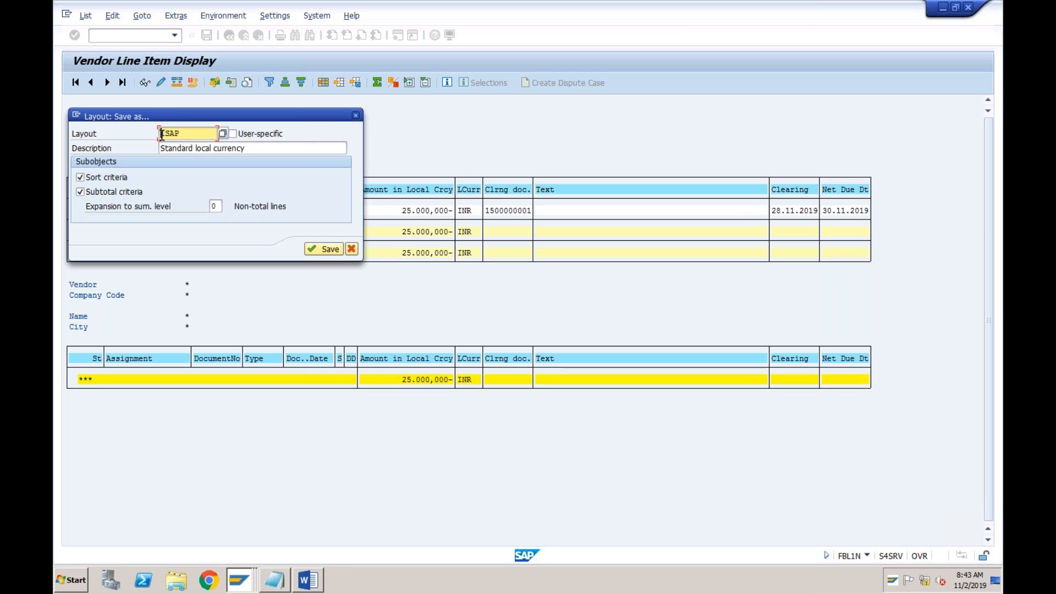
pyautogui.write('/vikram')
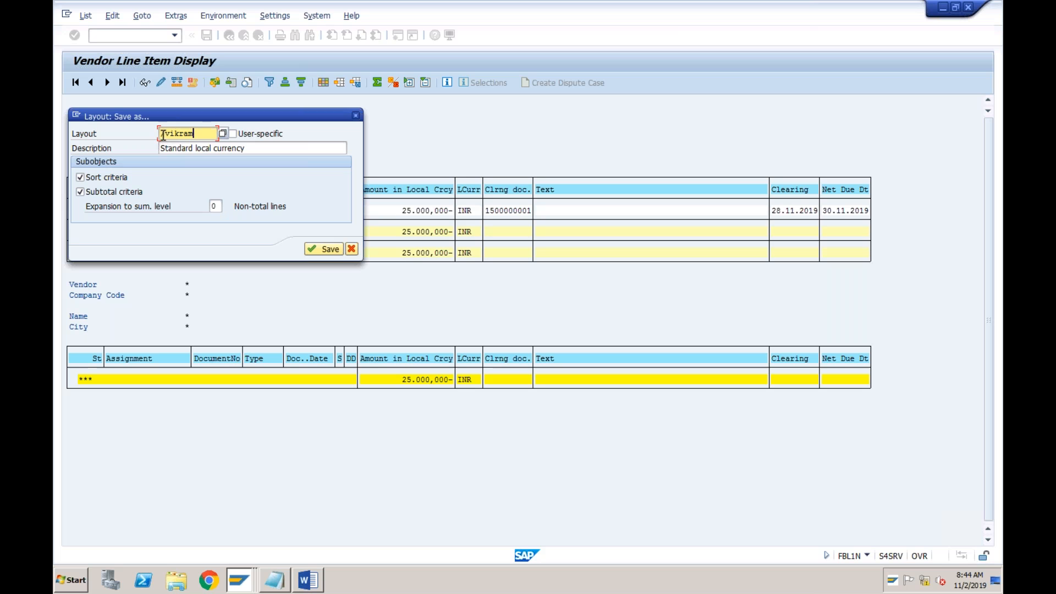
pyautogui.click(317, 250)
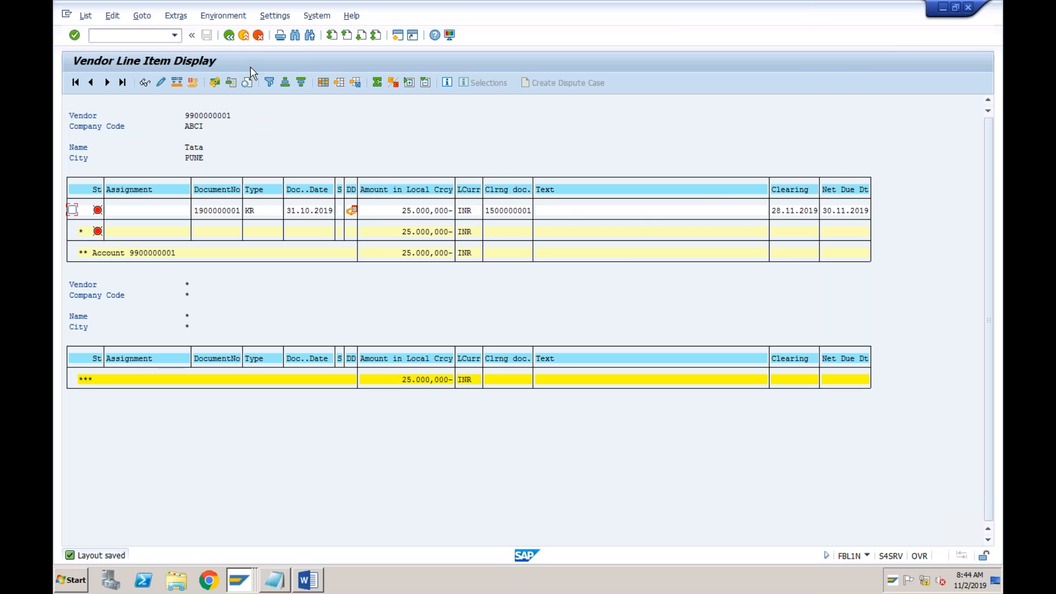
# Run the vendor line item display again for Tata and apply the saved custom layout with clearing and net due dates
pyautogui.click(244, 35)
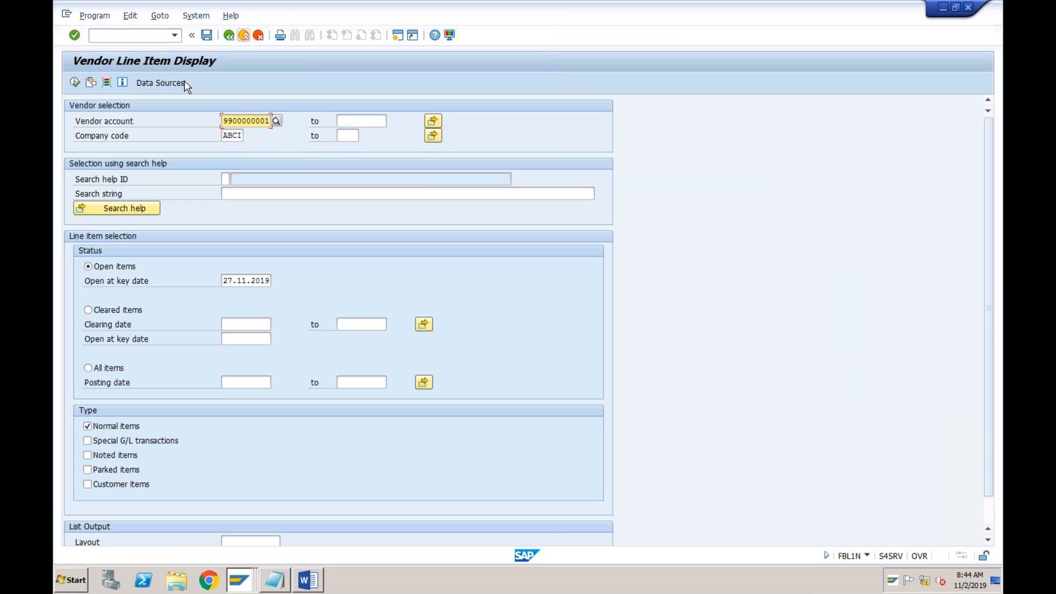
pyautogui.click(75, 83)
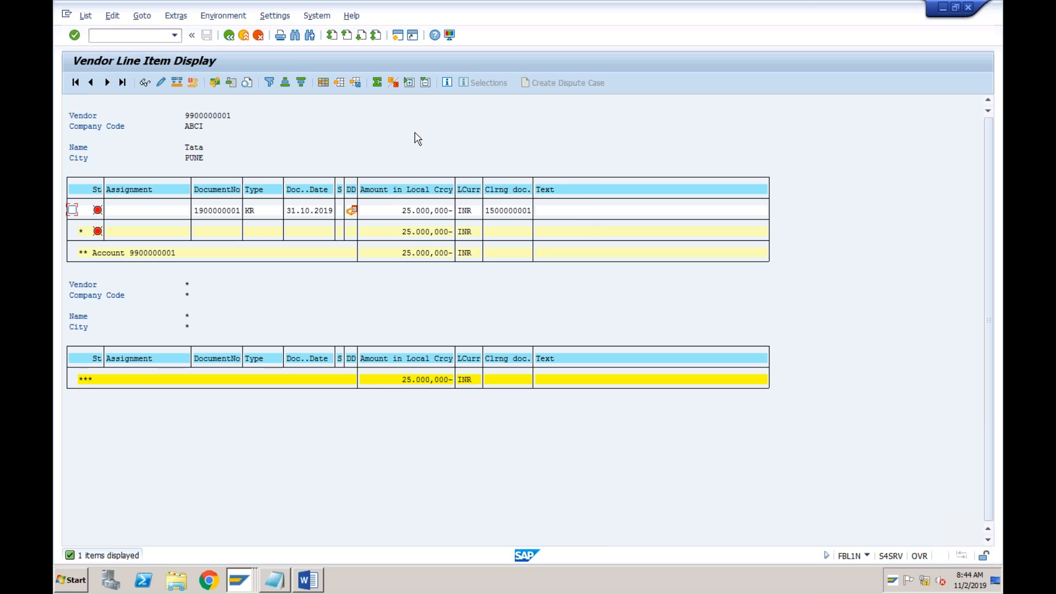
pyautogui.click(342, 86)
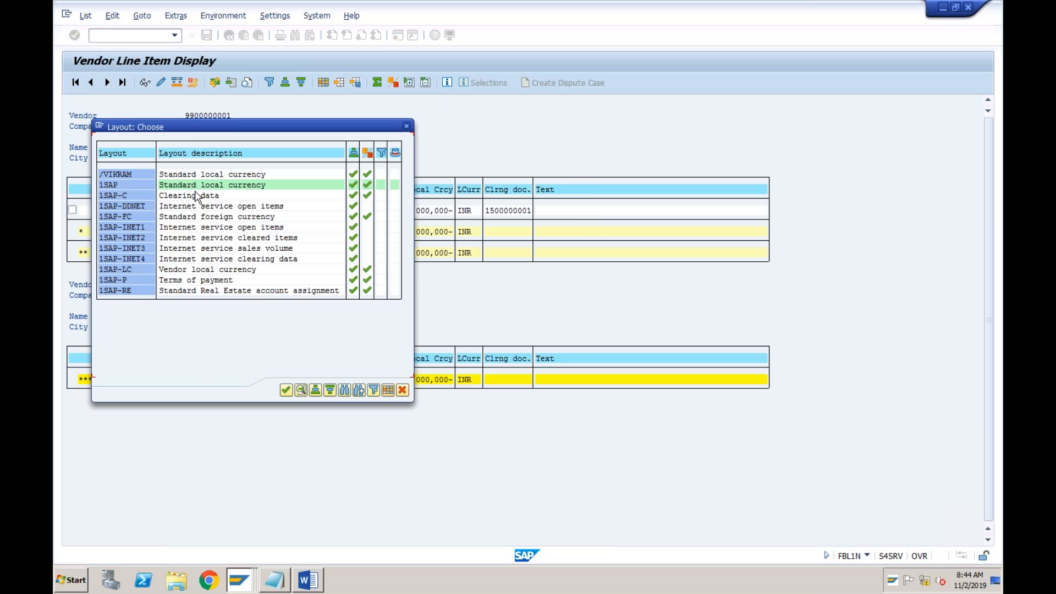
pyautogui.click(126, 175)
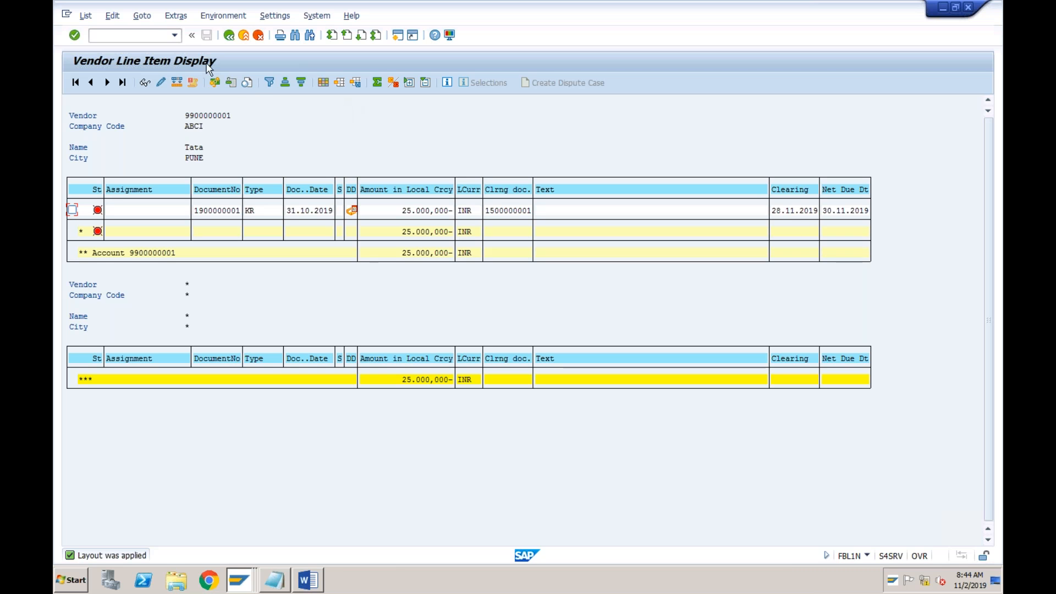
# Open the BP transaction and start creating a new organization business partner
pyautogui.click(159, 37)
pyautogui.write('bp')
pyautogui.write('/n')
pyautogui.press('Return')
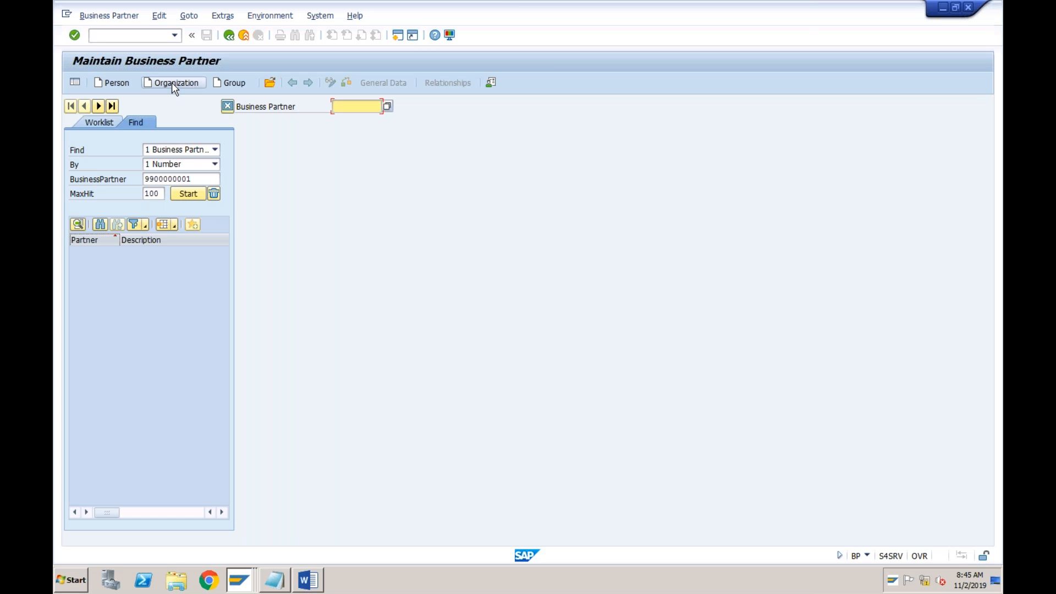
pyautogui.click(172, 83)
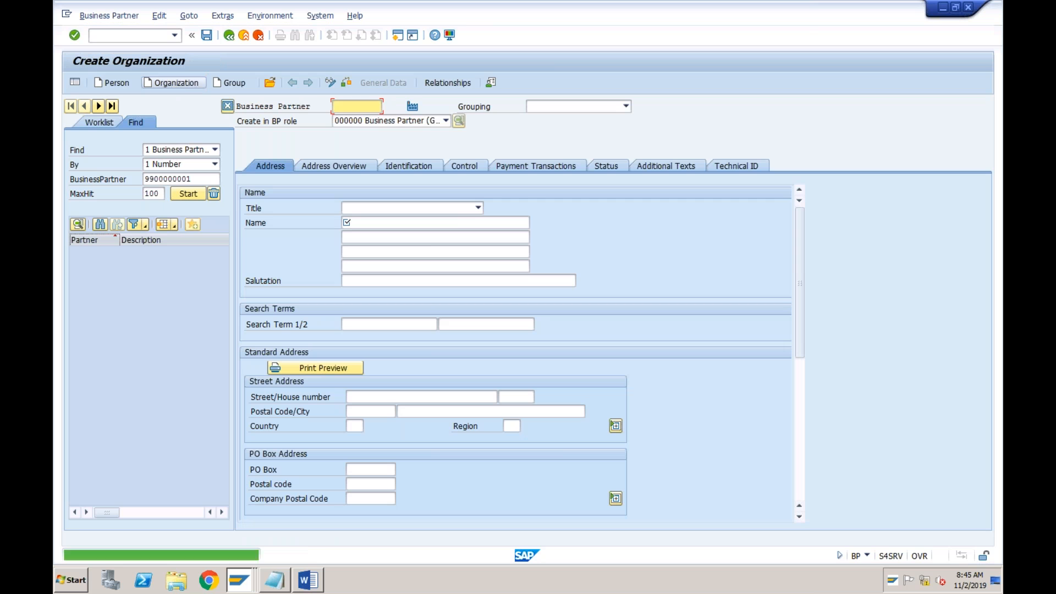
# Set the grouping to ABC1 Domestic and create the business partner in role FLCU00 FI Customer
pyautogui.click(541, 108)
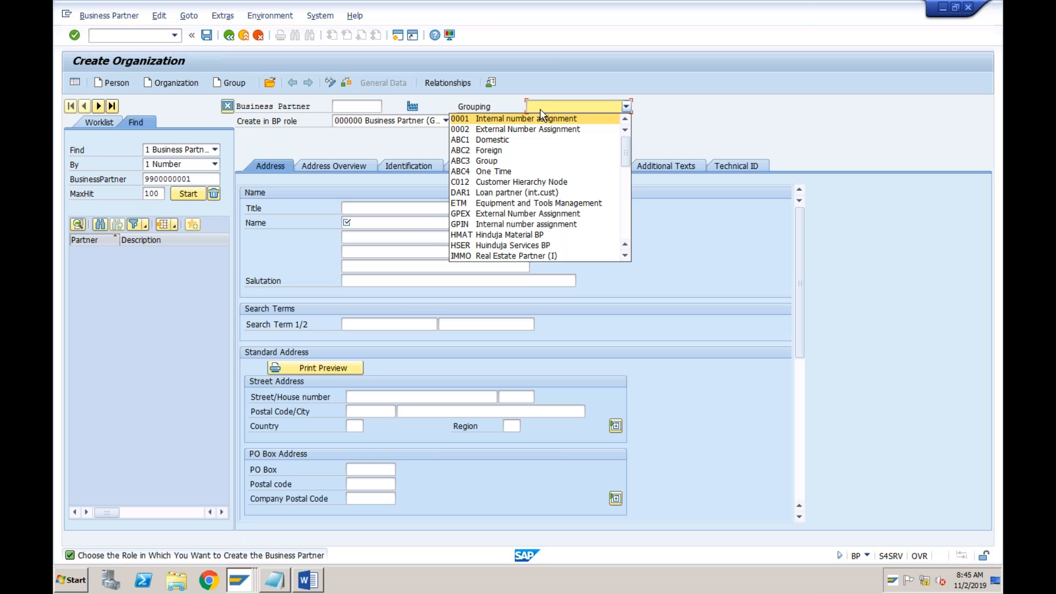
pyautogui.click(502, 141)
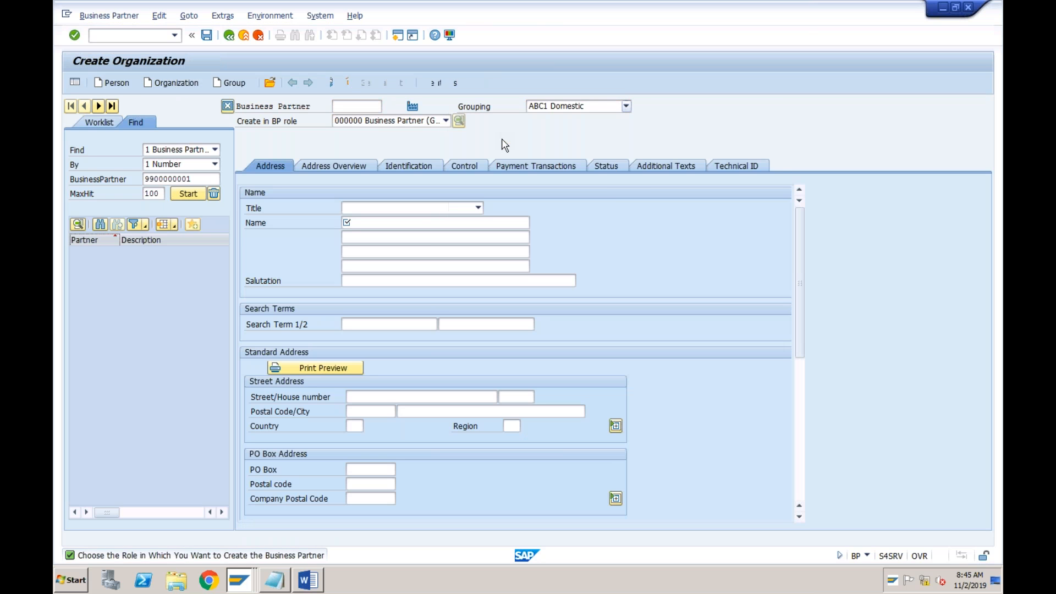
pyautogui.click(444, 121)
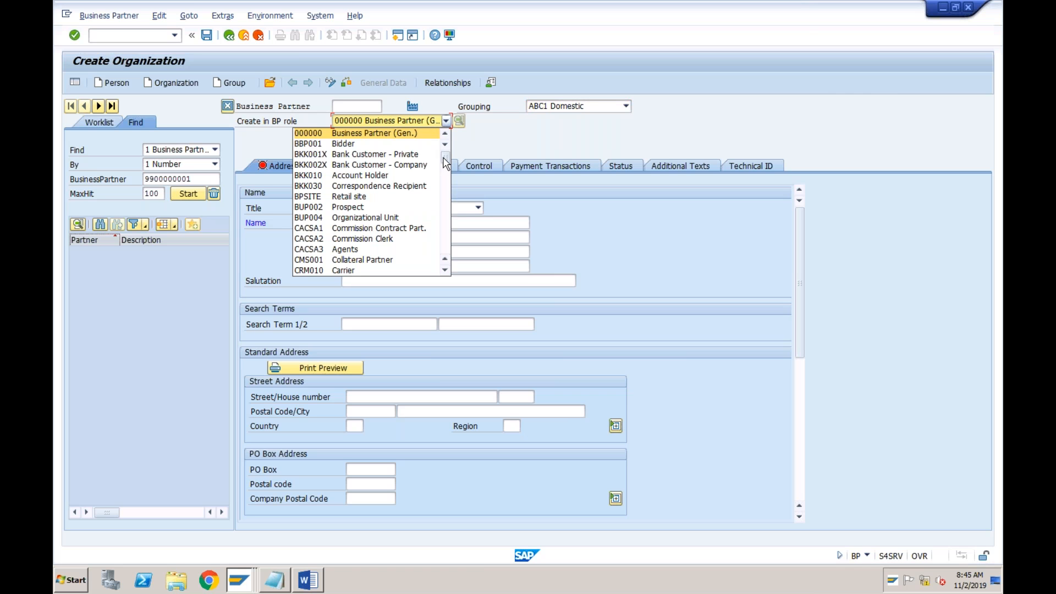
pyautogui.click(445, 187)
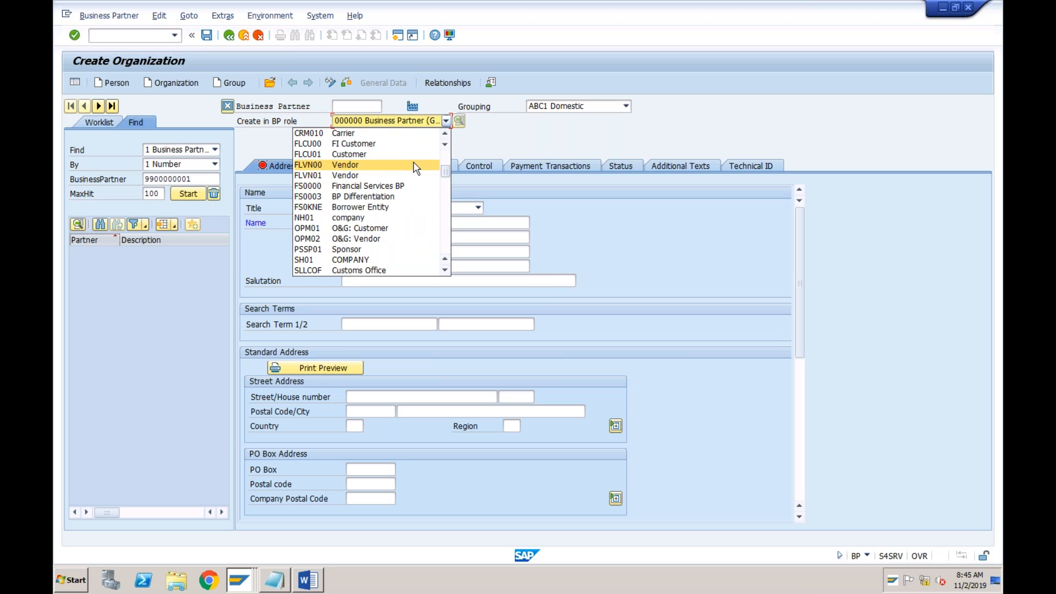
pyautogui.click(341, 146)
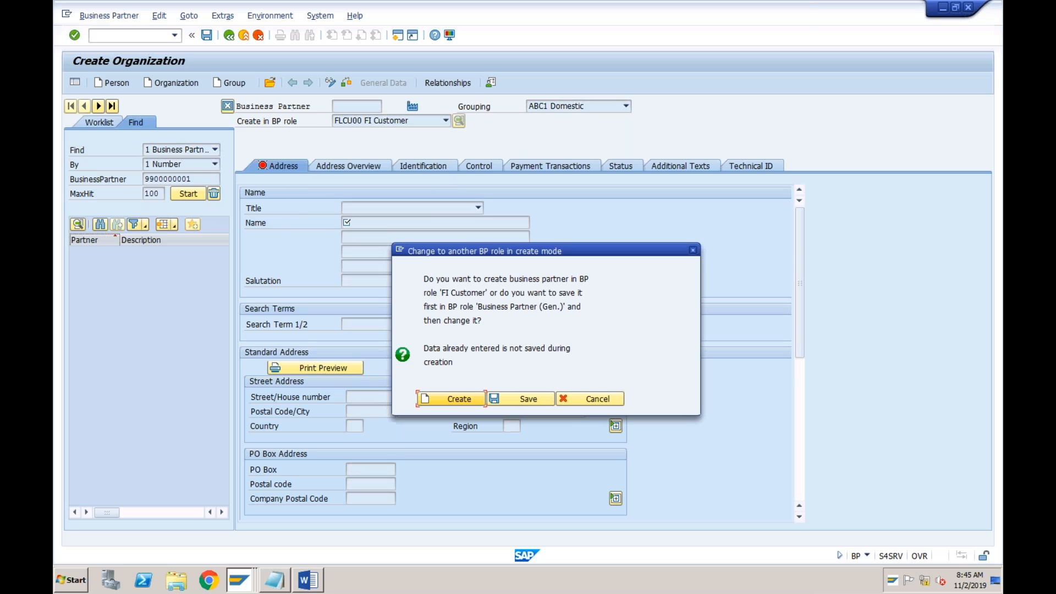
pyautogui.click(449, 397)
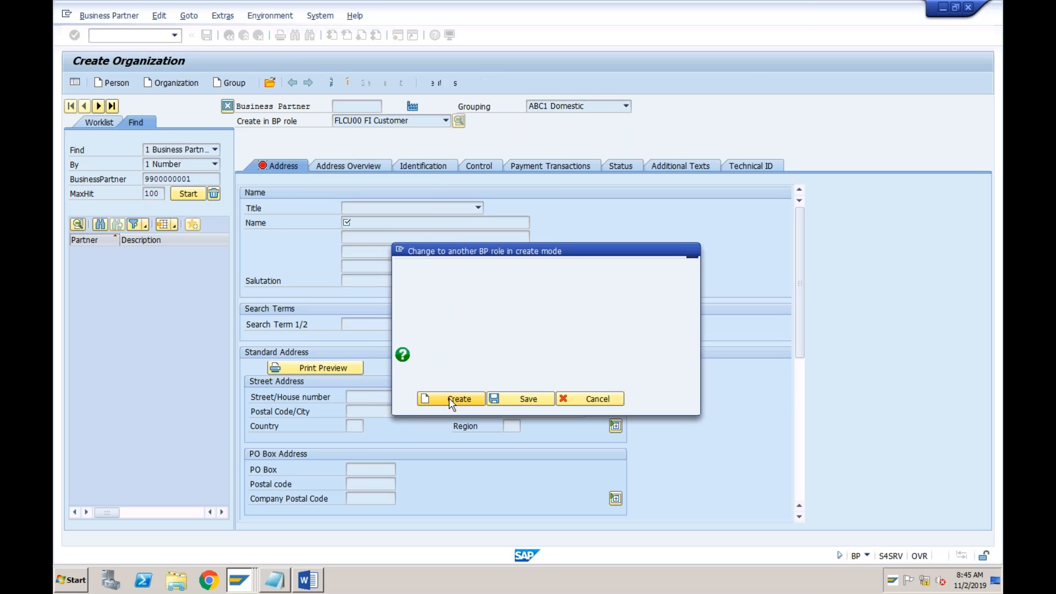
# Set the title to 0003 Company and enter Amazon as both the name and the first search term
pyautogui.click(478, 207)
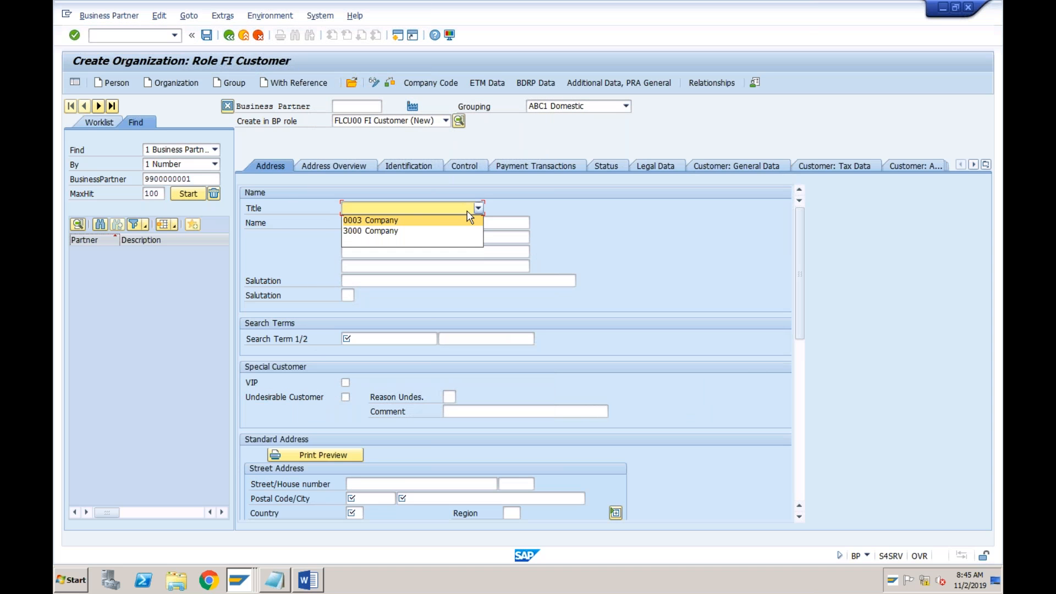
pyautogui.click(426, 229)
pyautogui.click(384, 224)
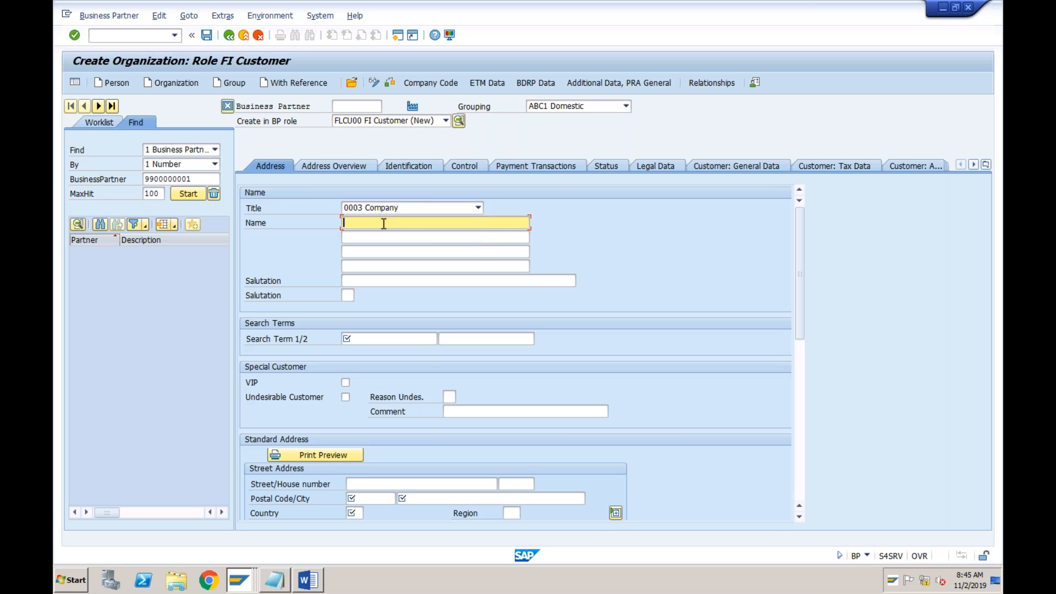
pyautogui.write('Amazon')
pyautogui.click(363, 339)
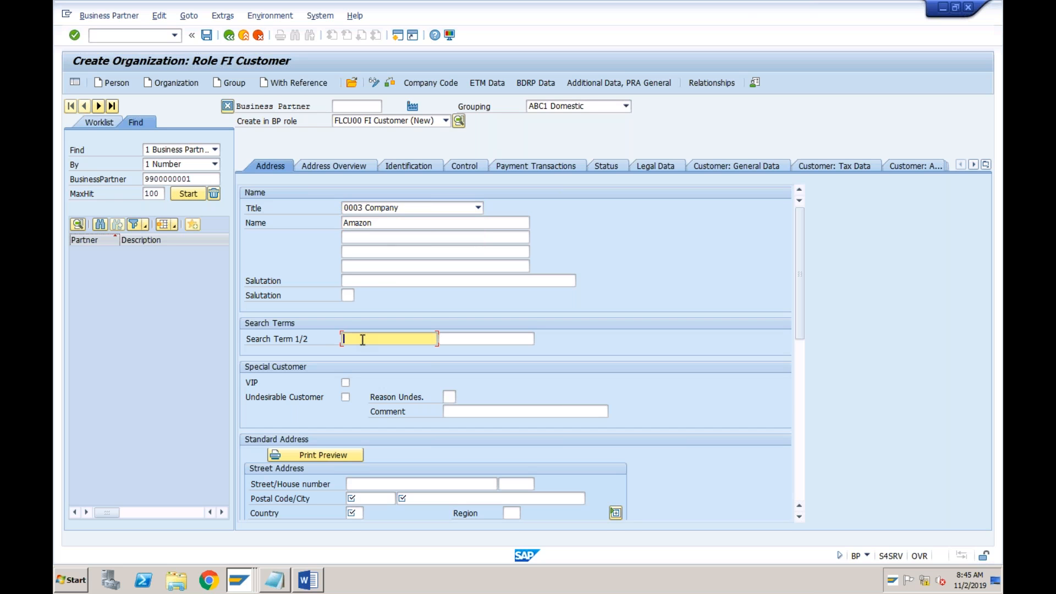
pyautogui.write('Amazon')
# Change the business partner grouping to ABC2 Foreign
pyautogui.click(369, 499)
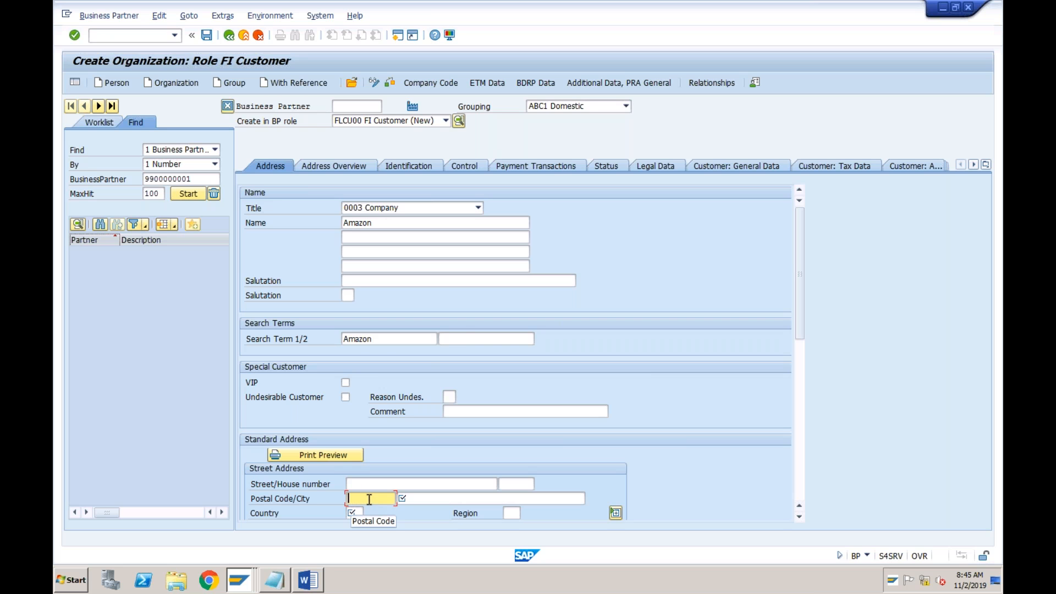
pyautogui.click(604, 110)
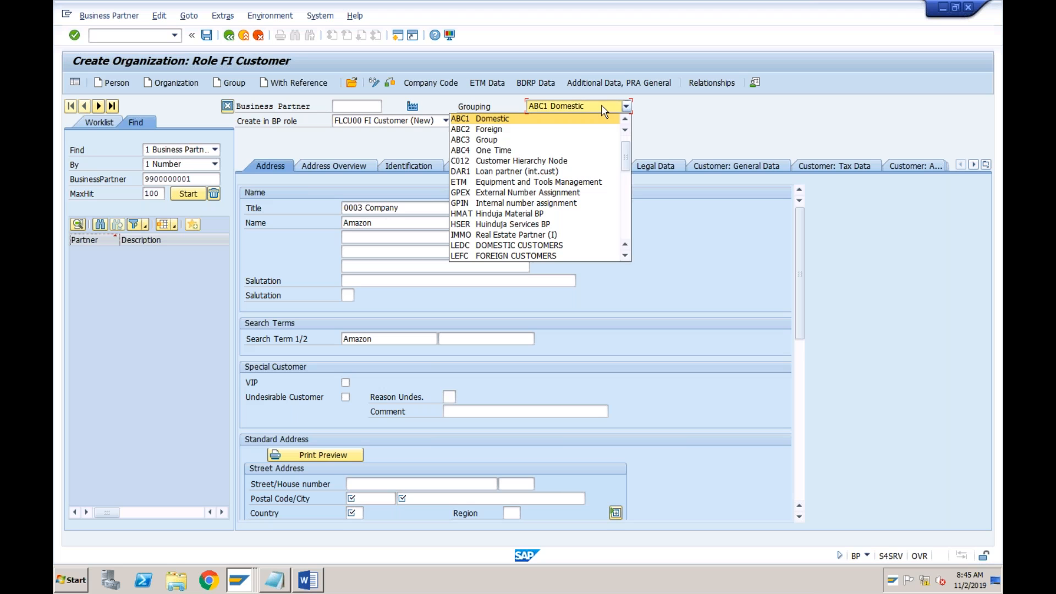
pyautogui.click(507, 134)
pyautogui.press('Return')
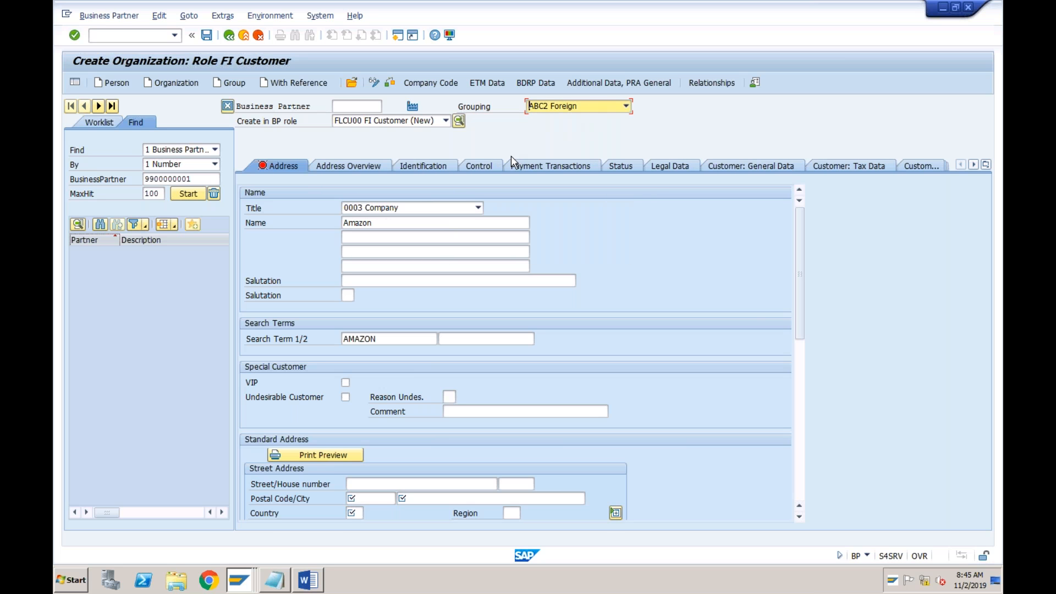
# Fill in the standard address with postal code 12345, city New York and country US
pyautogui.click(362, 498)
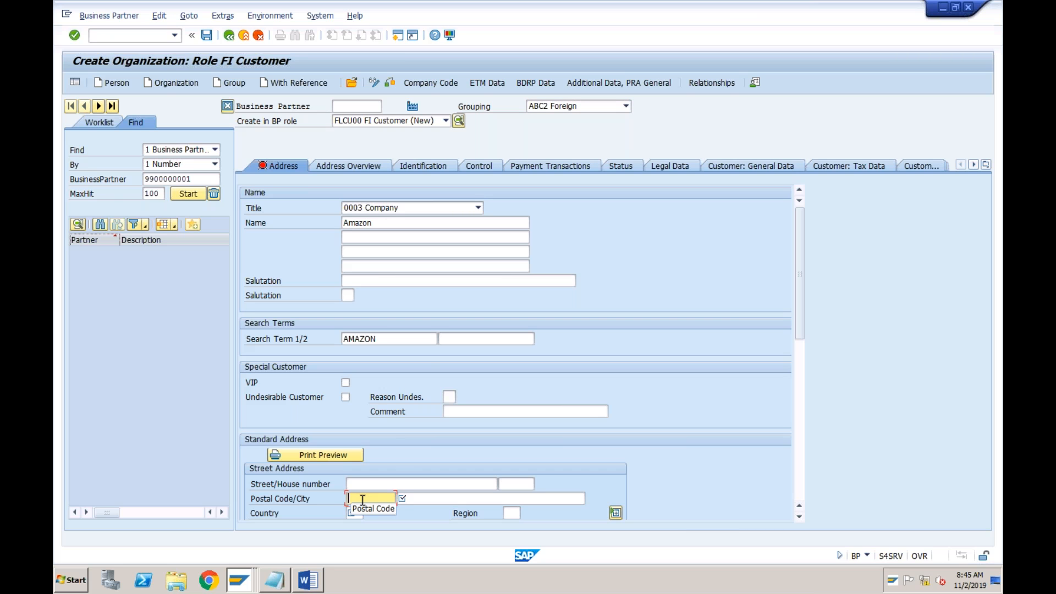
pyautogui.write('12345')
pyautogui.press('Tab')
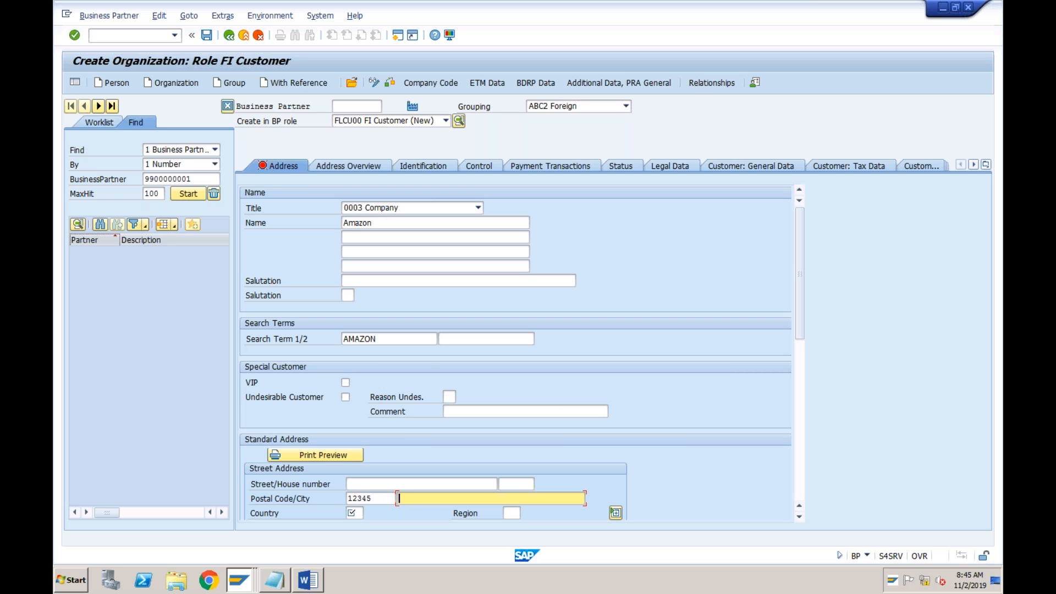
pyautogui.write('New York')
pyautogui.press('Tab')
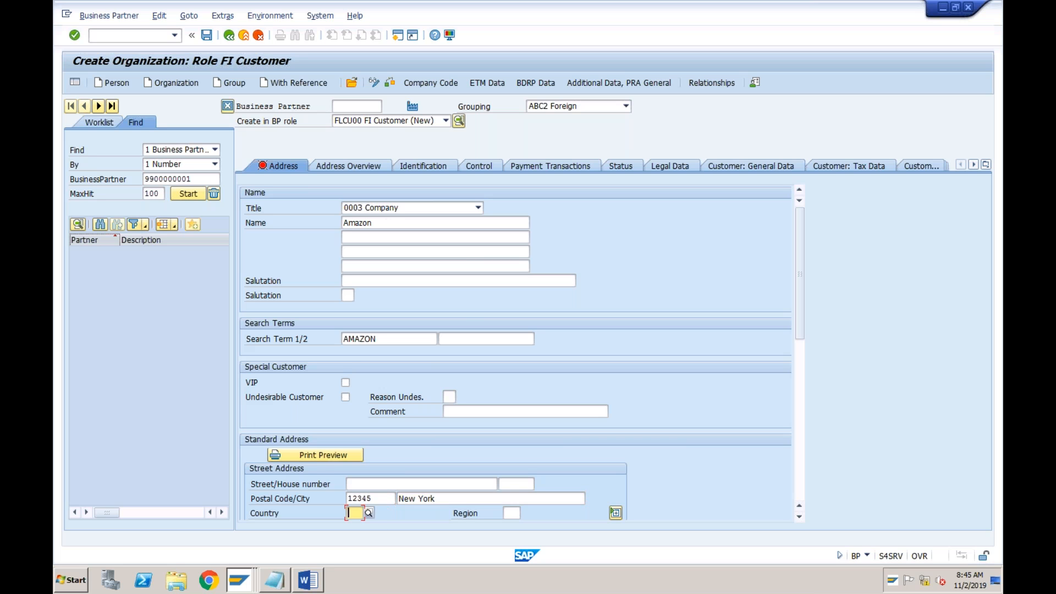
pyautogui.write('US')
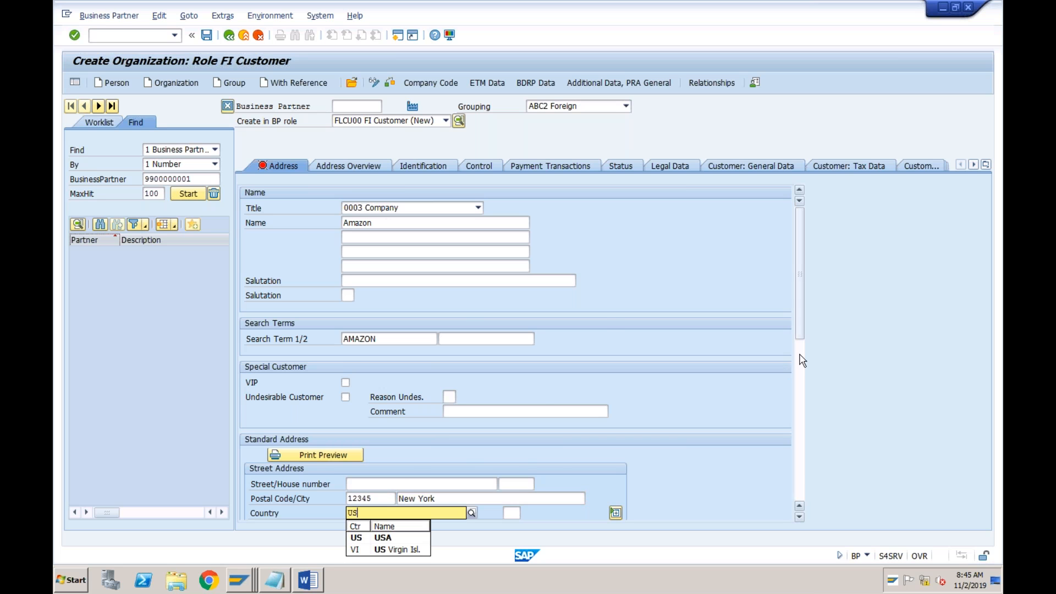
# Set the communication language to EN English
pyautogui.click(800, 356)
pyautogui.moveTo(801, 360); pyautogui.dragTo(802, 314)
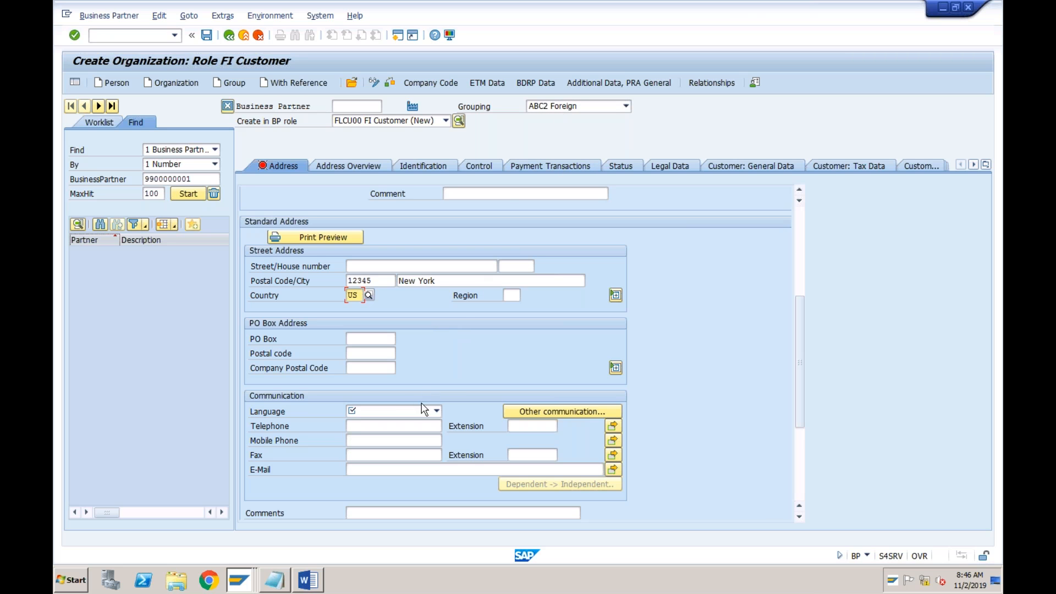
pyautogui.click(406, 414)
pyautogui.press('e')
pyautogui.press('n')
pyautogui.click(380, 507)
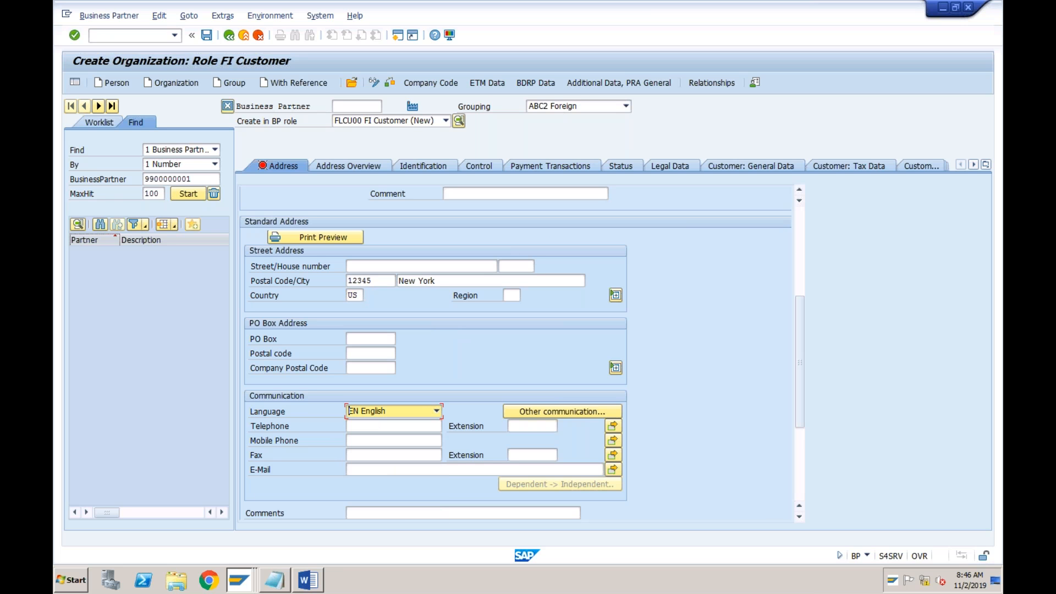
# Open the customer's company code data and enter company code ABCI
pyautogui.click(439, 84)
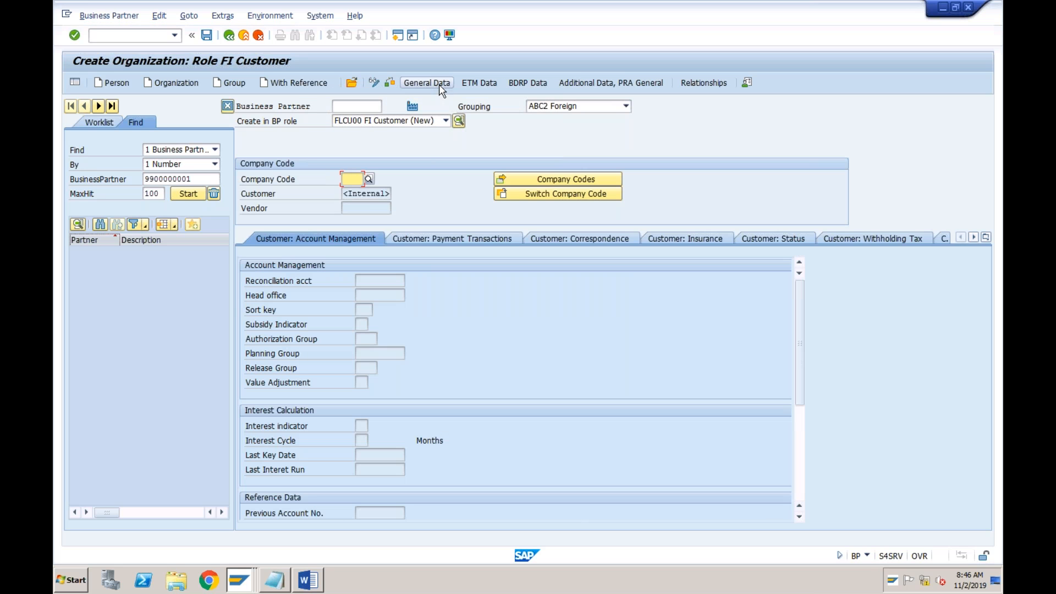
pyautogui.write('abci')
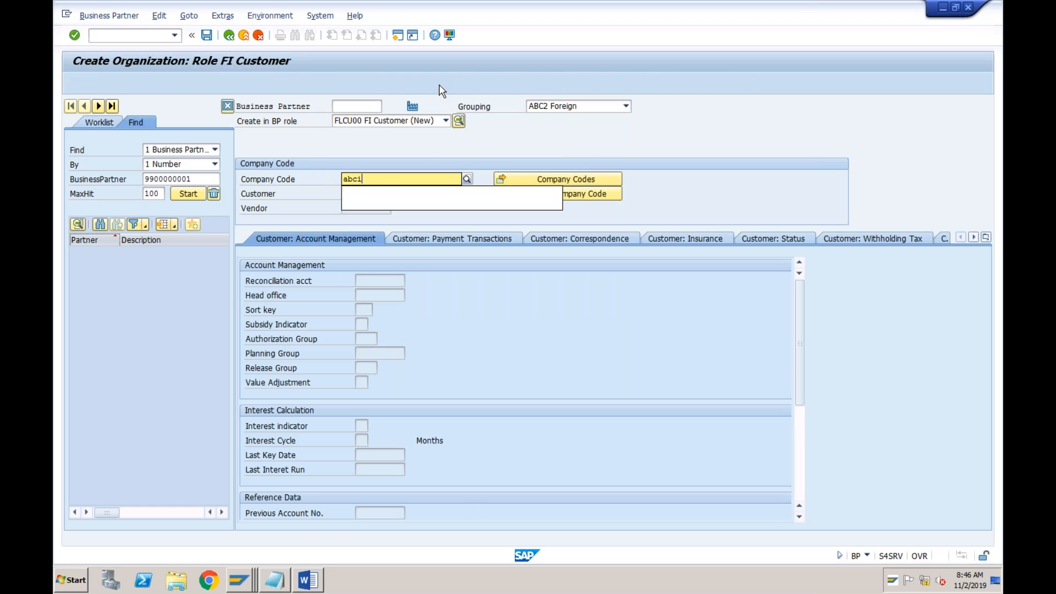
pyautogui.press('Return')
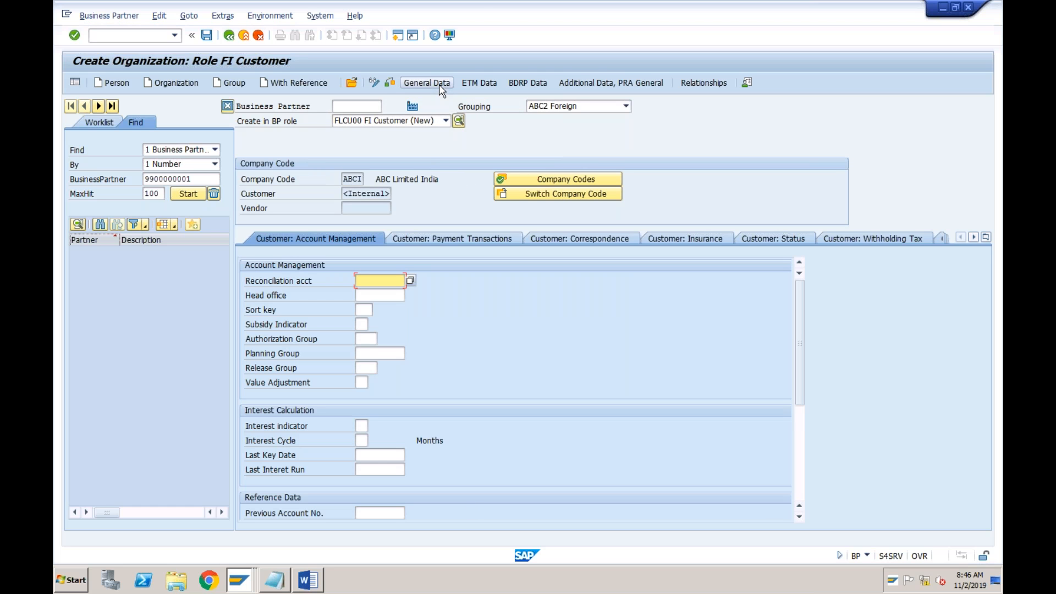
# Assign reconciliation account 2002 Sundry Debtors - For to the customer and save the business partner
pyautogui.click(410, 280)
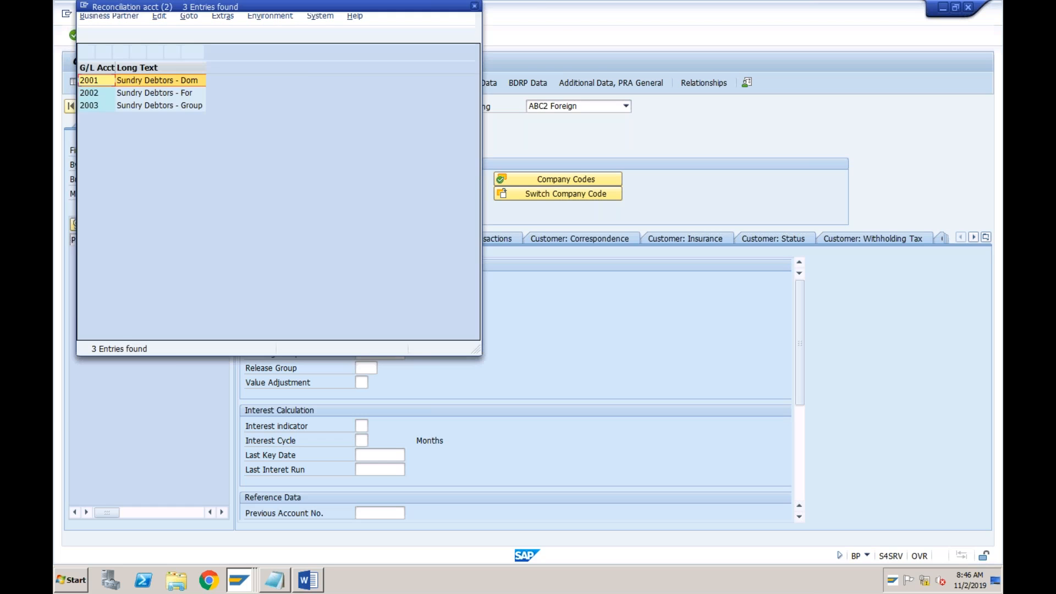
pyautogui.click(183, 93)
pyautogui.click(173, 82)
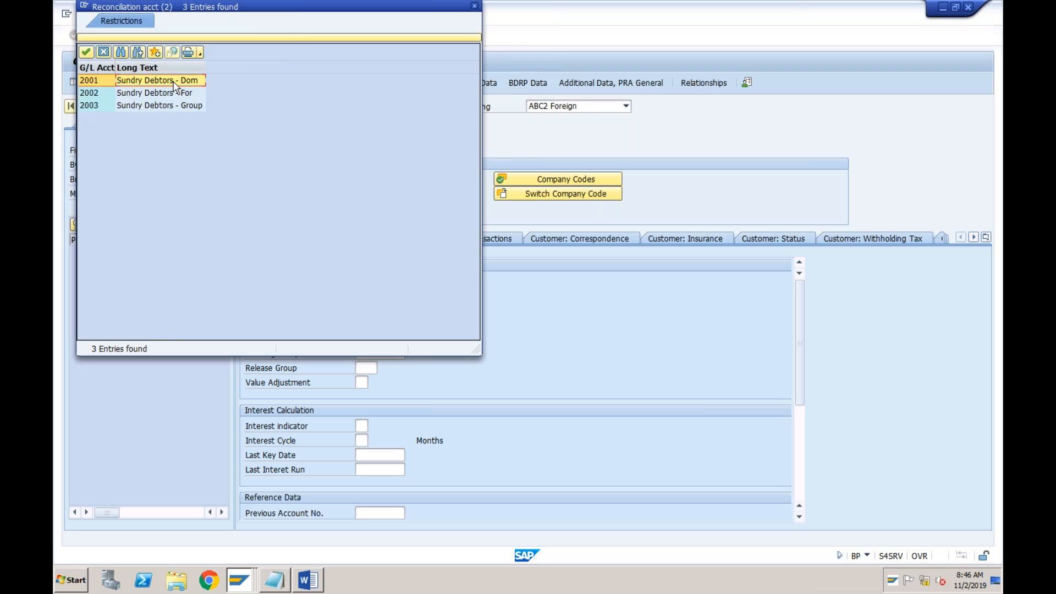
pyautogui.doubleClick(163, 94)
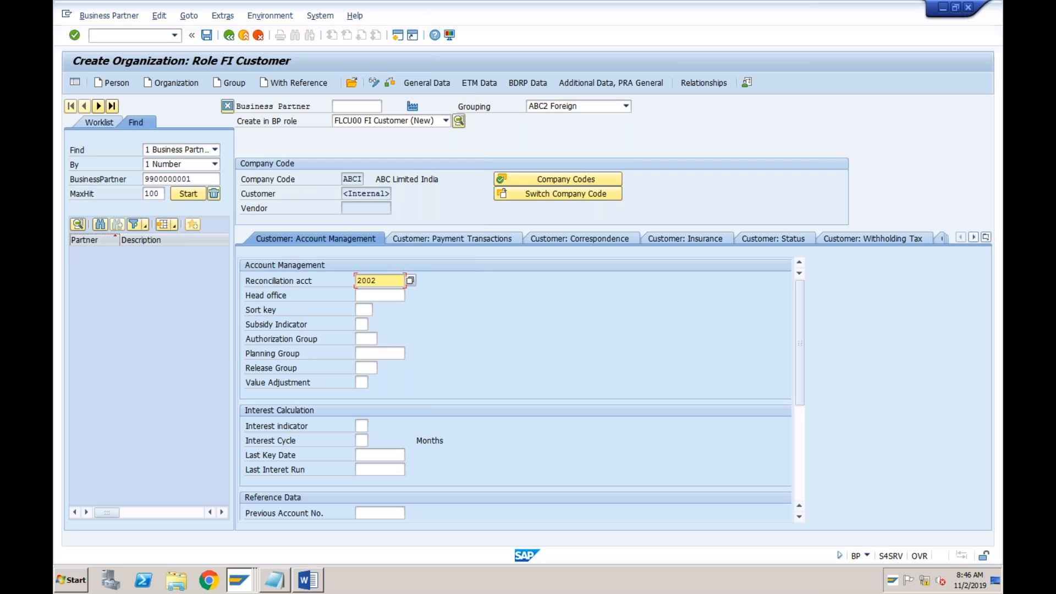
pyautogui.click(207, 35)
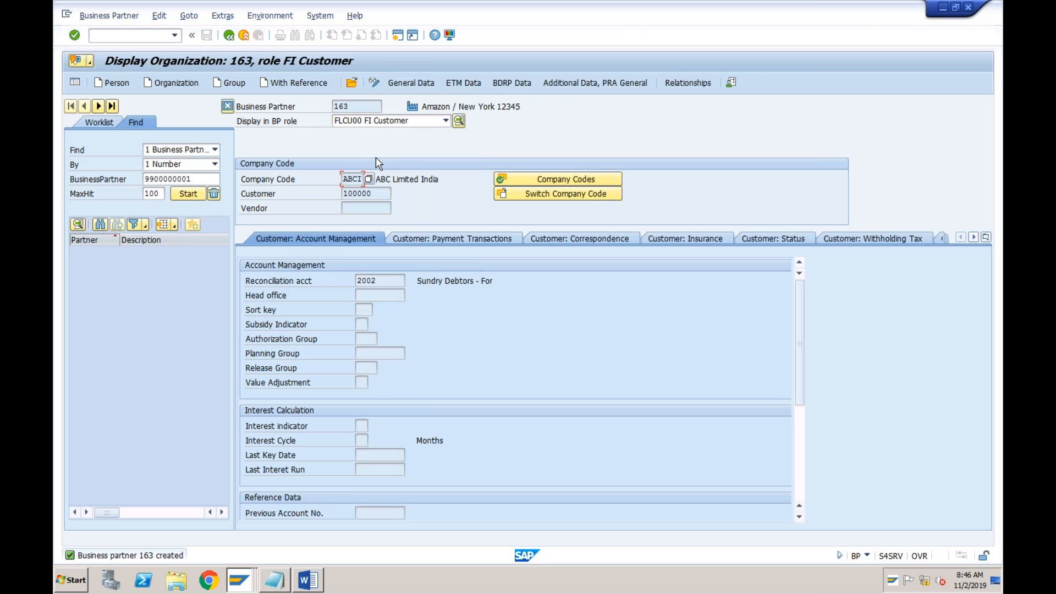
# Examine the business partner number and the customer number assigned to Amazon
pyautogui.click(358, 107)
pyautogui.moveTo(374, 193); pyautogui.dragTo(342, 193)
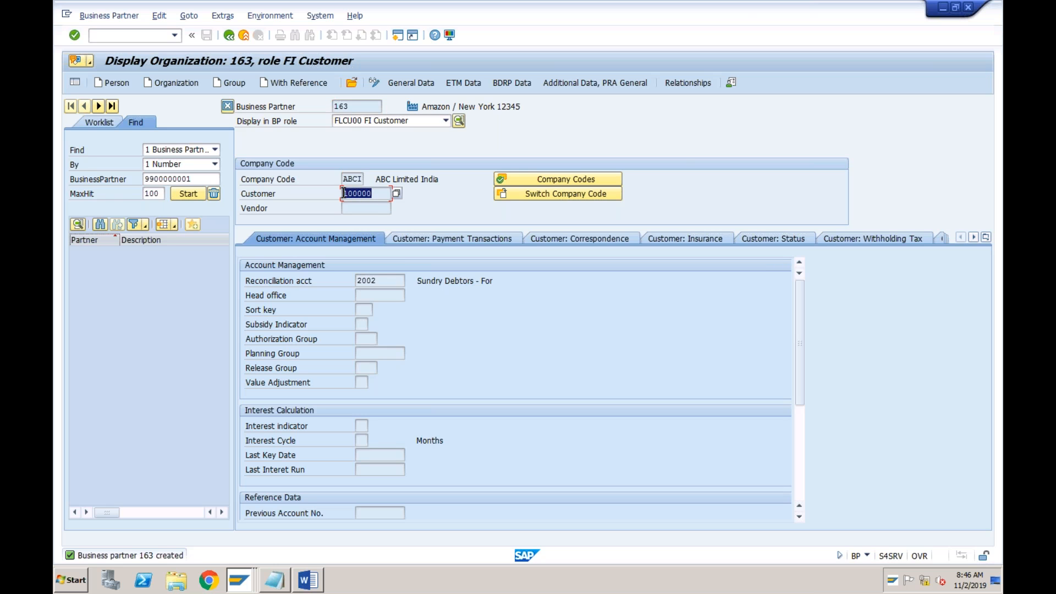
pyautogui.click(343, 193)
pyautogui.click(376, 194)
pyautogui.moveTo(378, 195); pyautogui.dragTo(345, 193)
pyautogui.click(344, 193)
# Check the customer transaction list in Notepad and the TATA Power Limited sample invoice in Word
pyautogui.click(275, 580)
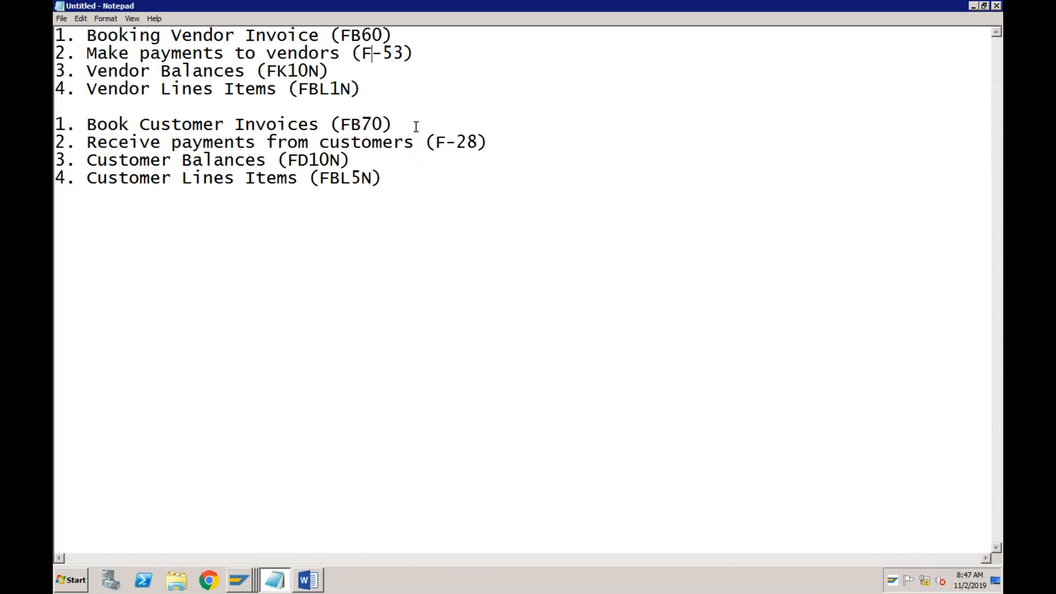
pyautogui.click(416, 126)
pyautogui.click(310, 587)
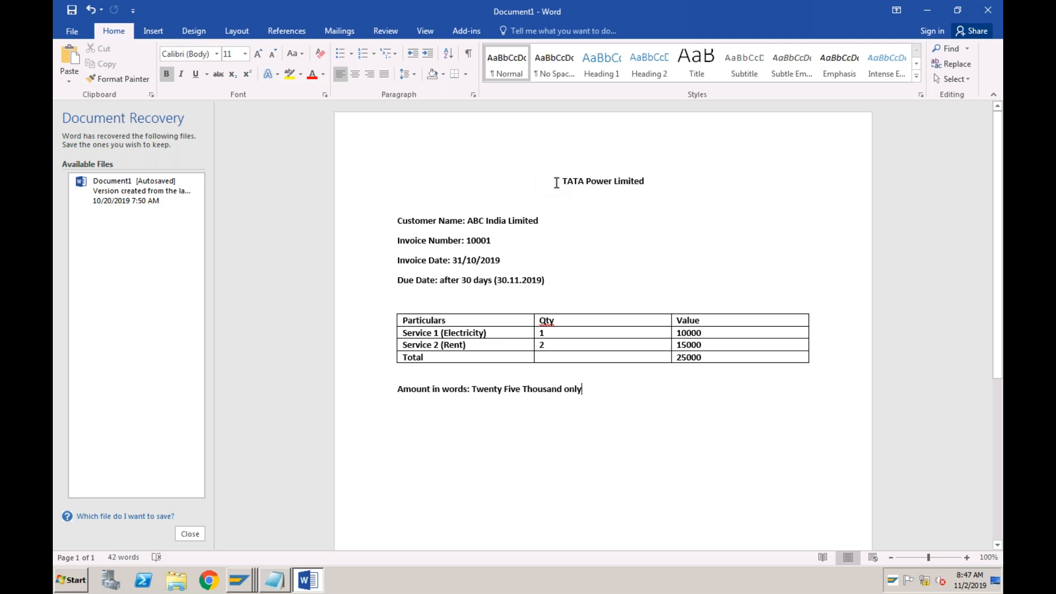
pyautogui.click(502, 220)
pyautogui.click(75, 31)
pyautogui.click(79, 88)
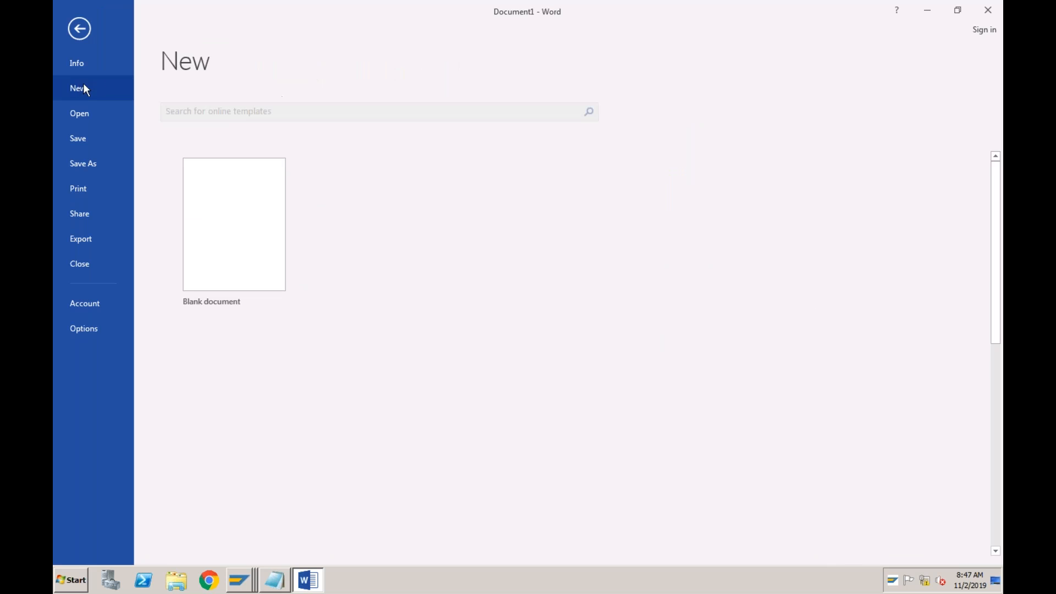
pyautogui.click(231, 198)
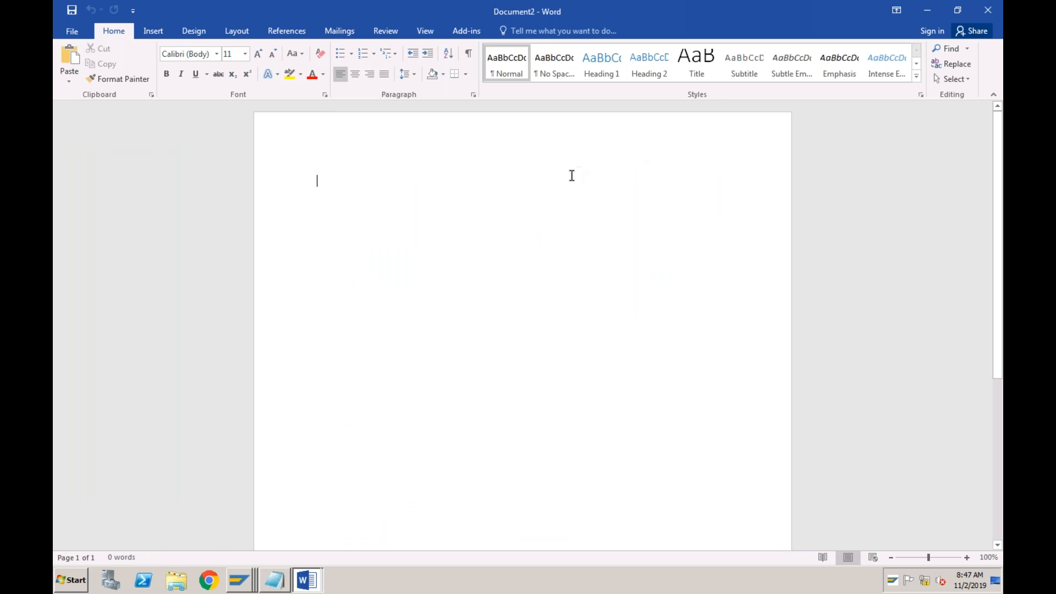
pyautogui.write('ABC')
pyautogui.click(988, 10)
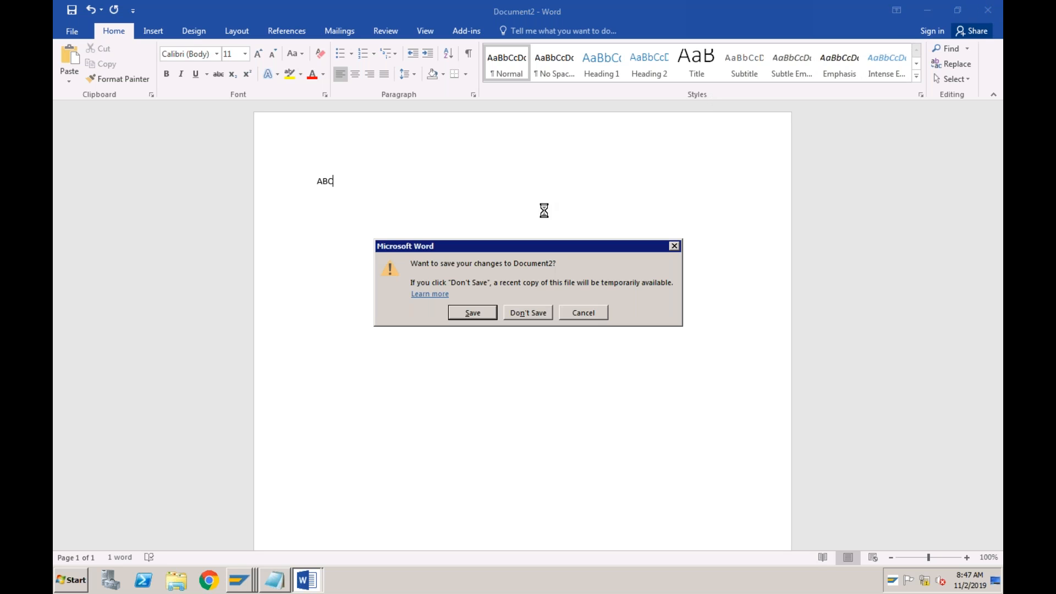
pyautogui.click(531, 310)
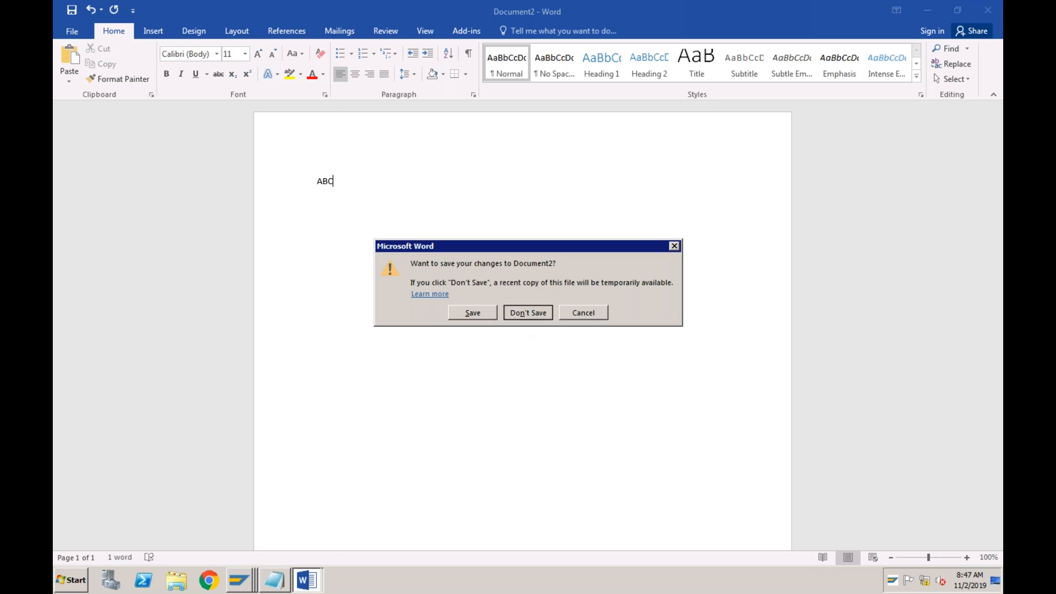
# Copy the complete TATA Power Limited invoice into a new blank Word document
pyautogui.moveTo(562, 180); pyautogui.dragTo(662, 436)
pyautogui.hotkey('ctrl', 'c')
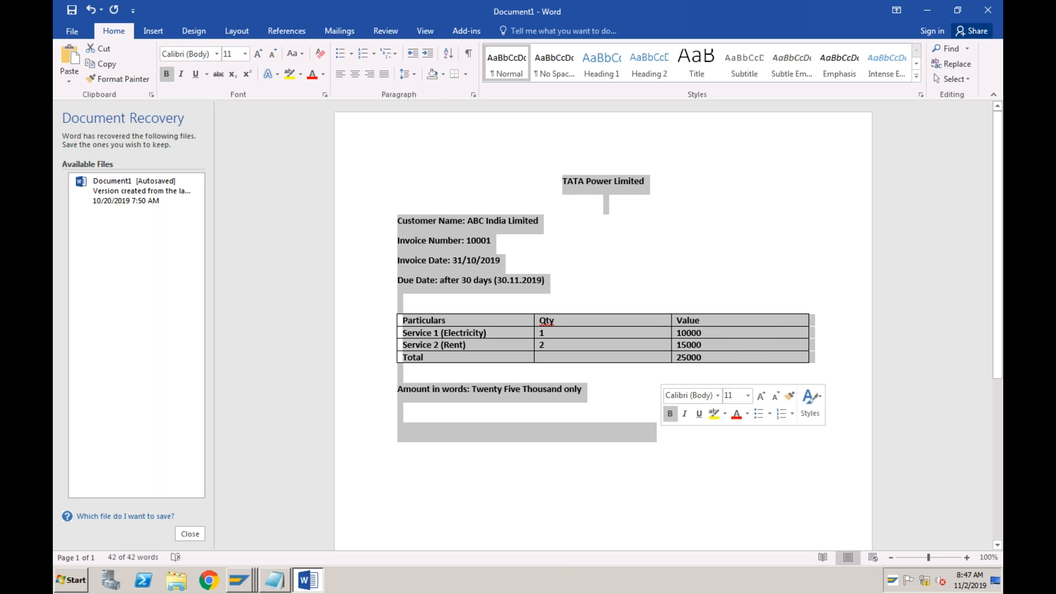
pyautogui.click(71, 32)
pyautogui.click(84, 89)
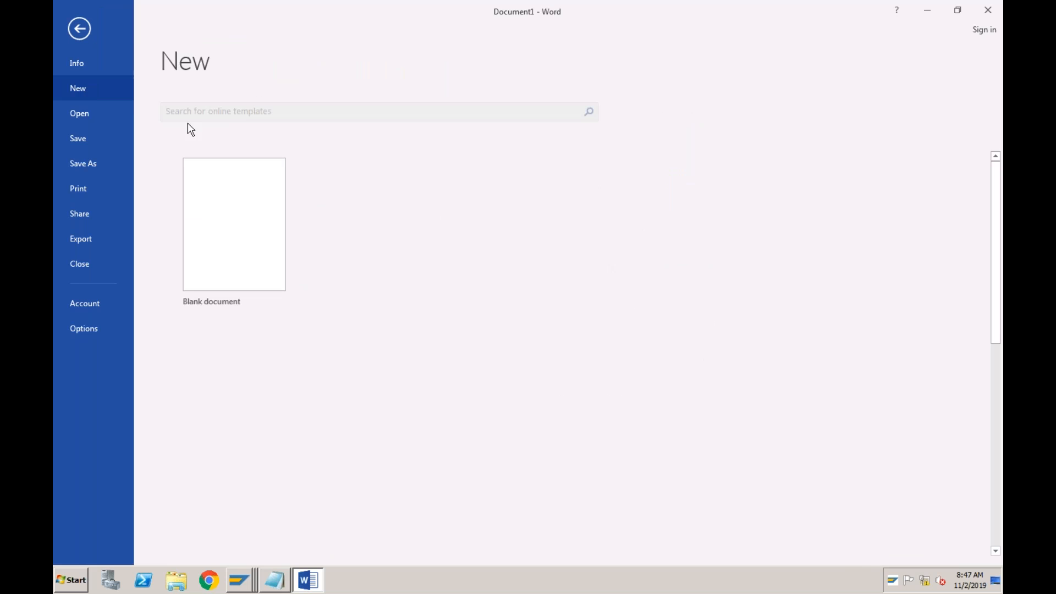
pyautogui.click(234, 226)
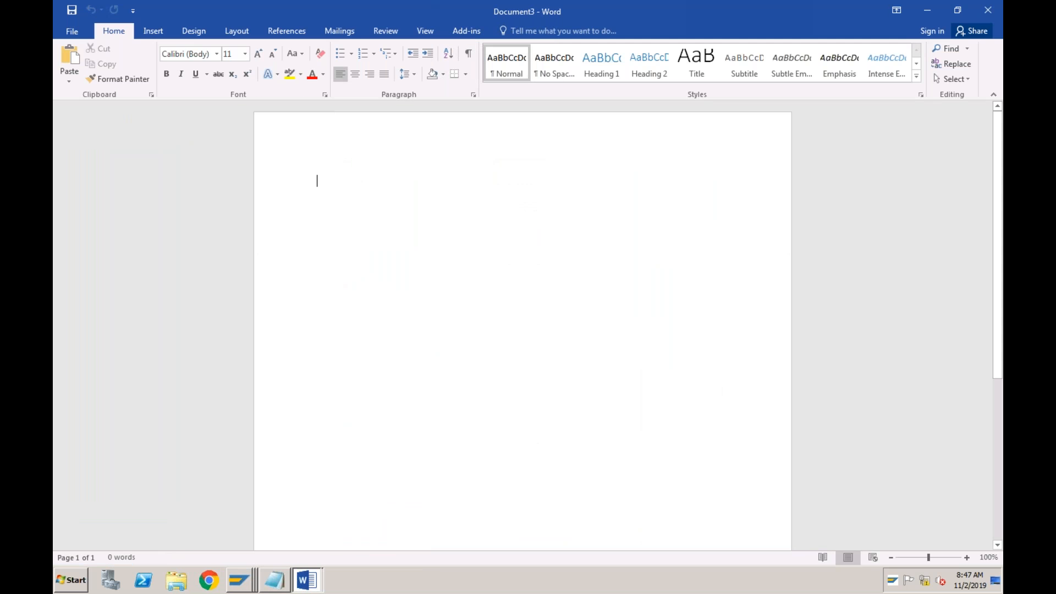
pyautogui.hotkey('ctrl', 'v')
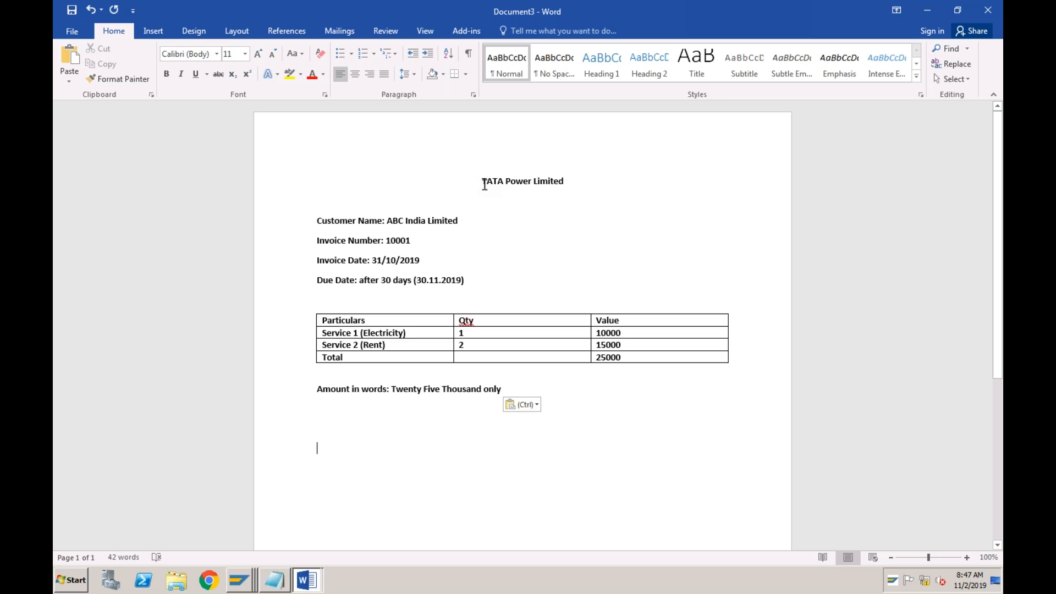
# Replace the company heading of the copied invoice with ABC India Ltd
pyautogui.click(485, 184)
pyautogui.hotkey('shift', 'Right')
pyautogui.hotkey('shift', 'Right')
pyautogui.hotkey('shift', 'Right')
pyautogui.hotkey('shift', 'Right')
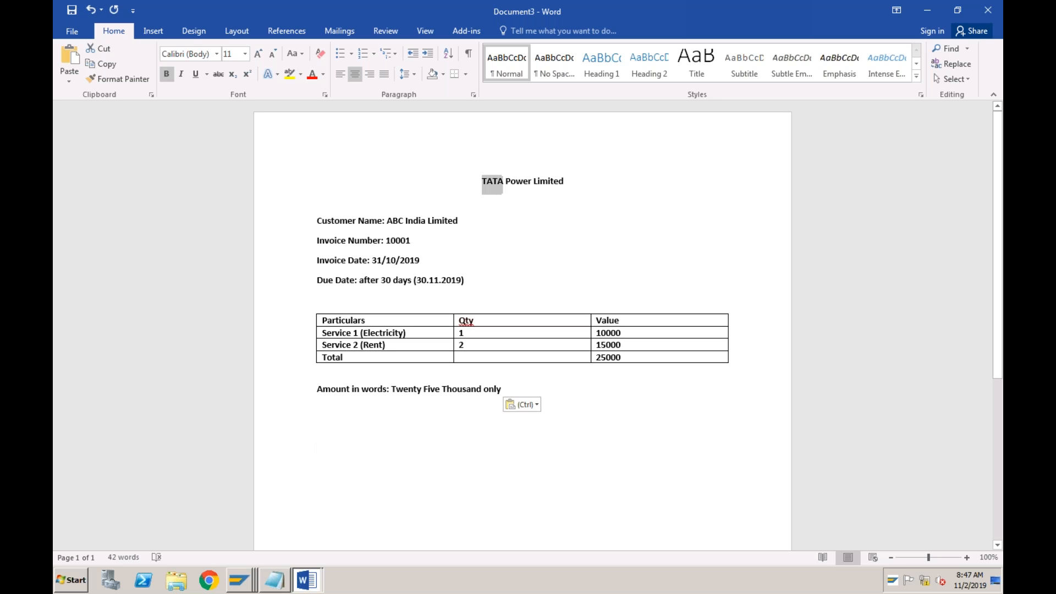
pyautogui.hotkey('shift', 'Right')
pyautogui.hotkey('shift', 'Right')
pyautogui.hotkey('shift', 'Right')
pyautogui.hotkey('shift', 'Right')
pyautogui.hotkey('shift', 'Right')
pyautogui.hotkey('shift', 'Right')
pyautogui.hotkey('shift', 'Right')
pyautogui.hotkey('shift', 'Right')
pyautogui.hotkey('shift', 'Right')
pyautogui.hotkey('shift', 'Right')
pyautogui.hotkey('shift', 'Right')
pyautogui.hotkey('shift', 'Right')
pyautogui.hotkey('shift', 'Right')
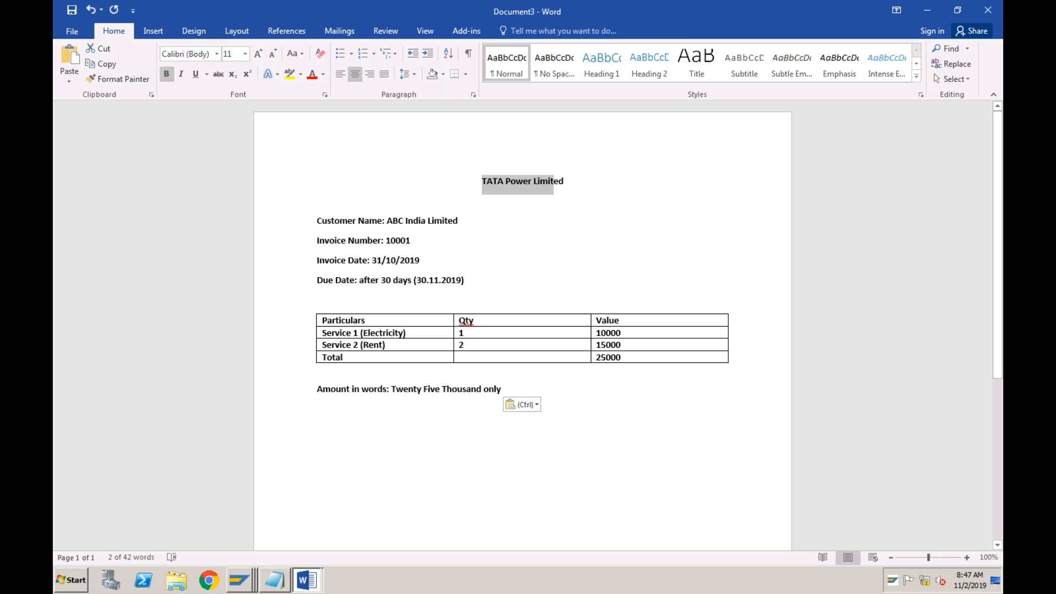
pyautogui.write('ABC ')
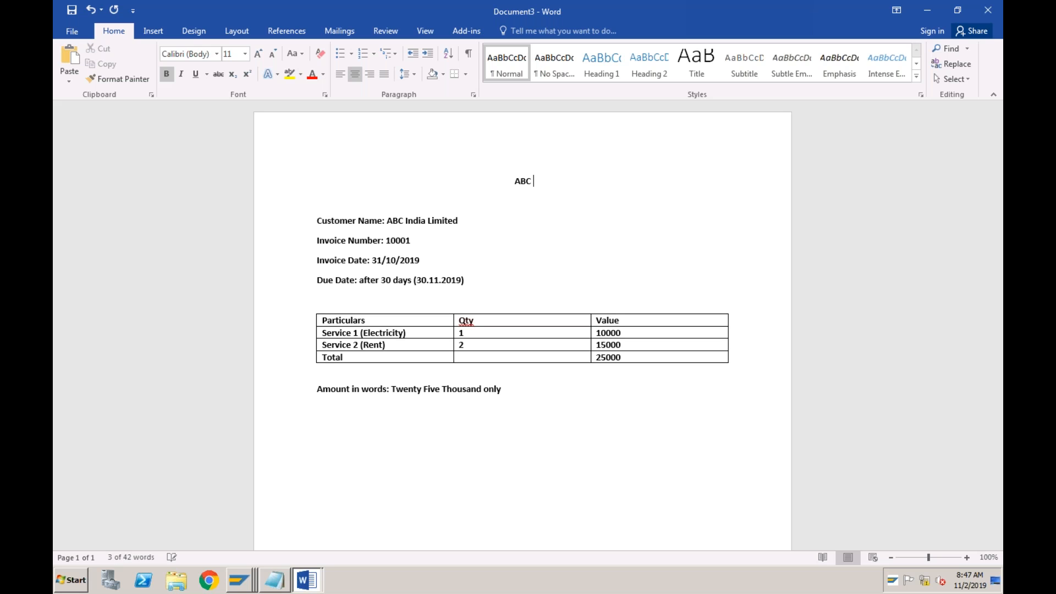
pyautogui.write('India Ltd')
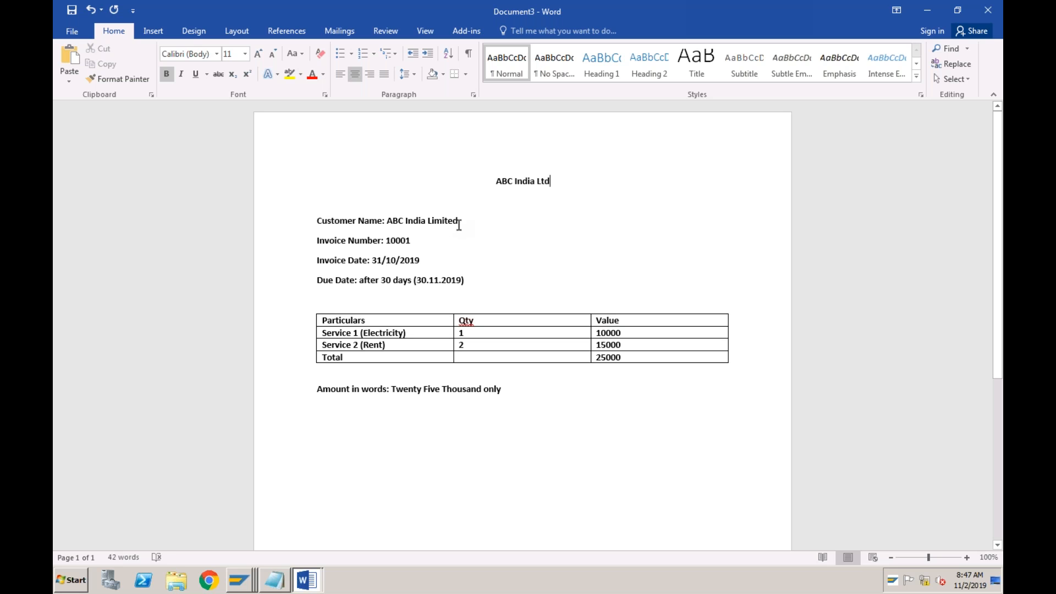
# Set the invoice's customer name to Amazon and its invoice number to 20001
pyautogui.moveTo(458, 222); pyautogui.dragTo(387, 221)
pyautogui.write('Amazon')
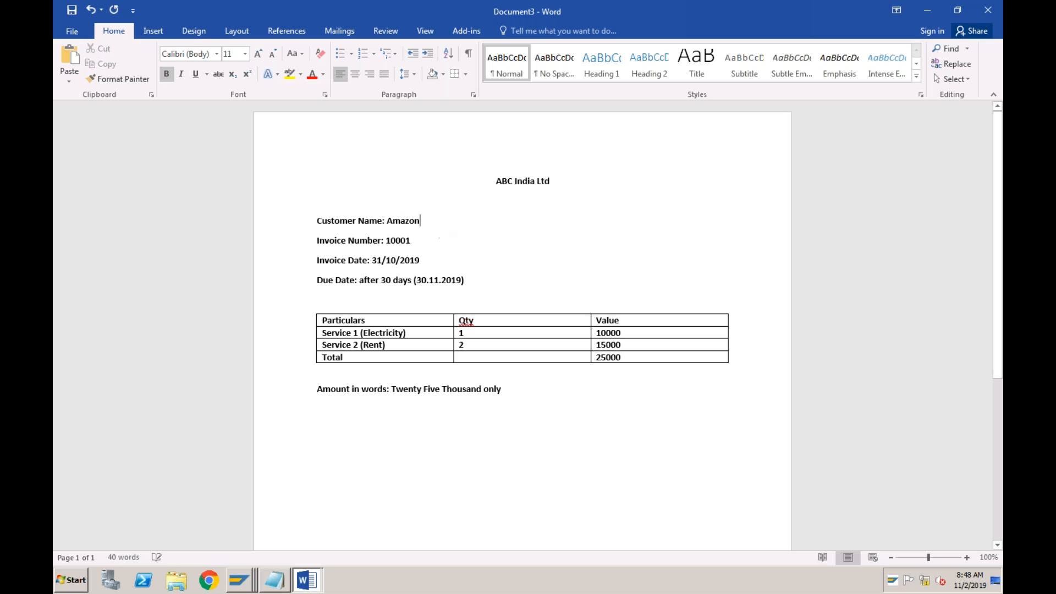
pyautogui.click(416, 242)
pyautogui.moveTo(391, 241); pyautogui.dragTo(386, 242)
pyautogui.write('2')
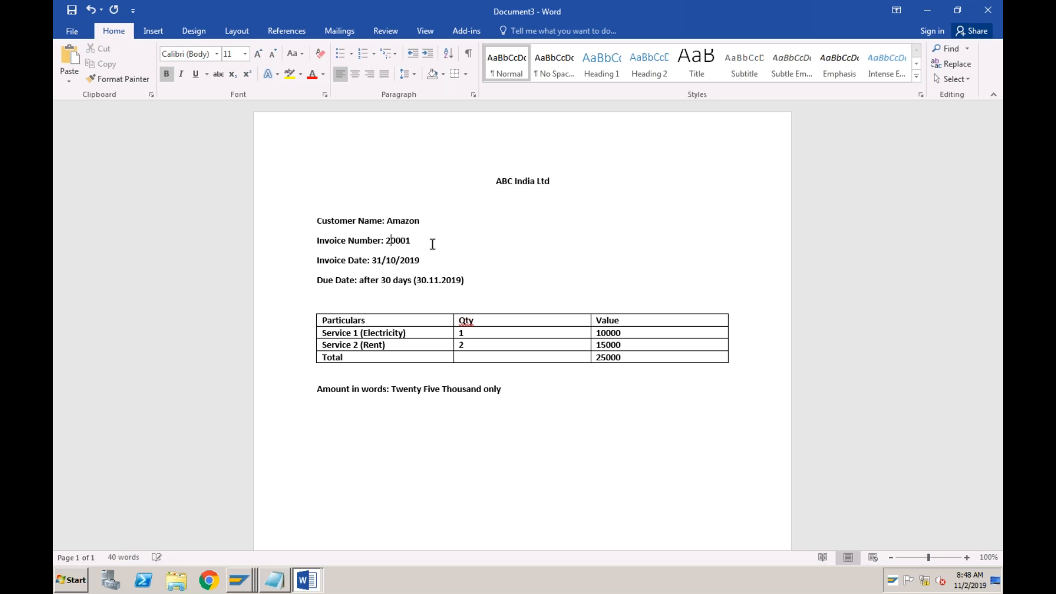
pyautogui.click(431, 280)
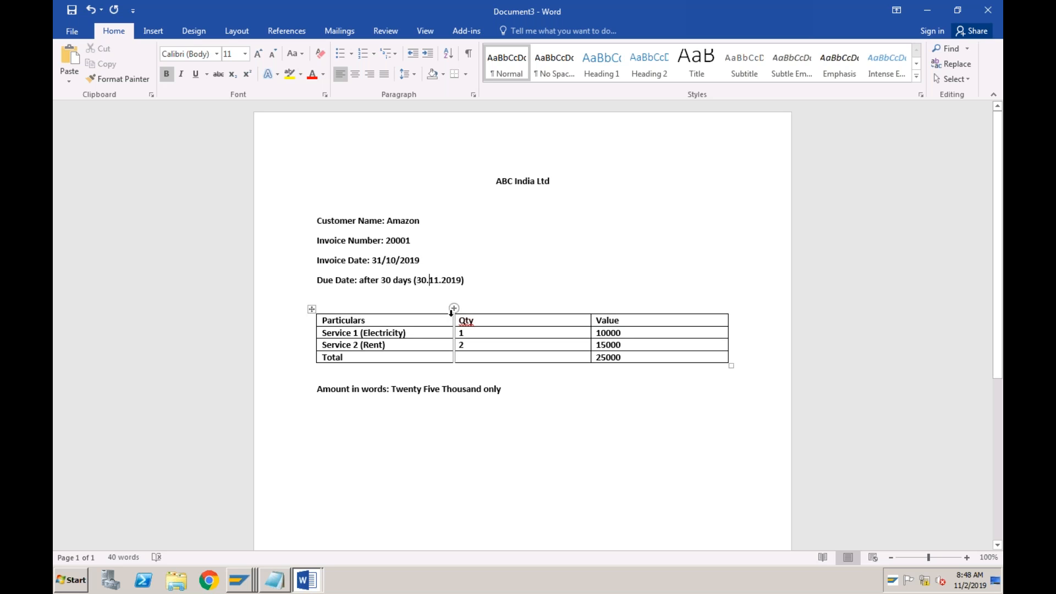
# Delete the entire Service 2 (Rent) row from the invoice table
pyautogui.click(425, 333)
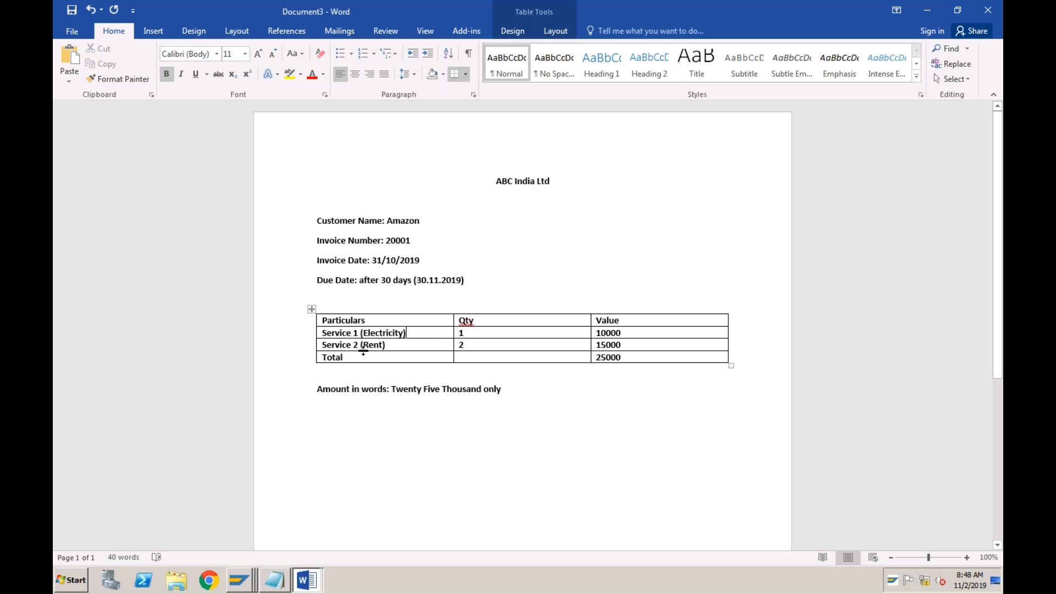
pyautogui.moveTo(324, 344); pyautogui.dragTo(614, 349)
pyautogui.press('BackSpace')
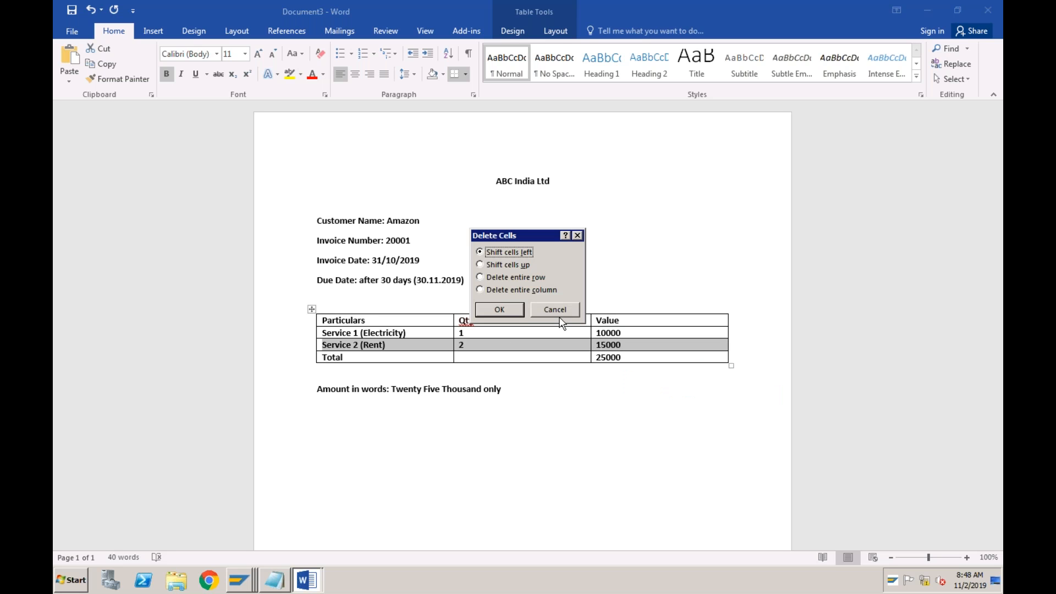
pyautogui.click(480, 277)
pyautogui.click(495, 310)
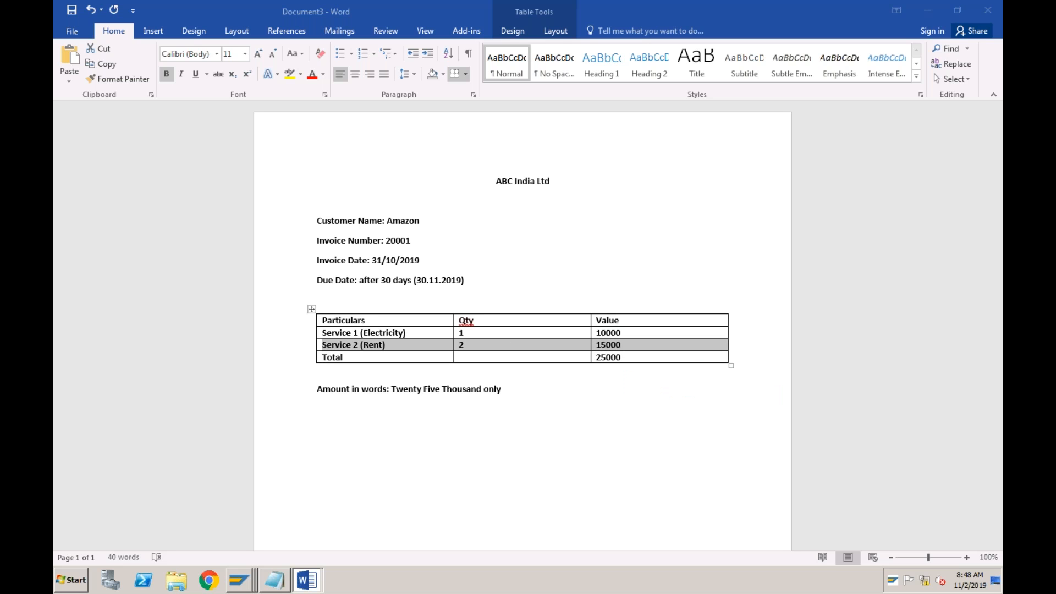
# Remove the text (Electricity) from the Service 1 entry in the invoice table
pyautogui.click(423, 334)
pyautogui.press('BackSpace')
pyautogui.press('BackSpace')
pyautogui.press('BackSpace')
pyautogui.press('BackSpace')
pyautogui.press('BackSpace')
pyautogui.press('BackSpace')
pyautogui.press('BackSpace')
pyautogui.press('BackSpace')
pyautogui.press('BackSpace')
pyautogui.press('BackSpace')
pyautogui.press('BackSpace')
pyautogui.press('BackSpace')
pyautogui.press('BackSpace')
pyautogui.press('BackSpace')
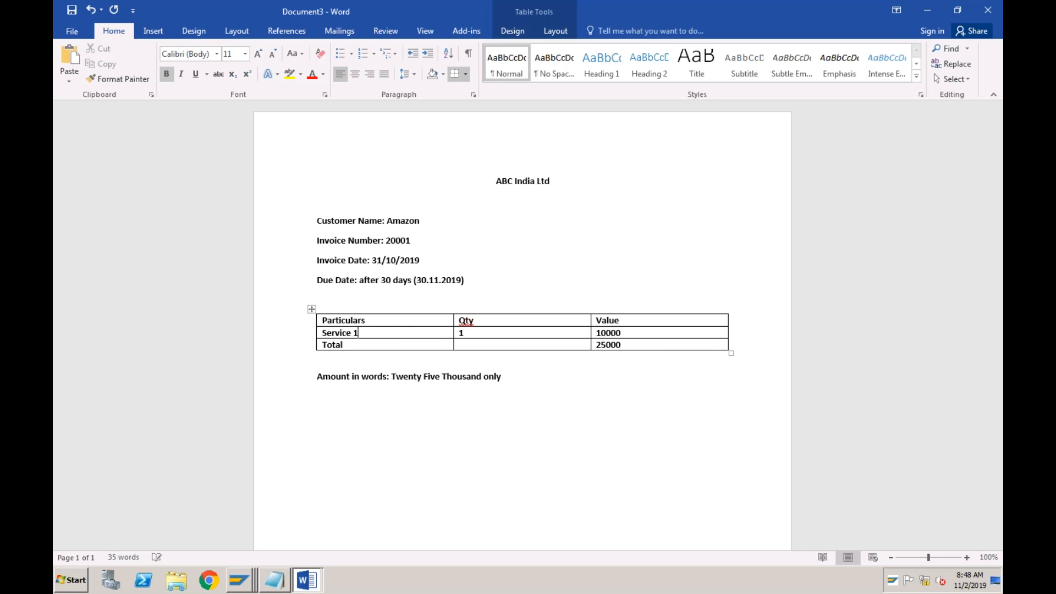
# Set the invoice total to 10000 and change the amount in words to Ten Thousand only
pyautogui.click(622, 345)
pyautogui.press('BackSpace')
pyautogui.press('BackSpace')
pyautogui.press('BackSpace')
pyautogui.press('BackSpace')
pyautogui.press('BackSpace')
pyautogui.write('10000')
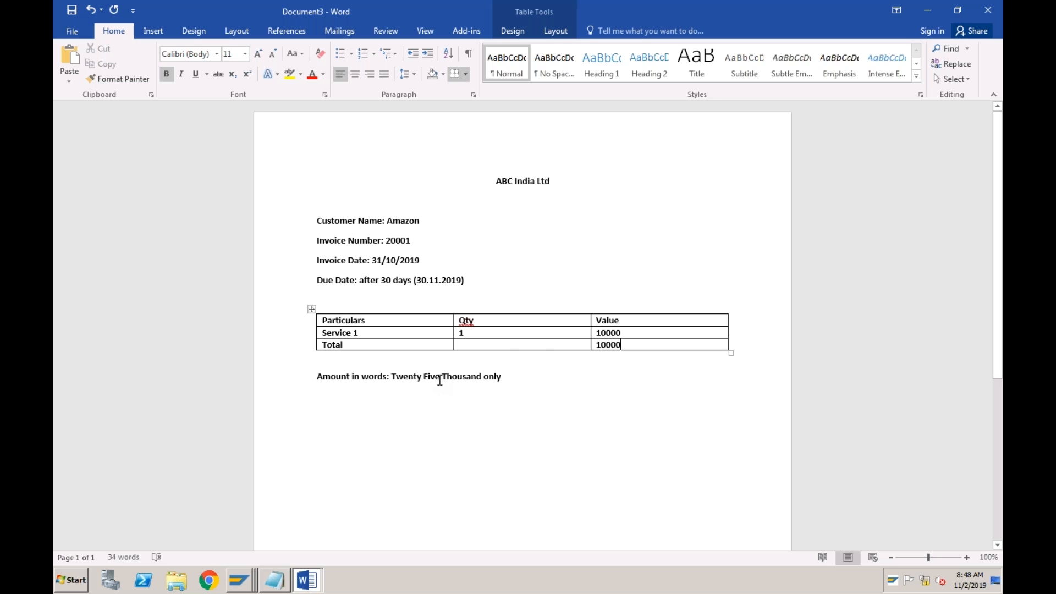
pyautogui.moveTo(441, 378); pyautogui.dragTo(397, 379)
pyautogui.write('Ten')
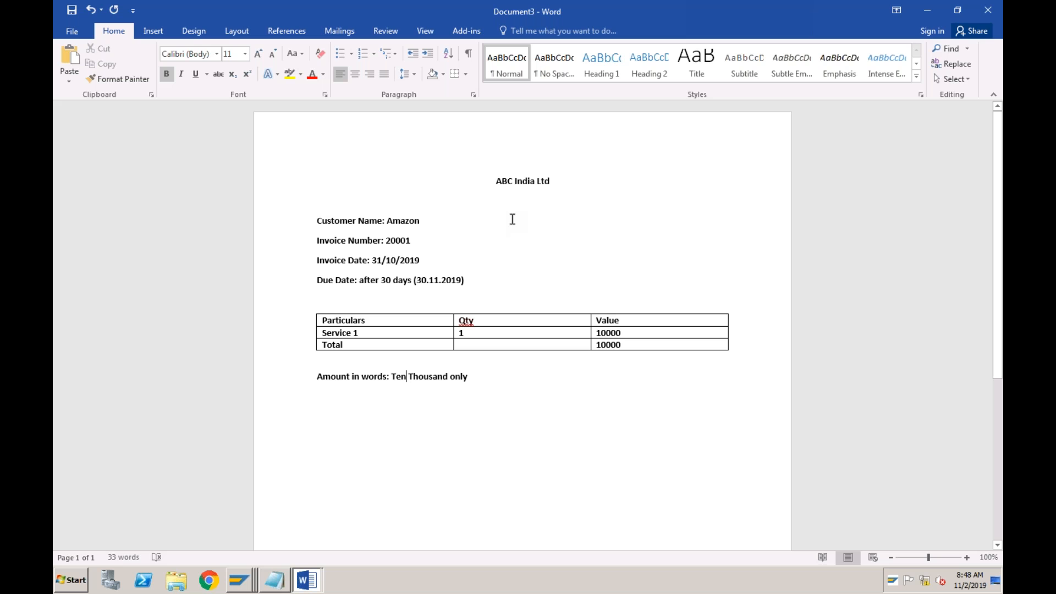
# Check the customer invoice transaction code in Notepad, and open transaction FB70 from SAP's vendor line item display
pyautogui.click(281, 579)
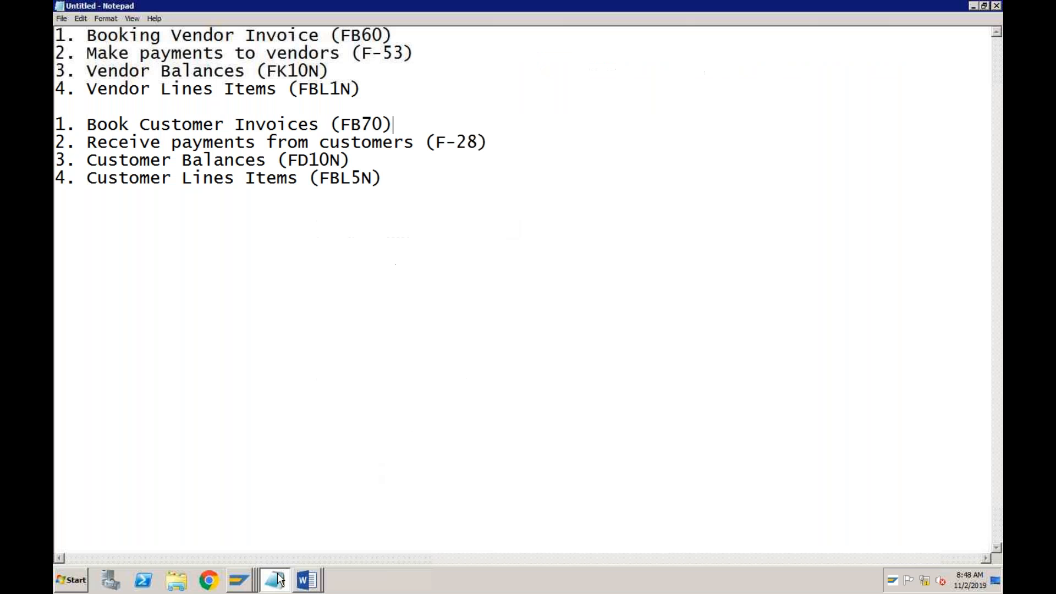
pyautogui.click(380, 125)
pyautogui.moveTo(379, 125); pyautogui.dragTo(342, 126)
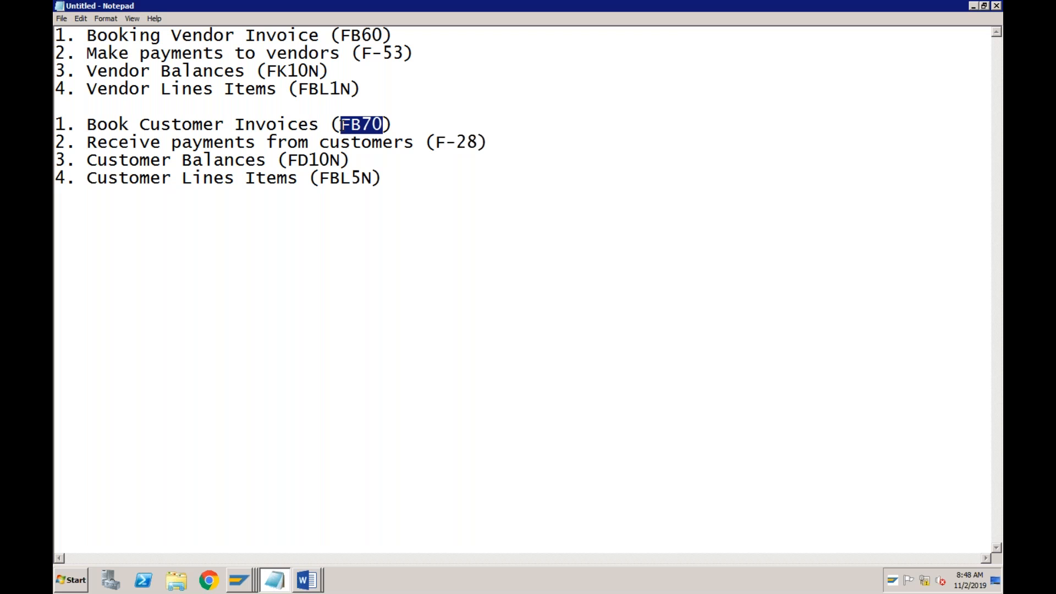
pyautogui.click(238, 581)
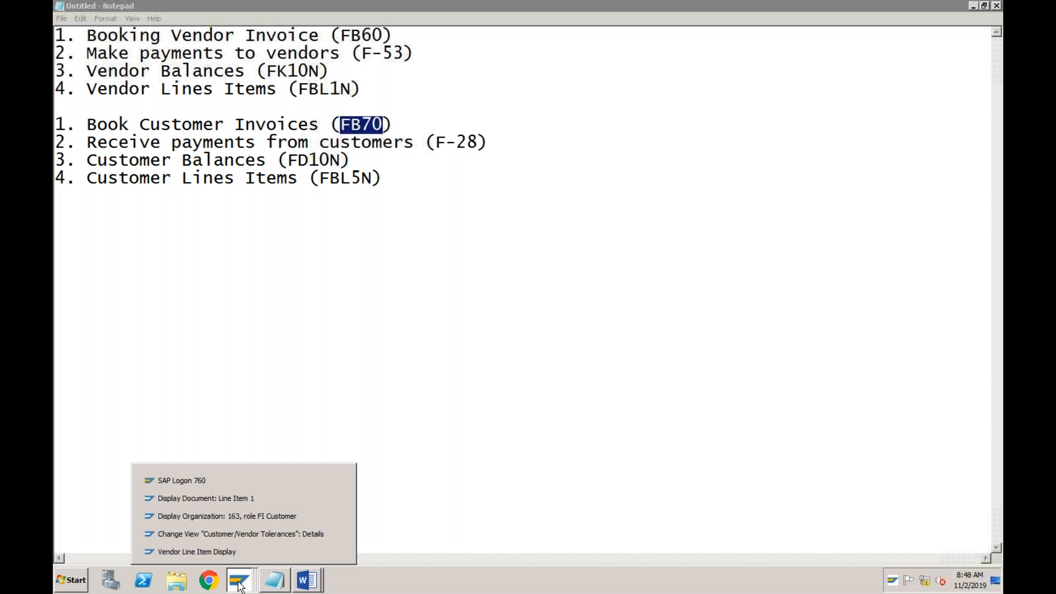
pyautogui.click(221, 551)
pyautogui.click(125, 39)
pyautogui.write('/nfb70')
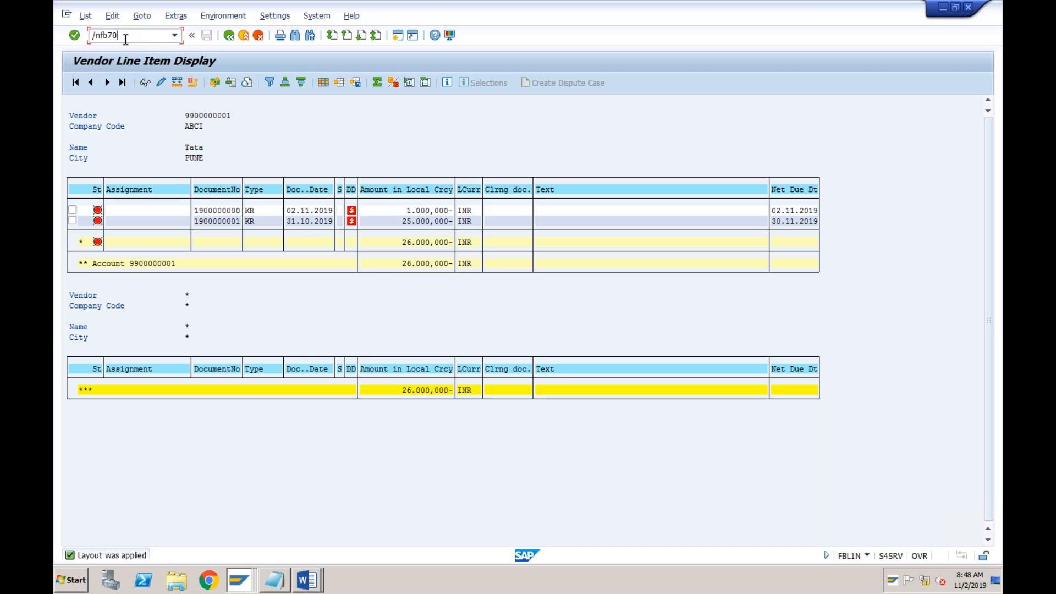
pyautogui.press('Return')
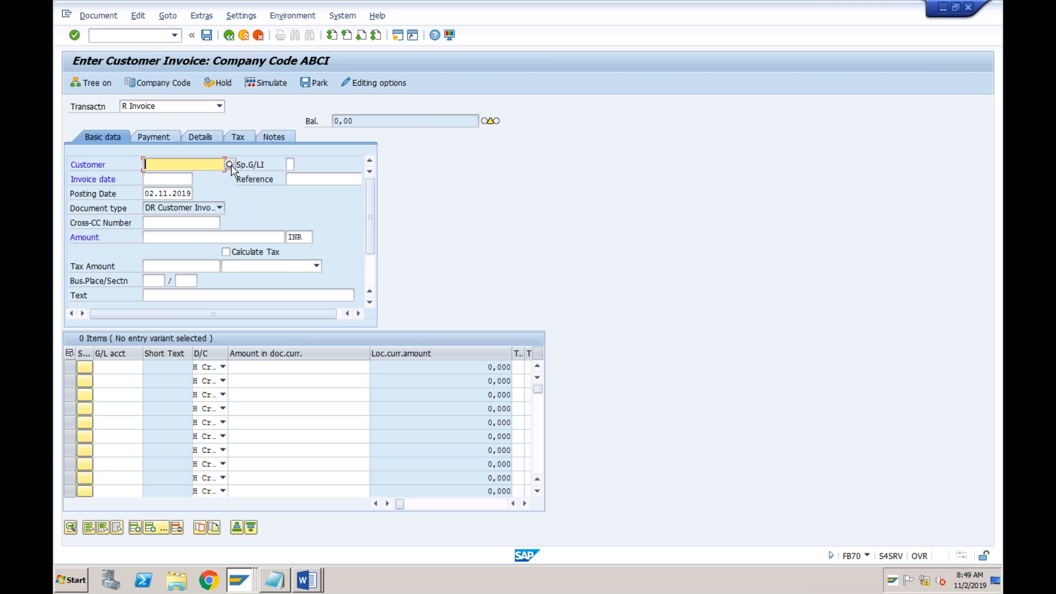
# Select the ABCI customer Amazon for the invoice and set the invoice date to 31102019
pyautogui.click(231, 165)
pyautogui.press('Return')
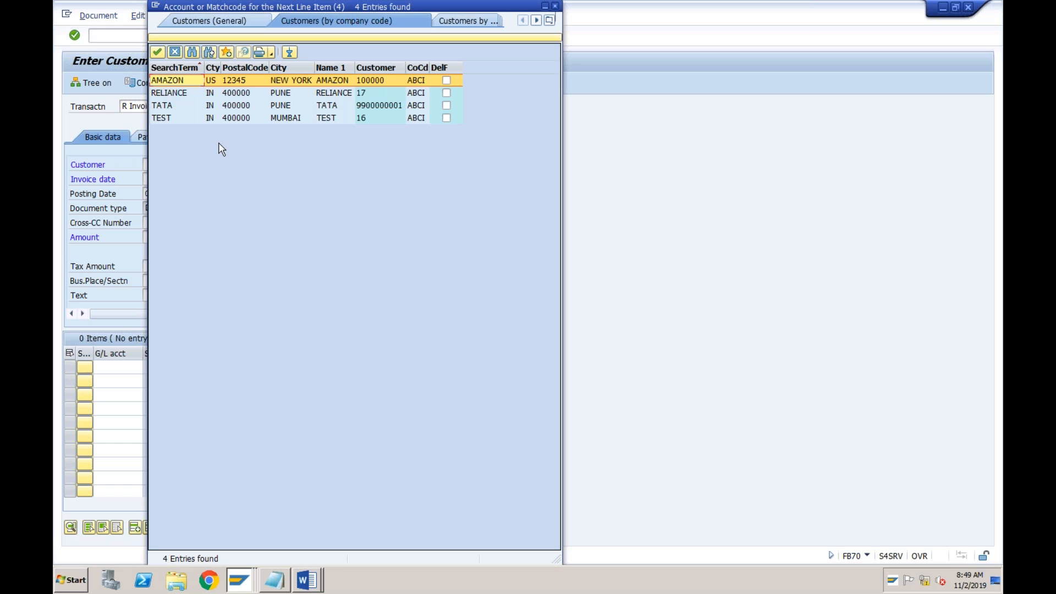
pyautogui.doubleClick(187, 82)
pyautogui.click(162, 179)
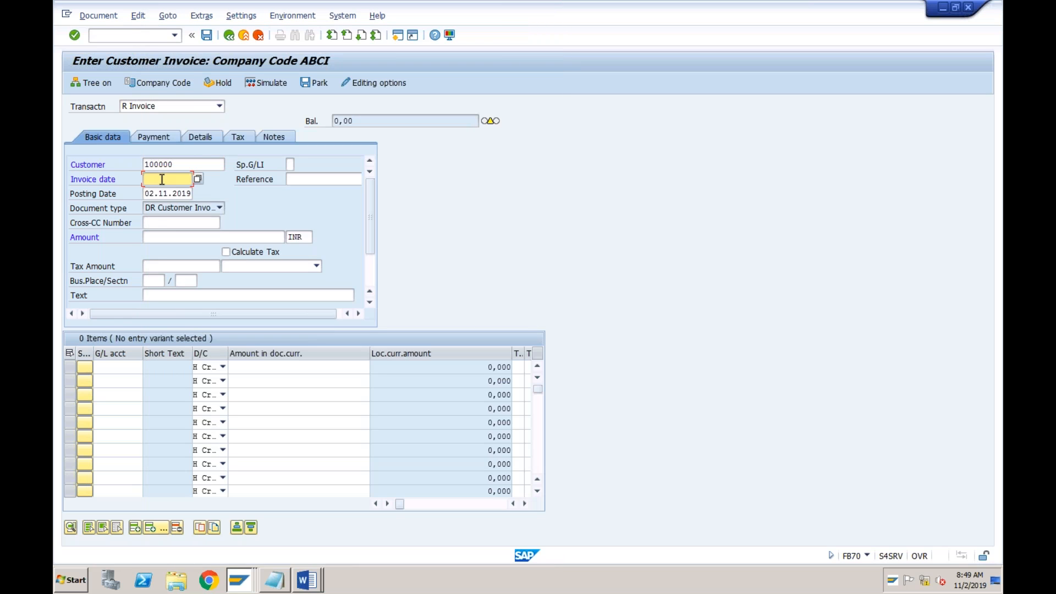
pyautogui.write('31')
pyautogui.press('Down')
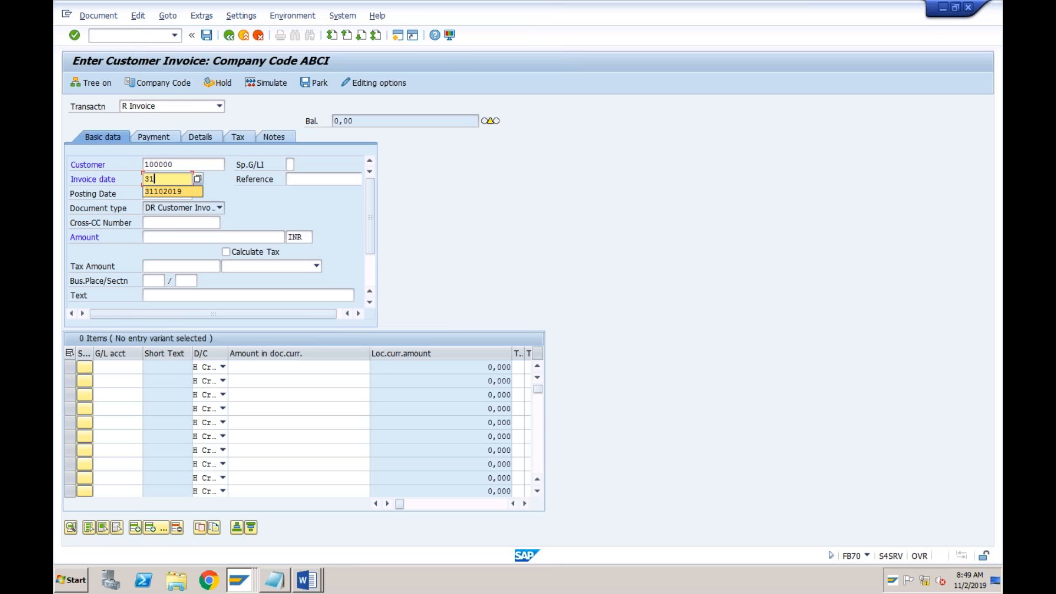
pyautogui.press('Return')
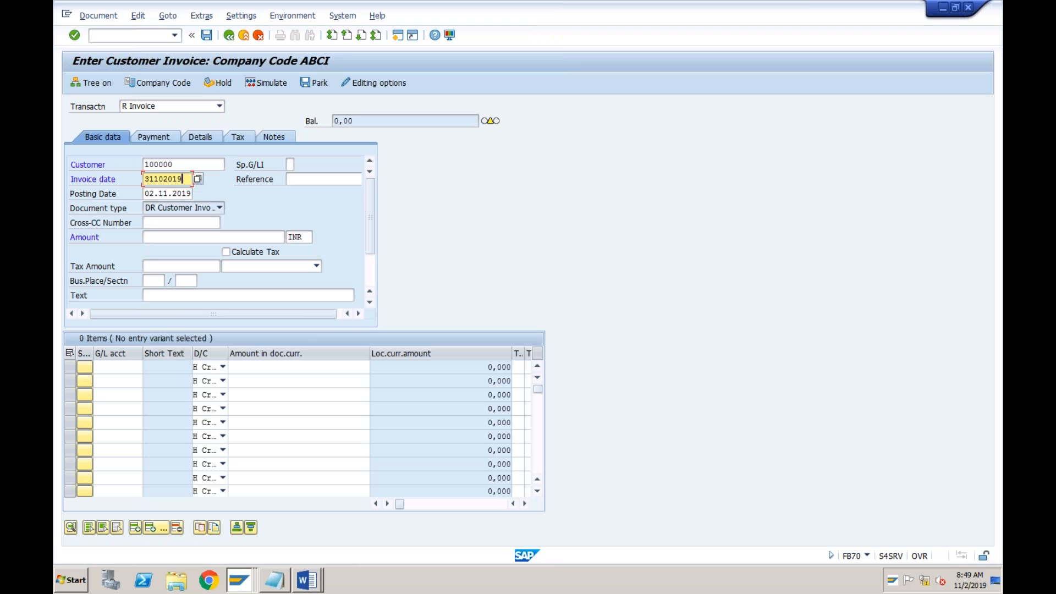
pyautogui.click(163, 193)
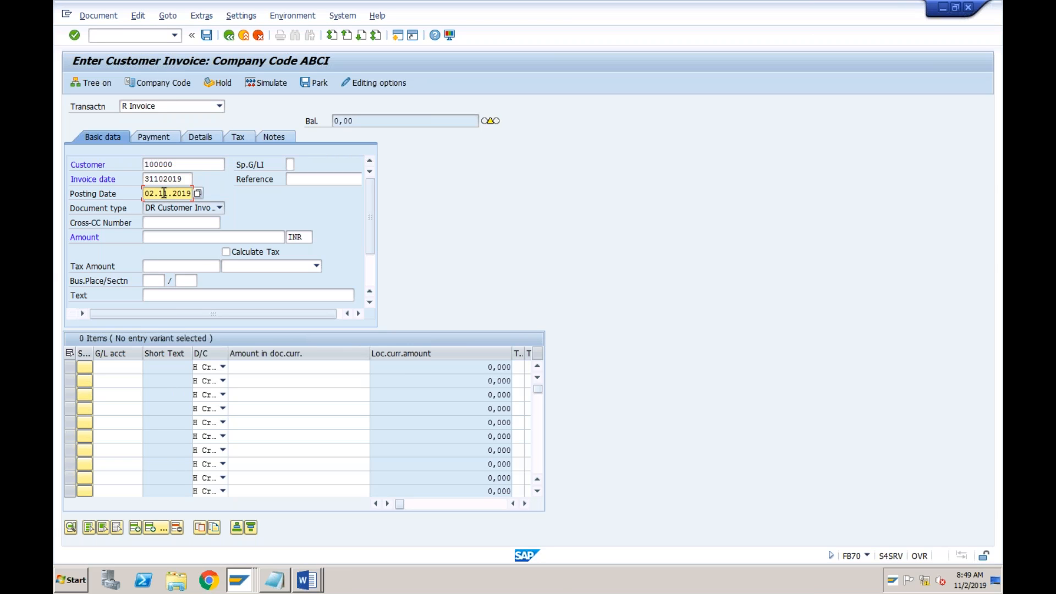
# Enter 20001 as the invoice reference and 10000 as the invoice amount
pyautogui.click(297, 176)
pyautogui.write('20001')
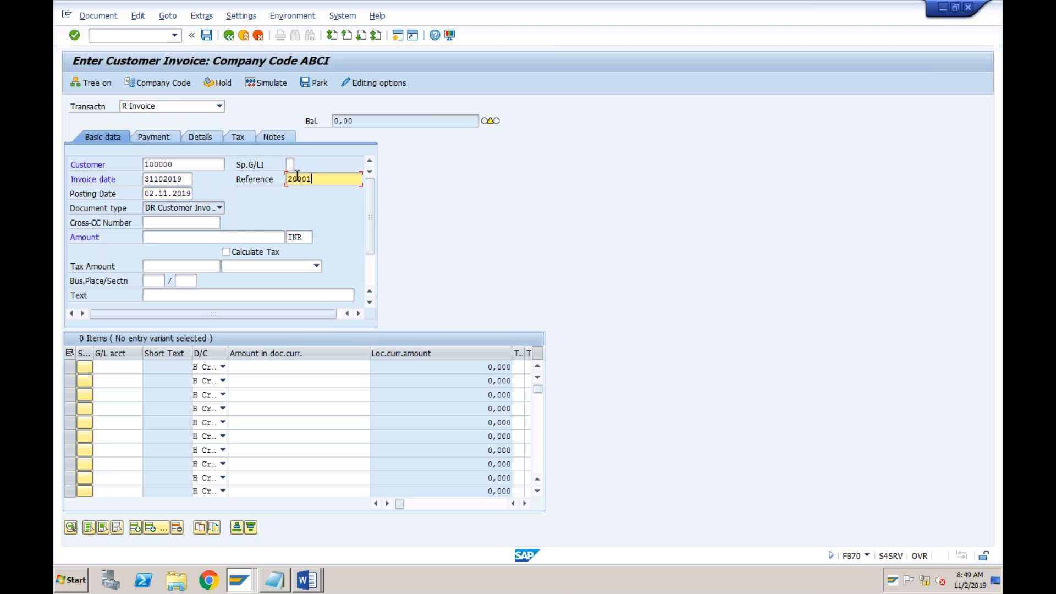
pyautogui.click(219, 237)
pyautogui.write('1000')
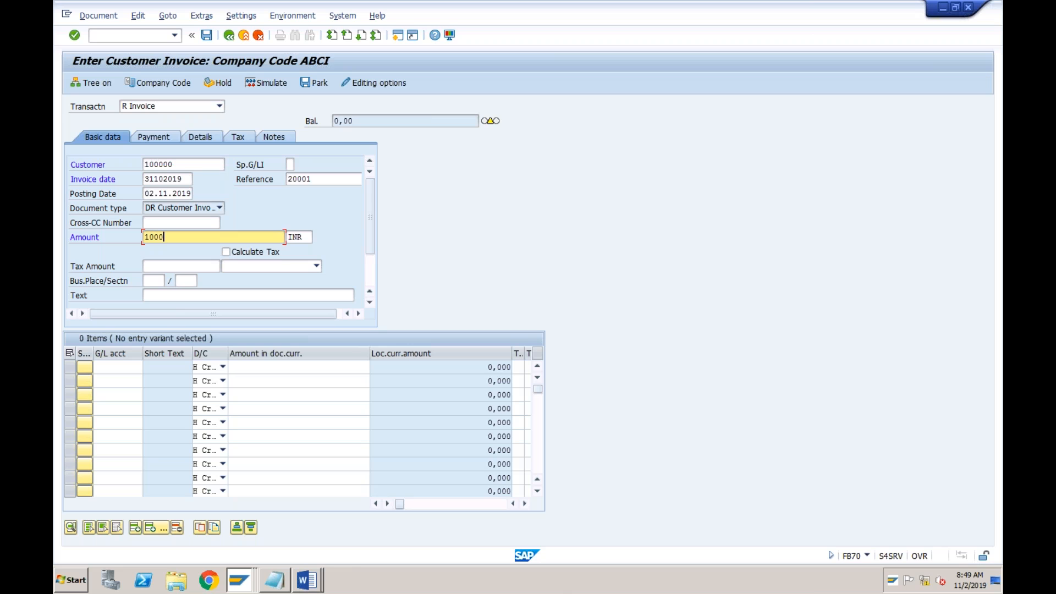
pyautogui.write('0')
# Change the document currency of the invoice amount to USD
pyautogui.click(306, 238)
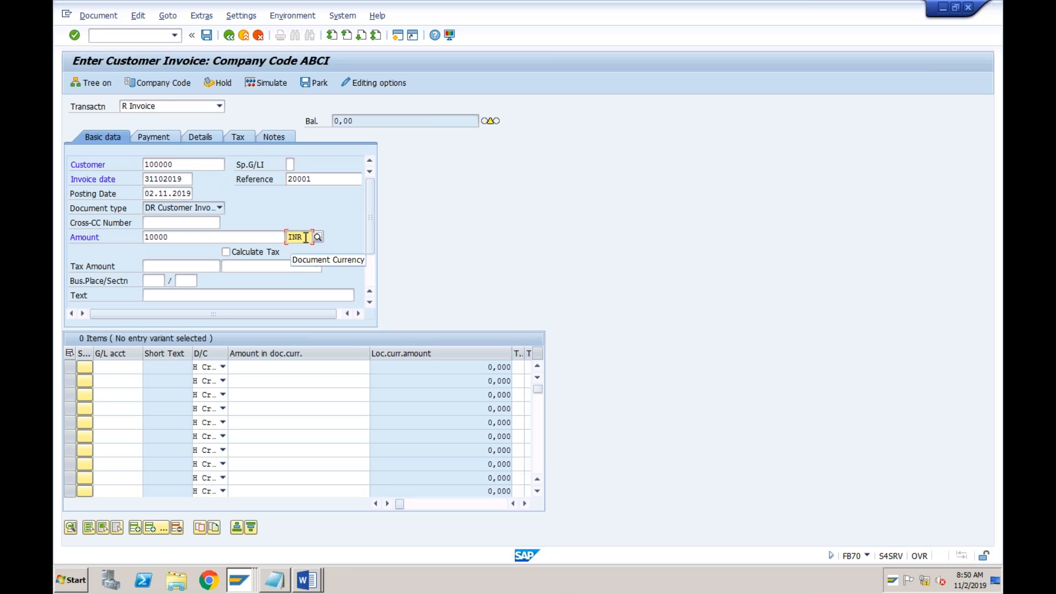
pyautogui.press('BackSpace')
pyautogui.press('BackSpace')
pyautogui.press('BackSpace')
pyautogui.write('usd')
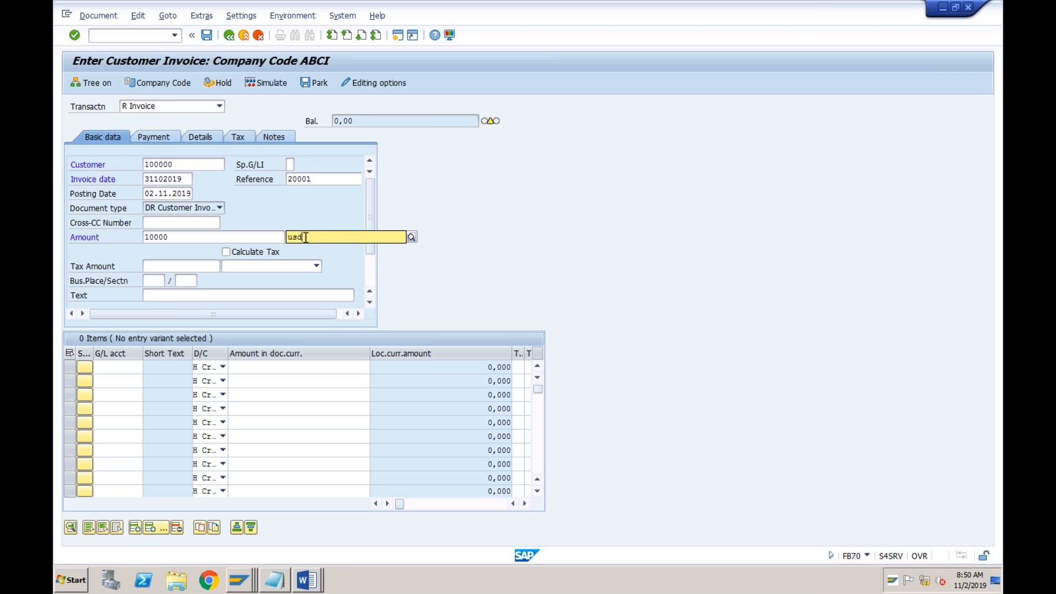
pyautogui.press('Escape')
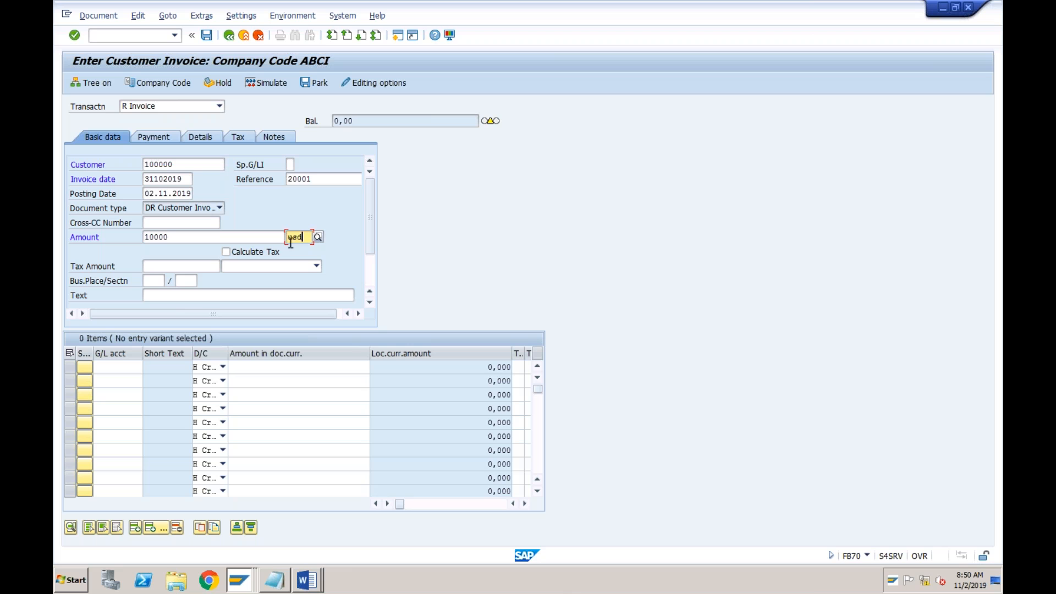
# Examine Amazon's business partner record in change mode, covering account management, payment transactions and correspondence, and return to the customer invoice entry
pyautogui.click(240, 581)
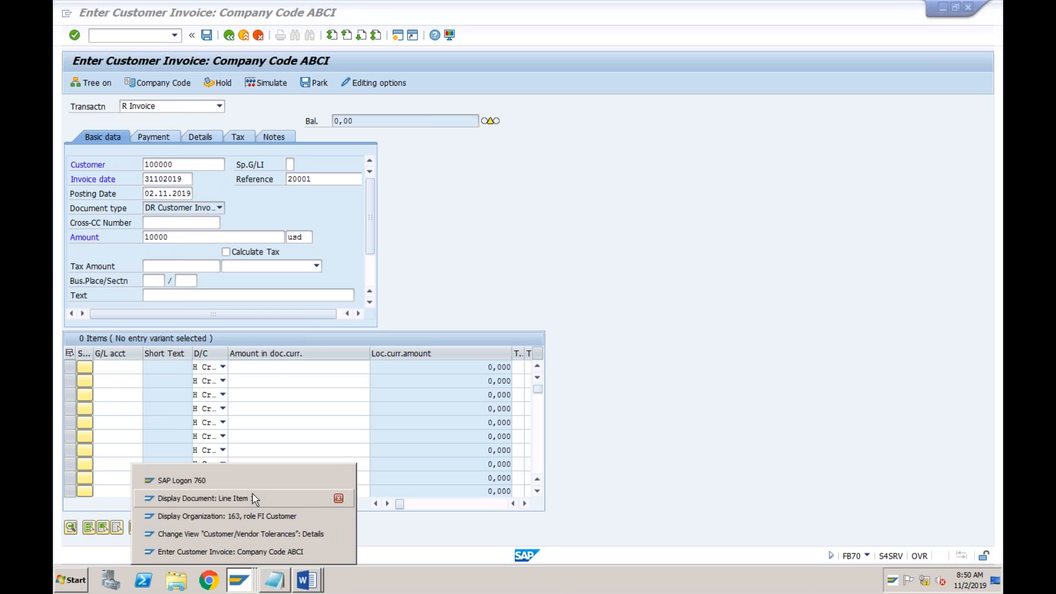
pyautogui.click(250, 516)
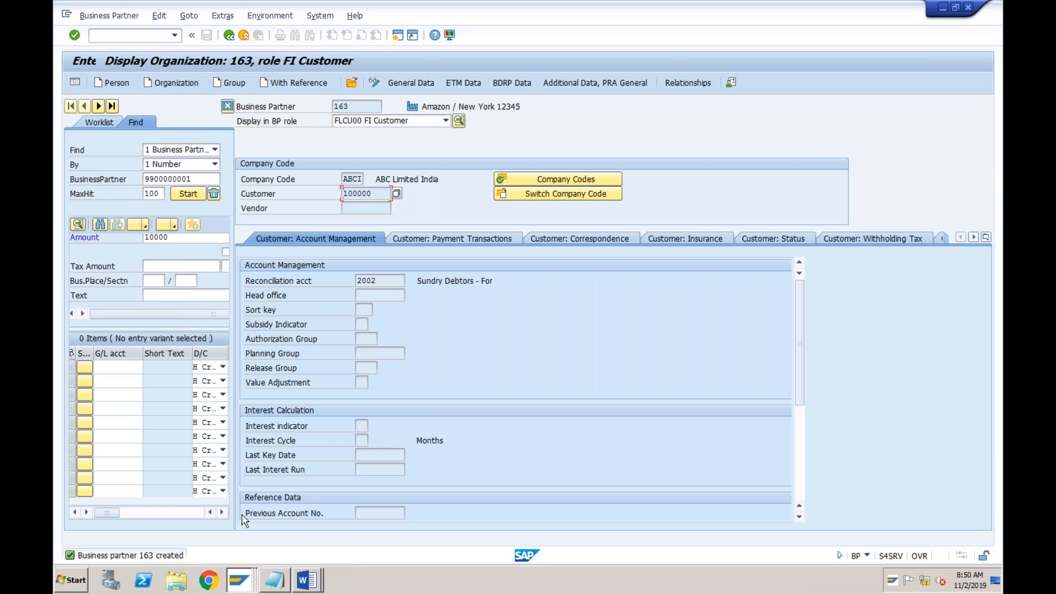
pyautogui.click(373, 84)
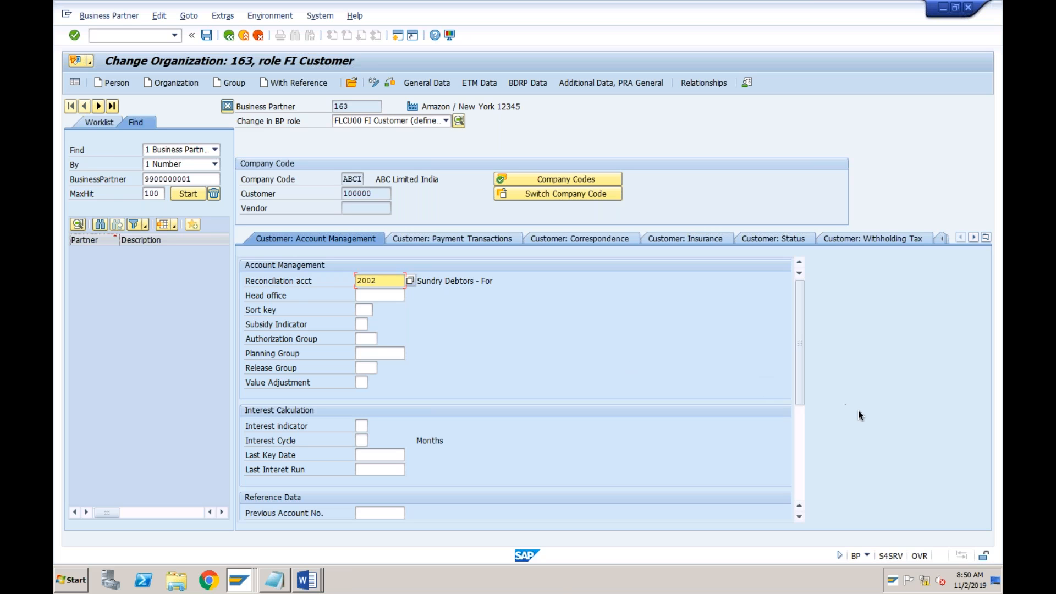
pyautogui.click(800, 451)
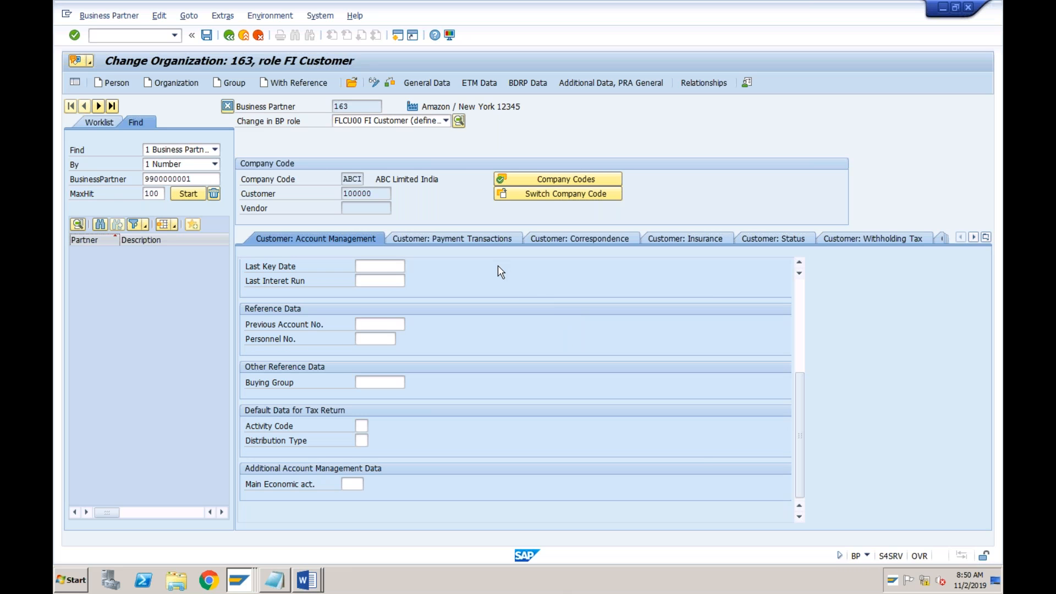
pyautogui.click(801, 315)
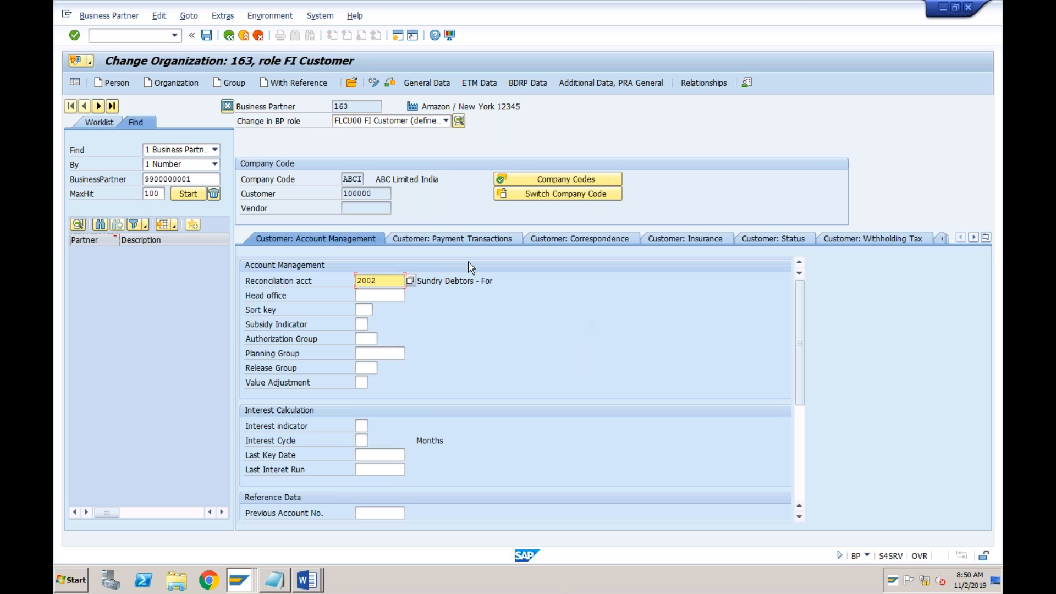
pyautogui.click(469, 238)
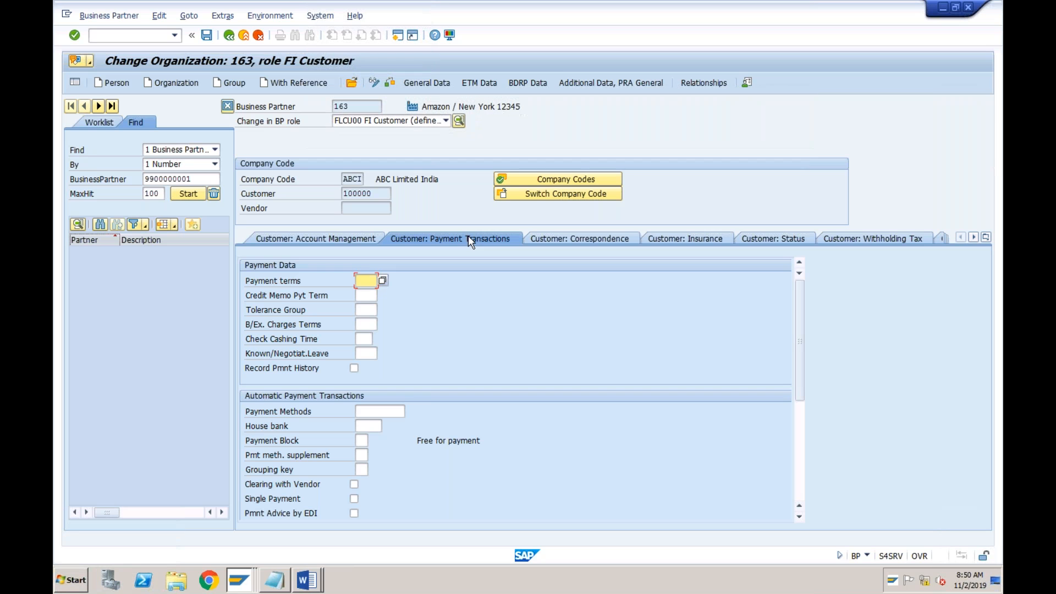
pyautogui.click(558, 237)
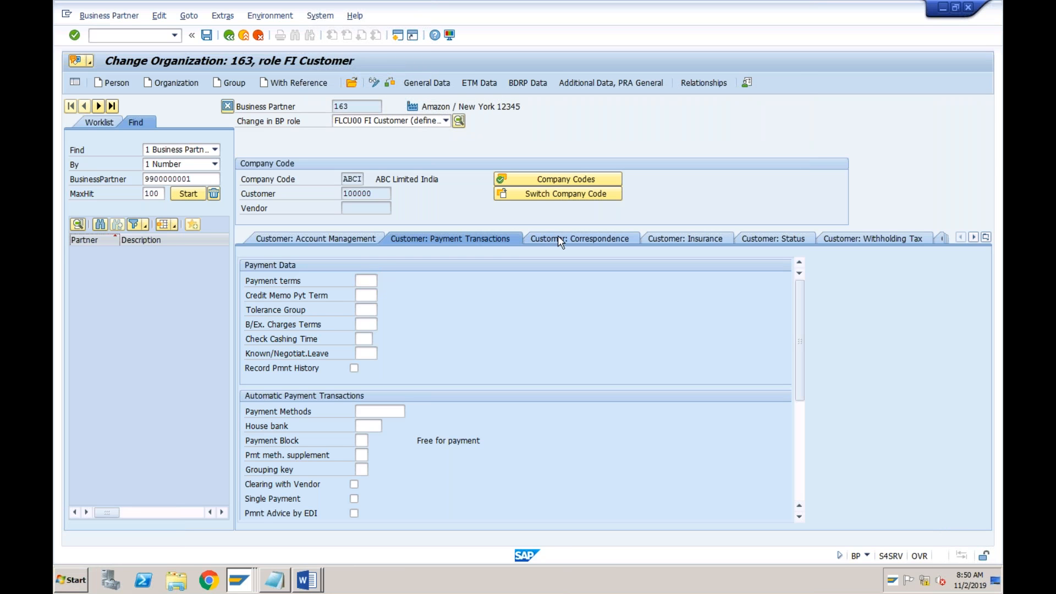
pyautogui.click(371, 194)
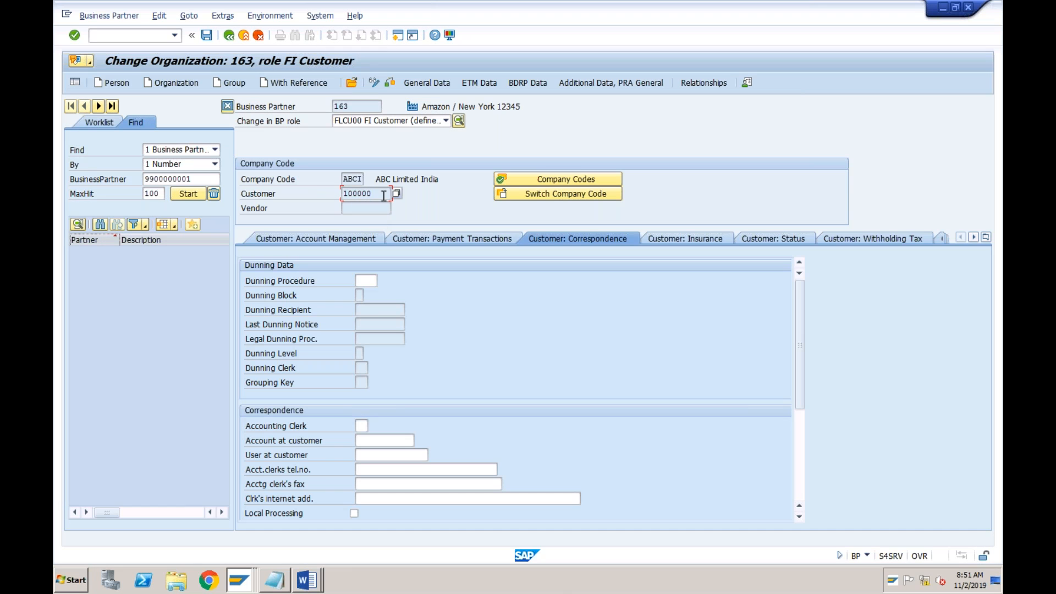
pyautogui.click(237, 582)
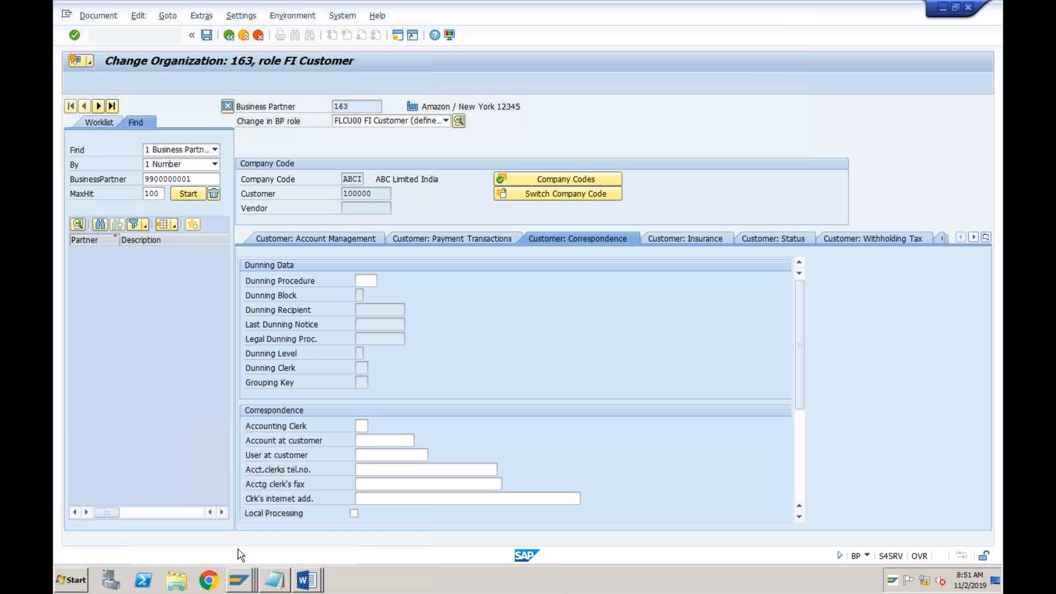
pyautogui.click(237, 551)
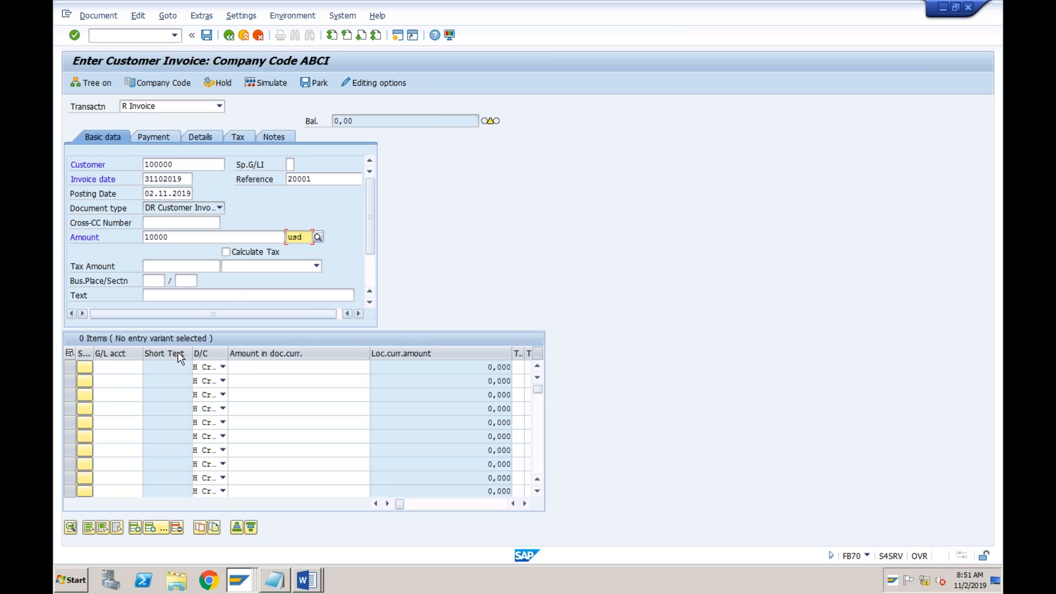
# Look up the ABCI general ledger accounts and assign Revenues (3000) to the first invoice line item
pyautogui.click(126, 367)
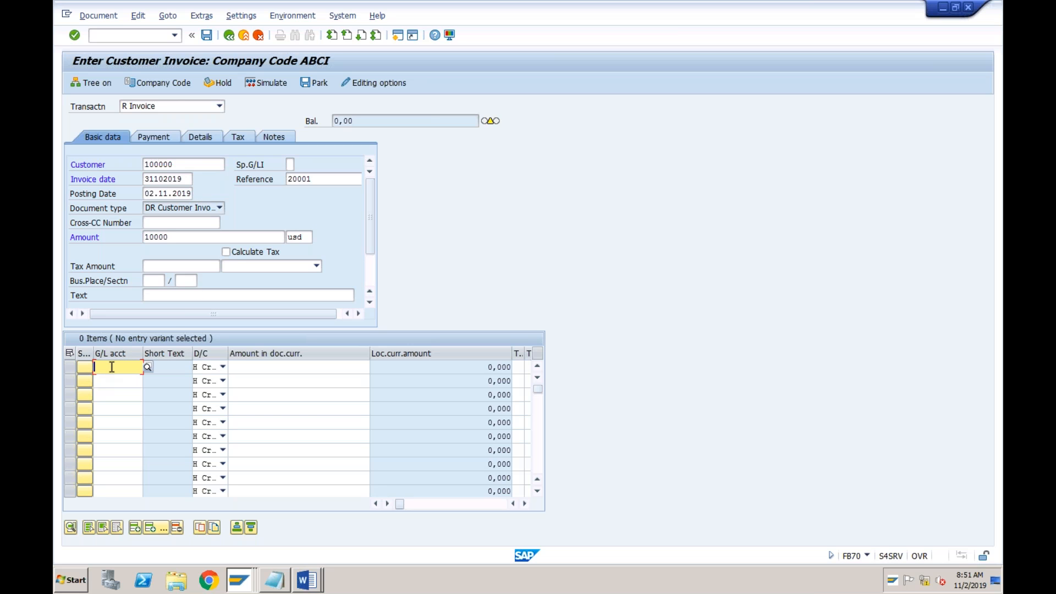
pyautogui.click(148, 367)
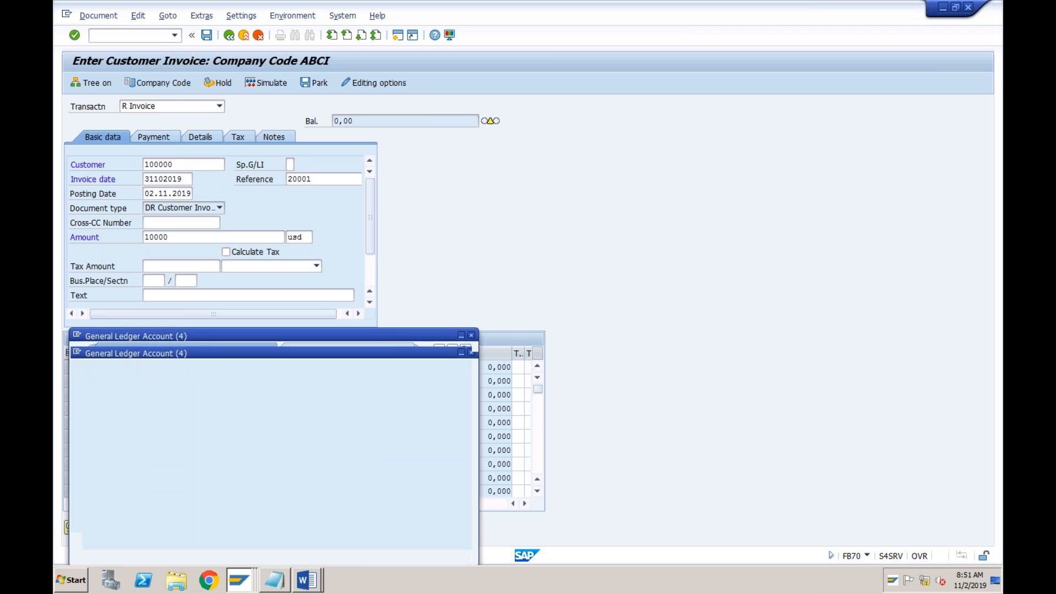
pyautogui.press('Return')
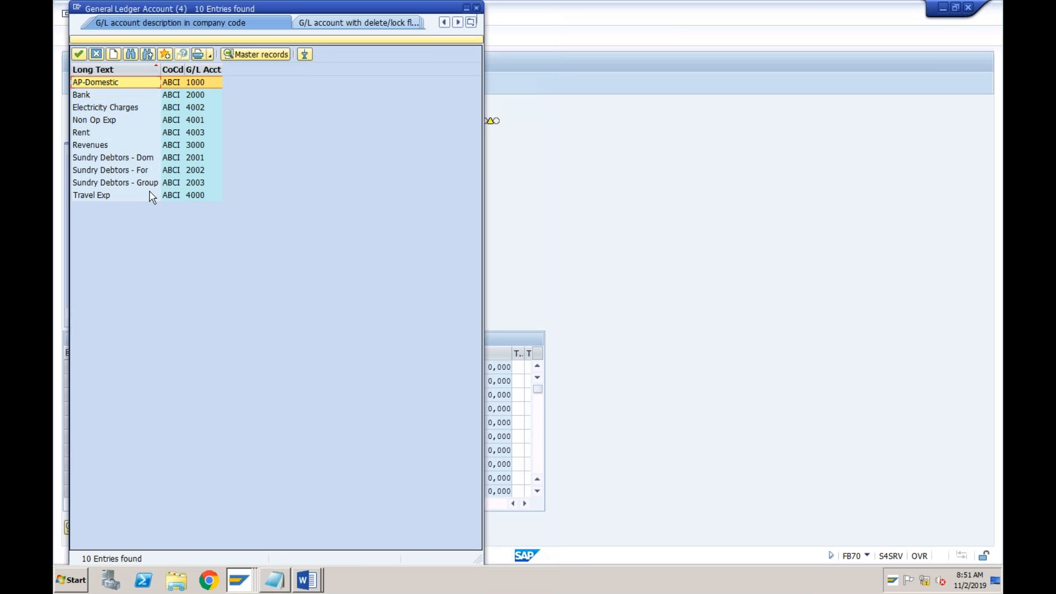
pyautogui.click(106, 145)
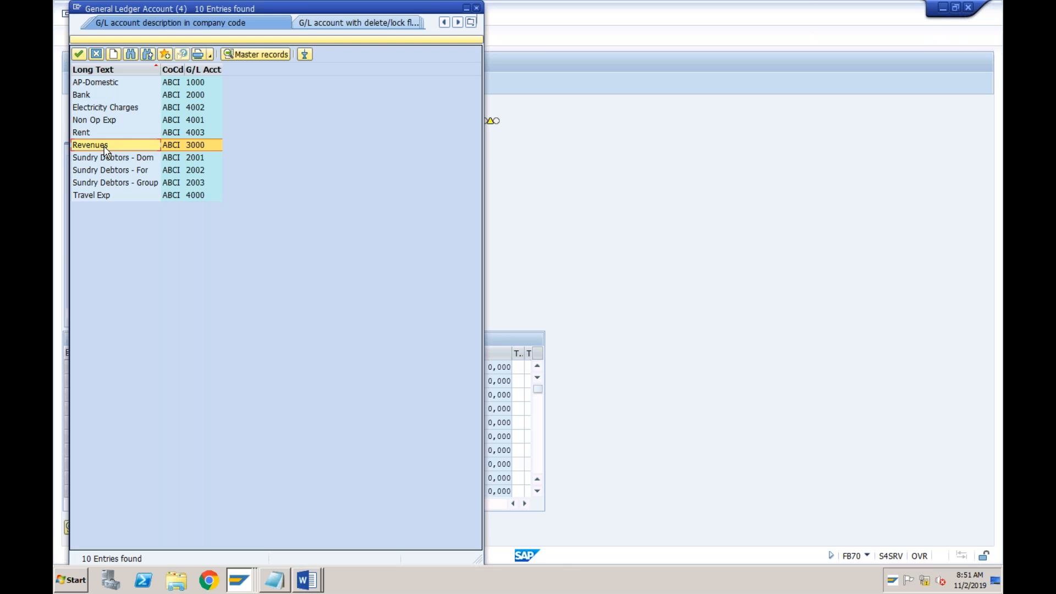
pyautogui.doubleClick(105, 147)
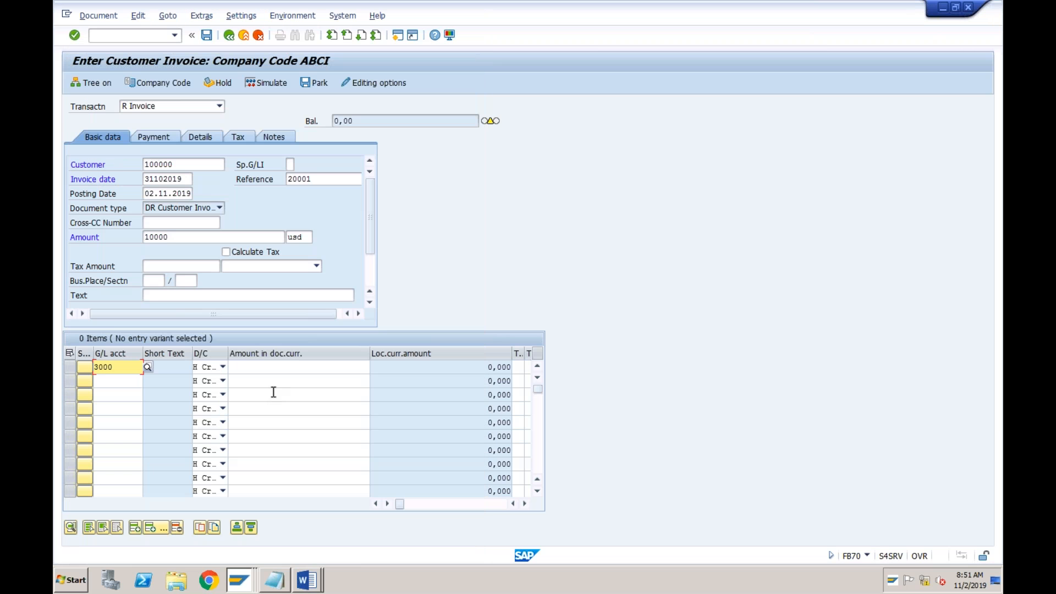
# Enter 10000 as the revenue line's document currency amount and validate the invoice entries, accepting the due date warning
pyautogui.click(292, 370)
pyautogui.write('10')
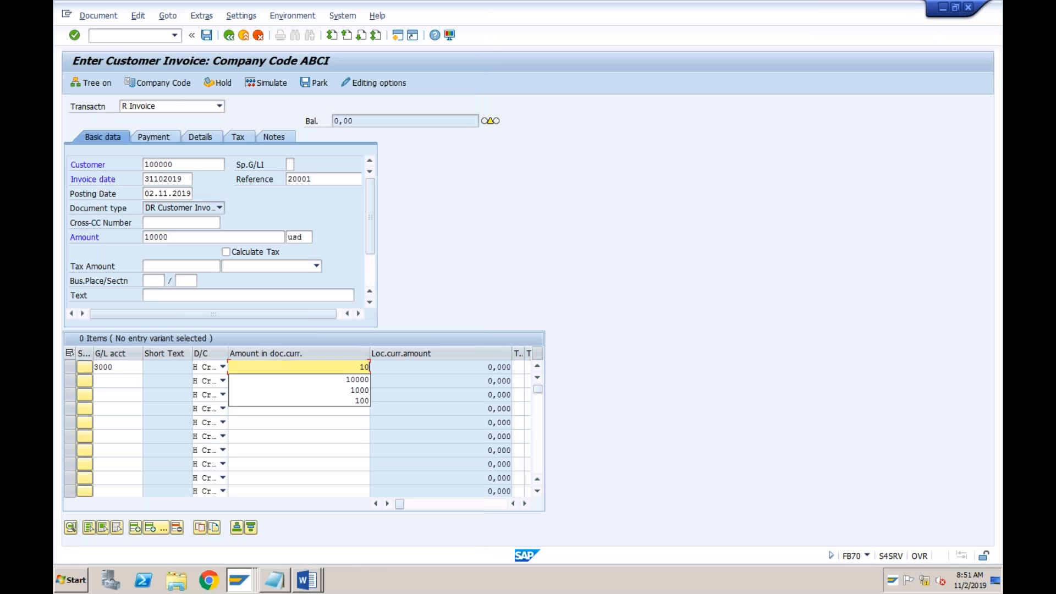
pyautogui.write('000')
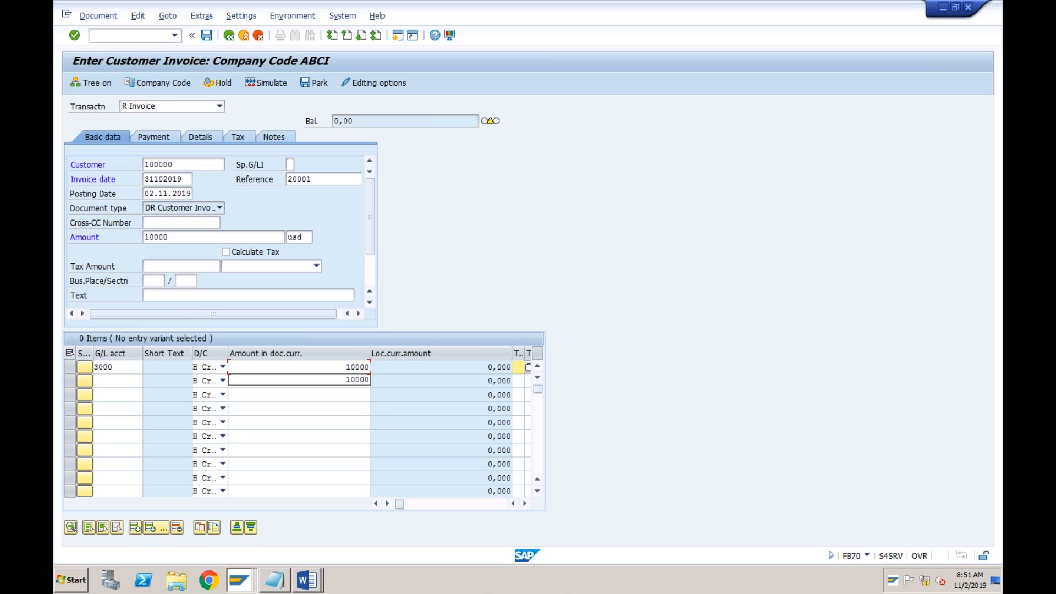
pyautogui.press('Tab')
pyautogui.press('Tab')
pyautogui.press('Tab')
pyautogui.press('Tab')
pyautogui.press('Tab')
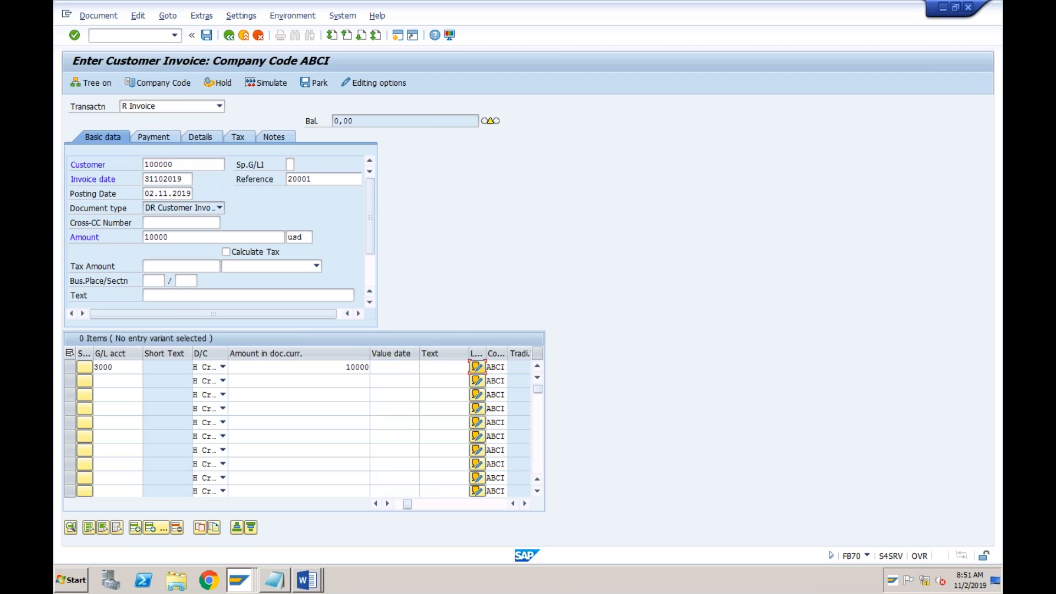
pyautogui.press('Return')
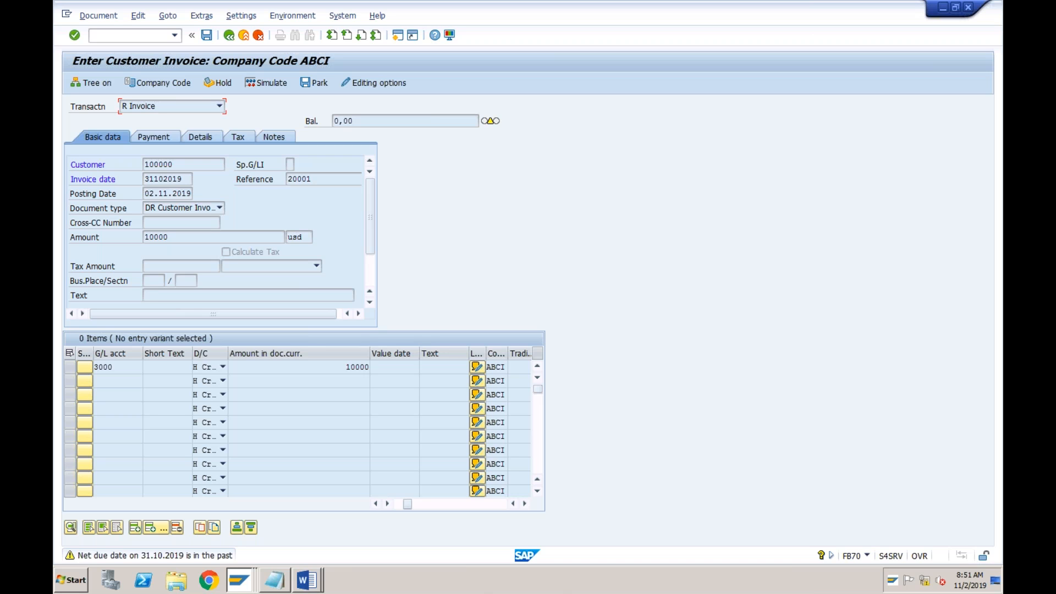
pyautogui.press('Return')
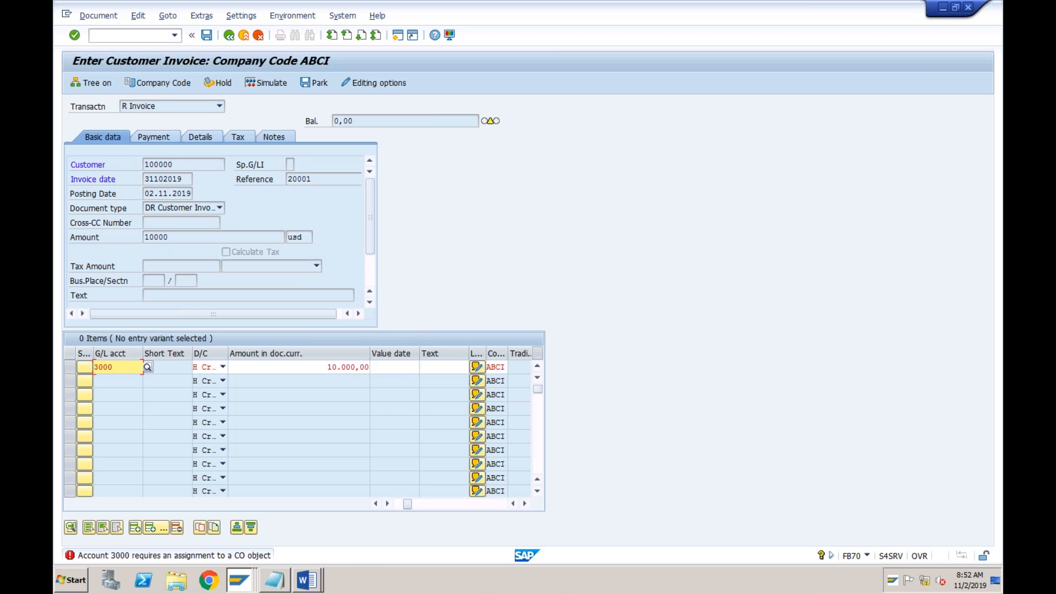
# Assign profit center TEST to the 3000 Revenues line item and validate the invoice, accepting the account assignment warning
pyautogui.click(301, 368)
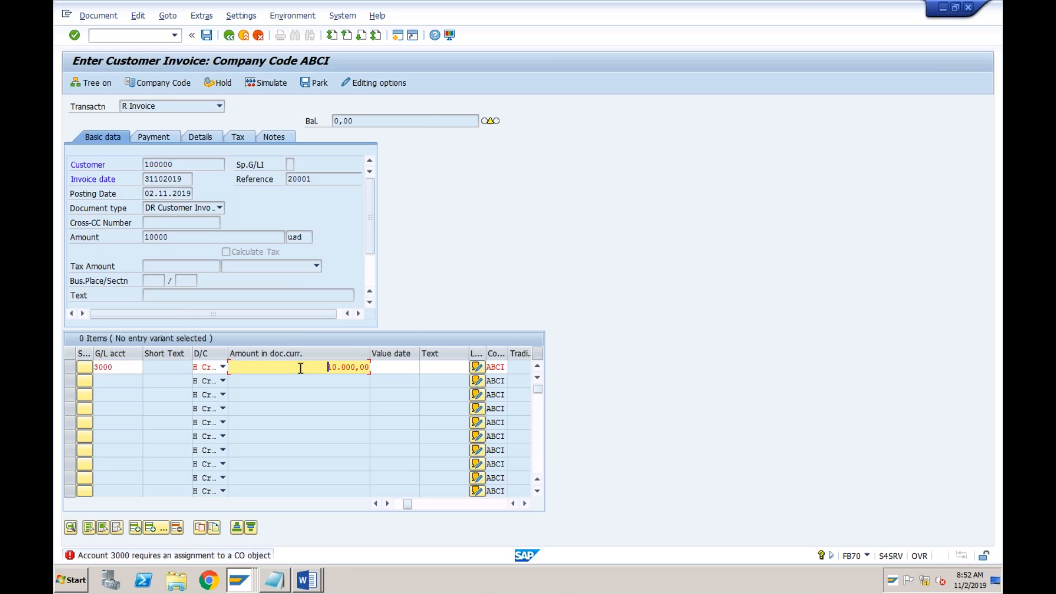
pyautogui.press('Tab')
pyautogui.press('Tab')
pyautogui.press('Tab')
pyautogui.press('Tab')
pyautogui.press('Tab')
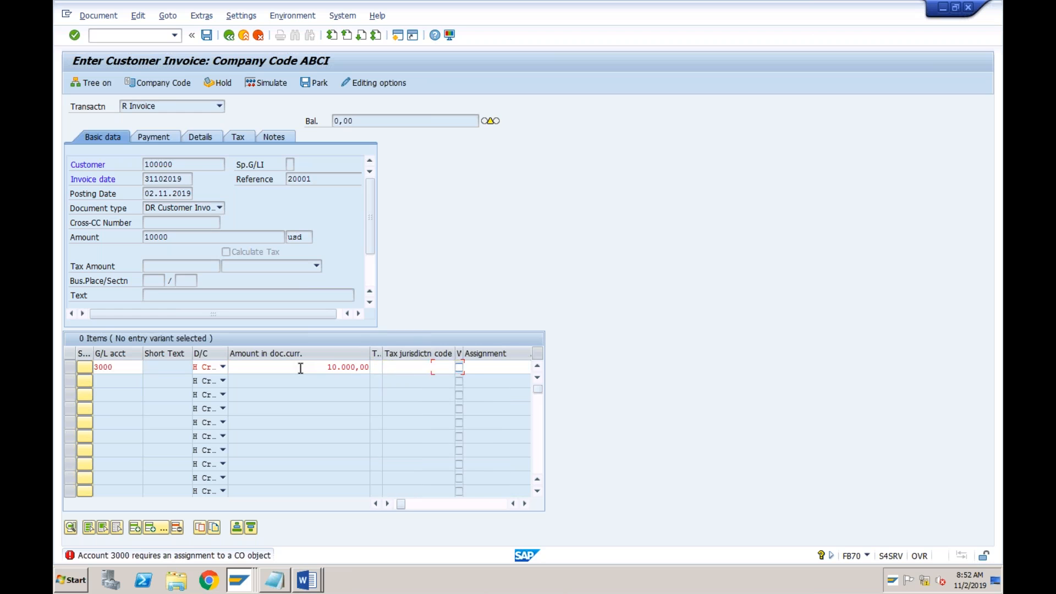
pyautogui.press('Tab')
pyautogui.press('Tab')
pyautogui.press('Tab')
pyautogui.press('Tab')
pyautogui.press('Tab')
pyautogui.press('Tab')
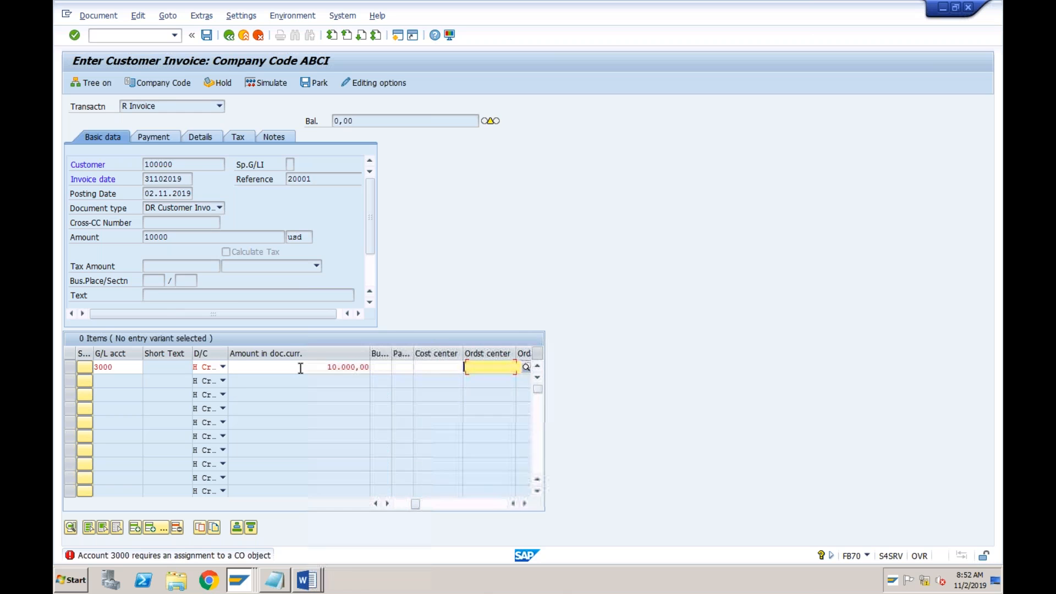
pyautogui.press('Tab')
pyautogui.press('Tab')
pyautogui.press('Tab')
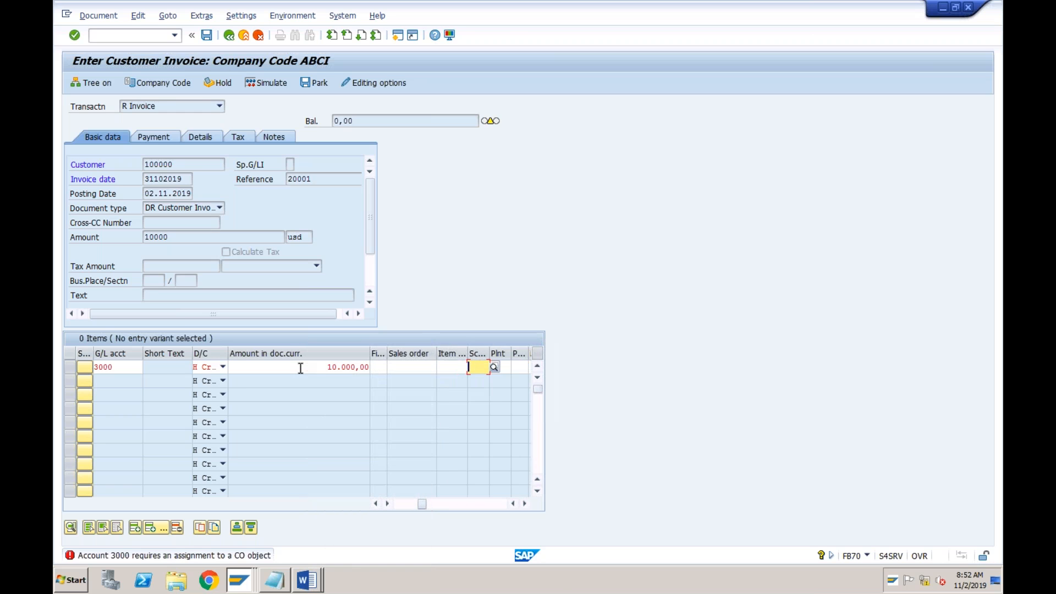
pyautogui.press('Tab')
pyautogui.press('Tab')
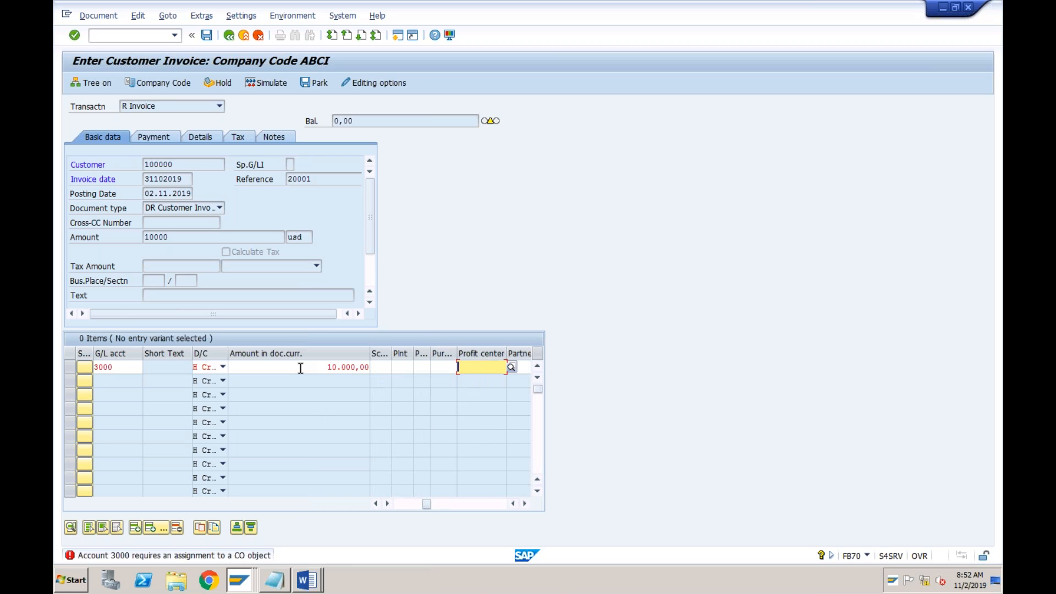
pyautogui.click(511, 367)
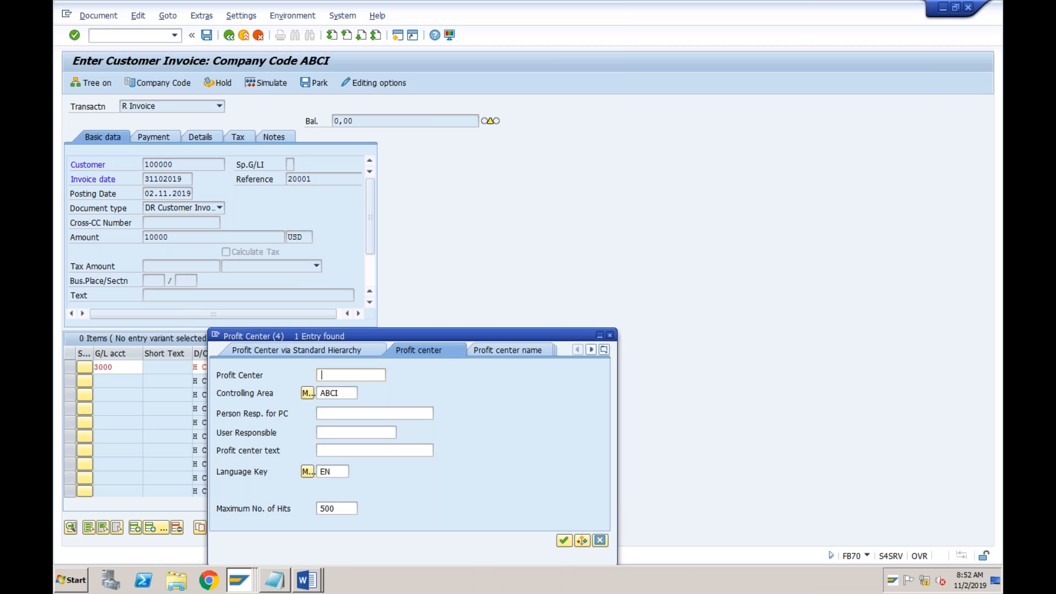
pyautogui.press('Return')
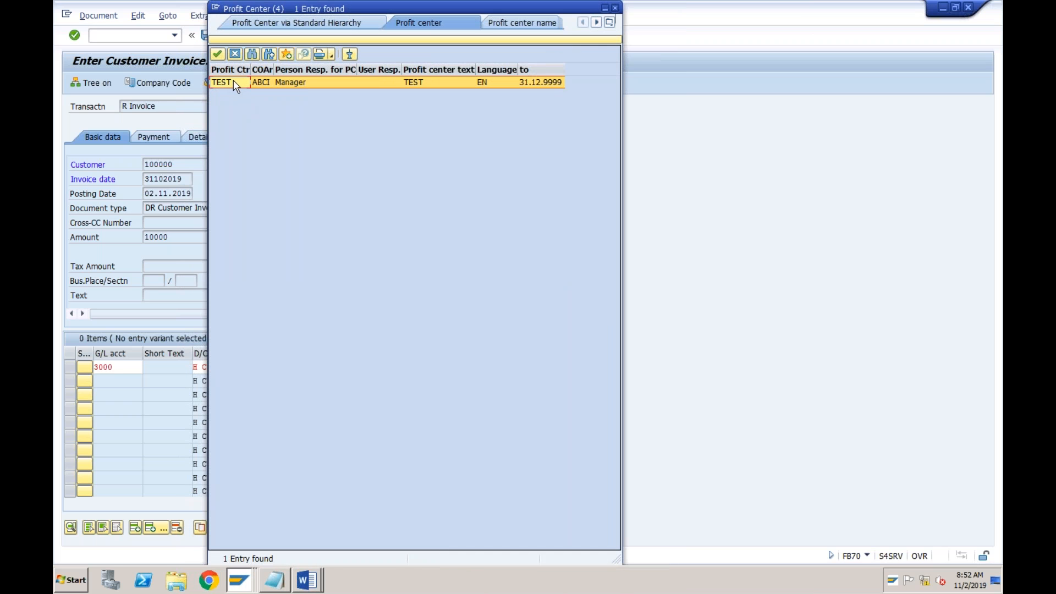
pyautogui.doubleClick(229, 83)
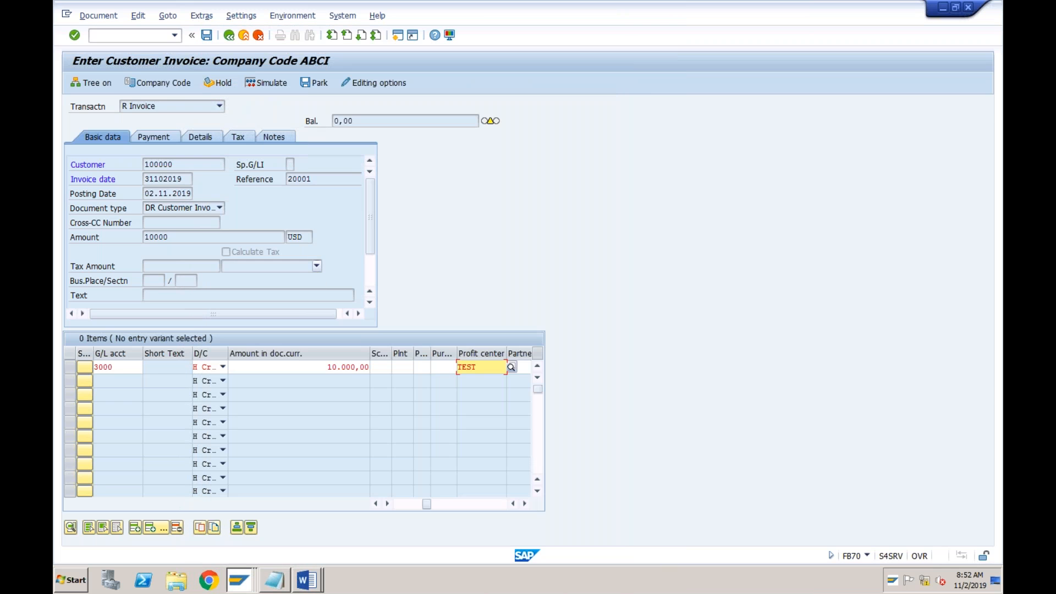
pyautogui.press('Return')
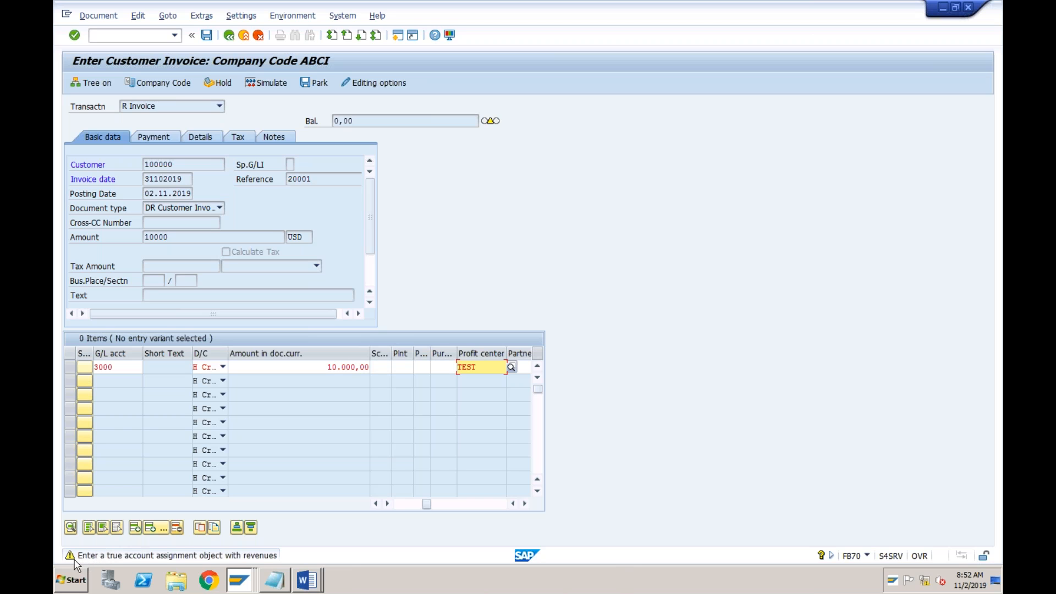
pyautogui.press('Return')
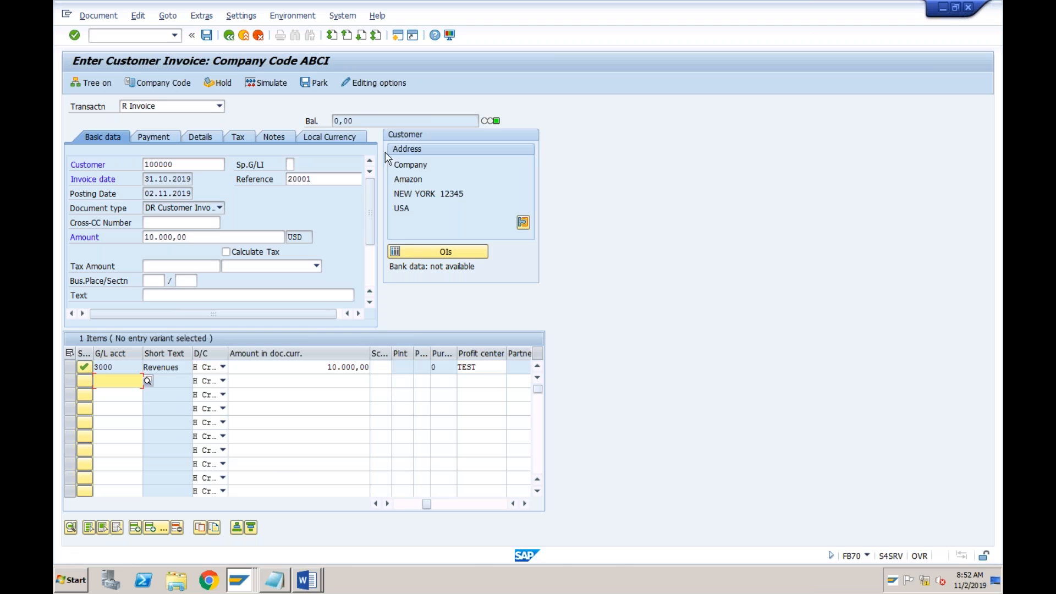
# Set the invoice's payment terms to 0002 and validate the entries, accepting the warnings
pyautogui.click(307, 237)
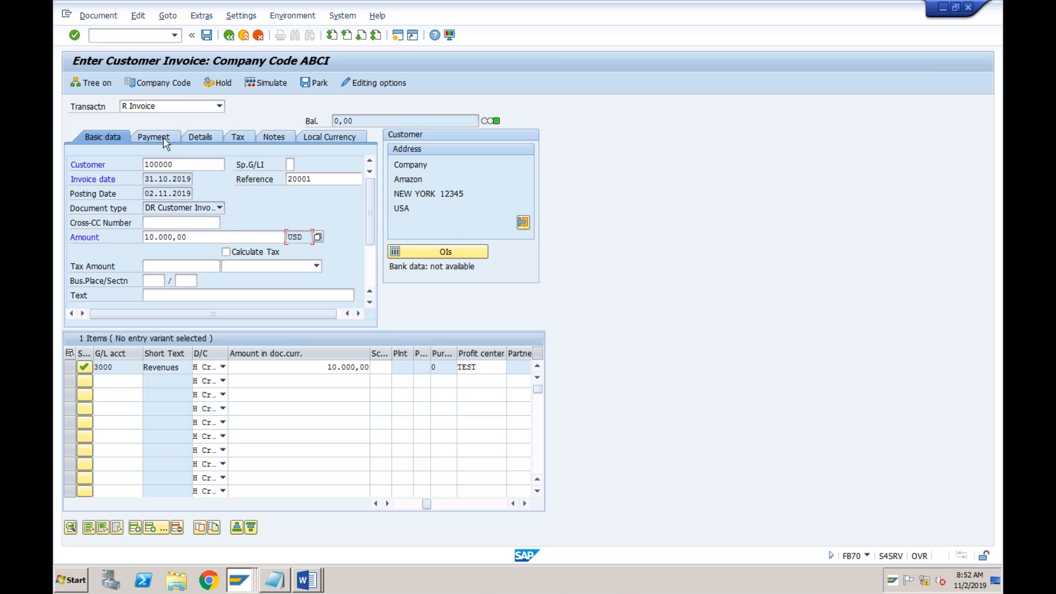
pyautogui.press('Return')
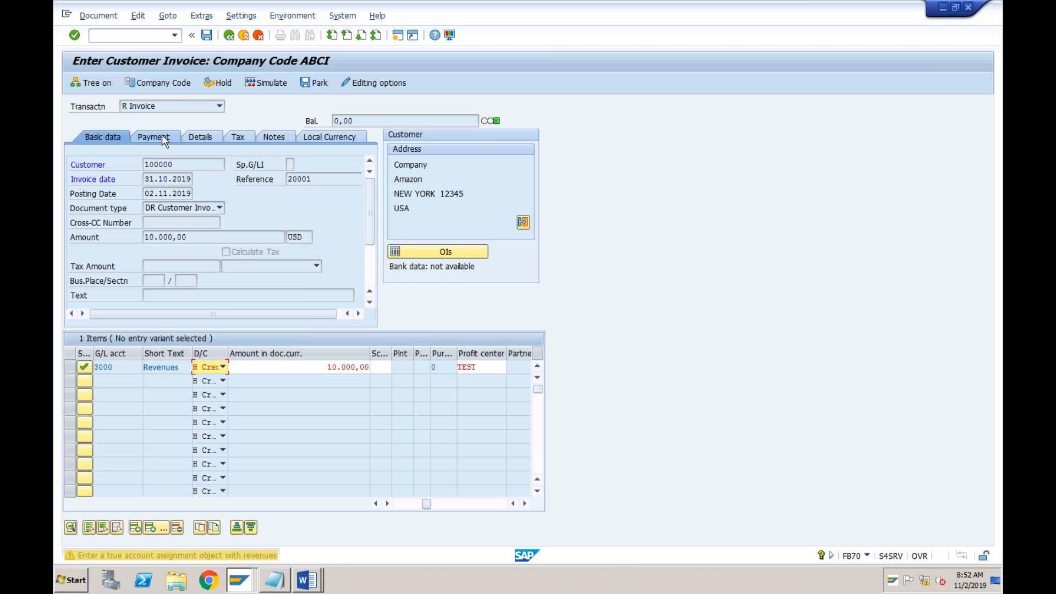
pyautogui.click(162, 135)
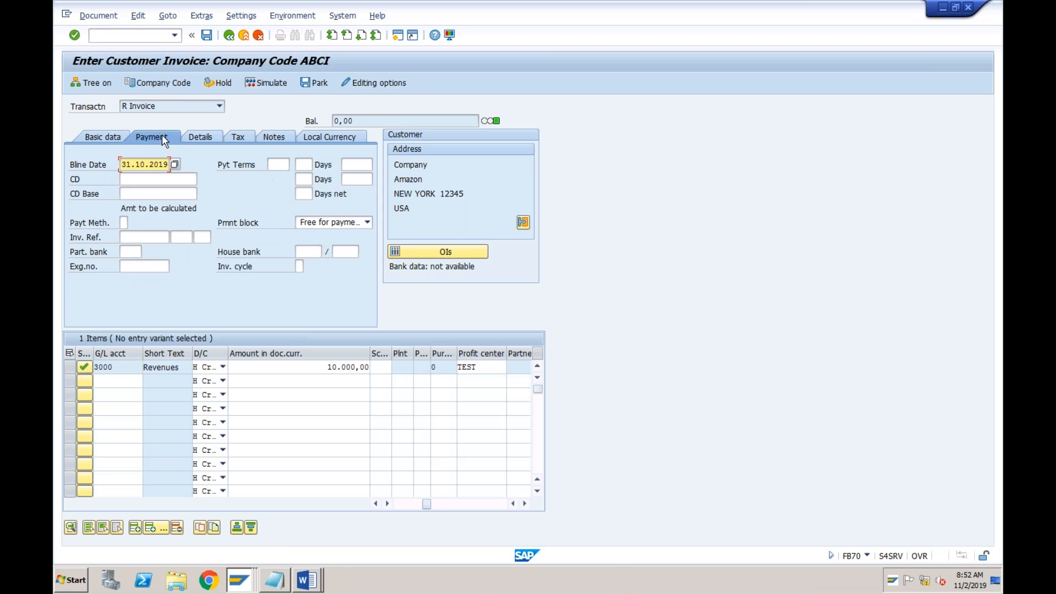
pyautogui.click(279, 163)
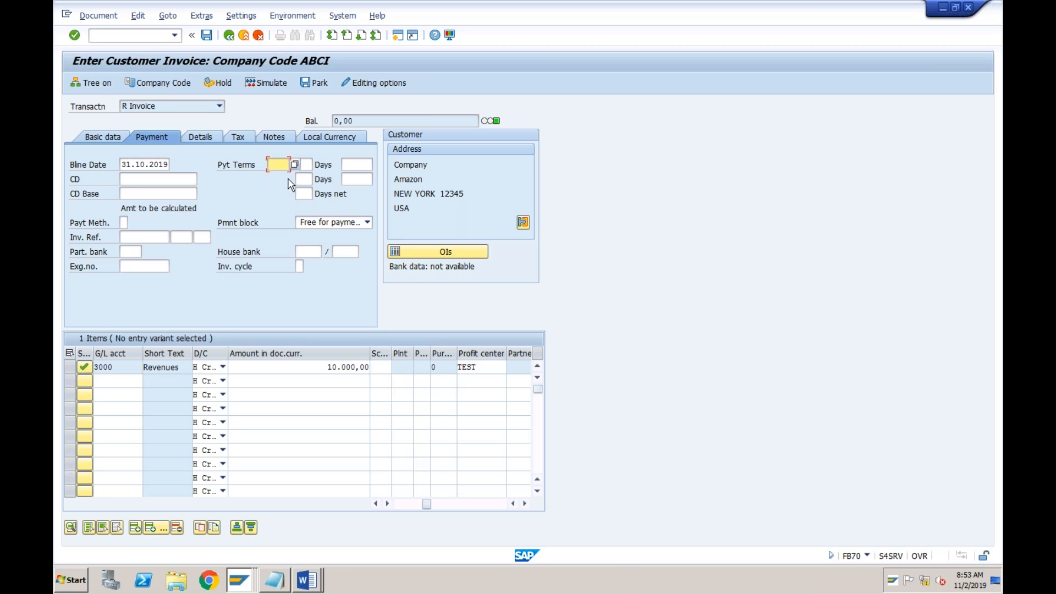
pyautogui.write('0002')
pyautogui.press('Return')
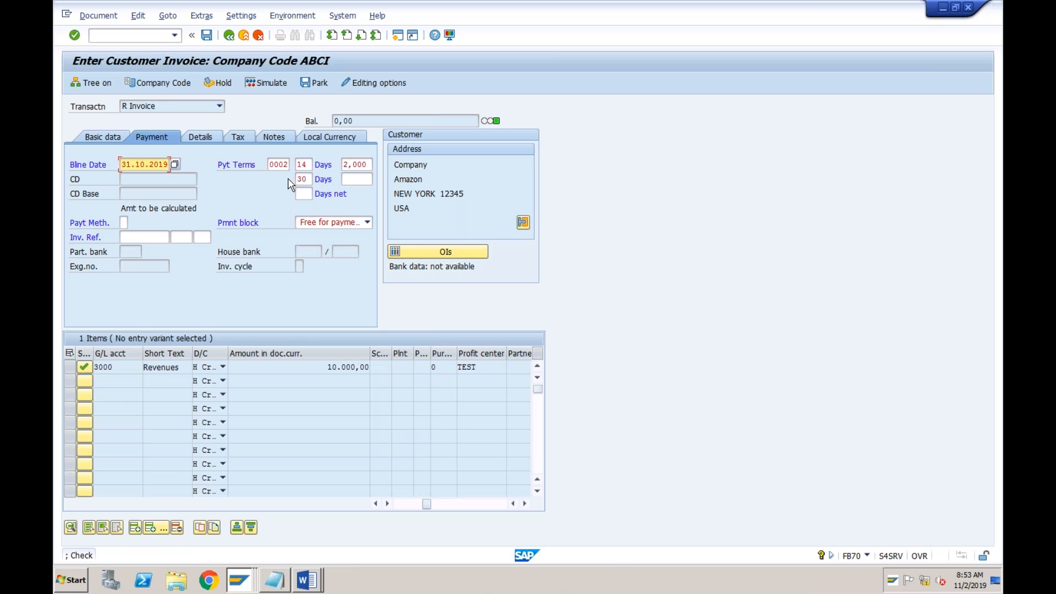
pyautogui.press('Return')
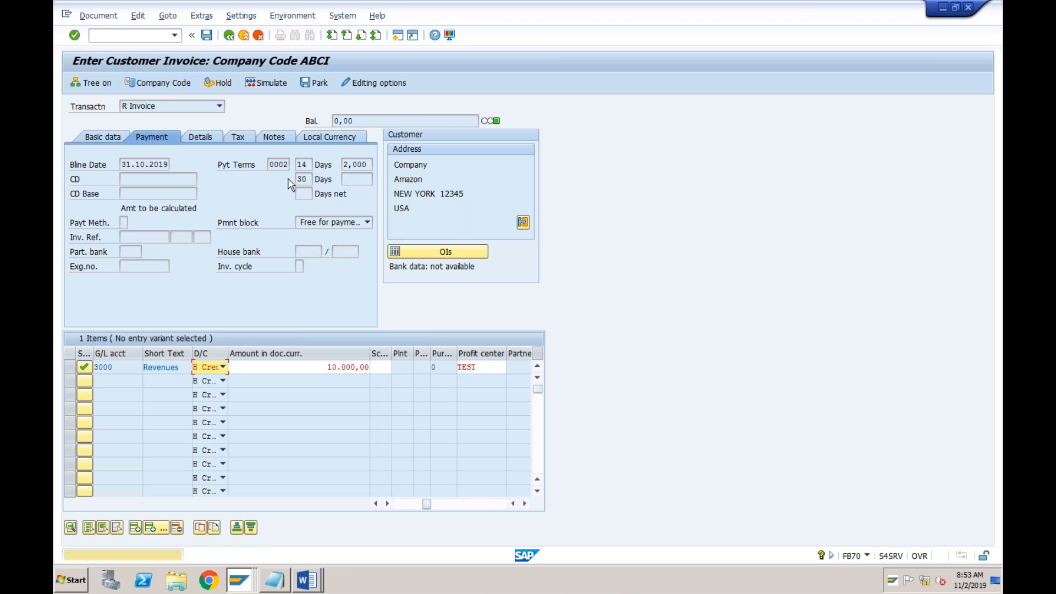
pyautogui.press('Return')
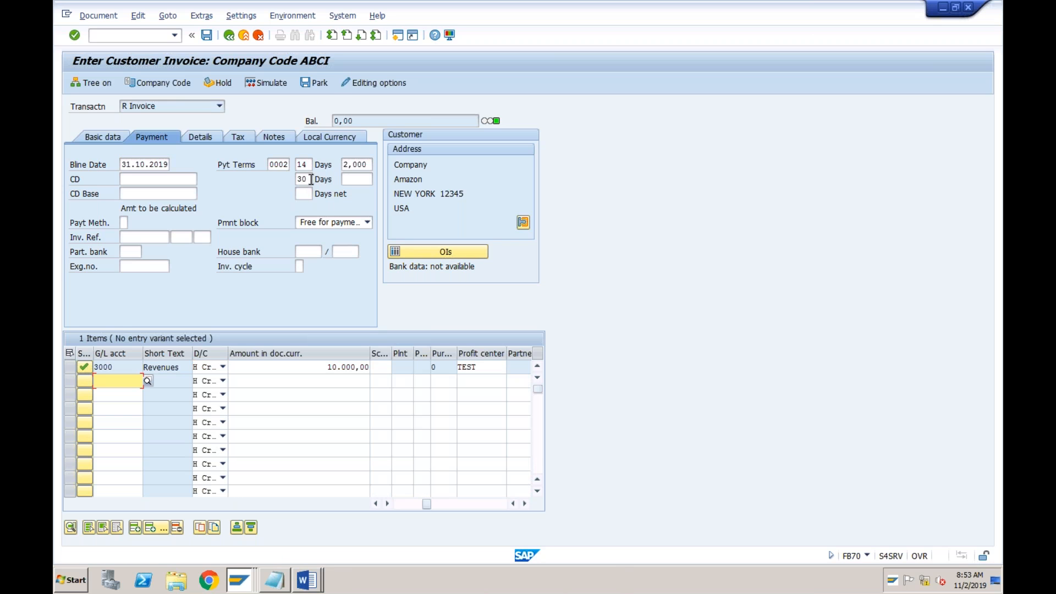
pyautogui.click(309, 180)
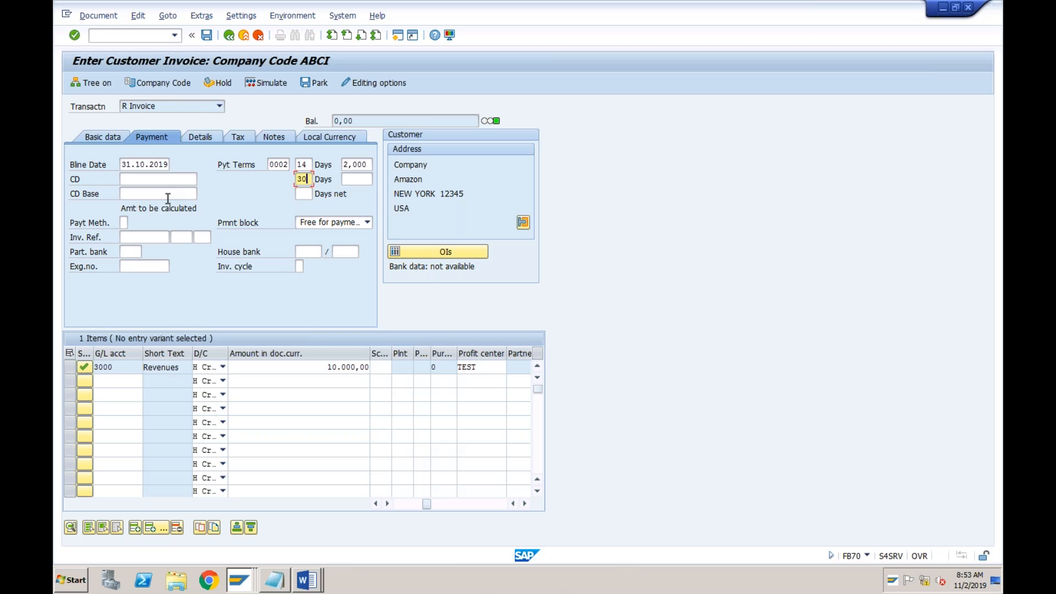
pyautogui.click(309, 365)
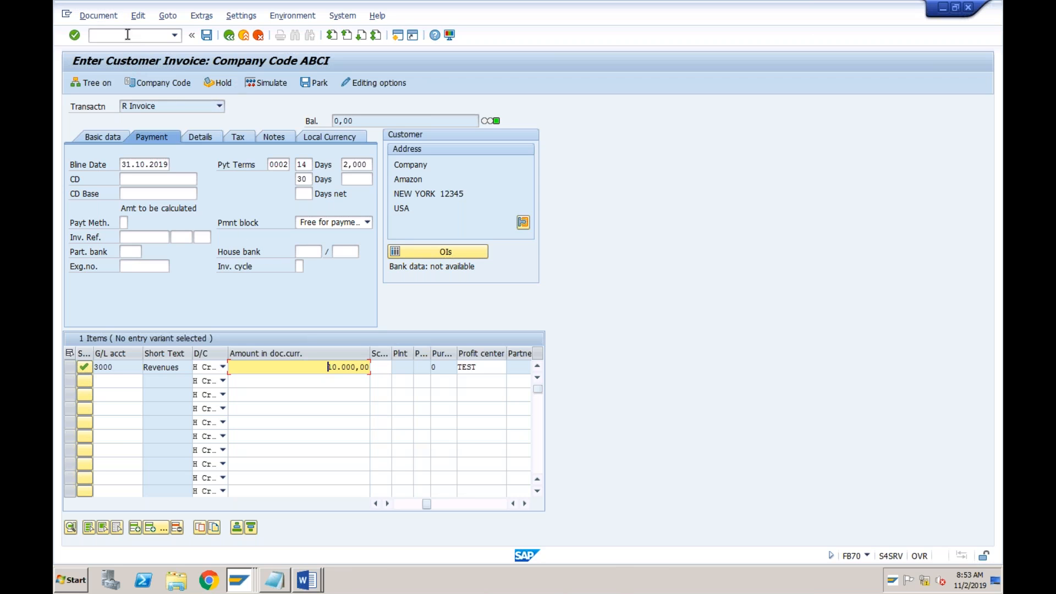
# Simulate the customer invoice to display its document overview, accepting the warning
pyautogui.click(109, 20)
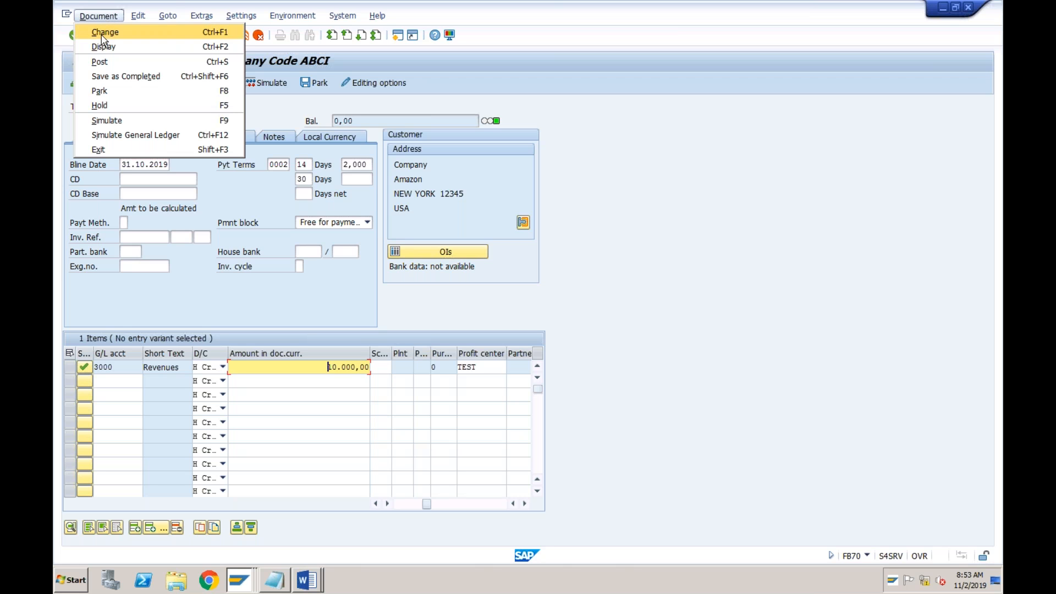
pyautogui.click(109, 121)
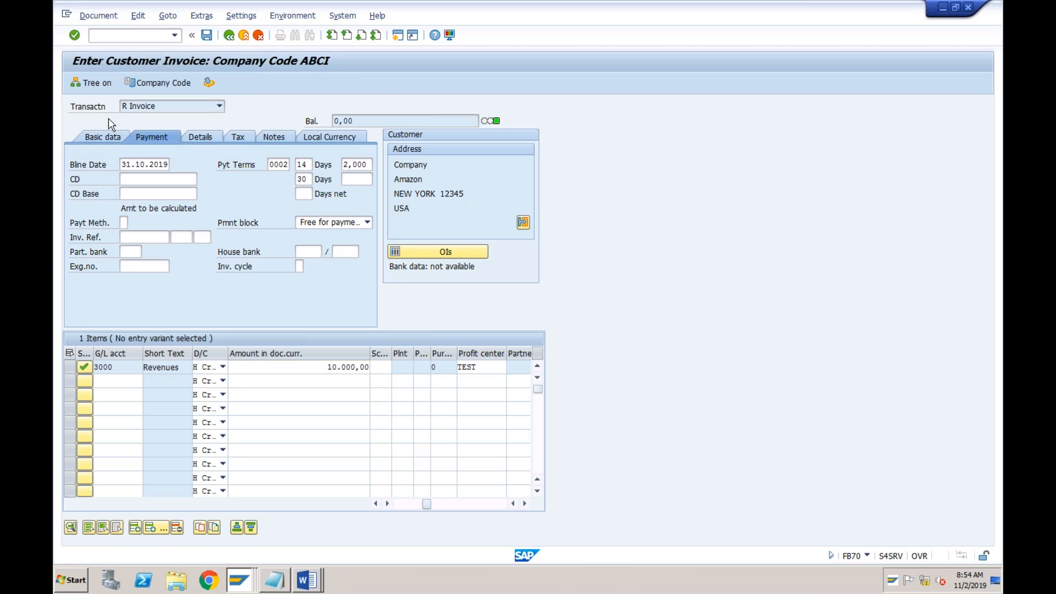
pyautogui.press('Return')
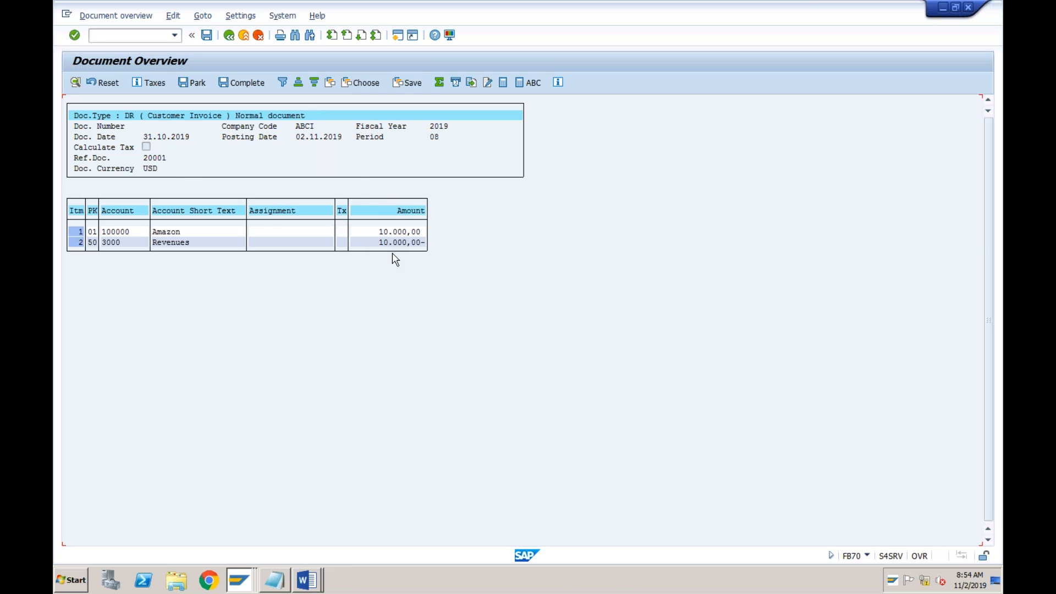
# Add the hidden Amt.in loc.cur. field to the document overview layout and apply it
pyautogui.click(330, 87)
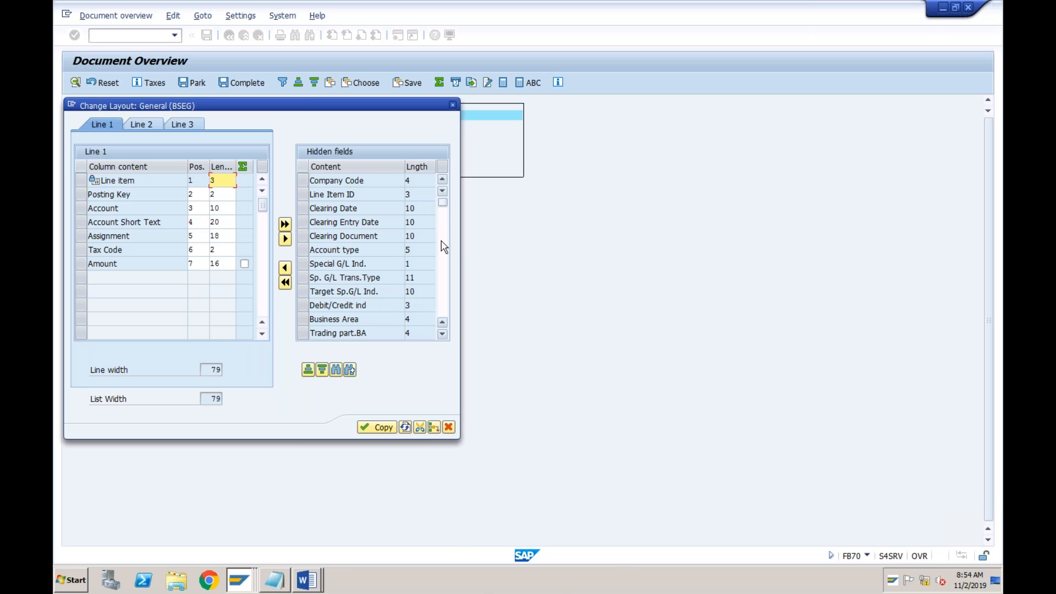
pyautogui.scroll(-4, 445, 247)
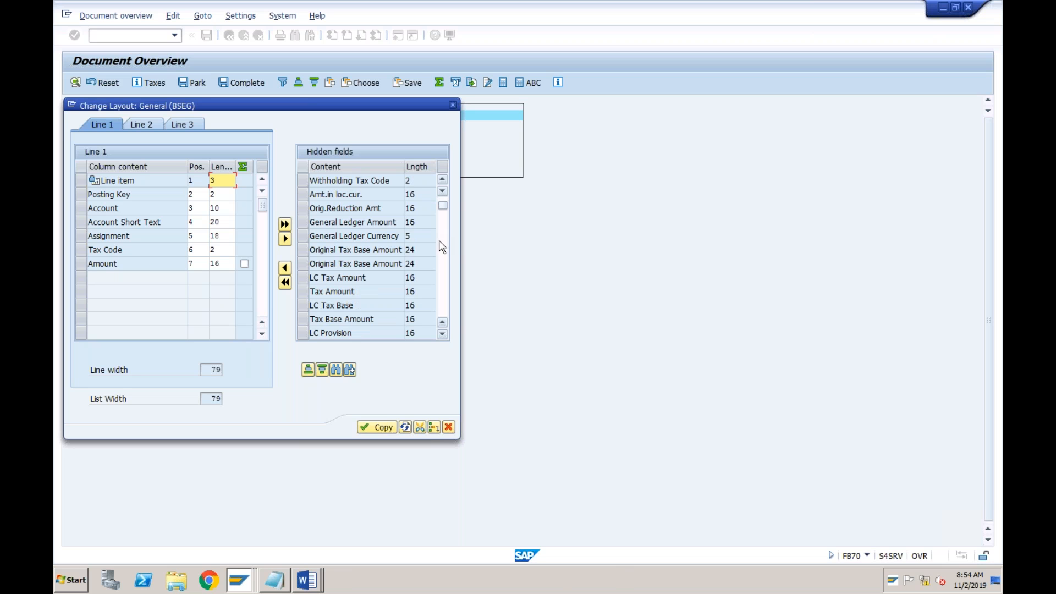
pyautogui.click(304, 195)
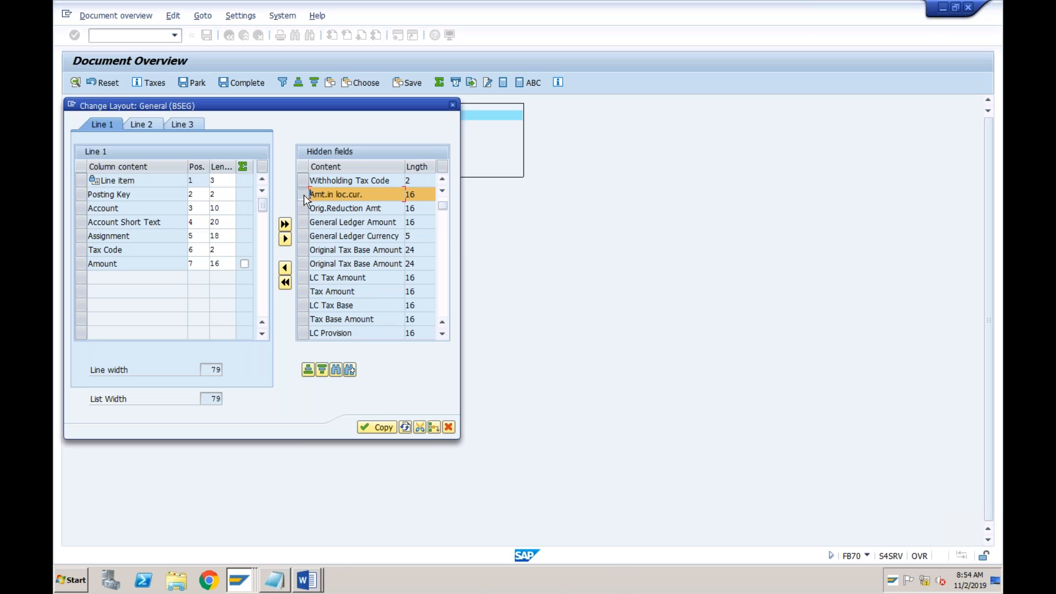
pyautogui.click(284, 267)
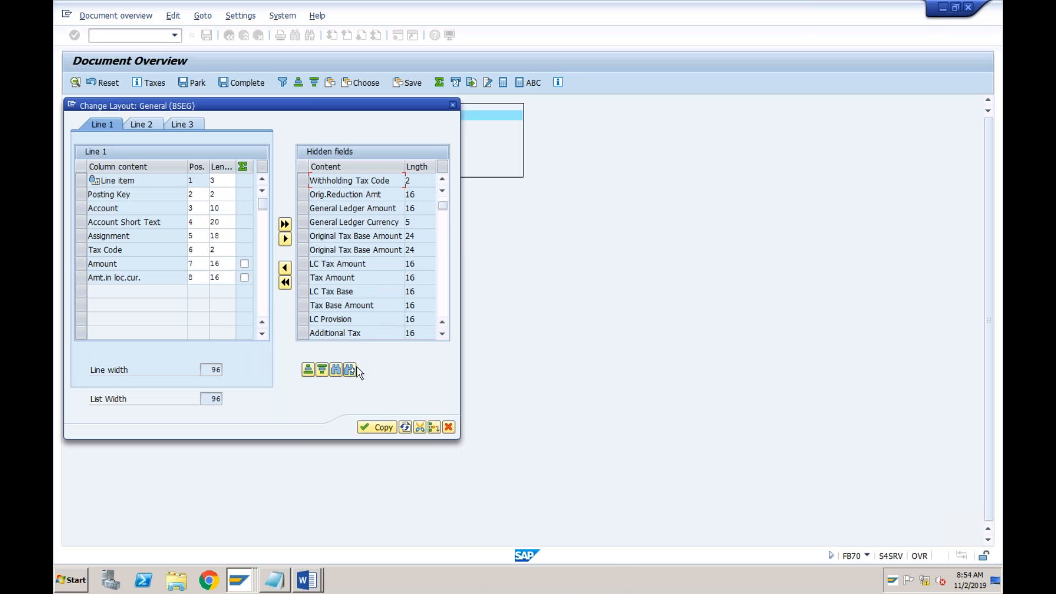
pyautogui.click(370, 427)
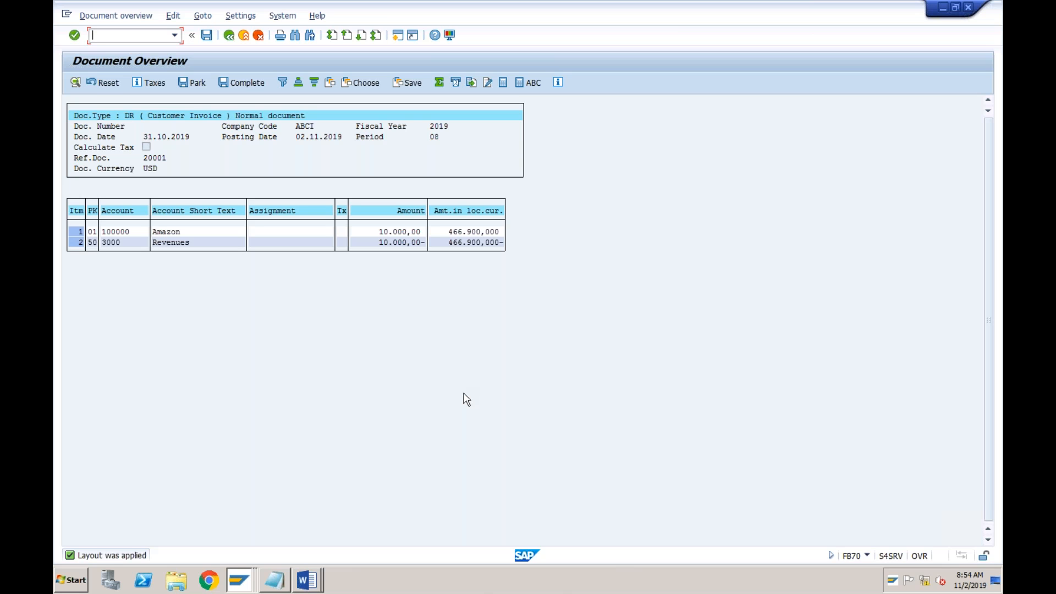
pyautogui.click(456, 232)
# Leave the simulation for the invoice entry and examine the exchange rate in the local currency data
pyautogui.click(229, 35)
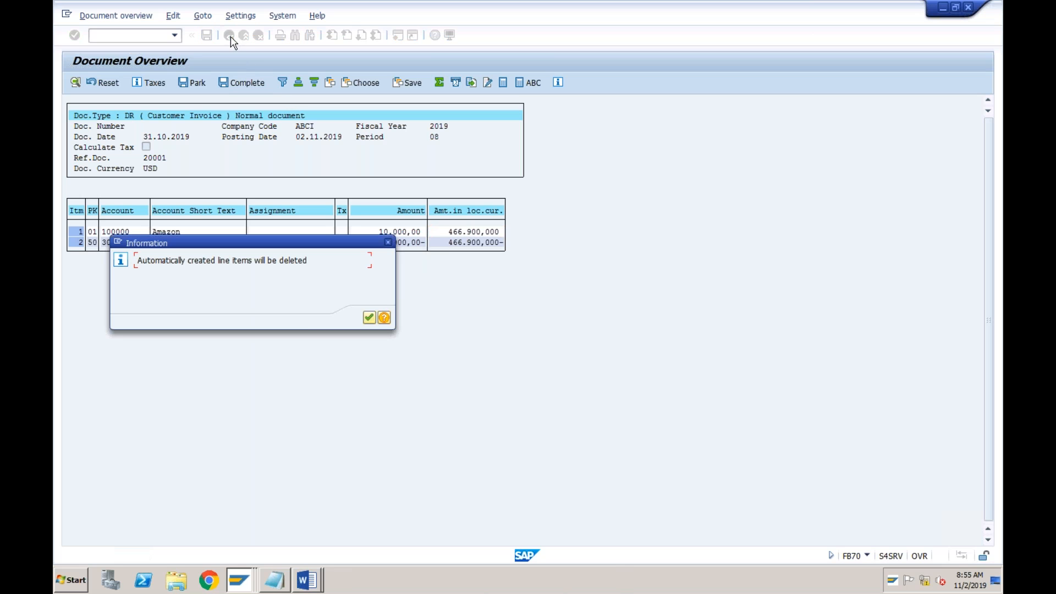
pyautogui.click(369, 317)
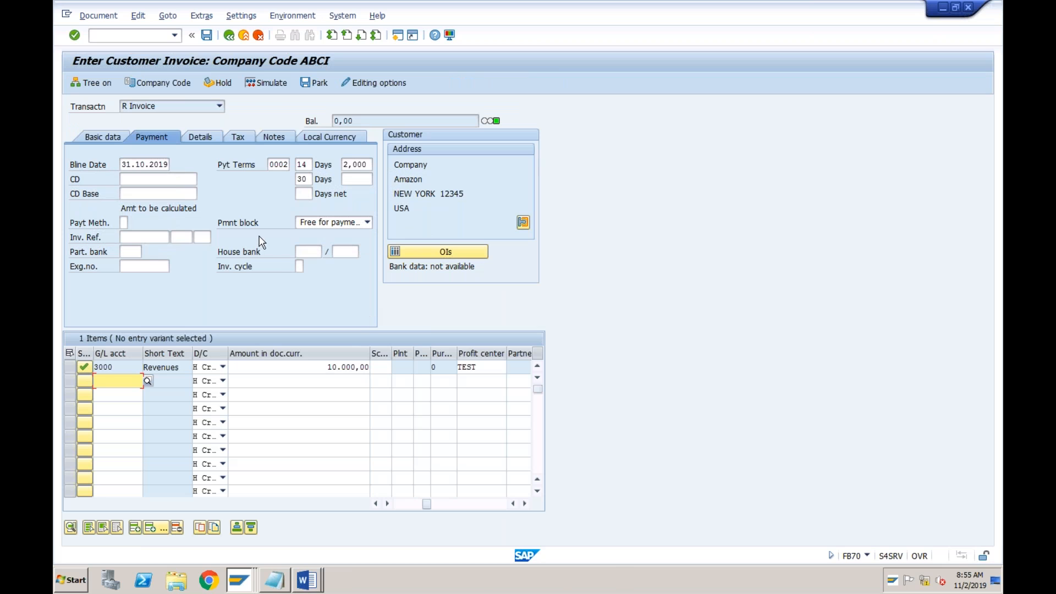
pyautogui.click(329, 137)
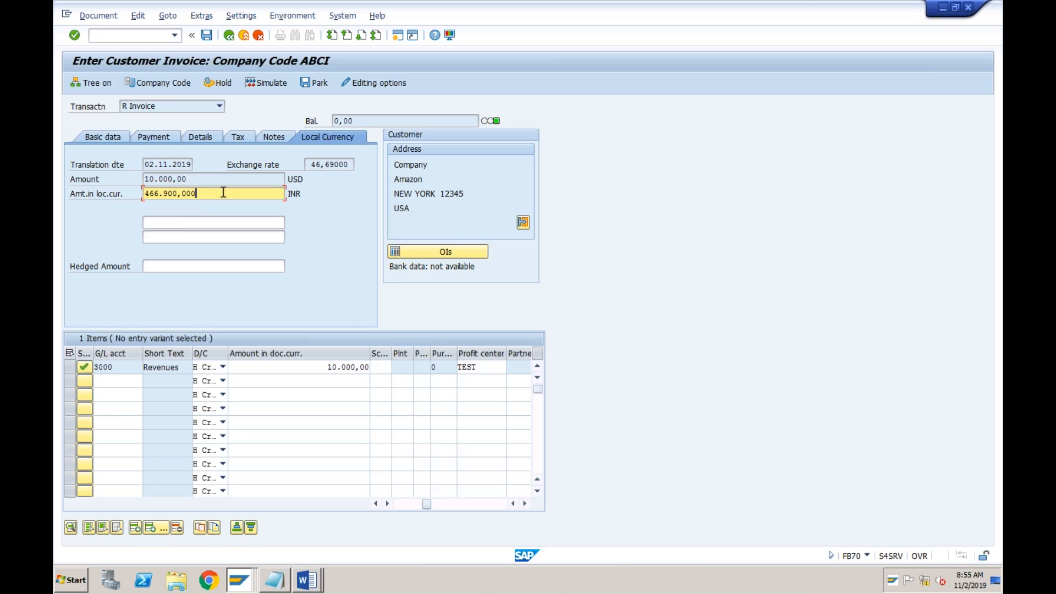
pyautogui.click(322, 165)
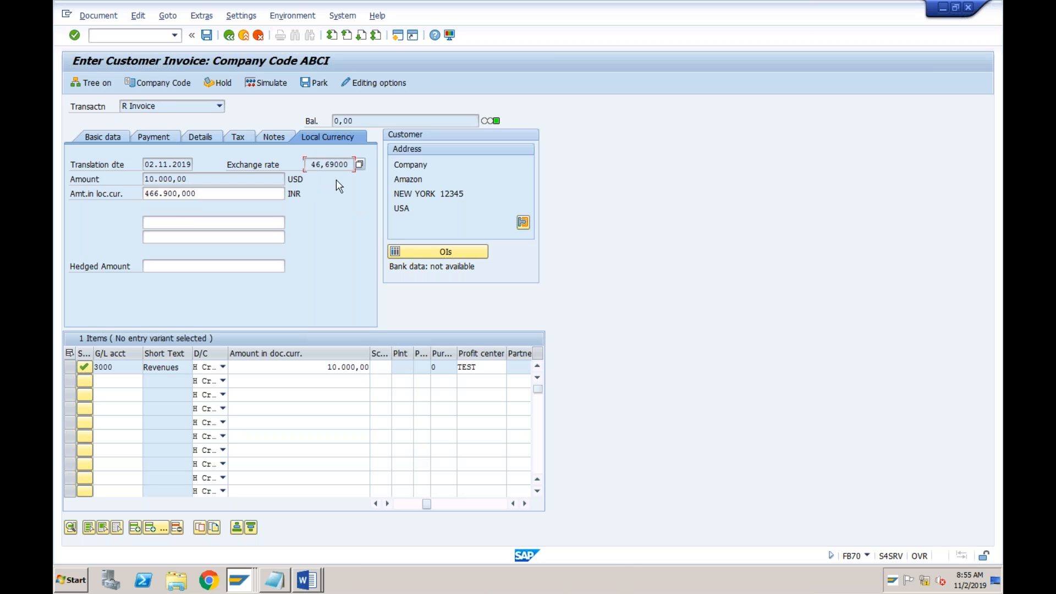
# Run transaction OB08 in a new session to display the currency exchange rates
pyautogui.click(397, 36)
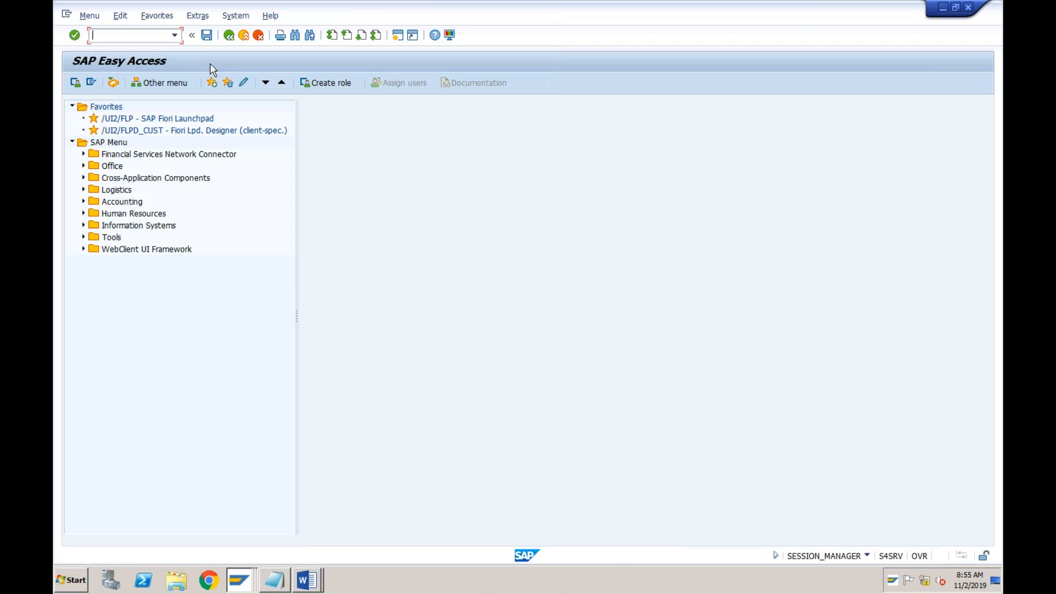
pyautogui.write('ob08')
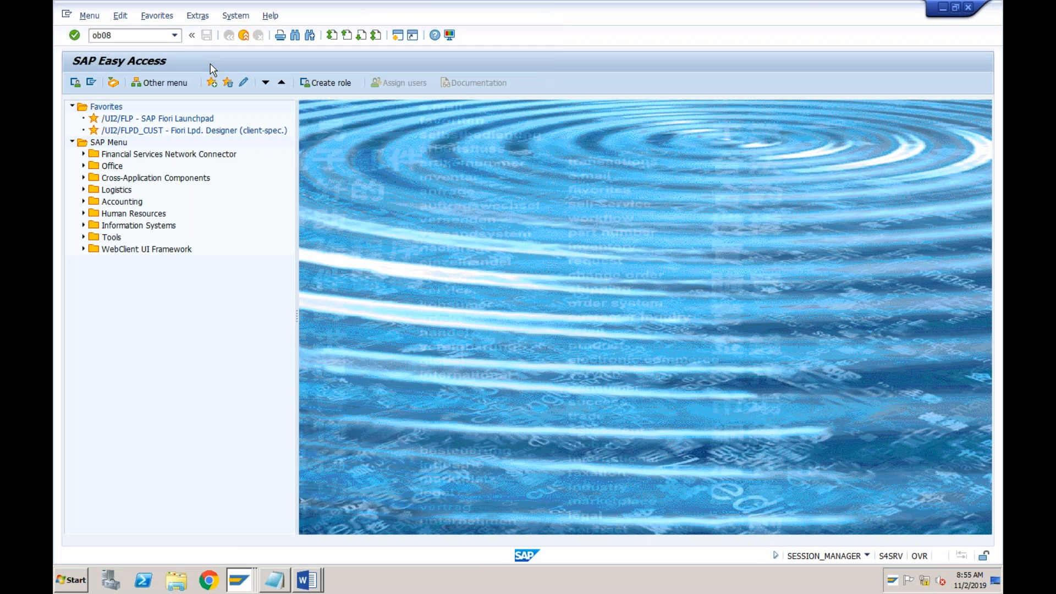
pyautogui.press('Return')
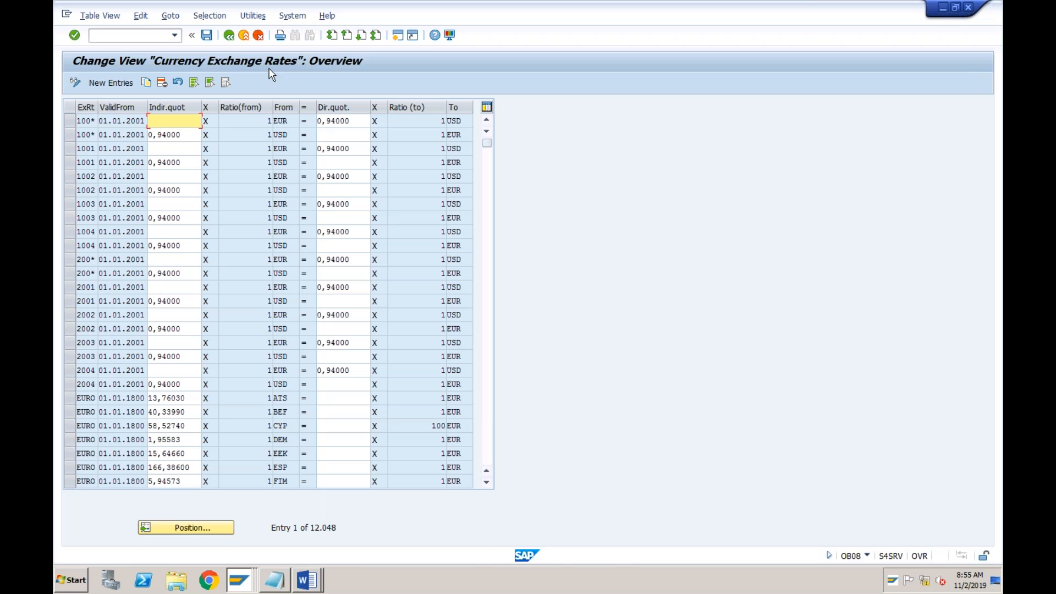
# Position the exchange rate list at rate type M from USD to INR and examine that entry's rate and validity date
pyautogui.click(188, 528)
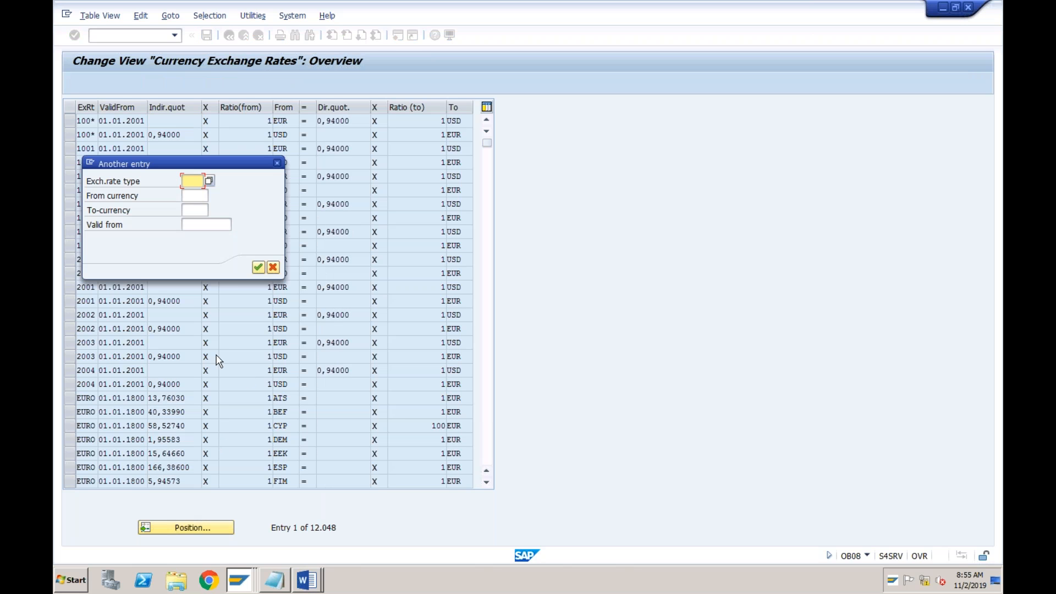
pyautogui.write('M')
pyautogui.click(193, 196)
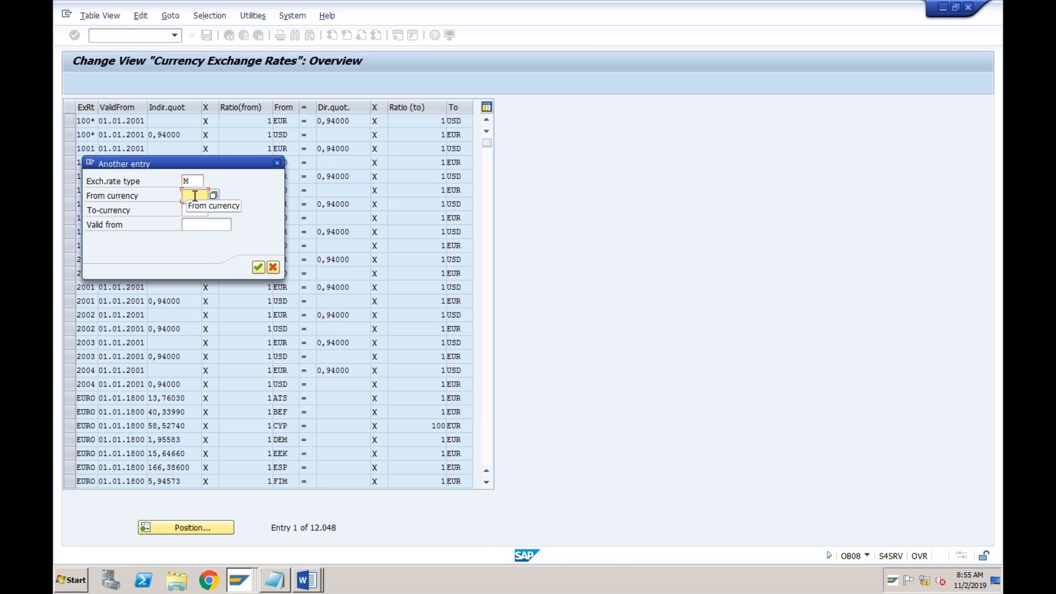
pyautogui.write('usd')
pyautogui.press('Tab')
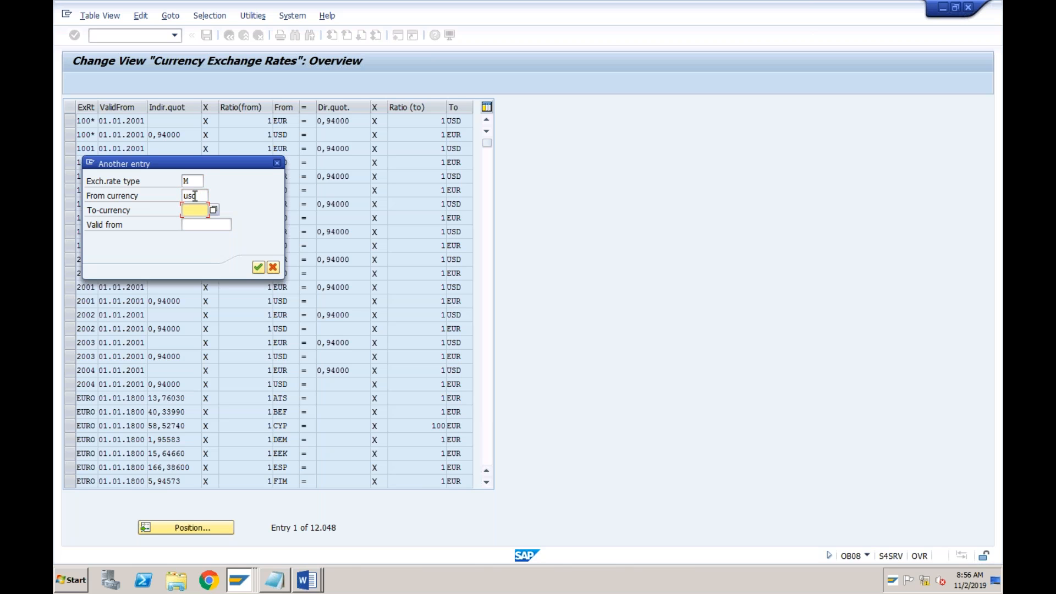
pyautogui.write('inr')
pyautogui.press('Return')
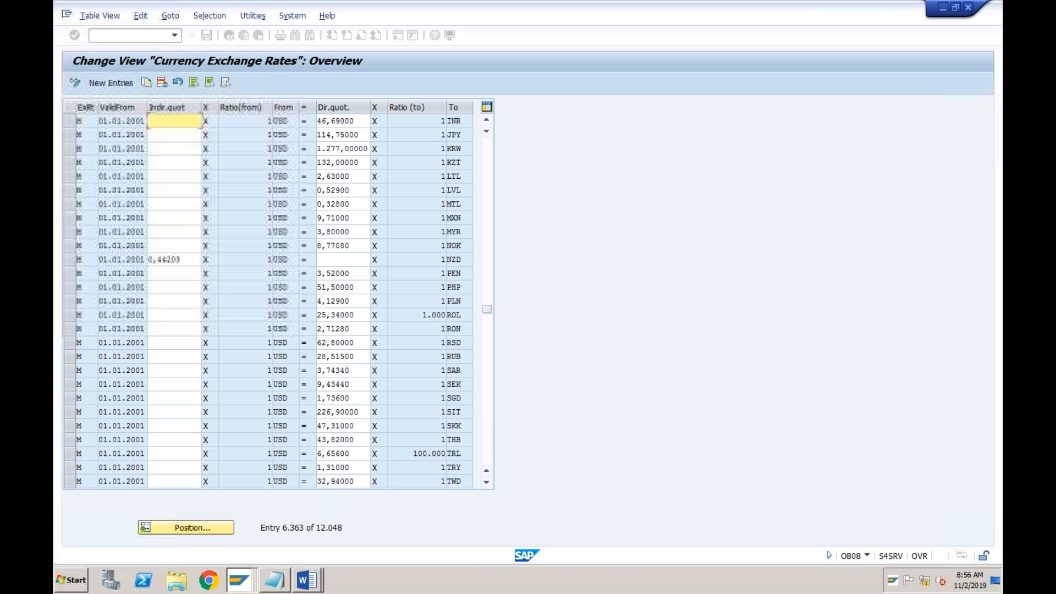
pyautogui.click(326, 120)
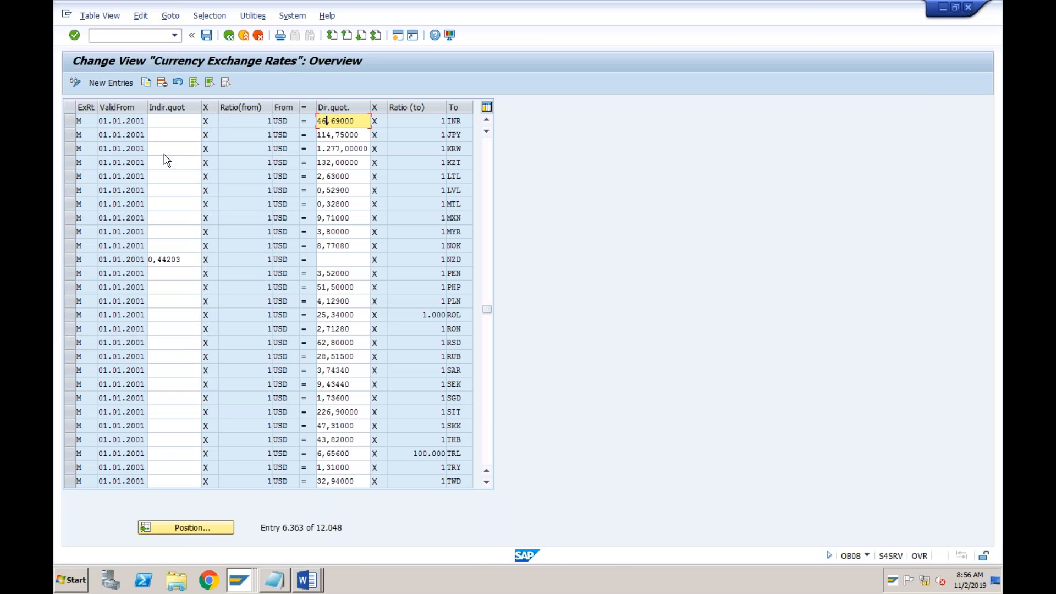
pyautogui.click(133, 122)
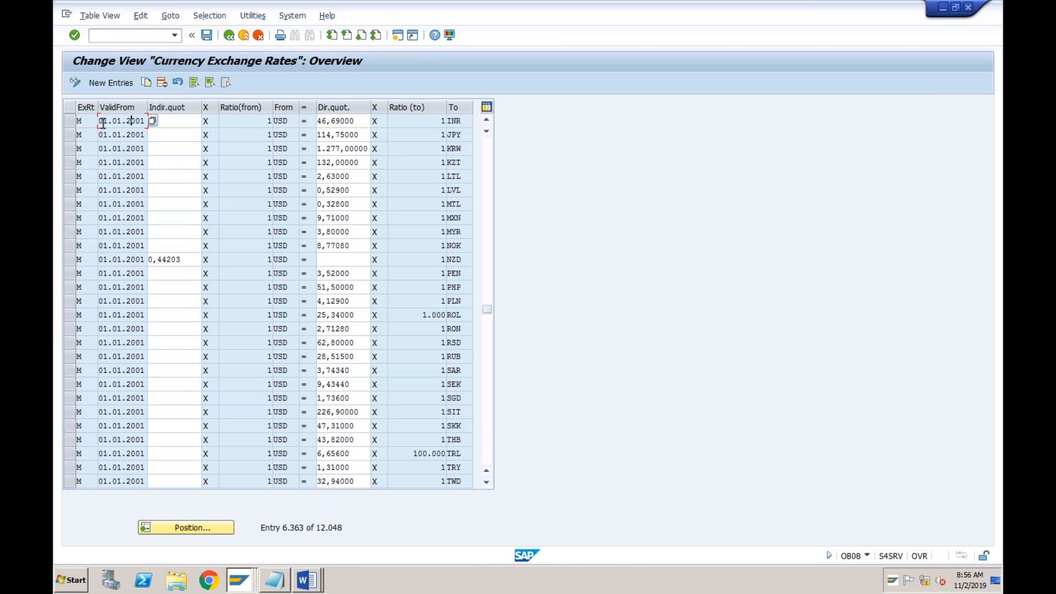
# Copy the USD to INR exchange rate entry and set the copy's valid-from date to 01.01.2019
pyautogui.click(71, 121)
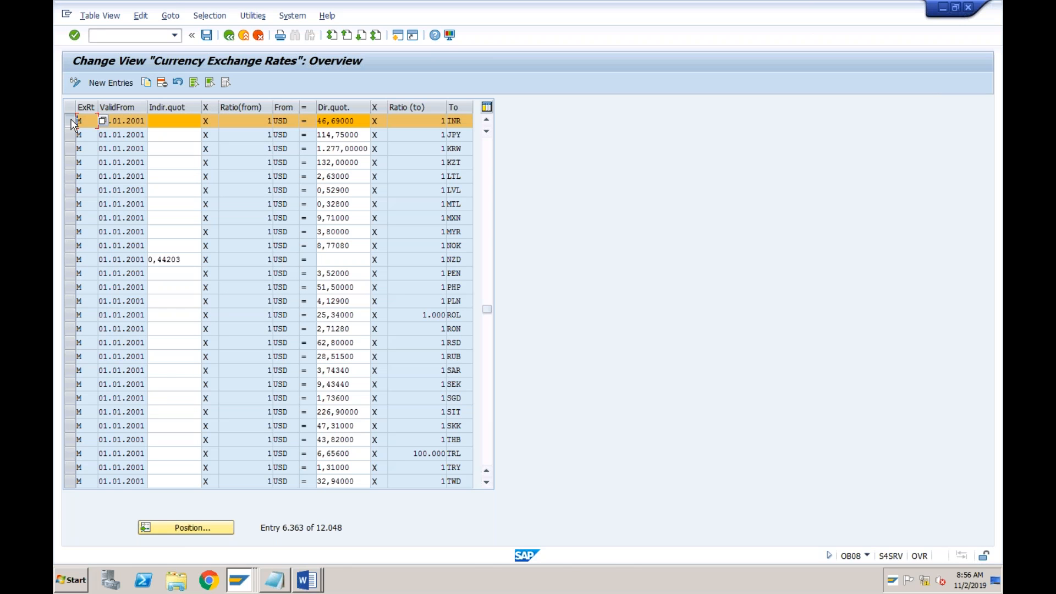
pyautogui.click(146, 82)
pyautogui.click(122, 122)
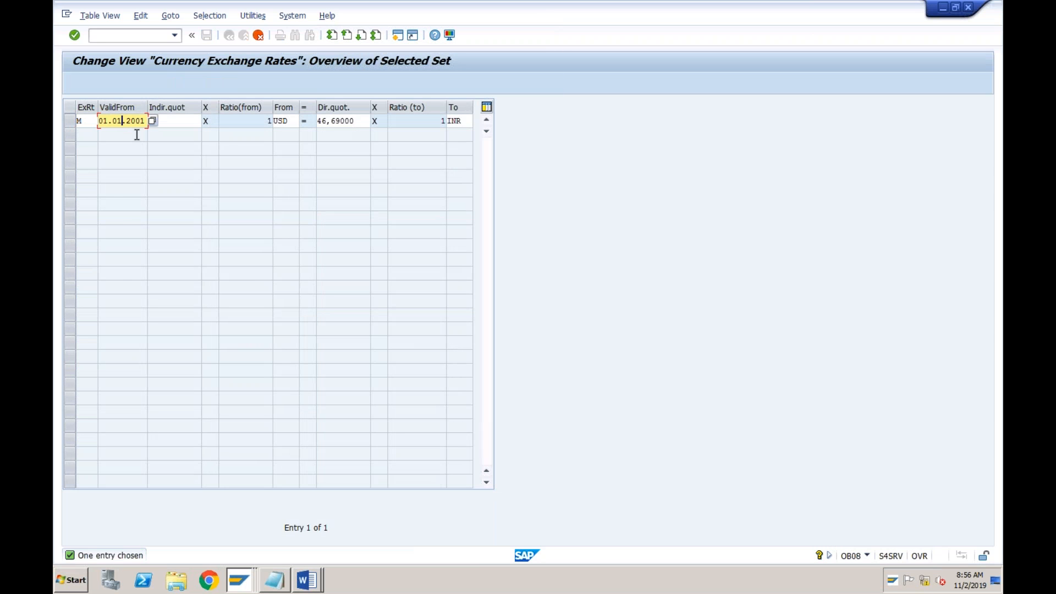
pyautogui.press('Right')
pyautogui.press('Right')
pyautogui.write('19')
pyautogui.press('Tab')
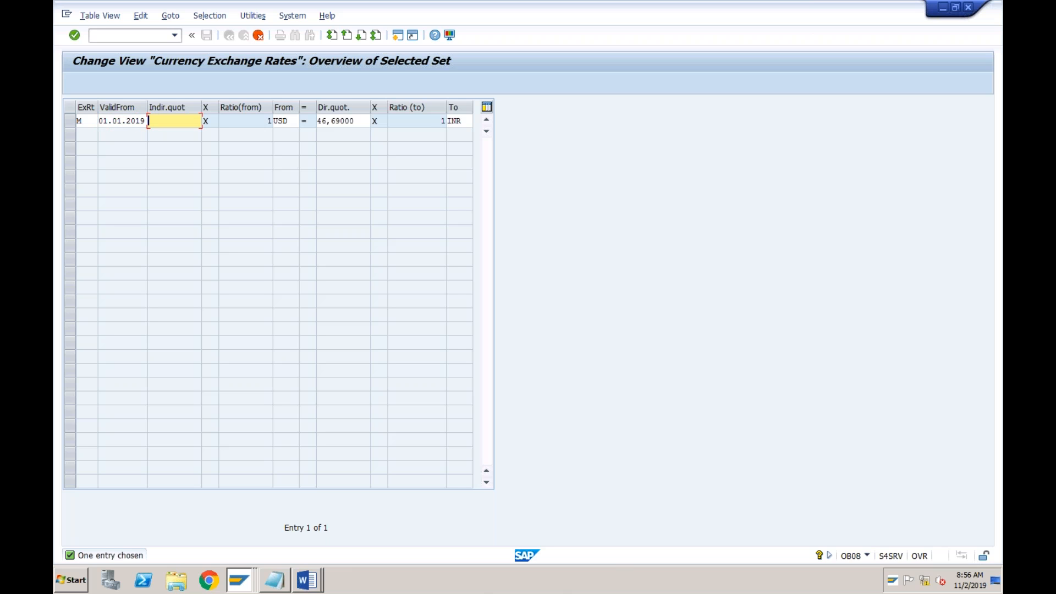
# Set the copied entry's direct quotation to 70 and save the new exchange rate
pyautogui.press('Tab')
pyautogui.press('Tab')
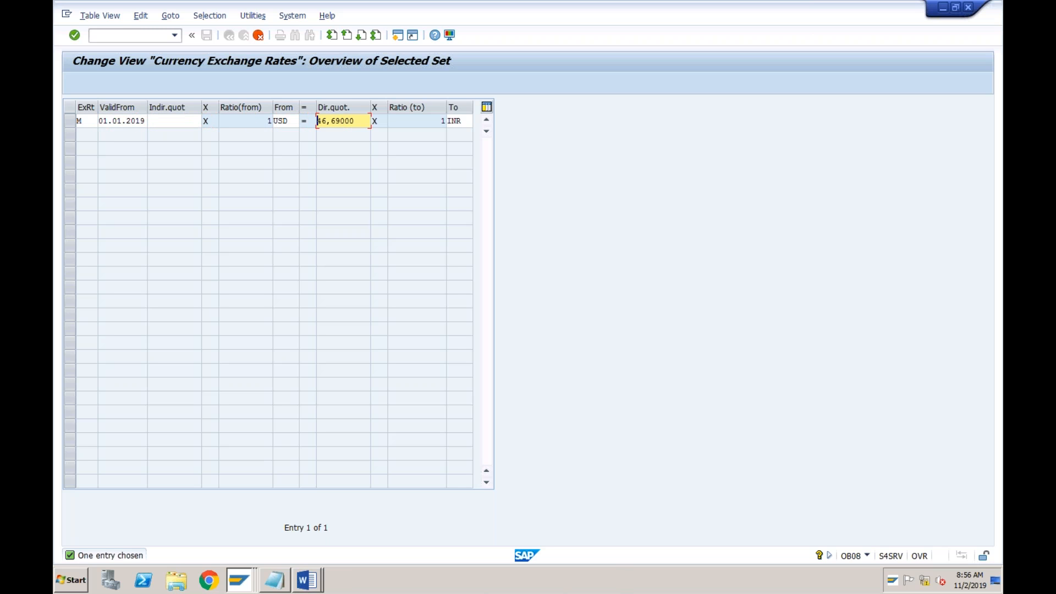
pyautogui.write('70')
pyautogui.press('BackSpace')
pyautogui.press('BackSpace')
pyautogui.press('BackSpace')
pyautogui.press('BackSpace')
pyautogui.press('BackSpace')
pyautogui.press('BackSpace')
pyautogui.press('Return')
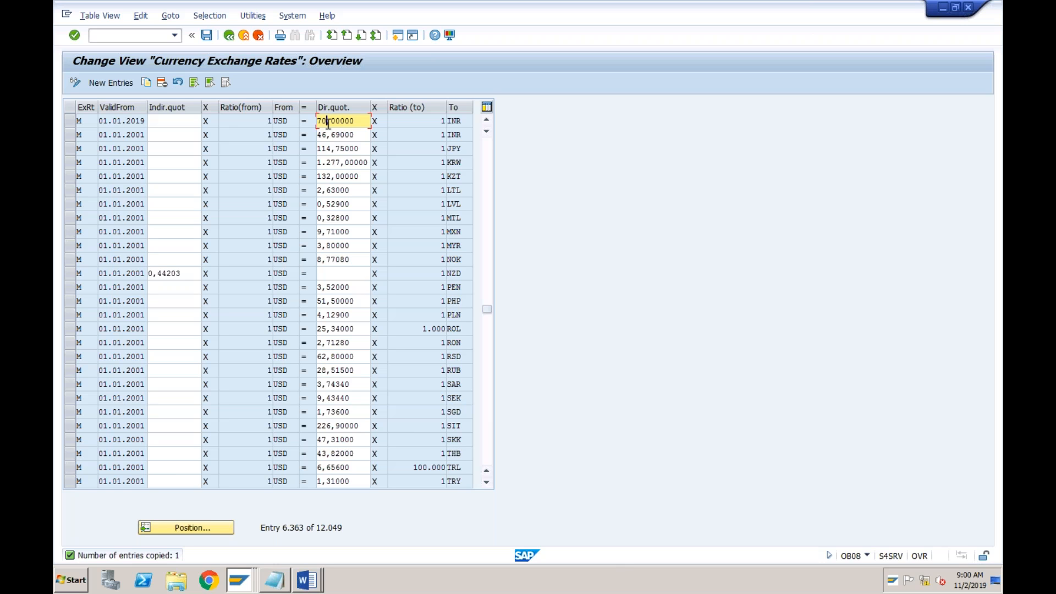
pyautogui.click(359, 122)
pyautogui.click(326, 122)
pyautogui.click(207, 36)
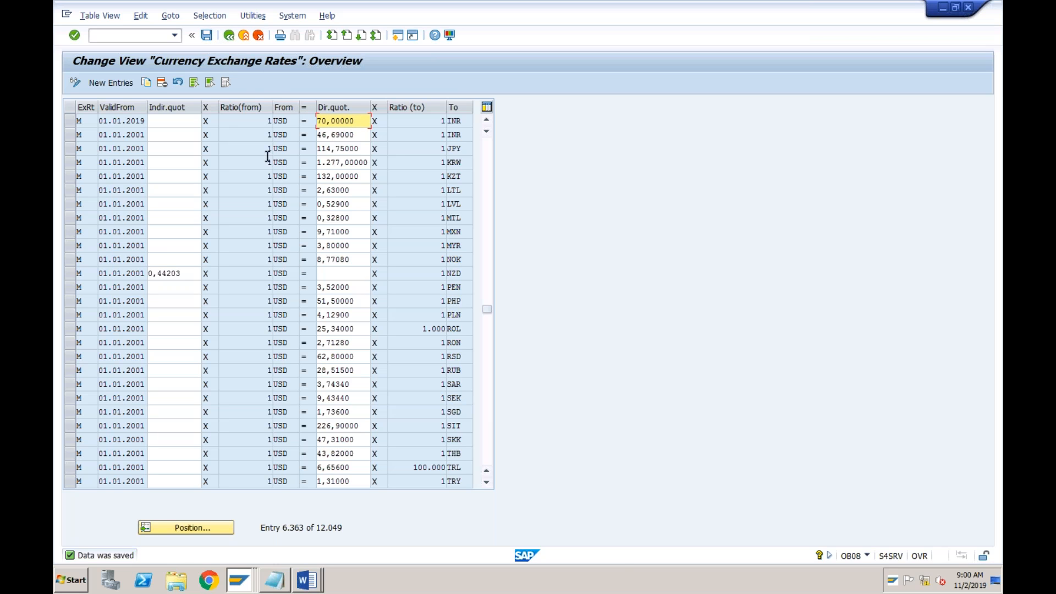
pyautogui.click(246, 580)
pyautogui.click(181, 547)
pyautogui.click(140, 122)
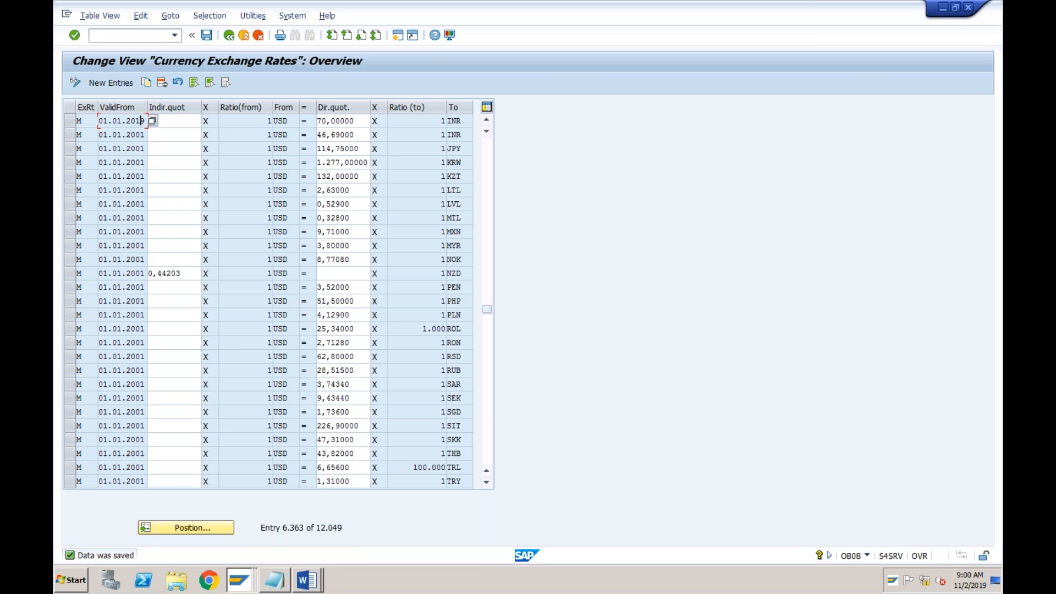
pyautogui.click(286, 123)
pyautogui.click(357, 123)
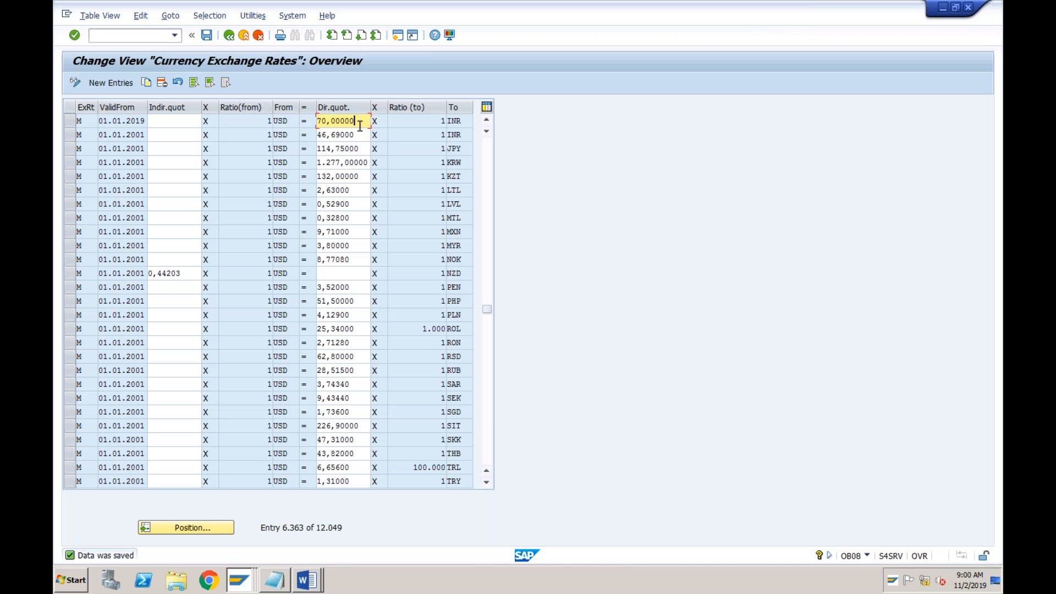
# Return to the customer invoice session, discard the current entry and restart FB70
pyautogui.click(244, 586)
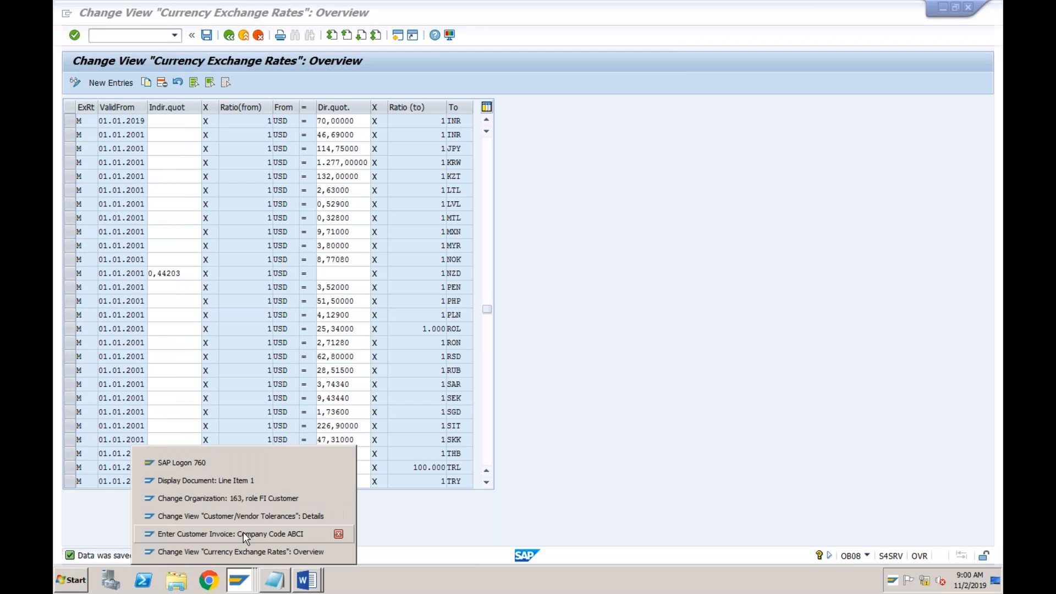
pyautogui.click(245, 537)
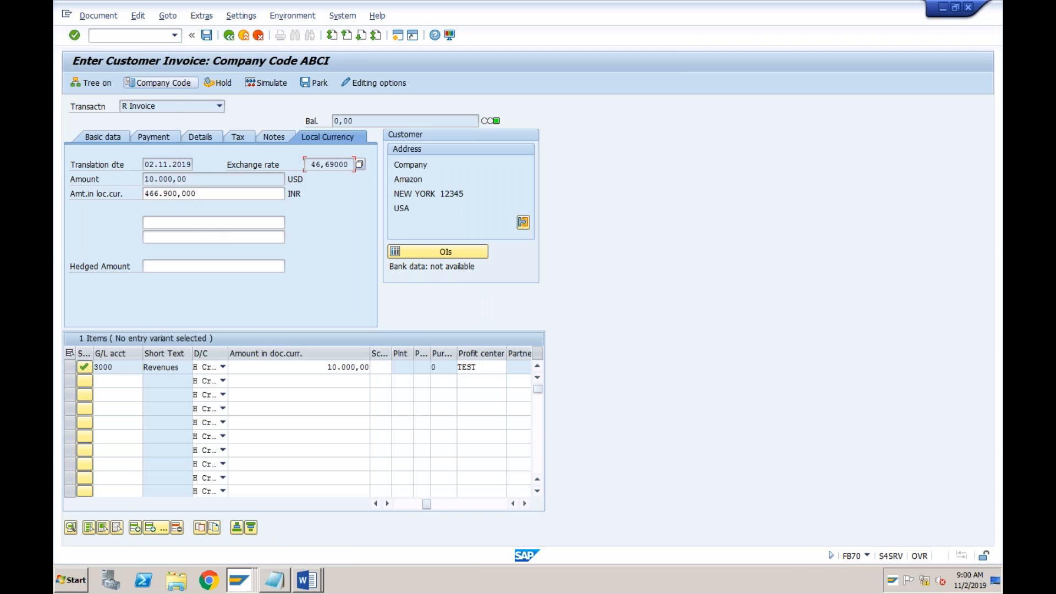
pyautogui.click(131, 35)
pyautogui.write('/n')
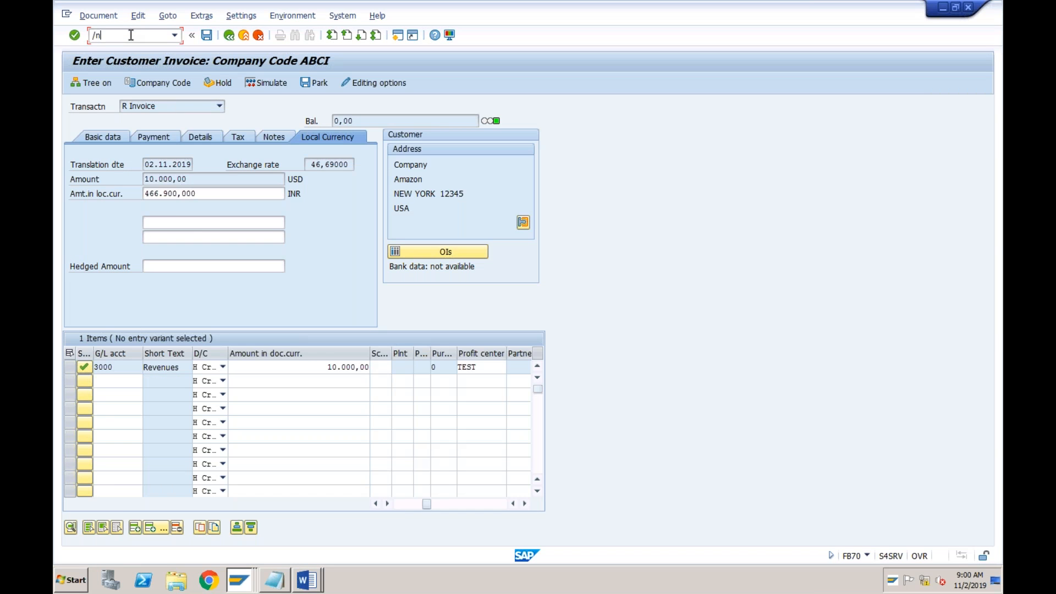
pyautogui.press('Return')
pyautogui.write('fb70')
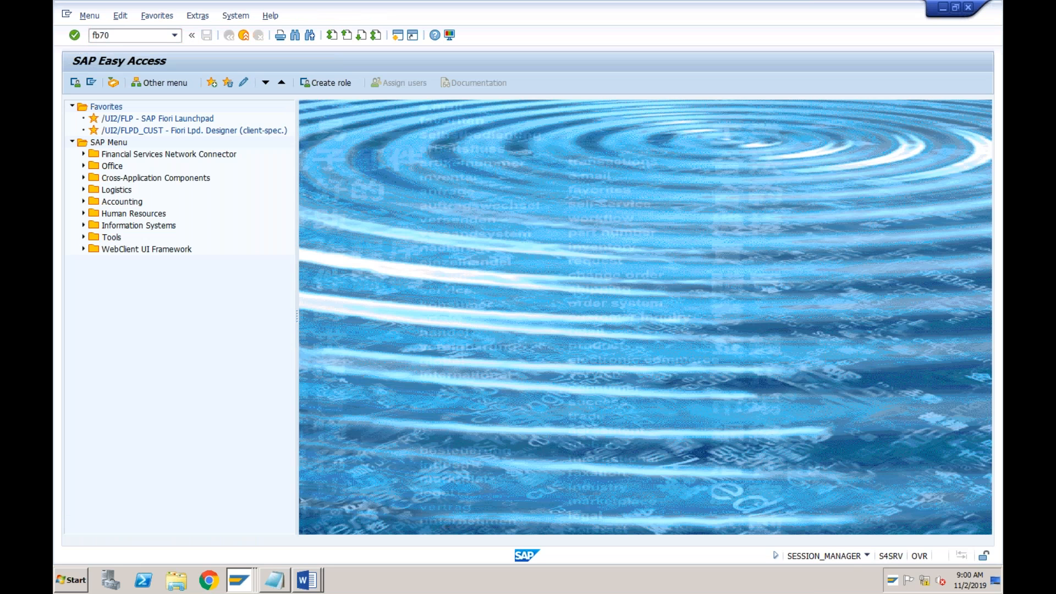
pyautogui.press('Return')
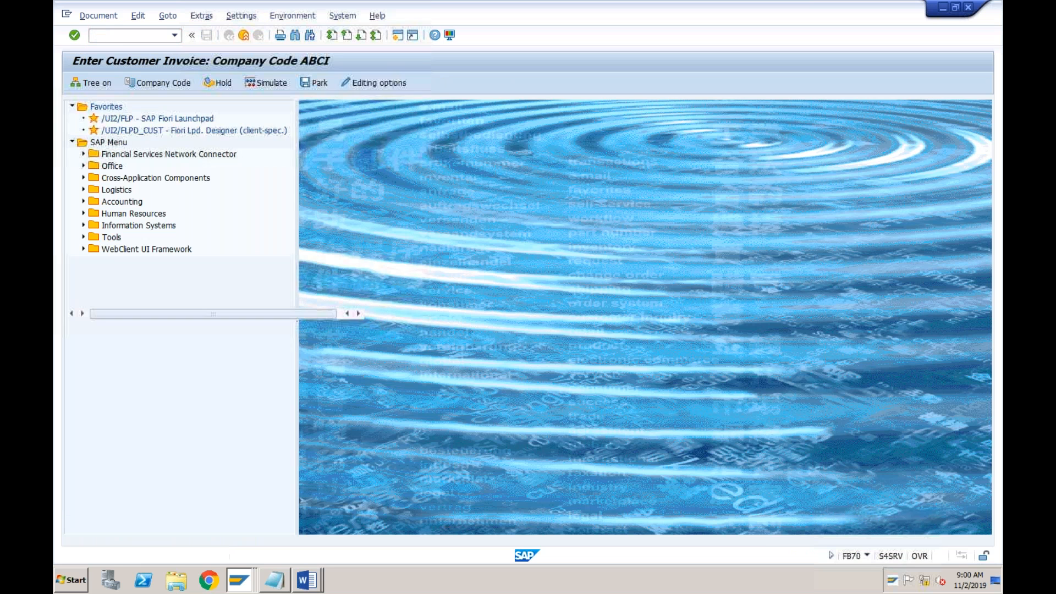
# Fill in the basic data with the customer number, invoice date 31.10.2019, reference 20001 and amount 10000
pyautogui.write('100000')
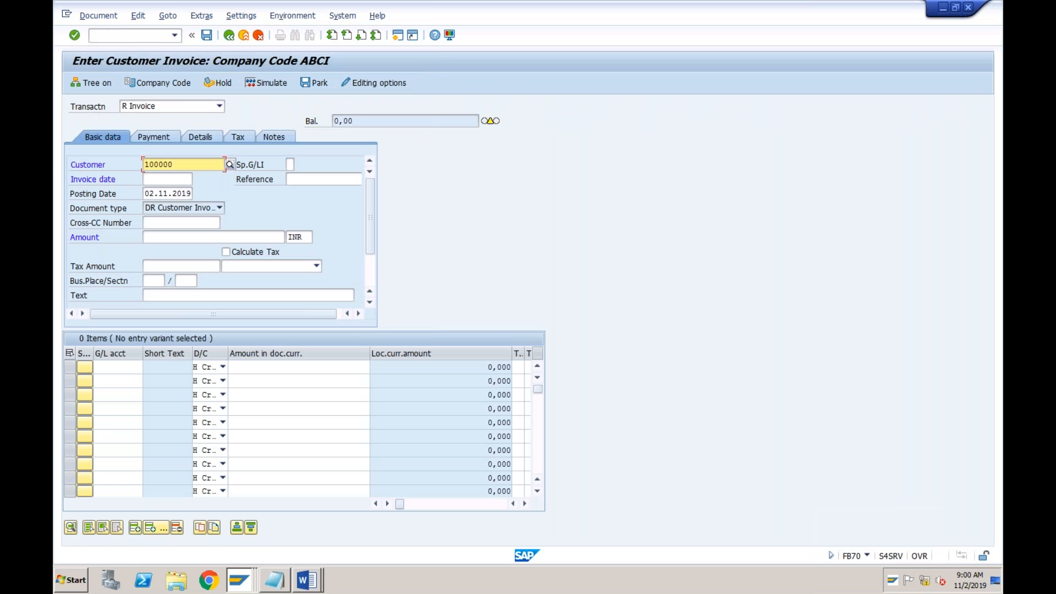
pyautogui.press('Tab')
pyautogui.write('31102019')
pyautogui.press('Tab')
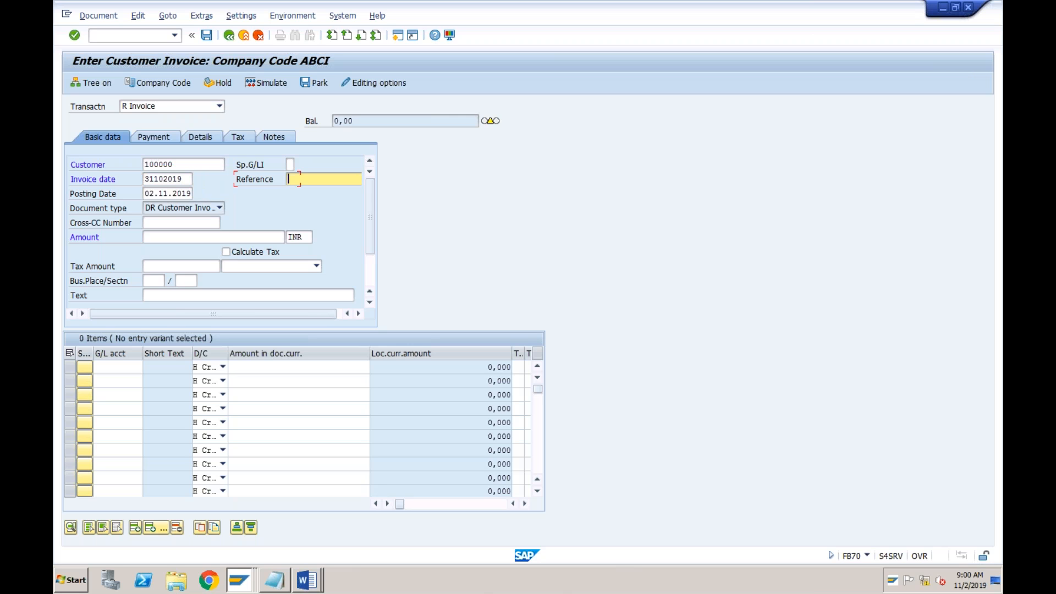
pyautogui.press('Down')
pyautogui.press('Down')
pyautogui.press('Return')
pyautogui.press('Tab')
pyautogui.press('Tab')
pyautogui.press('Tab')
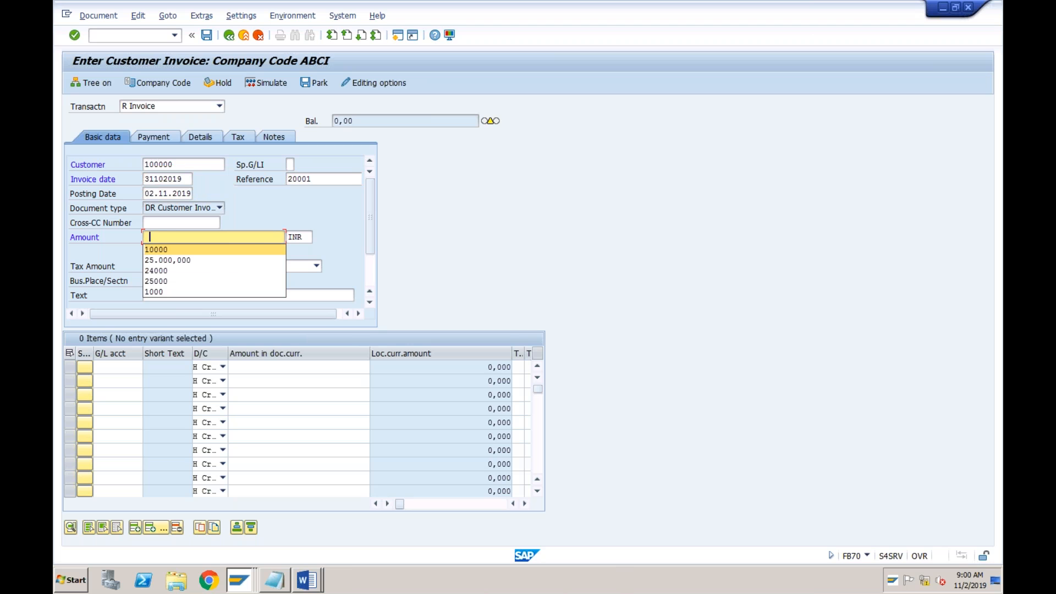
pyautogui.press('Return')
pyautogui.press('Tab')
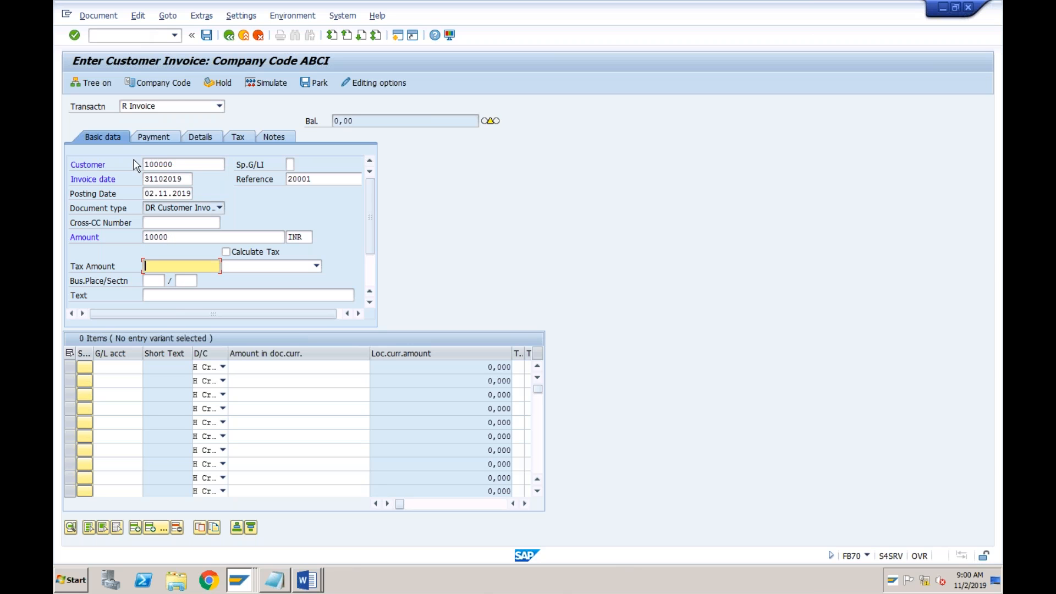
# Enter G/L account 3000 with an amount of 10000 in the first item row
pyautogui.click(108, 367)
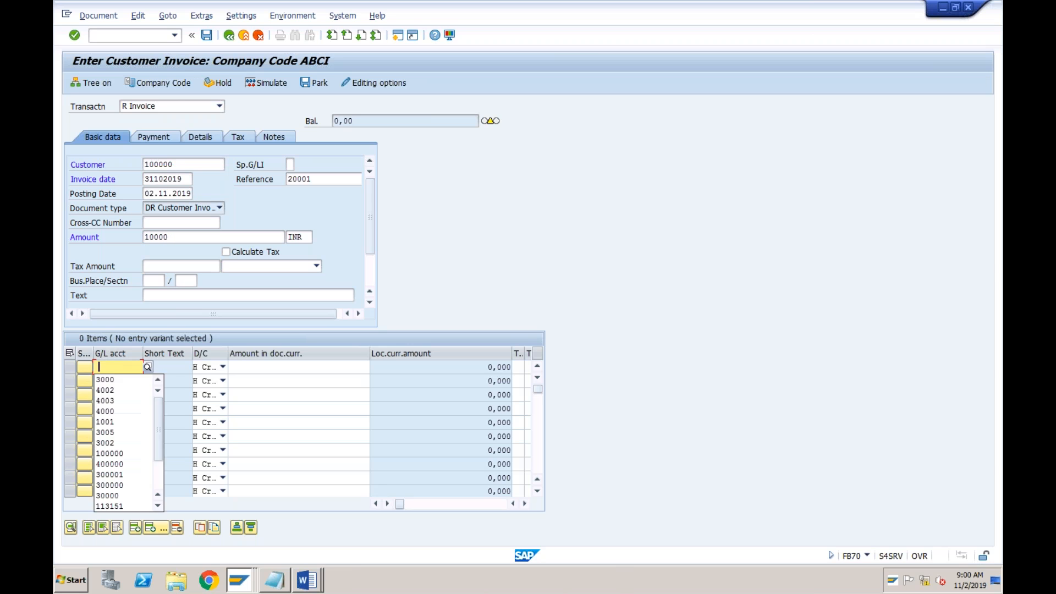
pyautogui.press('Return')
pyautogui.press('Tab')
pyautogui.press('Tab')
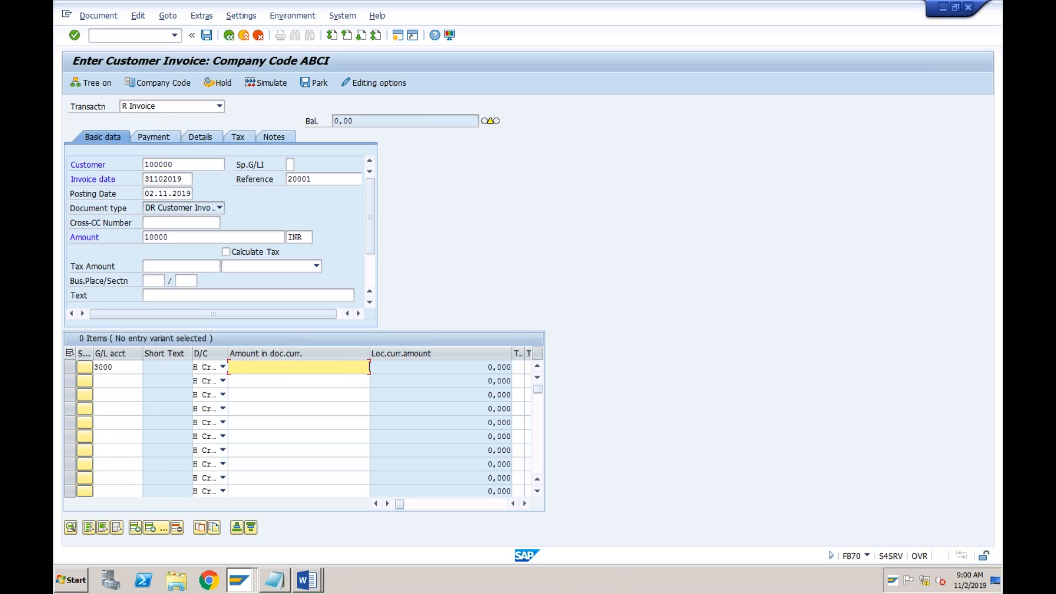
pyautogui.press('Return')
# Assign profit center TEST to the G/L 3000 item and open the invoice's payment data, accepting the warning
pyautogui.press('Tab')
pyautogui.press('Tab')
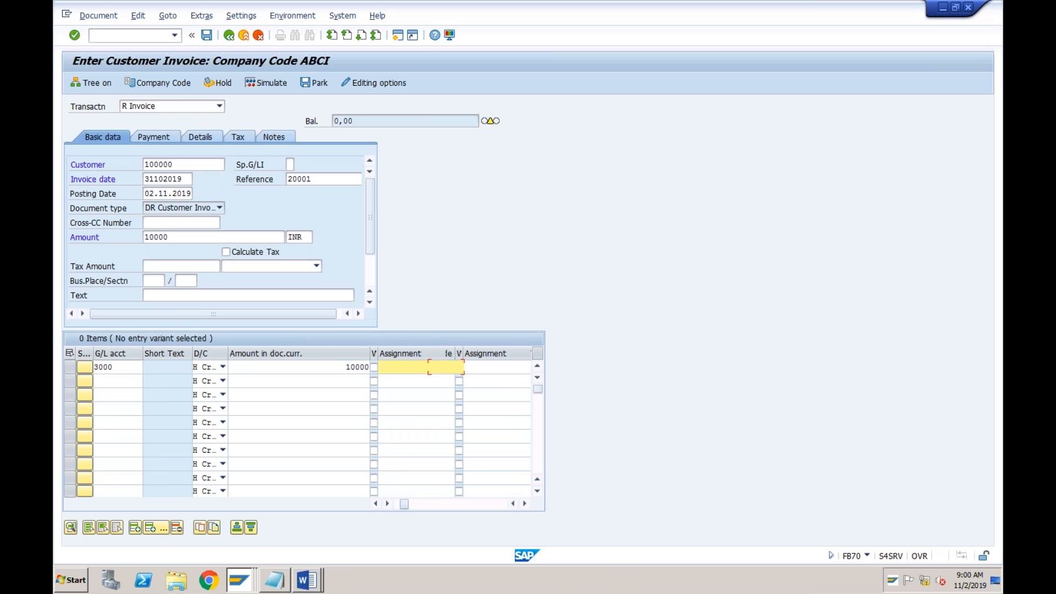
pyautogui.press('Tab')
pyautogui.press('Tab')
pyautogui.press('Tab')
pyautogui.press('Tab')
pyautogui.press('Tab')
pyautogui.press('Tab')
pyautogui.press('Tab')
pyautogui.press('Tab')
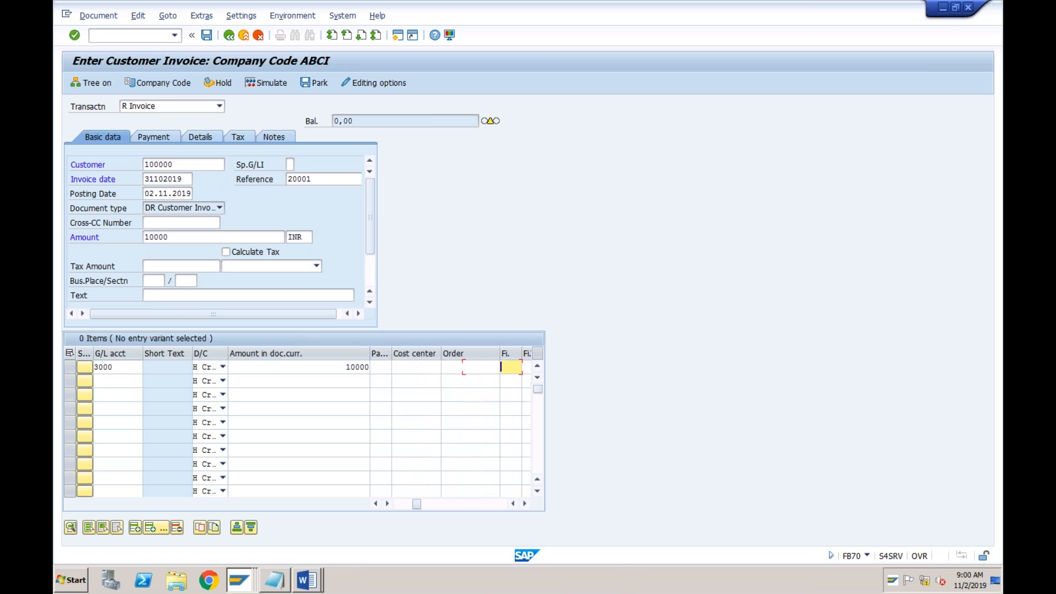
pyautogui.press('Tab')
pyautogui.press('Tab')
pyautogui.press('Tab')
pyautogui.press('Tab')
pyautogui.press('Tab')
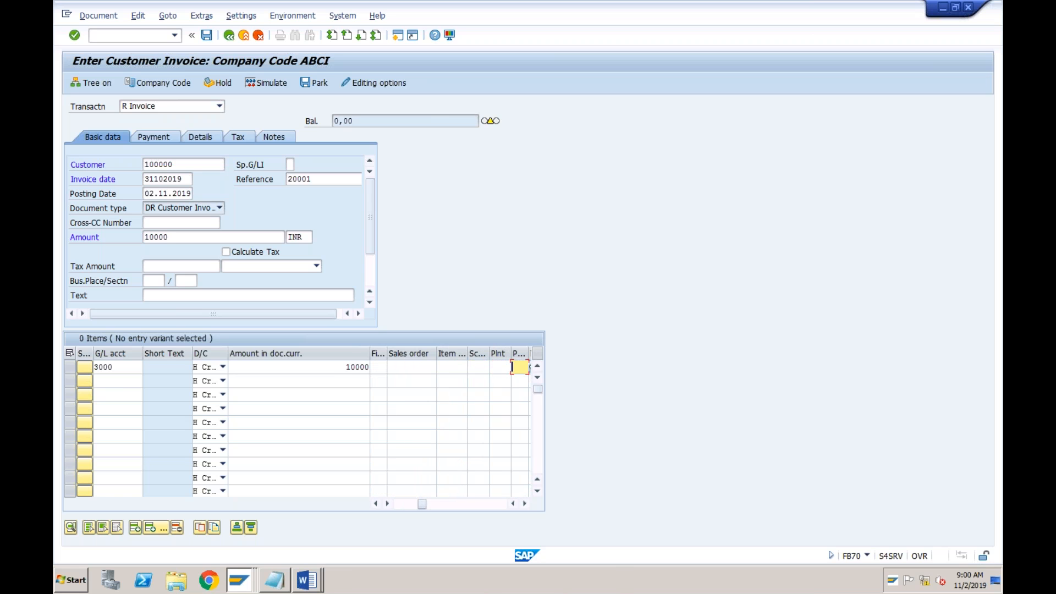
pyautogui.press('Tab')
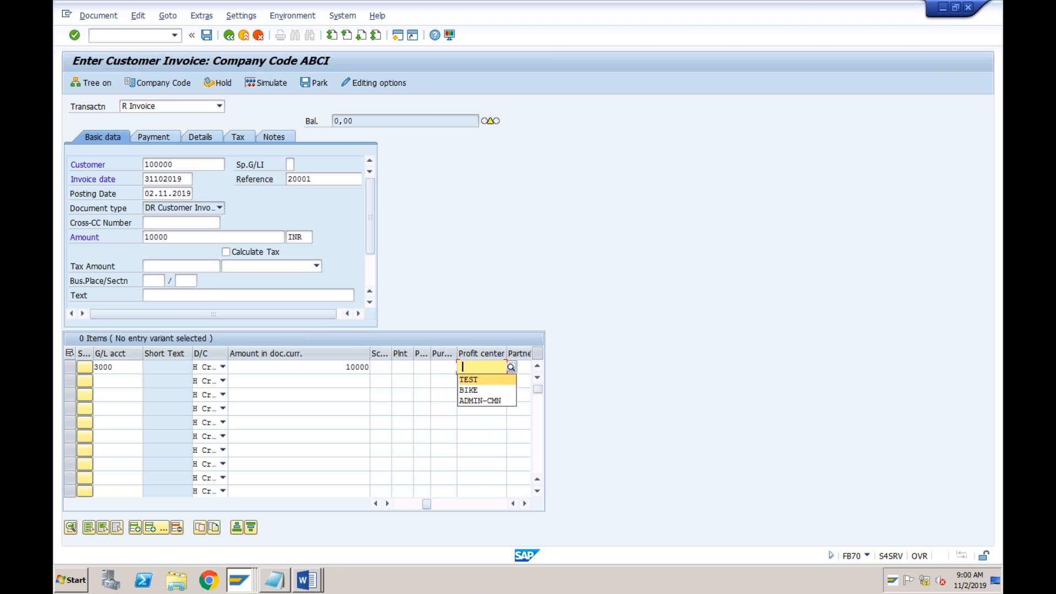
pyautogui.press('Return')
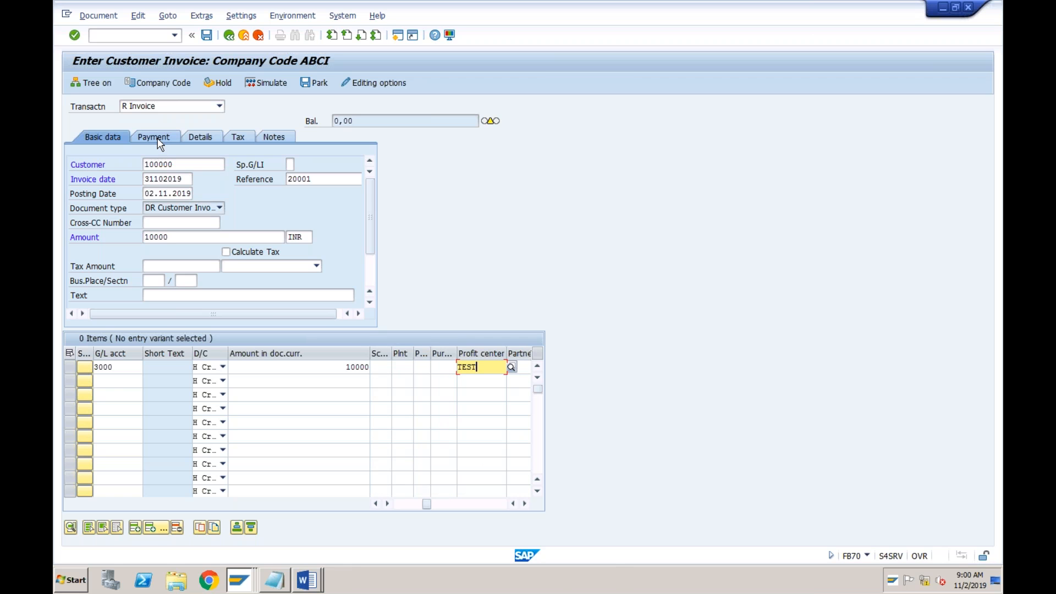
pyautogui.press('Return')
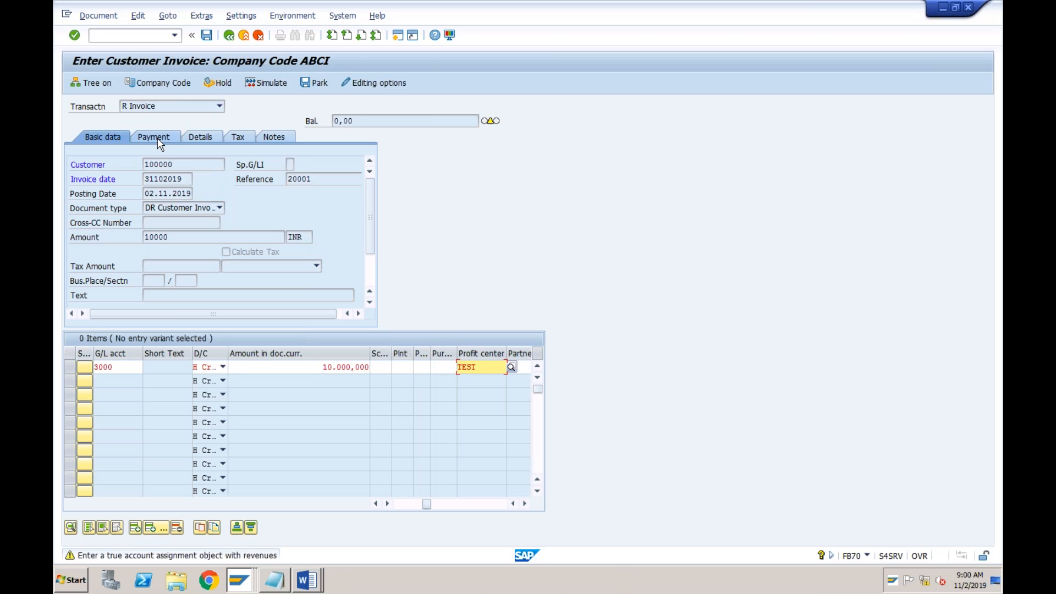
pyautogui.click(159, 138)
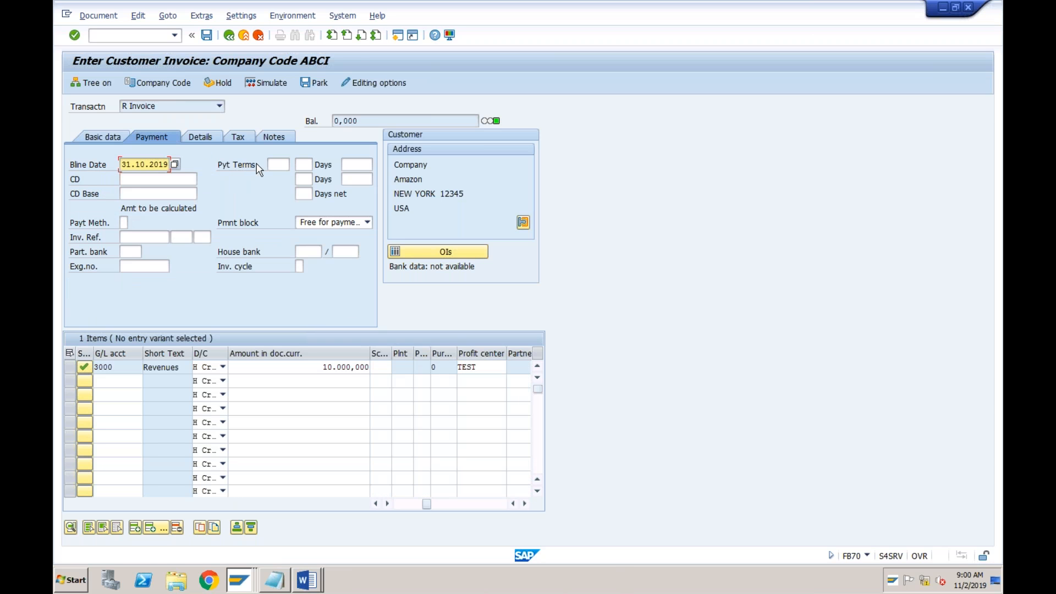
# Set the invoice's payment terms to 0002 and accept the warnings
pyautogui.click(276, 162)
pyautogui.write('0002')
pyautogui.press('Return')
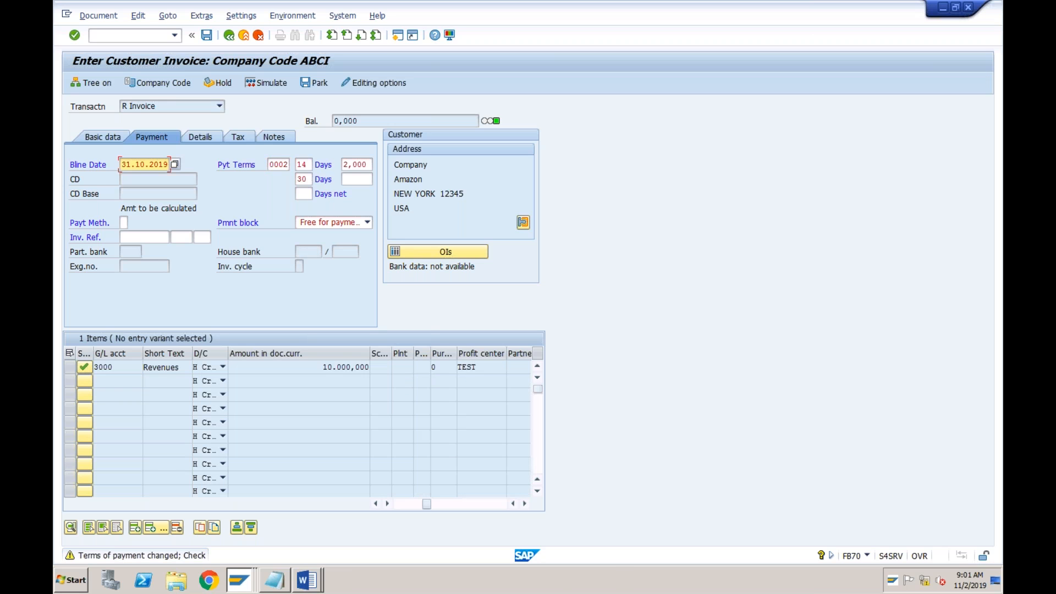
pyautogui.press('Return')
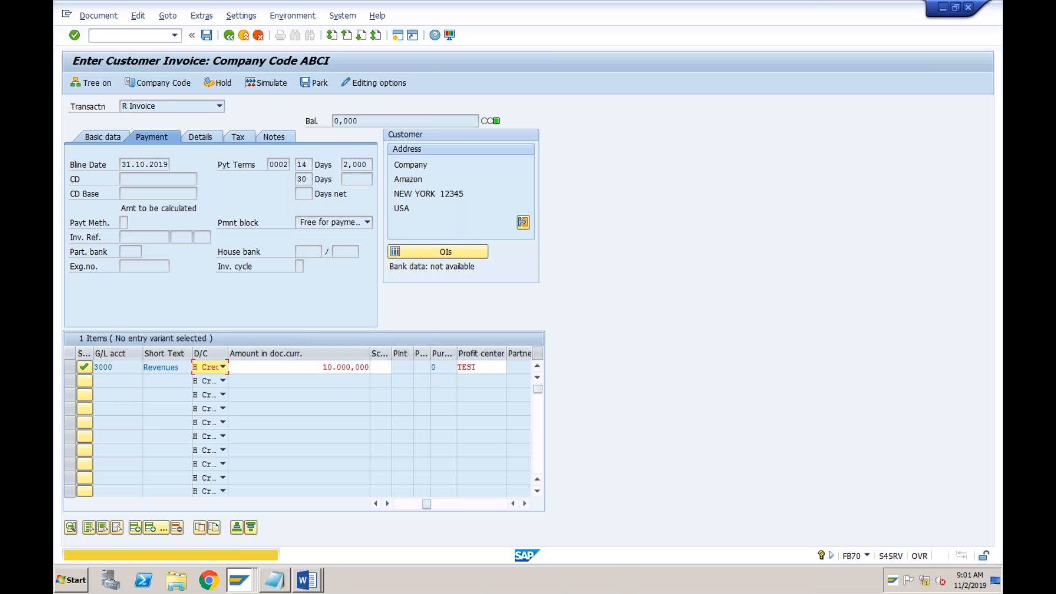
pyautogui.press('Return')
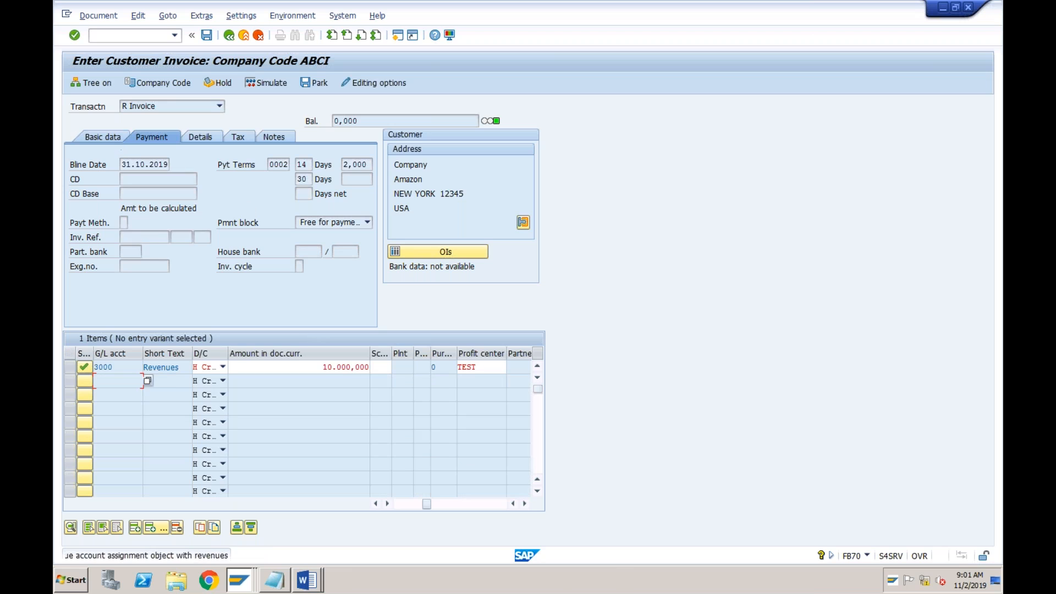
pyautogui.press('Return')
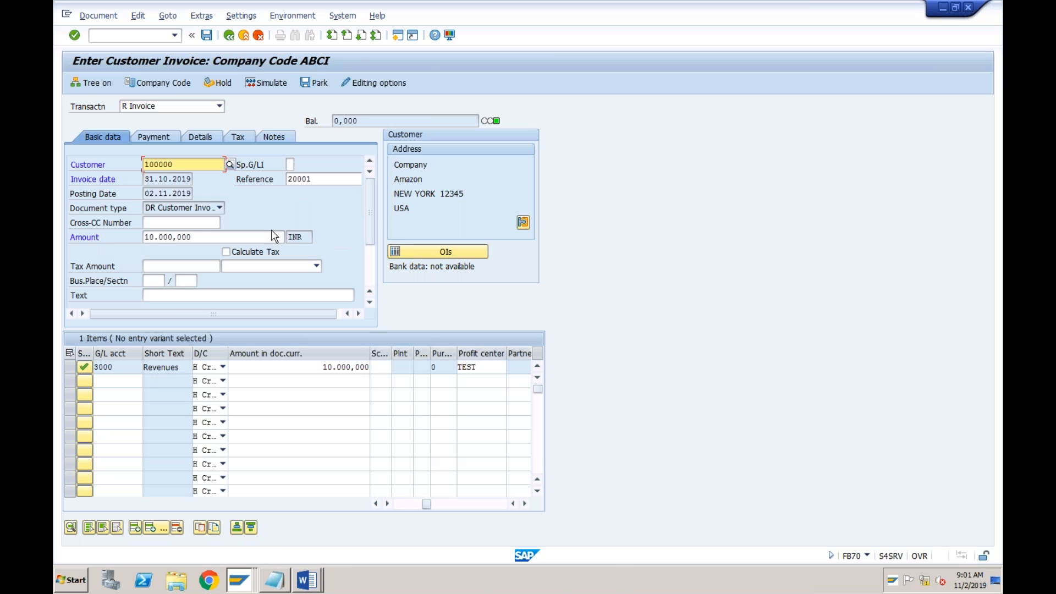
# Discard the INR invoice entry and restart transaction FB70 with a blank form
pyautogui.click(176, 36)
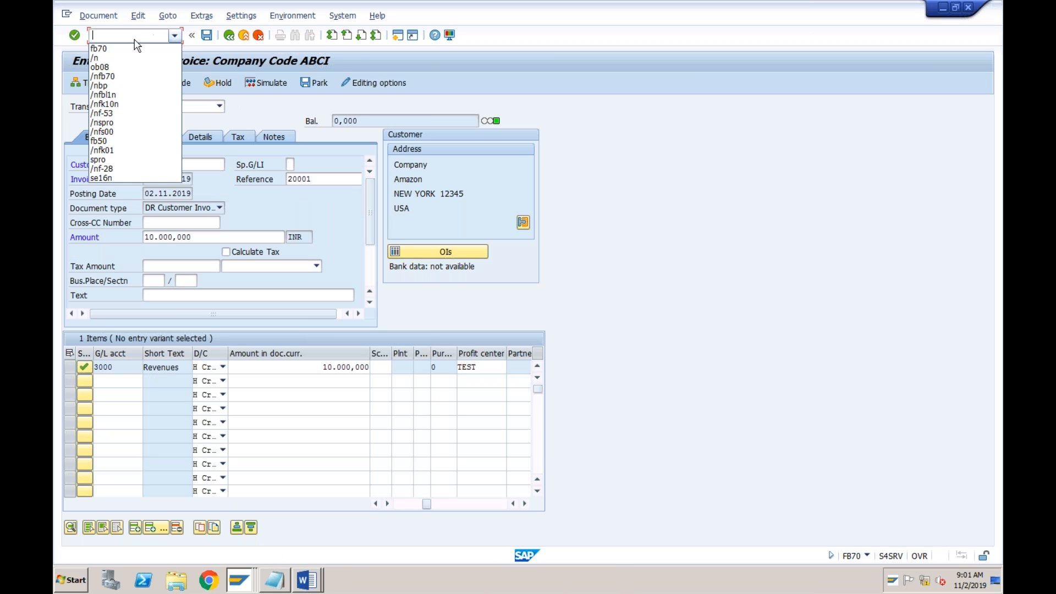
pyautogui.click(116, 50)
pyautogui.click(93, 36)
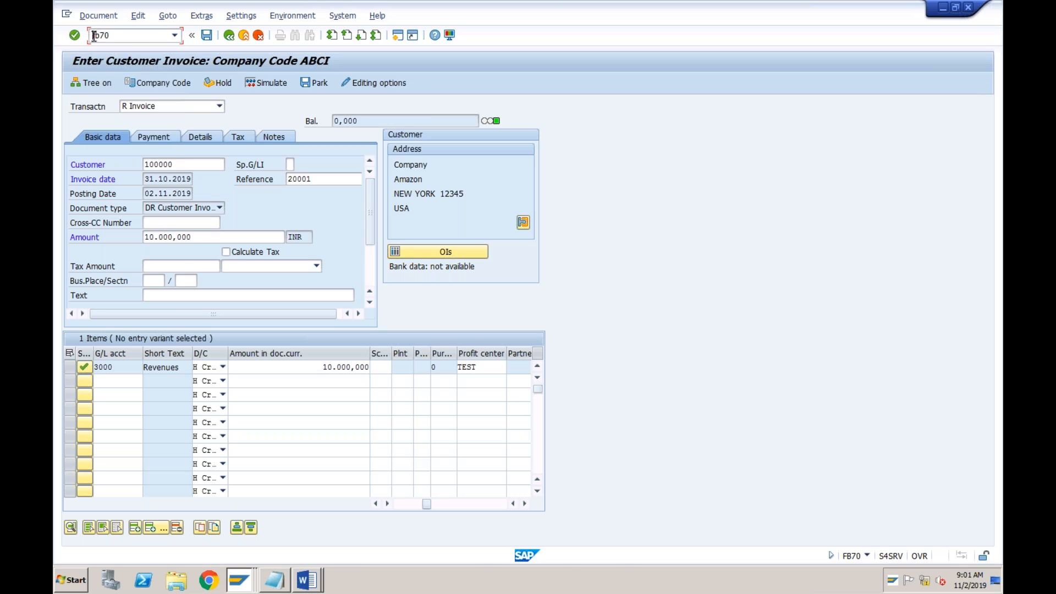
pyautogui.write('/n')
pyautogui.press('Return')
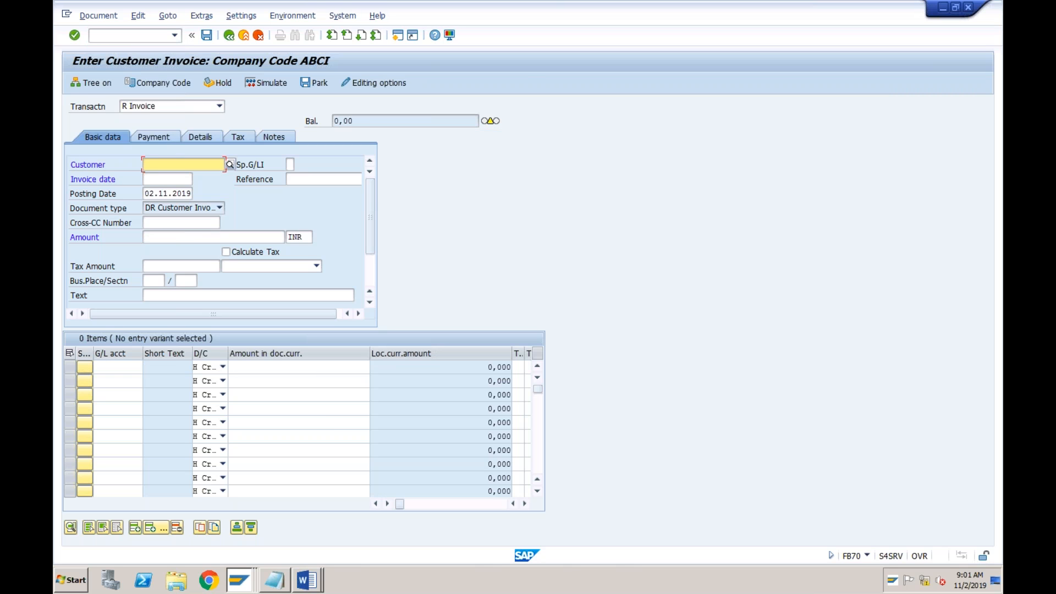
# Enter the customer number, invoice date 31102019 and reference 20001 in the new invoice's basic data
pyautogui.press('Return')
pyautogui.press('Tab')
pyautogui.press('space')
pyautogui.press('Down')
pyautogui.press('Return')
pyautogui.press('Tab')
pyautogui.press('space')
pyautogui.press('Down')
pyautogui.press('Return')
pyautogui.press('Tab')
pyautogui.press('Tab')
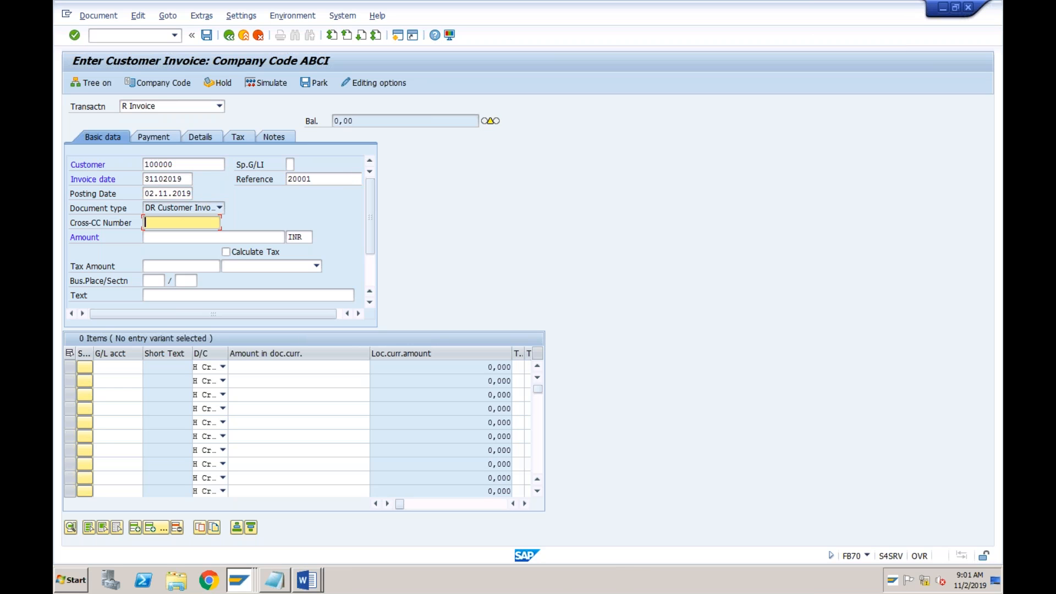
# Set the invoice amount to 10000 and its currency to USD
pyautogui.press('Tab')
pyautogui.press('space')
pyautogui.press('Down')
pyautogui.press('Return')
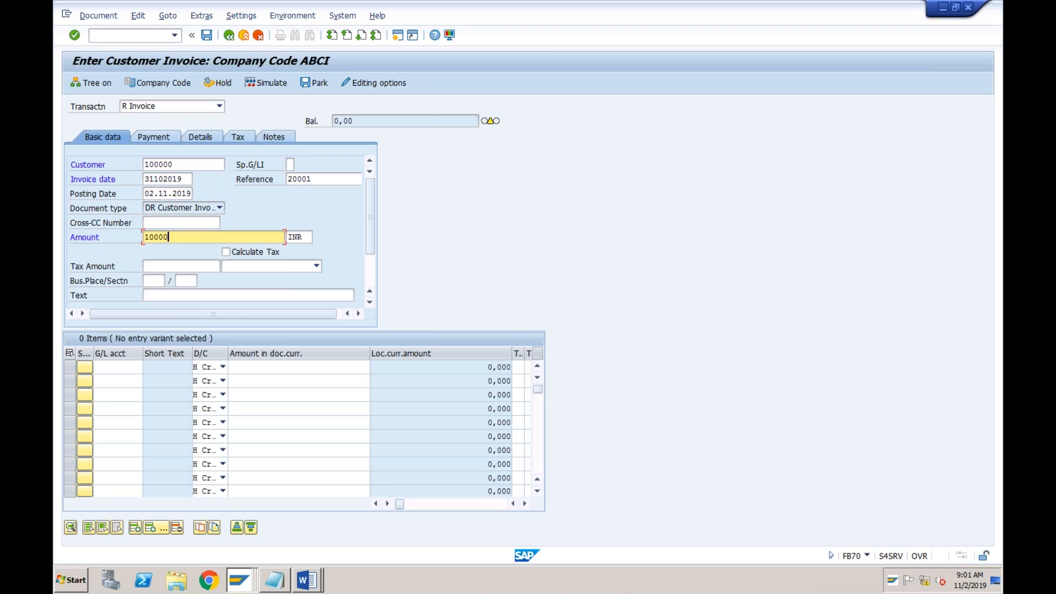
pyautogui.press('Tab')
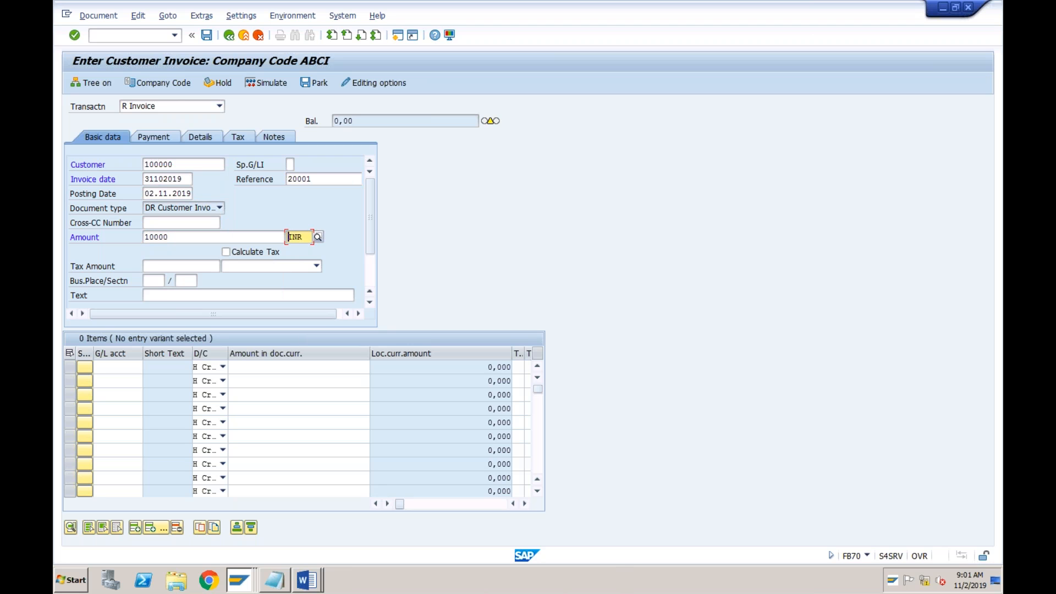
pyautogui.write('USD')
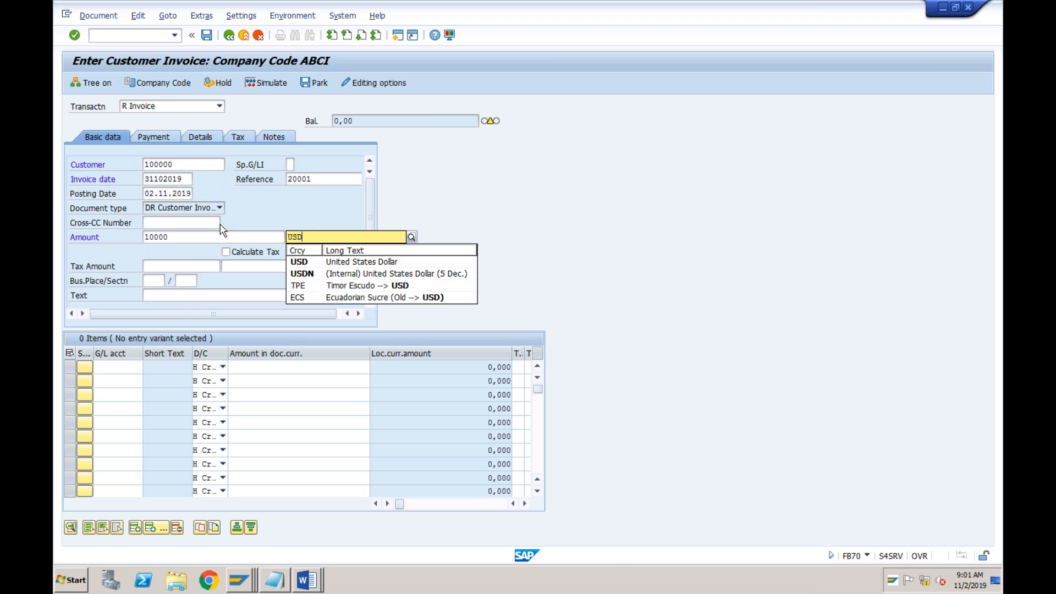
pyautogui.click(179, 250)
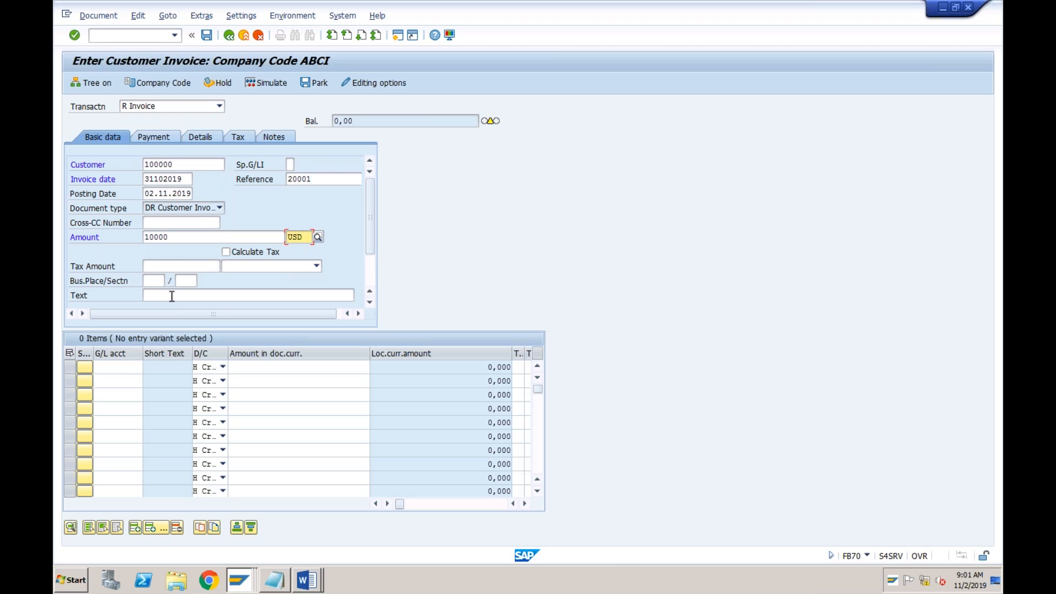
# Enter G/L account 3000 with a document currency amount of 10000 in the first item row
pyautogui.click(117, 366)
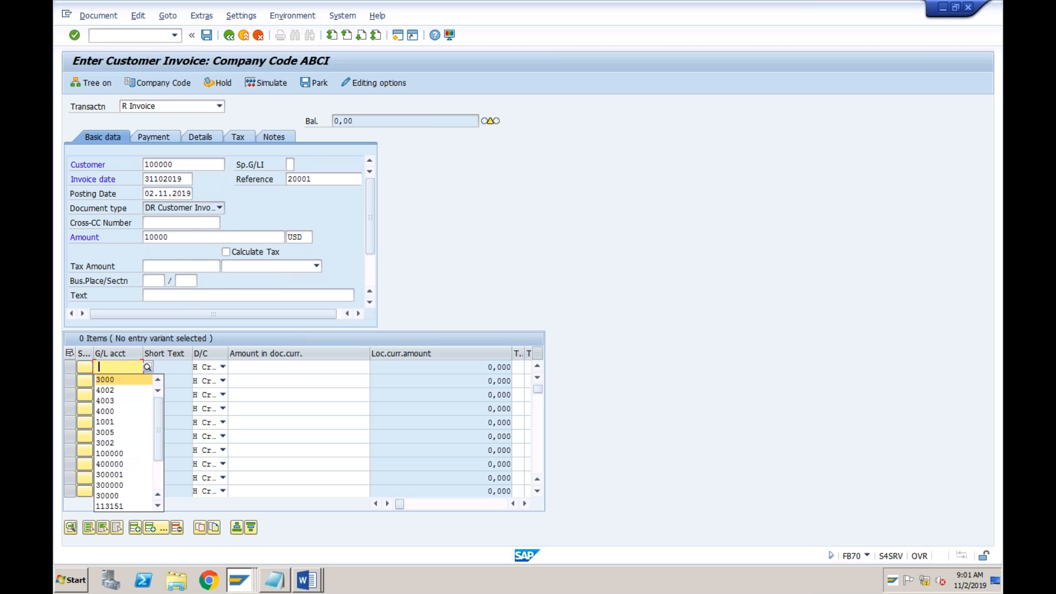
pyautogui.press('Return')
pyautogui.press('Tab')
pyautogui.press('Tab')
pyautogui.press('space')
pyautogui.press('Down')
pyautogui.press('Return')
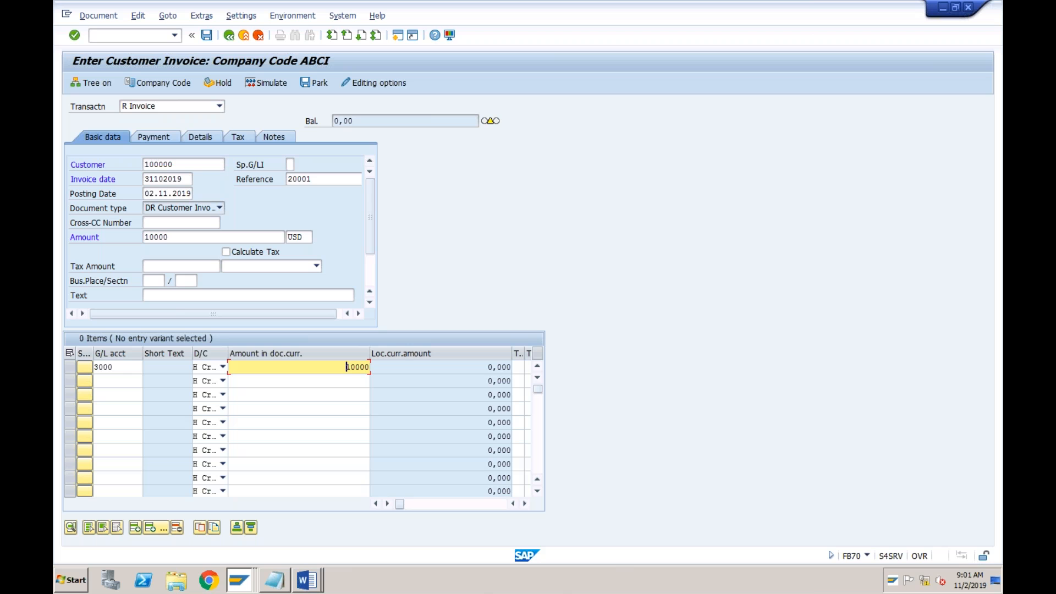
# Assign profit center TEST to the G/L 3000 item and confirm the entry
pyautogui.press('Tab')
pyautogui.press('Tab')
pyautogui.press('Tab')
pyautogui.press('Tab')
pyautogui.press('Tab')
pyautogui.press('Tab')
pyautogui.press('Tab')
pyautogui.press('Tab')
pyautogui.press('Tab')
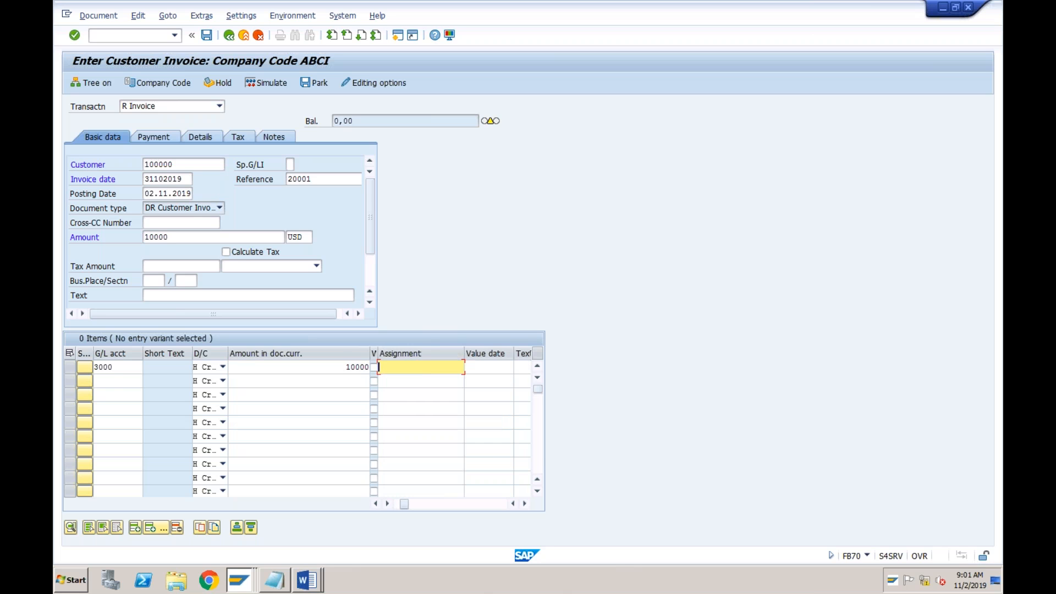
pyautogui.press('Tab')
pyautogui.press('Tab')
pyautogui.press('Tab')
pyautogui.press('Tab')
pyautogui.press('Tab')
pyautogui.press('Tab')
pyautogui.press('Tab')
pyautogui.press('Tab')
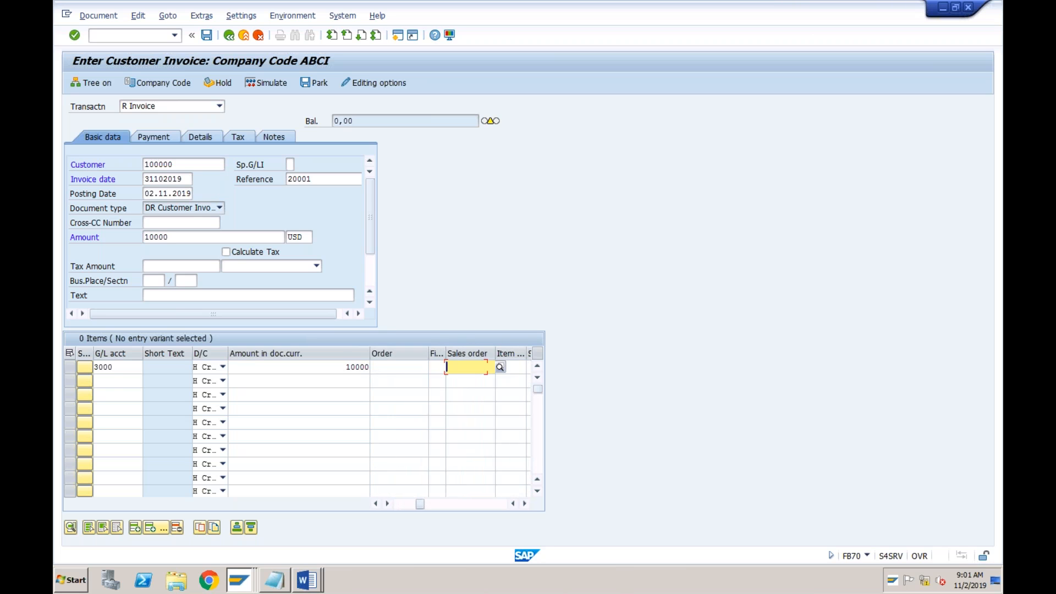
pyautogui.press('Tab')
pyautogui.press('Tab')
pyautogui.write('TEST')
pyautogui.press('Return')
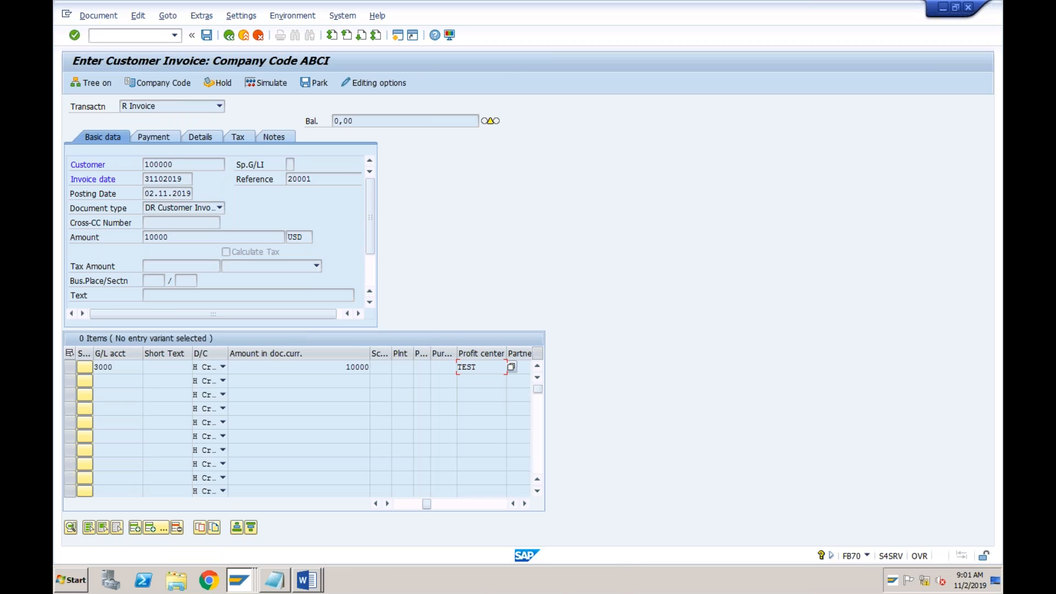
pyautogui.press('Return')
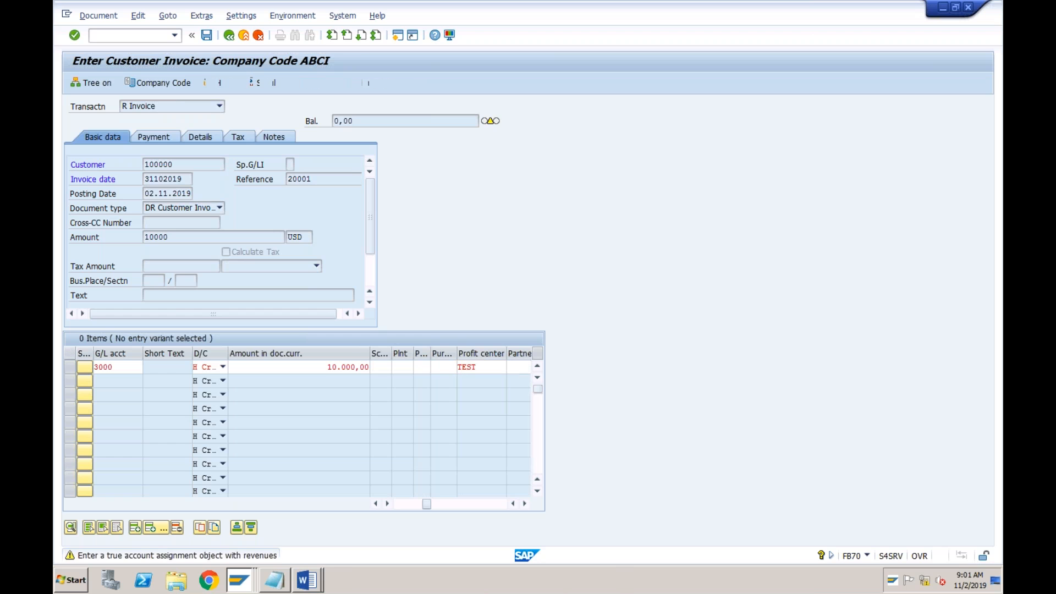
# Set the payment terms to 0002 in the USD invoice's payment data
pyautogui.click(154, 136)
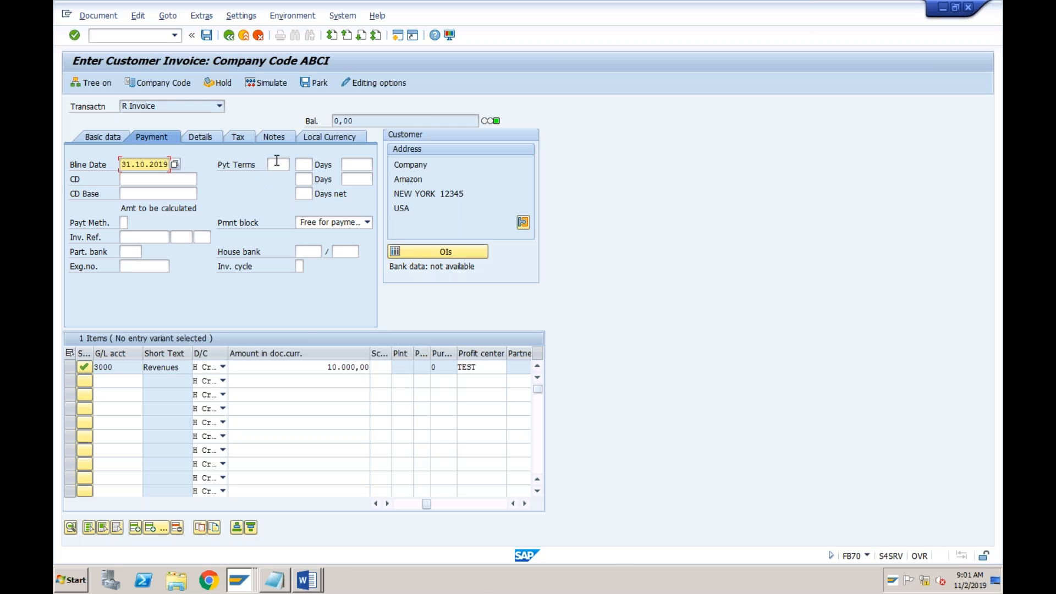
pyautogui.click(277, 163)
pyautogui.write('0002')
pyautogui.press('Return')
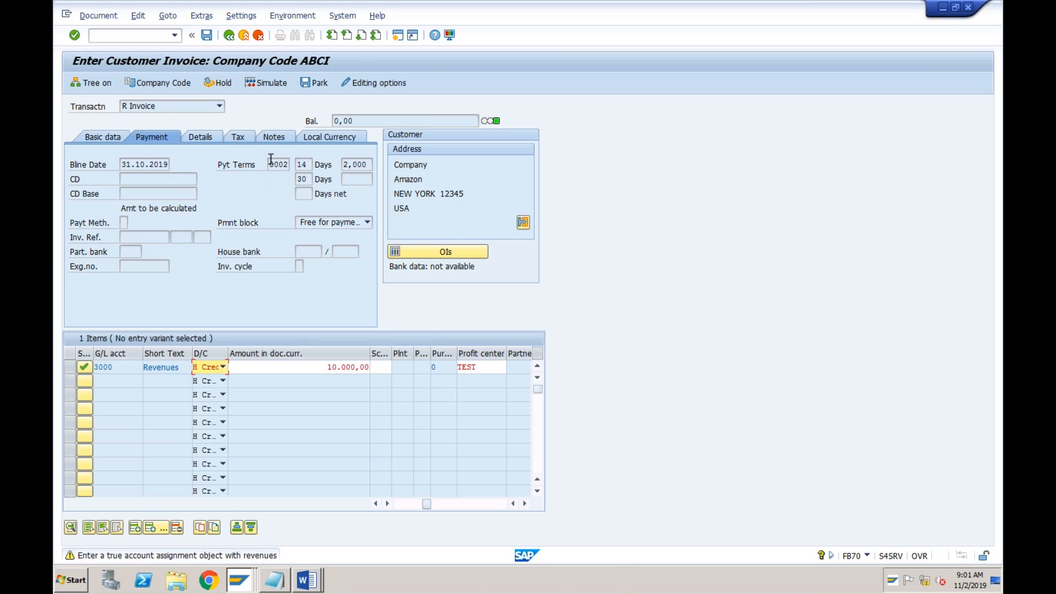
# Simulate the customer invoice, accepting the account assignment warning, and check the document currency in the overview
pyautogui.click(107, 19)
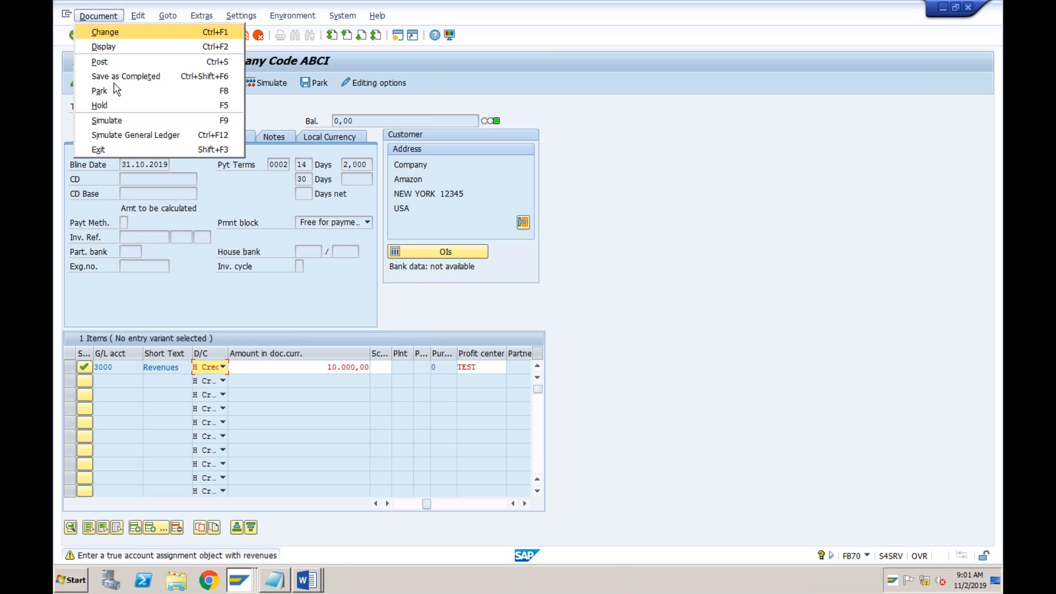
pyautogui.click(110, 120)
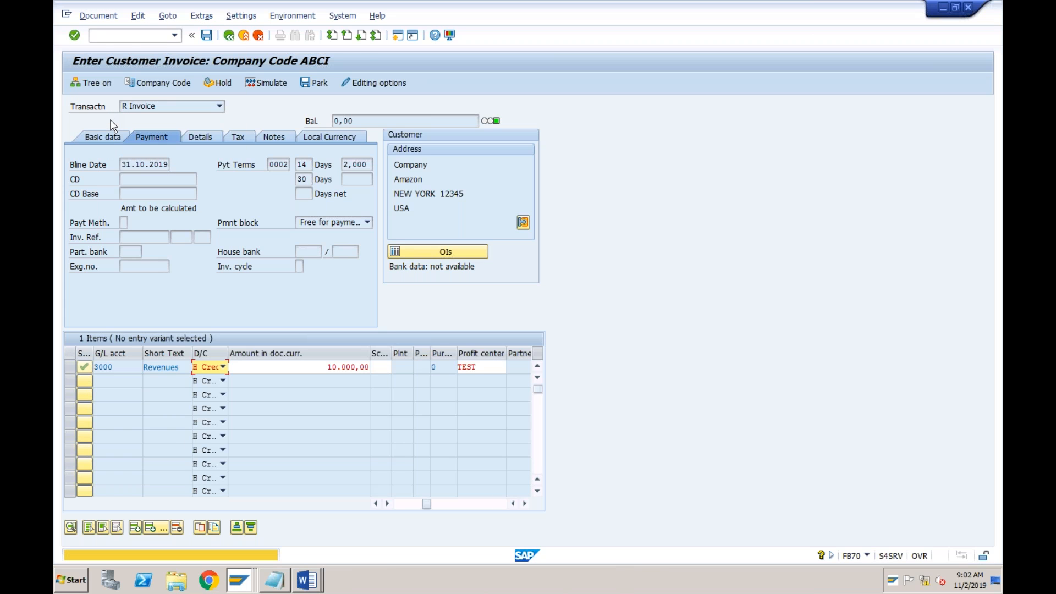
pyautogui.press('Return')
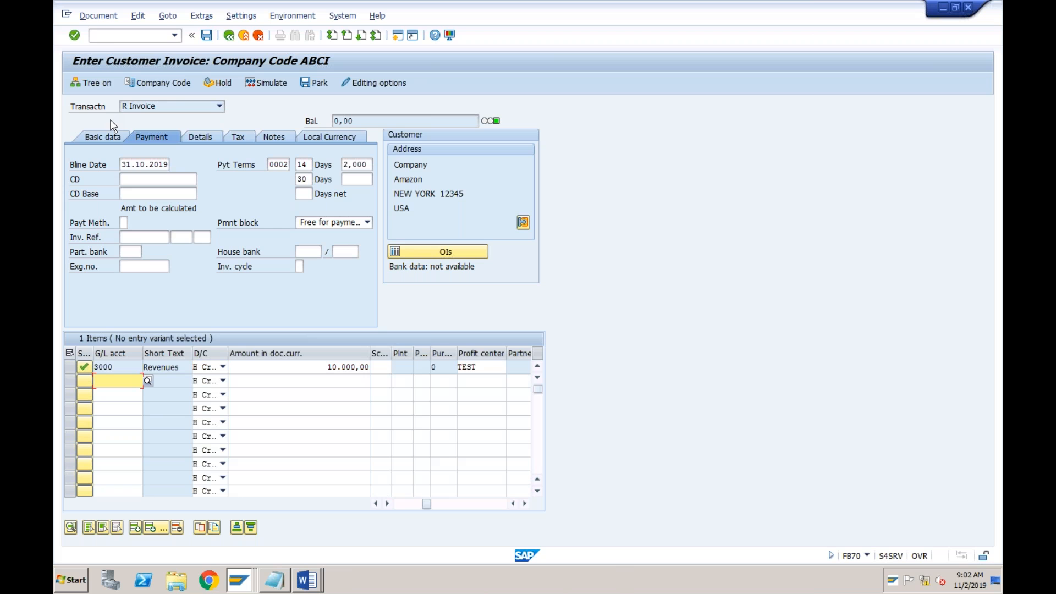
pyautogui.click(100, 15)
pyautogui.click(113, 121)
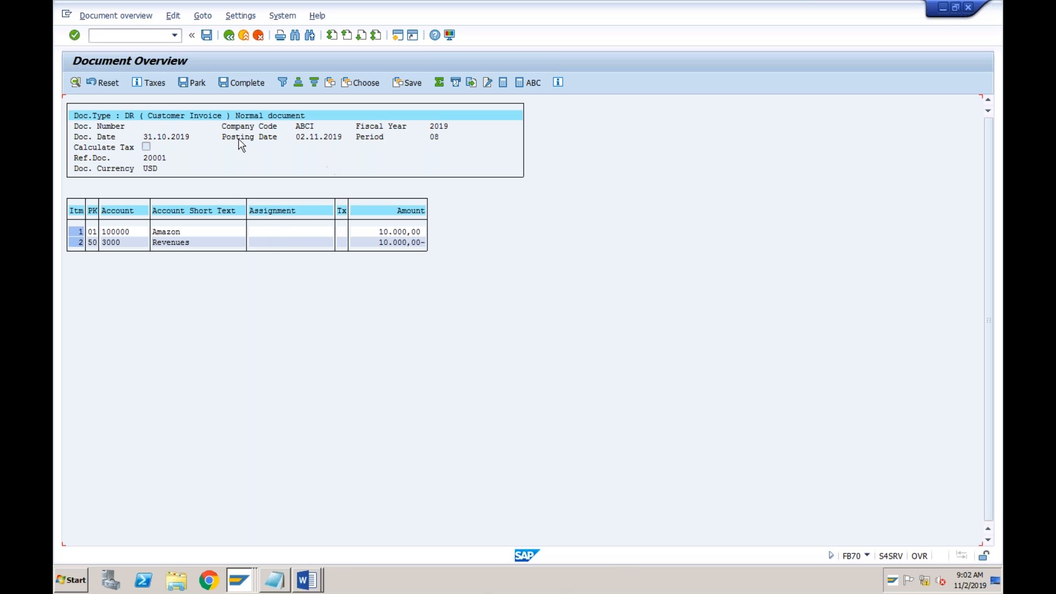
pyautogui.click(155, 168)
# Add the hidden Amt.in loc.cur. field to the document overview layout and apply it
pyautogui.click(331, 84)
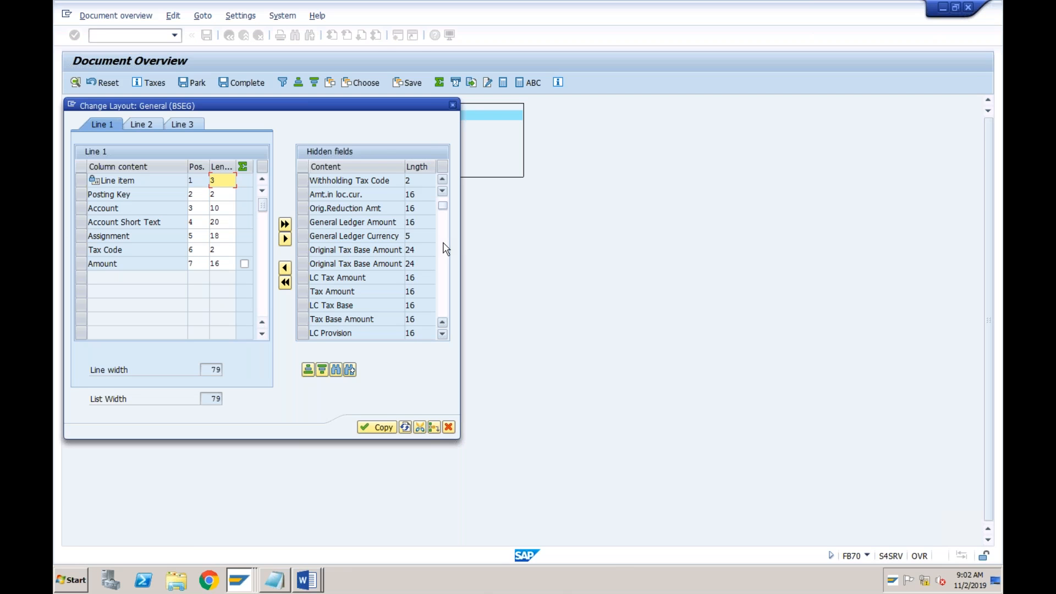
pyautogui.click(303, 196)
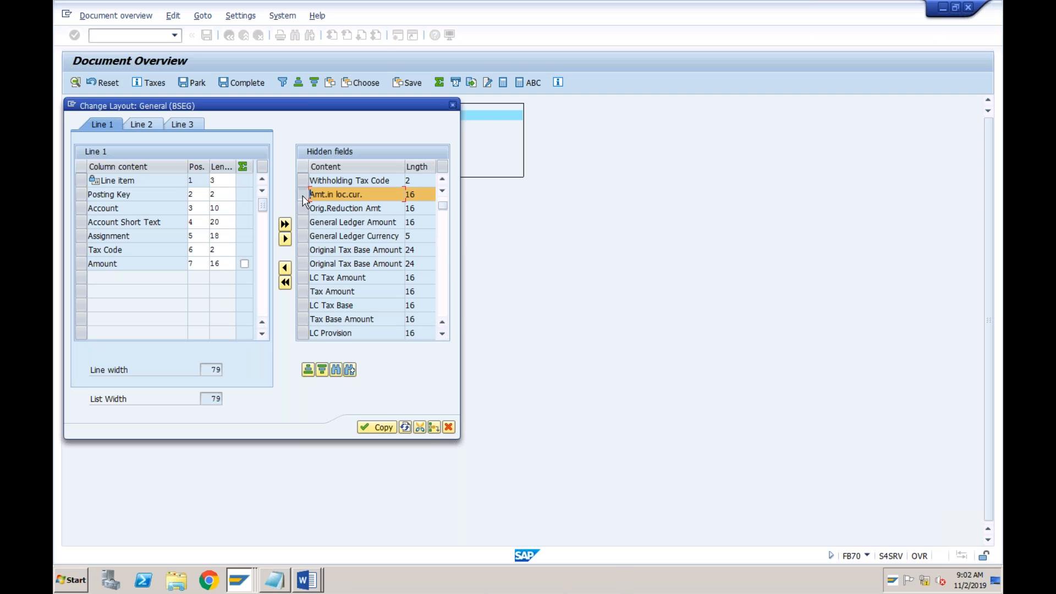
pyautogui.click(284, 268)
pyautogui.click(367, 429)
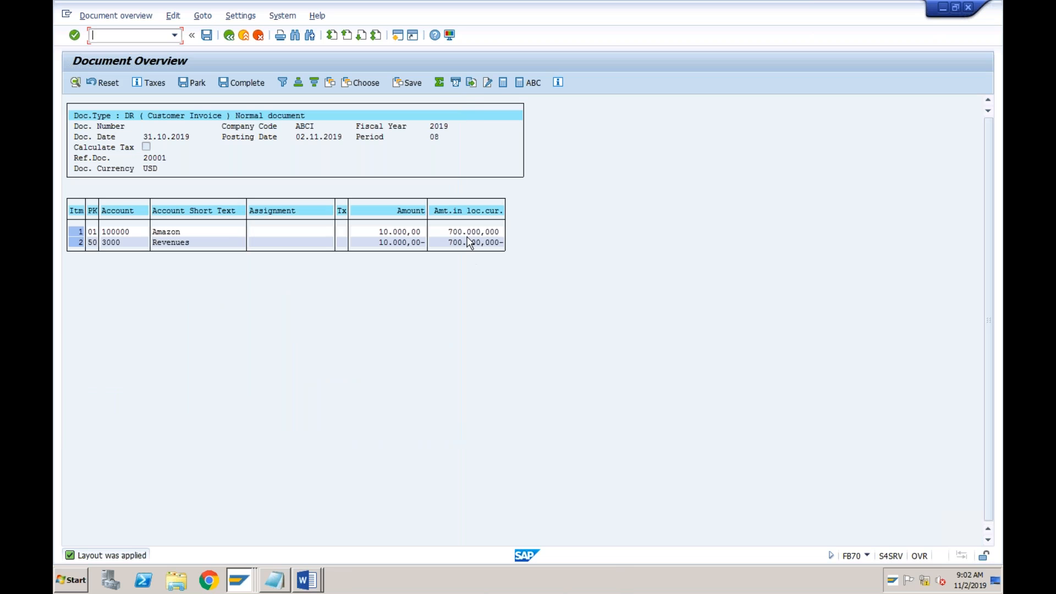
# Check Amazon's local currency amount and post the customer invoice, accepting the warning
pyautogui.click(474, 232)
pyautogui.click(208, 35)
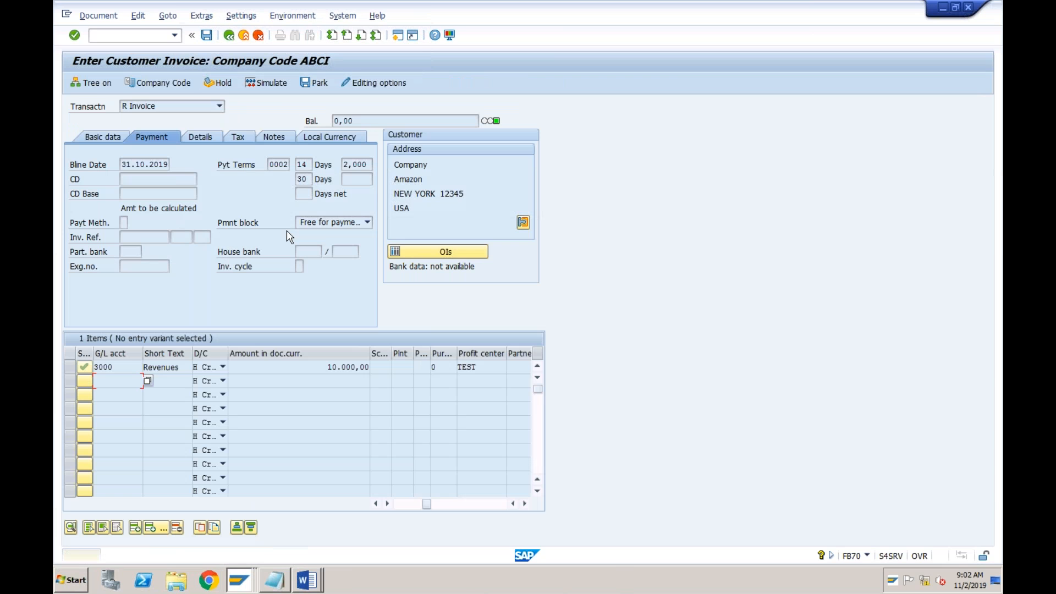
pyautogui.press('Return')
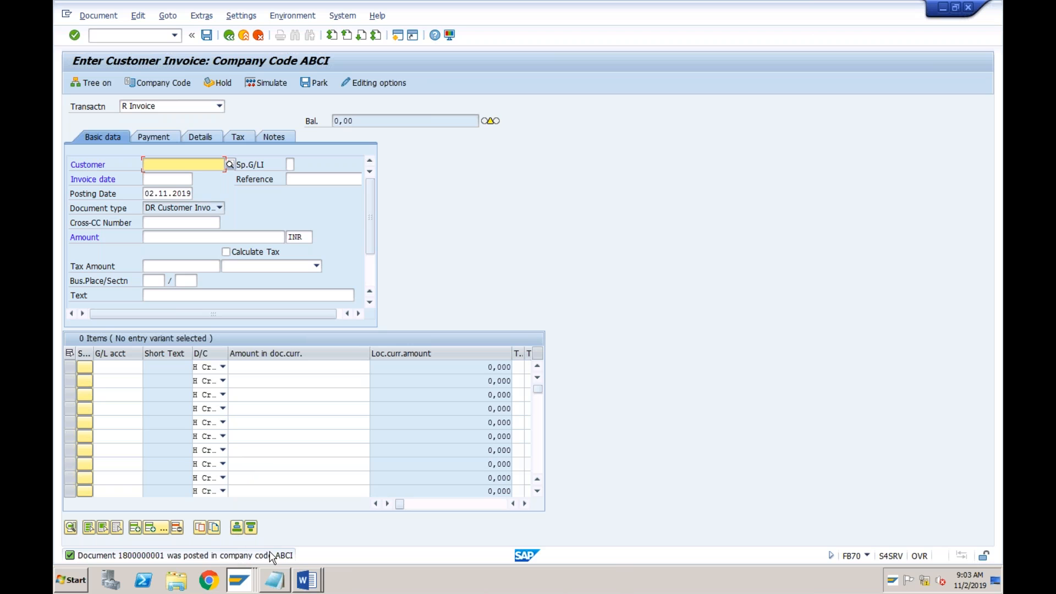
# Switch to the Notepad transaction list and highlight the Customer Balances code FD10N
pyautogui.click(243, 581)
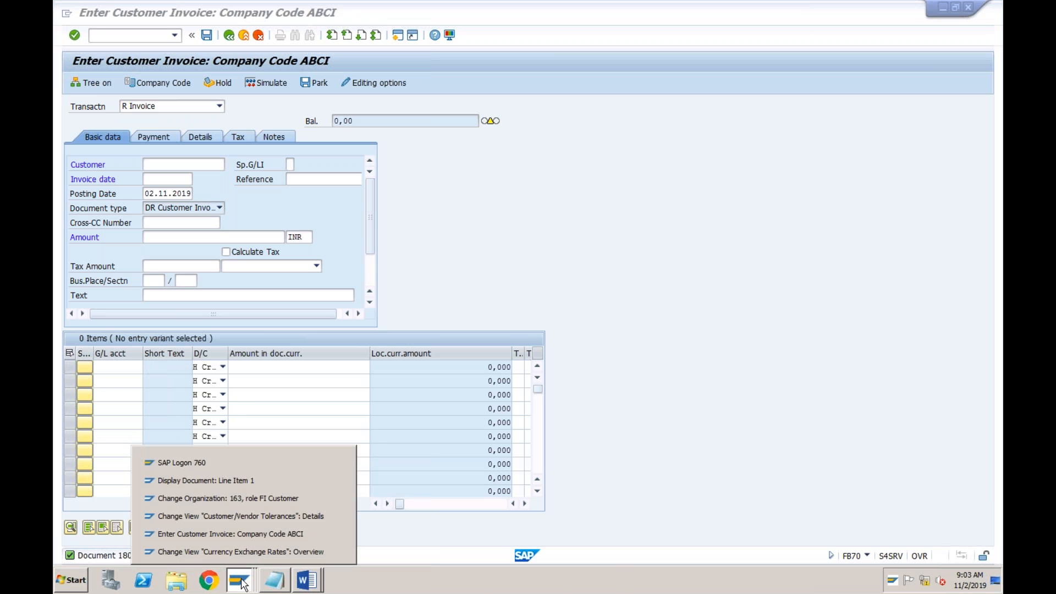
pyautogui.click(273, 584)
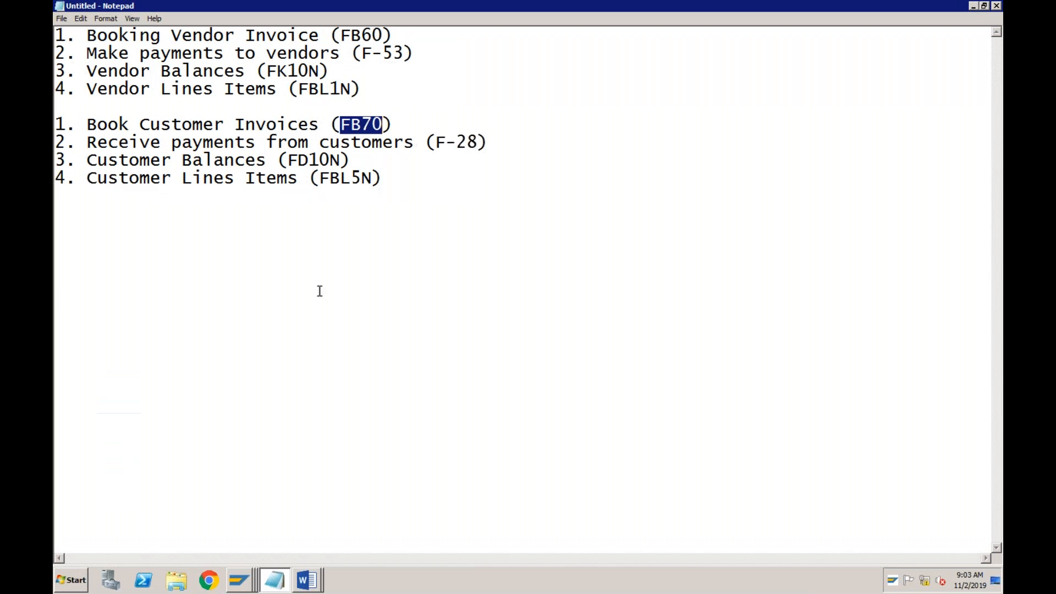
pyautogui.moveTo(288, 159); pyautogui.dragTo(343, 159)
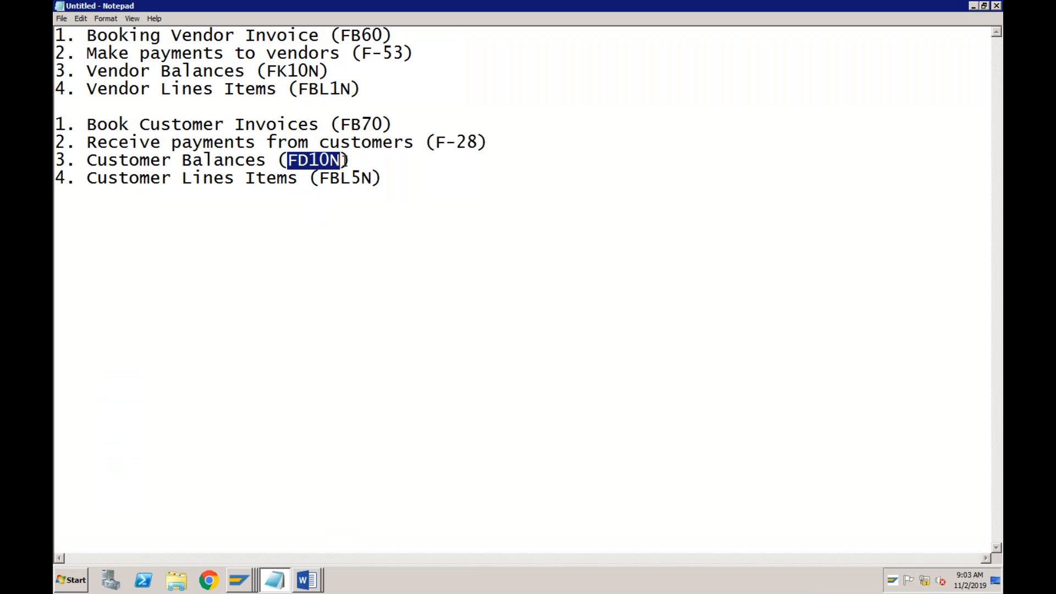
# Switch to the SAP session displaying the vendor document line item and start transaction FD10N there
pyautogui.click(249, 584)
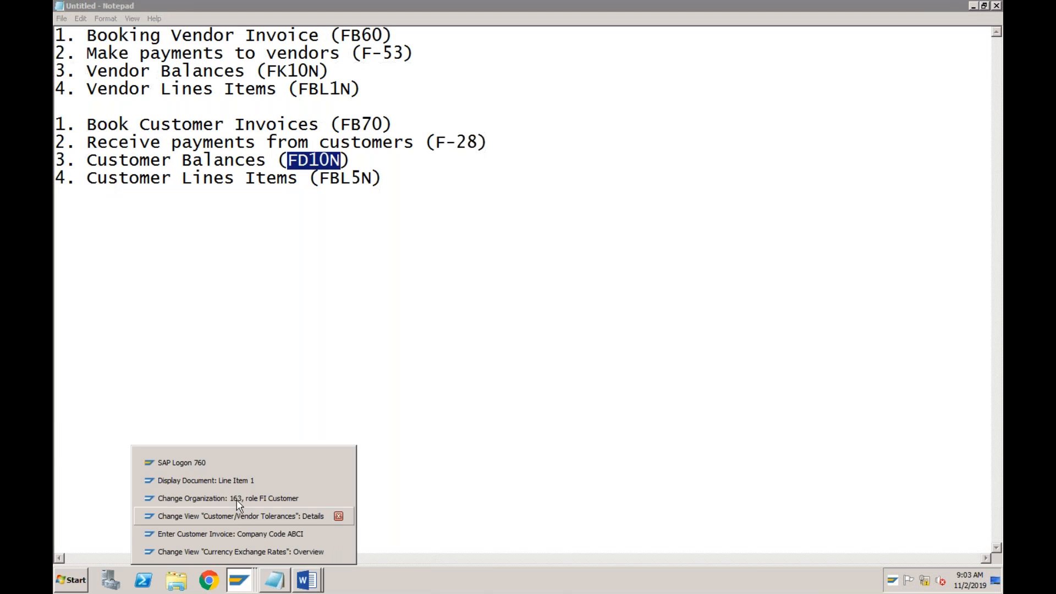
pyautogui.click(236, 482)
pyautogui.click(149, 39)
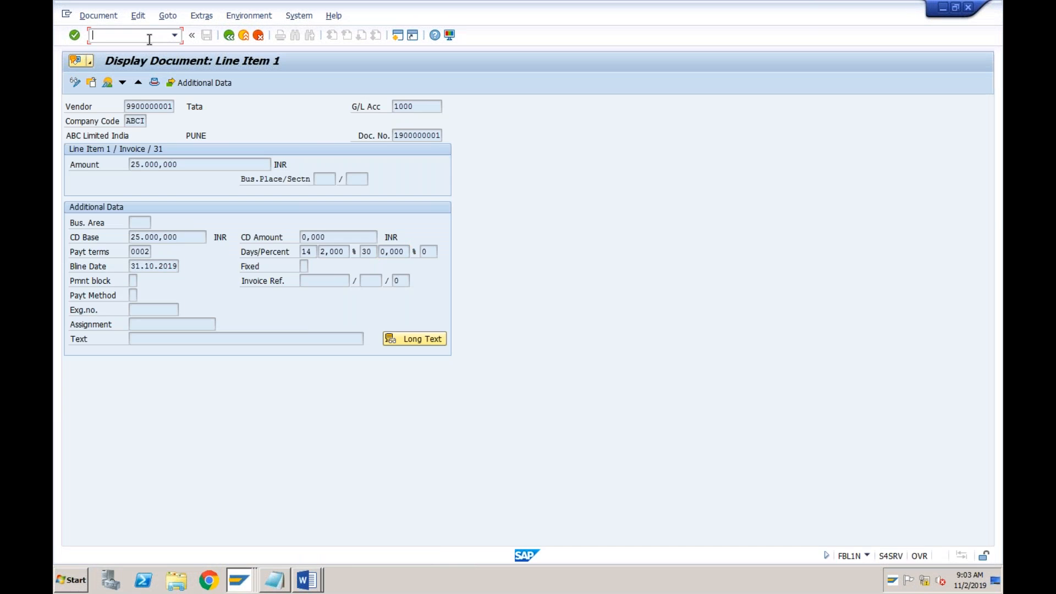
pyautogui.write('/nfd10n')
pyautogui.press('Return')
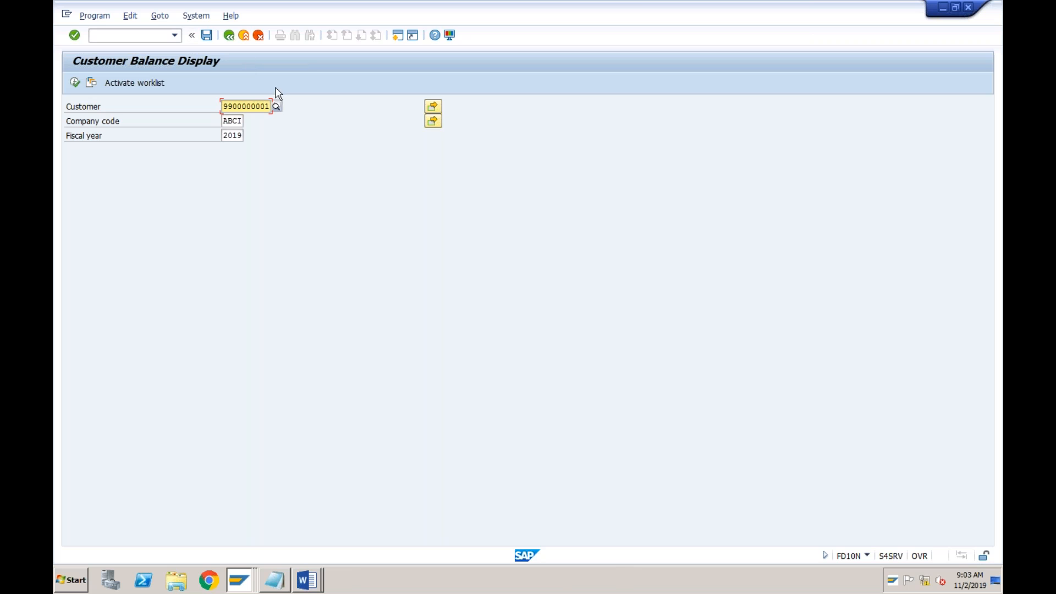
# Select Amazon from the company code ABCI customers and display its balances for fiscal year 2019
pyautogui.click(279, 112)
pyautogui.press('F4')
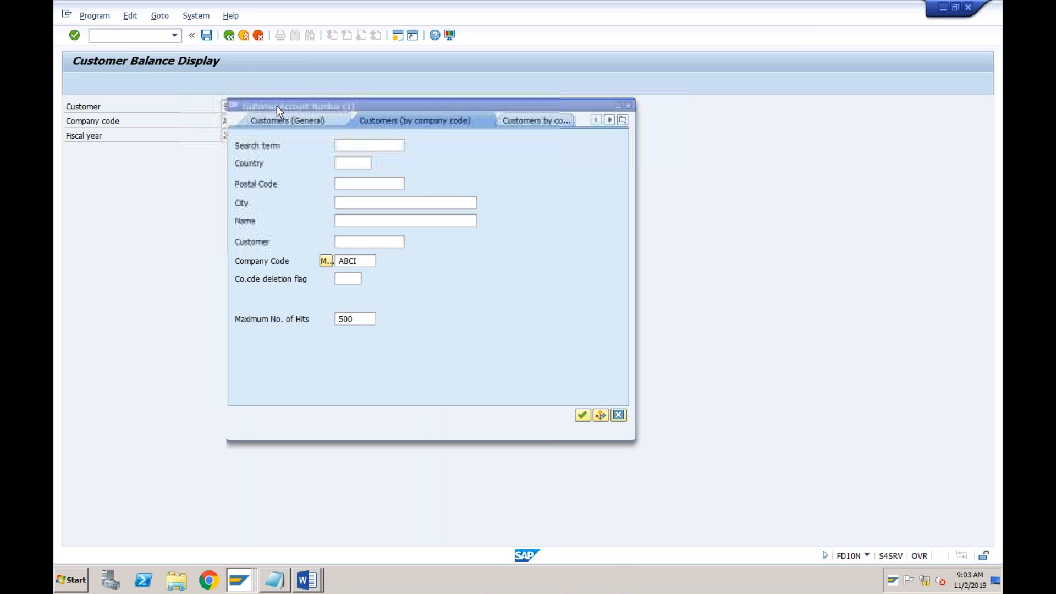
pyautogui.press('Return')
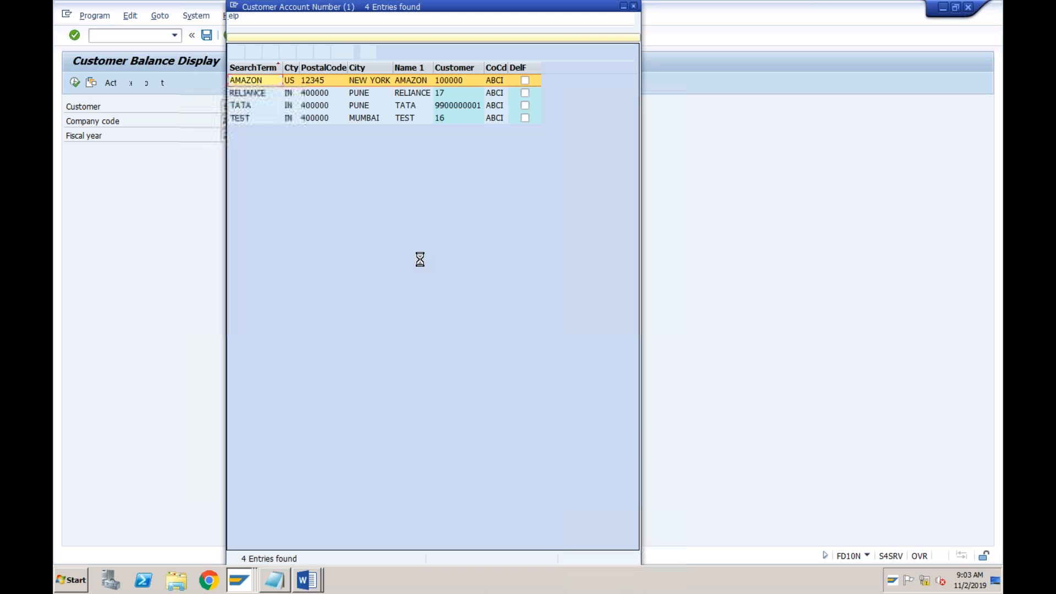
pyautogui.doubleClick(257, 80)
pyautogui.click(74, 82)
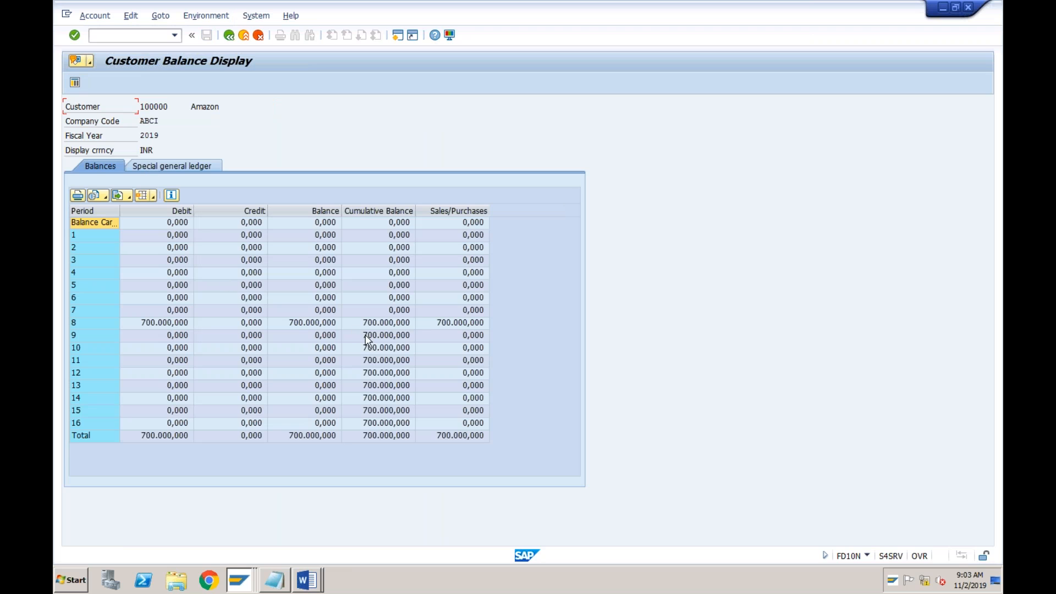
# Check the display currency and period 8 balance, then open the period 8 debit line items and examine their amounts, dates and document numbers
pyautogui.click(141, 150)
pyautogui.click(392, 323)
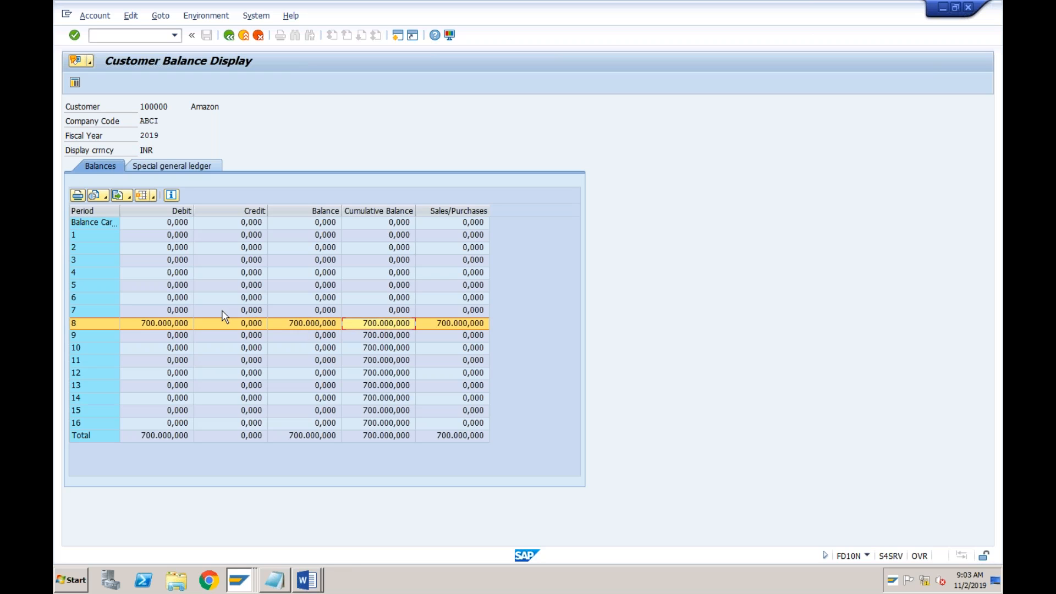
pyautogui.doubleClick(178, 323)
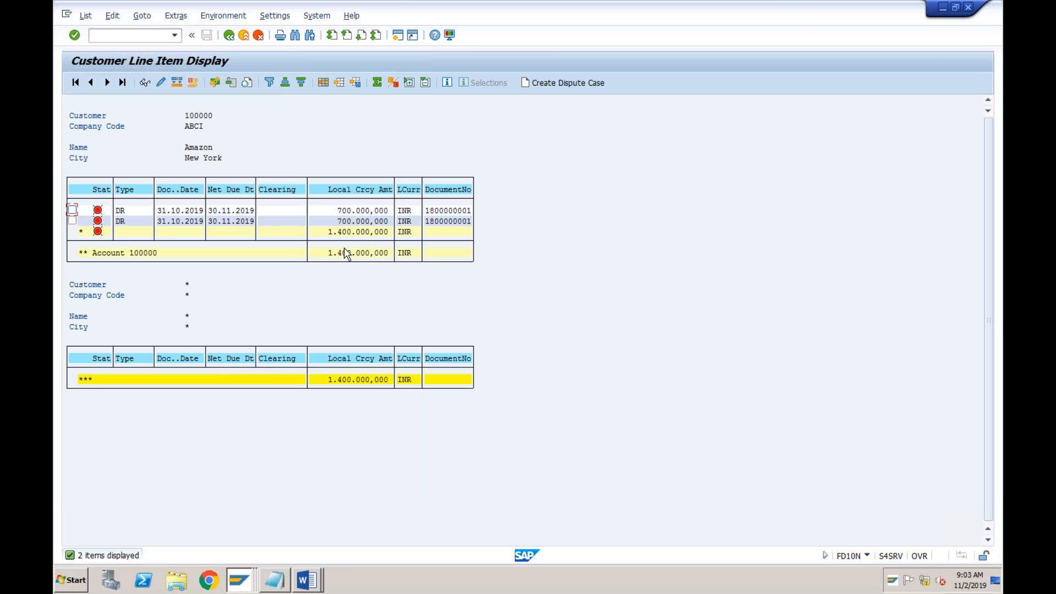
pyautogui.click(360, 214)
pyautogui.click(188, 212)
pyautogui.click(463, 211)
pyautogui.click(463, 220)
pyautogui.click(460, 212)
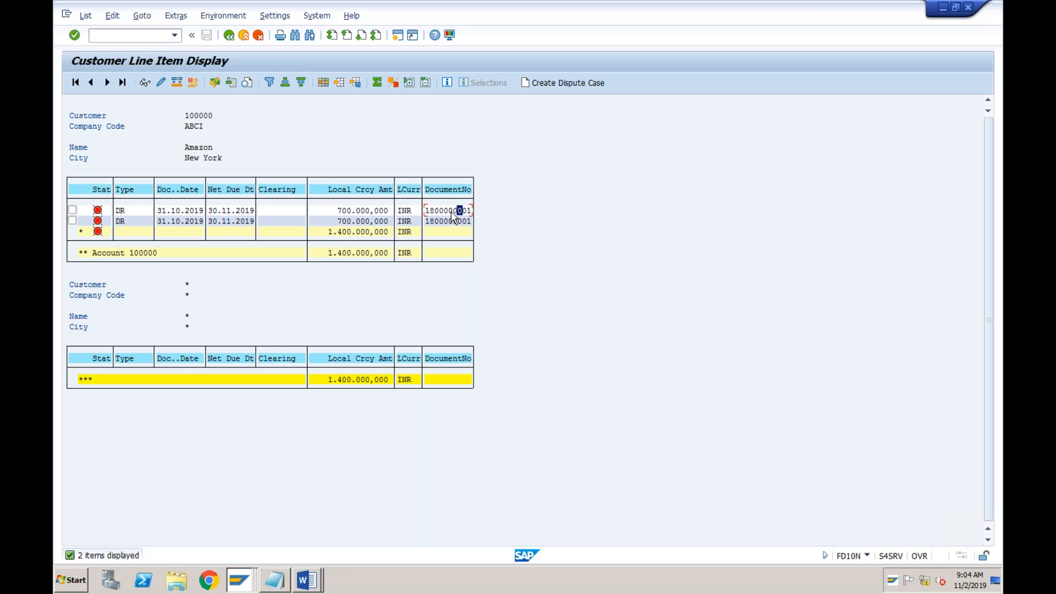
pyautogui.click(349, 211)
# Switch to the Notepad transaction list and add the line "FBL1N: Vendor Line Items" below the customer transactions
pyautogui.click(278, 584)
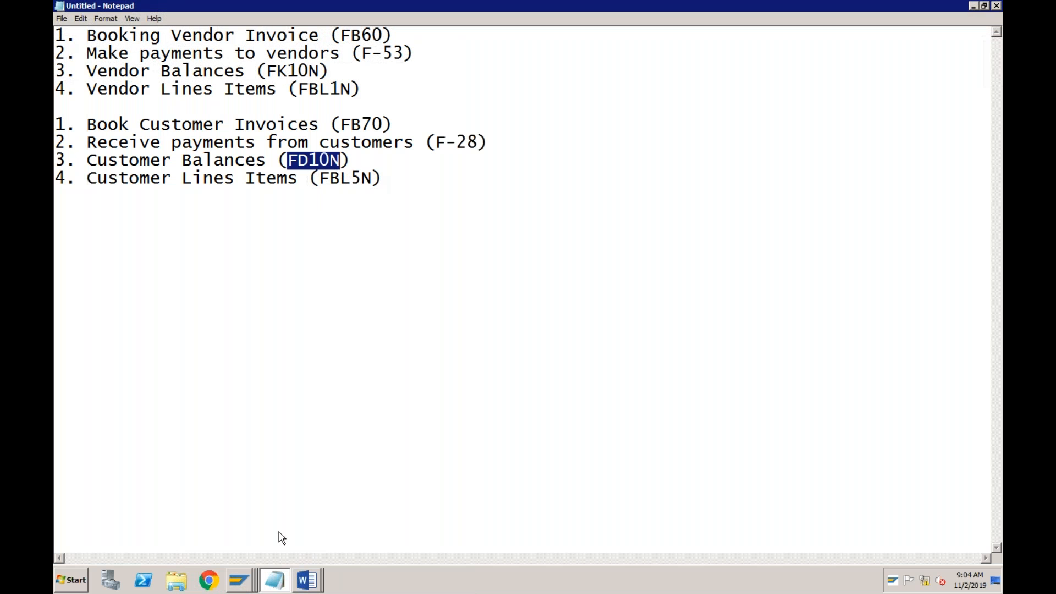
pyautogui.click(352, 178)
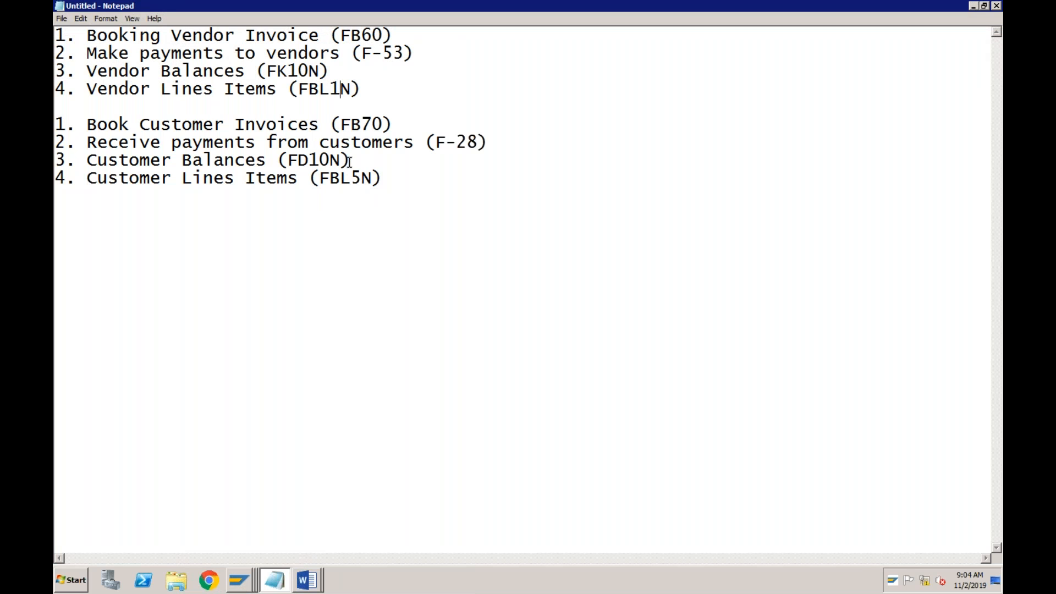
pyautogui.click(360, 179)
pyautogui.click(392, 182)
pyautogui.click(361, 180)
pyautogui.click(390, 182)
pyautogui.press('Return')
pyautogui.press('Return')
pyautogui.press('Return')
pyautogui.write('FBL1N: Vend')
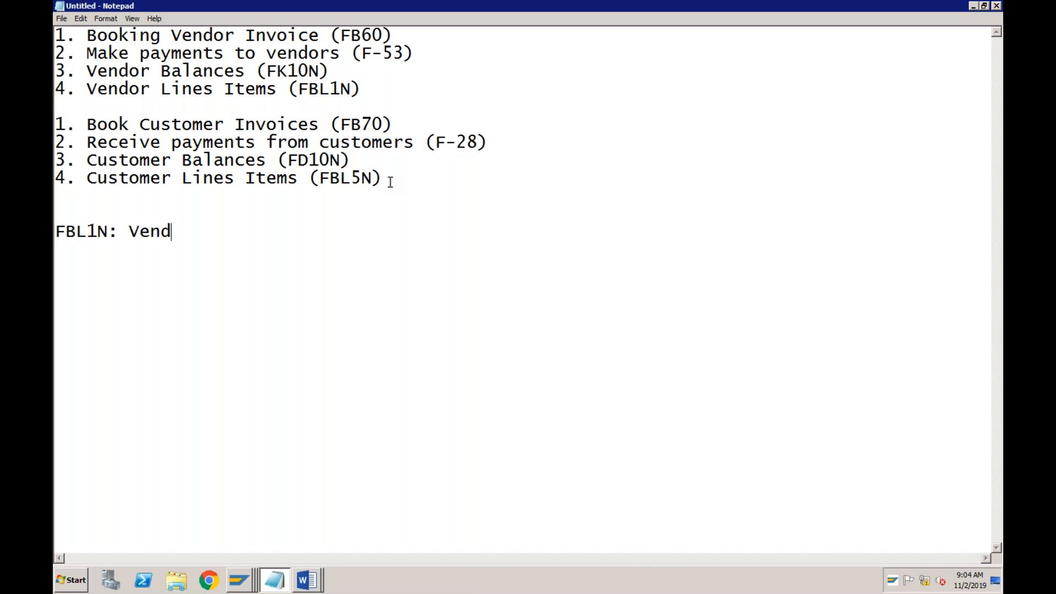
pyautogui.write('or Line Items')
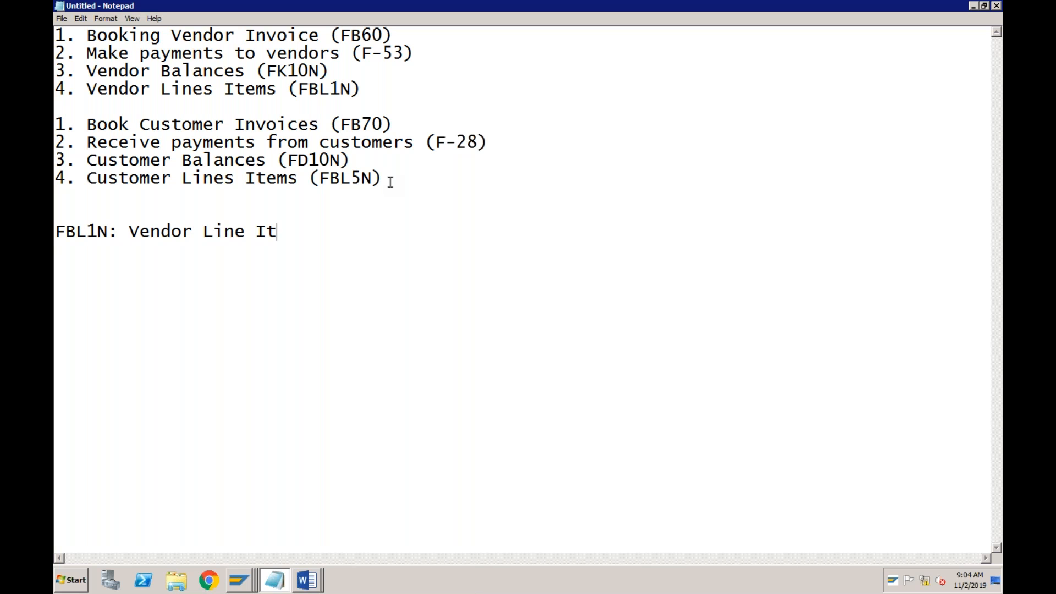
# Add the lines "FBL3N: GL Line Items" and "FBL5N: Customer Line Items" under the FBL1N line
pyautogui.press('Return')
pyautogui.write('FBL3N')
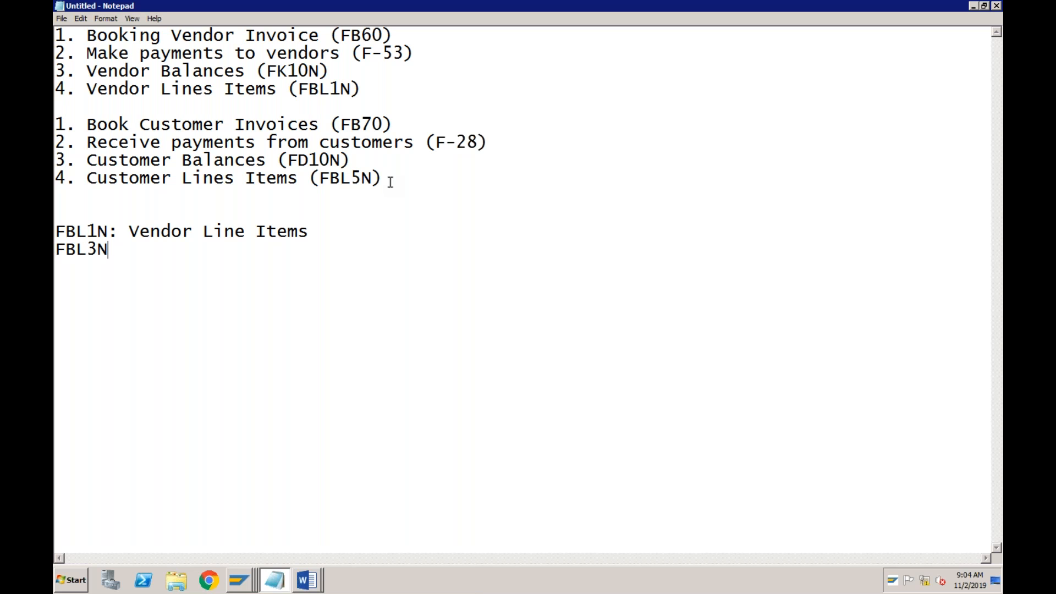
pyautogui.write(': GL Line Ite')
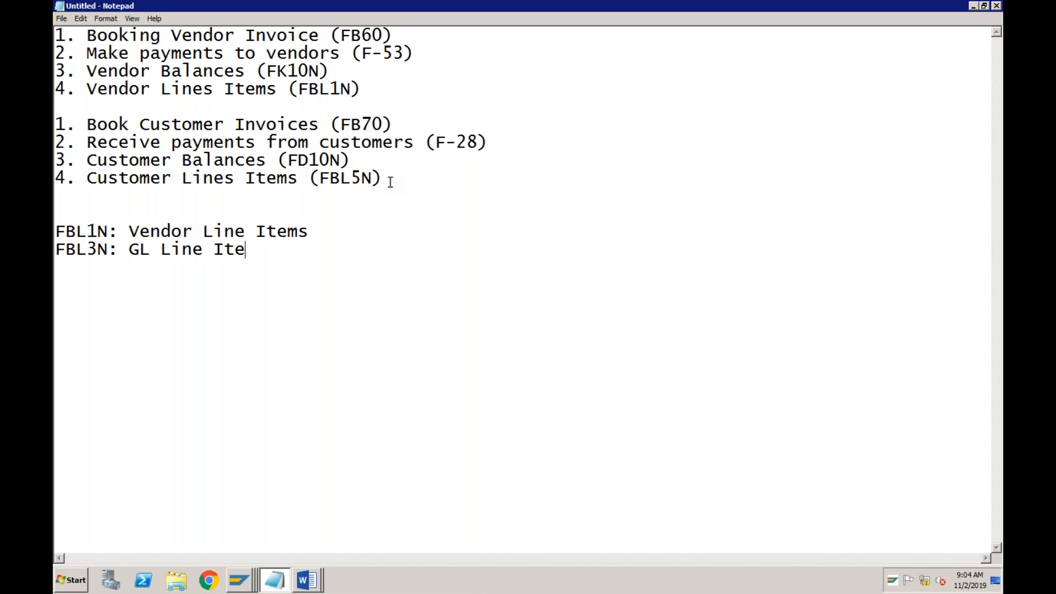
pyautogui.write('ms FBL5N: Customer Line Items')
# Add a separate group of lines reading "FS10N: GL Balance", "FD10N: Cust Balance" and "FK10N: Vendor Balance"
pyautogui.press('Return')
pyautogui.press('Return')
pyautogui.write('FS10N')
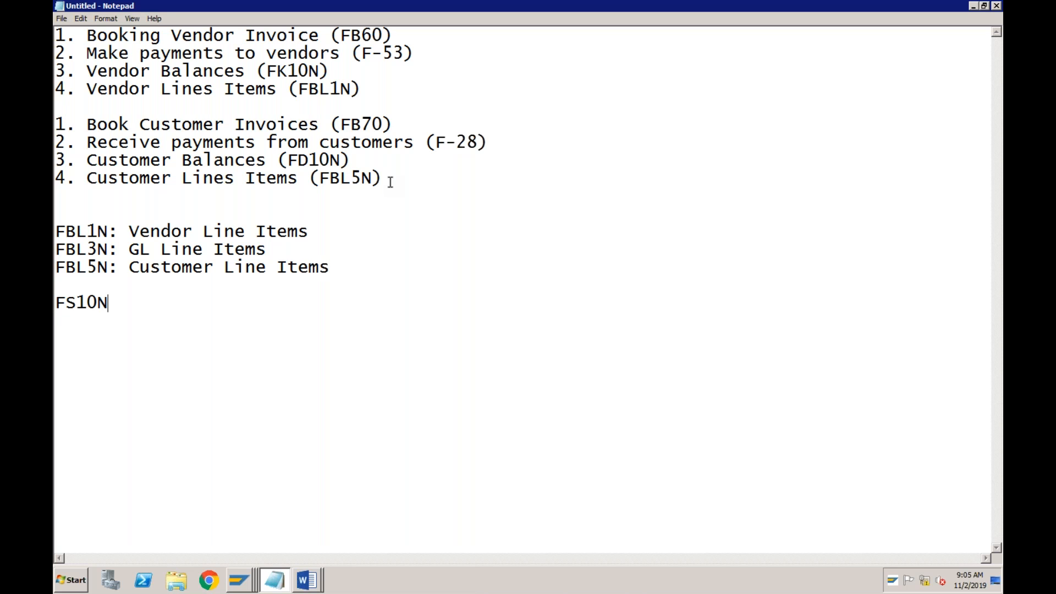
pyautogui.write(': GL Balance')
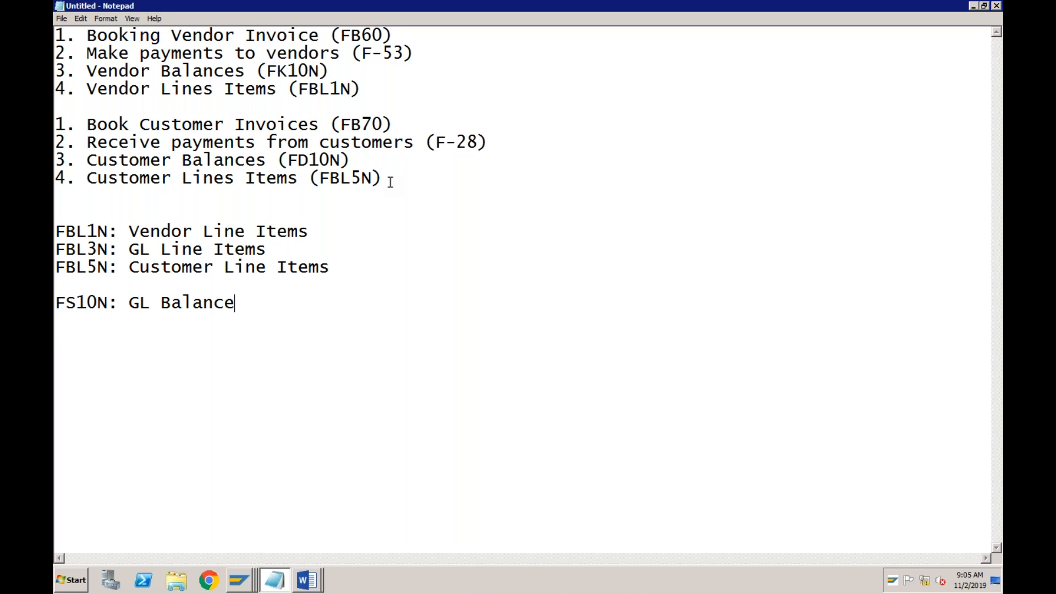
pyautogui.press('Return')
pyautogui.write('FD10N: Cust Balance')
pyautogui.press('Return')
pyautogui.write('FK10N')
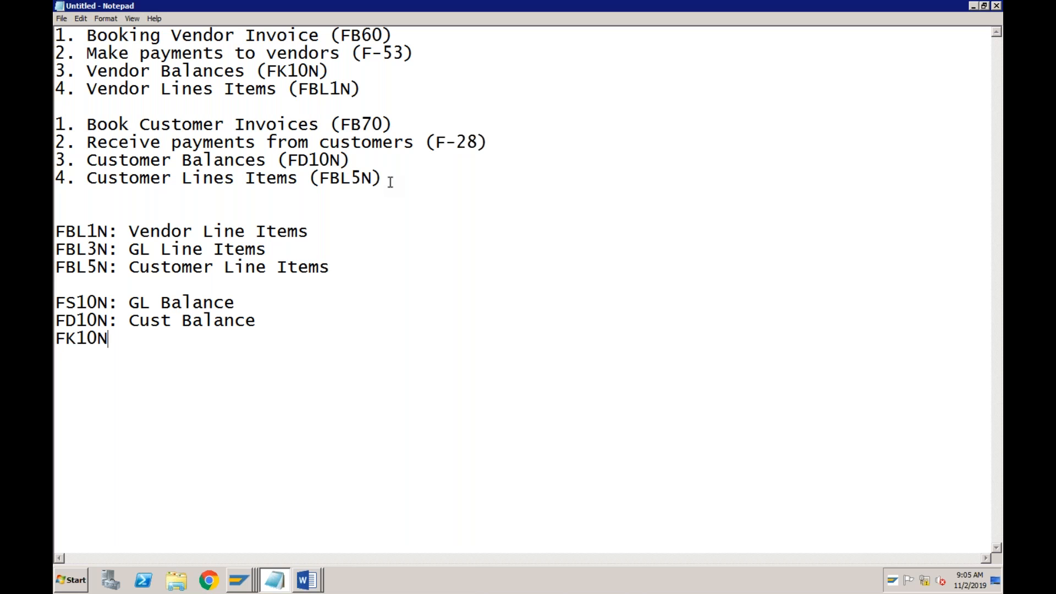
pyautogui.write(': Vendor Balance')
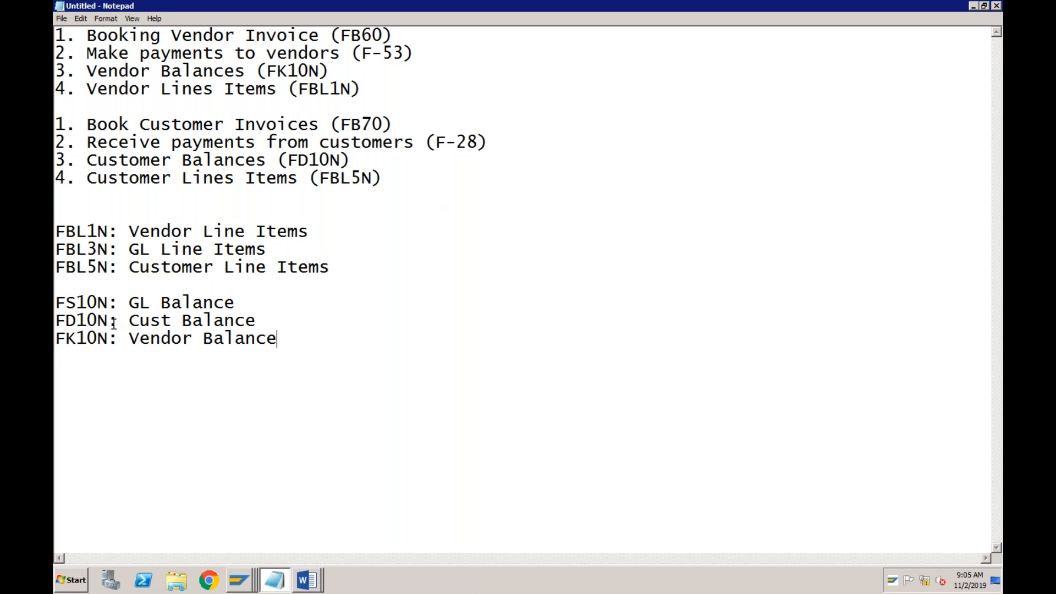
# Highlight FBL5N in the notes and start transaction FBL5N in the SAP session displaying the customer line items
pyautogui.moveTo(117, 268); pyautogui.dragTo(56, 268)
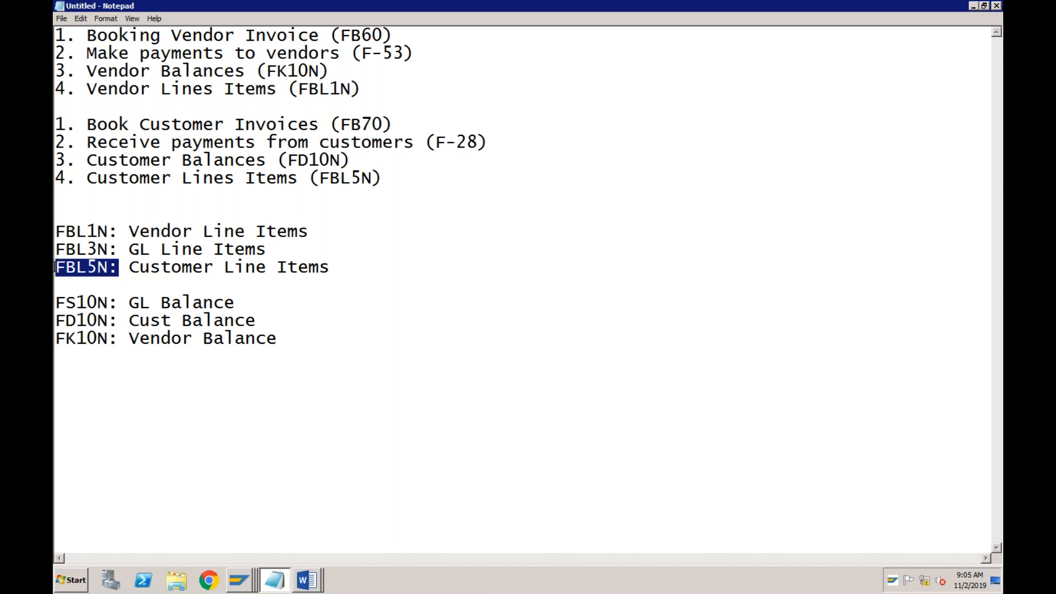
pyautogui.click(243, 580)
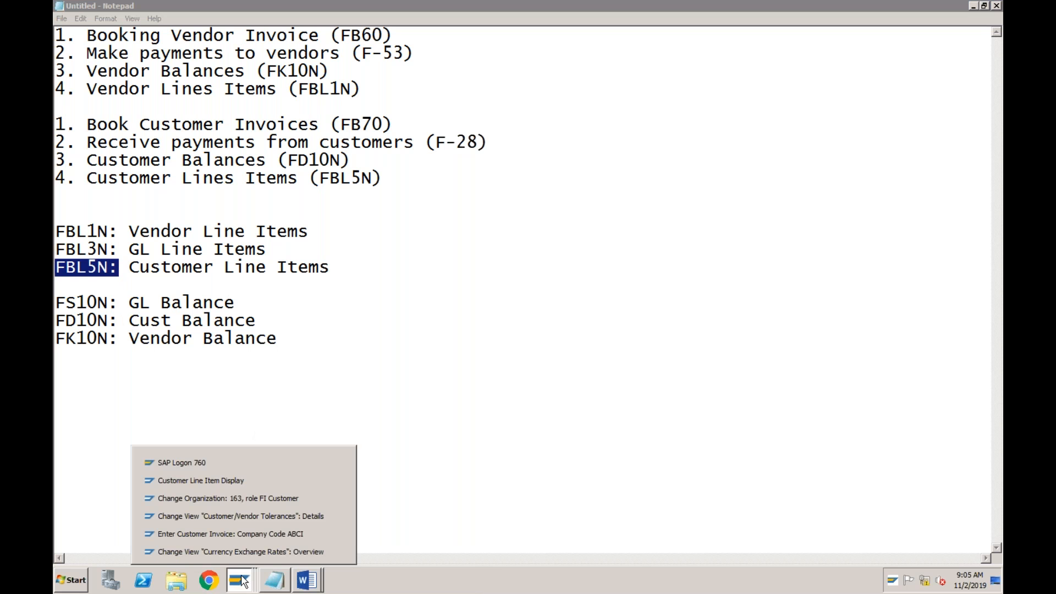
pyautogui.click(247, 483)
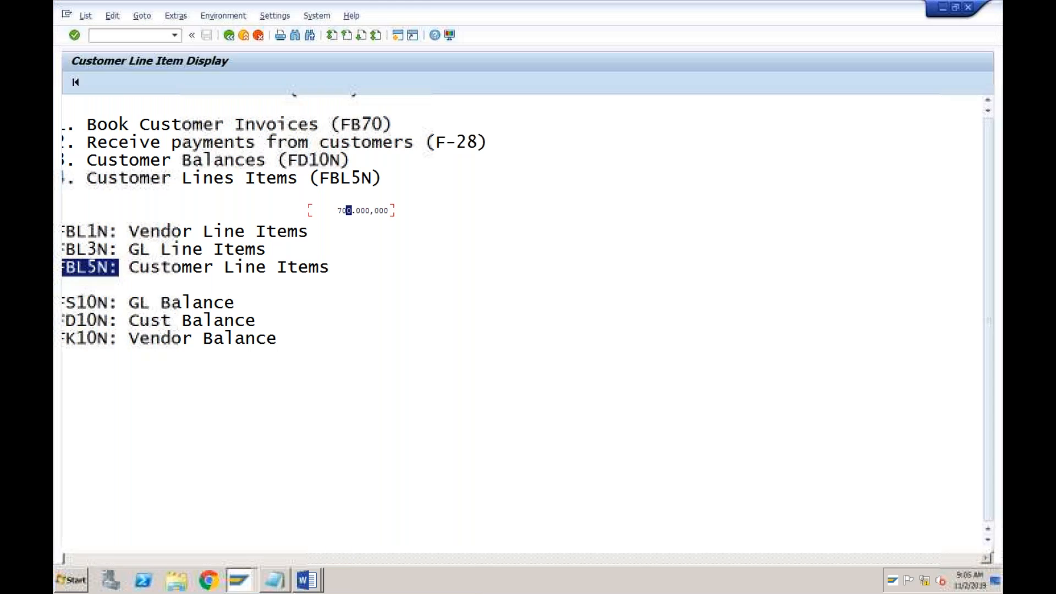
pyautogui.write('/n')
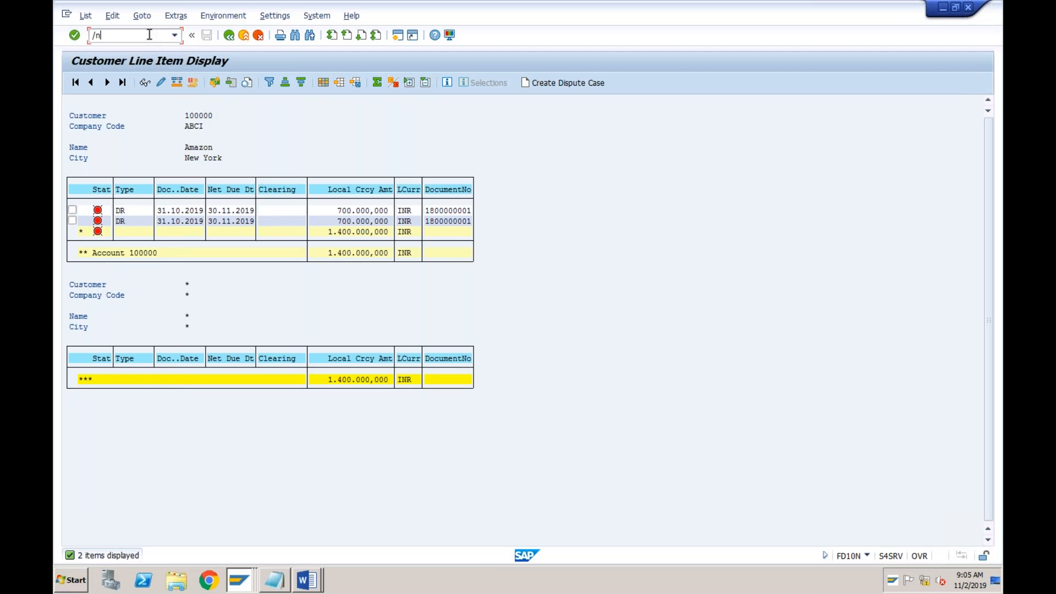
pyautogui.write('fbl5n')
pyautogui.press('Return')
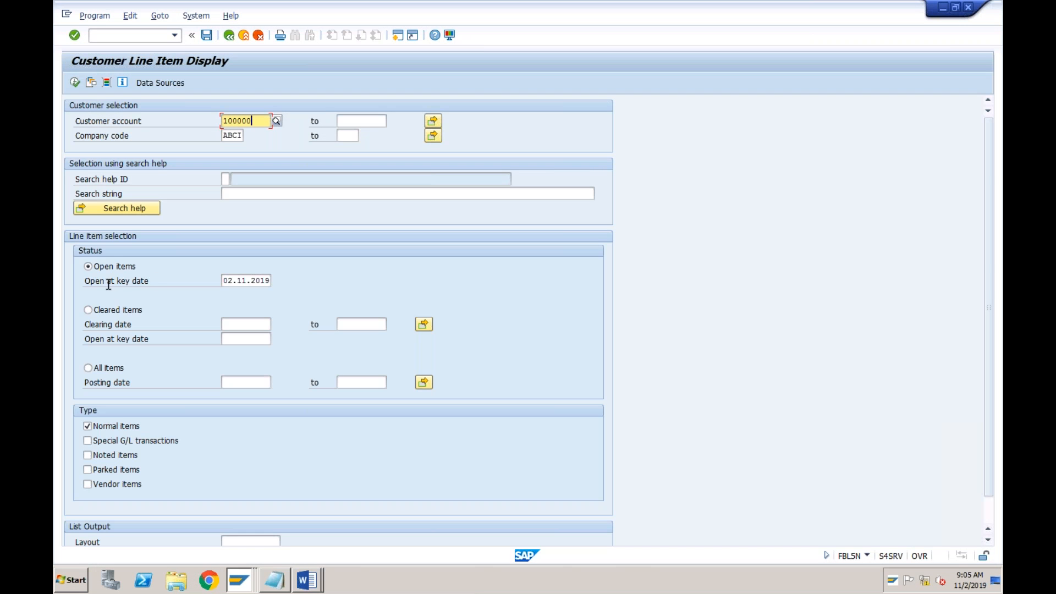
# Display Amazon's open items at key date 02.11.2019, examine the document date and amount, and return to the selection screen
pyautogui.click(254, 281)
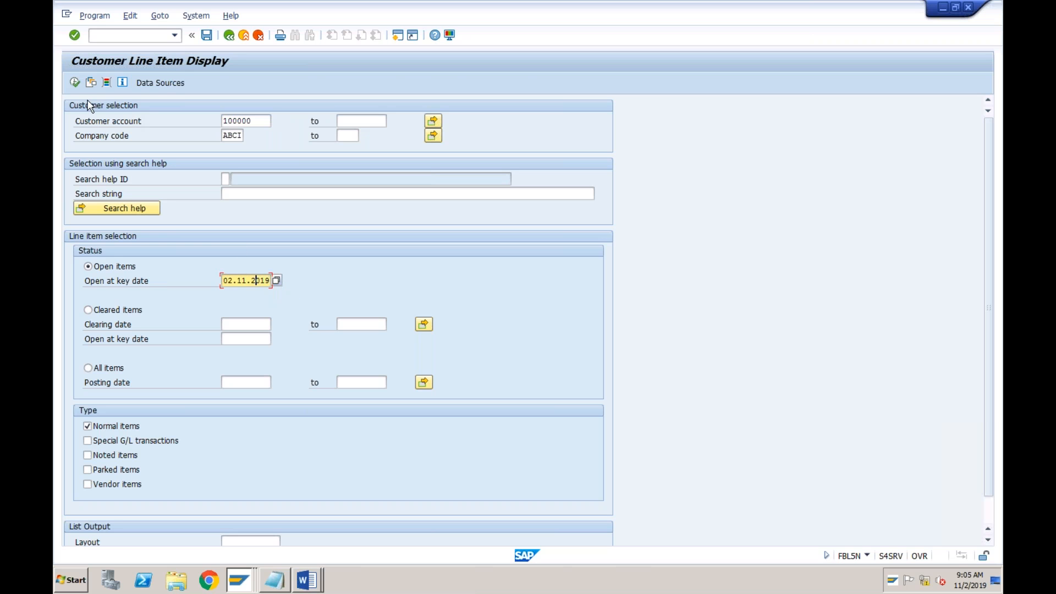
pyautogui.click(75, 83)
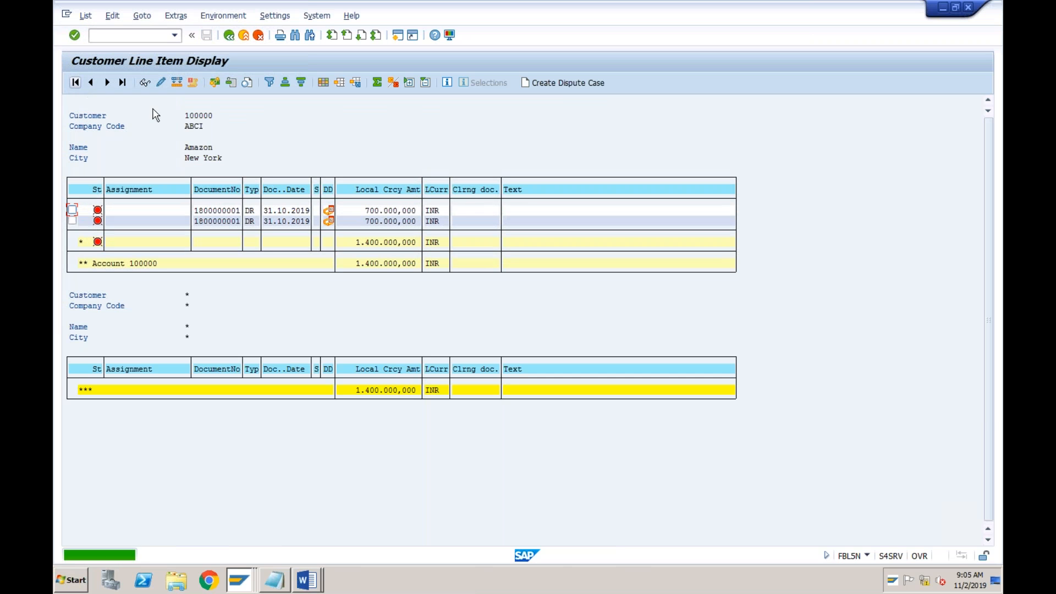
pyautogui.click(281, 211)
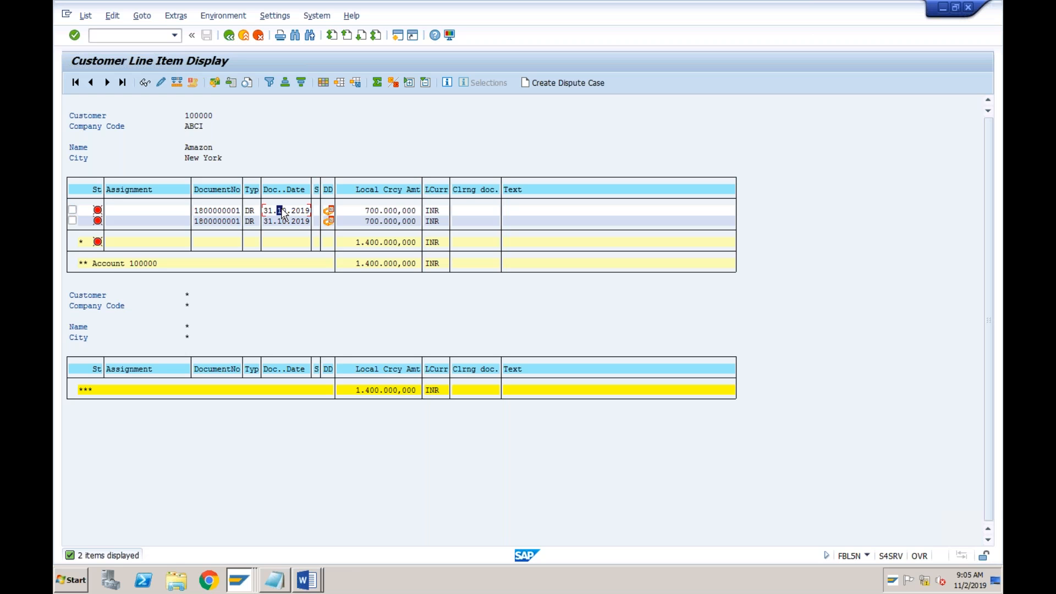
pyautogui.click(368, 211)
pyautogui.click(228, 35)
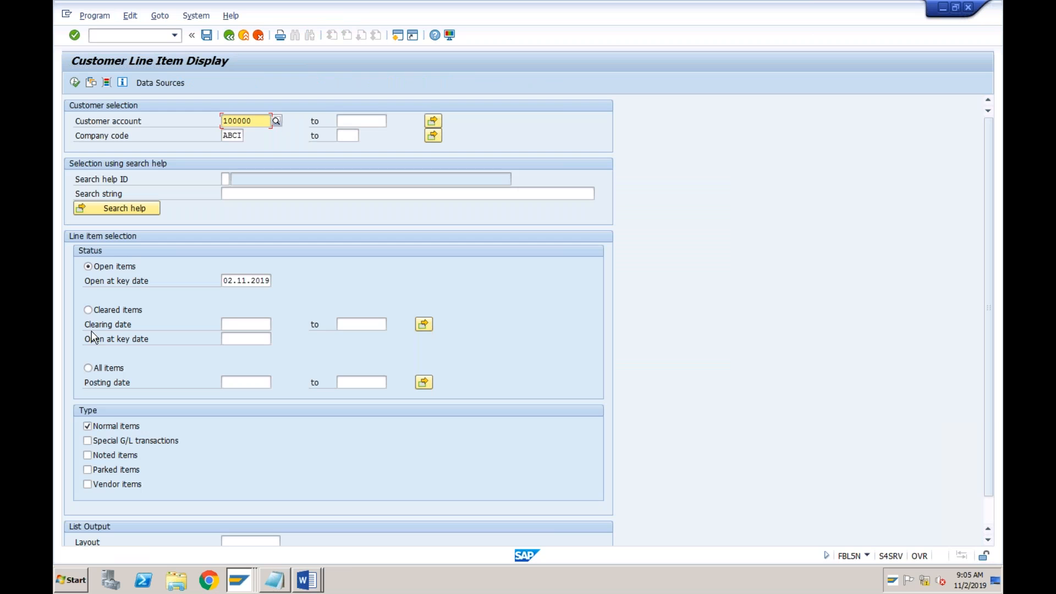
# Run the line item report for Amazon's cleared items and for all items, check the amount, and return to the selection screen
pyautogui.click(88, 310)
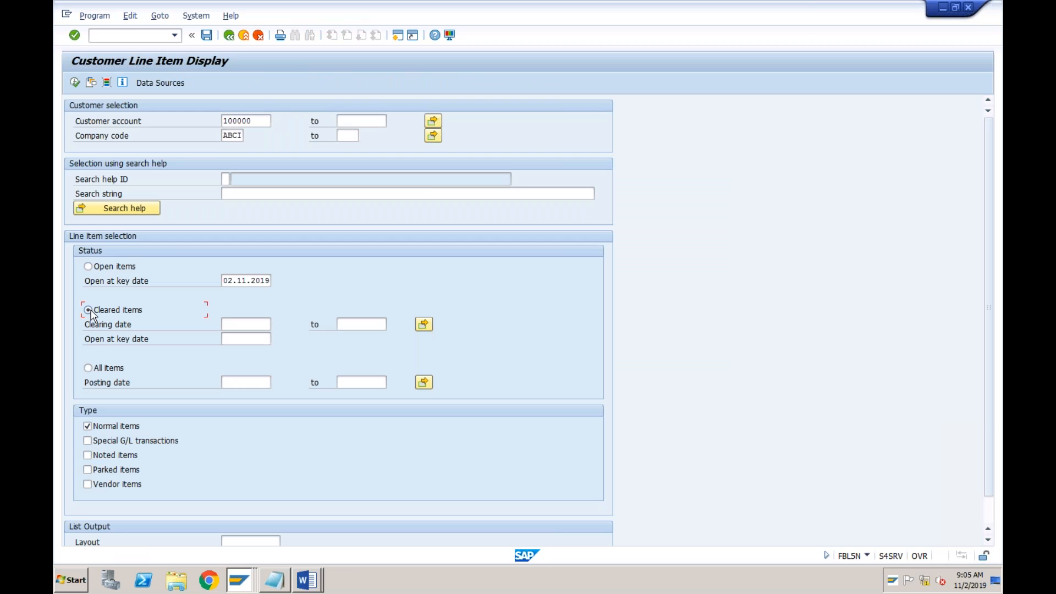
pyautogui.click(75, 82)
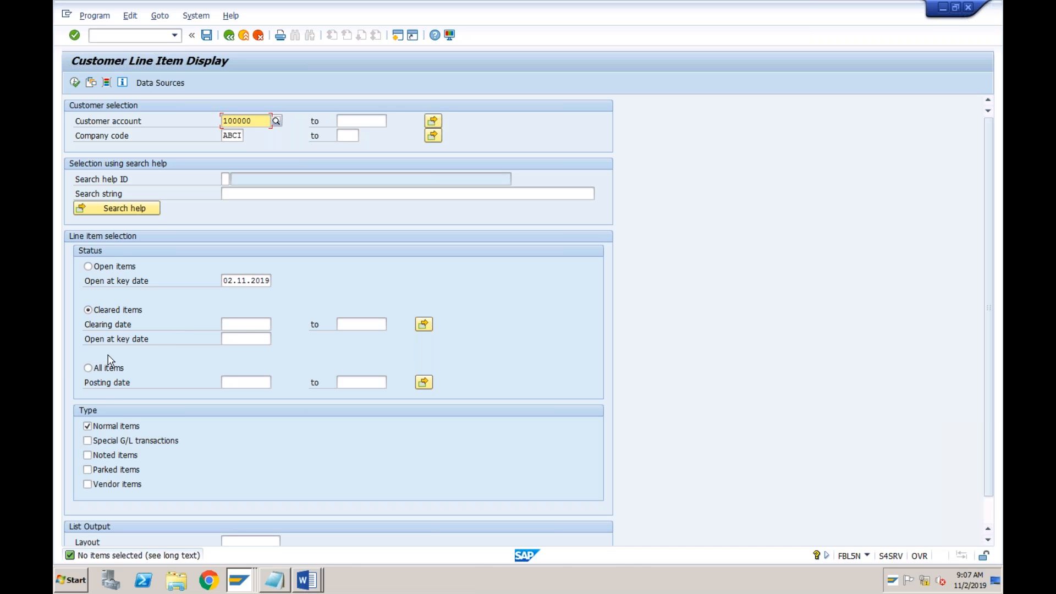
pyautogui.click(89, 368)
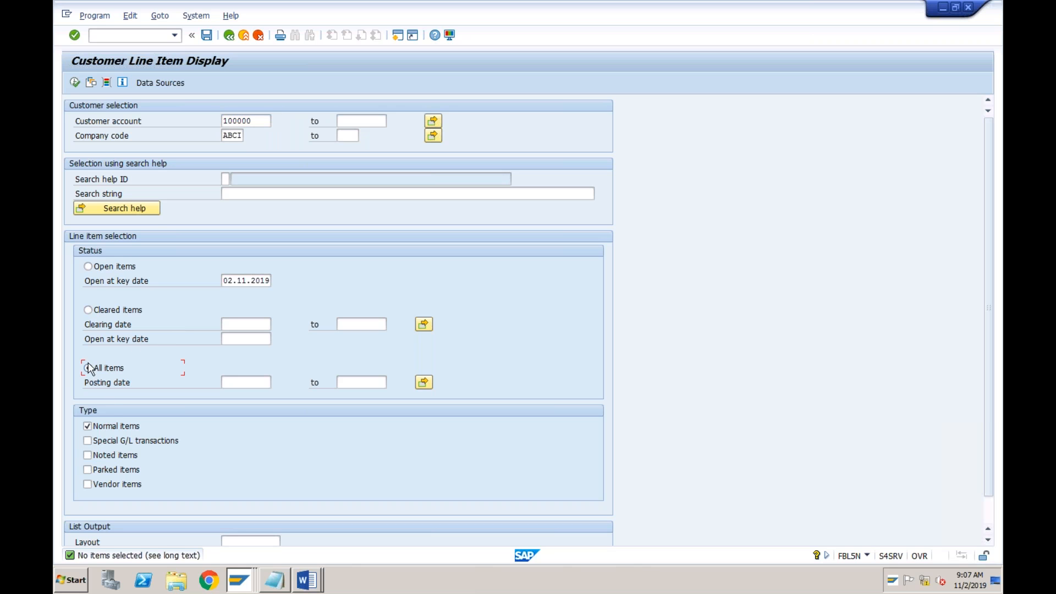
pyautogui.click(73, 84)
pyautogui.click(354, 210)
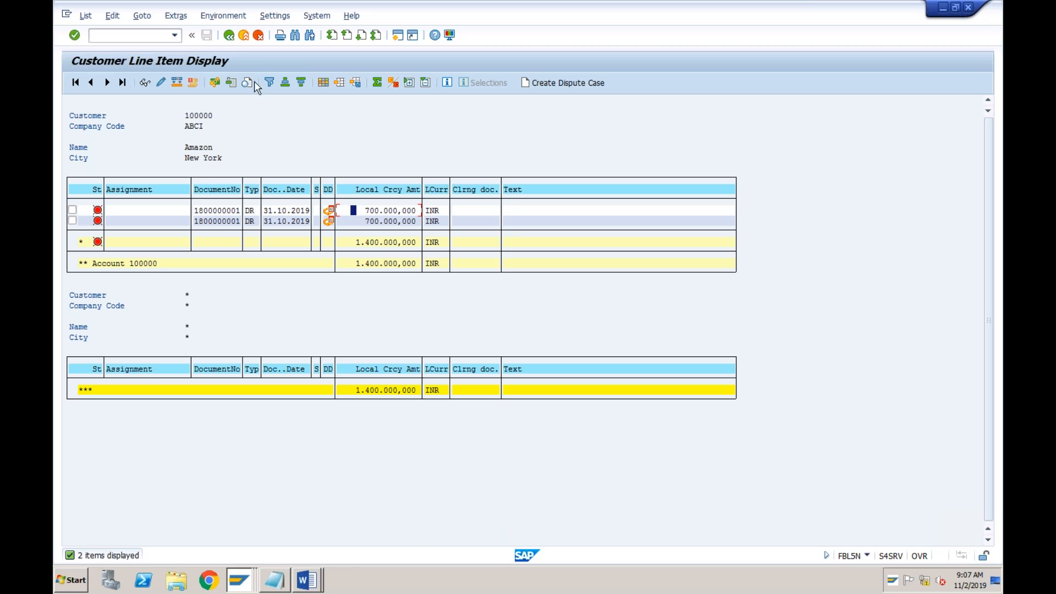
pyautogui.click(231, 37)
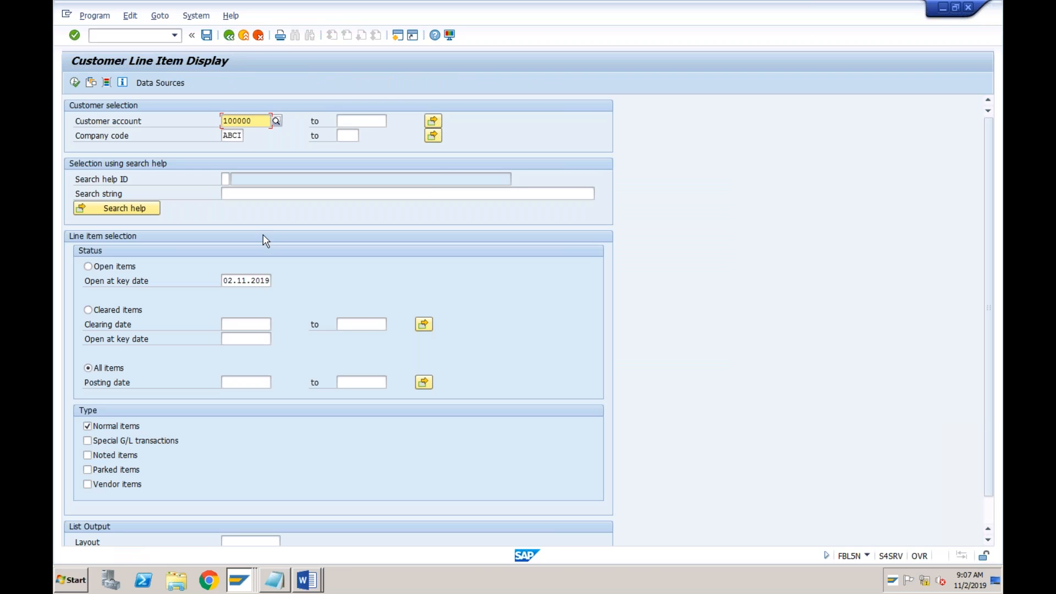
# Switch to the Notepad transaction list and highlight the Receive payments from customers code F-28
pyautogui.click(275, 581)
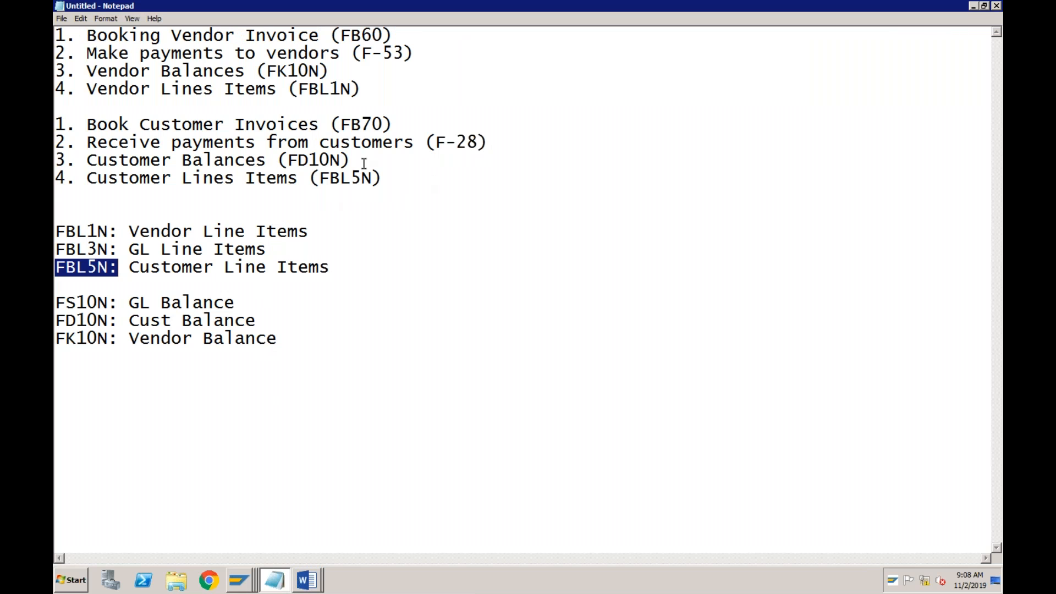
pyautogui.click(277, 144)
pyautogui.moveTo(436, 144); pyautogui.dragTo(478, 144)
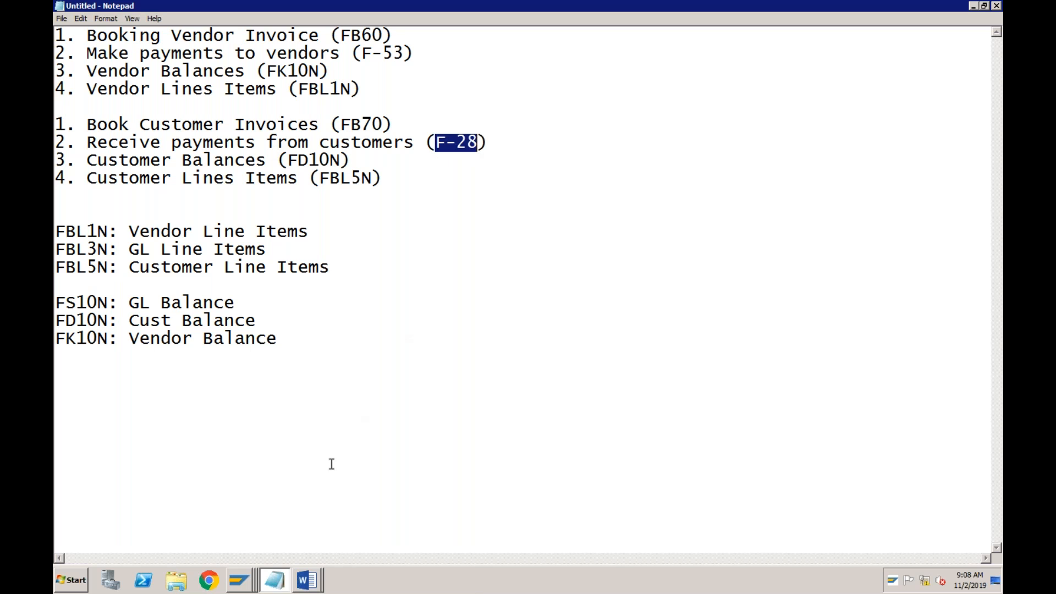
# Switch to the SAP session on the customer invoice entry for company code ABCI and start transaction F-28 there
pyautogui.click(247, 581)
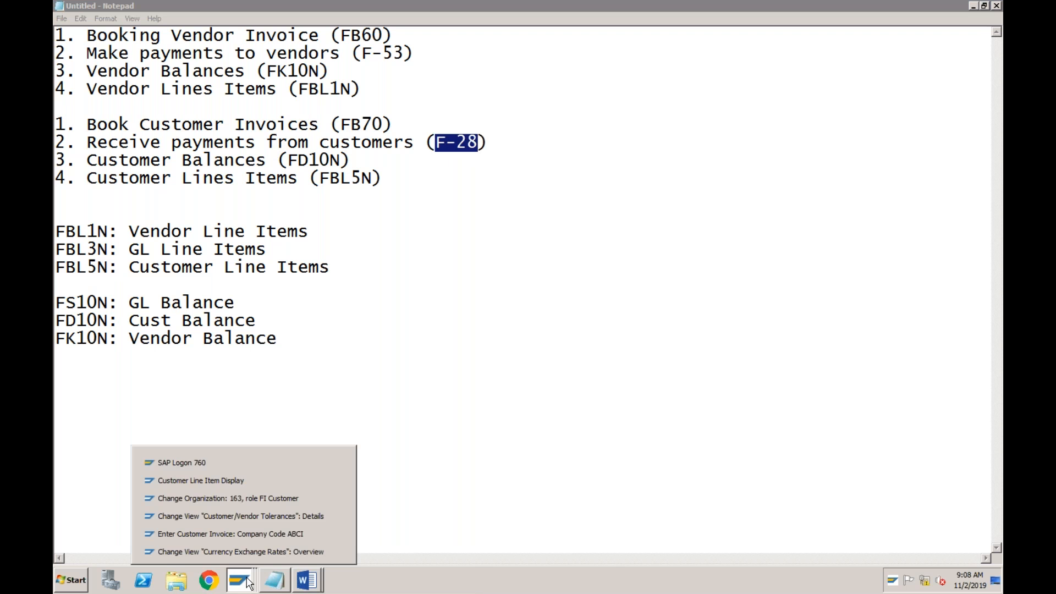
pyautogui.click(242, 534)
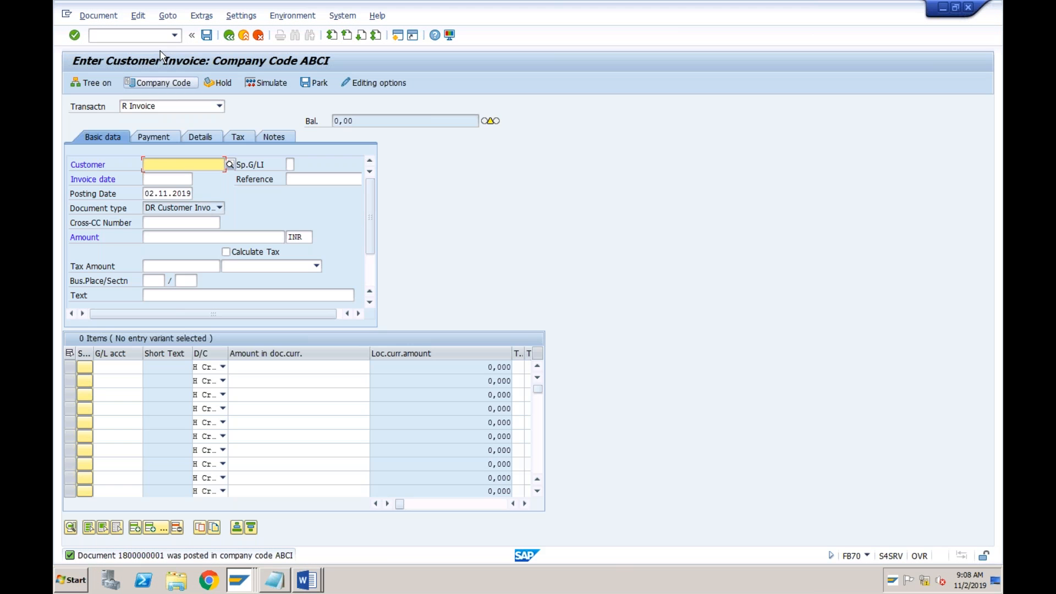
pyautogui.write('/nf-28')
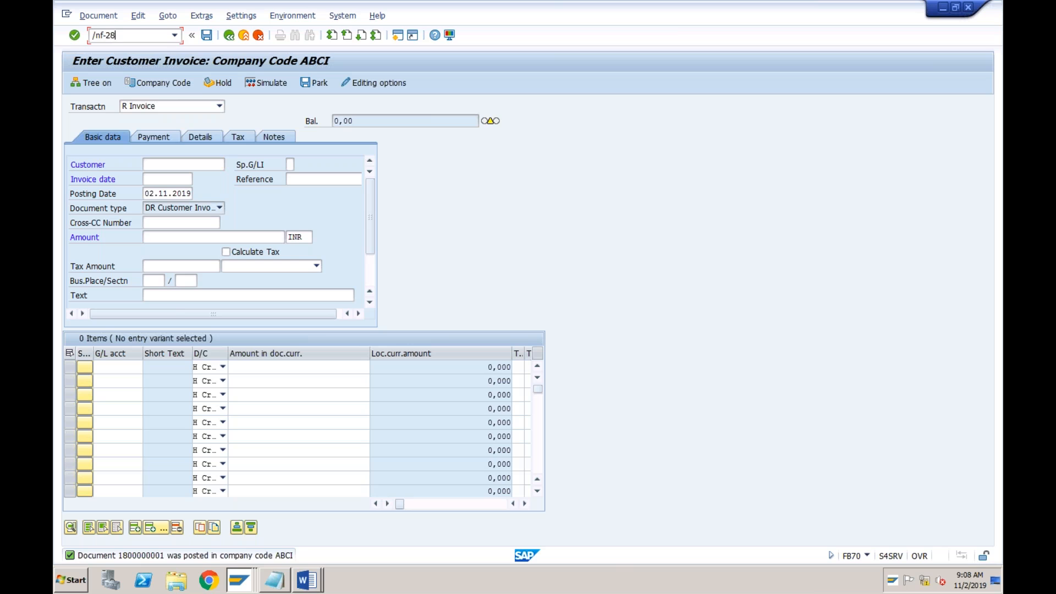
pyautogui.press('Return')
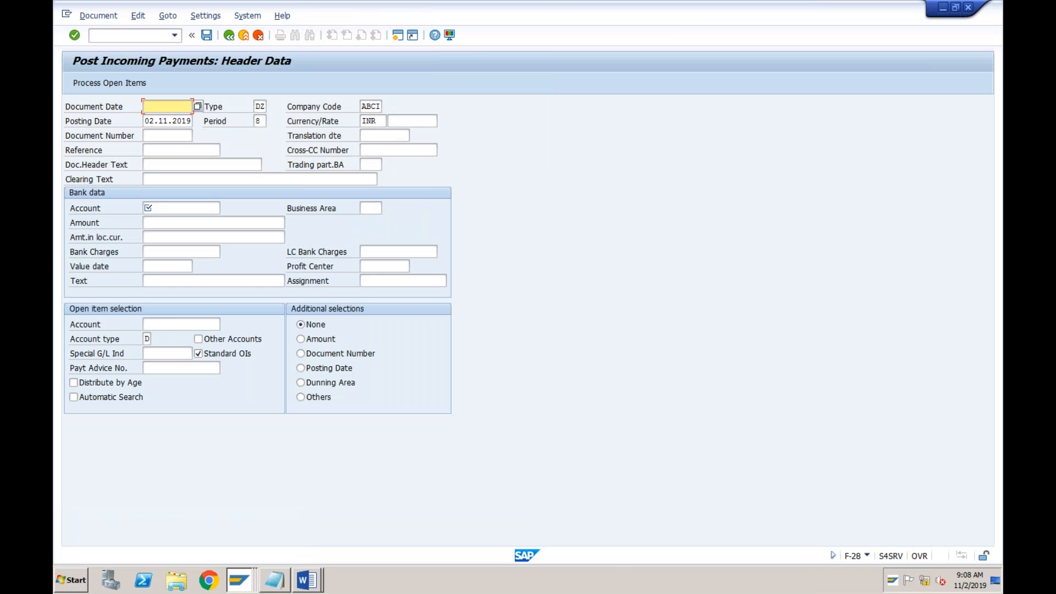
# Enter 02112019 as the document date of the incoming payment
pyautogui.write('02')
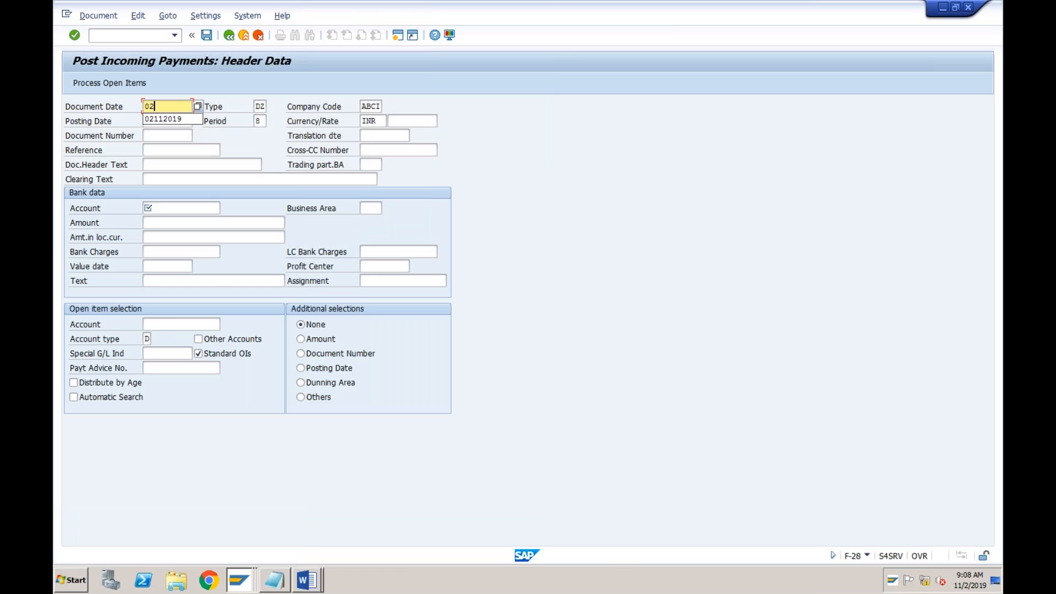
pyautogui.write('112019')
pyautogui.press('Tab')
pyautogui.press('Tab')
pyautogui.press('Tab')
pyautogui.press('Tab')
pyautogui.press('Tab')
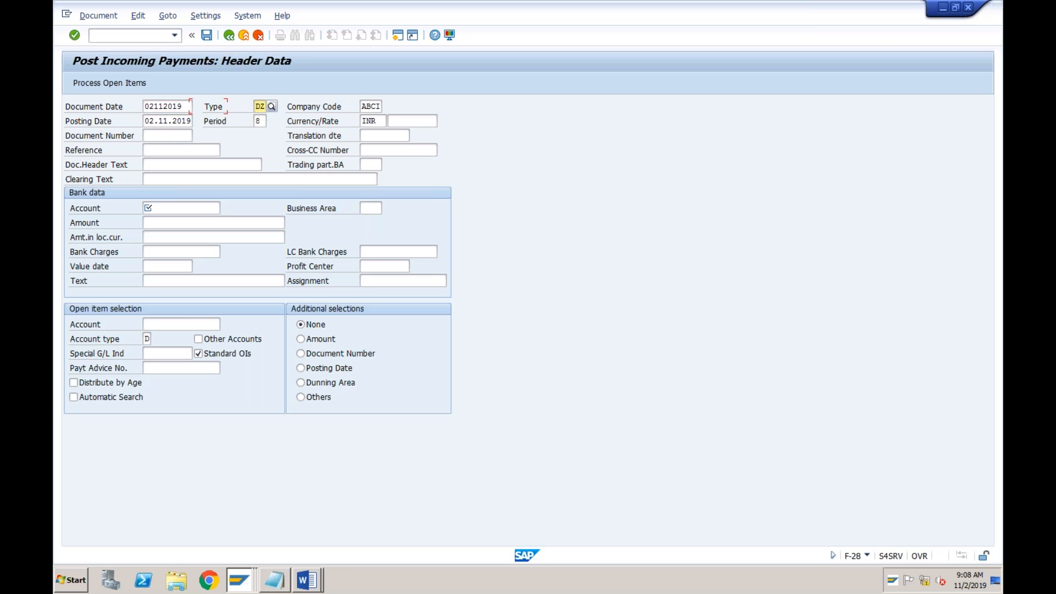
pyautogui.press('Tab')
pyautogui.press('Tab')
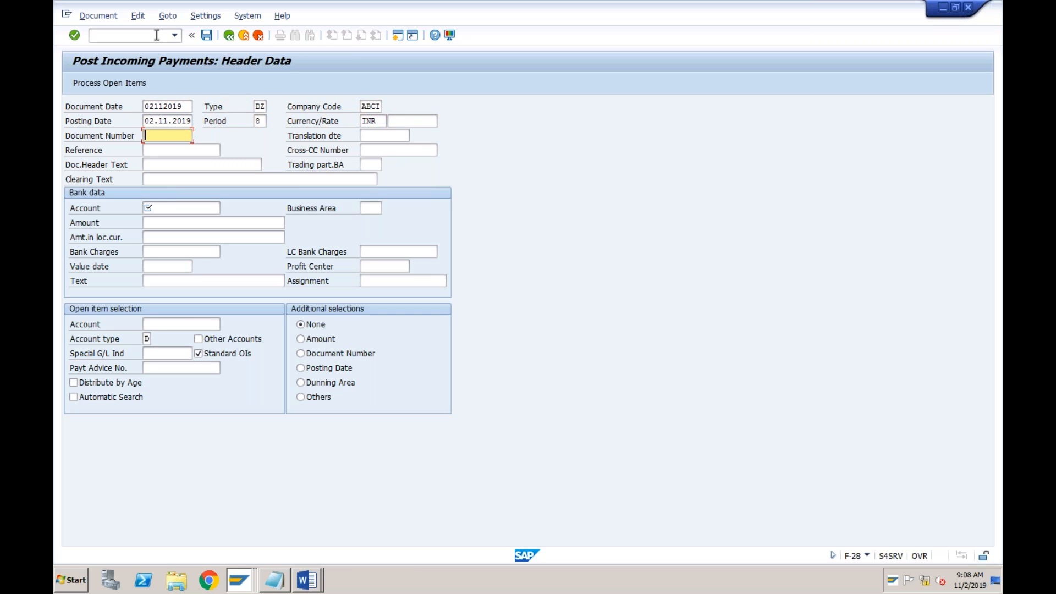
# Choose G/L account 2000 as the bank account from the account search for company code ABCI
pyautogui.click(161, 211)
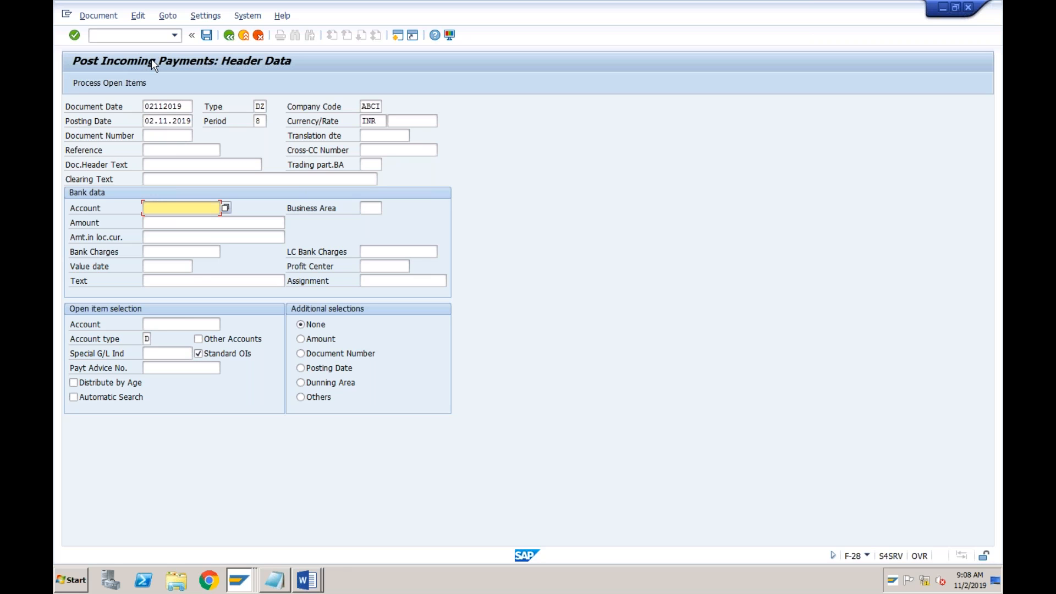
pyautogui.click(150, 338)
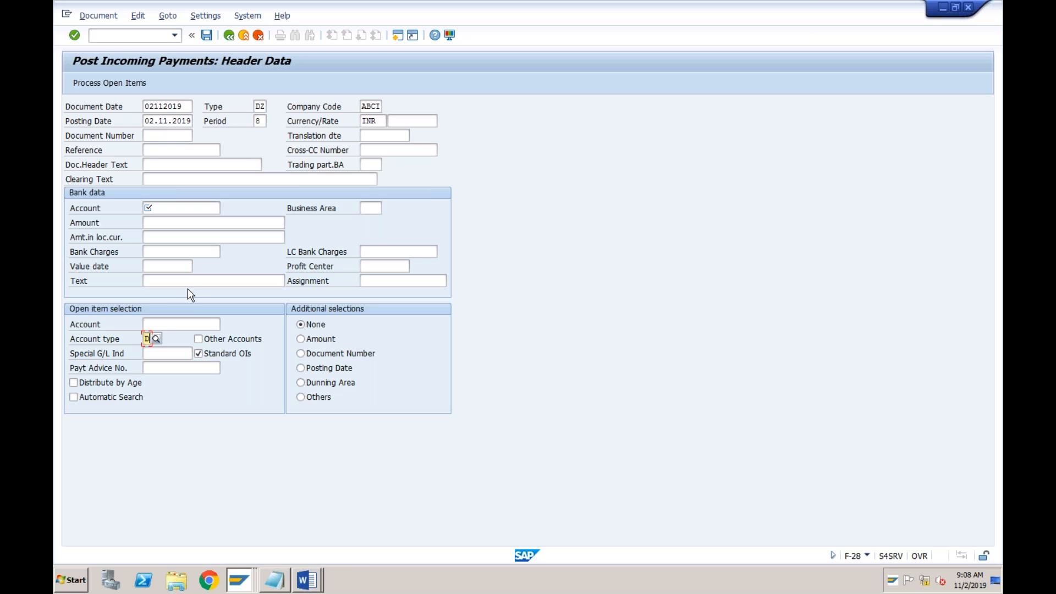
pyautogui.click(179, 207)
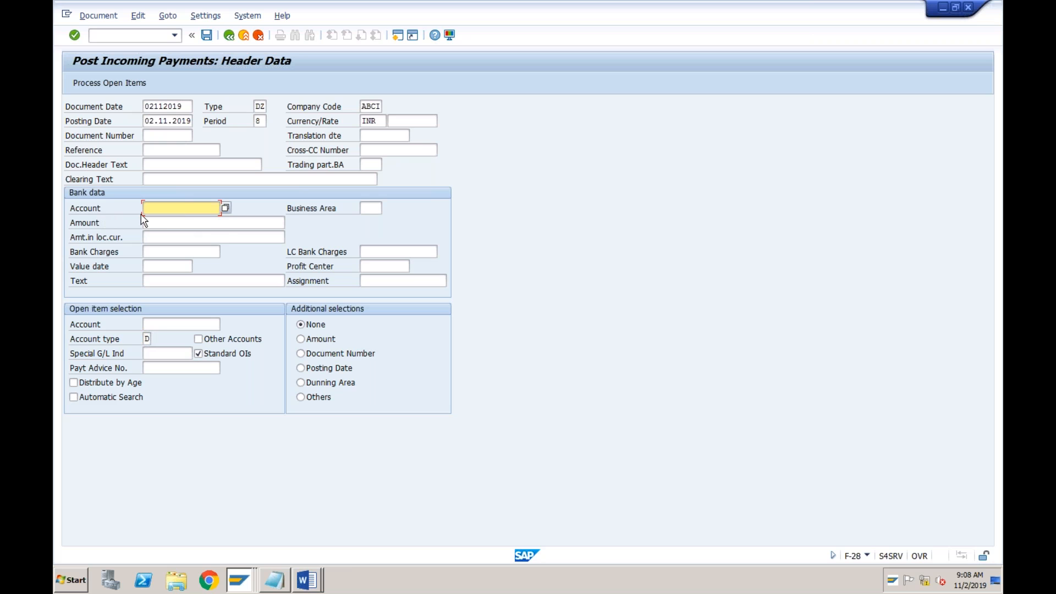
pyautogui.click(225, 208)
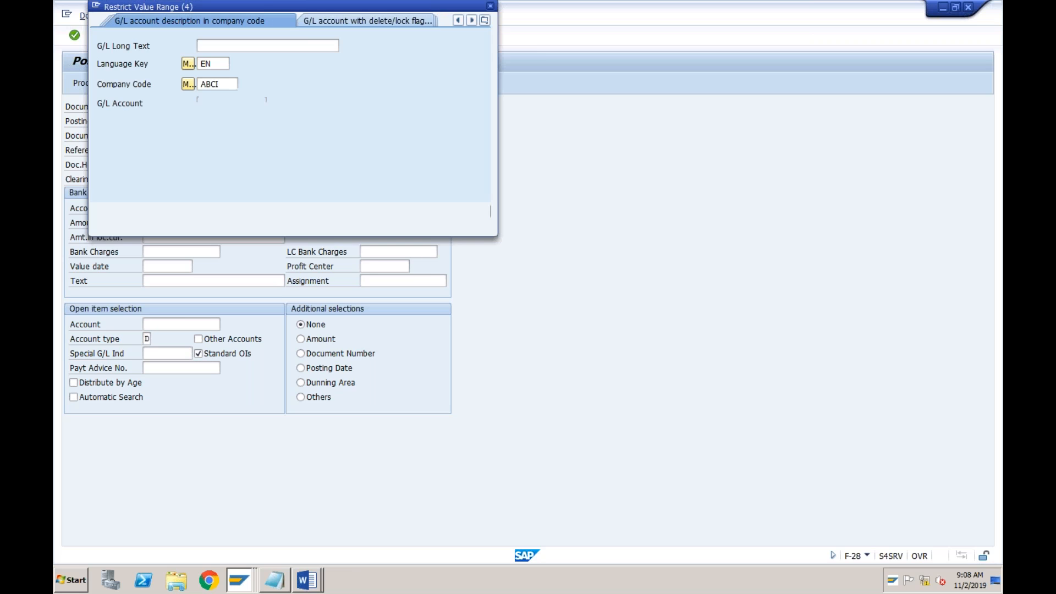
pyautogui.press('Return')
pyautogui.click(113, 93)
pyautogui.doubleClick(114, 93)
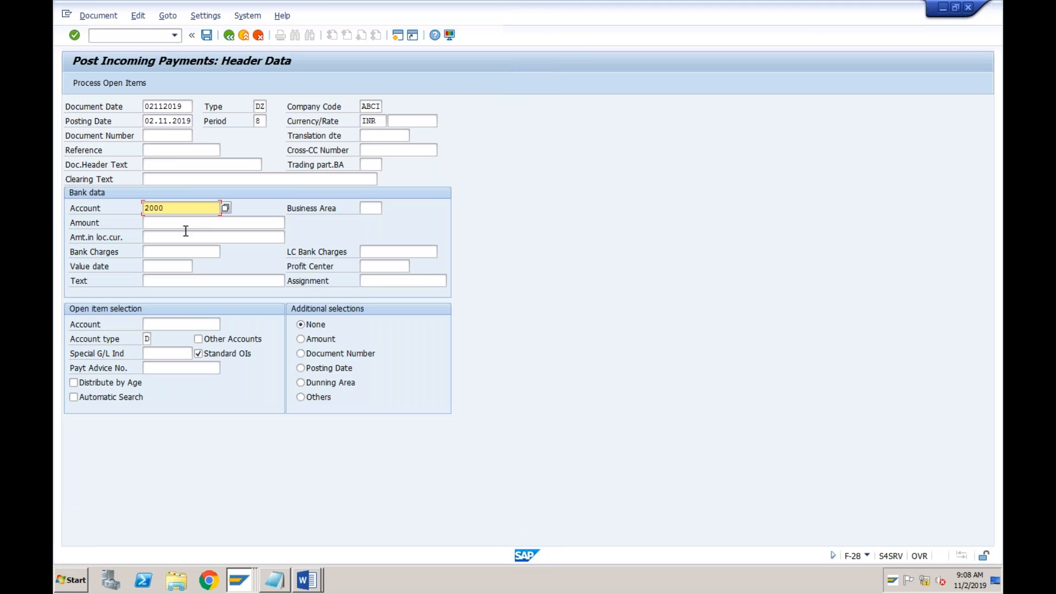
# Change the payment's currency to USD
pyautogui.click(379, 124)
pyautogui.press('BackSpace')
pyautogui.press('BackSpace')
pyautogui.press('BackSpace')
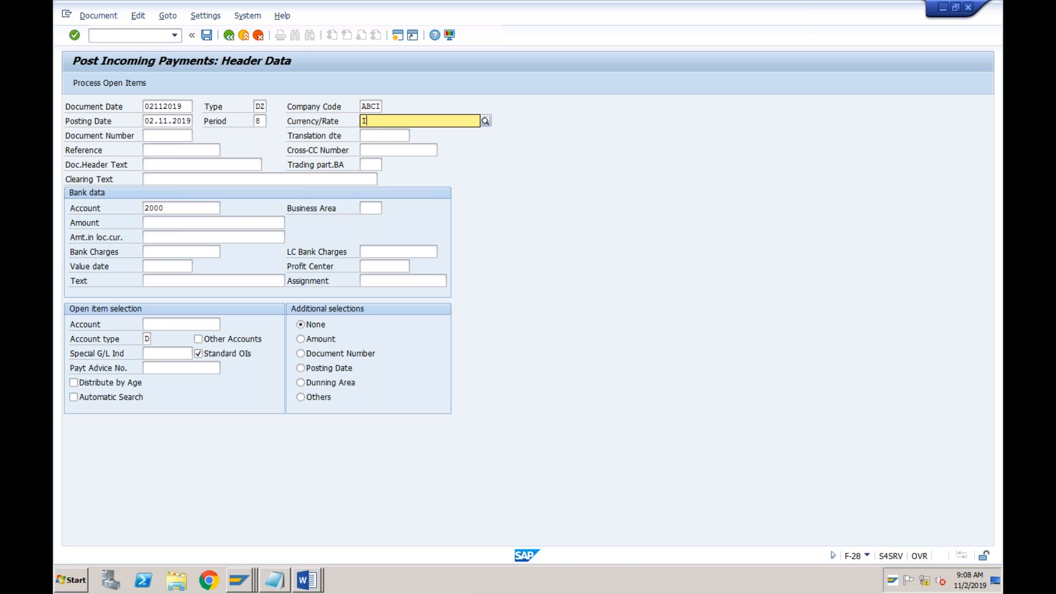
pyautogui.write('usd')
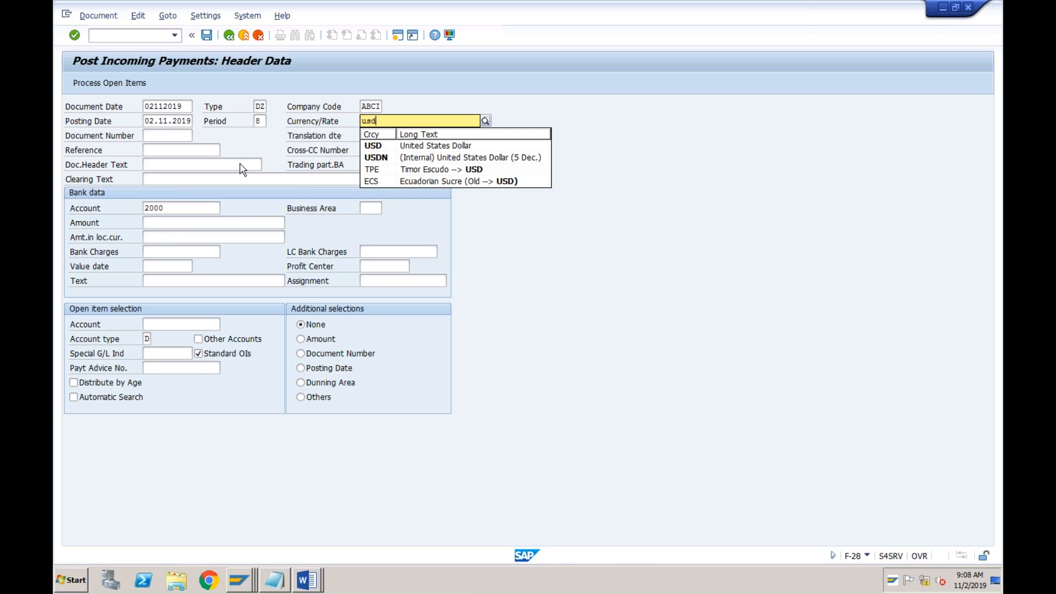
pyautogui.click(224, 165)
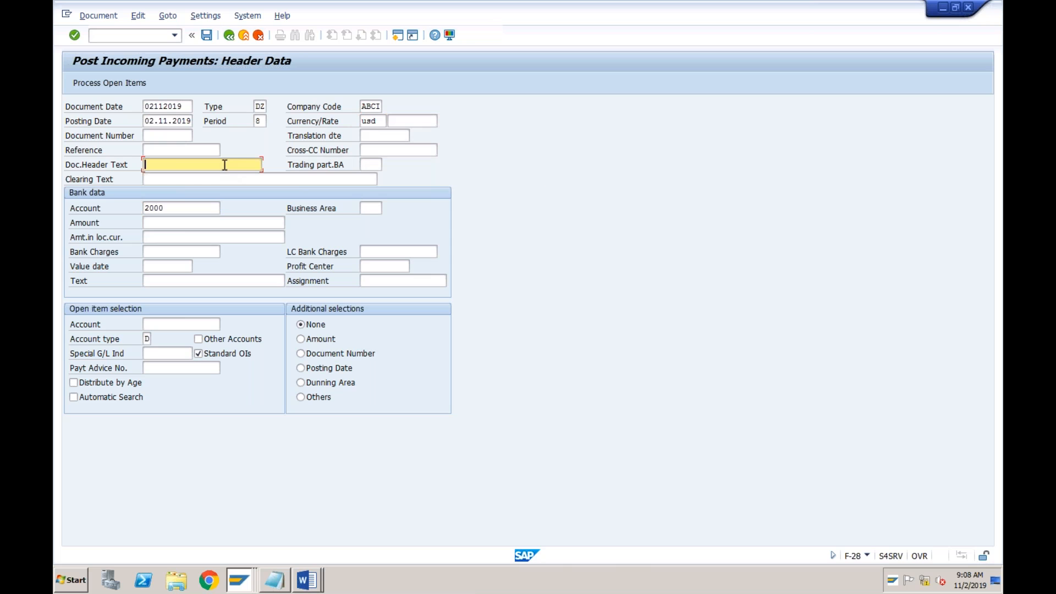
# Enter a payment amount of 10000 and the value date 02112019 in the bank data
pyautogui.click(169, 223)
pyautogui.write('10000')
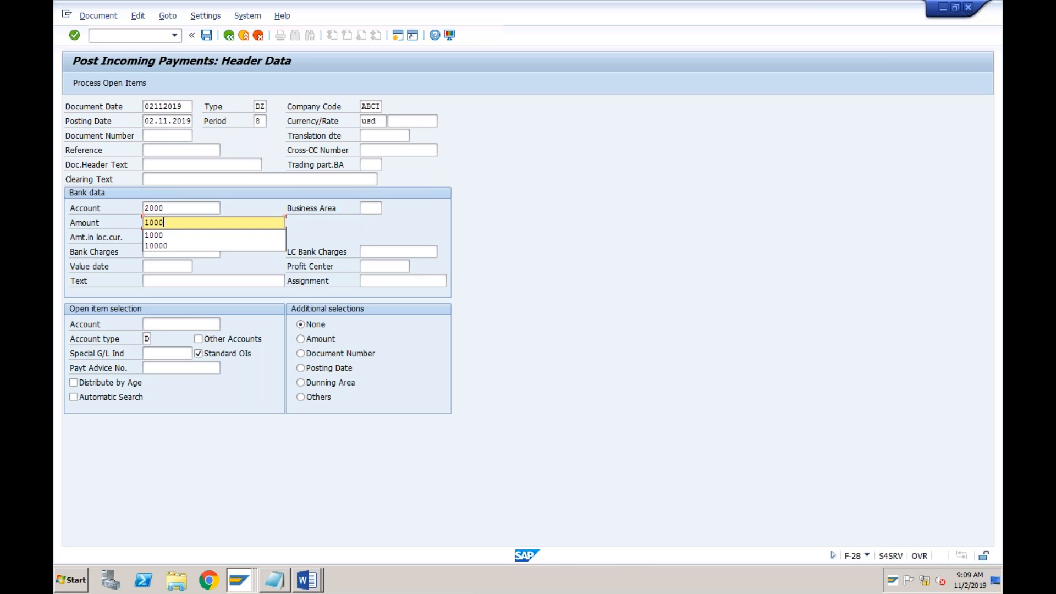
pyautogui.click(188, 208)
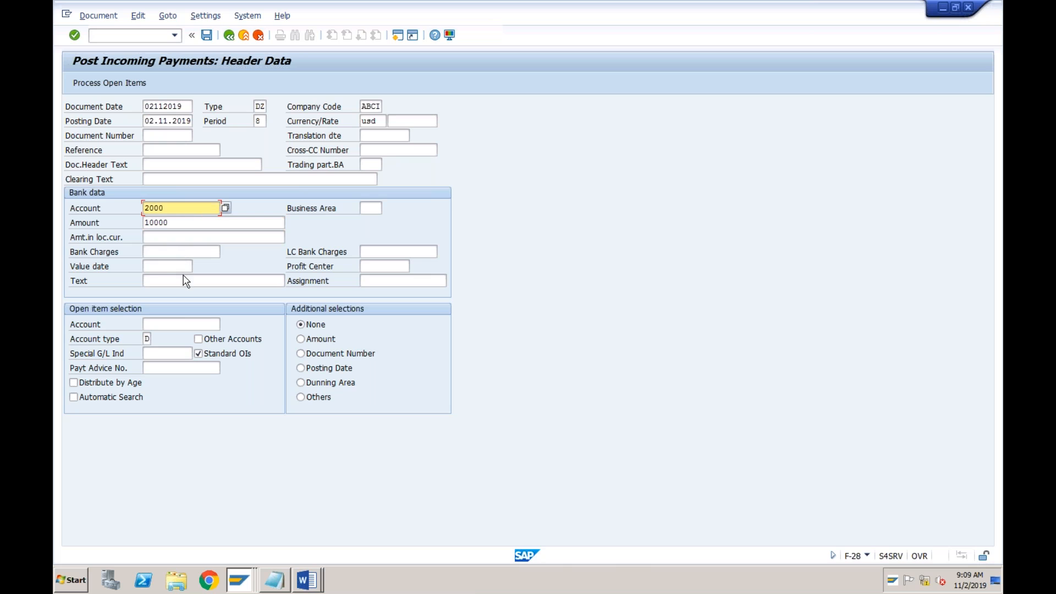
pyautogui.click(163, 269)
pyautogui.write('02112019')
# Select customer Amazon for the open item selection, process the open items and examine the cash discount
pyautogui.click(163, 329)
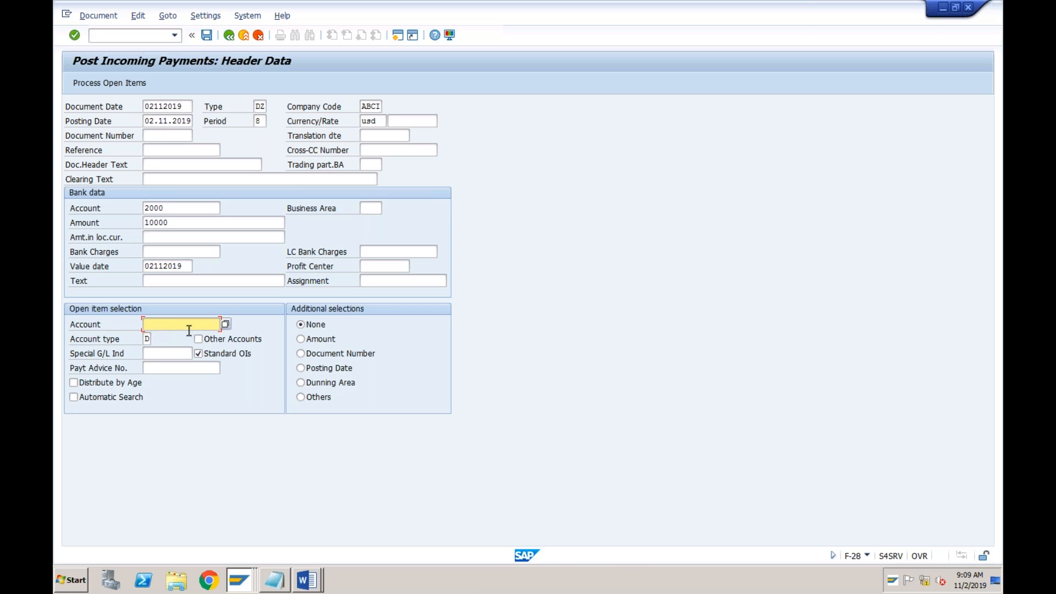
pyautogui.click(225, 323)
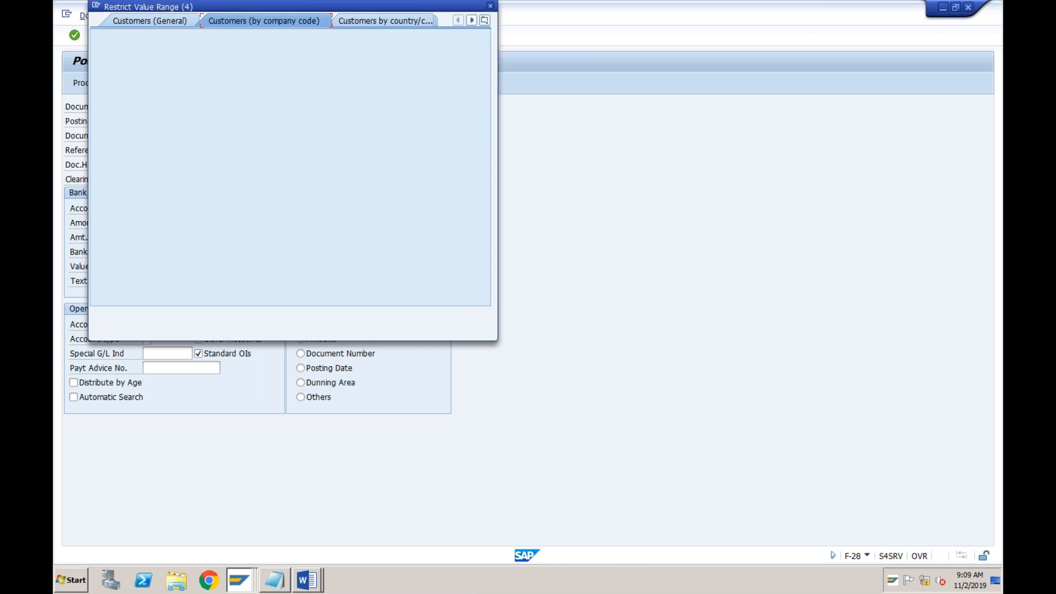
pyautogui.press('Return')
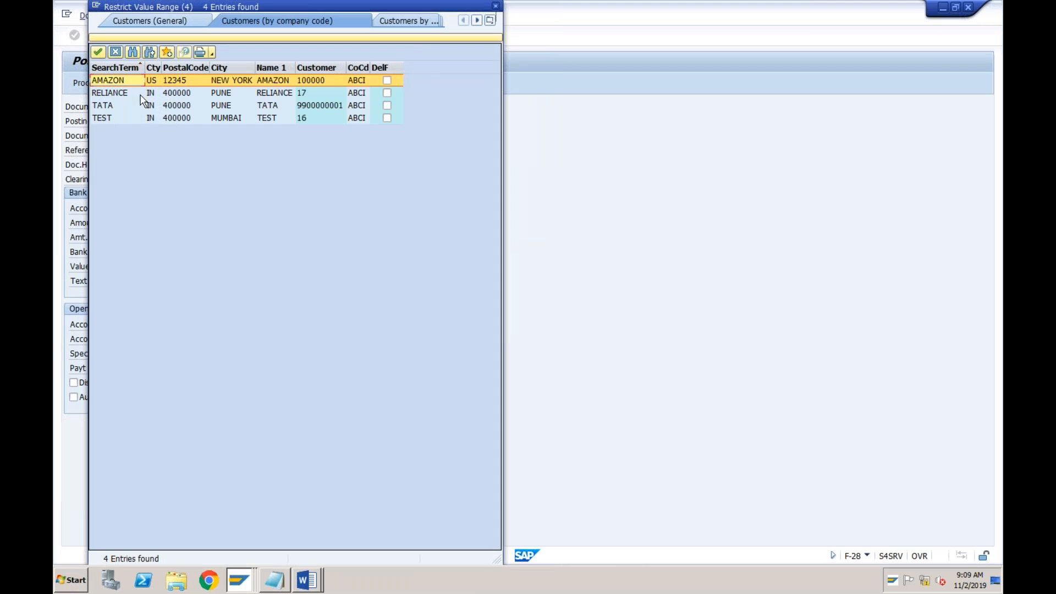
pyautogui.doubleClick(132, 81)
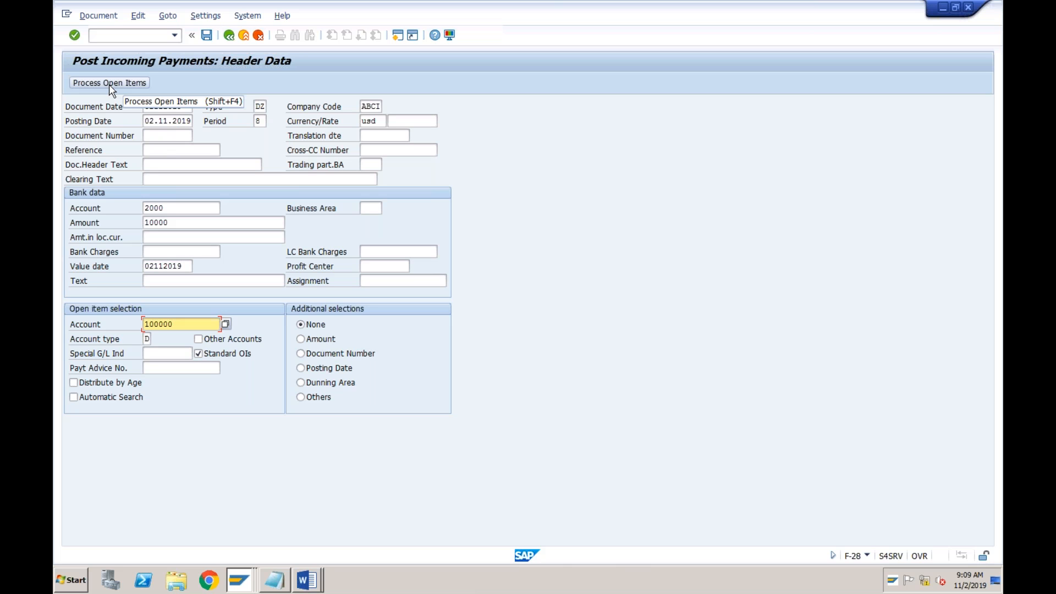
pyautogui.click(109, 83)
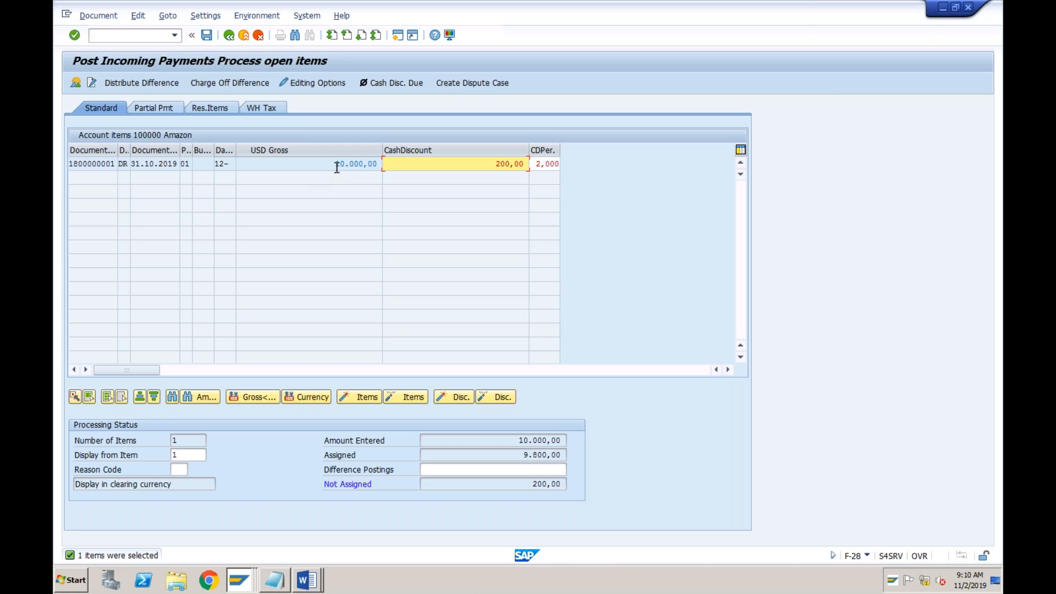
pyautogui.click(488, 165)
# Restart transaction F-28 with an empty entry and set the document date to 02112019
pyautogui.click(175, 35)
pyautogui.click(124, 49)
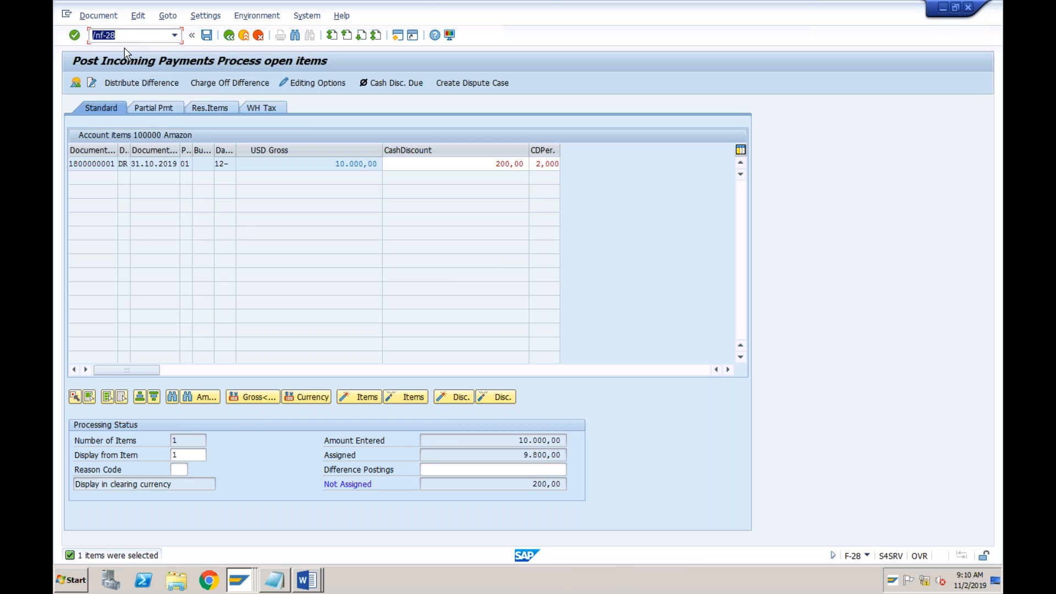
pyautogui.press('Return')
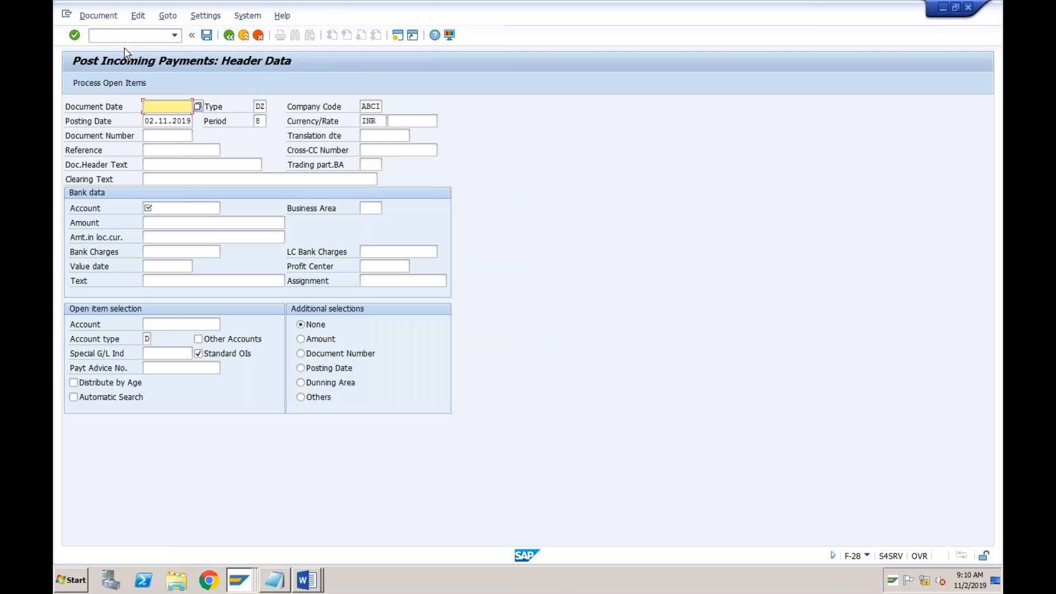
pyautogui.press('space')
pyautogui.press('Down')
pyautogui.press('Return')
pyautogui.press('Down')
pyautogui.press('Down')
pyautogui.press('Down')
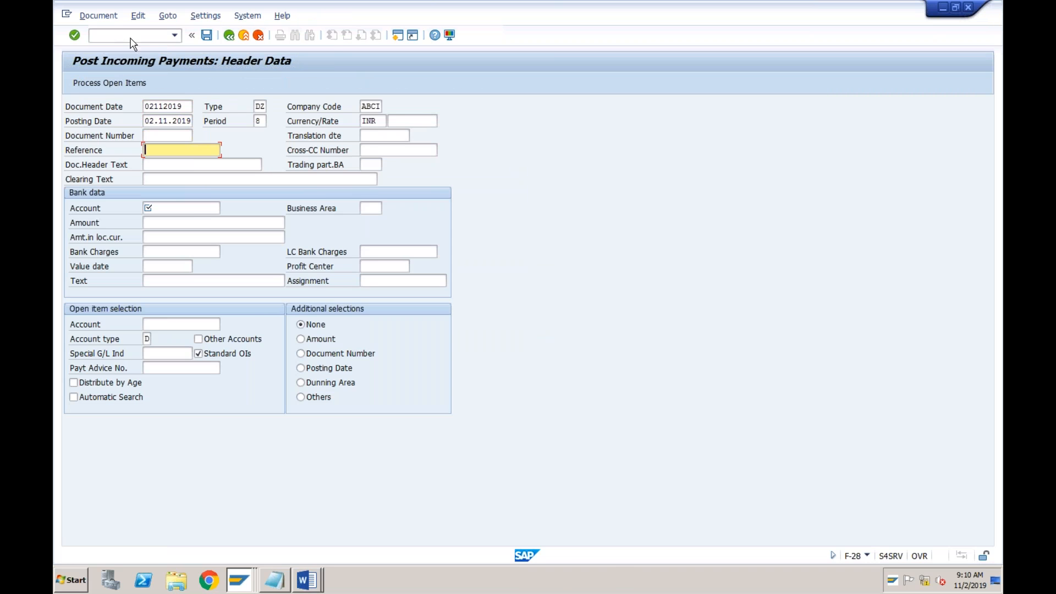
# Set the currency of the new incoming payment to USD
pyautogui.click(380, 120)
pyautogui.press('BackSpace')
pyautogui.press('BackSpace')
pyautogui.press('BackSpace')
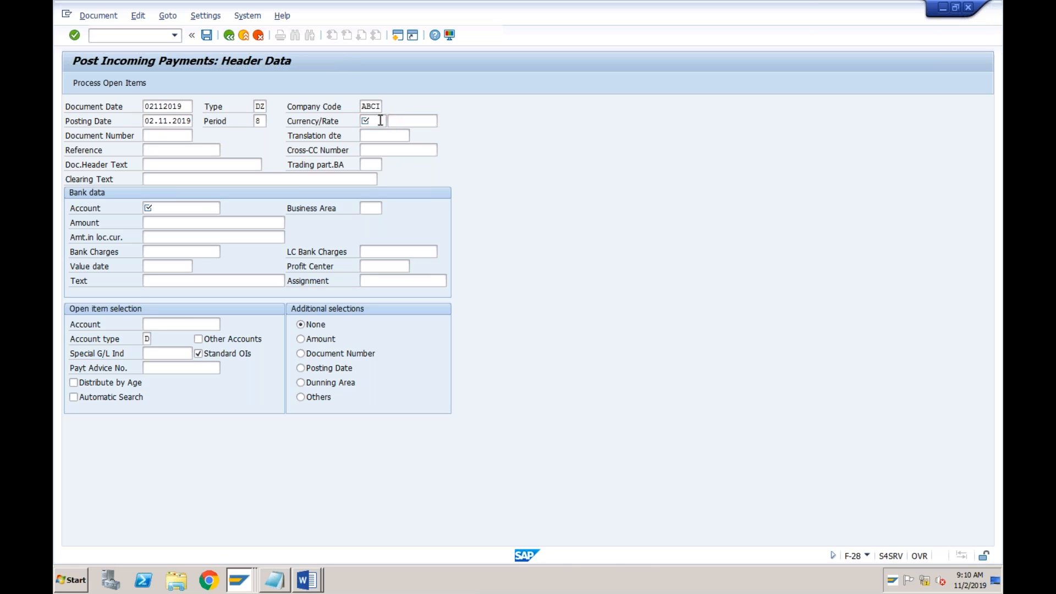
pyautogui.write('usd')
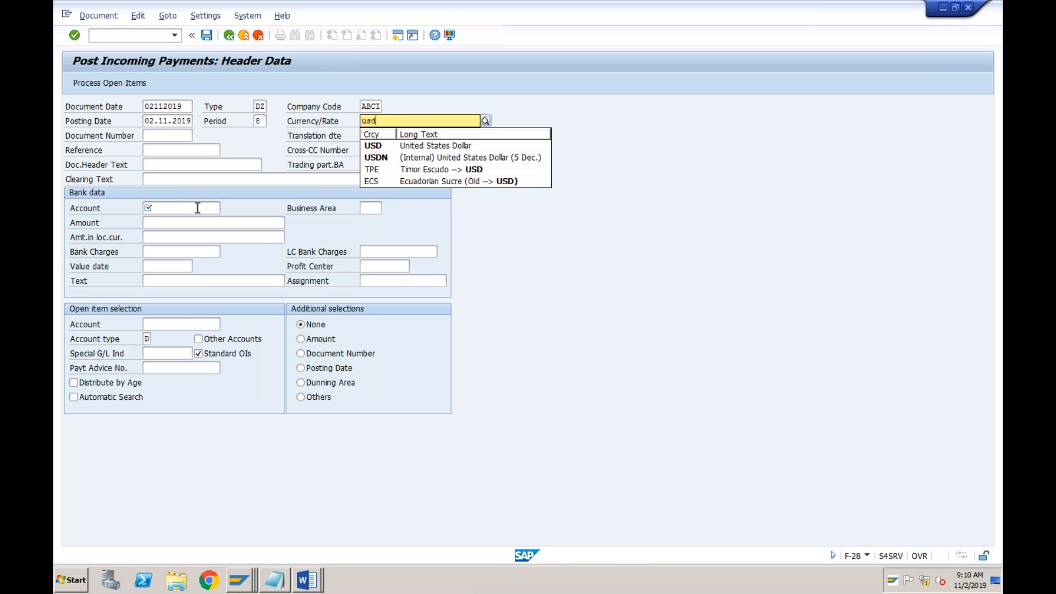
# Fill in the bank data with account 2000, amount 9800 and value date 02112019
pyautogui.click(198, 208)
pyautogui.write('2000')
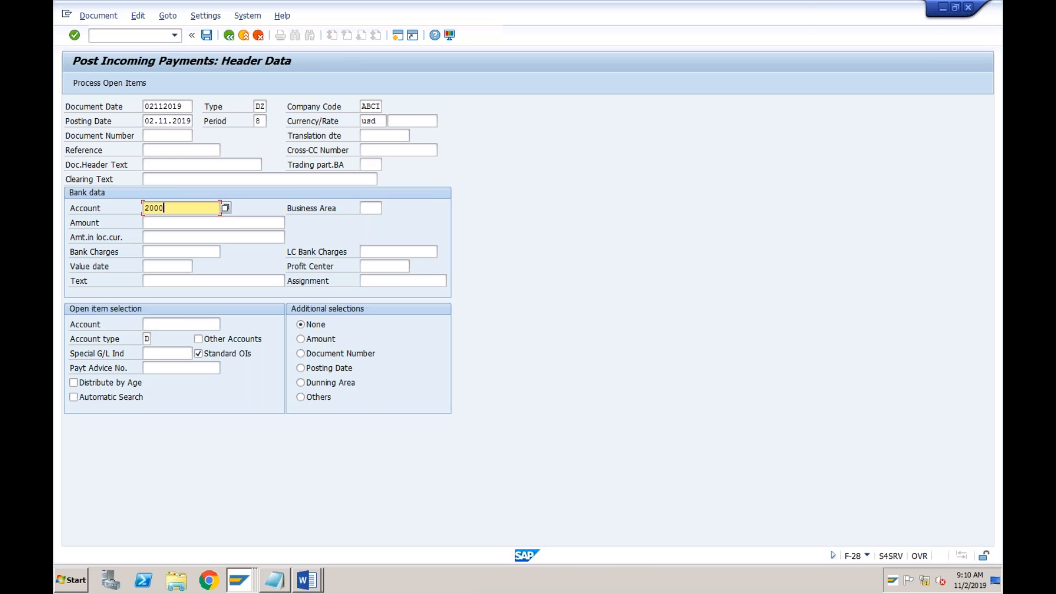
pyautogui.press('Tab')
pyautogui.write('9800')
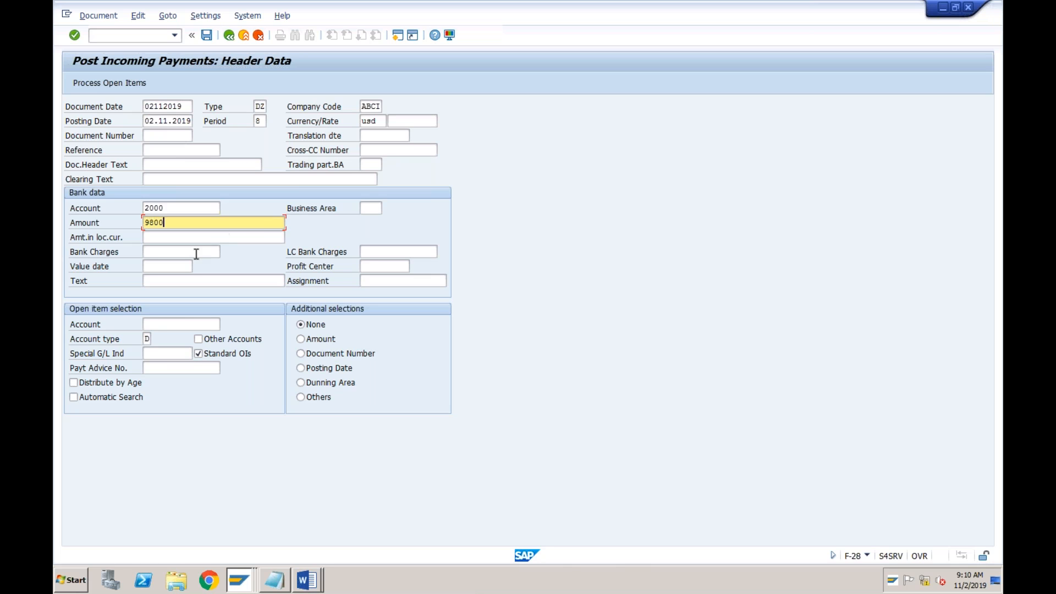
pyautogui.click(177, 266)
pyautogui.write('0')
pyautogui.press('Down')
pyautogui.press('Return')
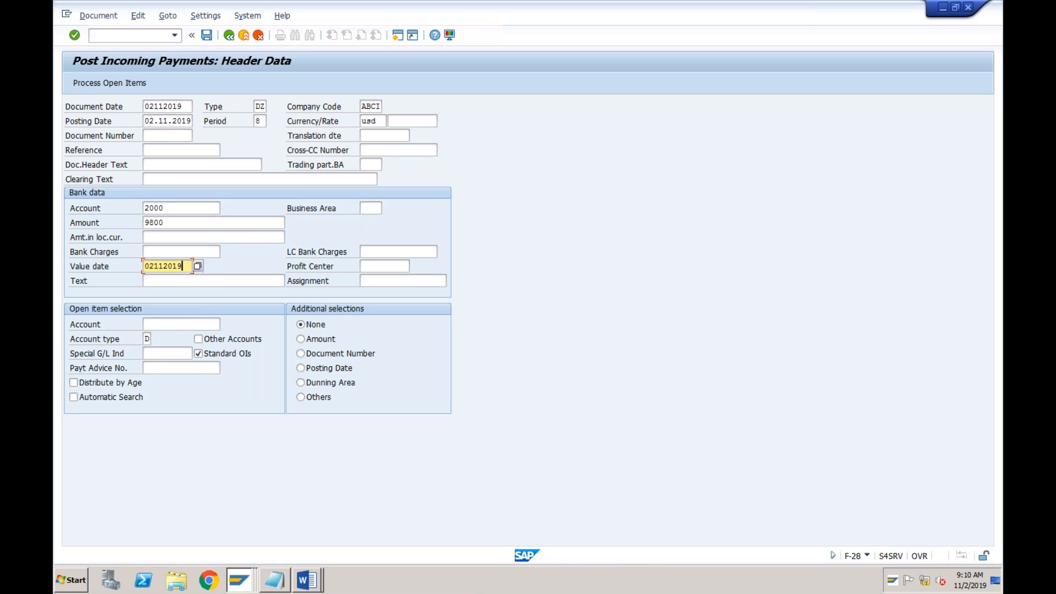
# Process the open items of customer Amazon and try to post the incoming payment
pyautogui.click(169, 322)
pyautogui.write('1')
pyautogui.press('Down')
pyautogui.press('Return')
pyautogui.click(116, 83)
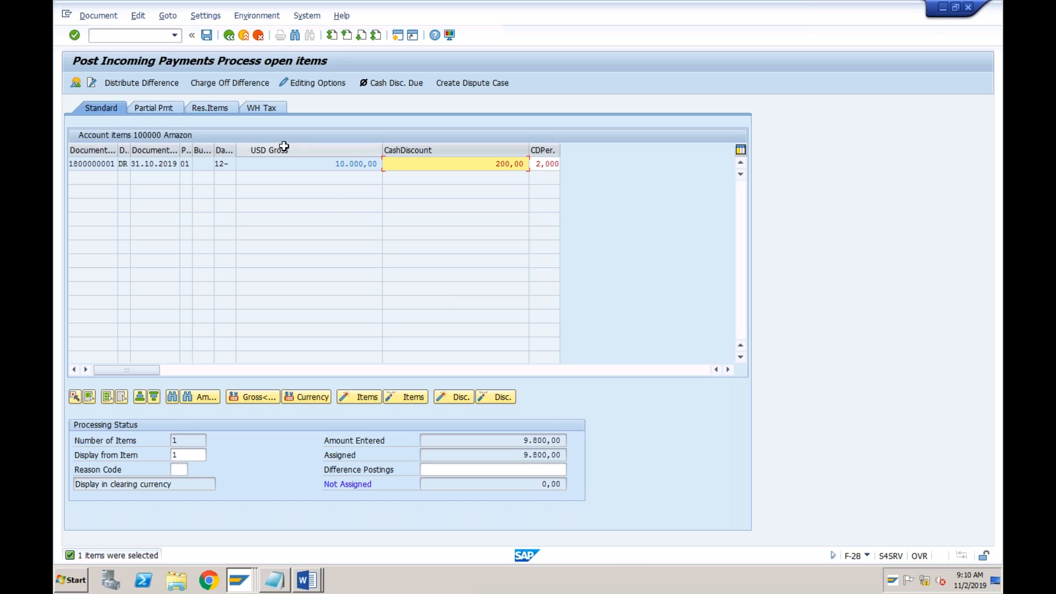
pyautogui.click(207, 36)
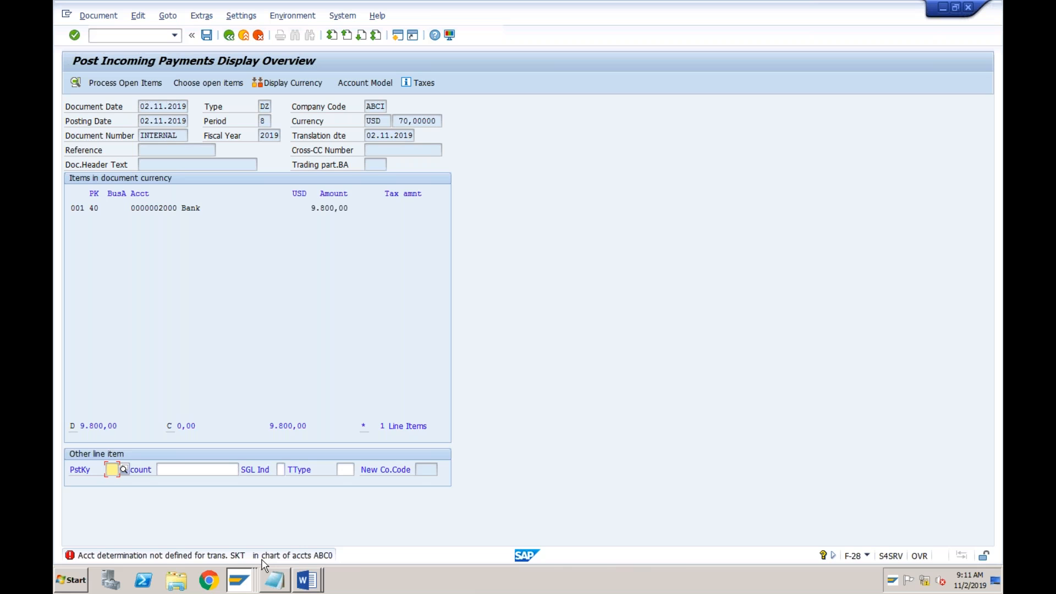
# Switch to the Customer Line Item Display session and start transaction FS00 there
pyautogui.click(244, 586)
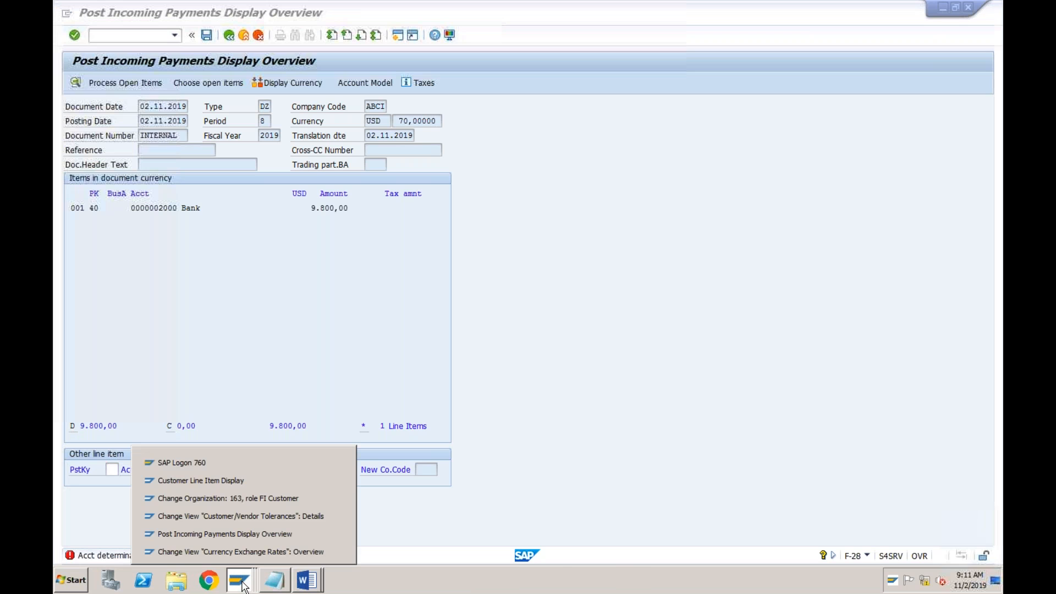
pyautogui.click(251, 482)
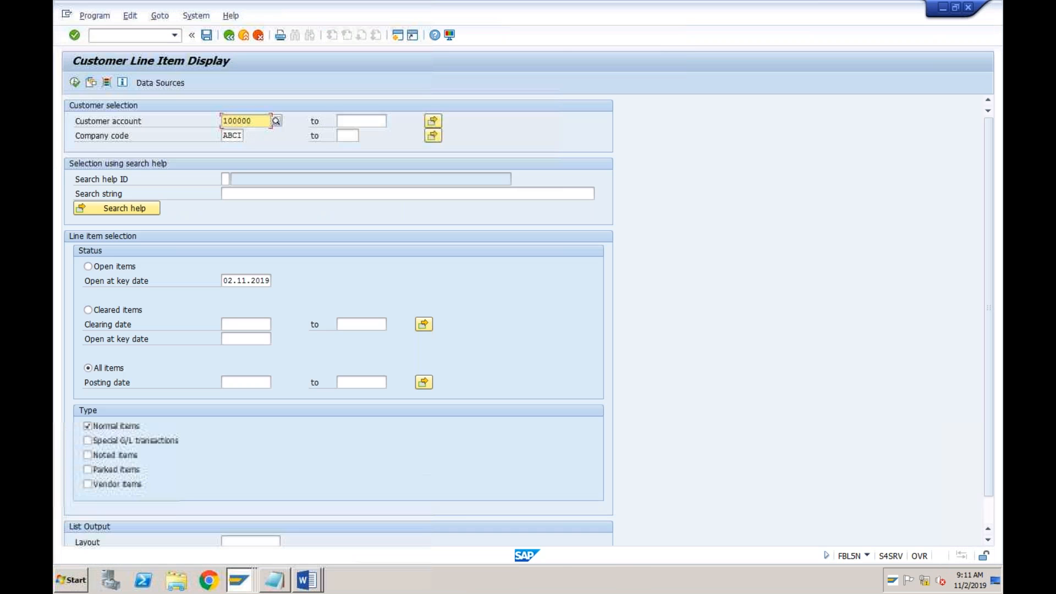
pyautogui.click(157, 36)
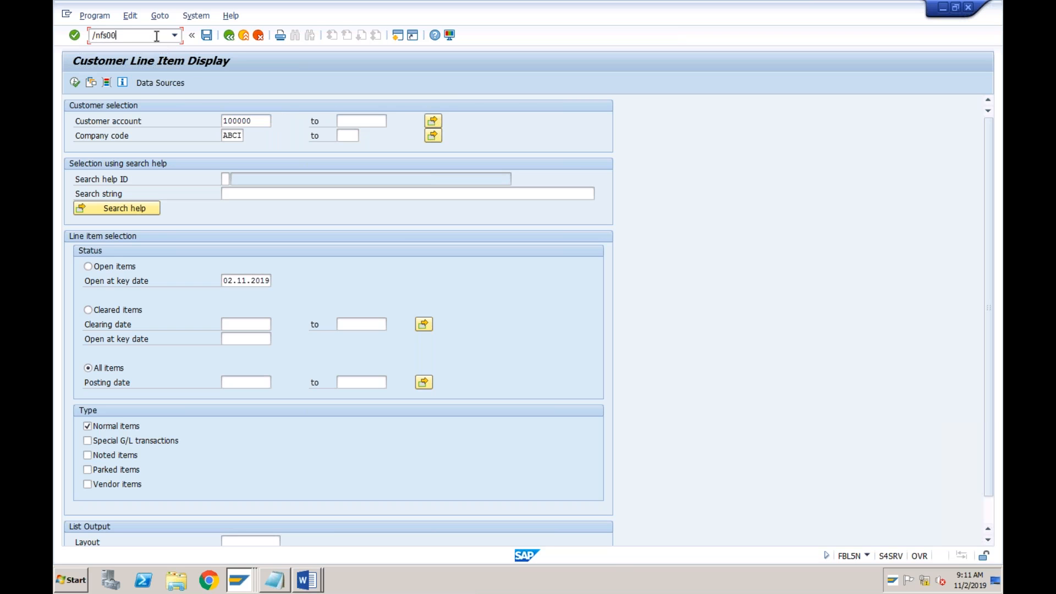
pyautogui.press('Return')
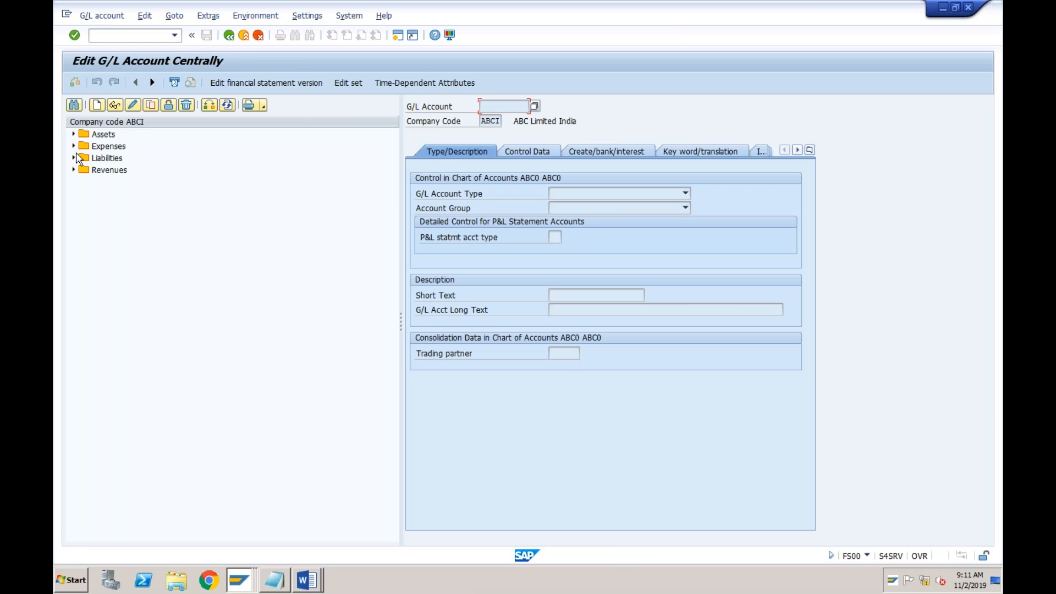
# Copy the Rent expense account to a new G/L account 4004 in company code ABCI
pyautogui.click(73, 146)
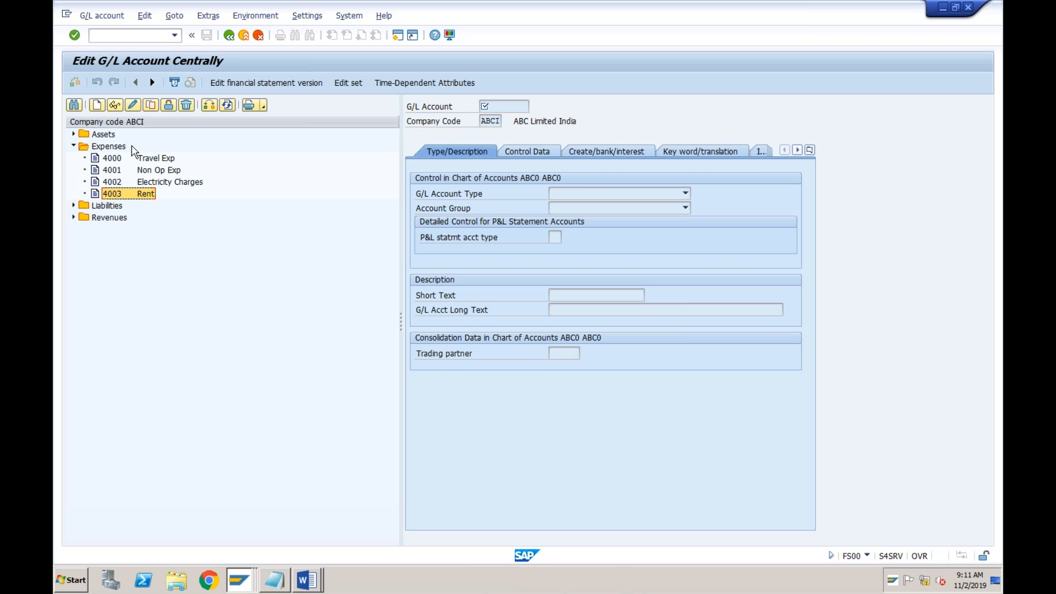
pyautogui.click(151, 104)
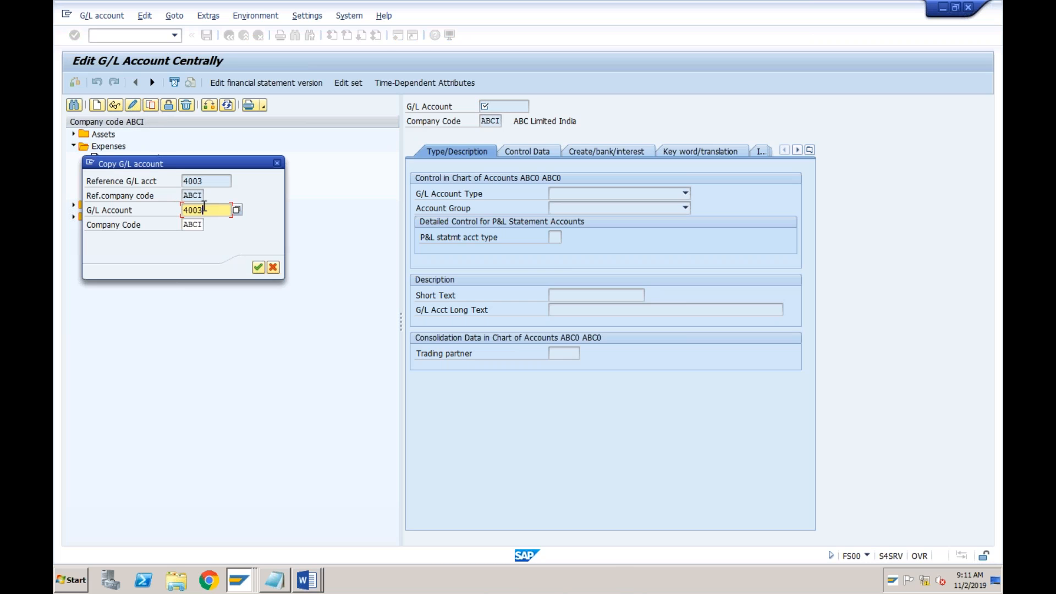
pyautogui.press('BackSpace')
pyautogui.write('4')
pyautogui.press('Return')
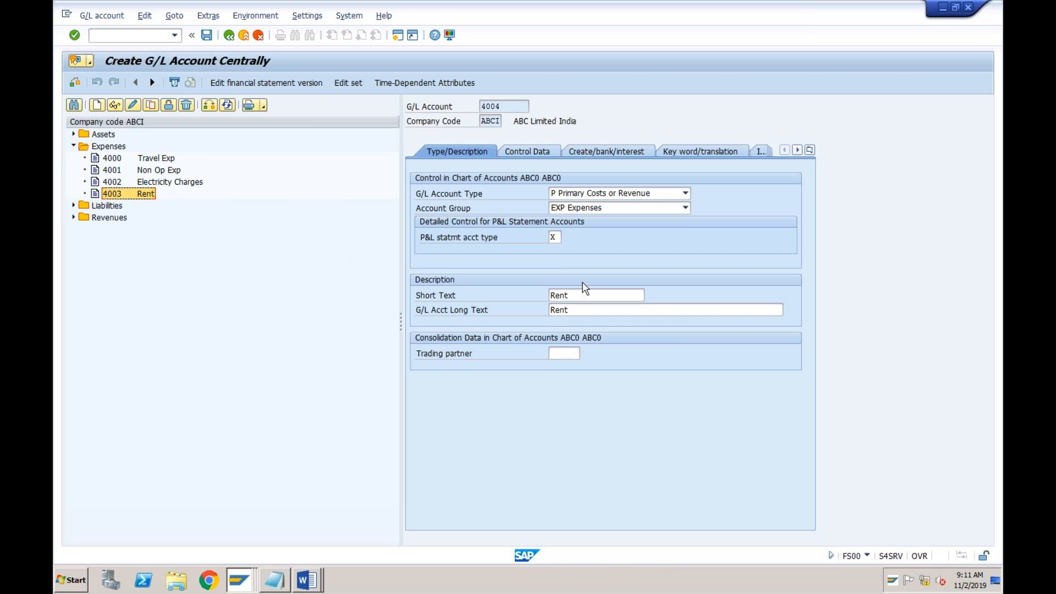
# Set the short and long text of G/L account 4004 to "Cash Dis Given" and save the account
pyautogui.doubleClick(575, 295)
pyautogui.press('BackSpace')
pyautogui.write('Cash Dis Giv')
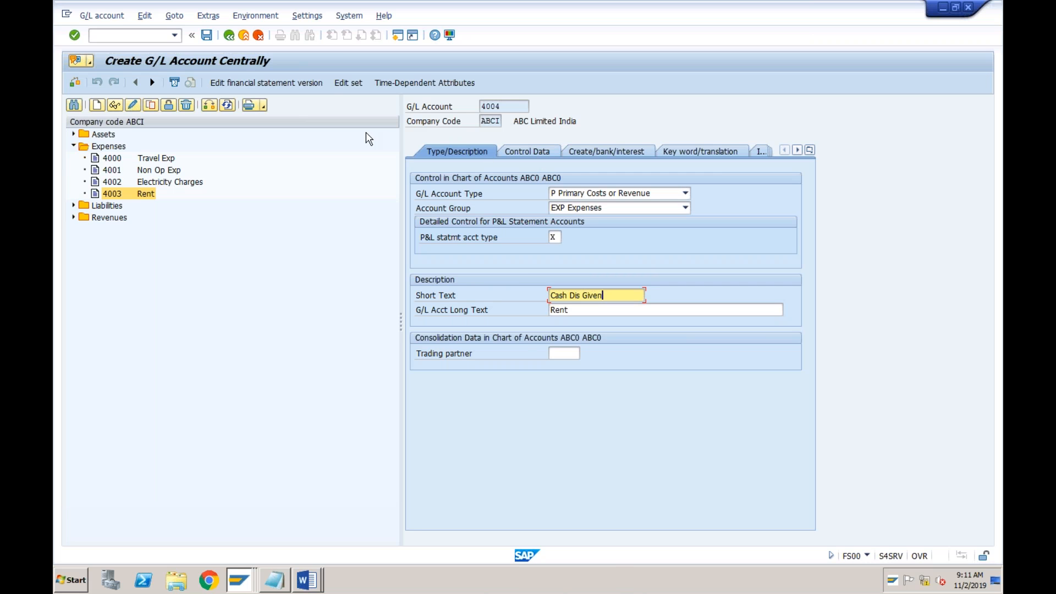
pyautogui.moveTo(574, 310); pyautogui.dragTo(550, 311)
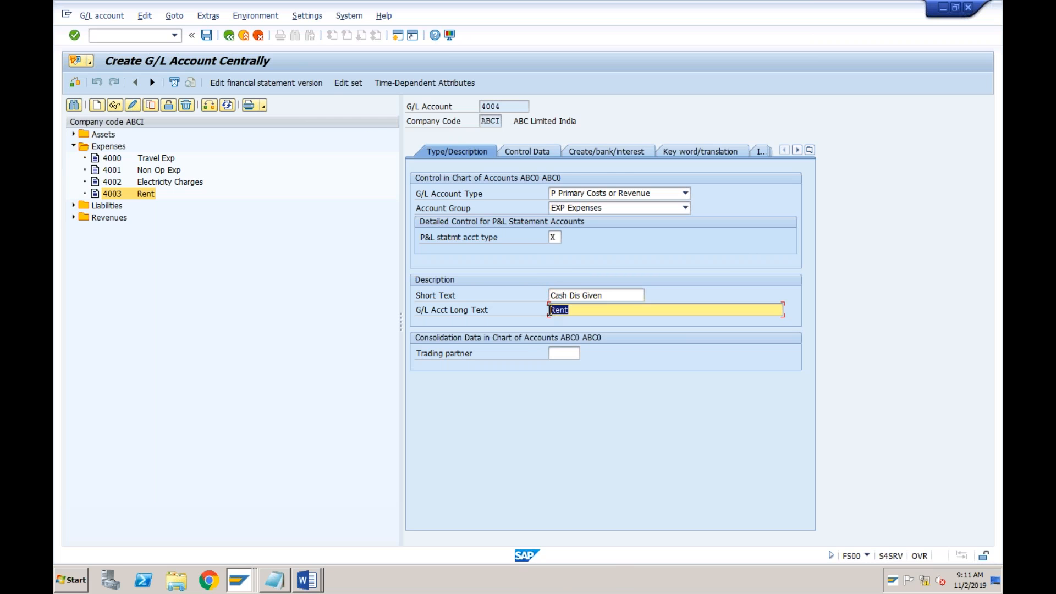
pyautogui.press('BackSpace')
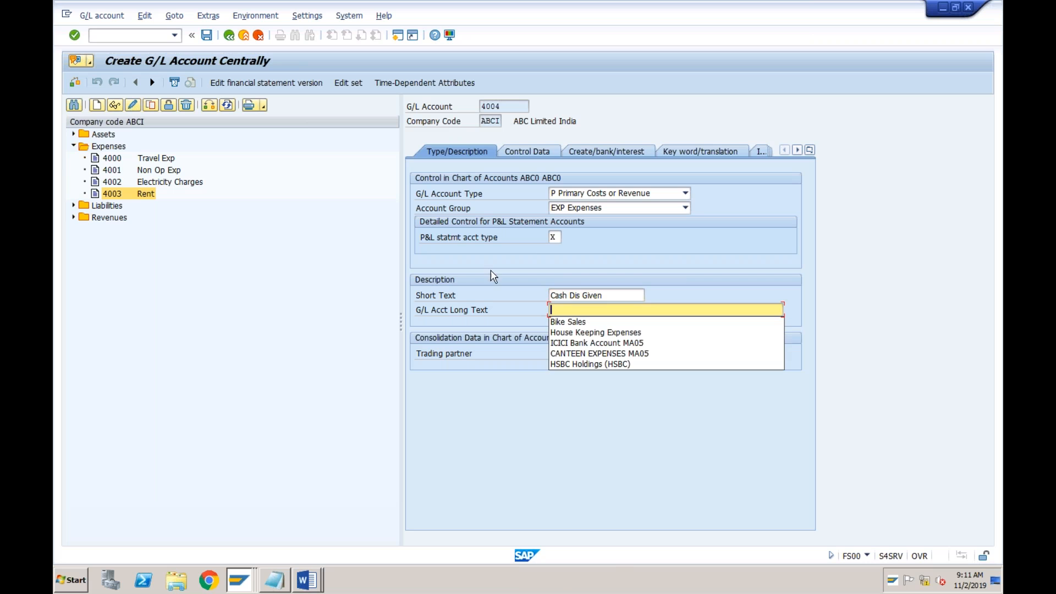
pyautogui.click(209, 36)
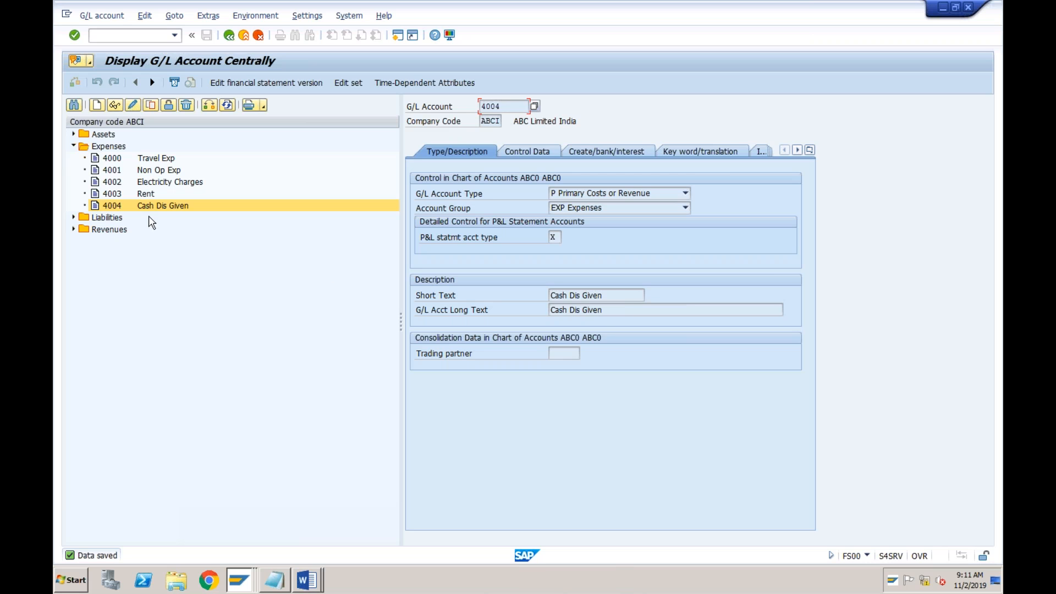
pyautogui.click(114, 205)
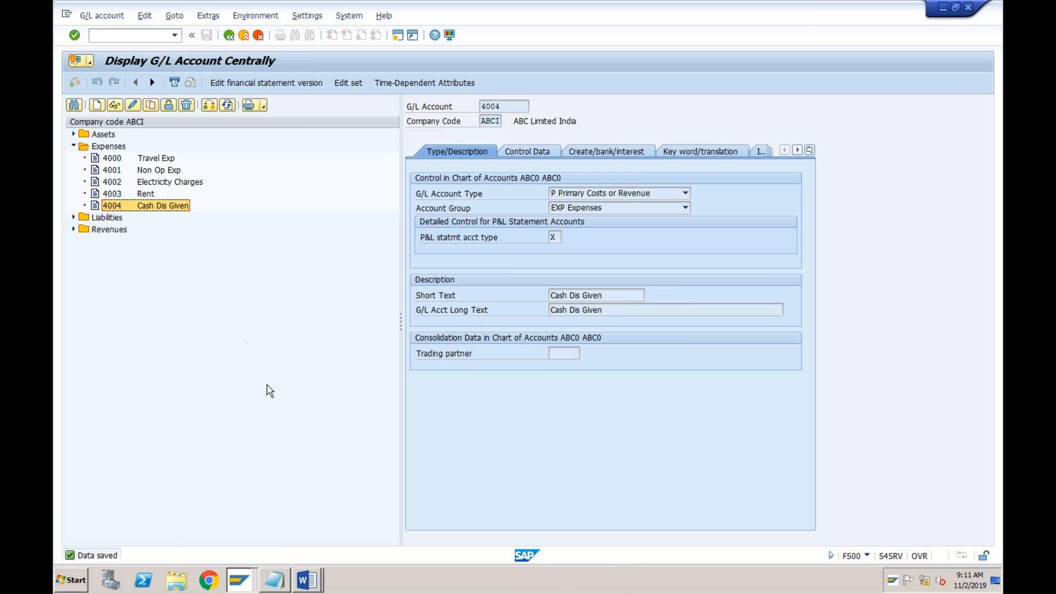
# Return to the Post Incoming Payments session and proceed from the SKT error's help to account determination for chart of accounts ABC0
pyautogui.click(237, 578)
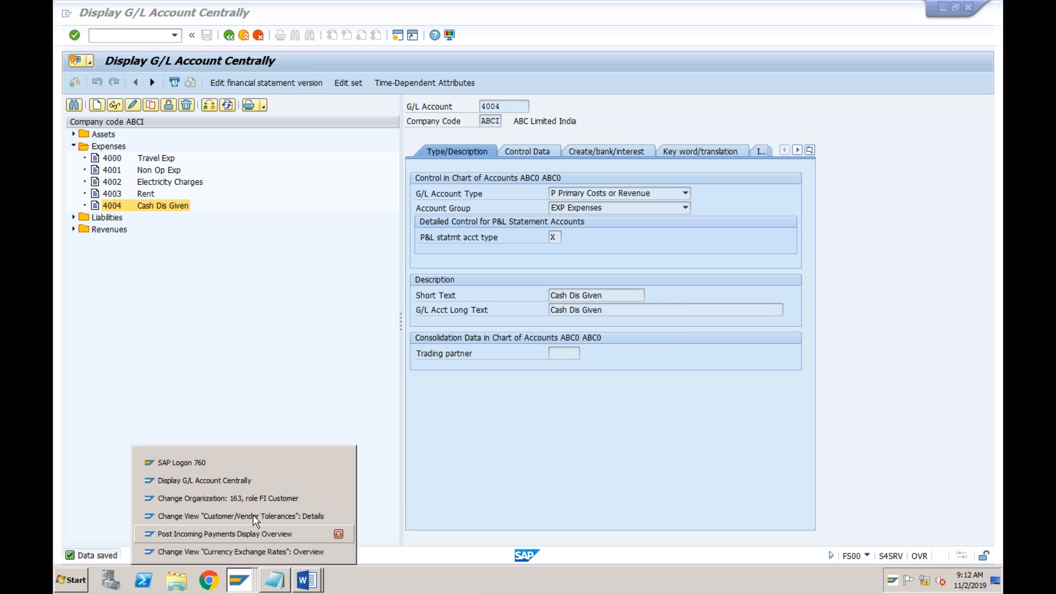
pyautogui.click(246, 532)
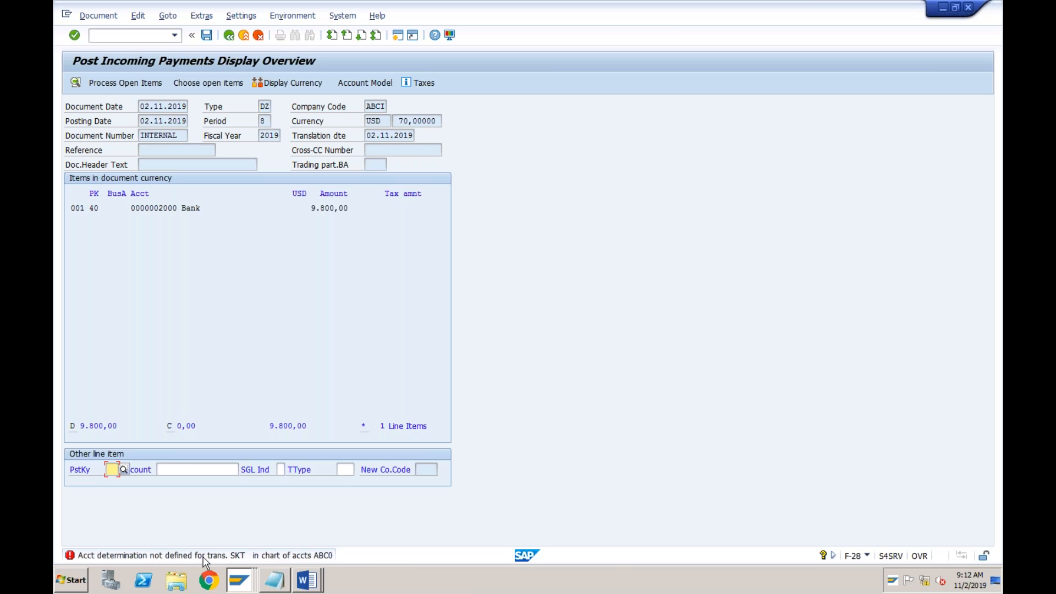
pyautogui.doubleClick(246, 556)
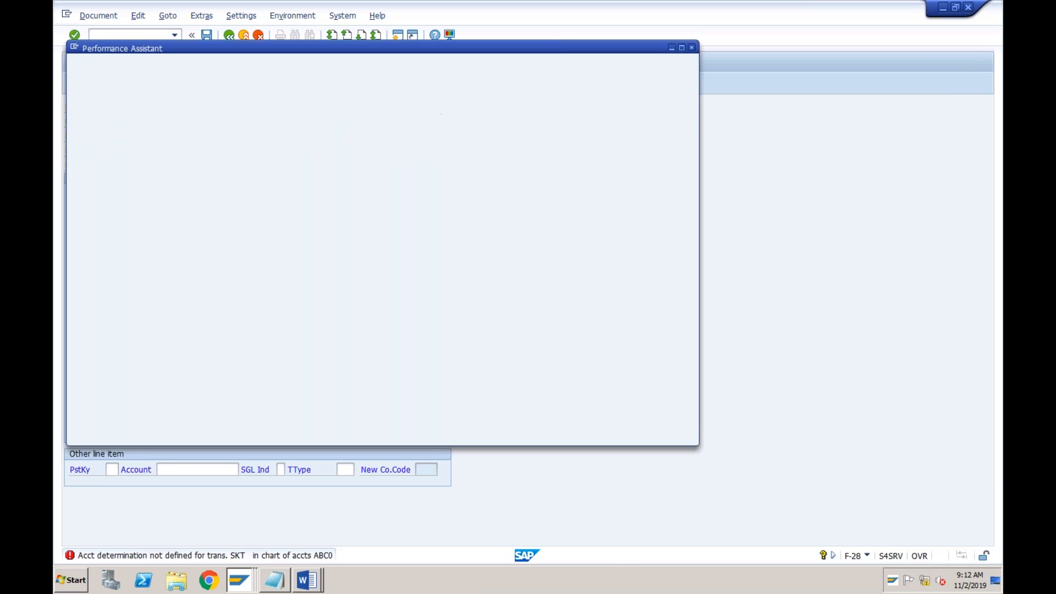
pyautogui.click(623, 197)
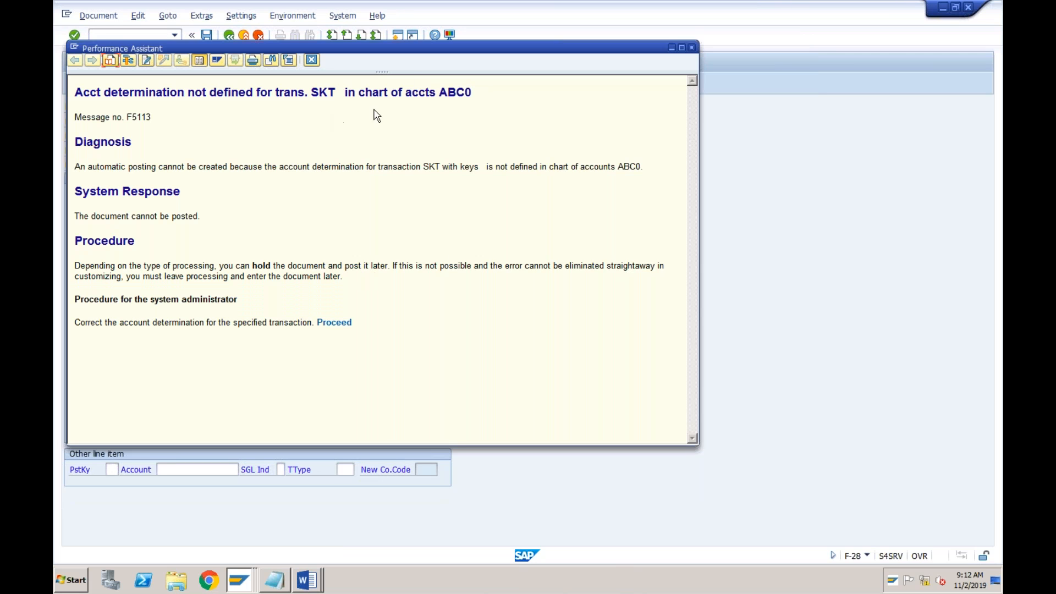
pyautogui.click(335, 326)
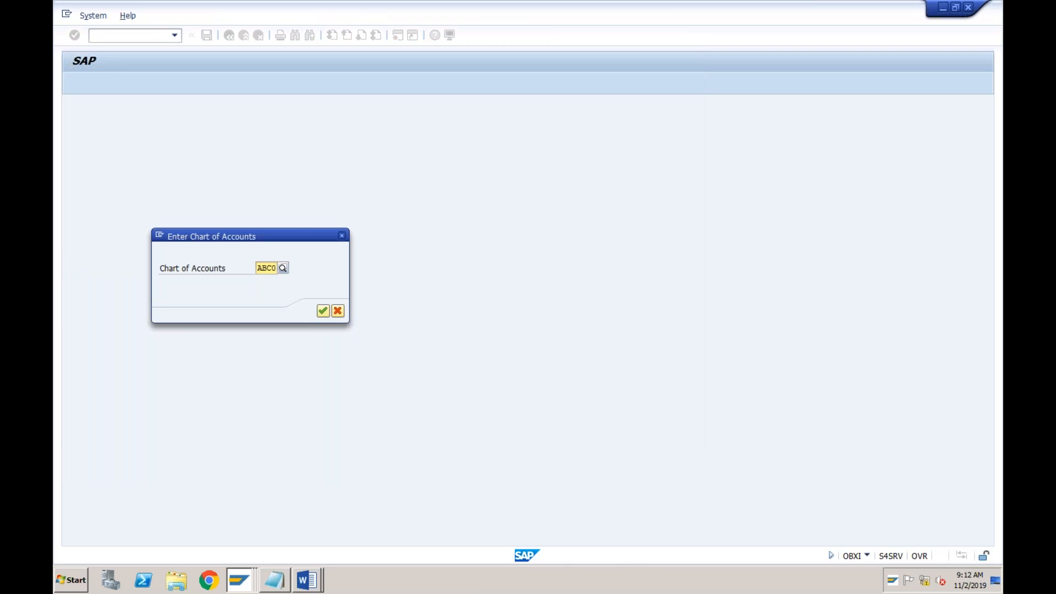
pyautogui.click(324, 312)
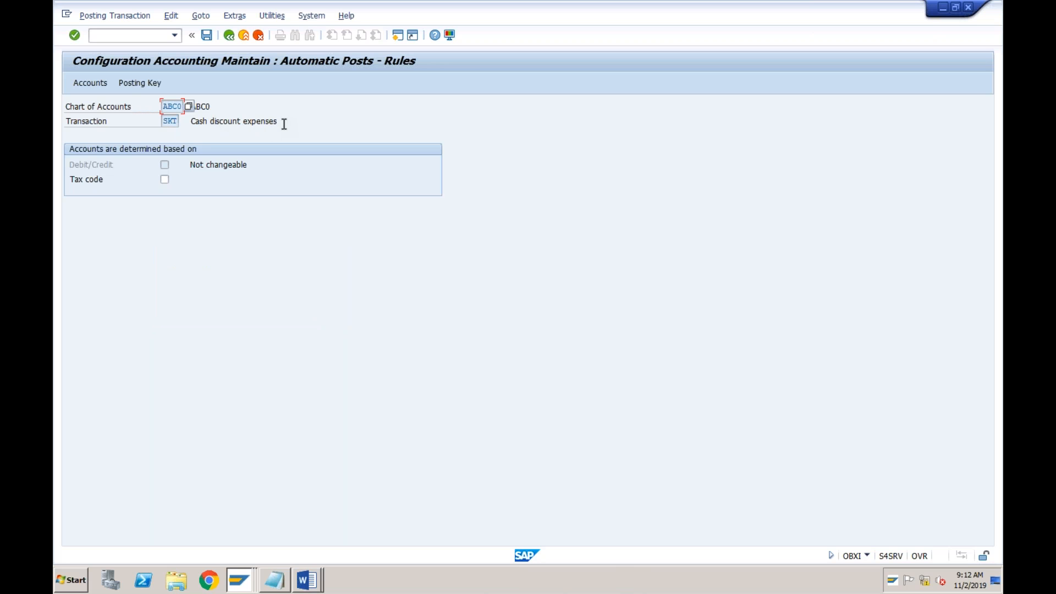
# Save the SKT posting rules, assign account 4004 to cash discount expenses, and save it in the proposed customizing request
pyautogui.click(208, 37)
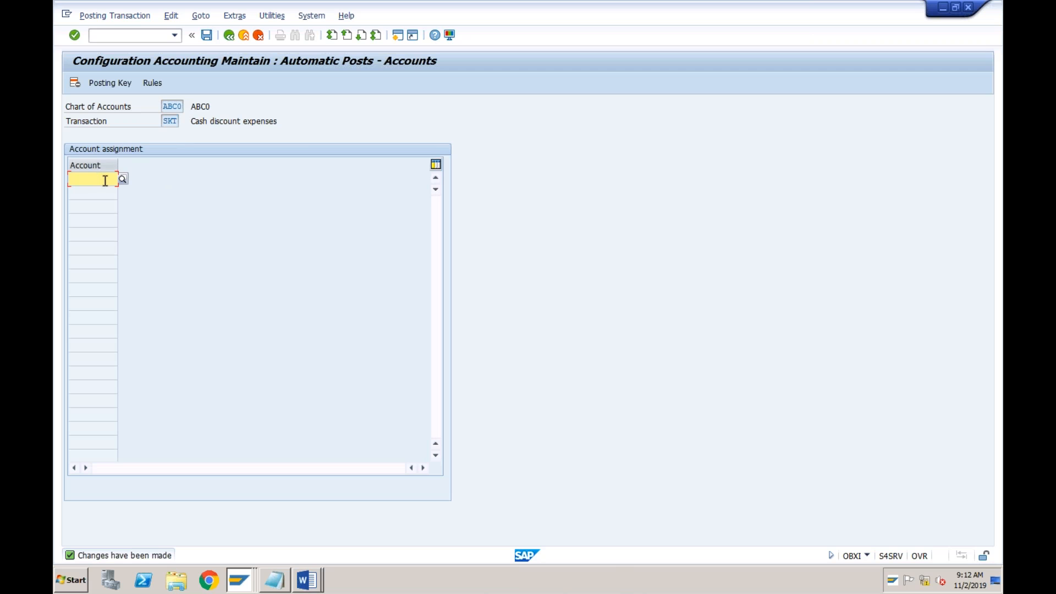
pyautogui.write('4004')
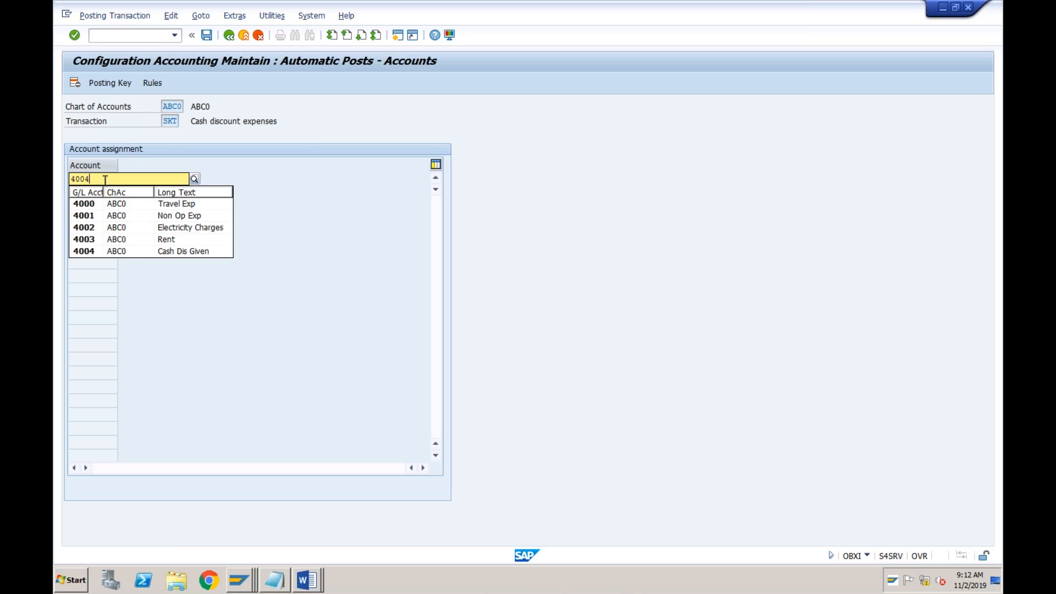
pyautogui.press('Return')
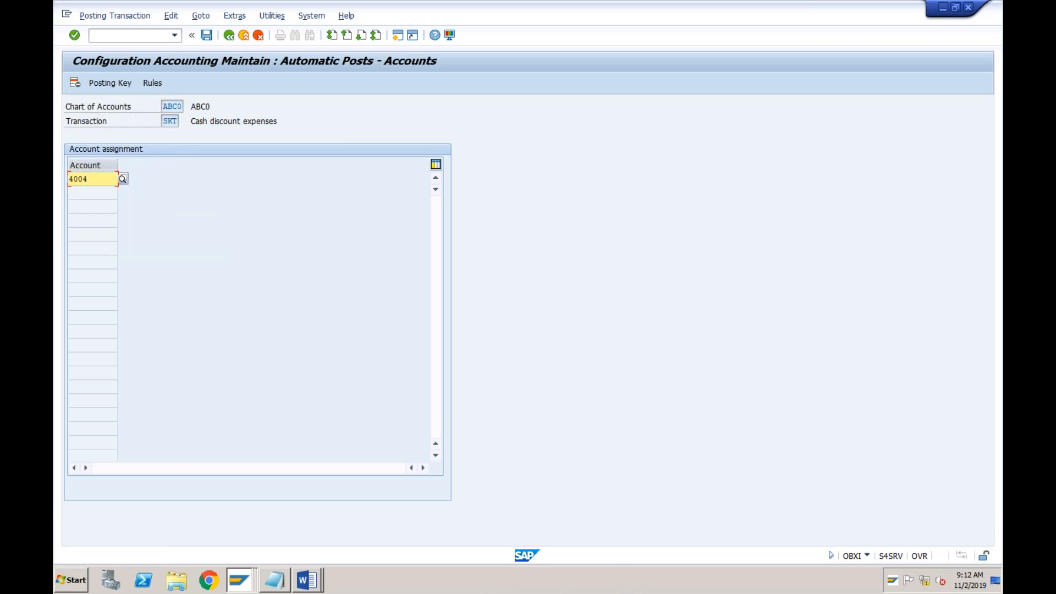
pyautogui.click(208, 37)
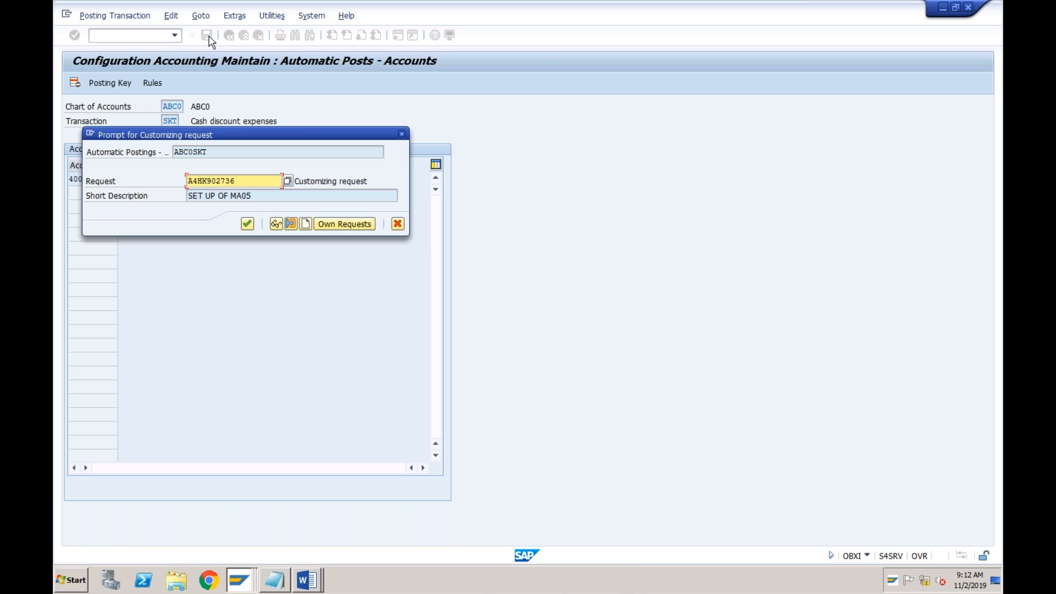
pyautogui.click(247, 225)
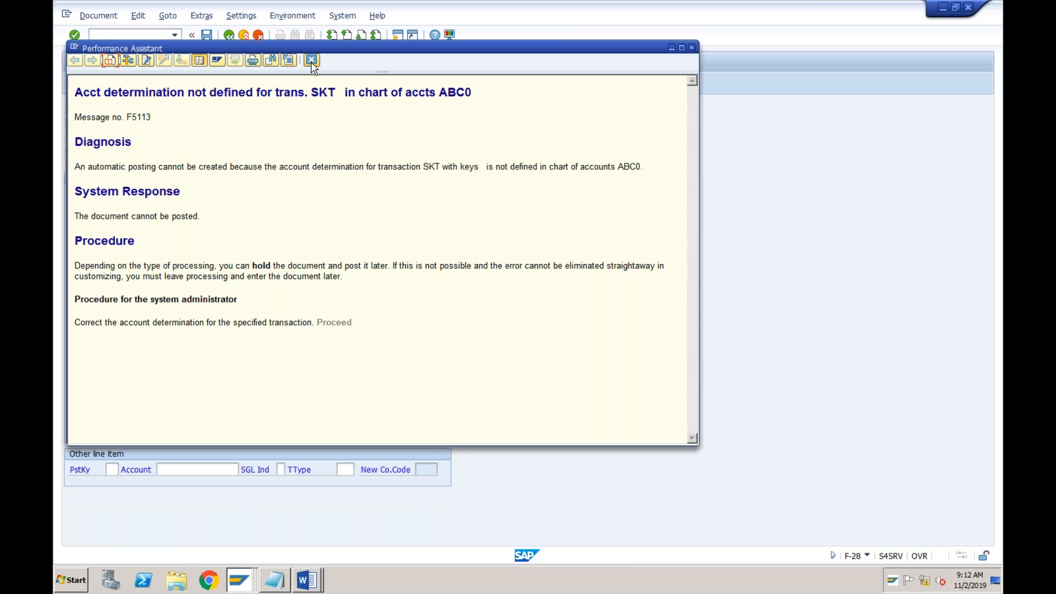
# Close the error help and simulate the incoming payment document
pyautogui.click(310, 61)
pyautogui.click(97, 16)
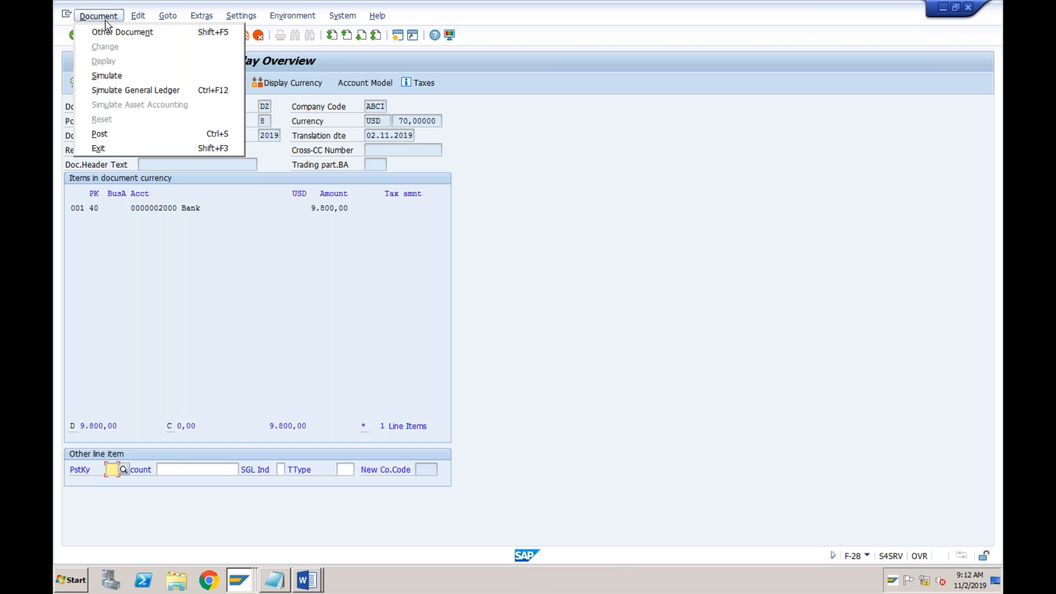
pyautogui.click(107, 77)
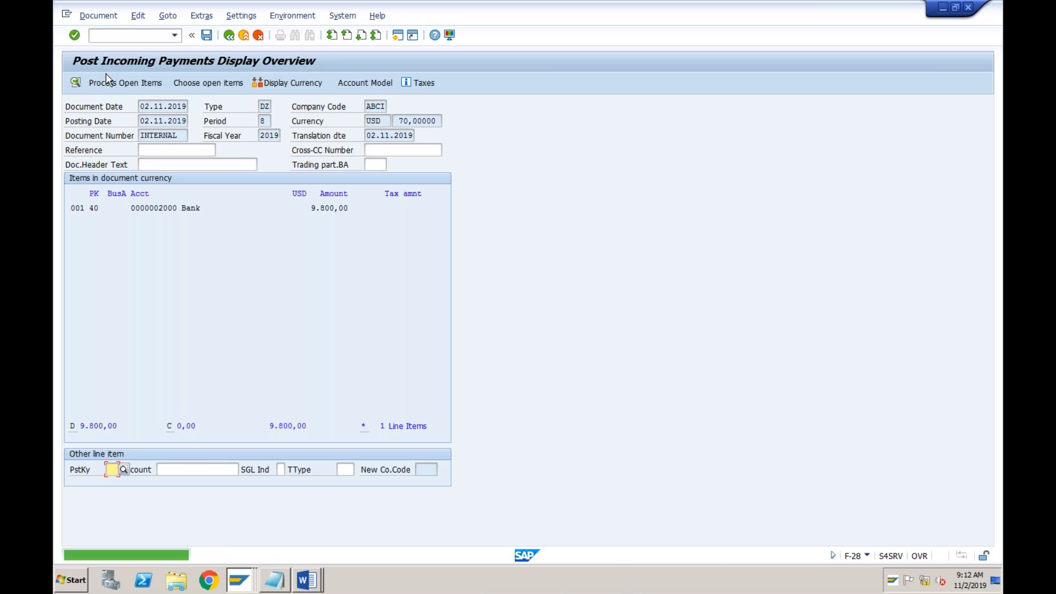
pyautogui.click(92, 18)
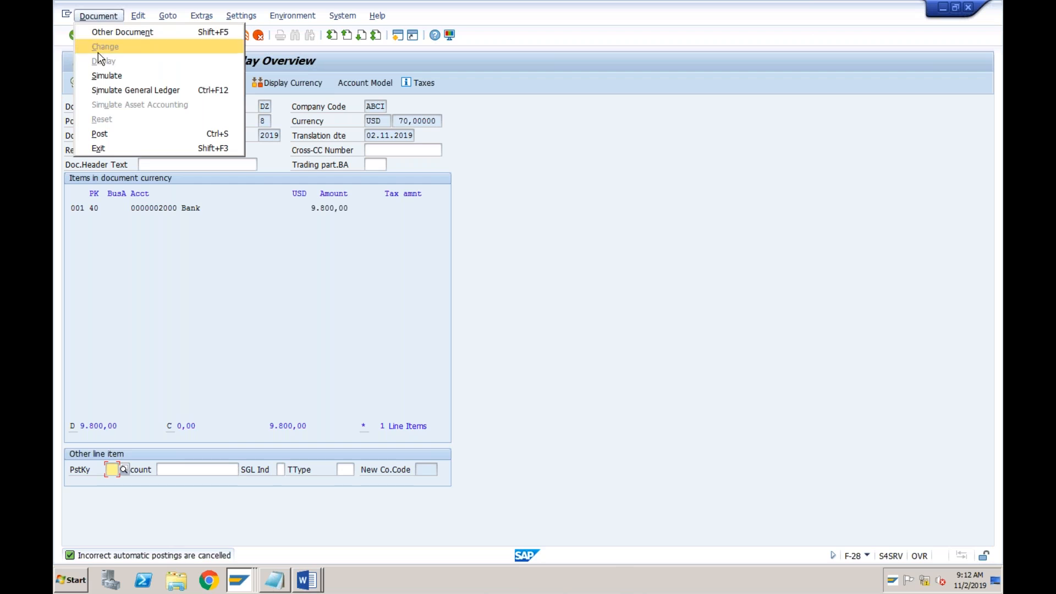
pyautogui.click(100, 74)
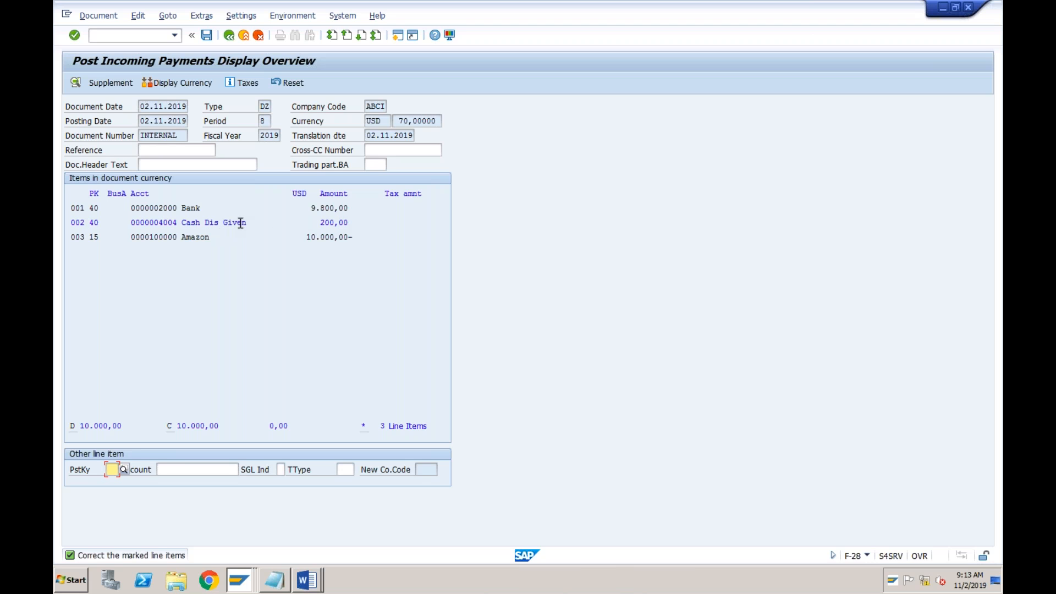
# Assign cost center TEST to the Cash Dis Given line item and return to the document overview
pyautogui.doubleClick(195, 224)
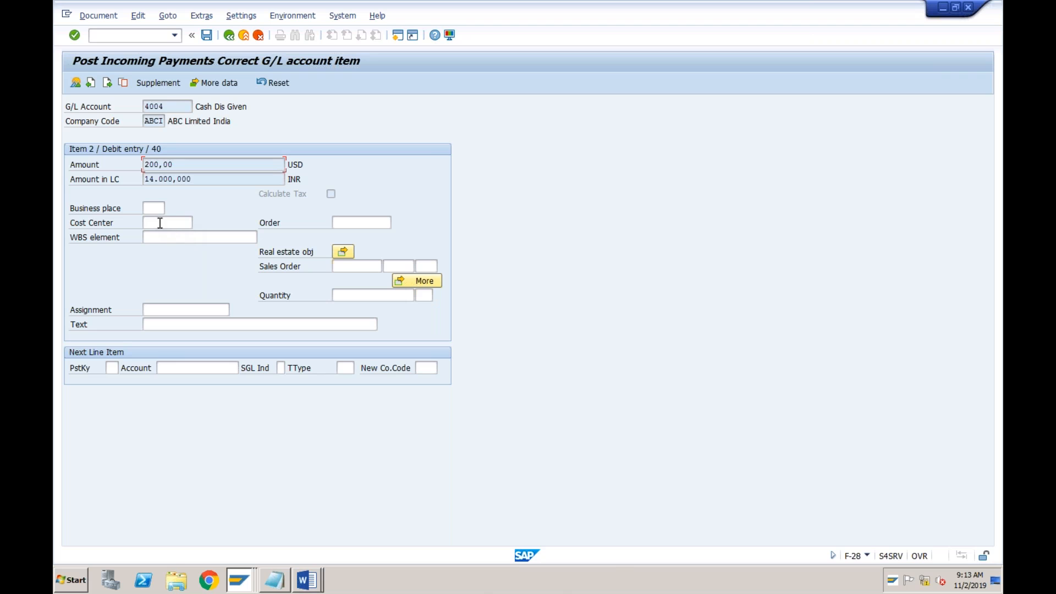
pyautogui.click(160, 222)
pyautogui.click(198, 223)
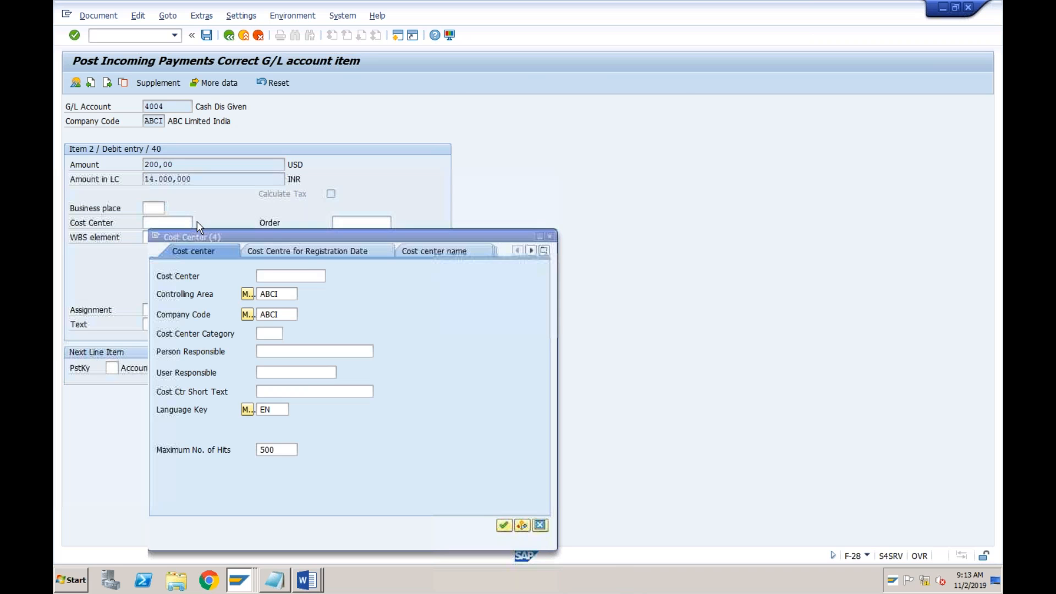
pyautogui.press('Return')
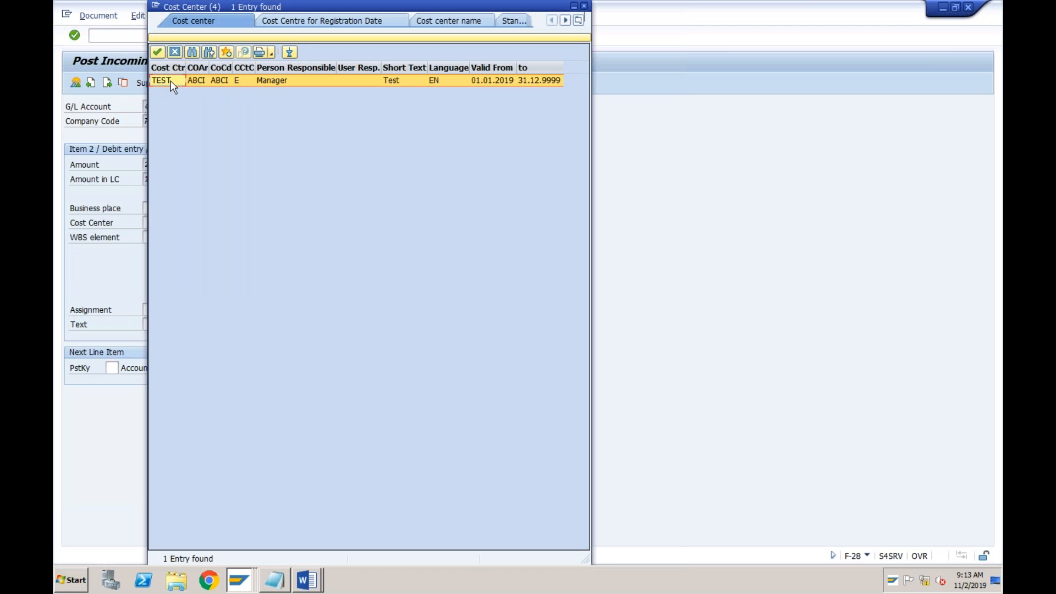
pyautogui.doubleClick(168, 80)
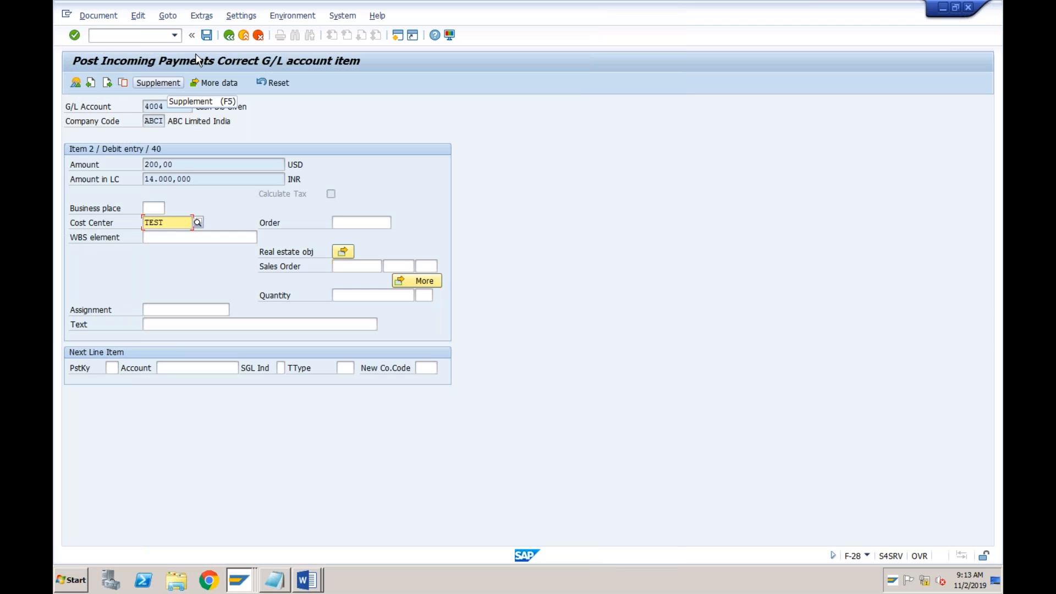
pyautogui.click(228, 36)
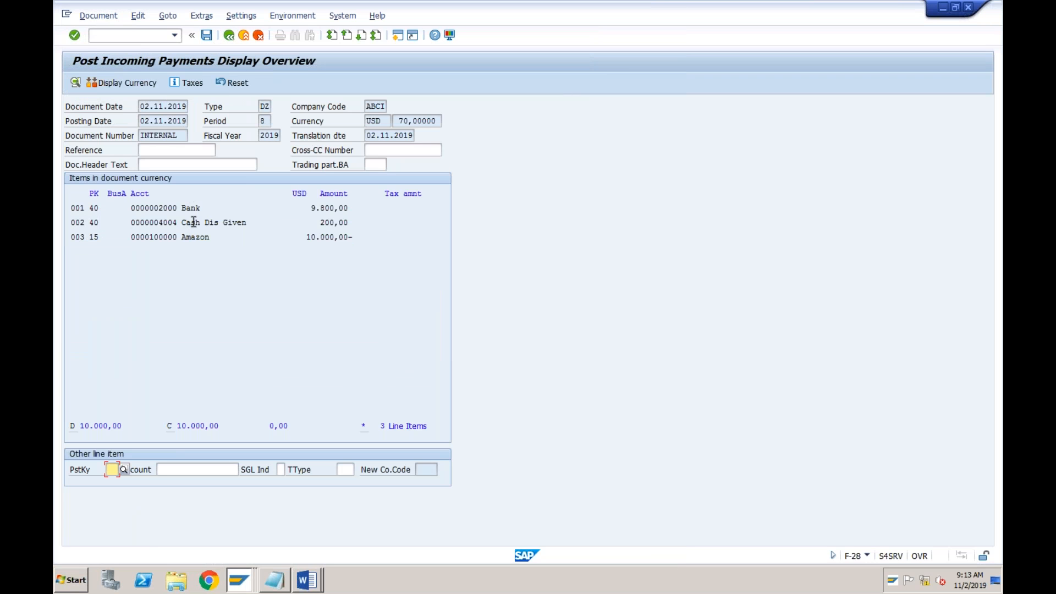
# Post the incoming payment and display the posted document to check its bank, discount and customer lines
pyautogui.click(209, 38)
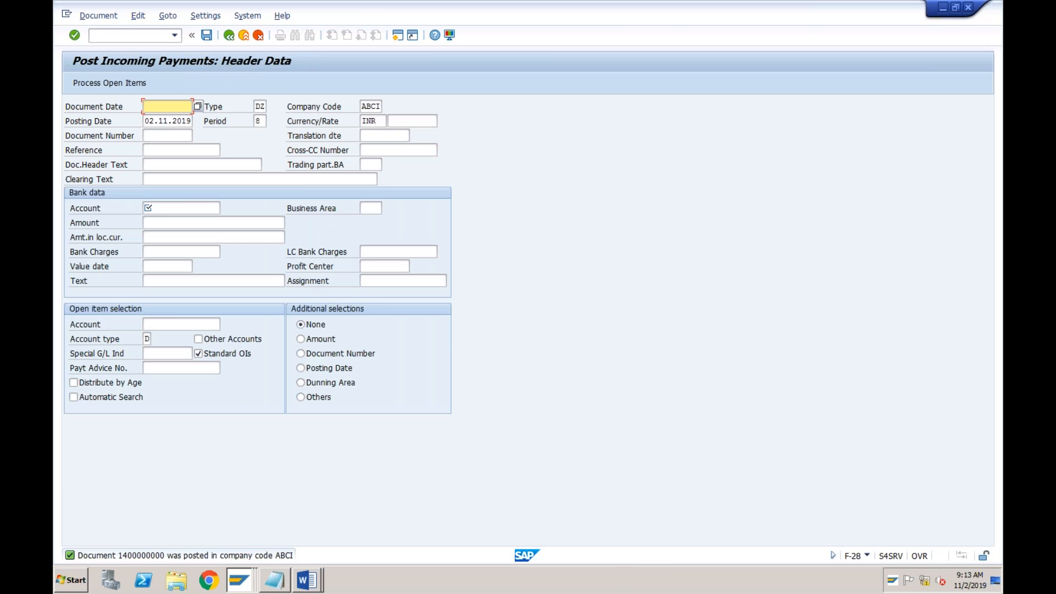
pyautogui.click(106, 20)
pyautogui.click(109, 61)
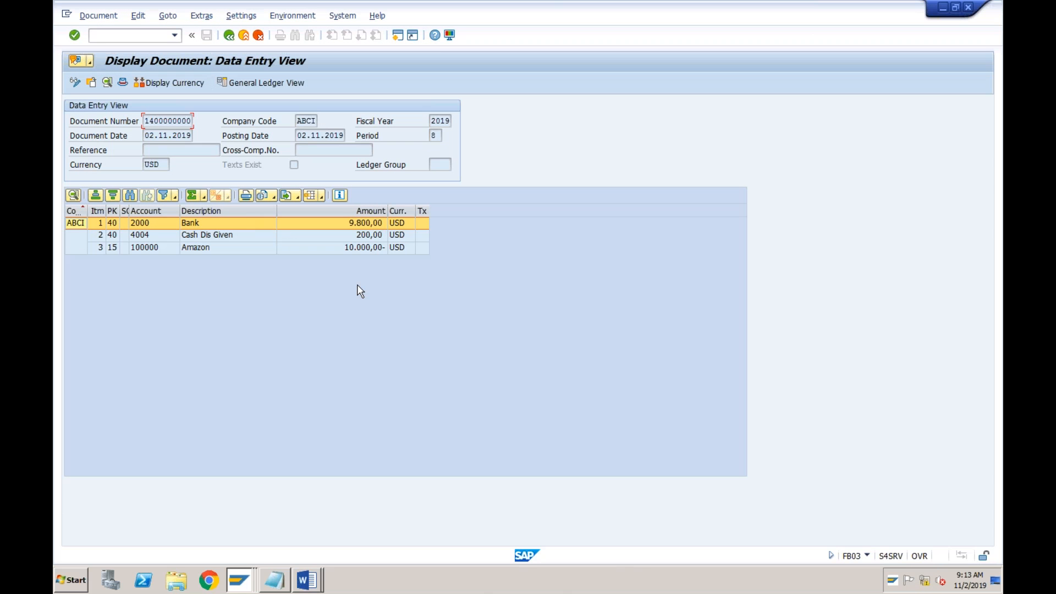
pyautogui.click(373, 249)
pyautogui.click(373, 224)
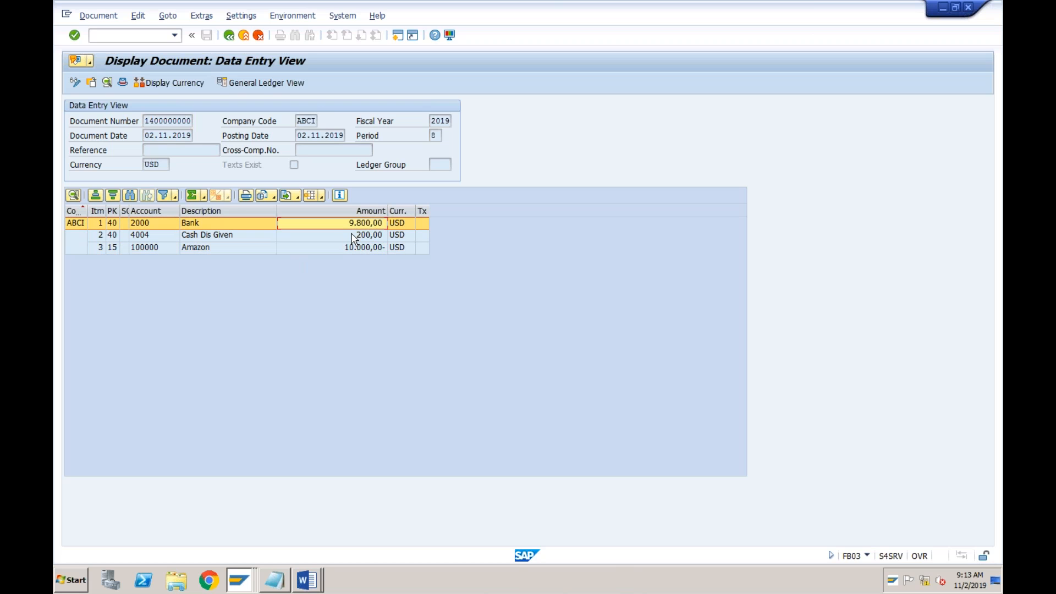
pyautogui.click(354, 237)
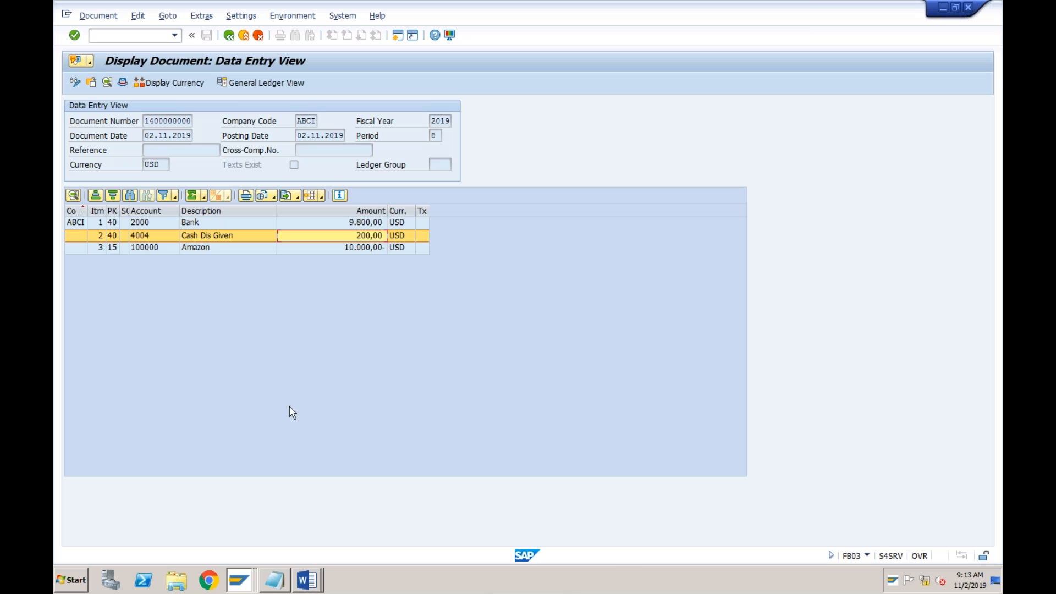
# Start transaction FD10N and display Amazon's customer balance for company code ABCI and fiscal year 2019
pyautogui.click(174, 36)
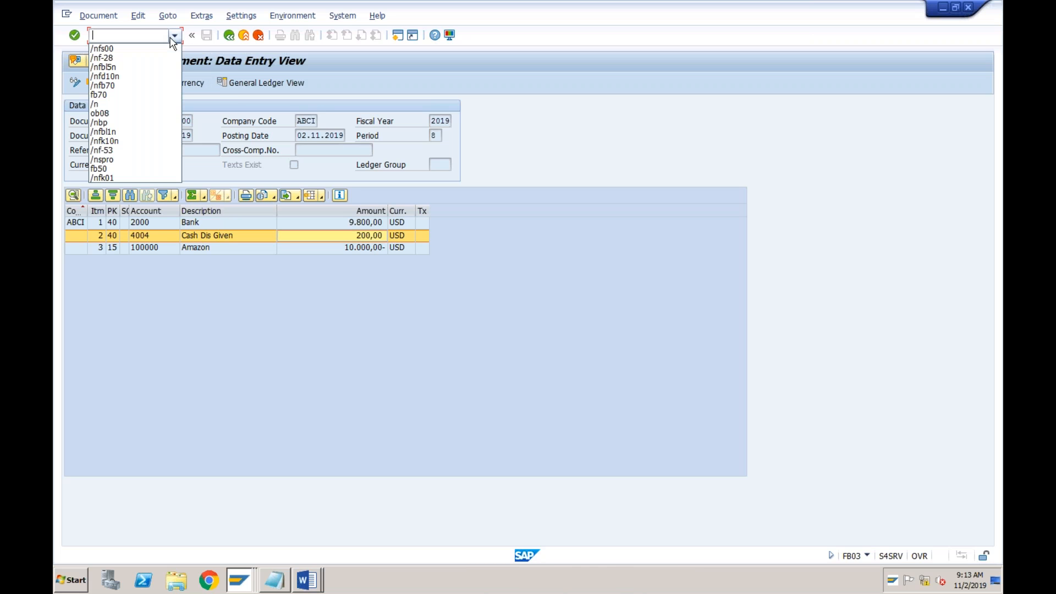
pyautogui.click(126, 78)
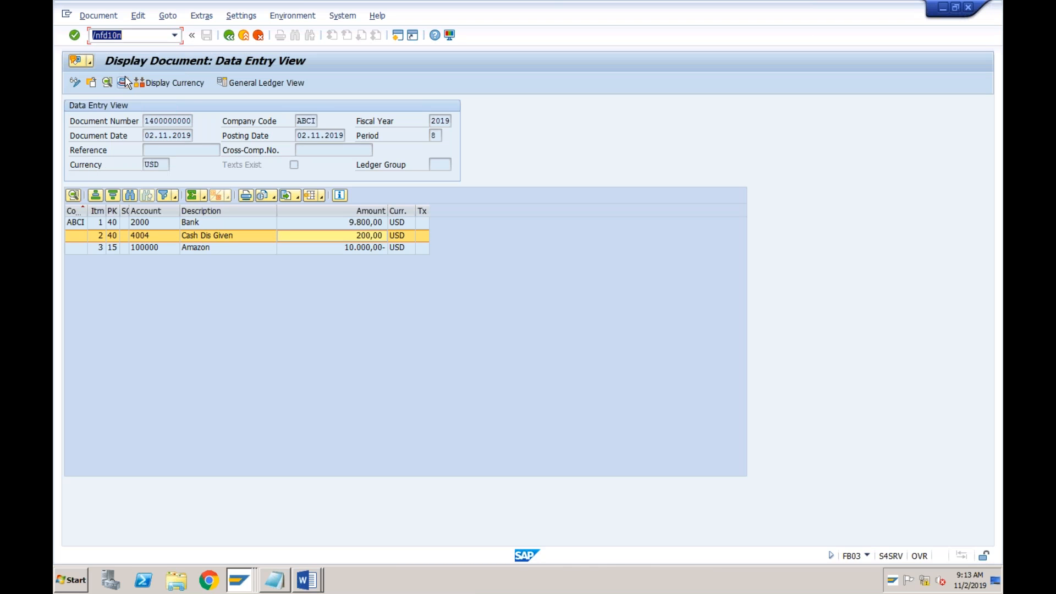
pyautogui.press('Return')
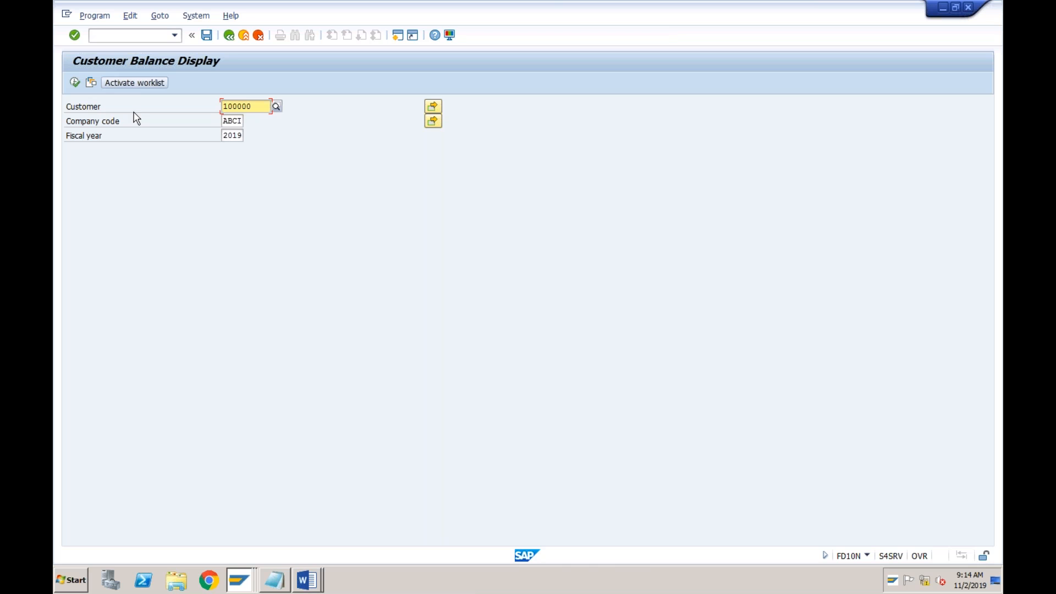
pyautogui.click(76, 87)
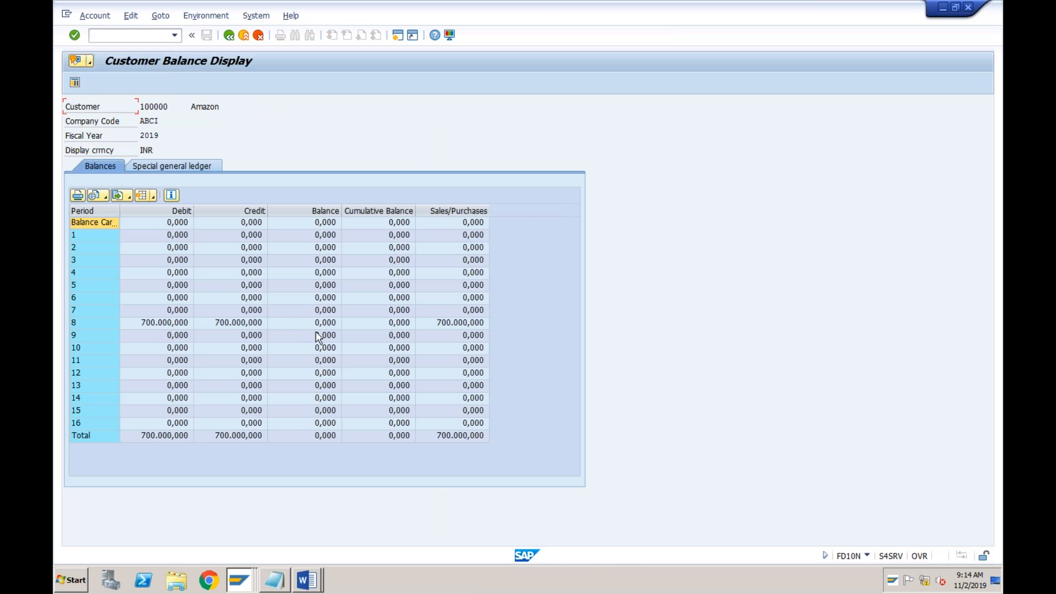
# Drill down from the period 8 balance to Amazon's line items and display the data entry view of the DZ payment document
pyautogui.click(162, 326)
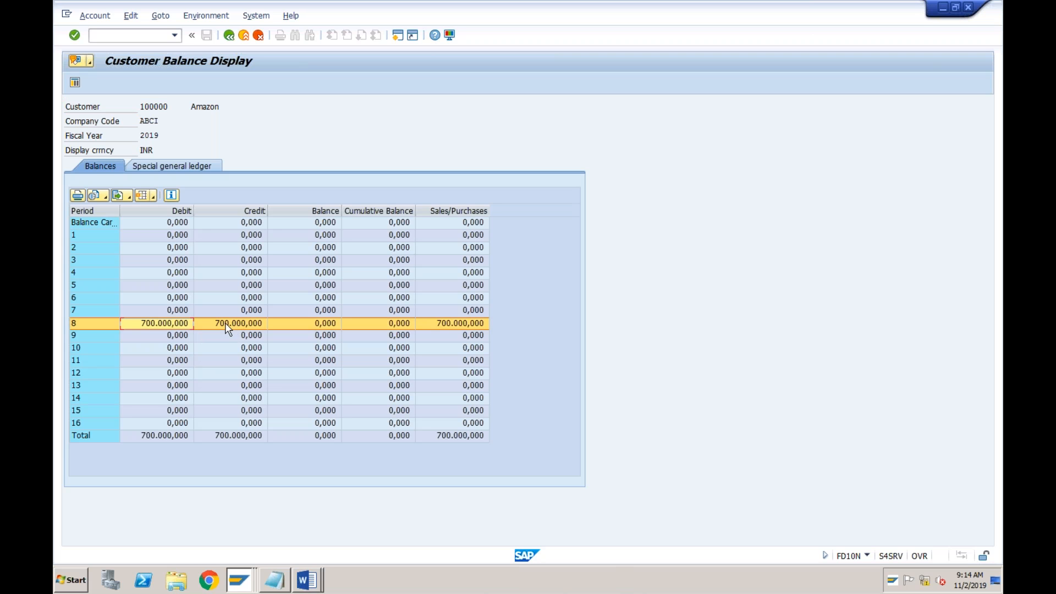
pyautogui.doubleClick(302, 328)
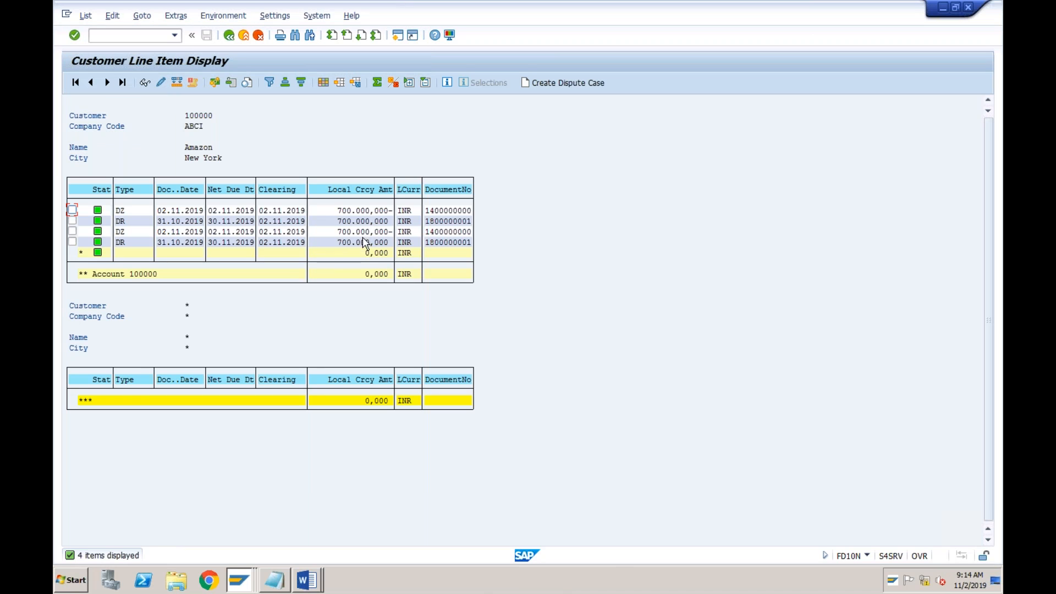
pyautogui.click(362, 212)
pyautogui.click(360, 233)
pyautogui.doubleClick(335, 232)
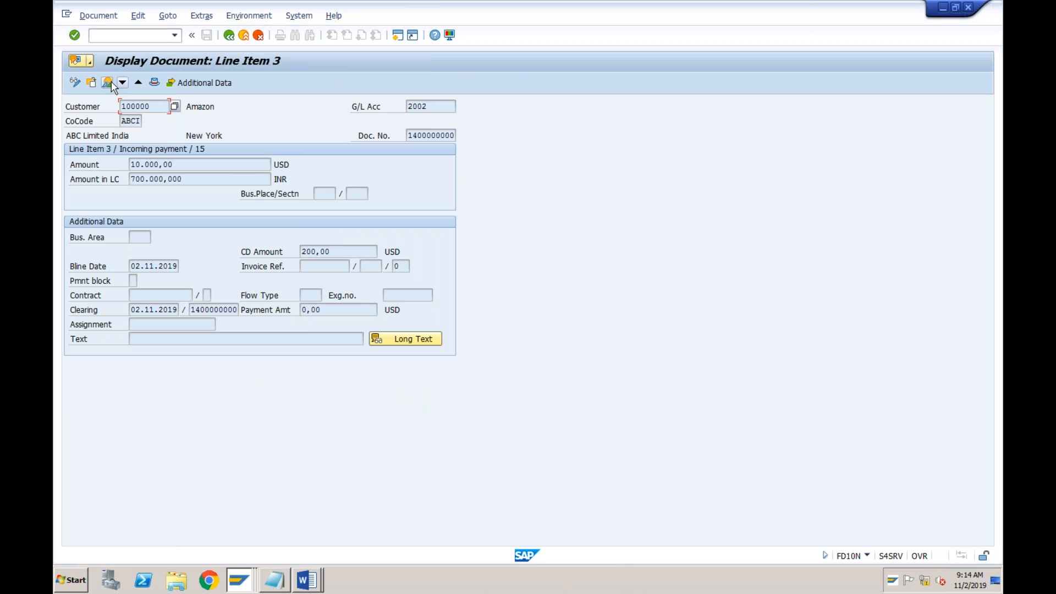
pyautogui.click(108, 83)
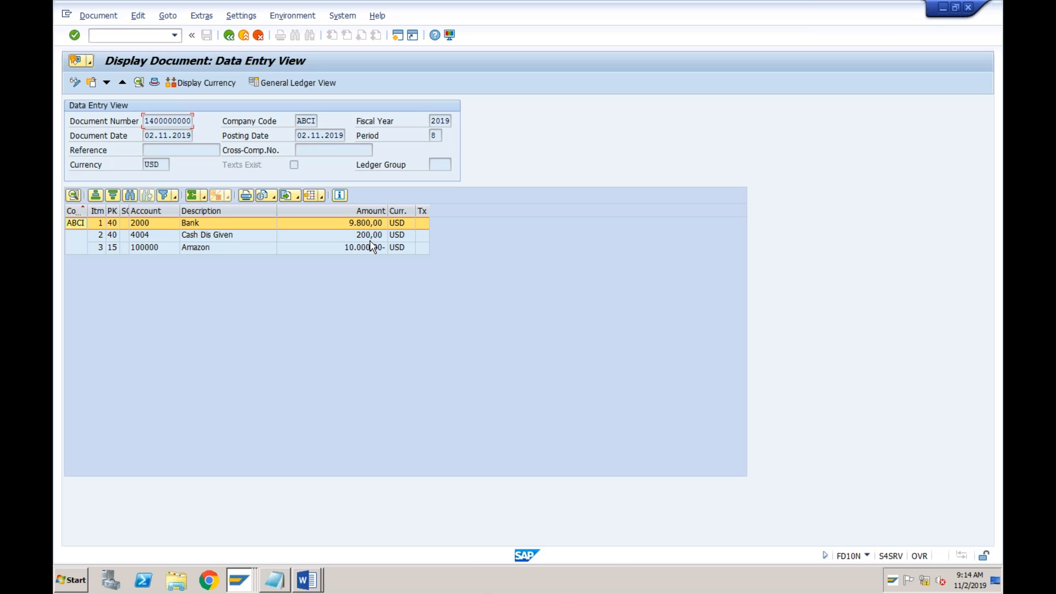
# Switch to the Notepad notes and review the listed vendor and customer transaction codes
pyautogui.click(272, 582)
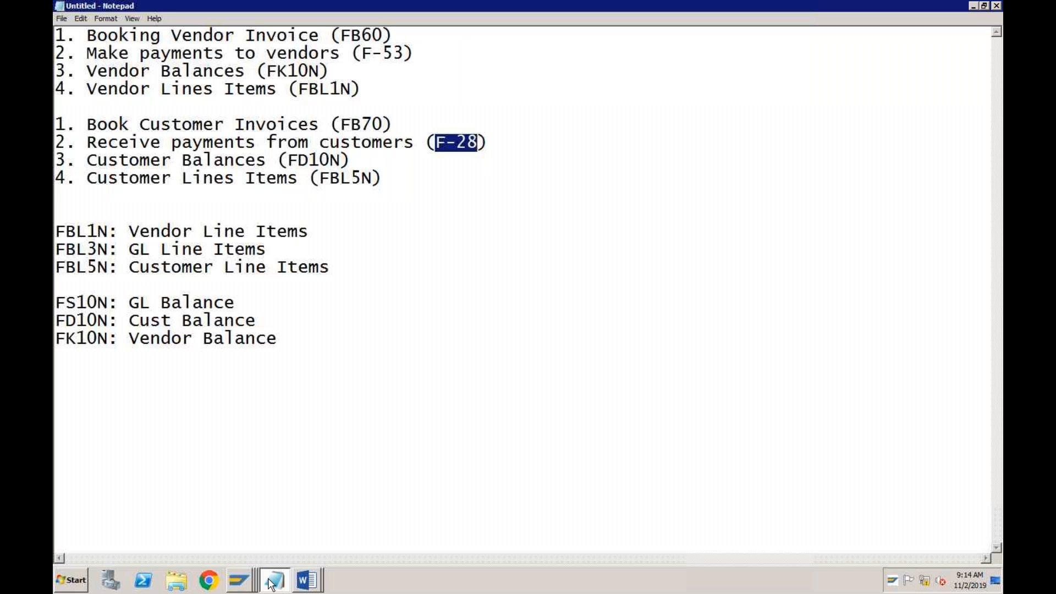
pyautogui.click(425, 55)
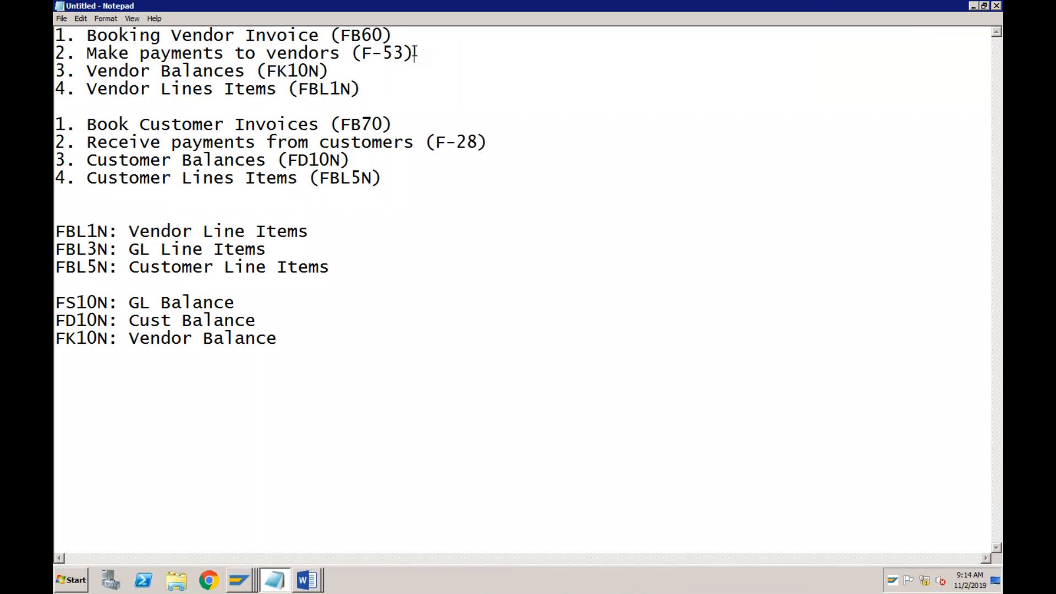
pyautogui.click(399, 125)
pyautogui.click(332, 74)
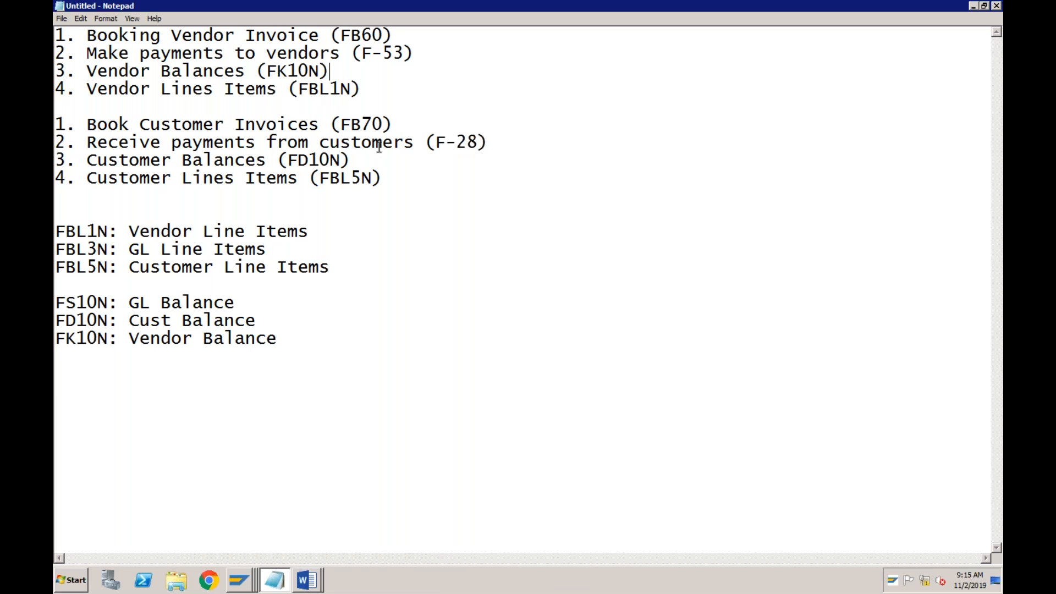